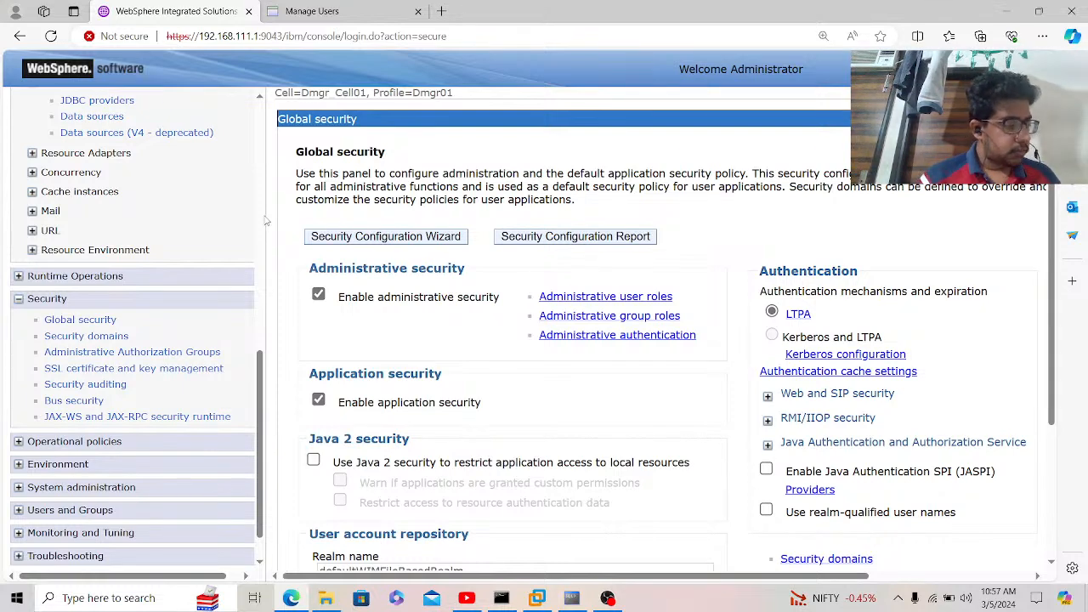
Step: Scroll the console navigation tree up, then launch a blank Notepad window from taskbar search
scroll(265, 221, up, 5)
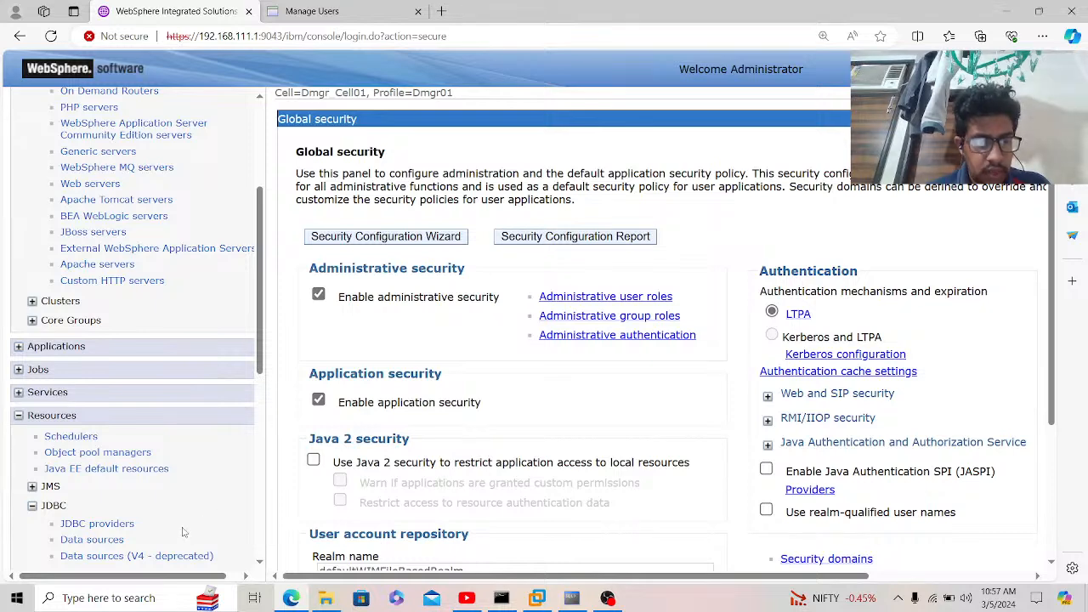
click(141, 596)
text(Notepad)
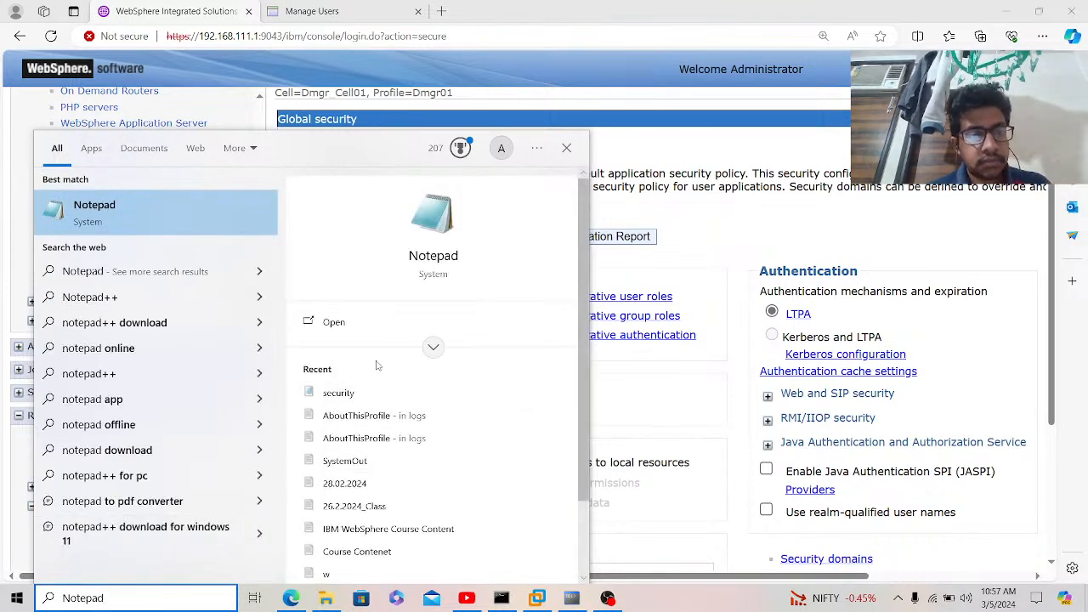
click(365, 320)
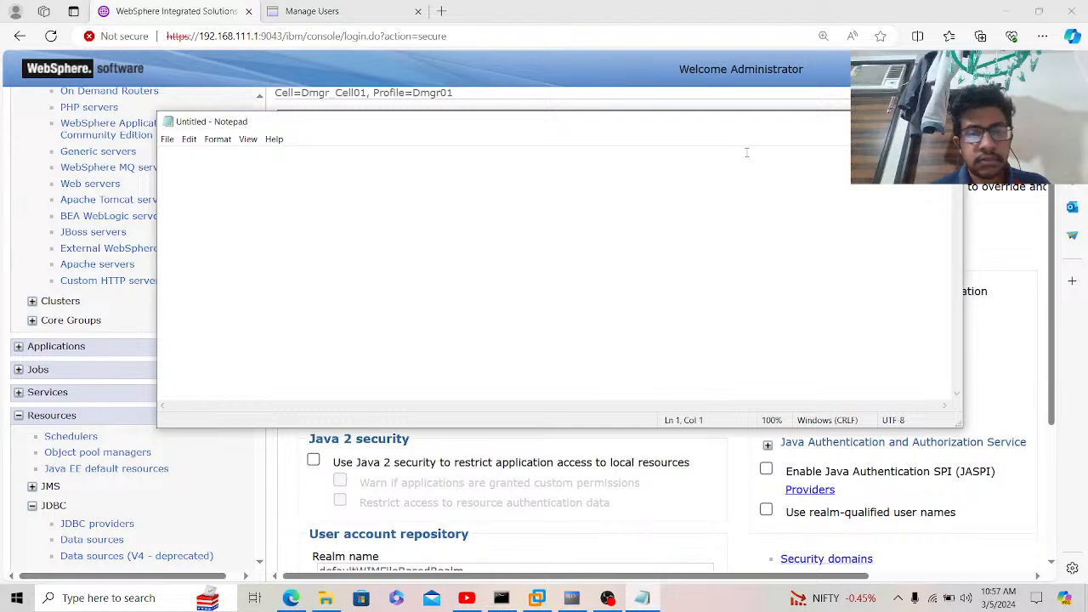
Step: In maximized Notepad, write 'DataSource in IBM WebSphere Application Server' over dashes, enlarge text, and open Save As
key(super+Up)
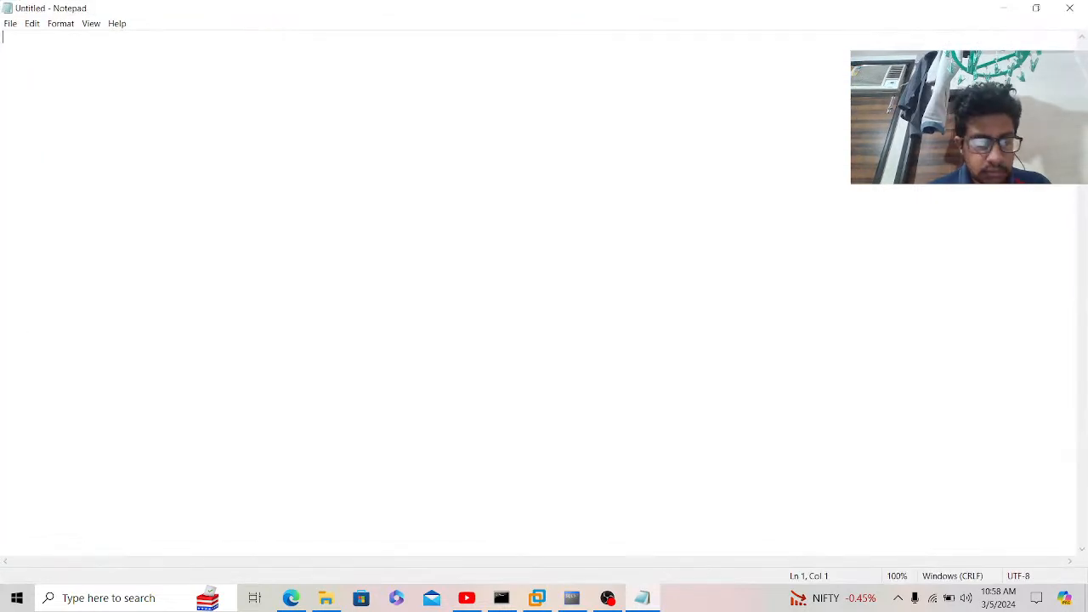
text(Data)
text(s)
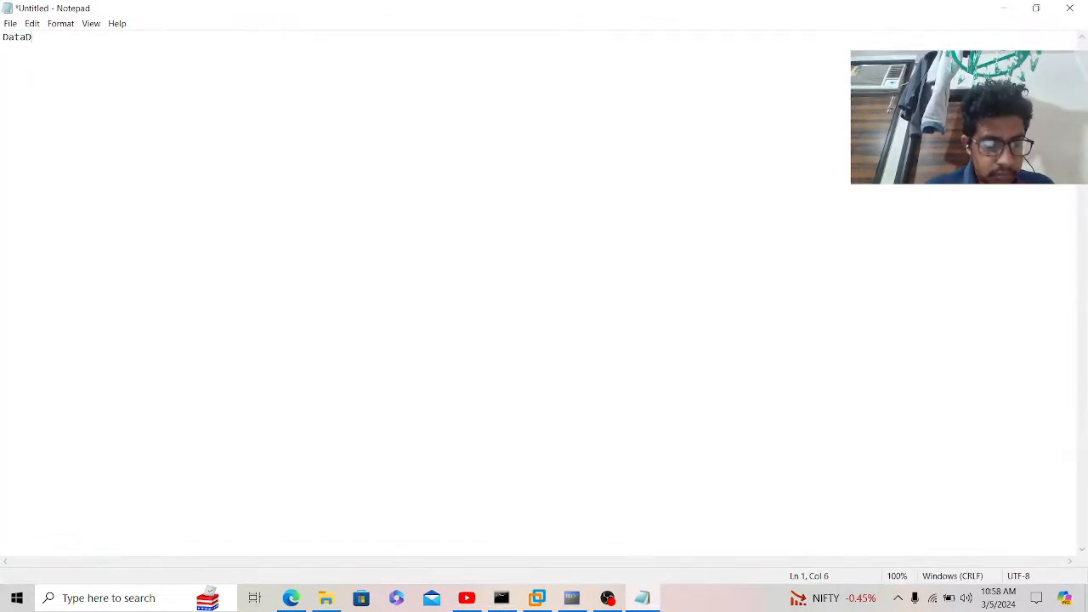
key(BackSpace)
text(Sour)
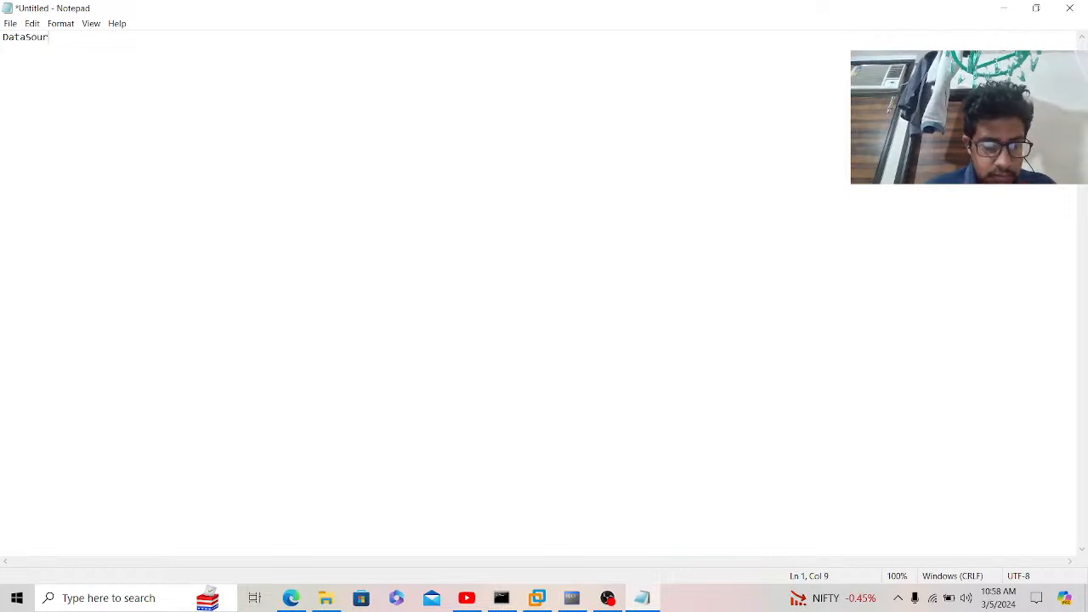
text(ce in)
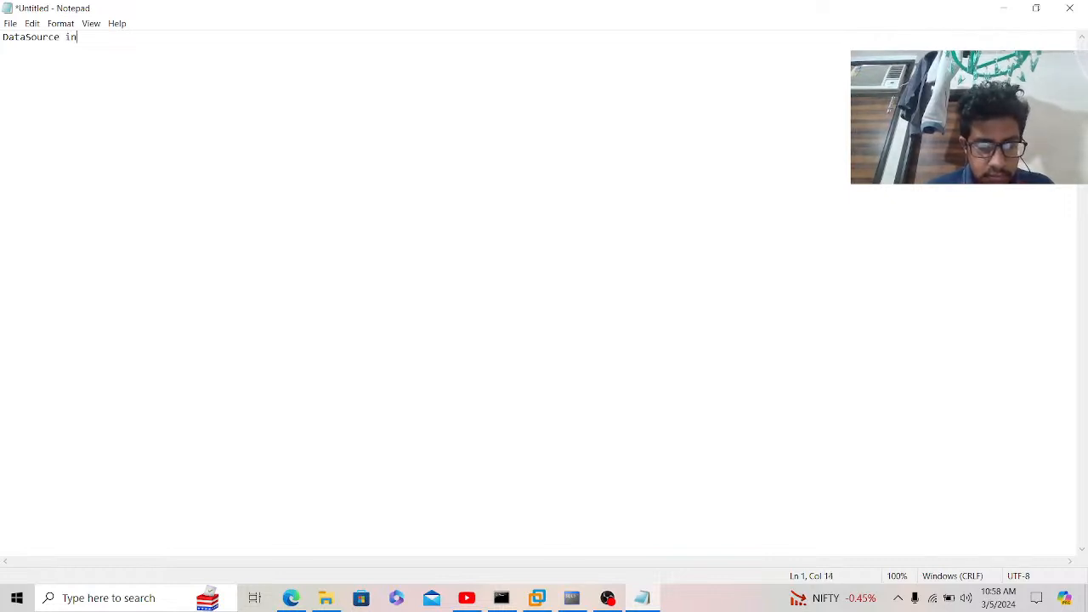
text( IBM We)
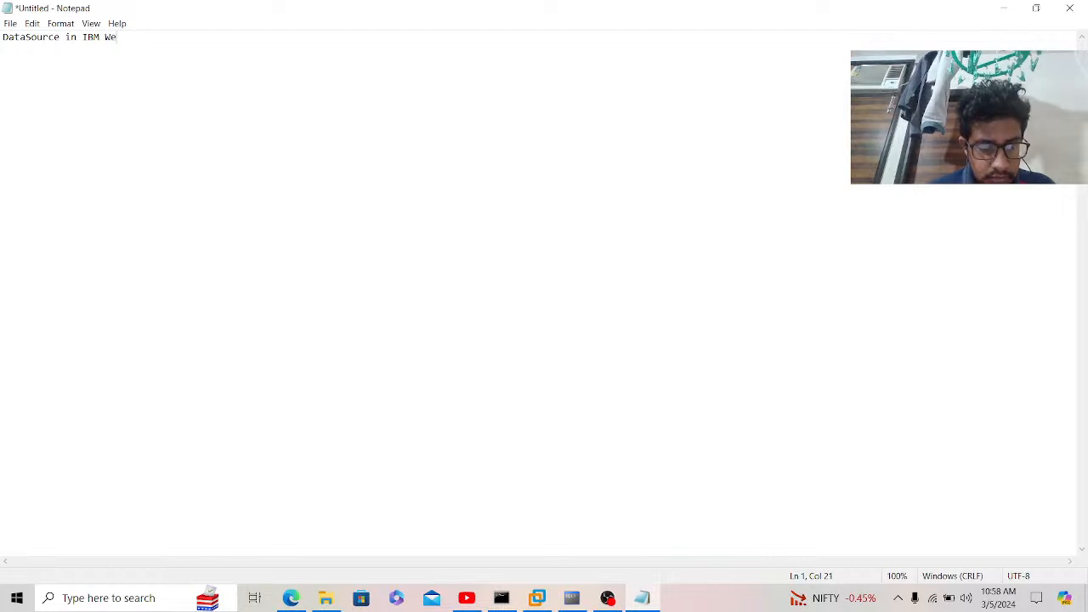
text(bSphere)
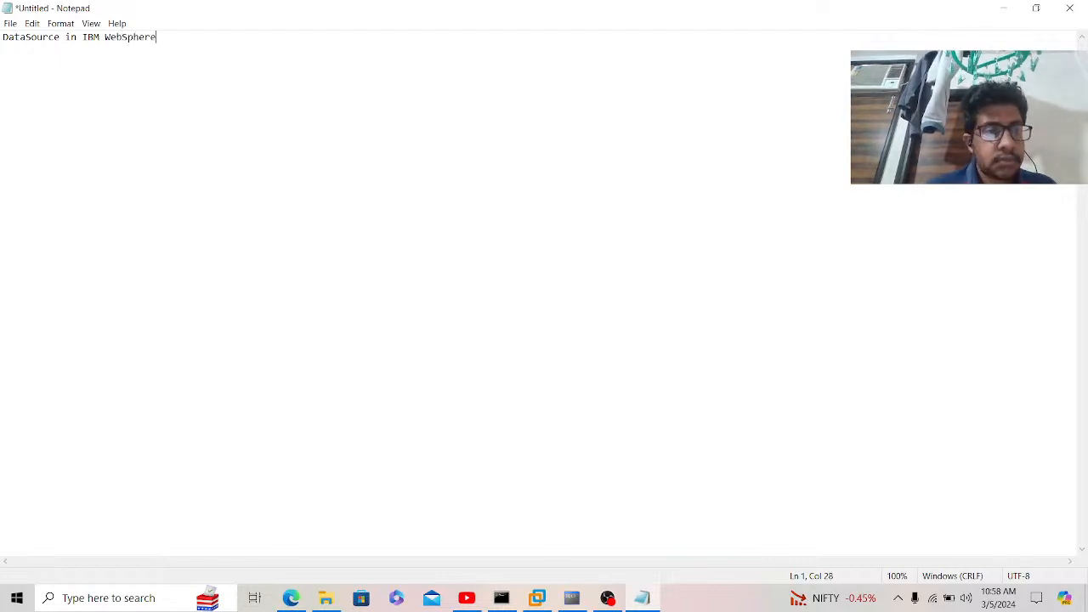
text( Applica)
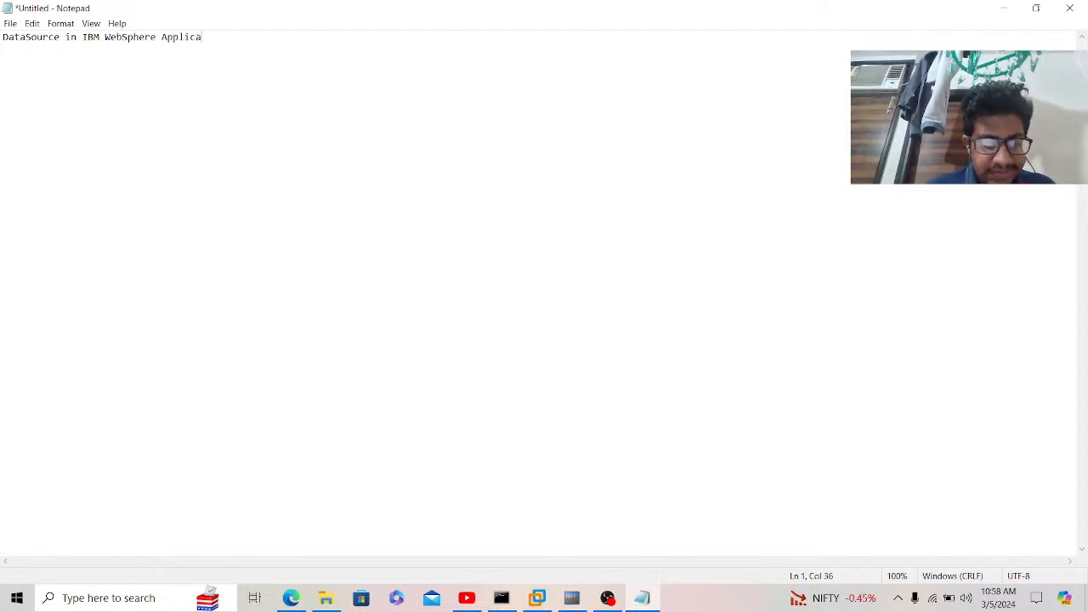
text(tion Server )
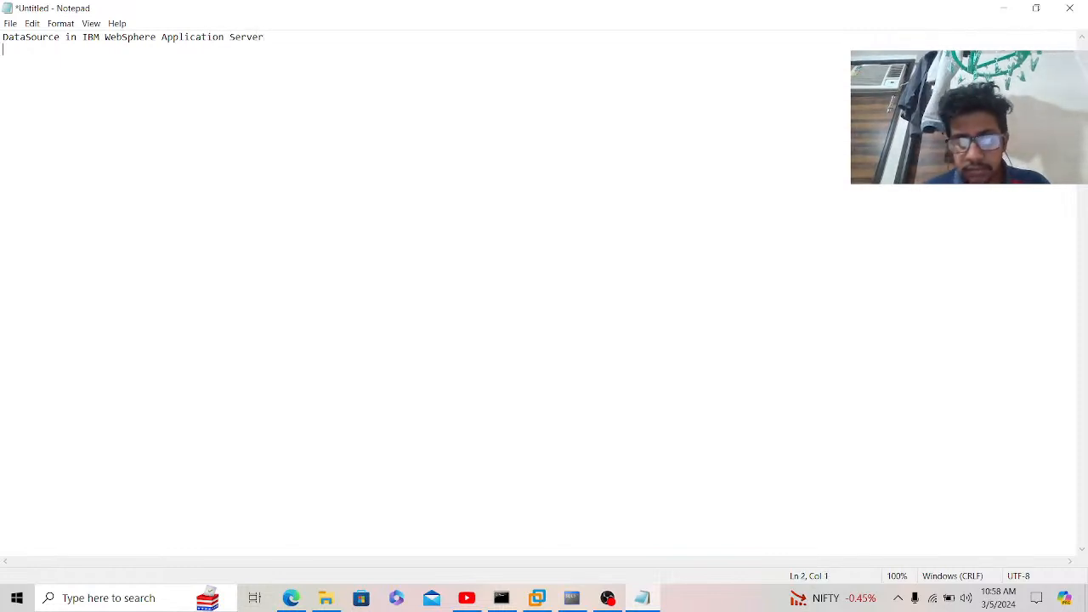
text(-----------------------------------------)
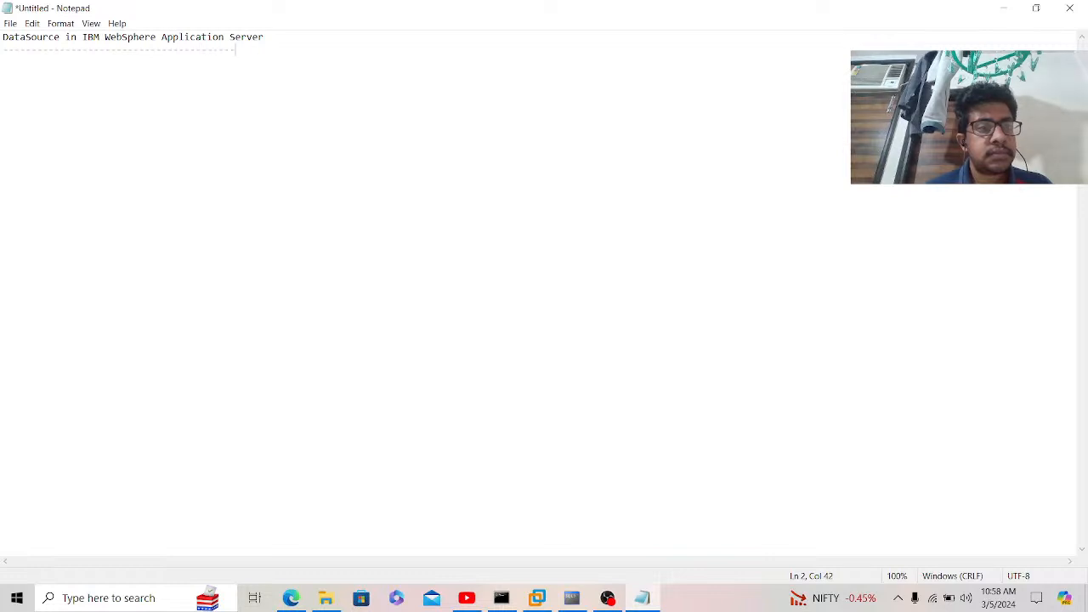
text(----)
key(ctrl+plus)
key(ctrl+plus)
key(ctrl+plus)
key(ctrl+plus)
key(ctrl+plus)
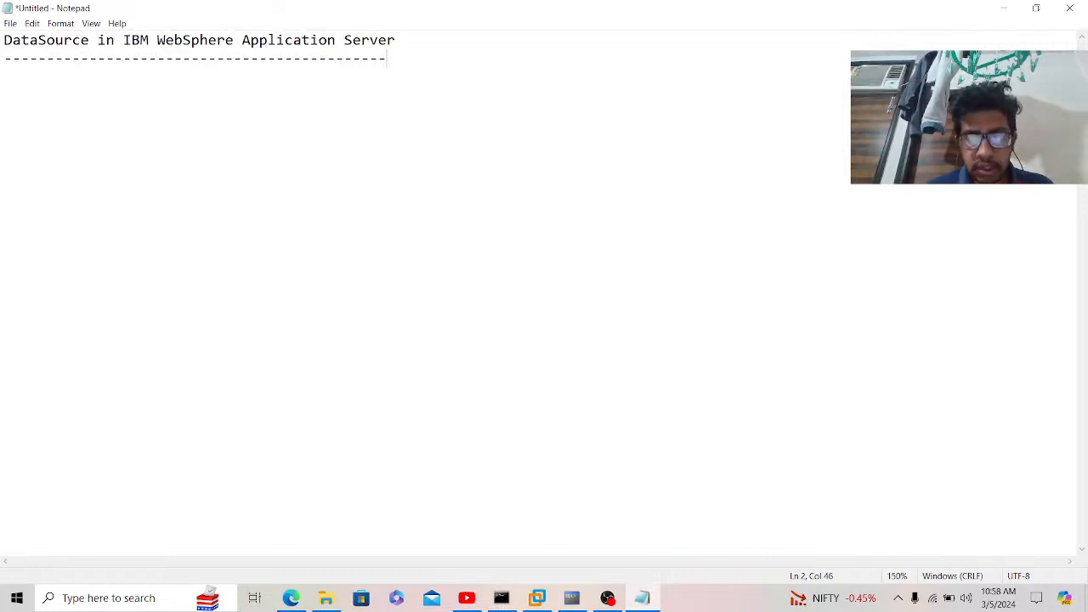
text(-)
key(Return)
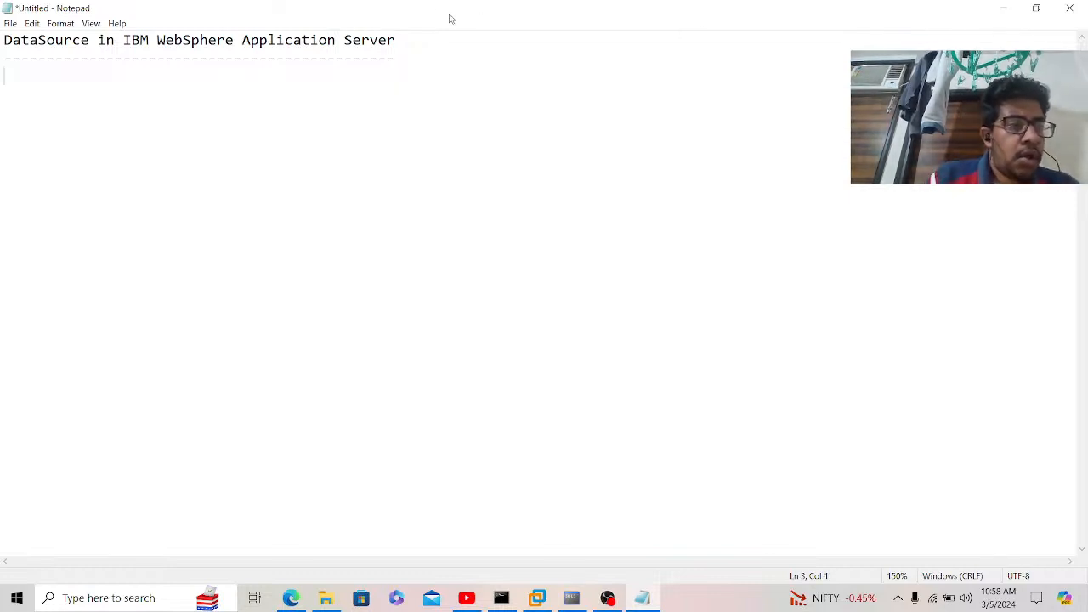
click(33, 34)
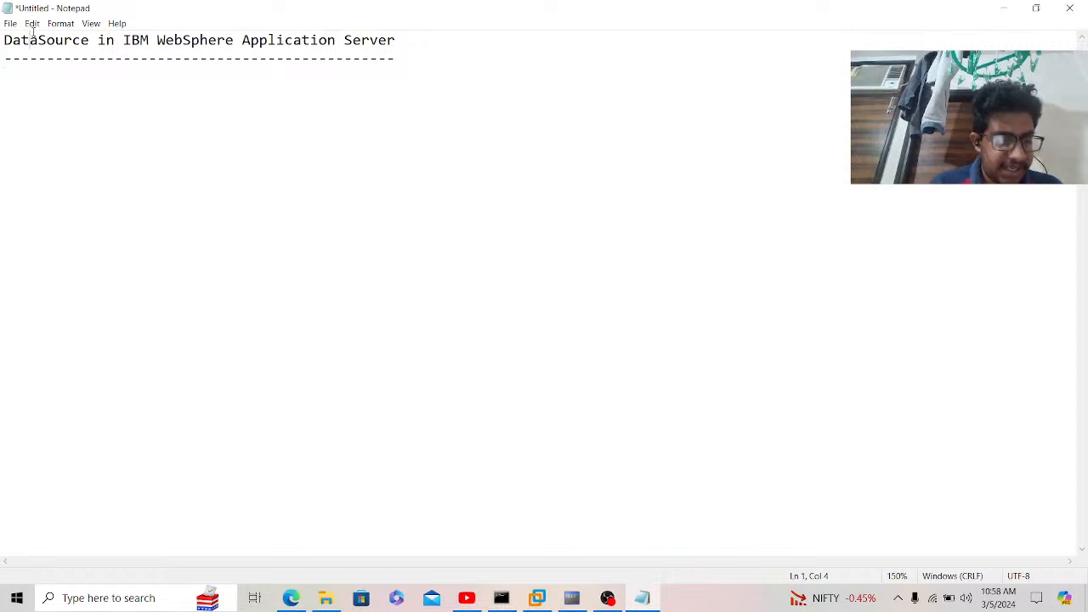
key(ctrl+s)
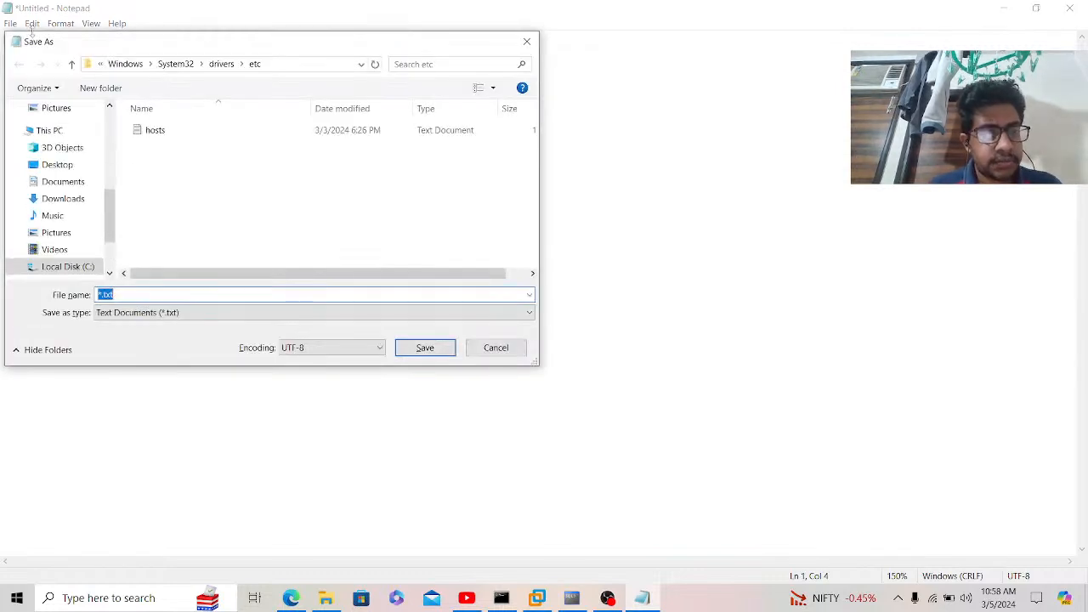
Step: Name the file 'DataSource_05.03.2024', choose the Desktop as location, and save it
text(DataS)
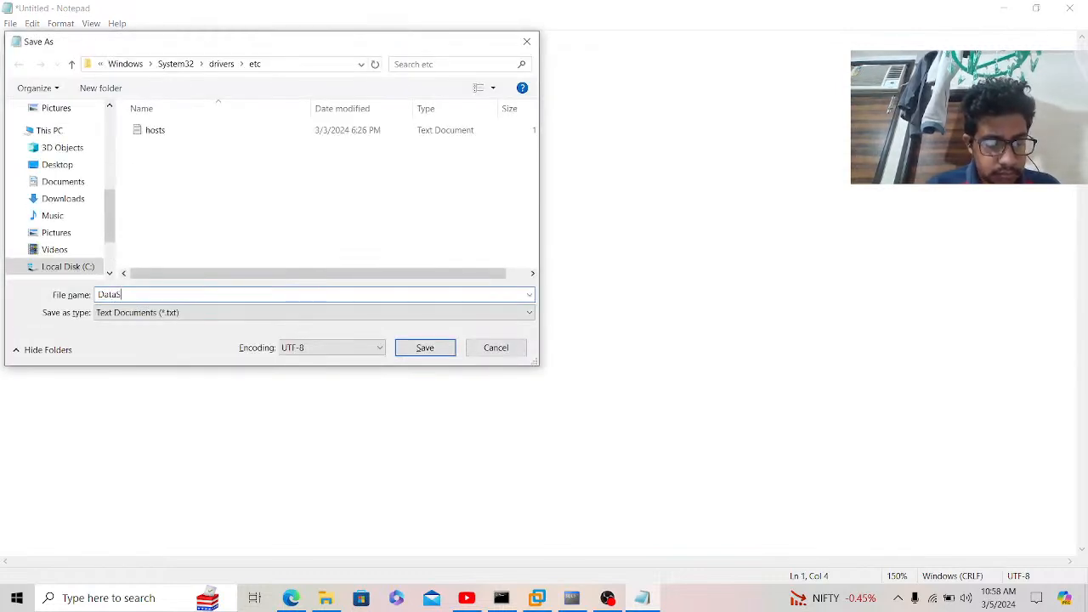
text(cource)
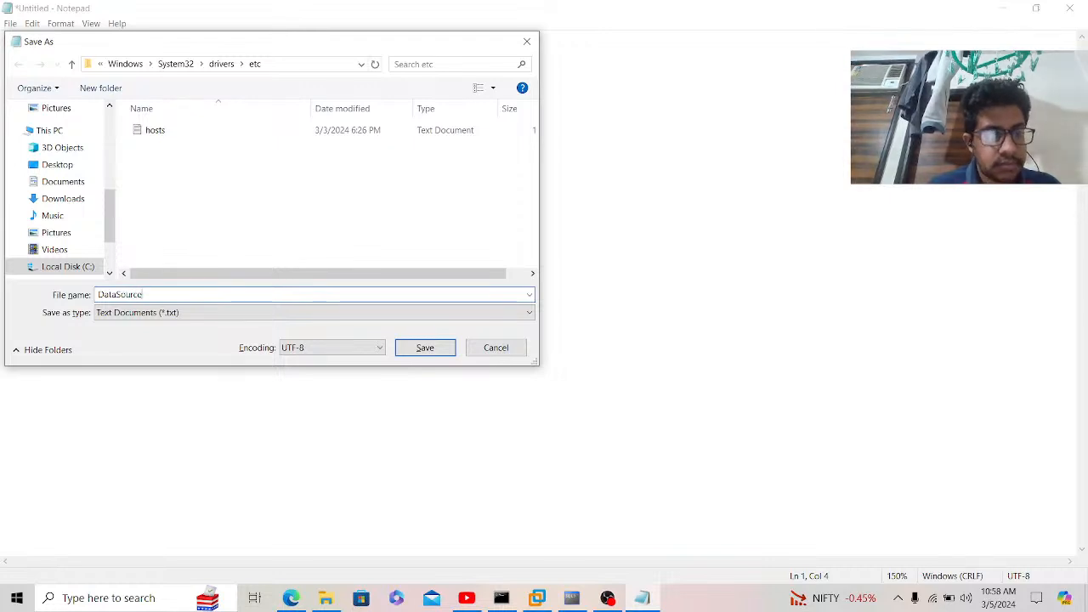
text(_)
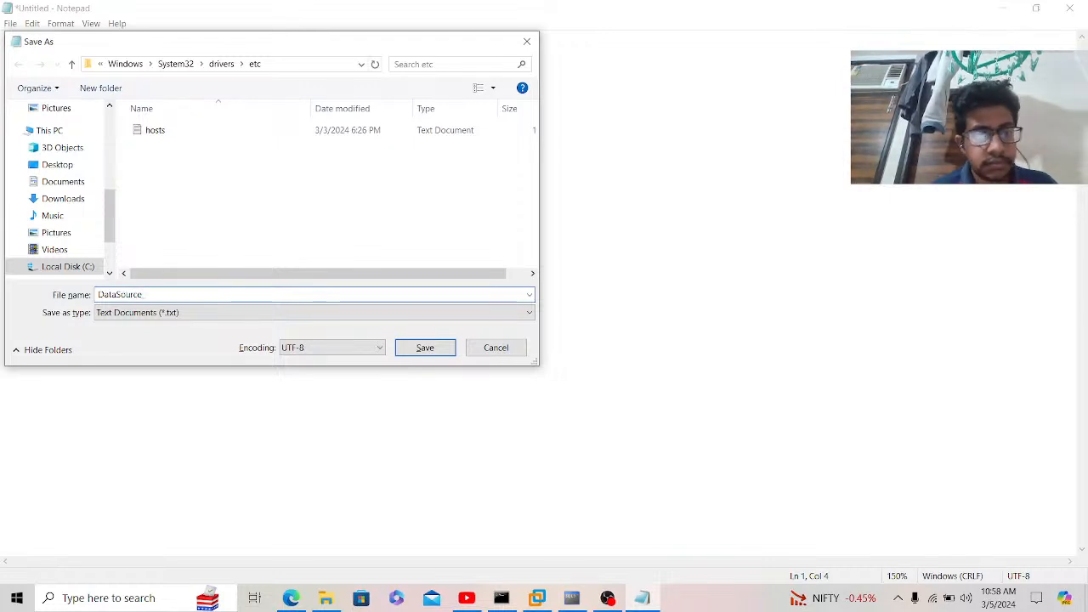
text(3)
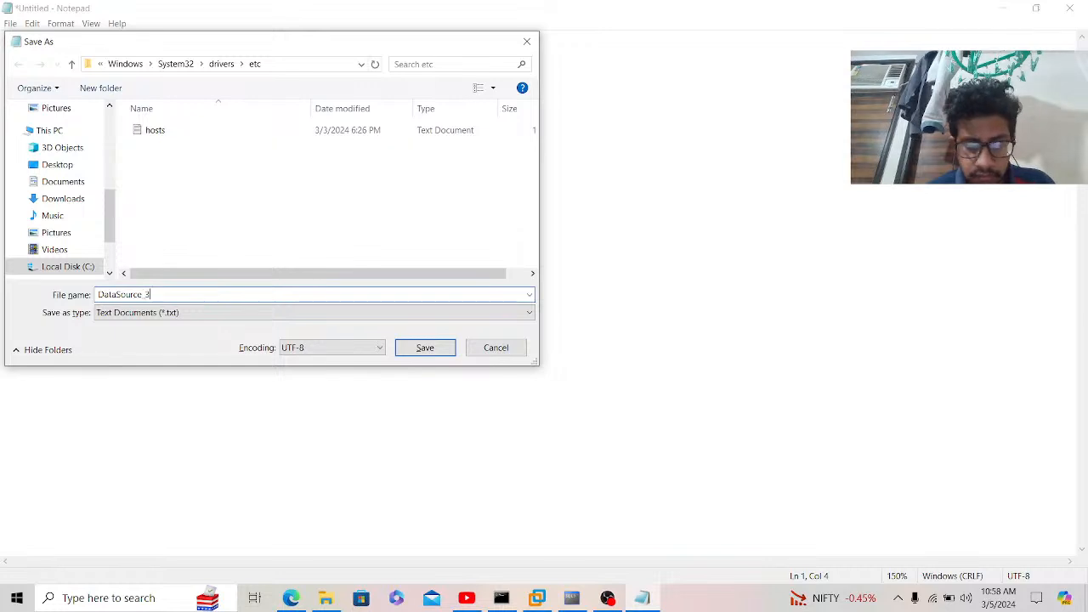
text(.txt)
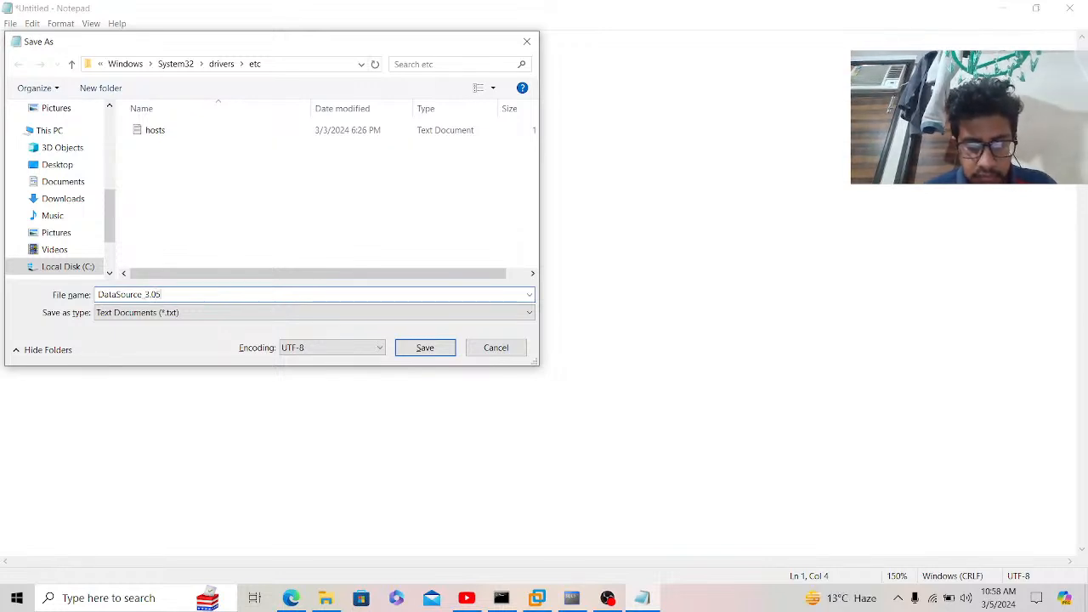
key(BackSpace)
key(BackSpace)
key(BackSpace)
key(BackSpace)
key(BackSpace)
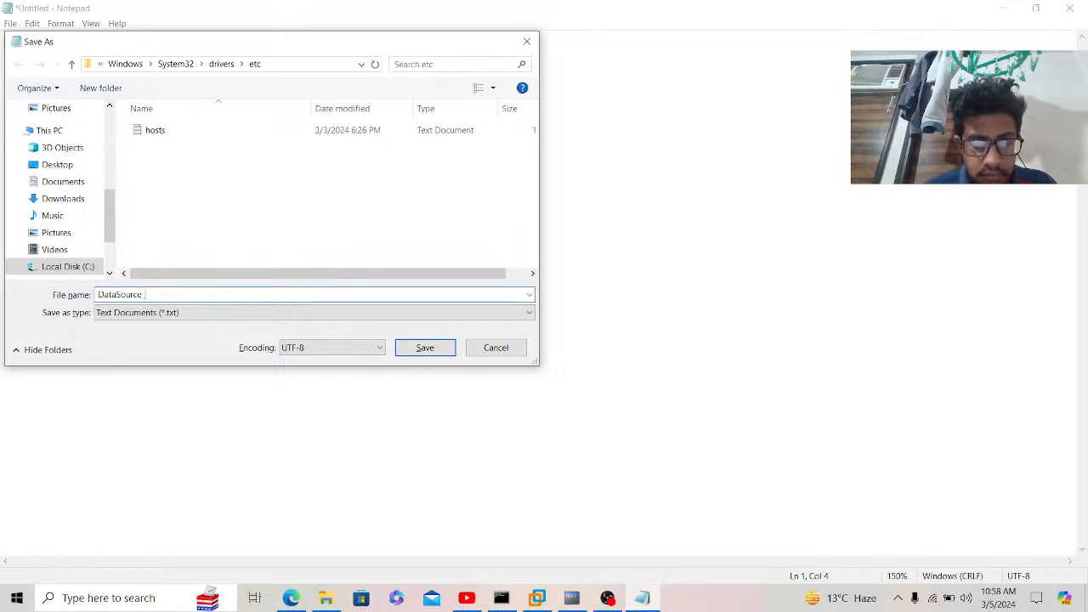
text(05.03.2)
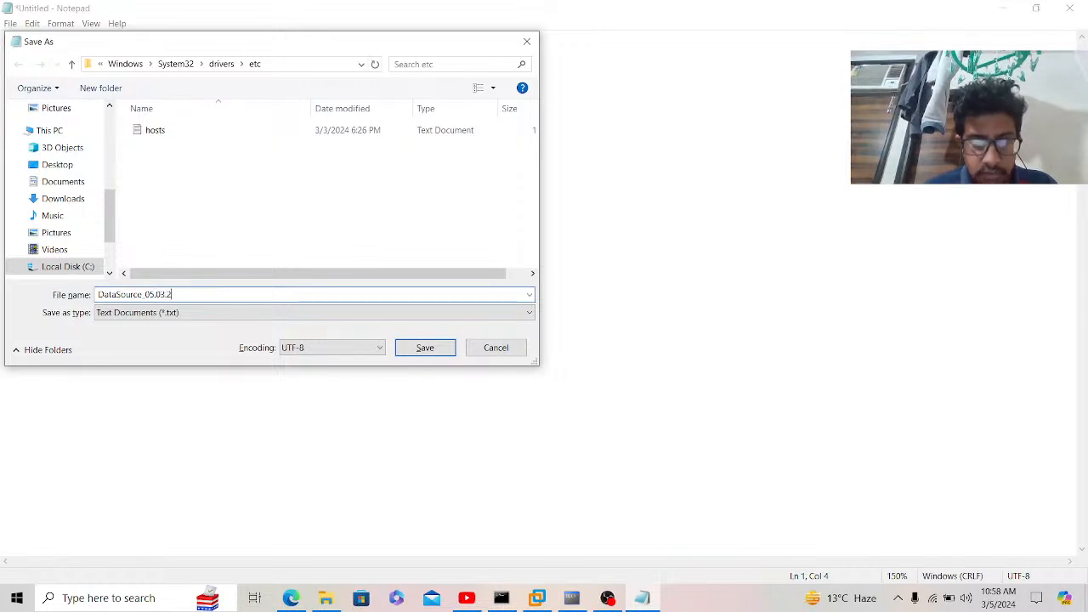
text(024)
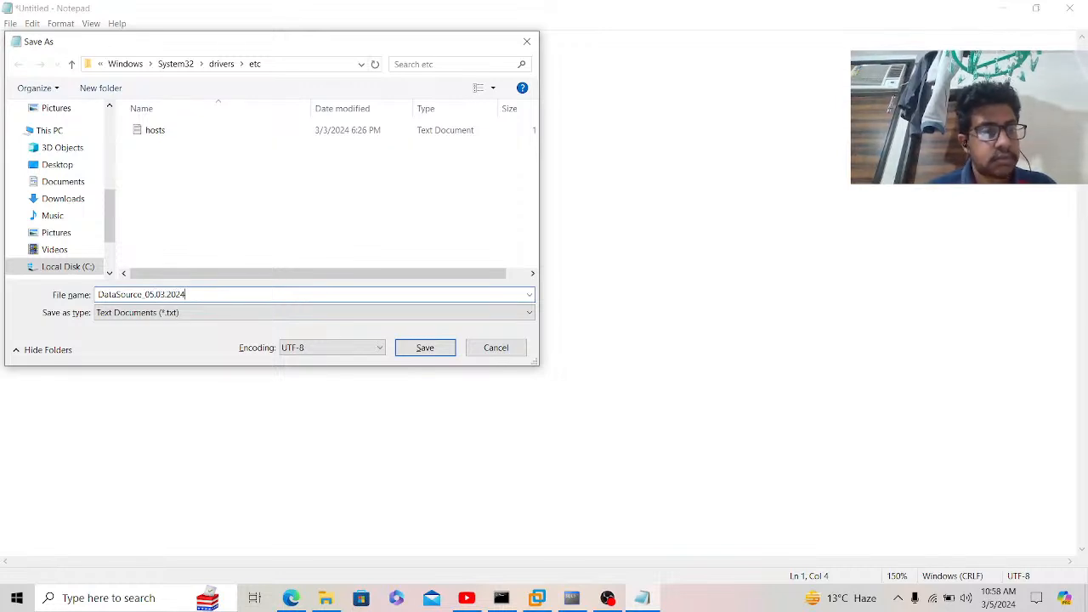
click(57, 164)
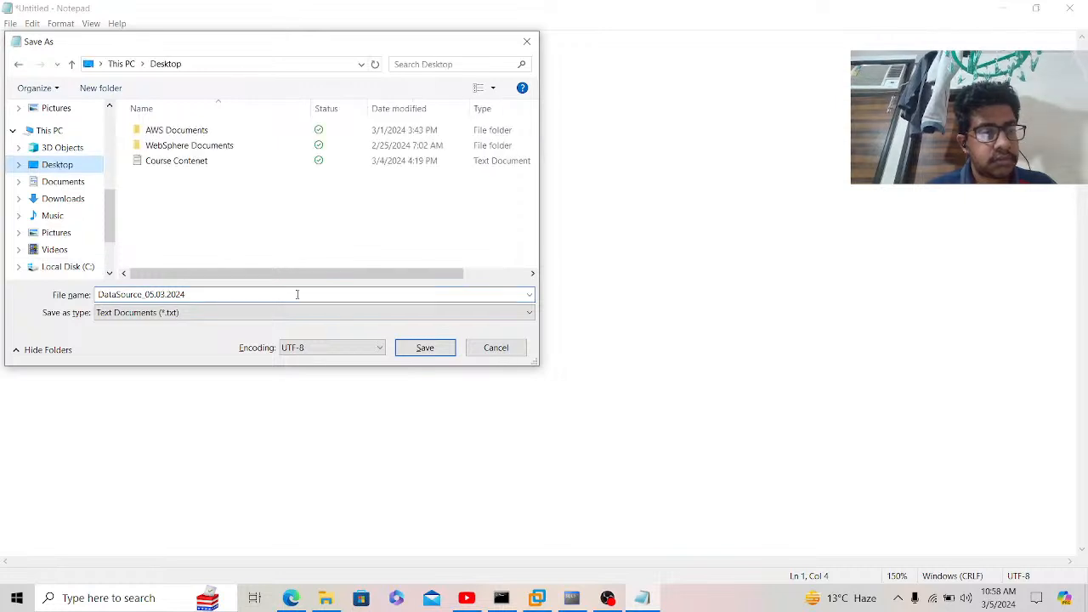
click(409, 347)
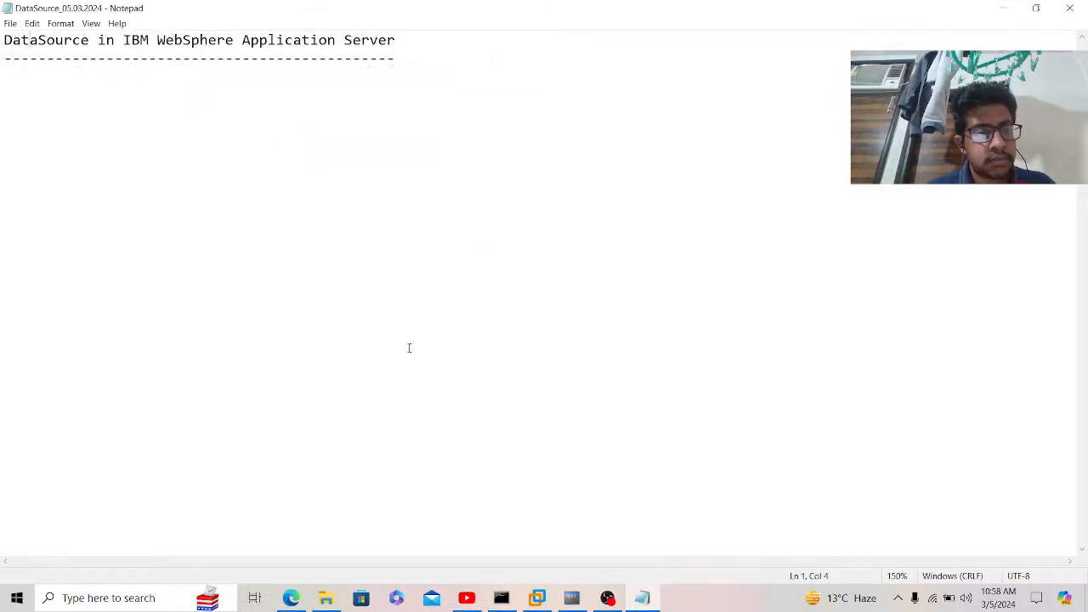
click(199, 107)
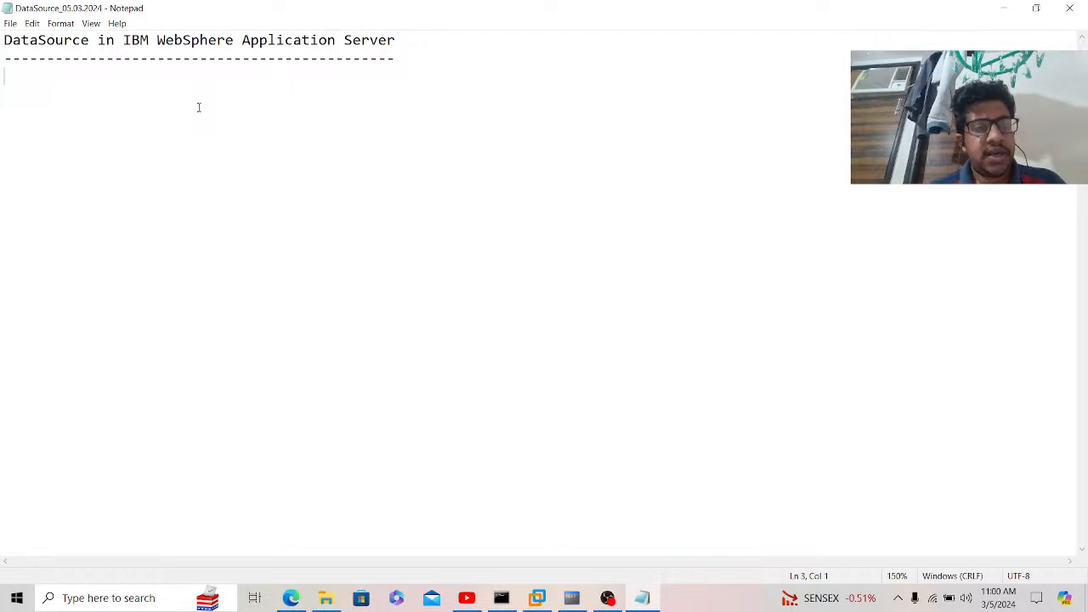
Step: On a new line, type 'DataSource: Connection between Application Server to DataBase by using the Port Number'
key(Return)
text(Dat)
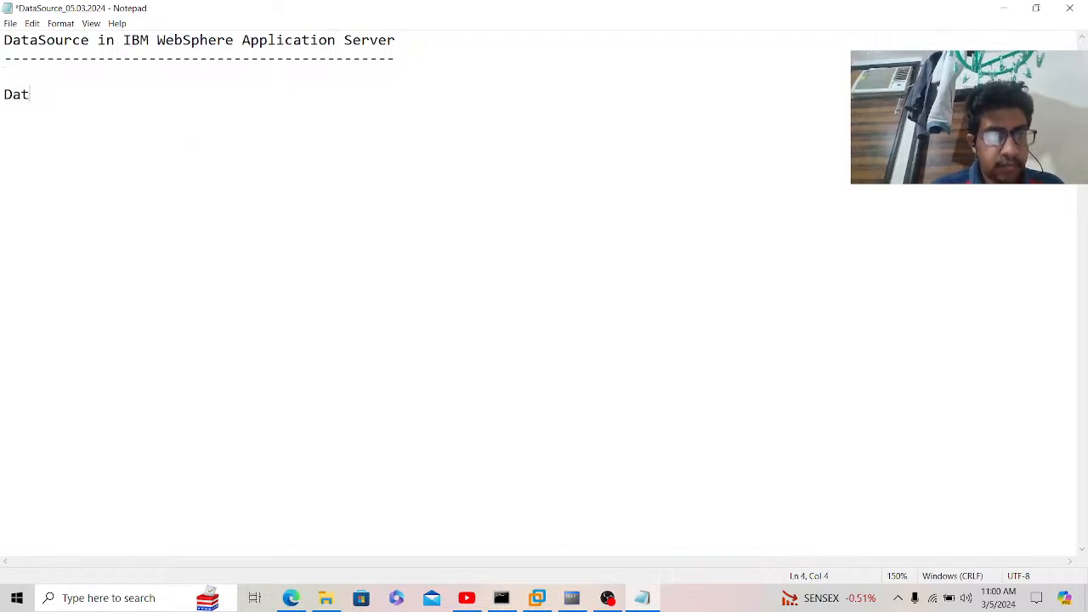
text(aSource)
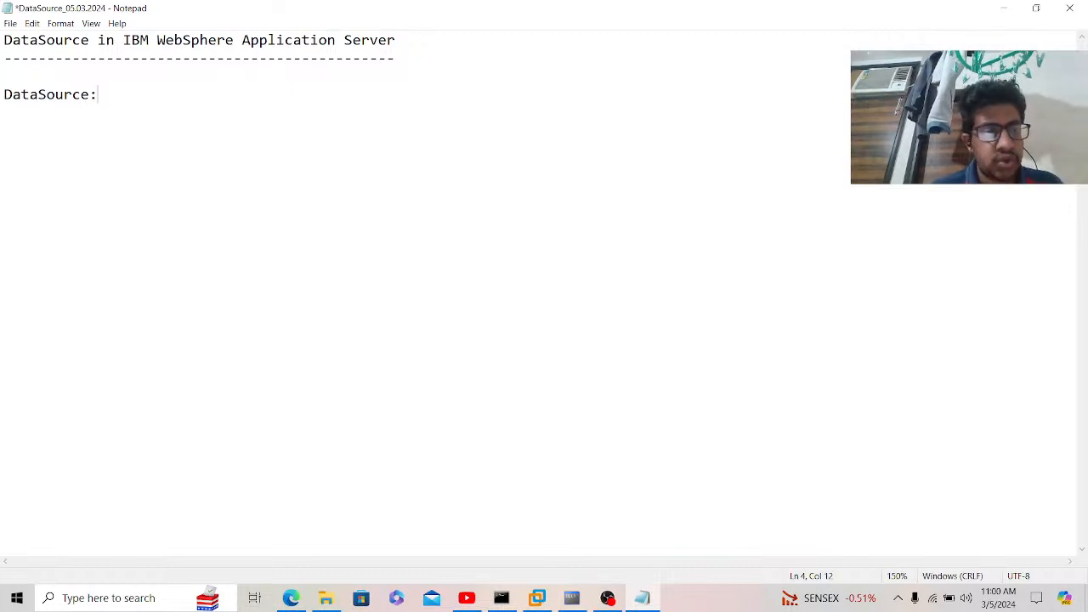
text(: Con)
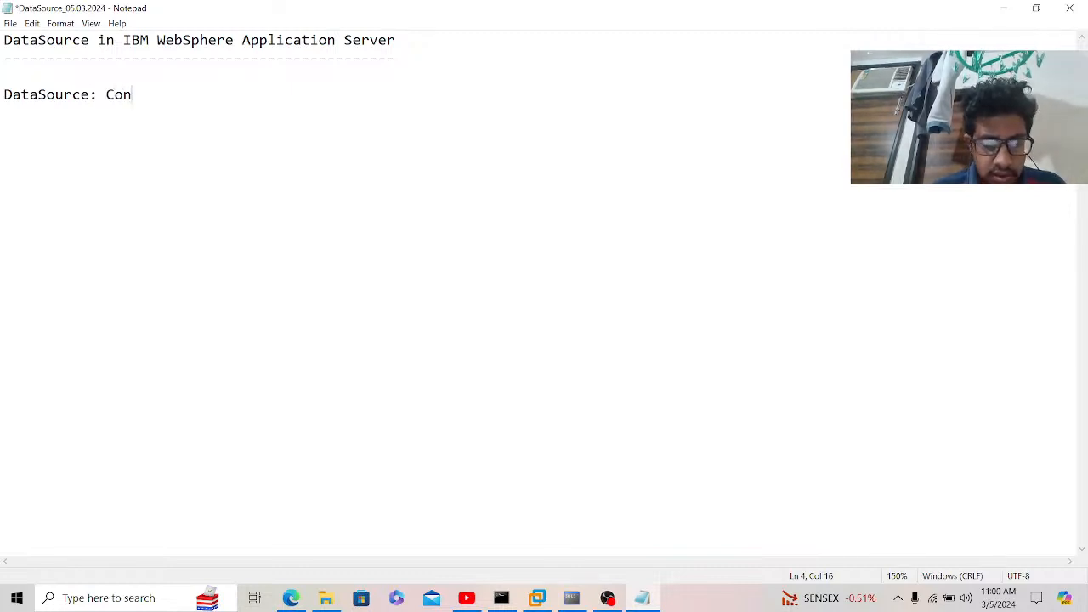
text(nection be)
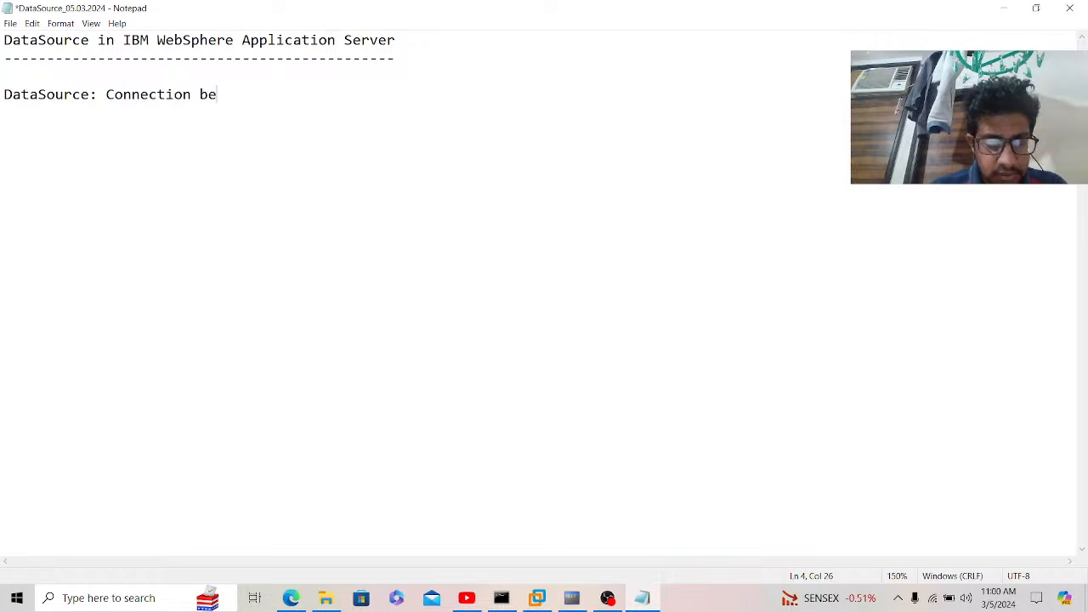
text(tween A)
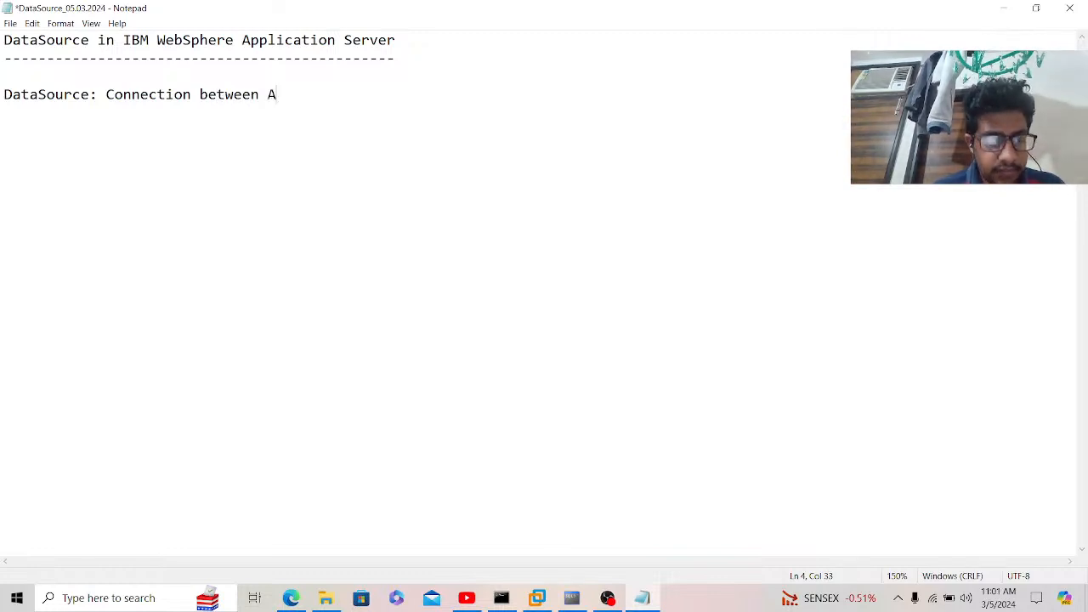
text(pplicati)
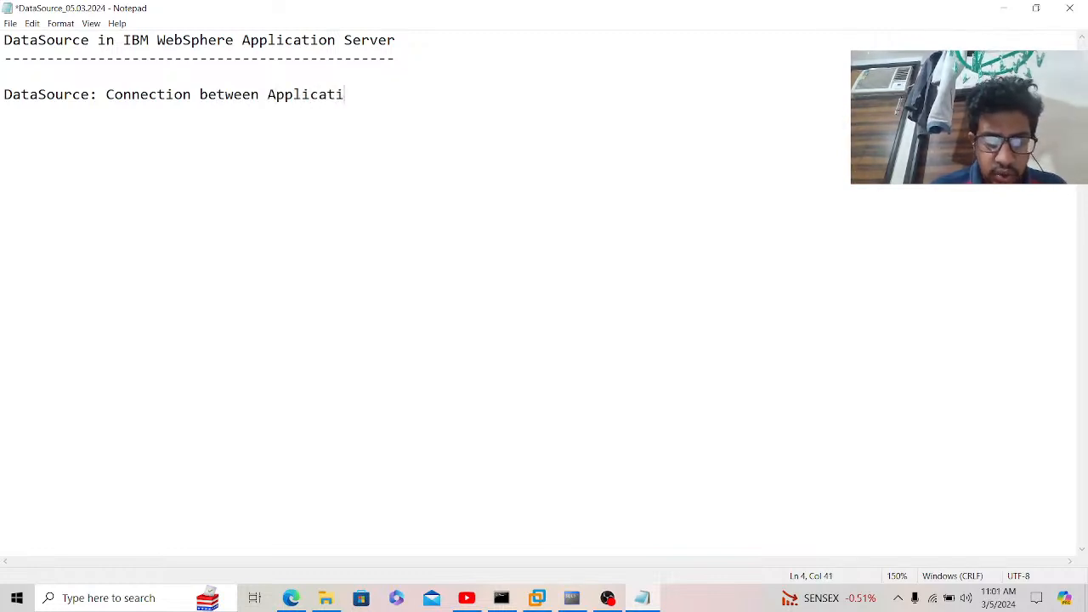
text(on Serve)
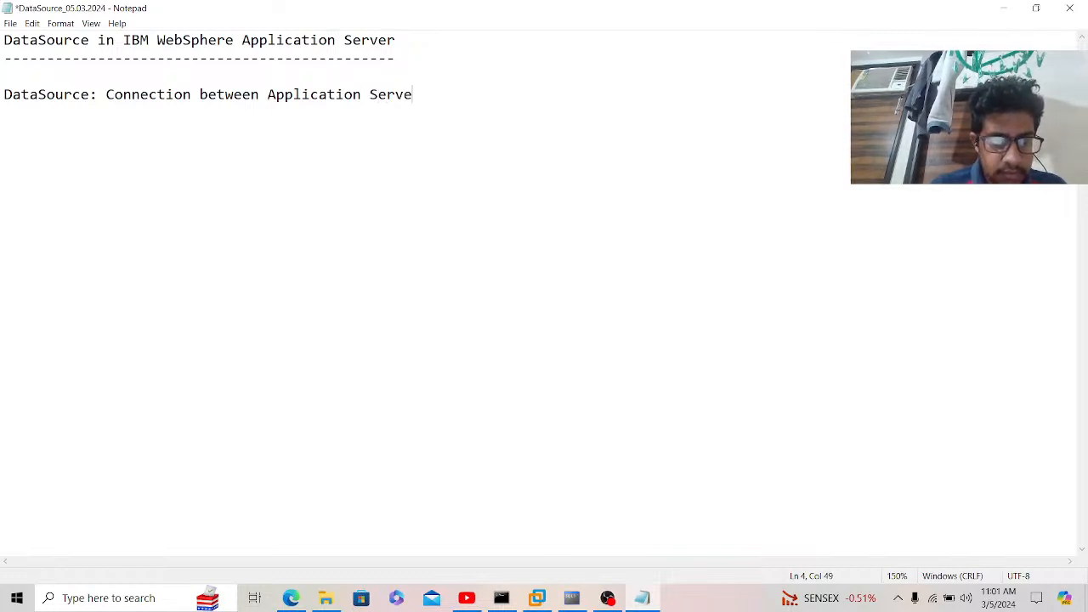
text(r to Data)
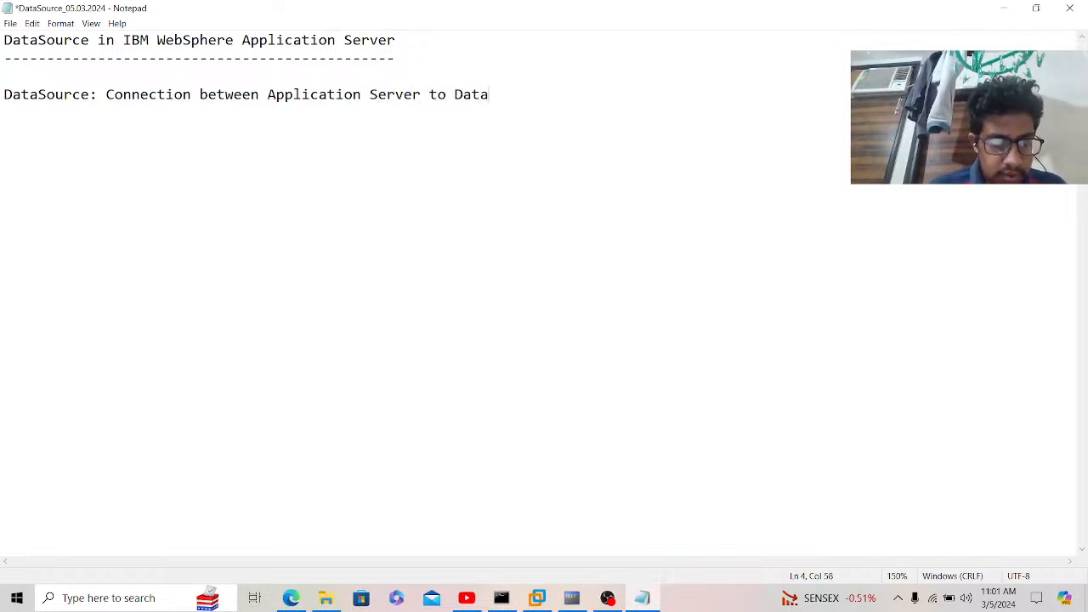
text(Base)
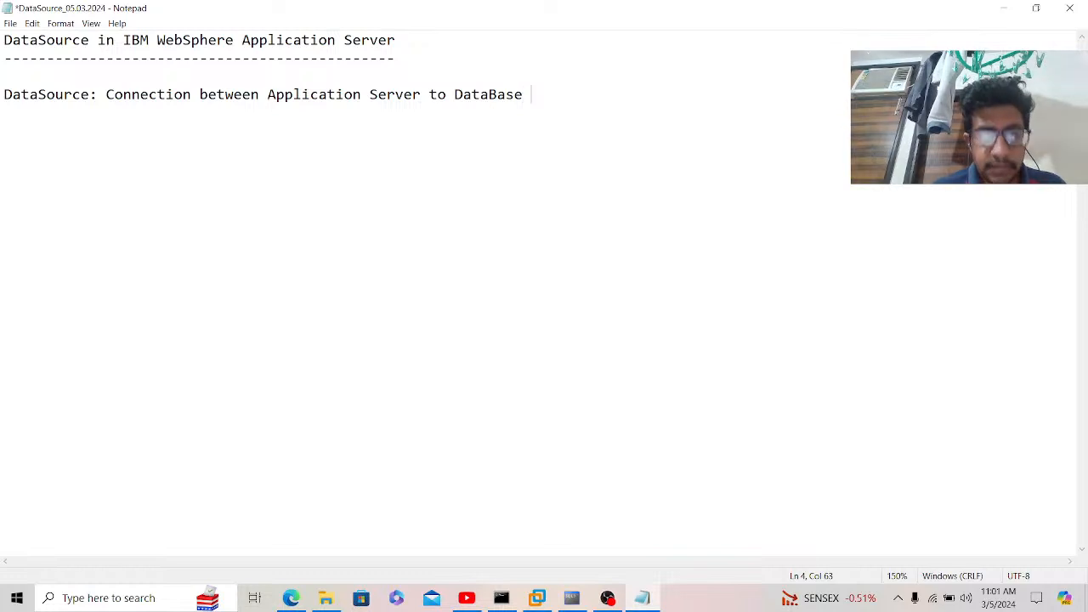
text( by using)
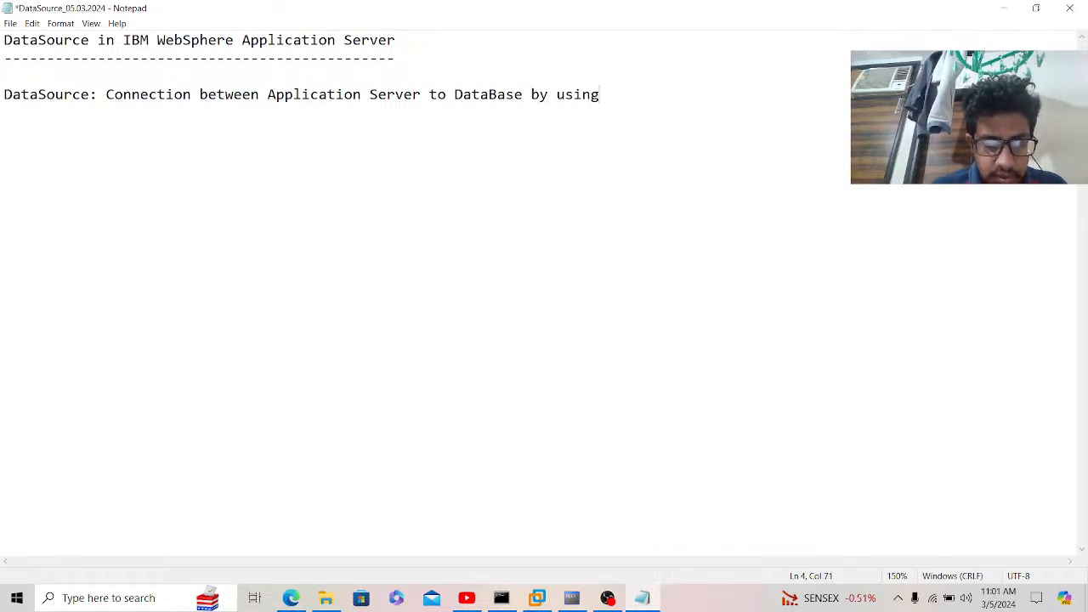
text( the Por)
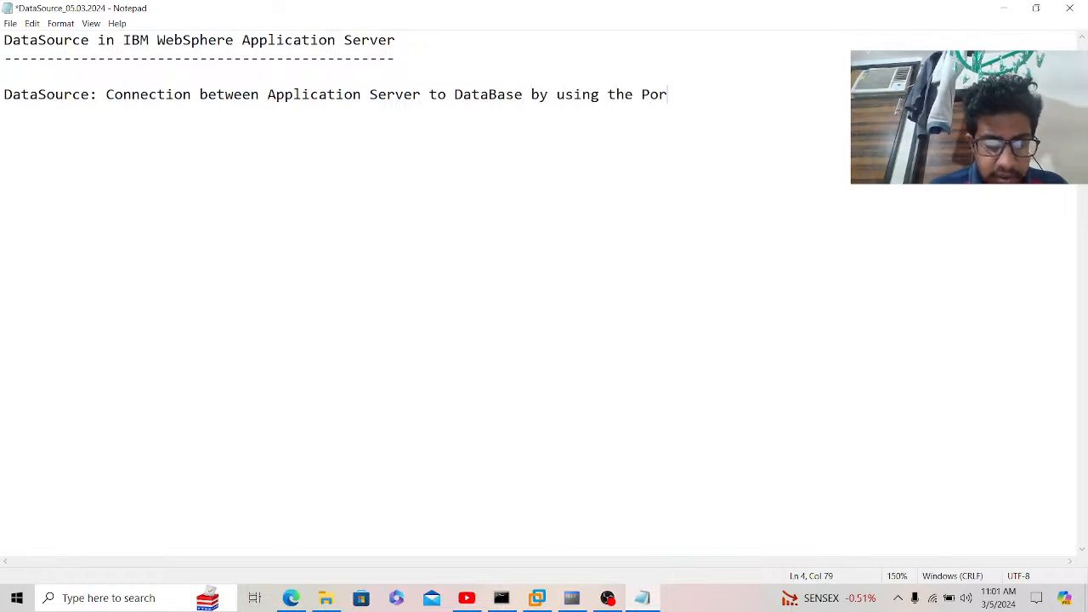
text(t Number )
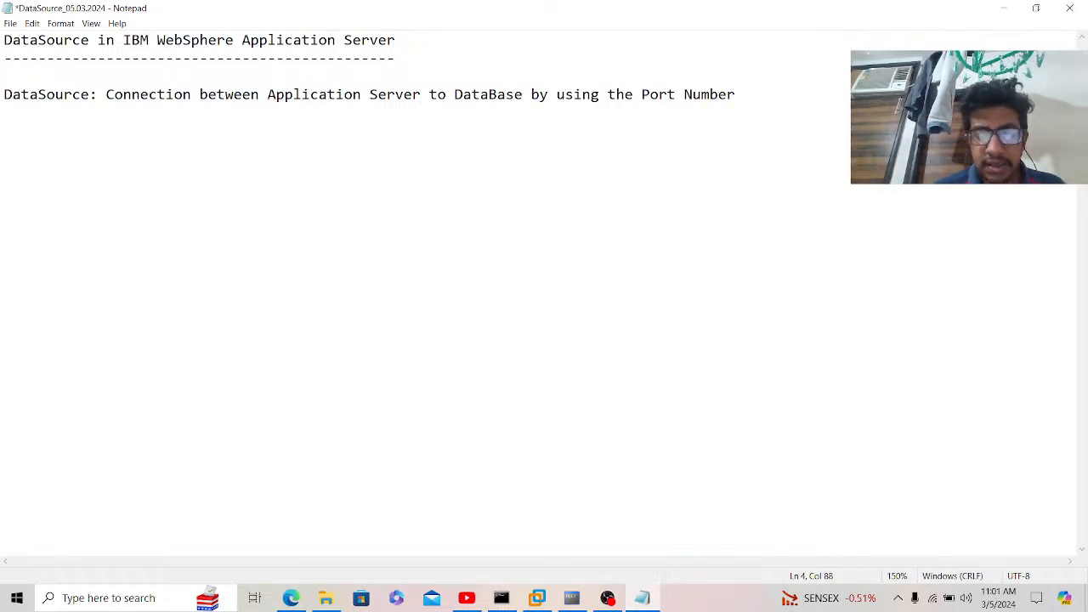
text(Orcal)
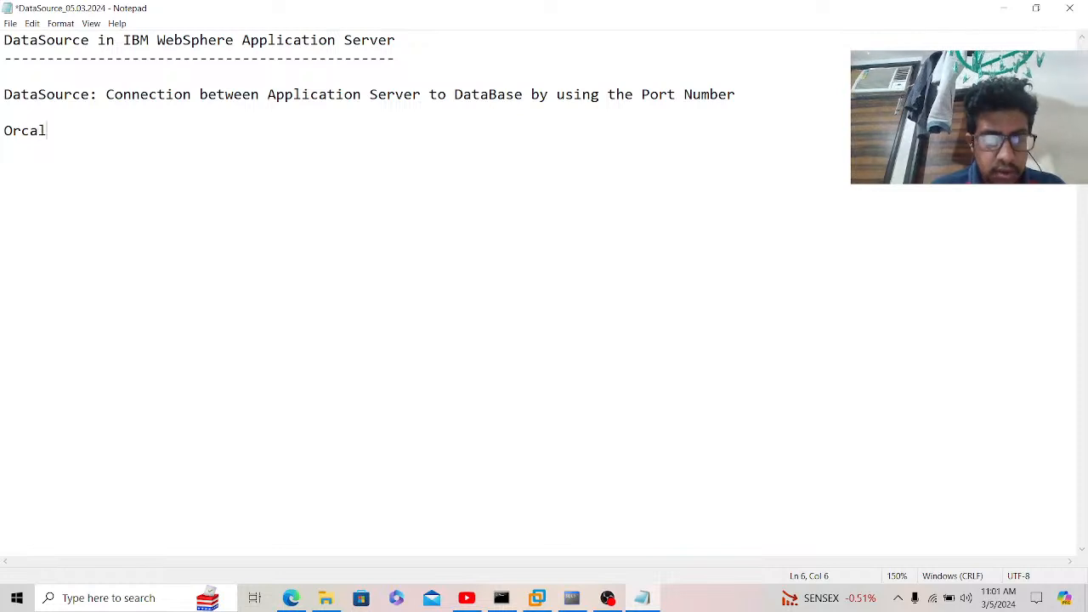
text(e :1521 )
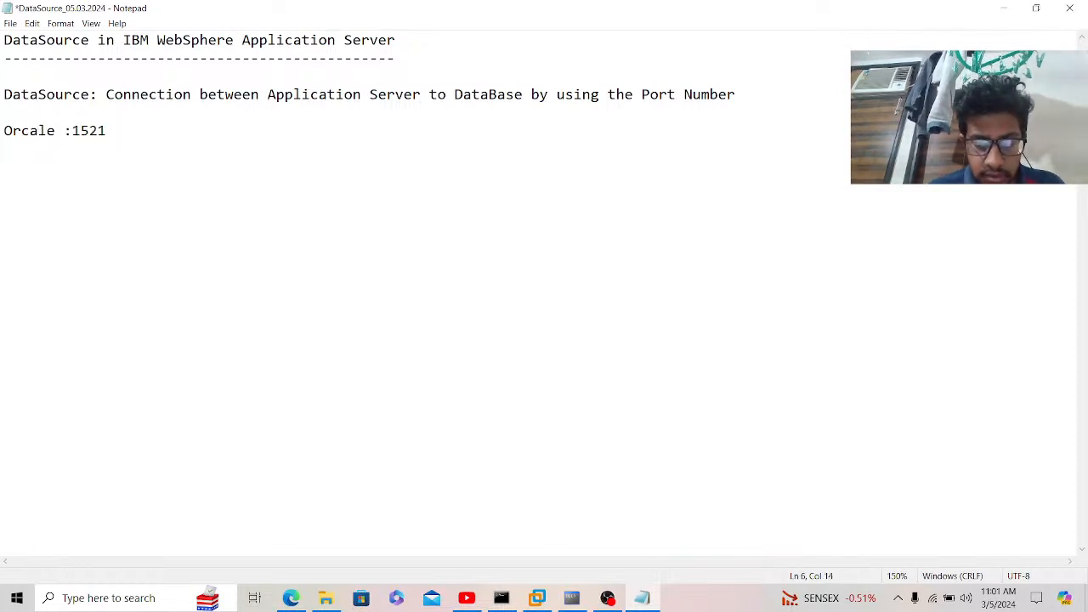
text(port )
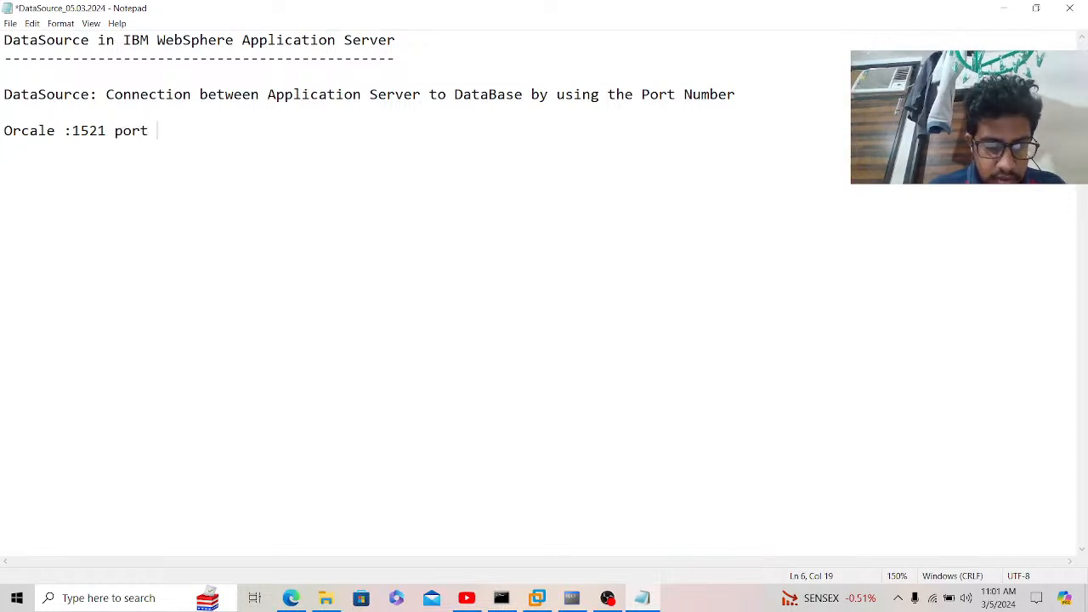
text(Number)
Step: Add port lines for MySql 3306, SQL Server 1433 and DB2 Server 50,000 below Orcale
key(Return)
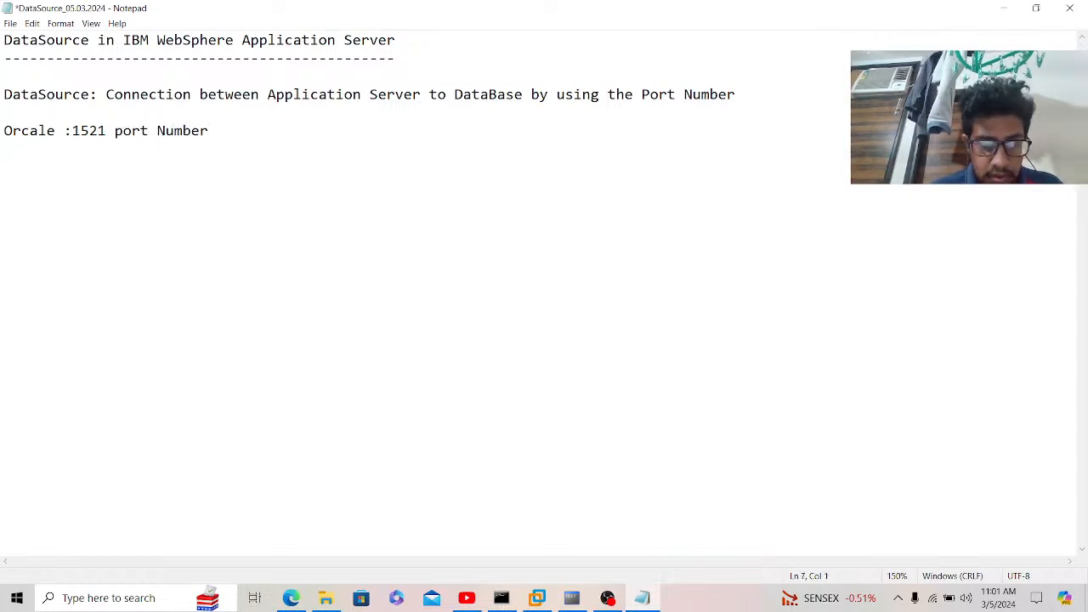
text(MySql:)
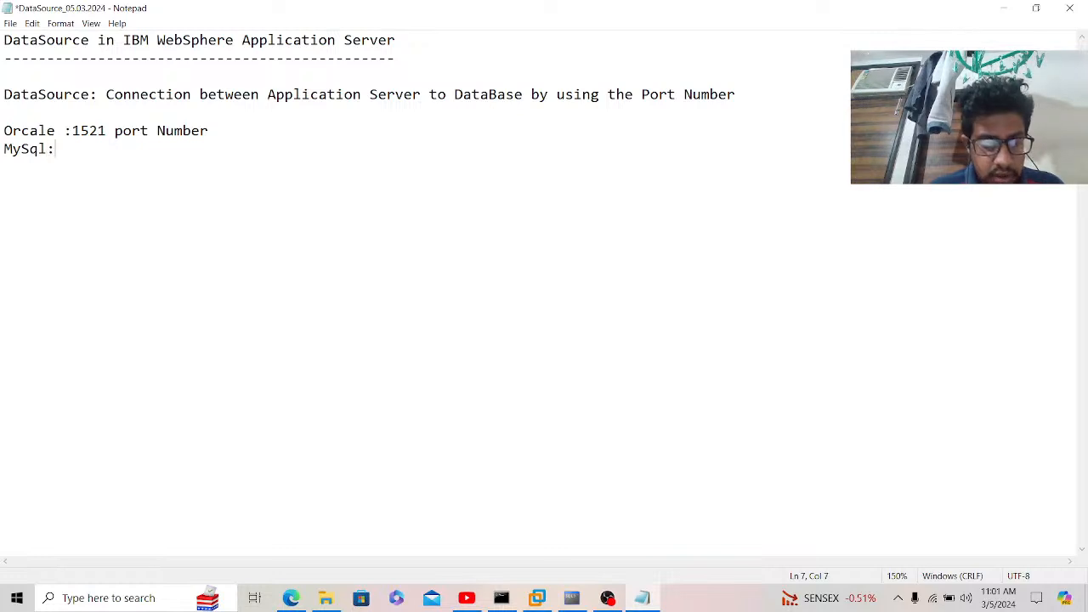
text(3306)
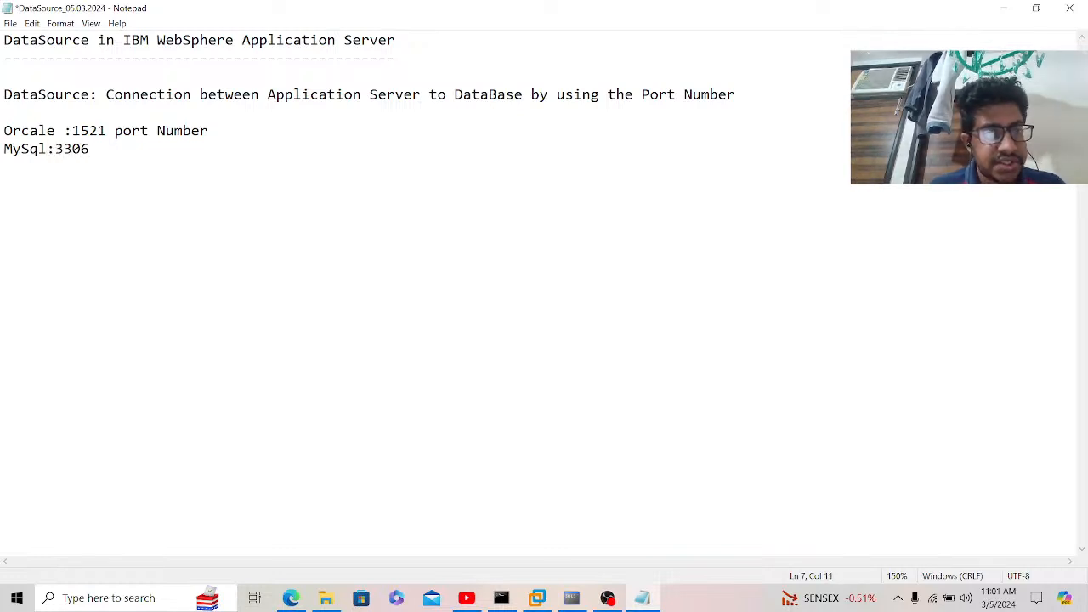
text( Port )
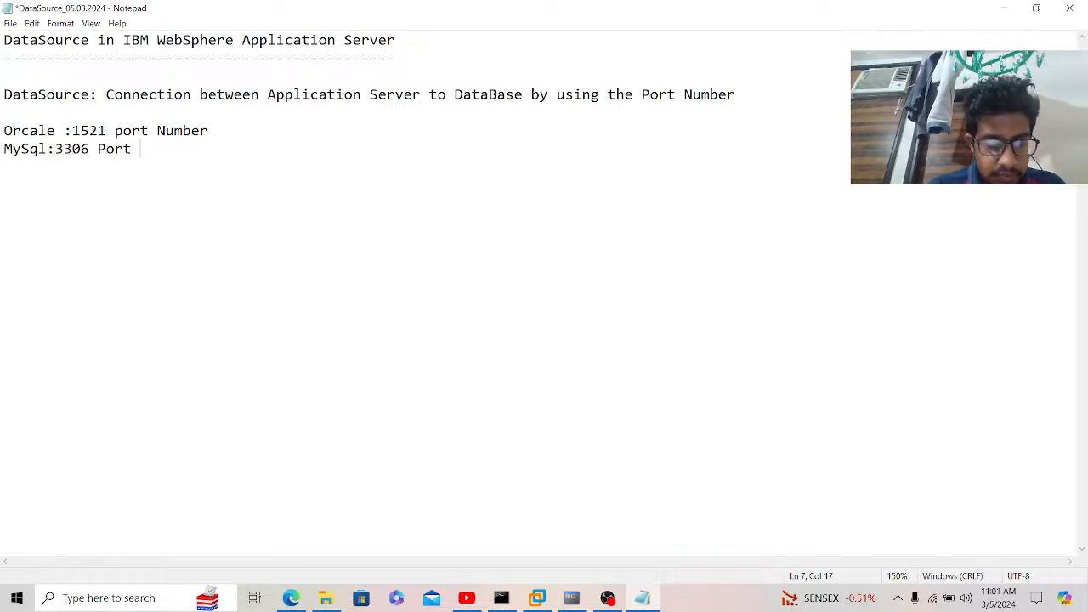
text(Number )
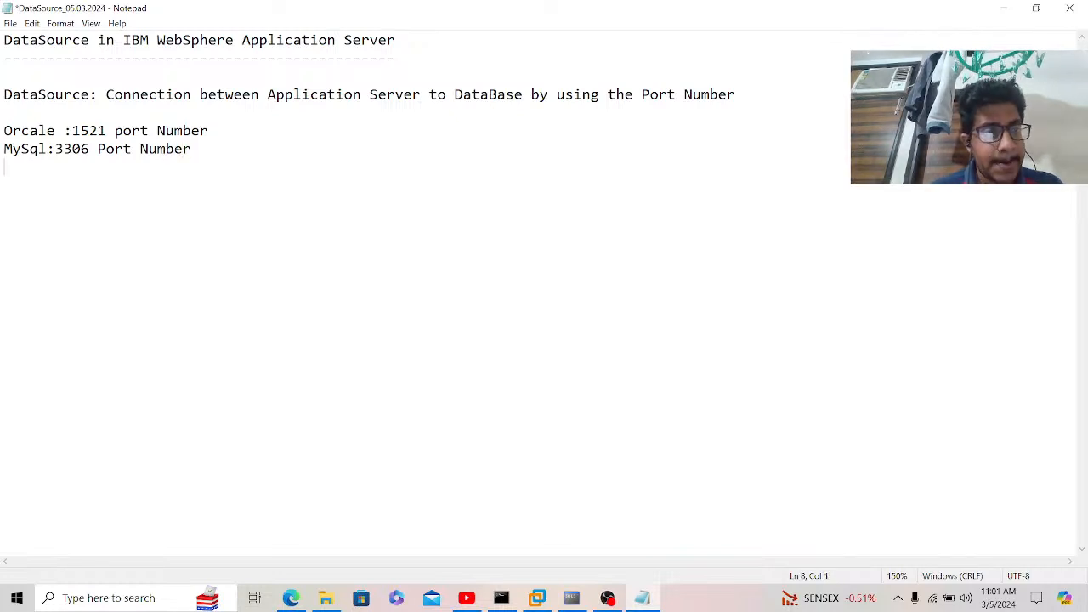
text(SQL )
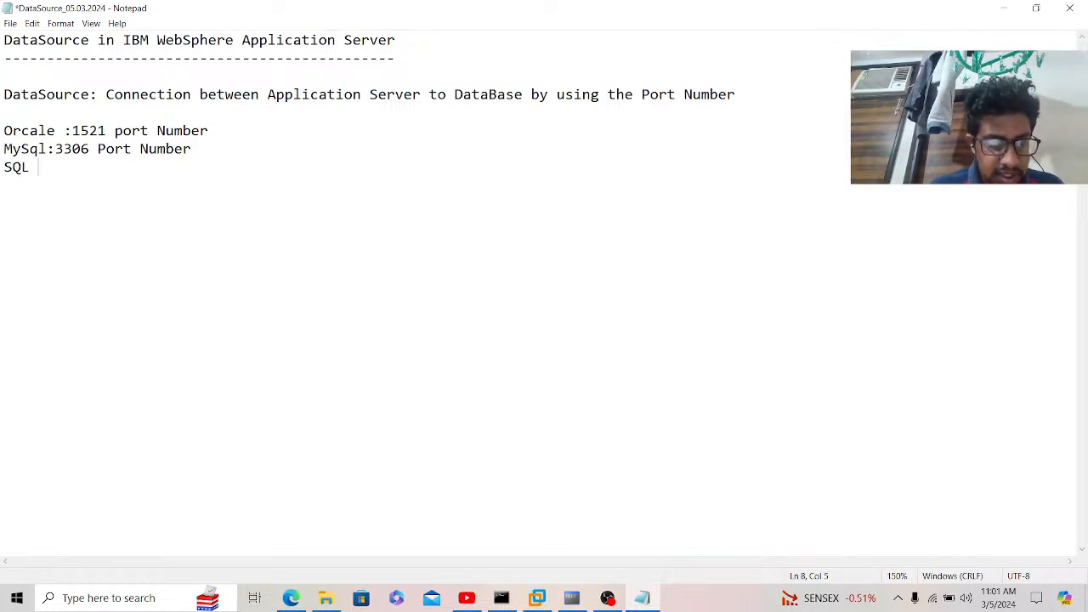
text(Server)
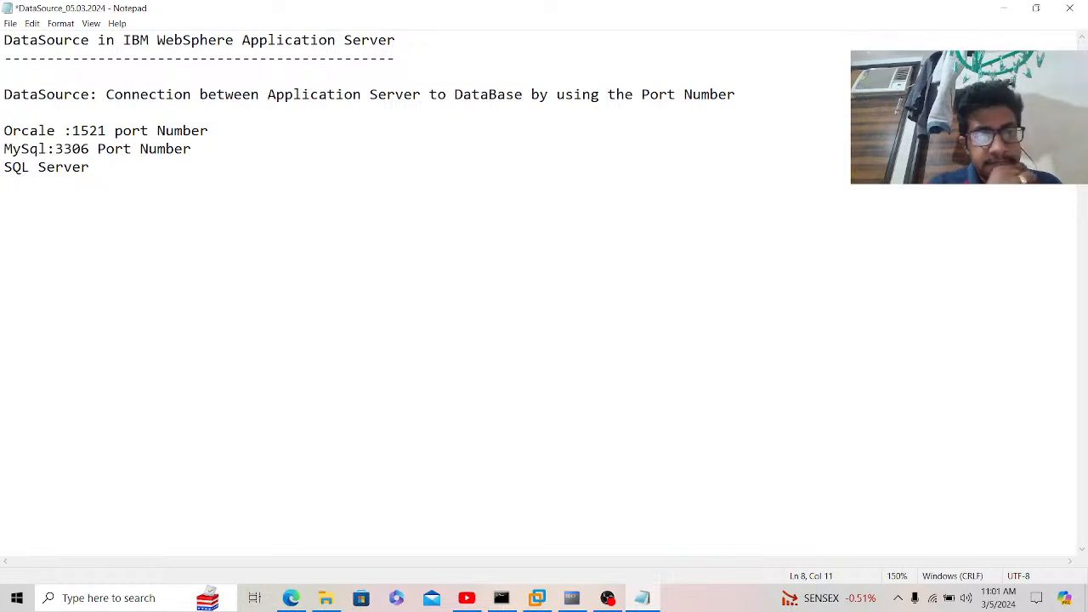
text( :1433 )
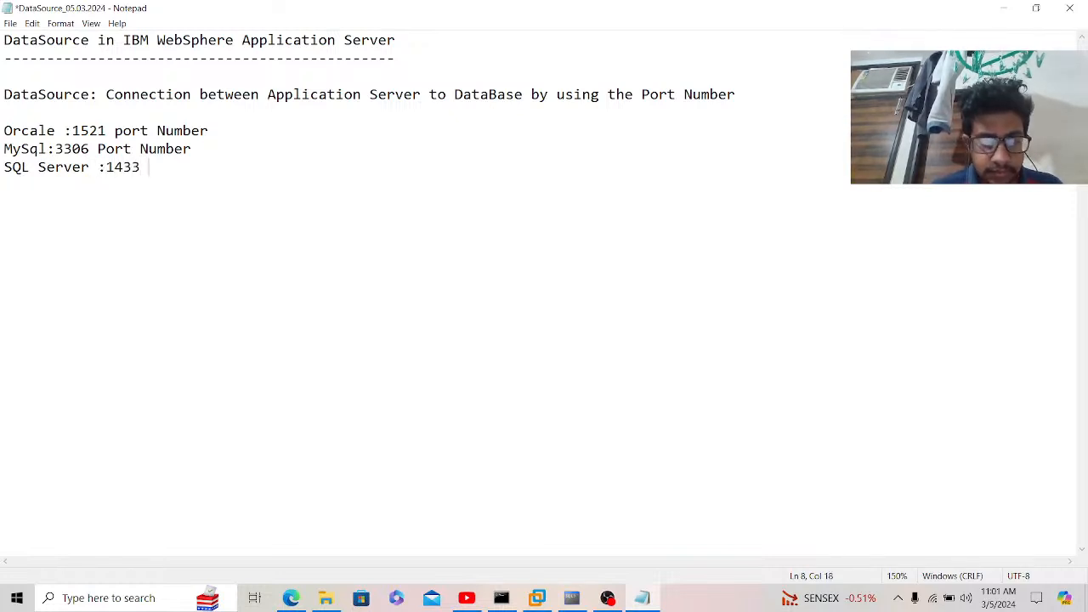
text(Port Num)
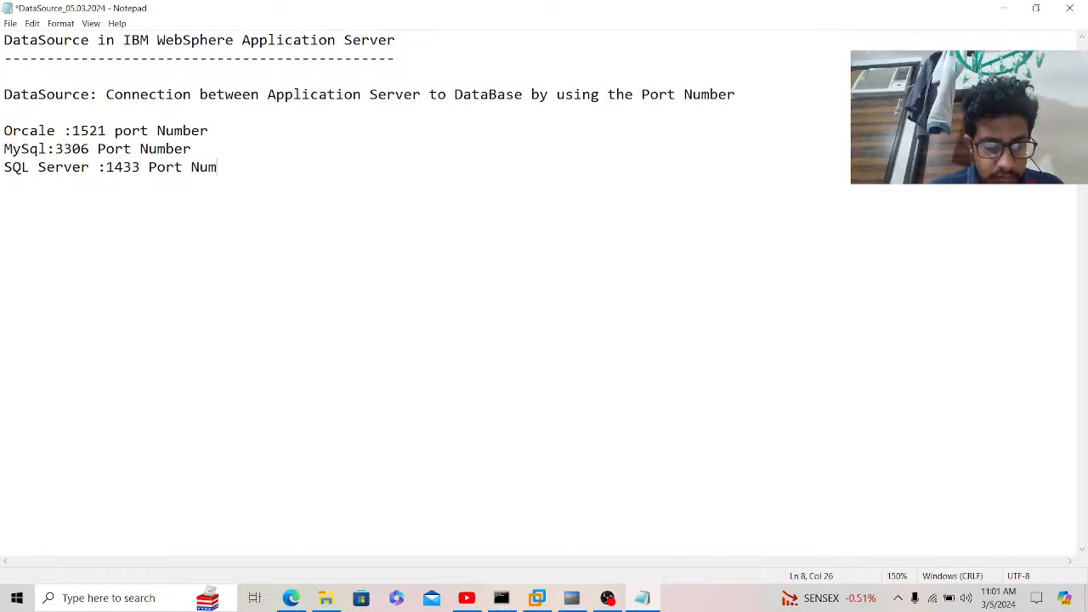
text(ber)
key(Return)
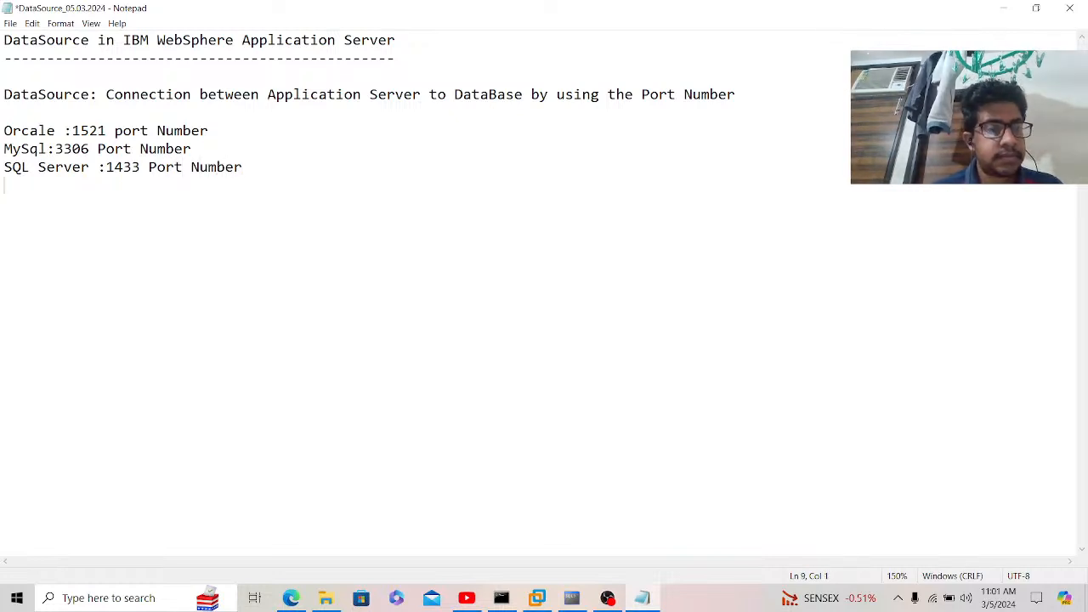
text(DB2 )
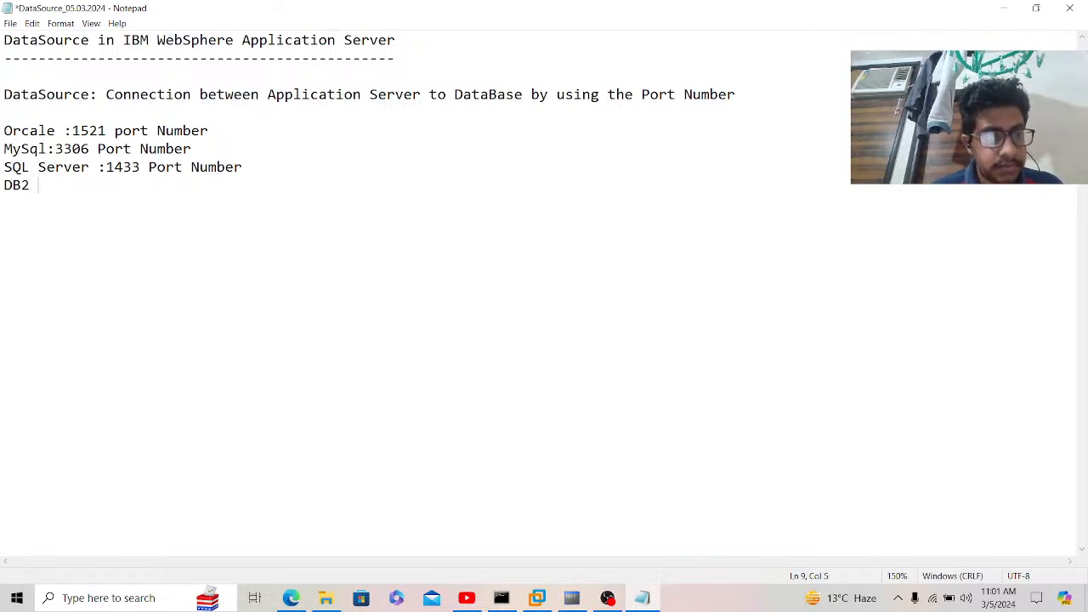
text(Server)
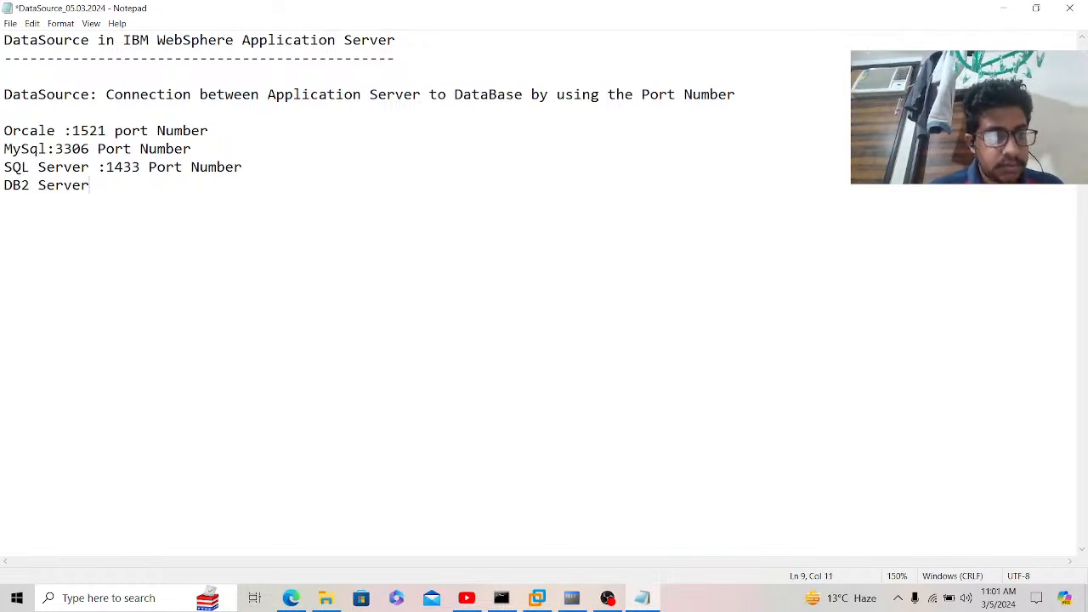
text( :50)
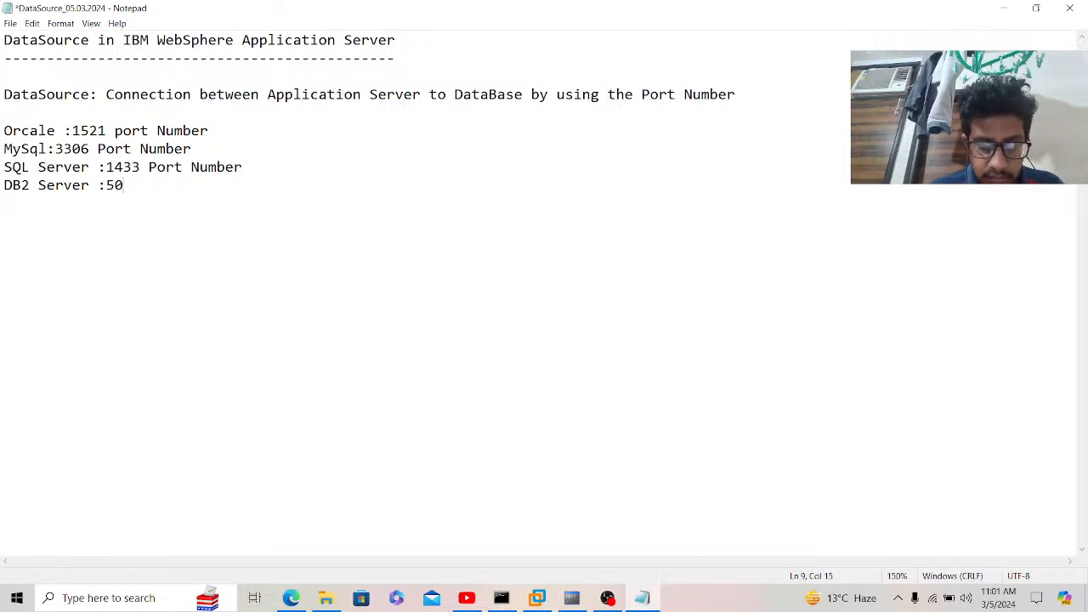
text(,000 Po)
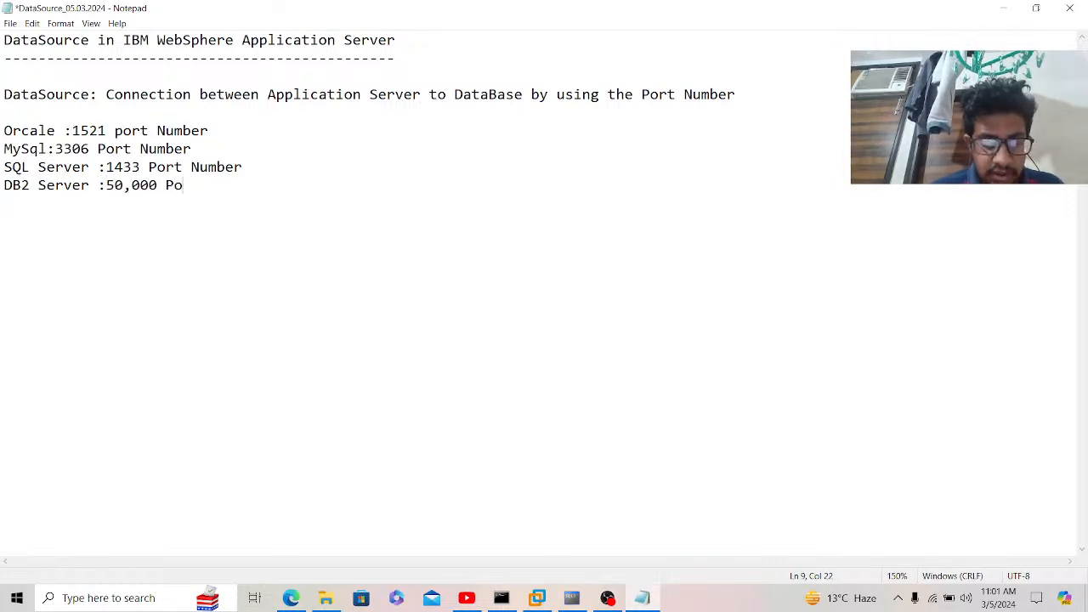
text(rt Number)
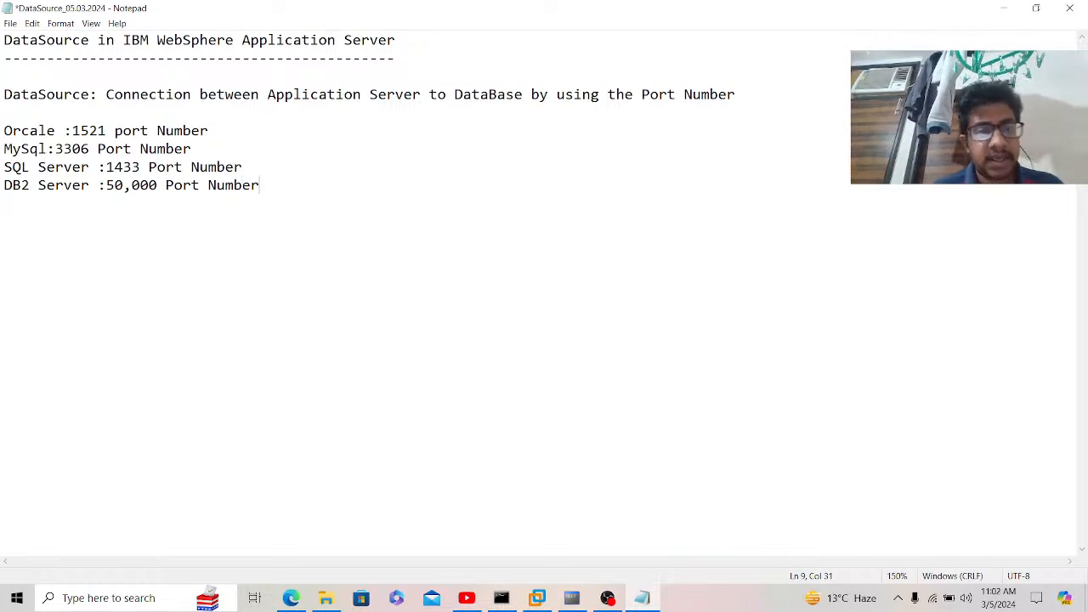
key(Return)
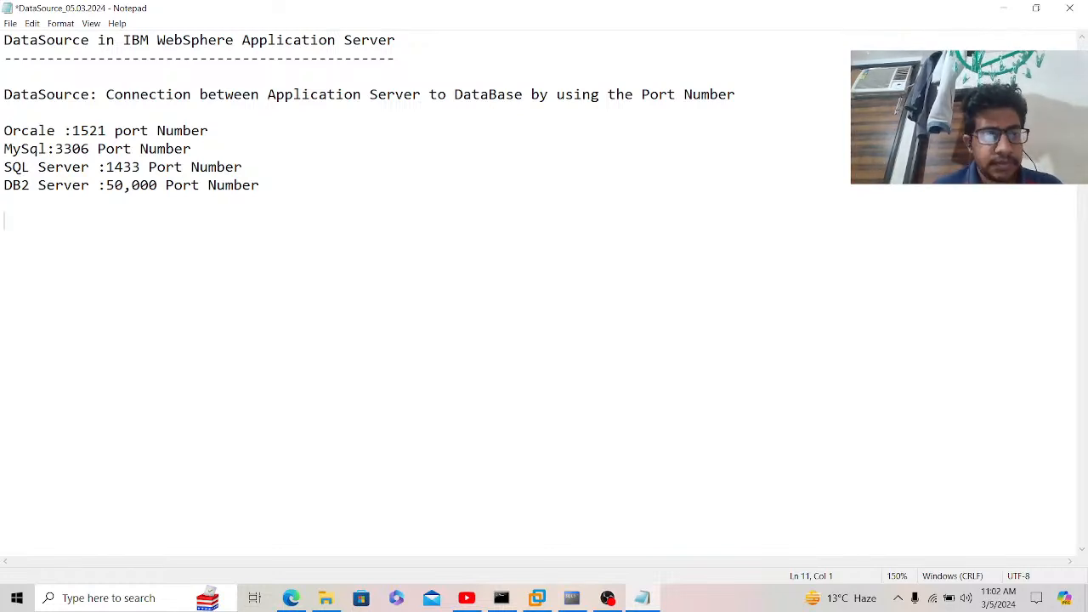
Step: Remove the stray 'DB Types' text below the list and correct 'Orcale' to 'Oracle'
text(DB Ty)
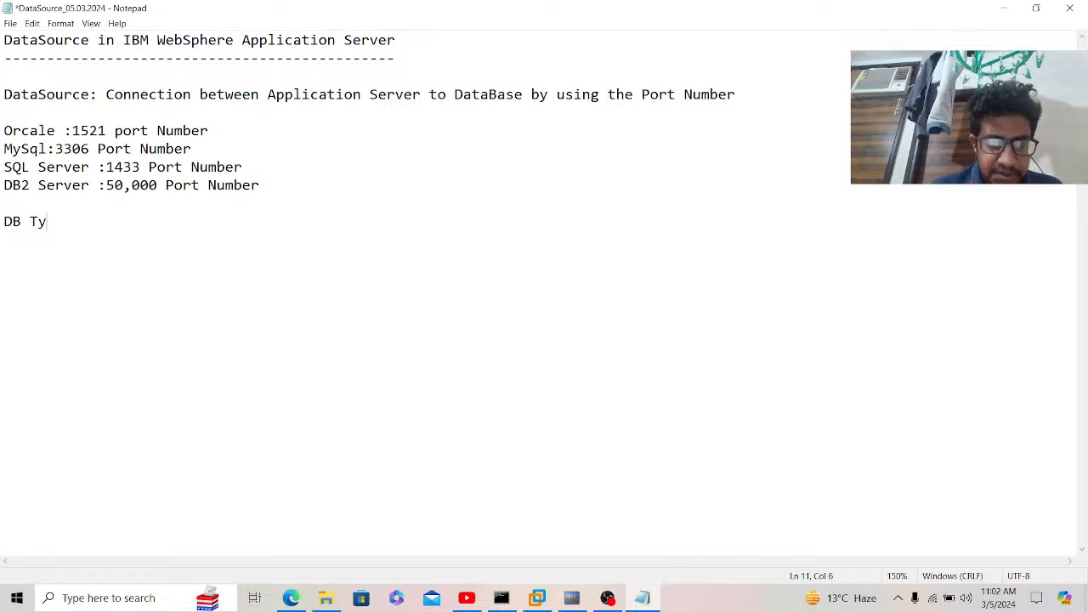
text(pes)
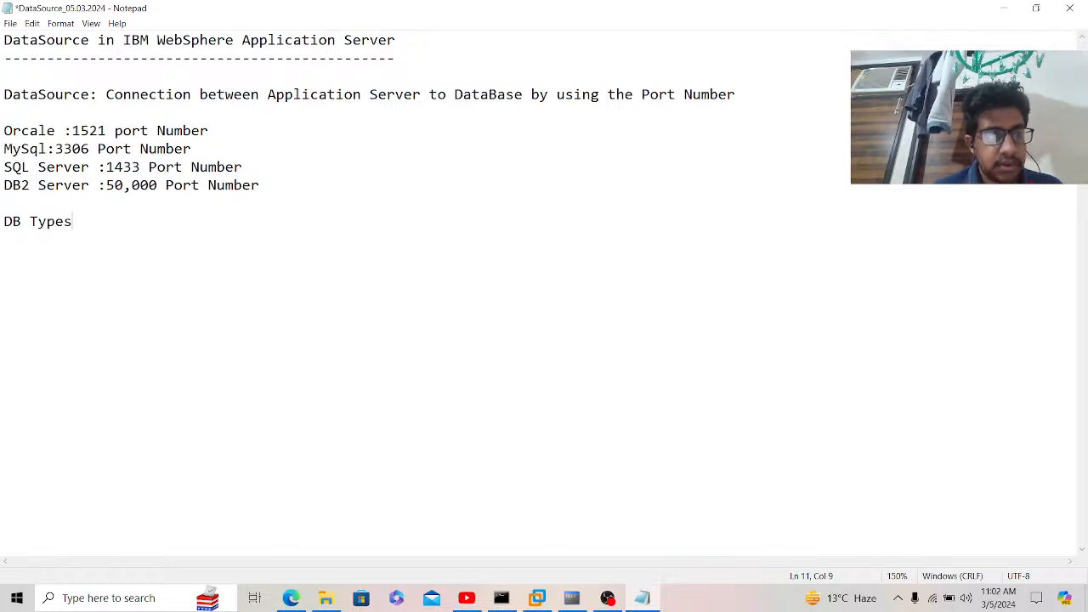
key(BackSpace)
key(BackSpace)
key(BackSpace)
key(BackSpace)
key(BackSpace)
key(BackSpace)
key(BackSpace)
key(BackSpace)
key(BackSpace)
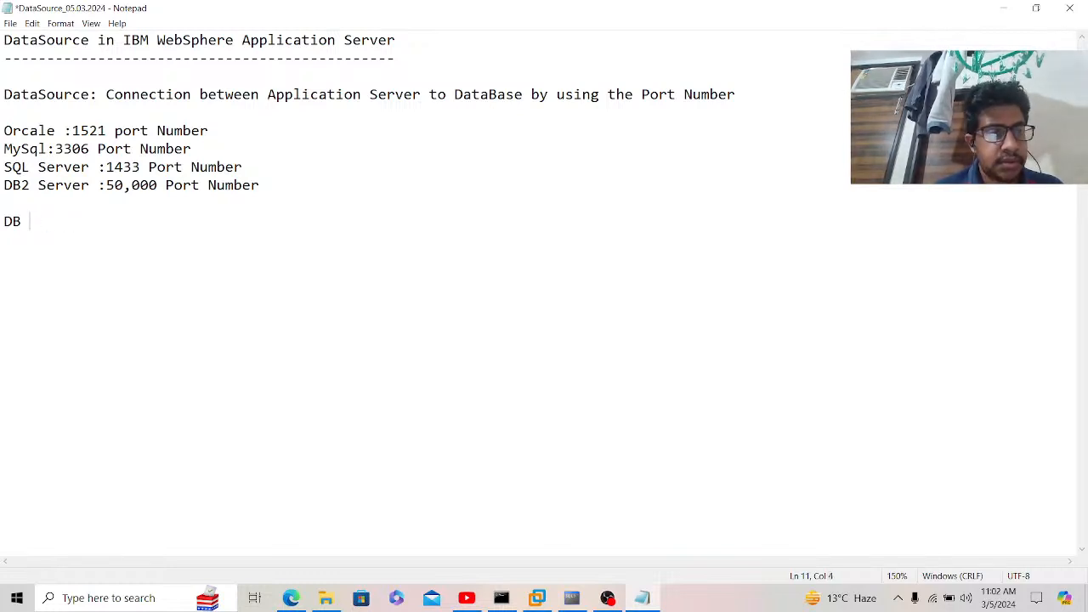
key(Up)
key(Up)
key(Up)
key(Up)
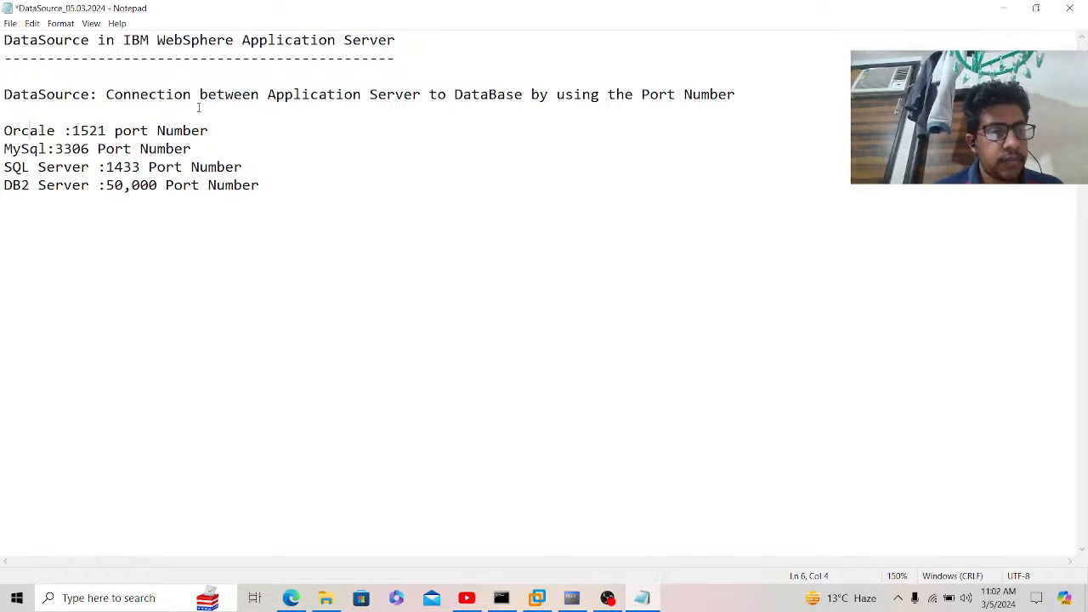
key(Delete)
key(Delete)
text(ac)
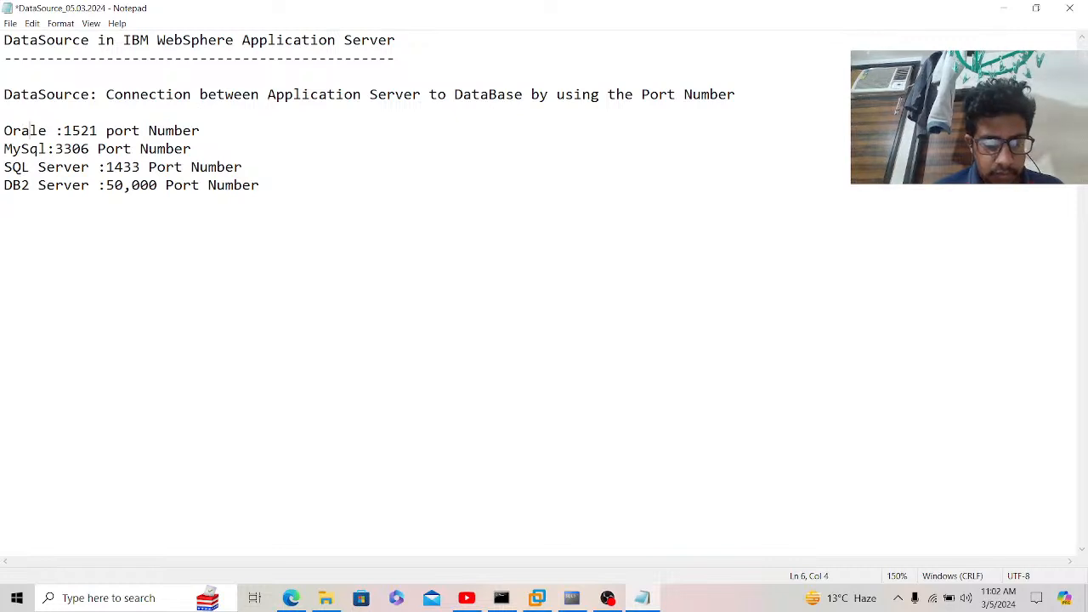
Step: Insert a 'DB Types' heading with a dashed underline above the port list
click(199, 107)
text(DB )
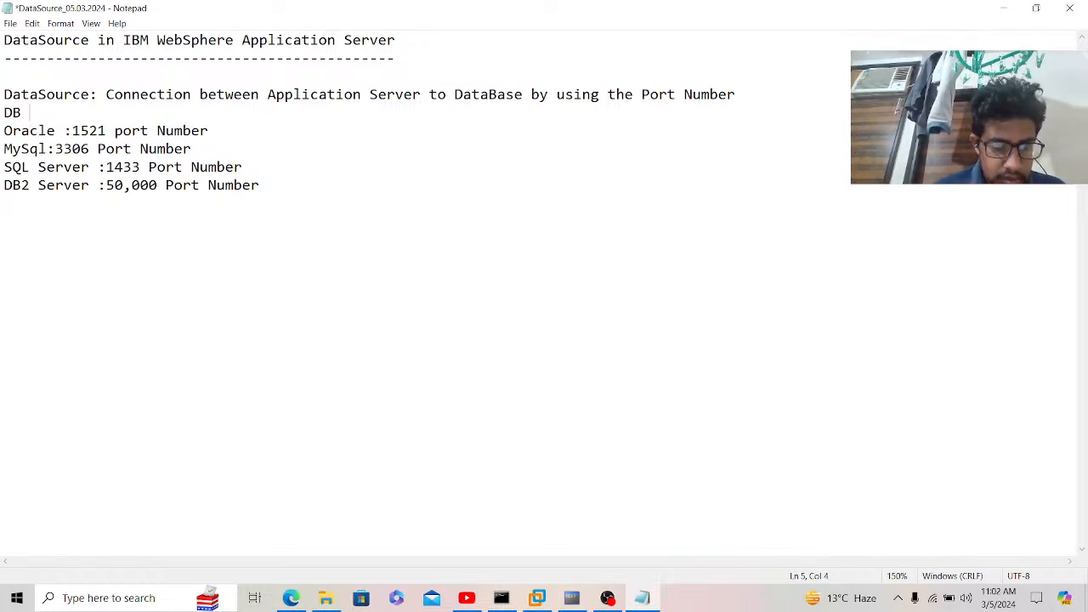
text(Types)
key(Return)
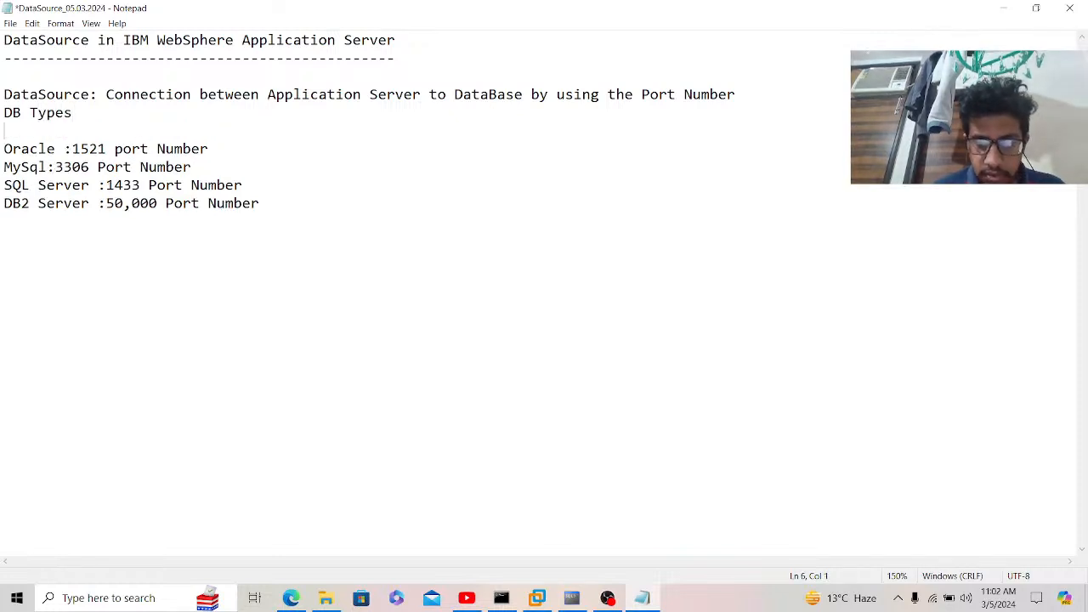
text(--------)
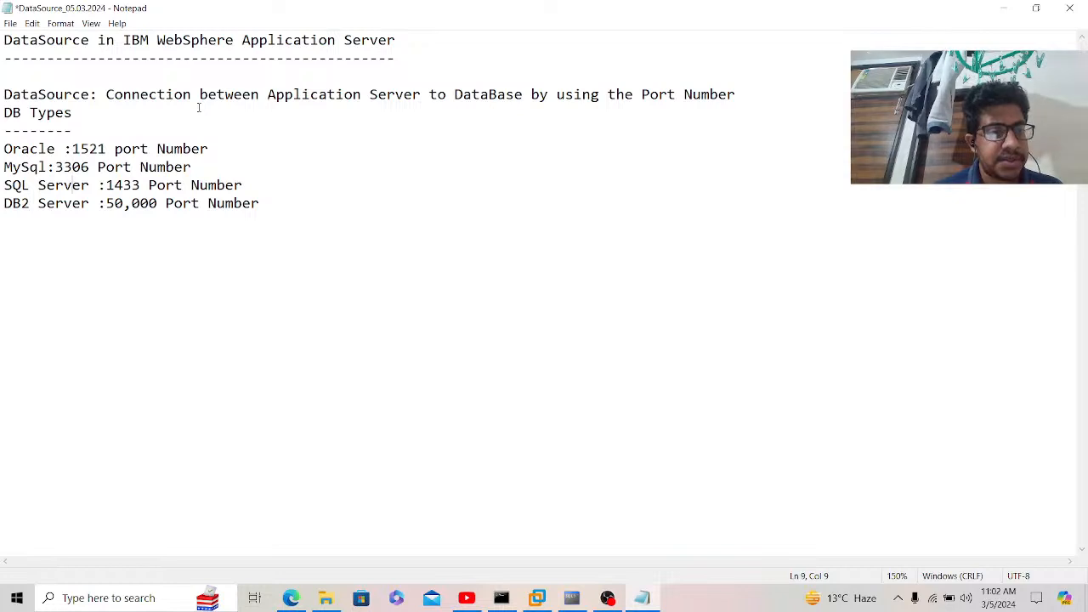
key(ctrl+End)
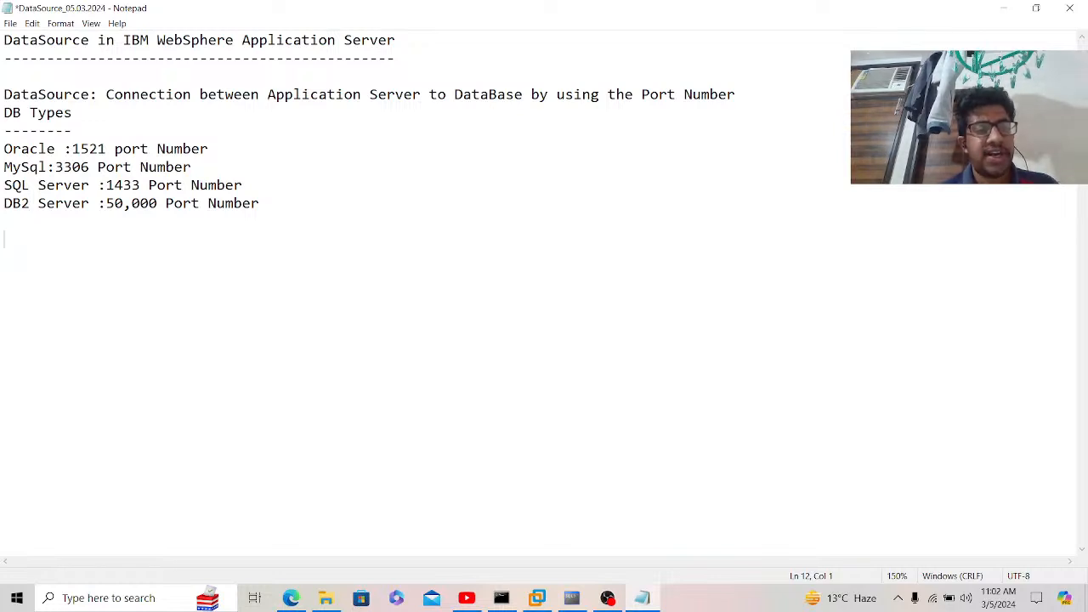
Step: Add a dashed-underlined 'XA vs Non-XA Data Source' heading and the XA DataSource multiple-databases definition
text(XA )
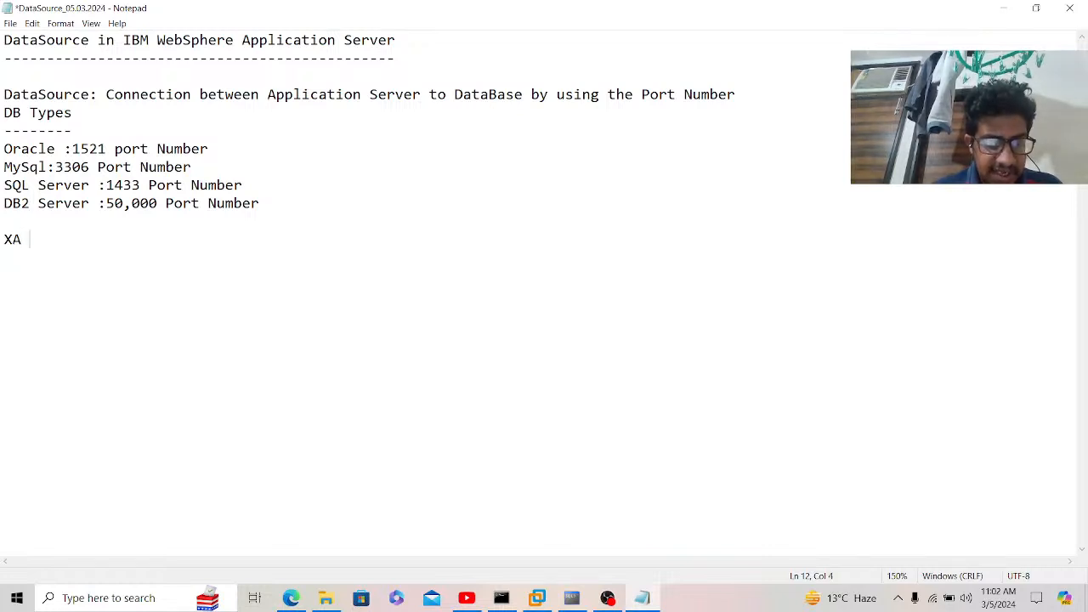
text(vs N)
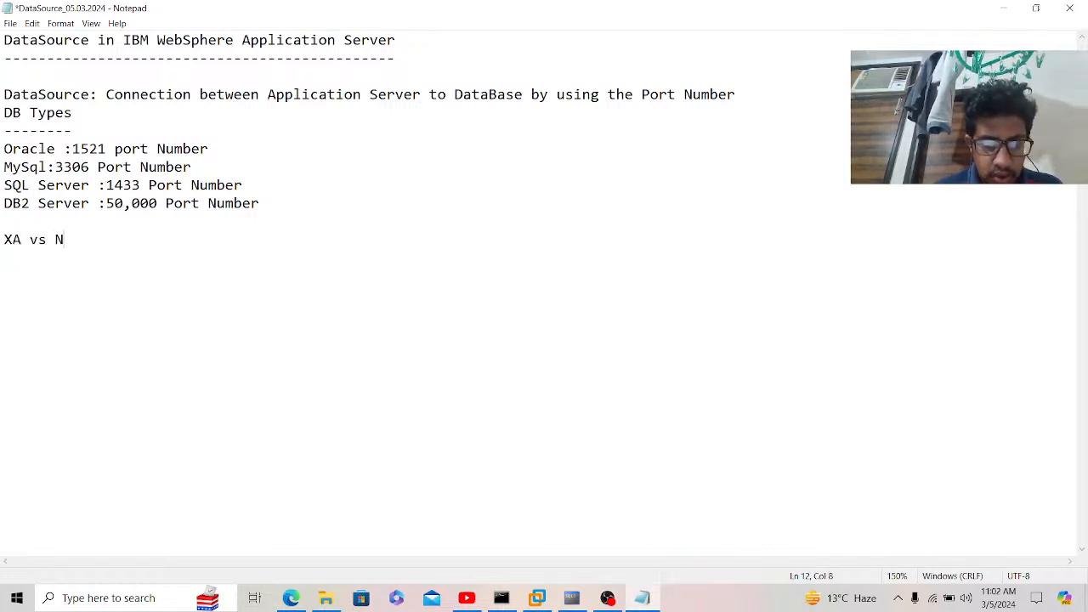
text(on-XA D)
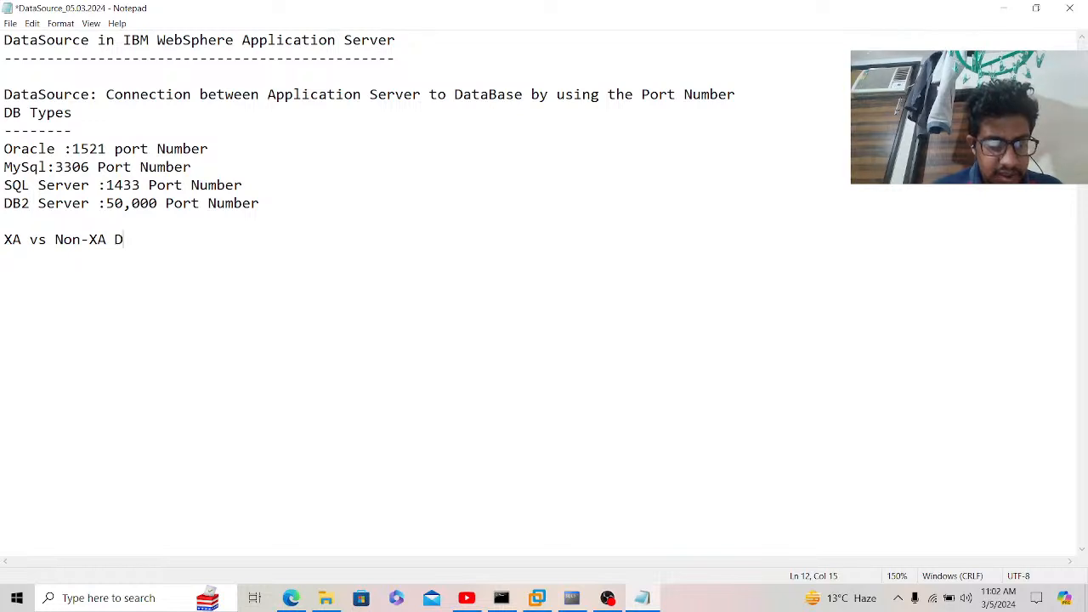
text(ata Source)
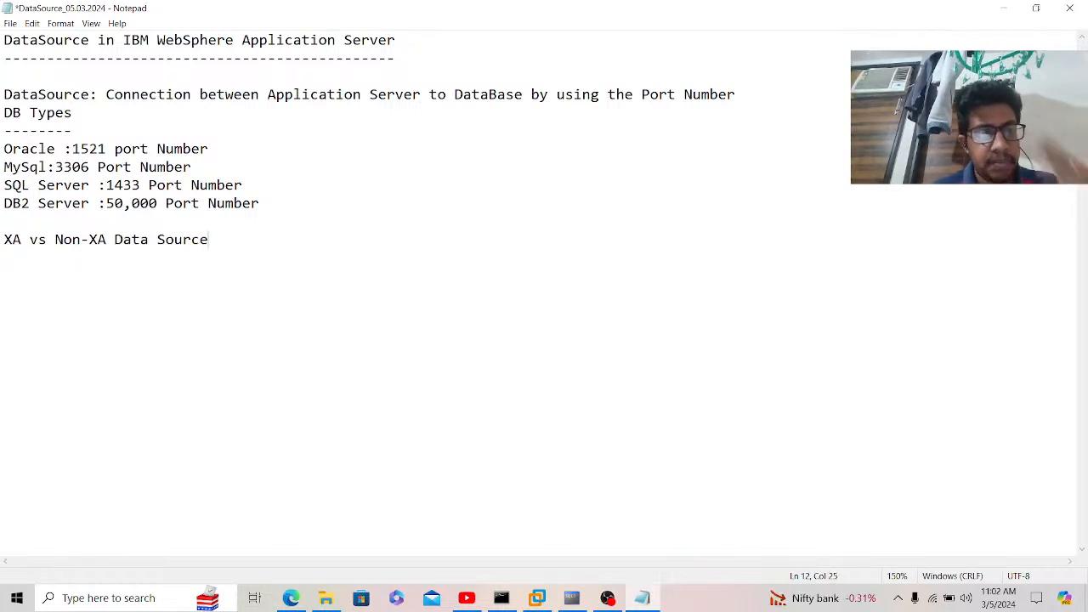
key(Return)
text(-------------)
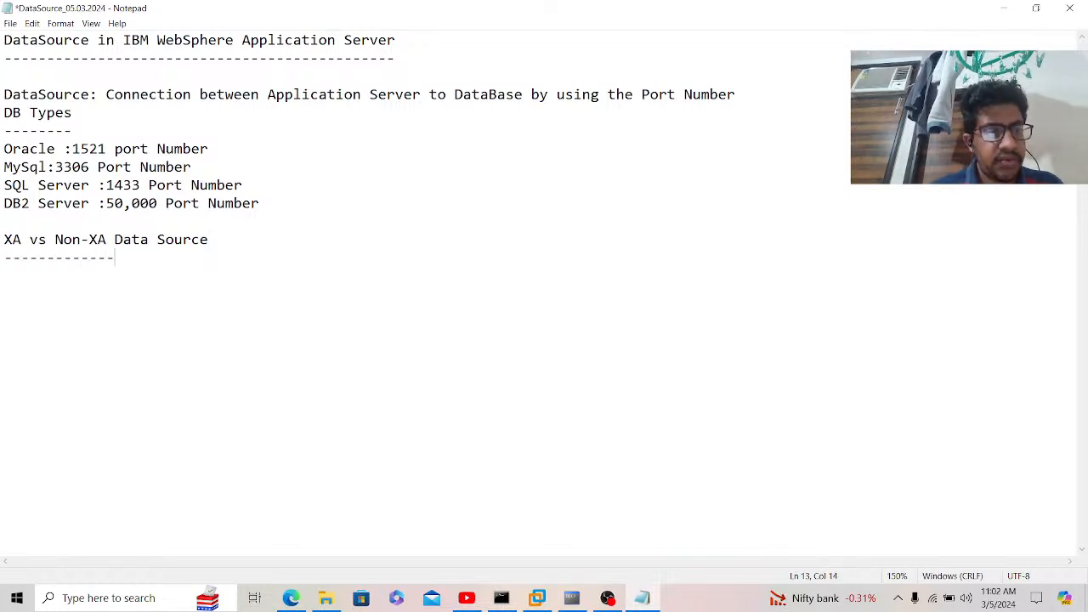
text(-----------)
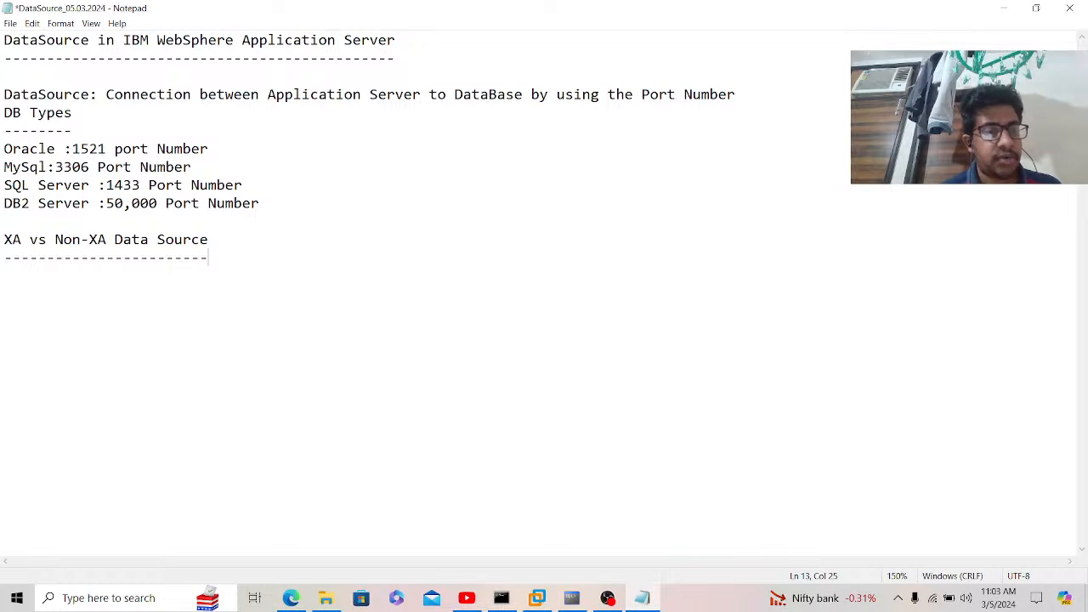
key(Return)
key(Return)
text(XA )
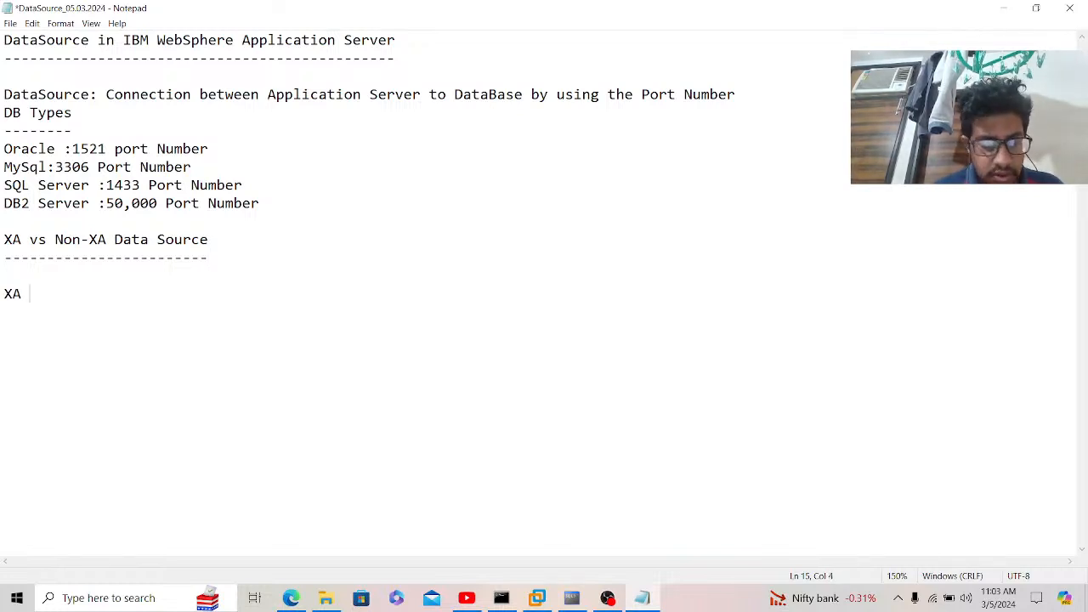
text(DataS)
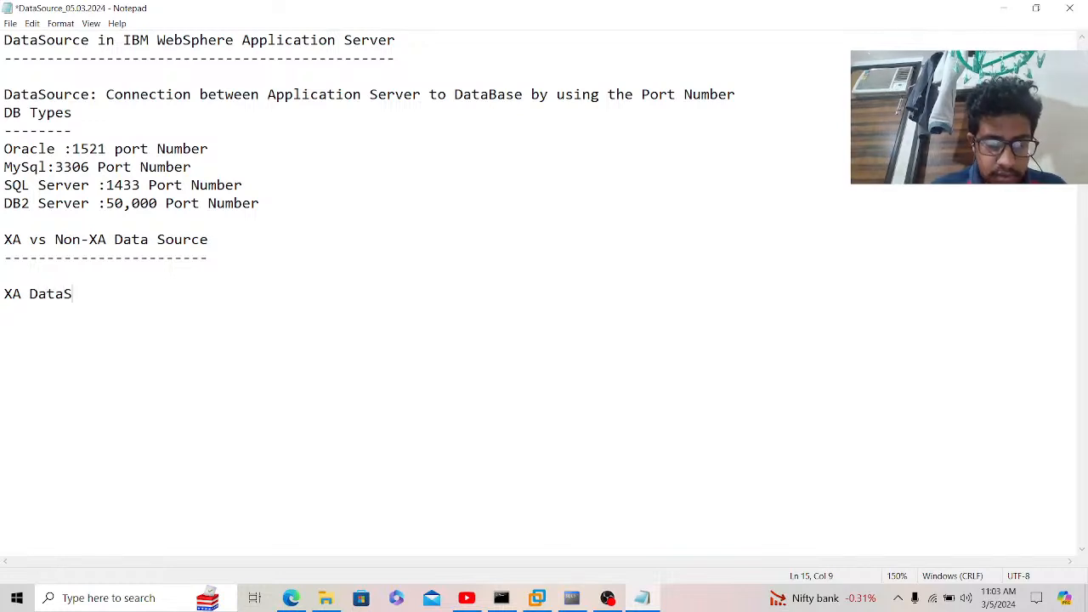
text(o)
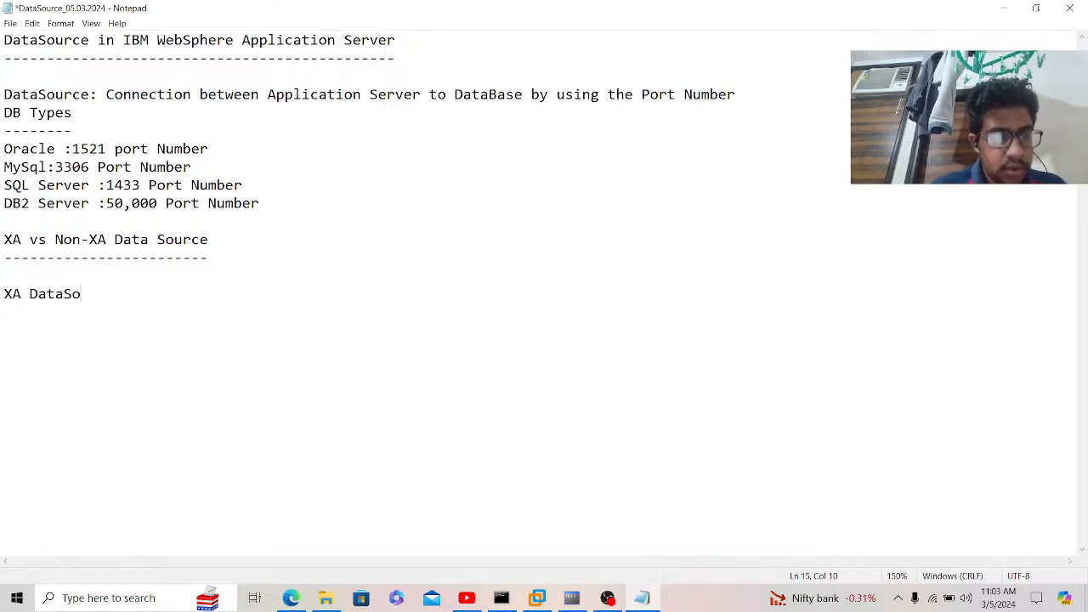
text(urce)
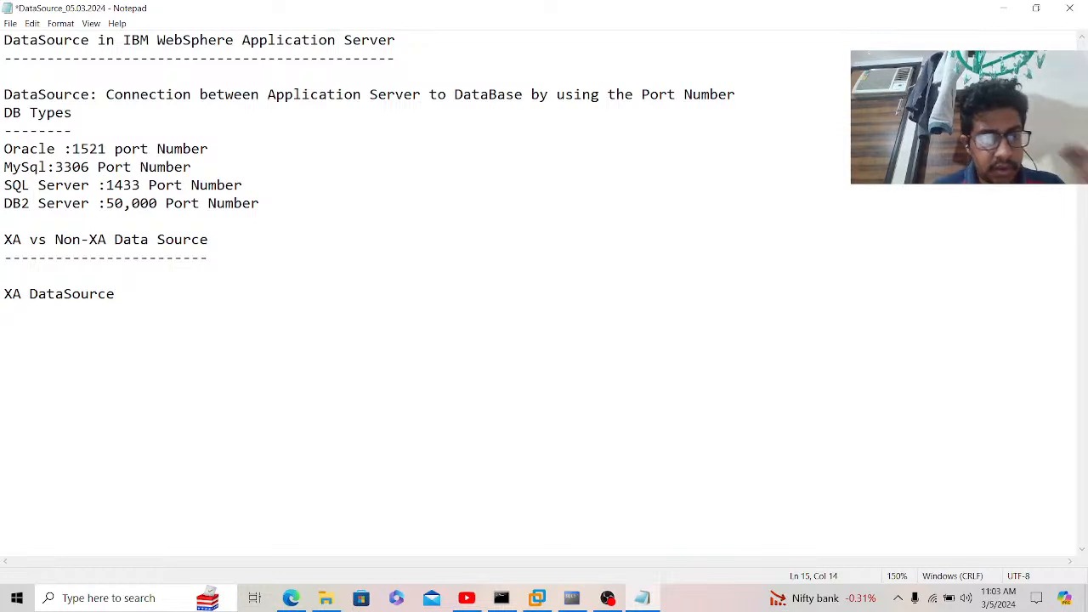
text(:)
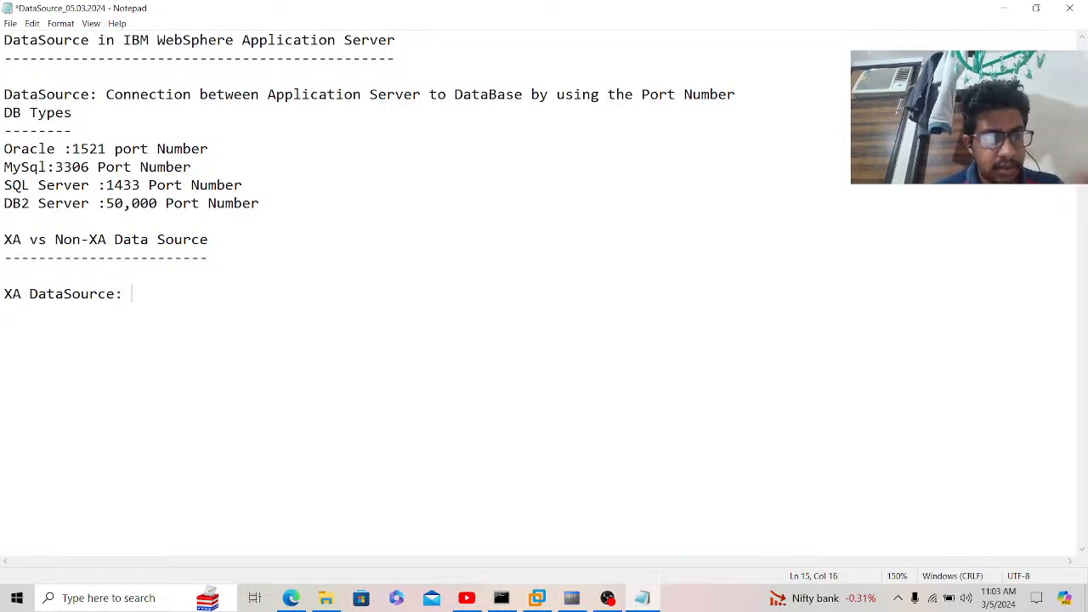
text( we have )
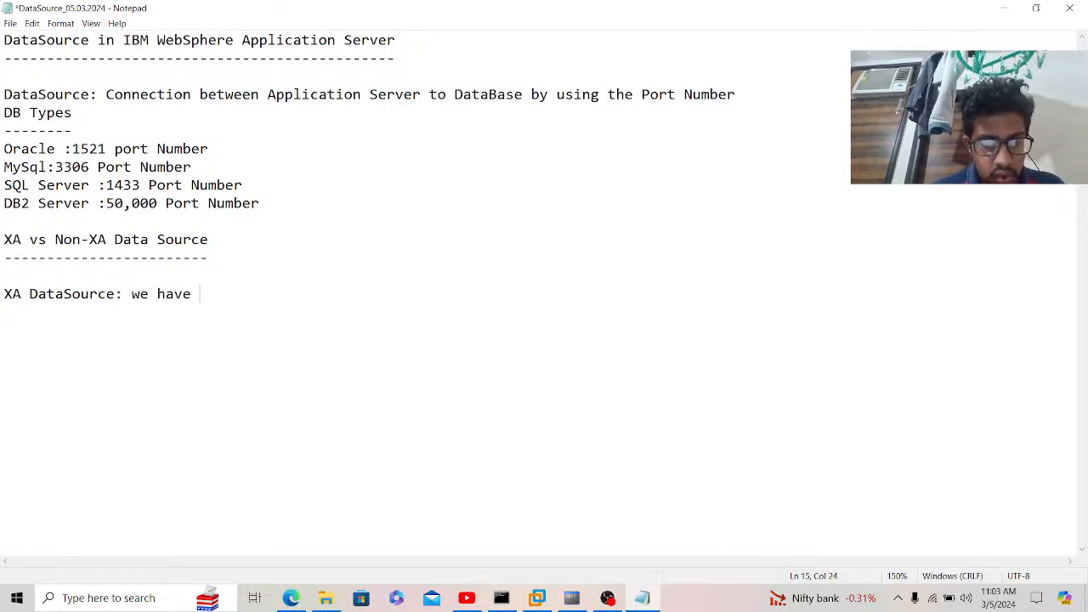
text(to connect)
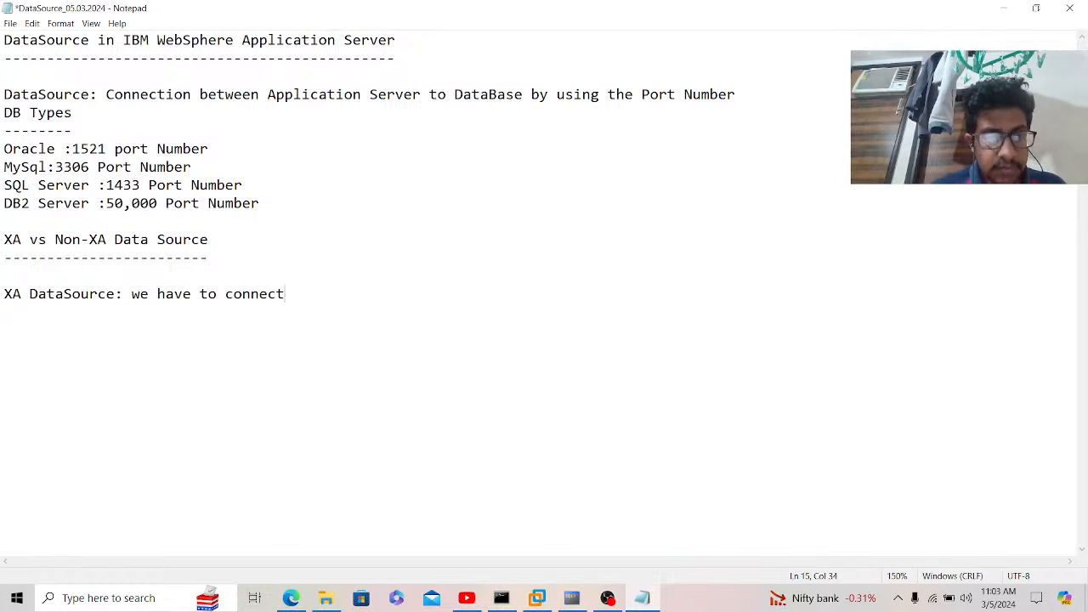
text( Multip)
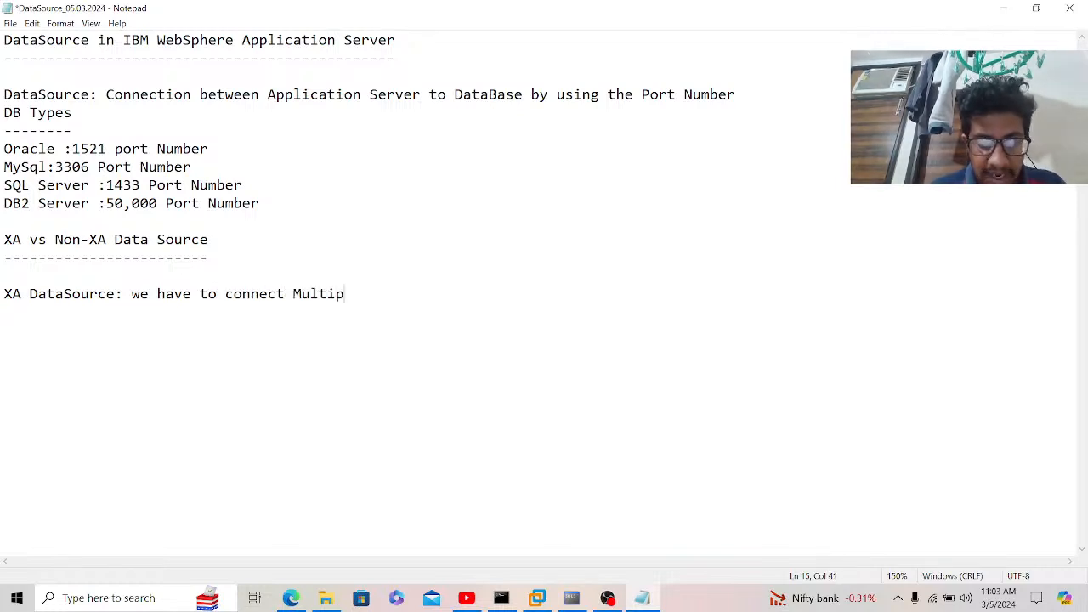
text(le Databa)
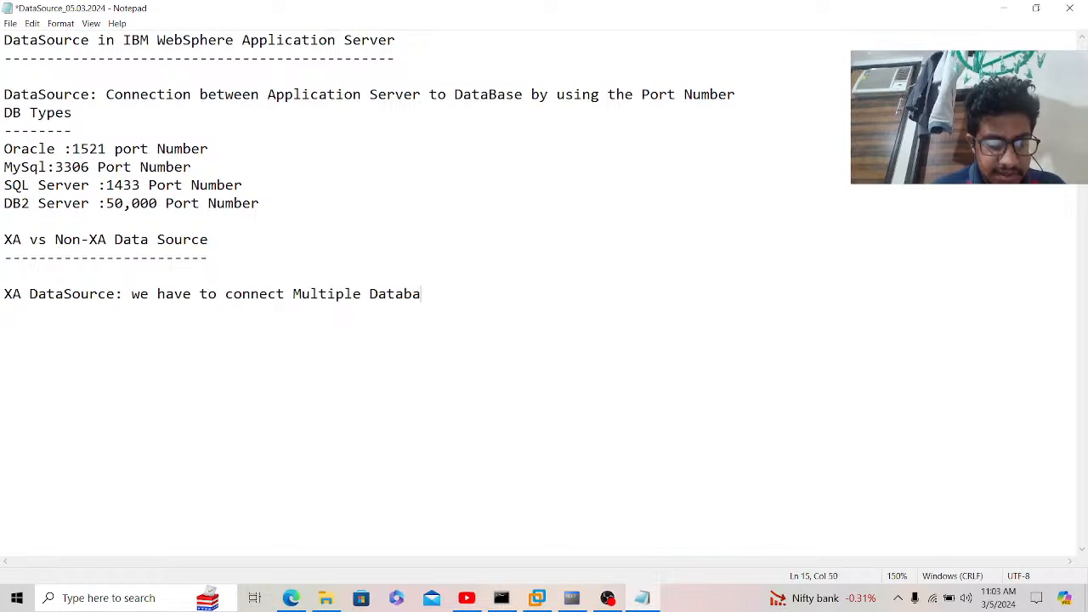
text(ses at)
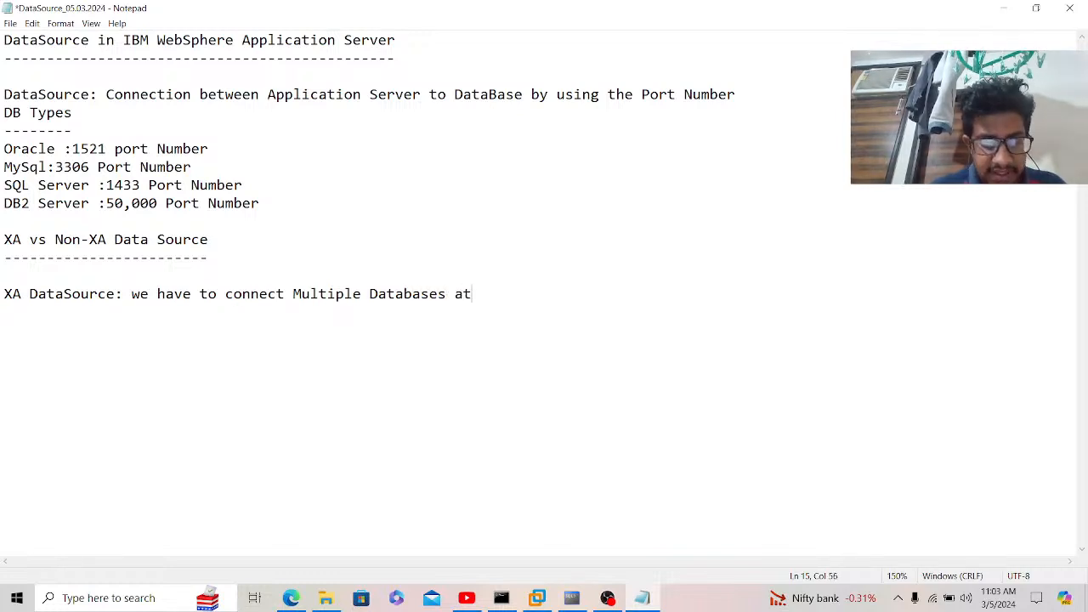
text( same time )
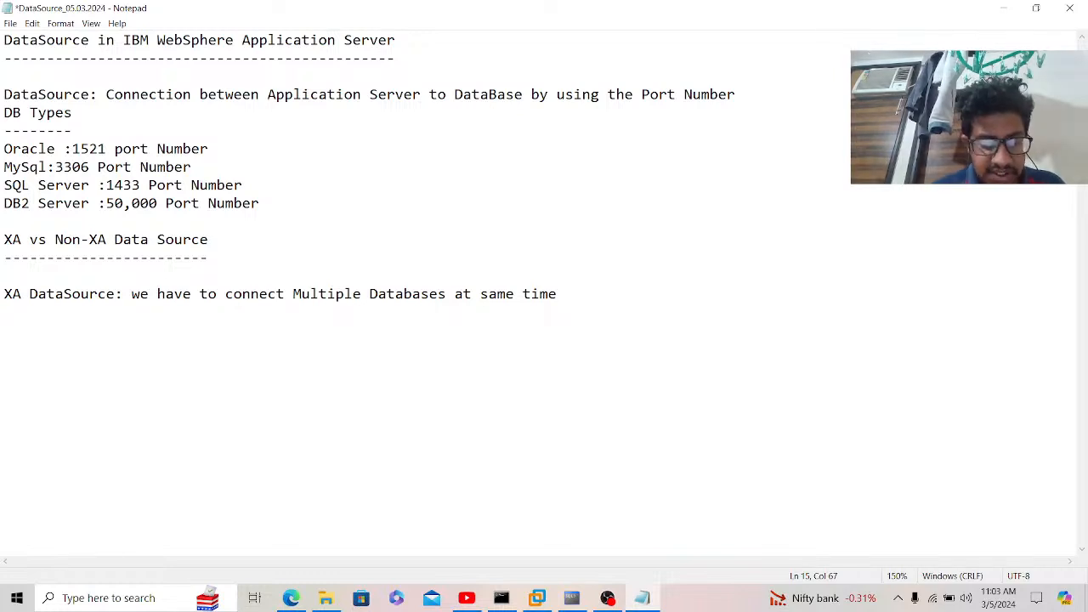
text(this is ca)
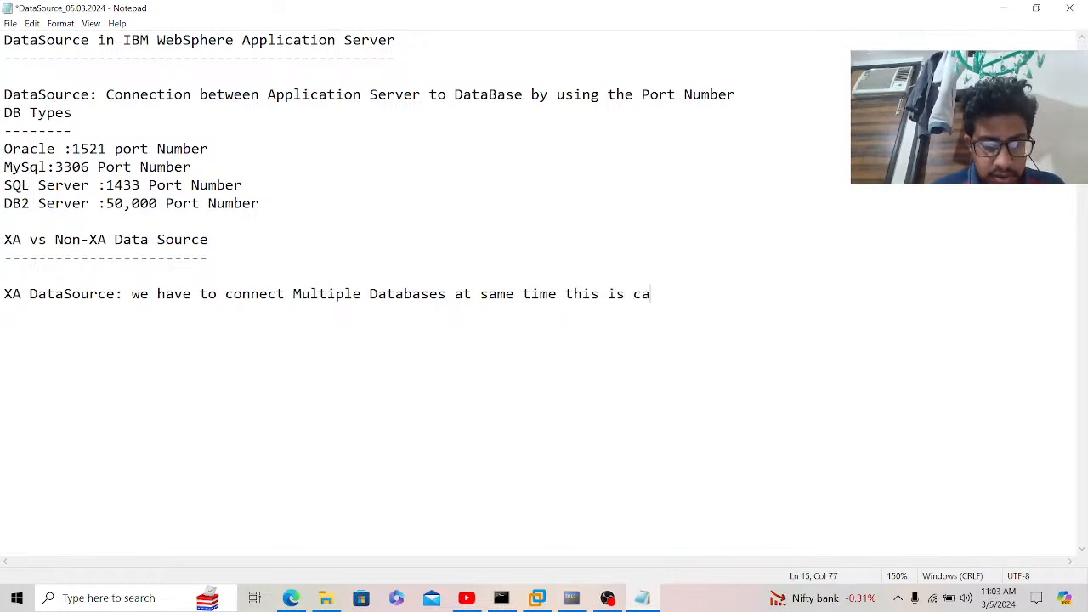
text(lled XA D)
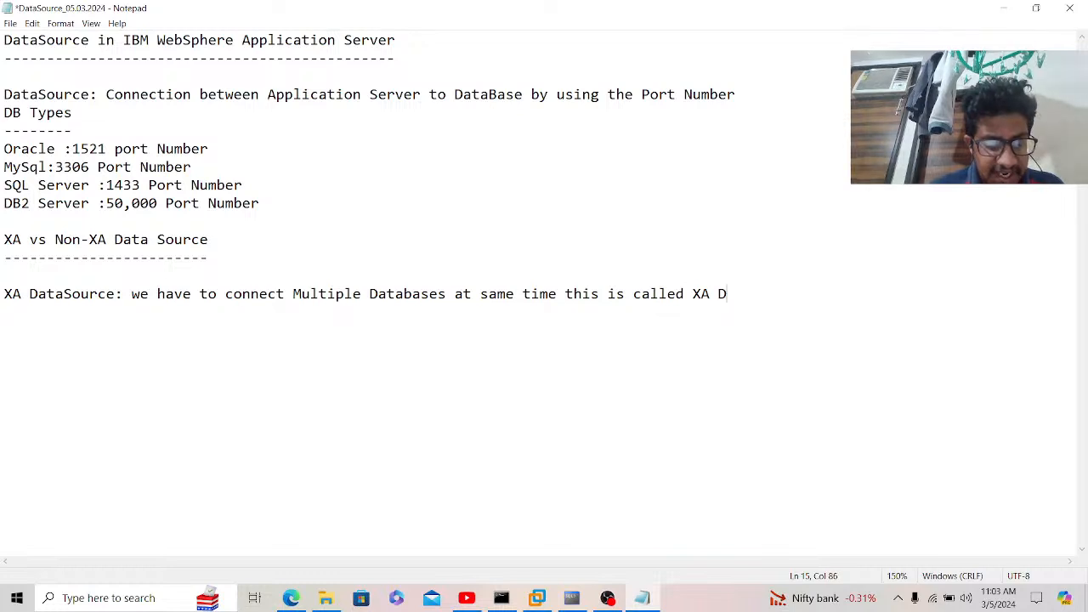
text(ataSourc)
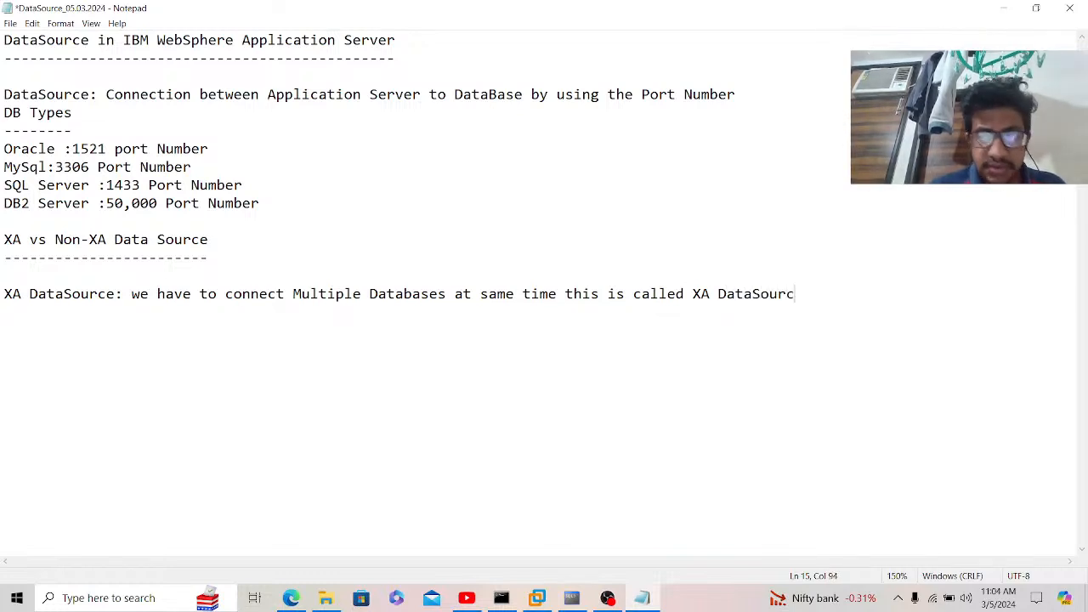
text(e  )
text(Non-XA)
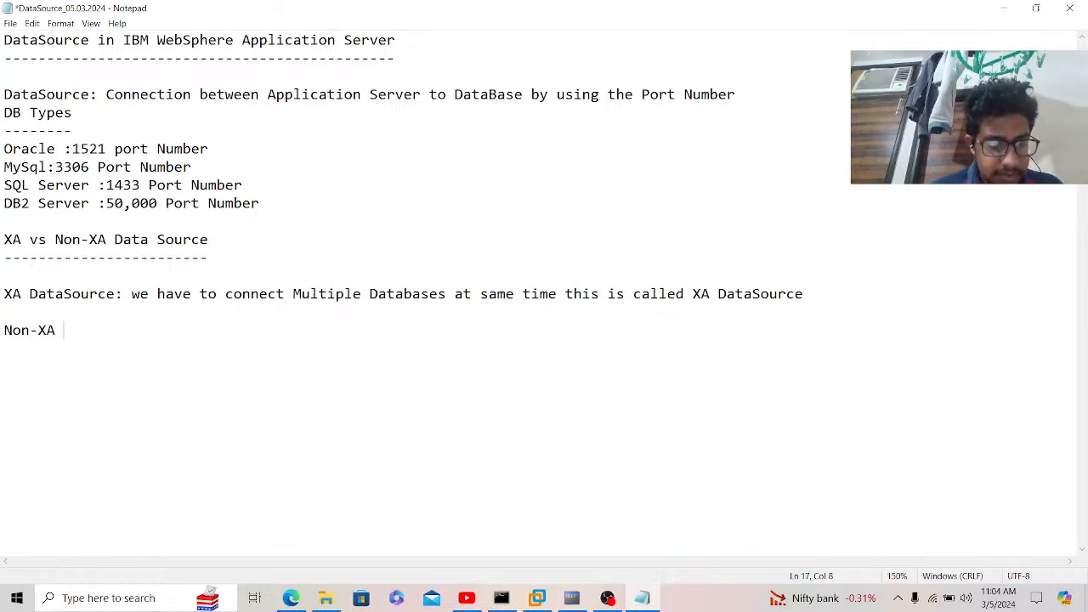
text( DataSou)
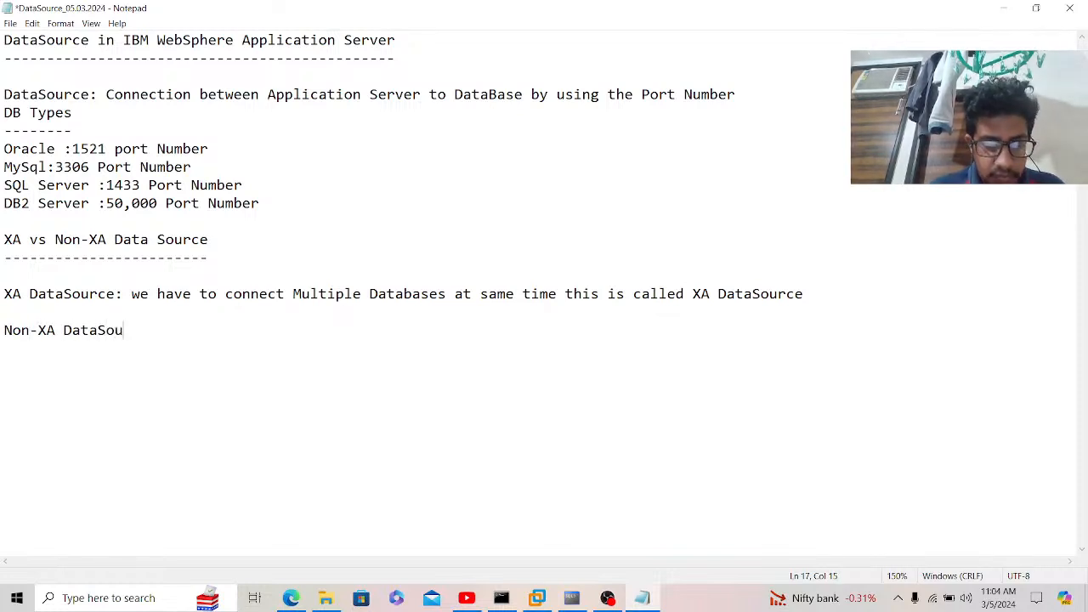
text(rce: )
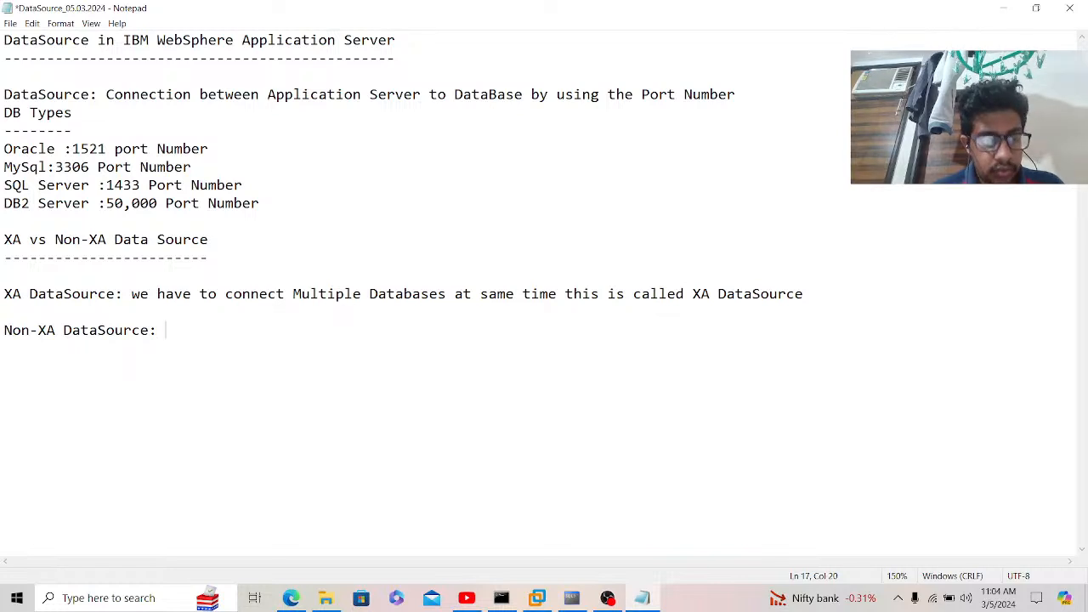
text(we have t)
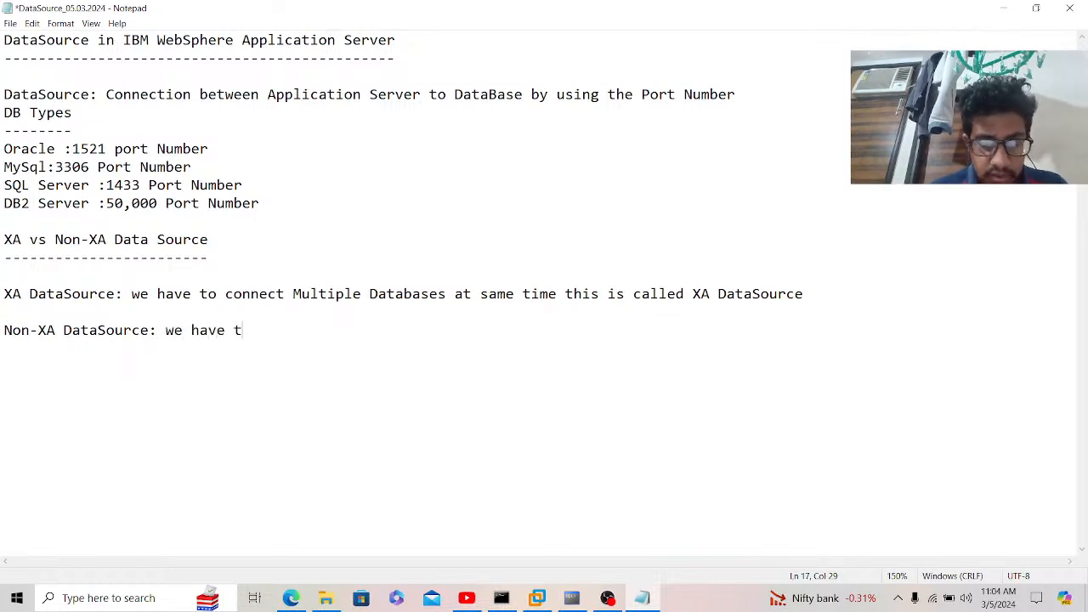
text(o connect)
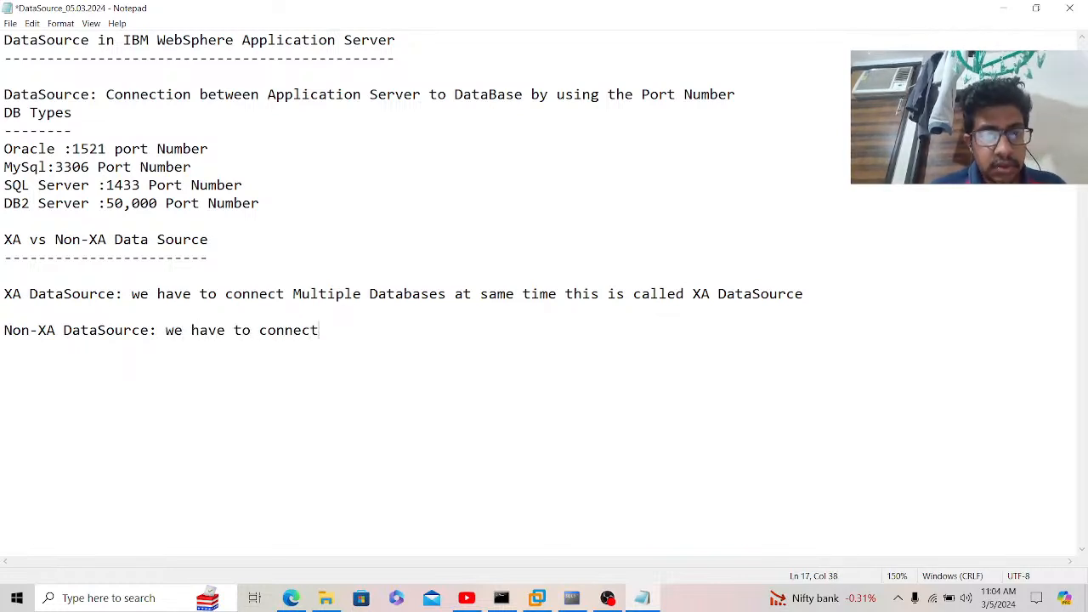
text( sing)
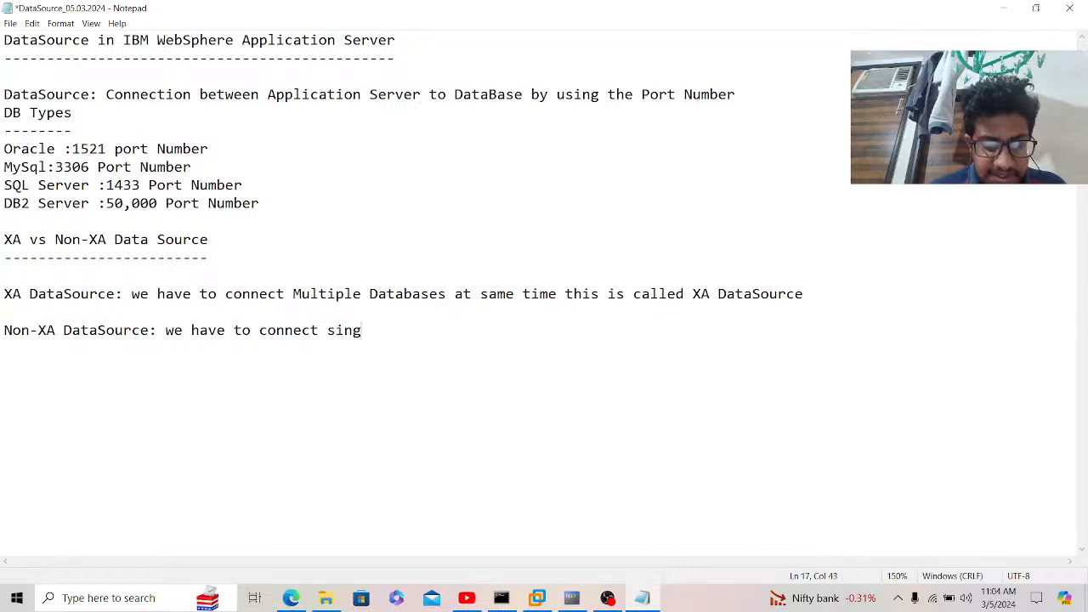
text(le Database)
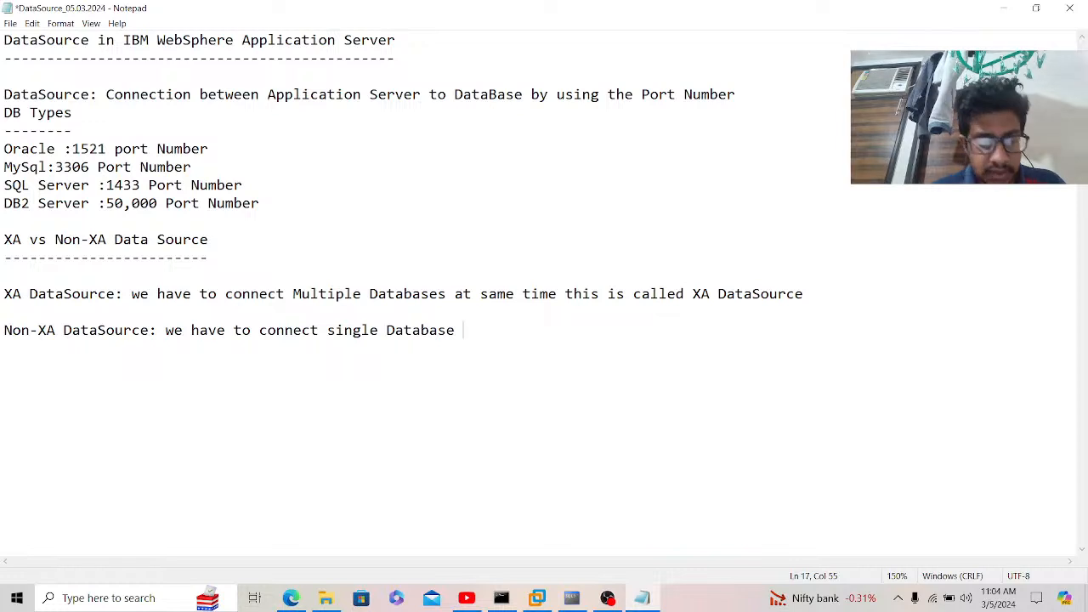
text( at same ti)
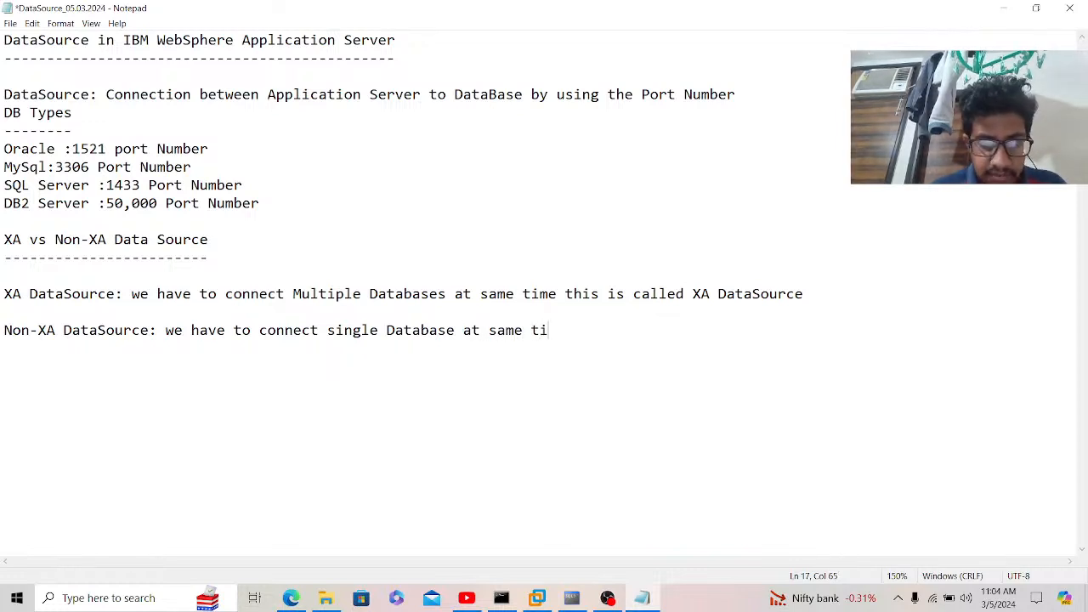
text(me this i)
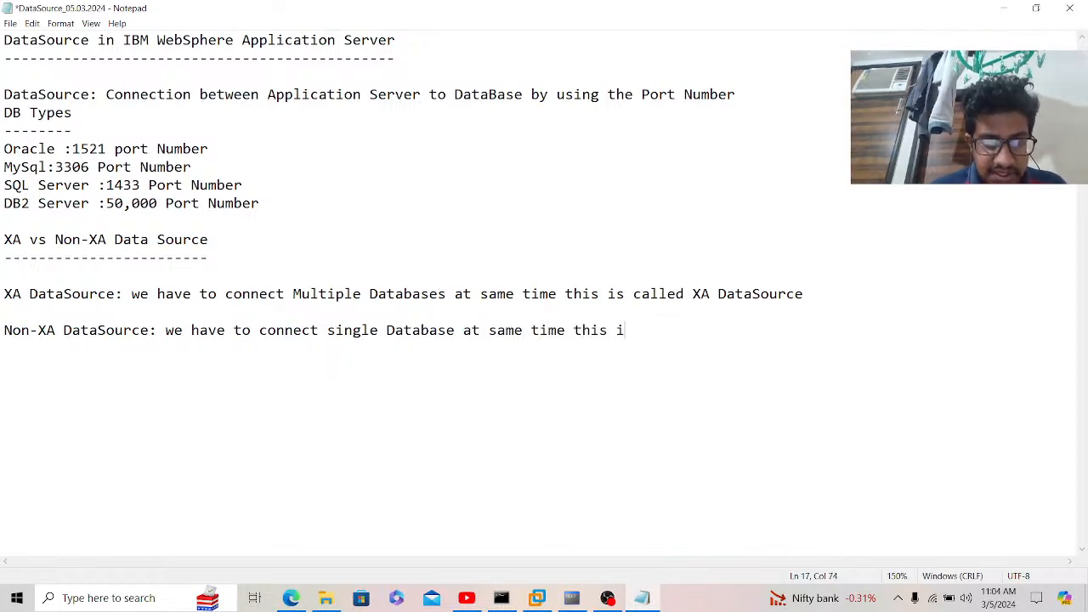
text(s called )
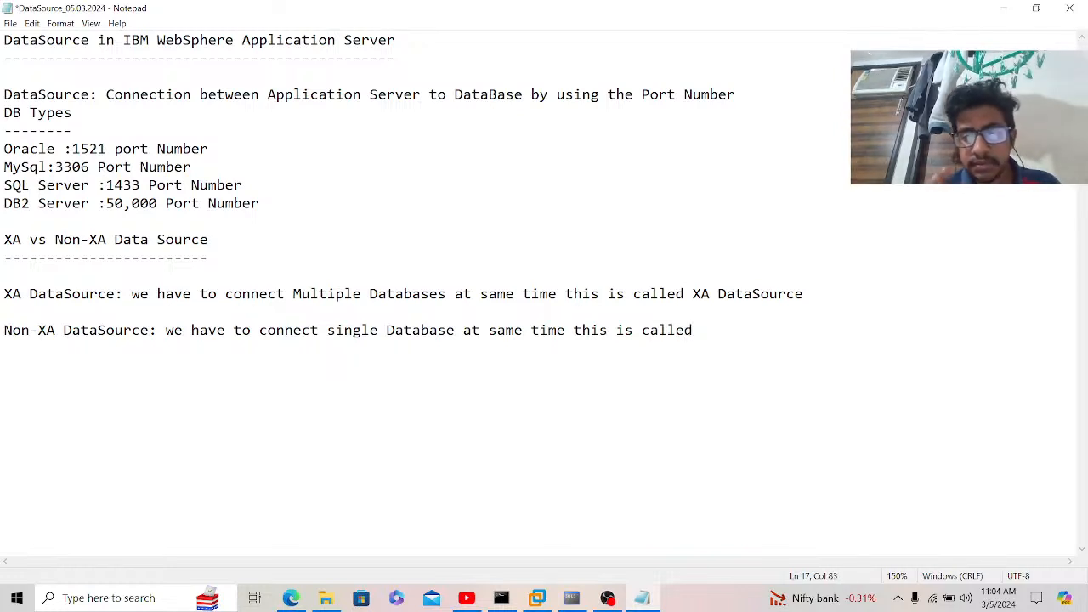
text(Non-XA D)
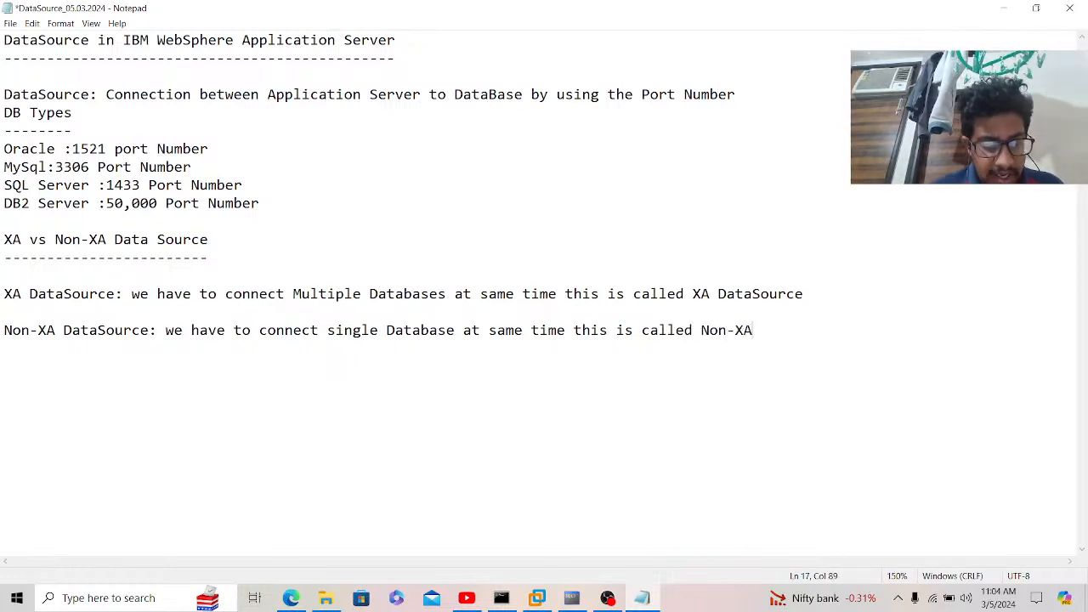
text(ata)
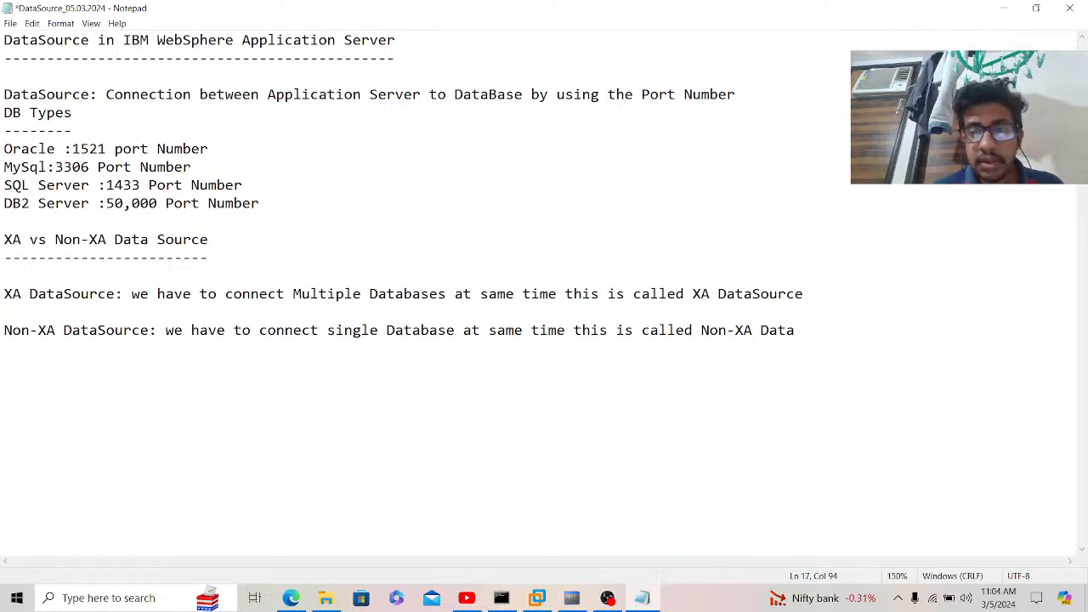
text(Source)
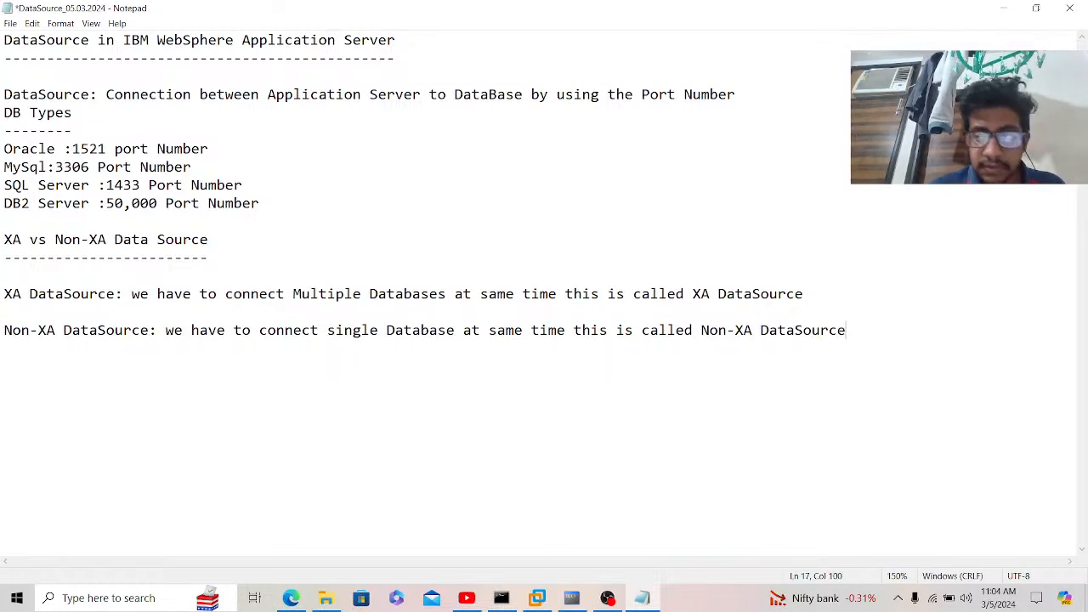
Step: Add the heading 'what are the pre-requisities to create the DataSource' with a dashed underline
key(Return)
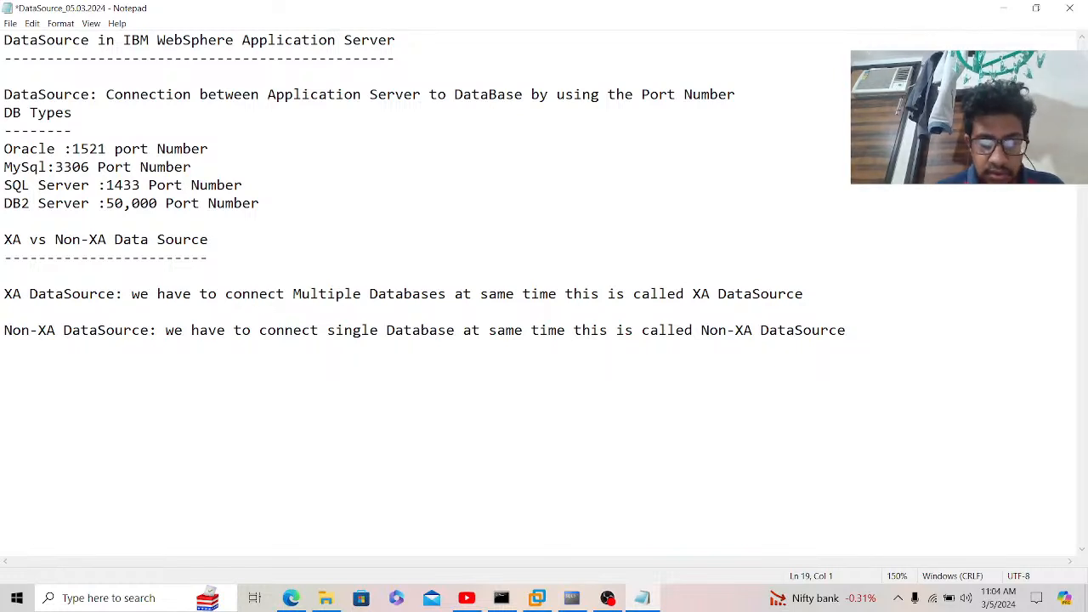
text(what ar)
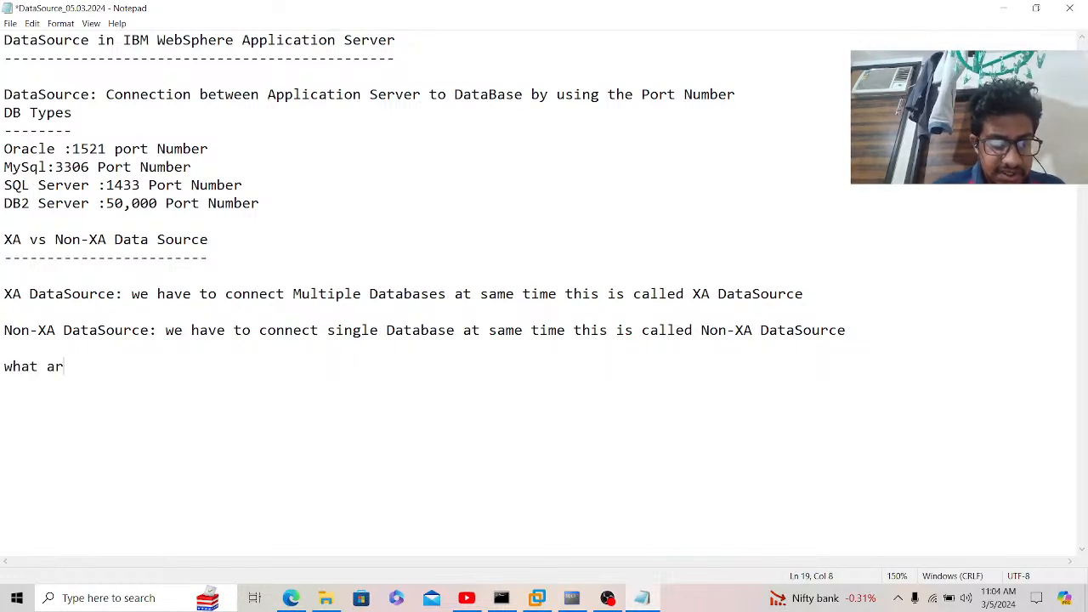
text(e the)
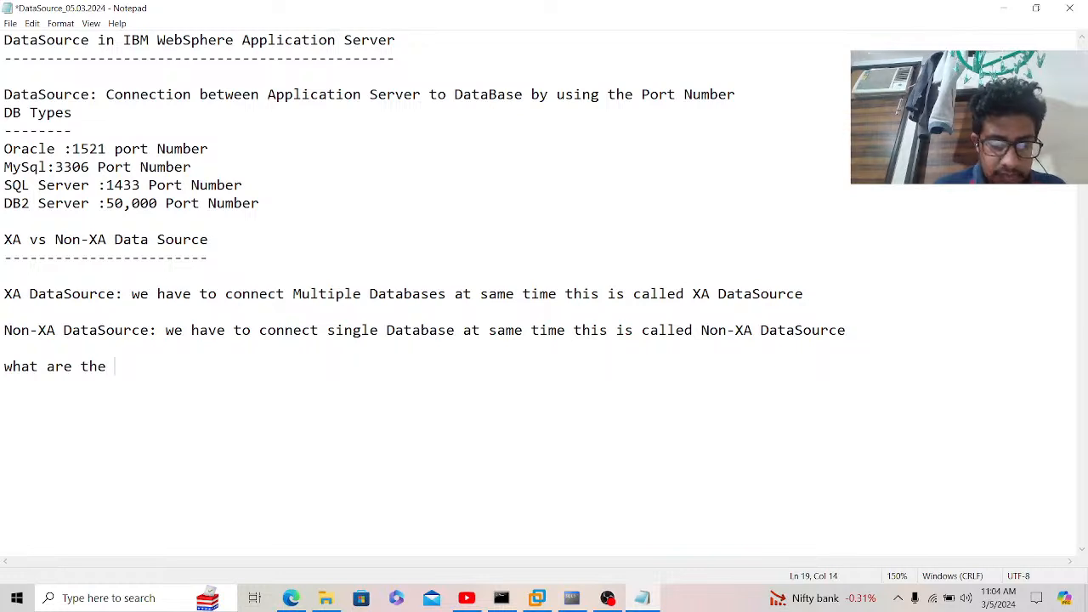
text( pre-requ)
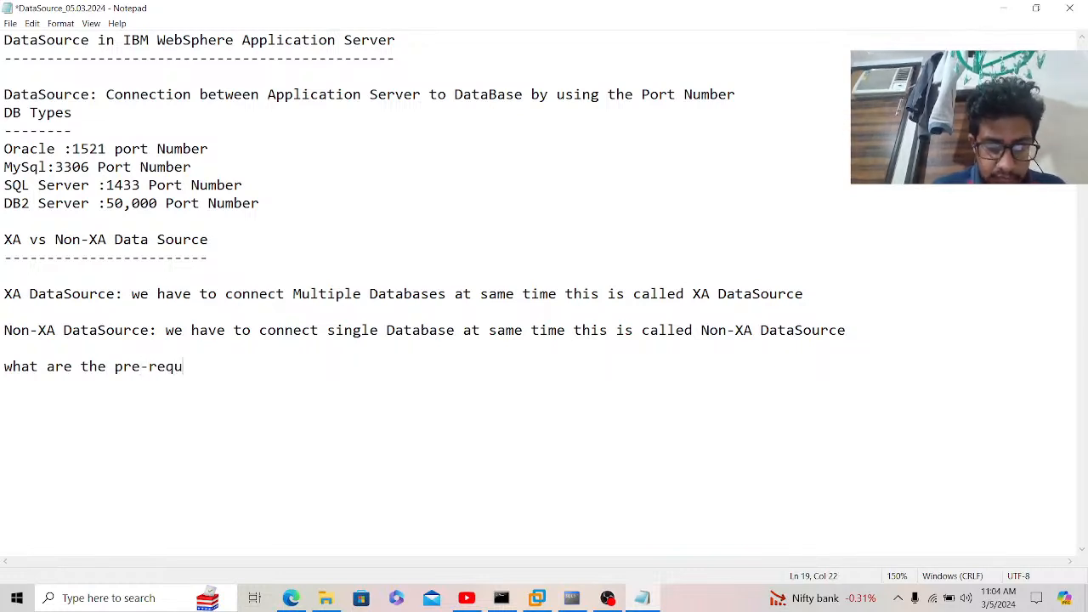
text(isities to)
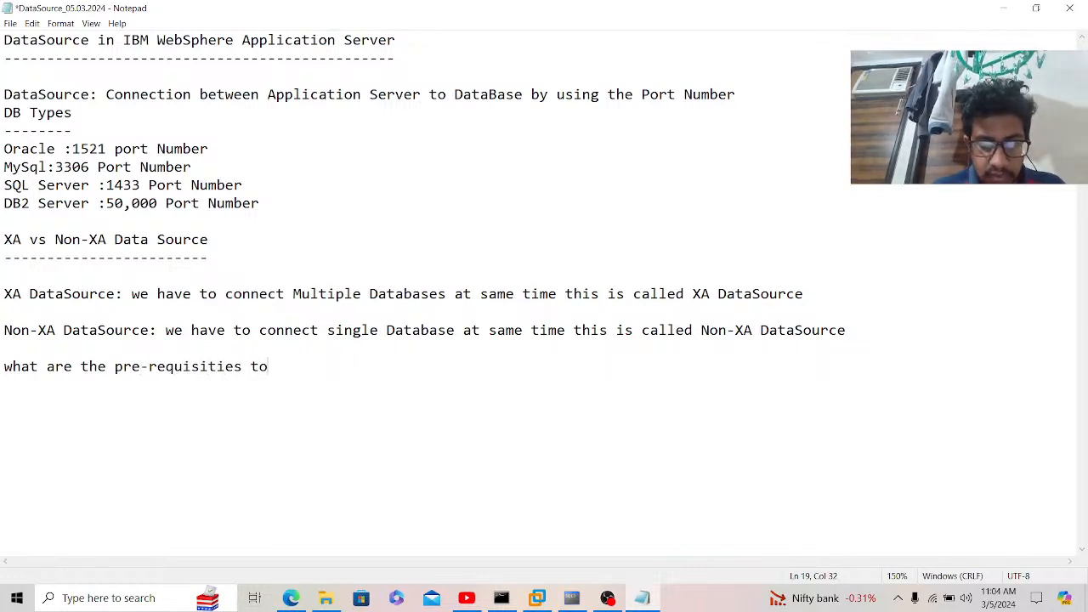
text( create )
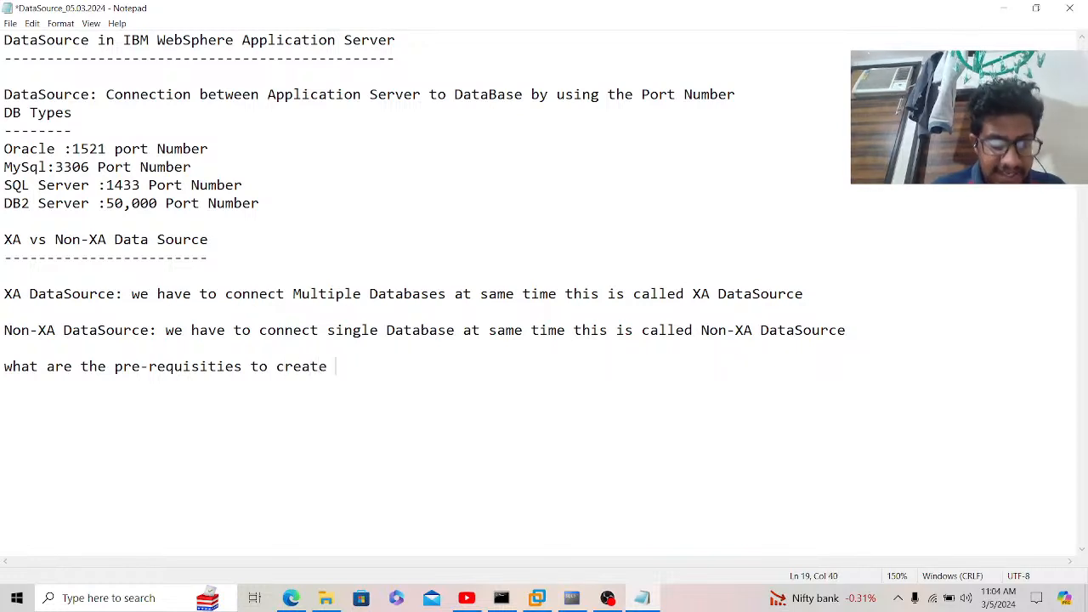
text(the DataS)
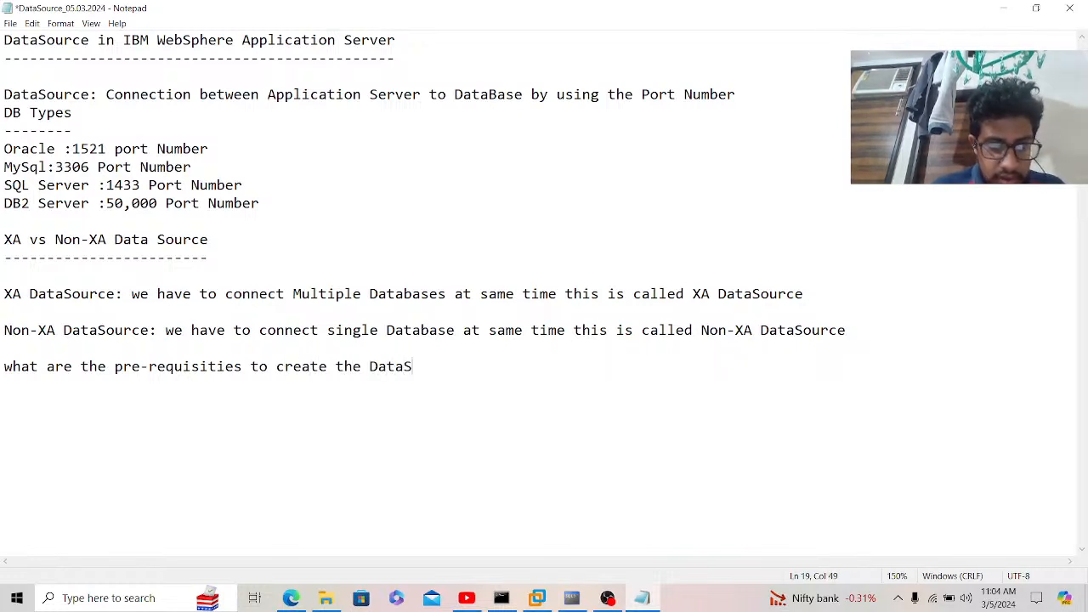
text(ource)
key(Return)
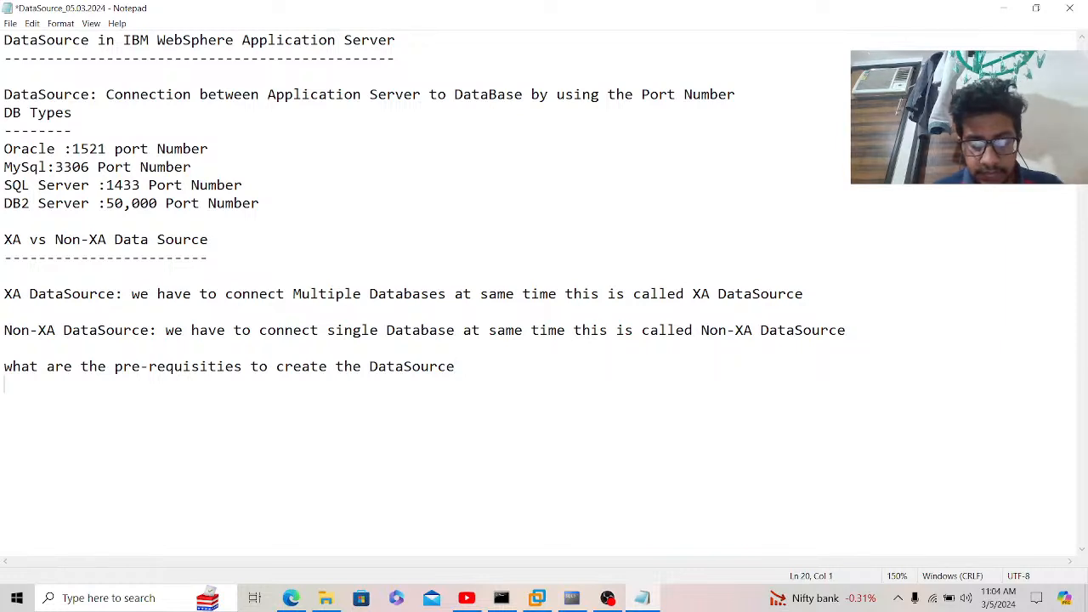
text(-------------------------------------------)
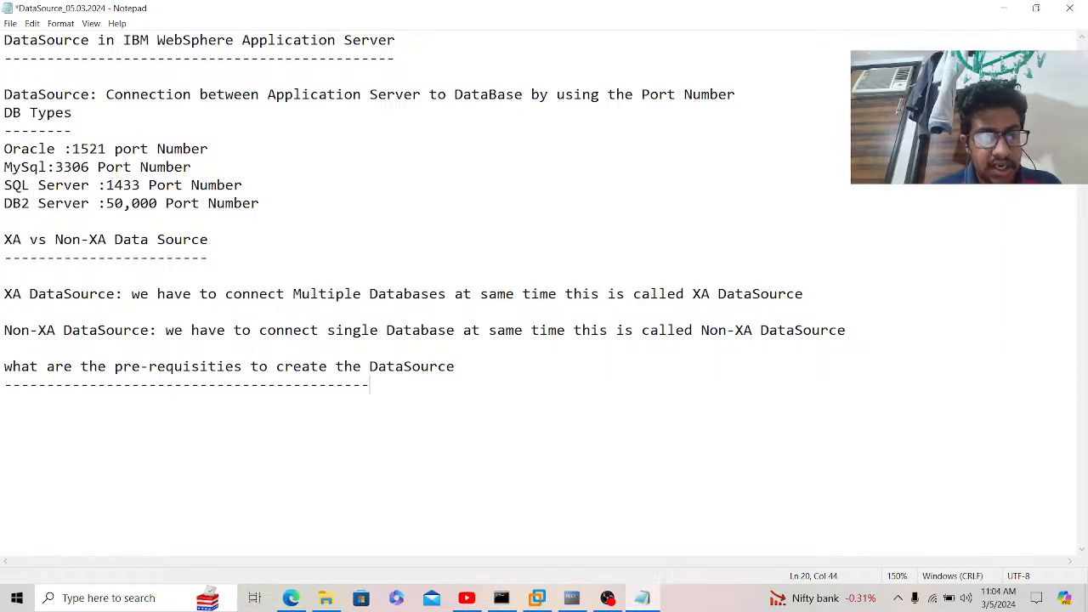
text(----------)
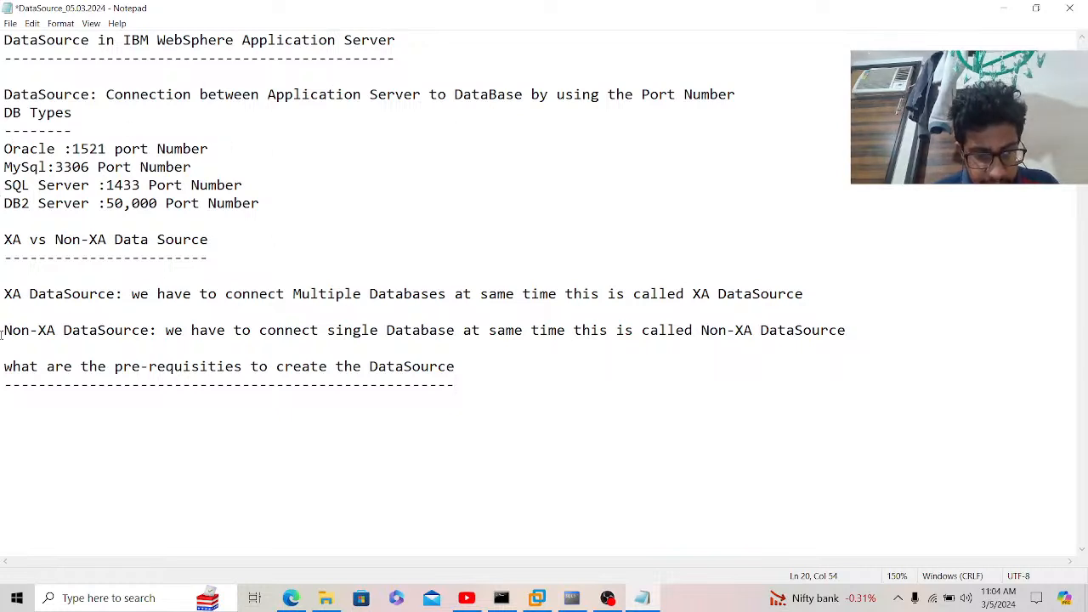
Step: Open the WebSphere Application Server Architecture image from the WebSphere Personal Notes folder
click(326, 598)
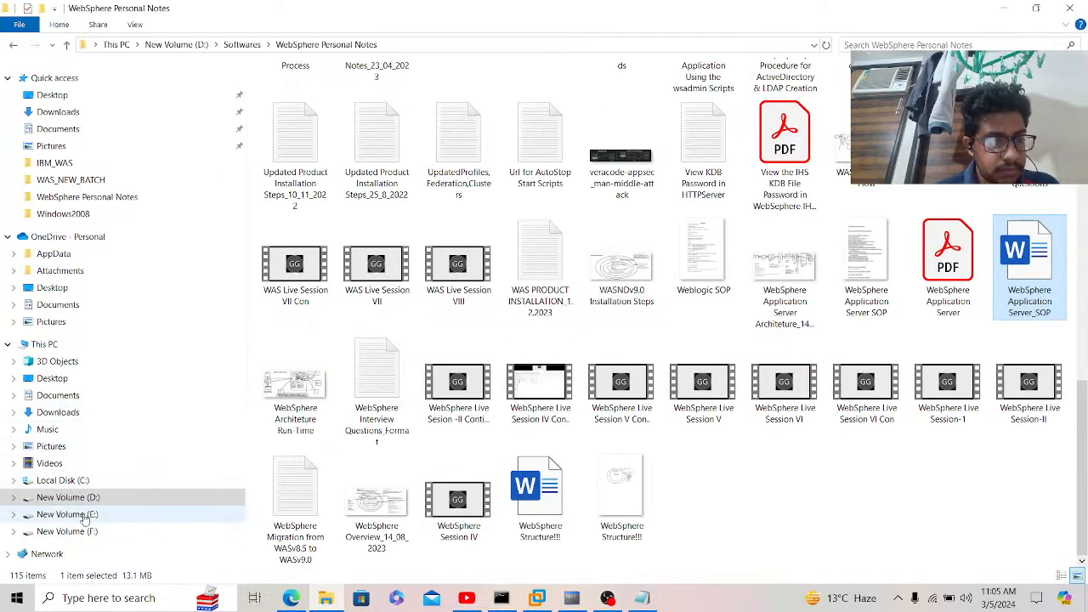
click(807, 302)
double_click(808, 301)
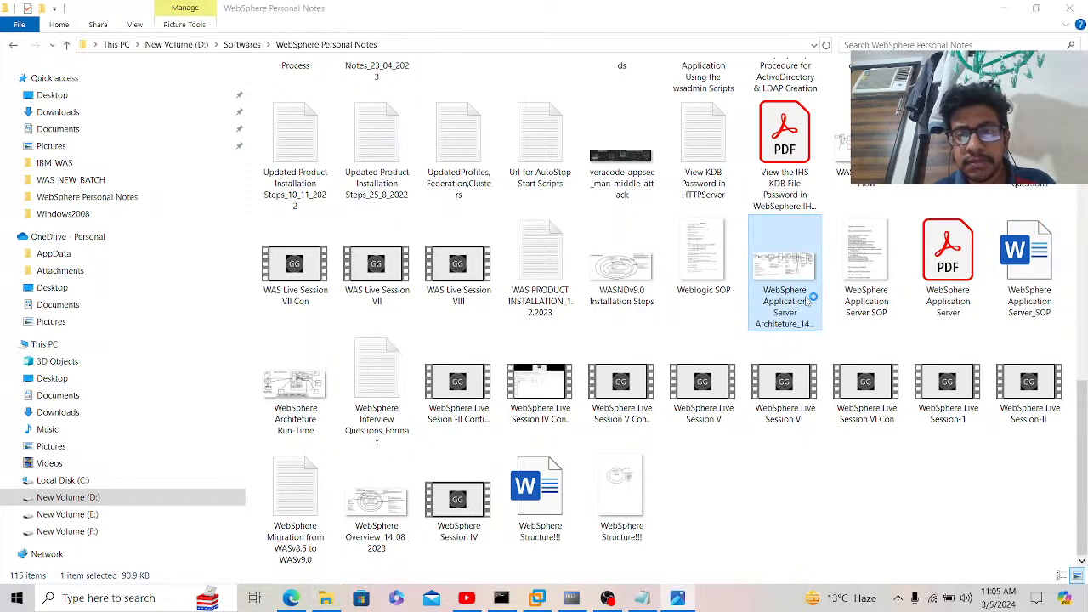
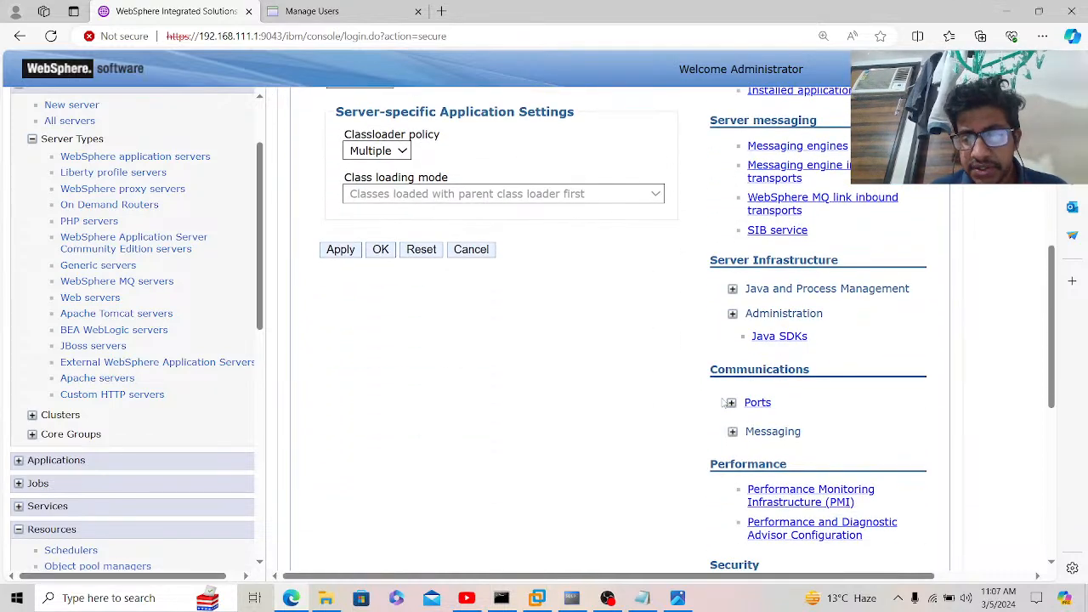
Step: Expand Test_Server's ports and locate WC_defaulthost_secure on port 9445
click(731, 402)
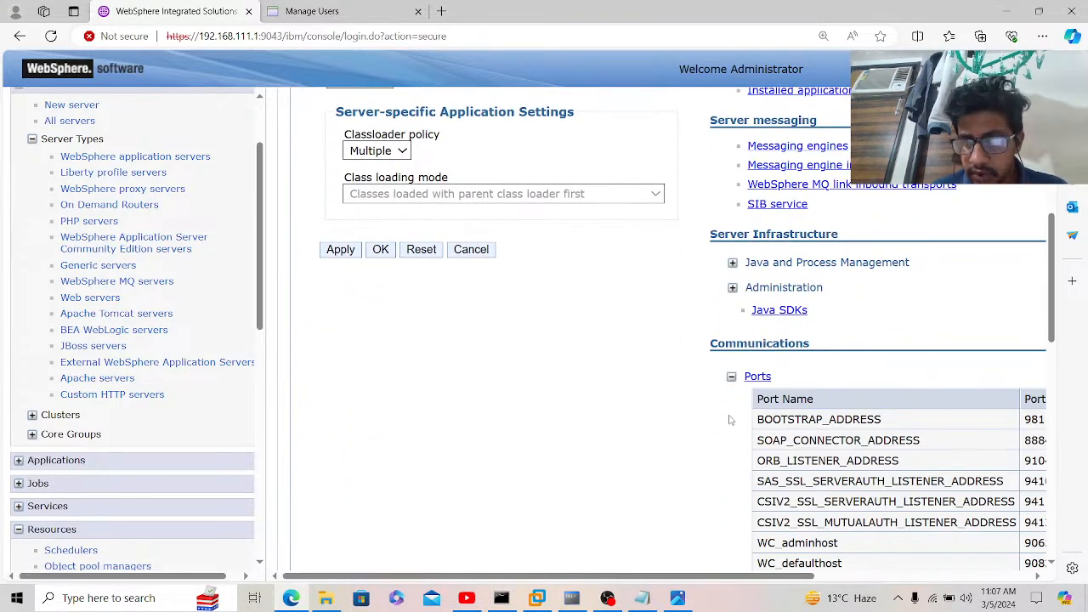
scroll(733, 414, right, 3)
scroll(731, 414, down, 2)
scroll(729, 414, down, 3)
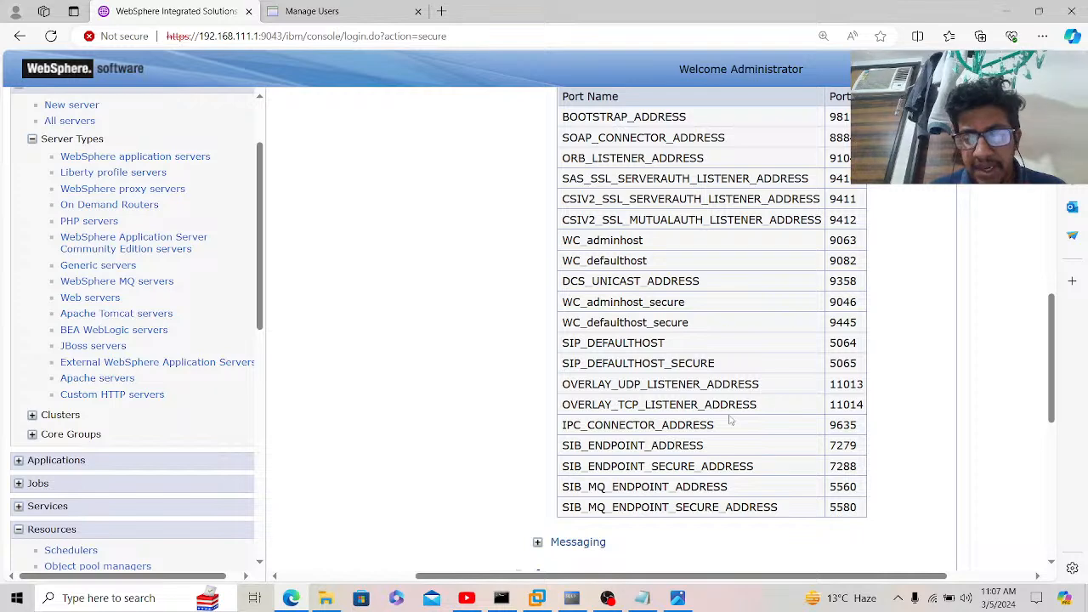
scroll(730, 419, up, 1)
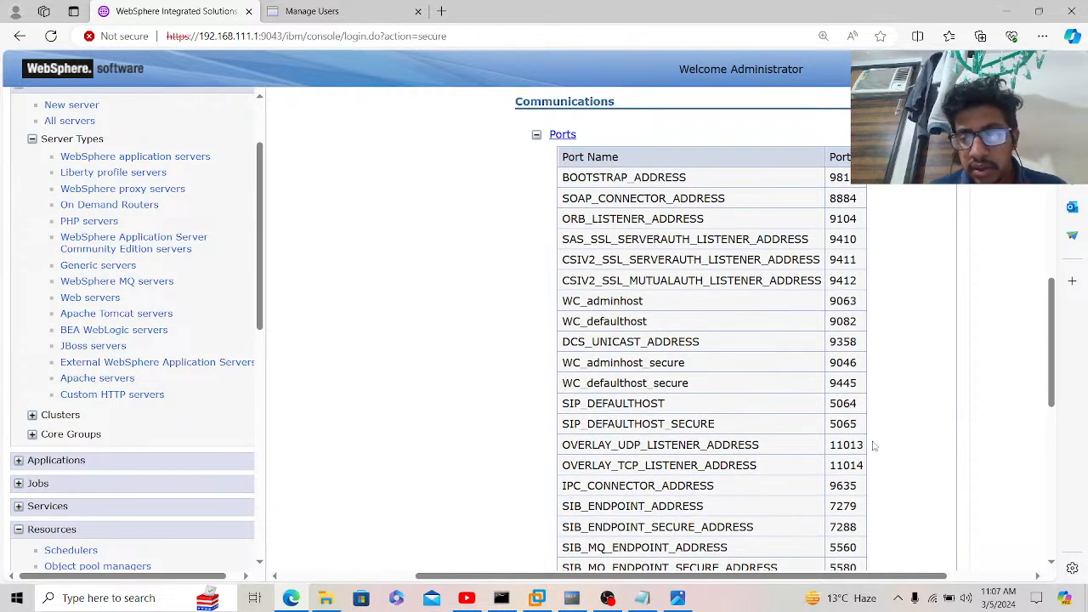
drag(862, 392, 831, 388)
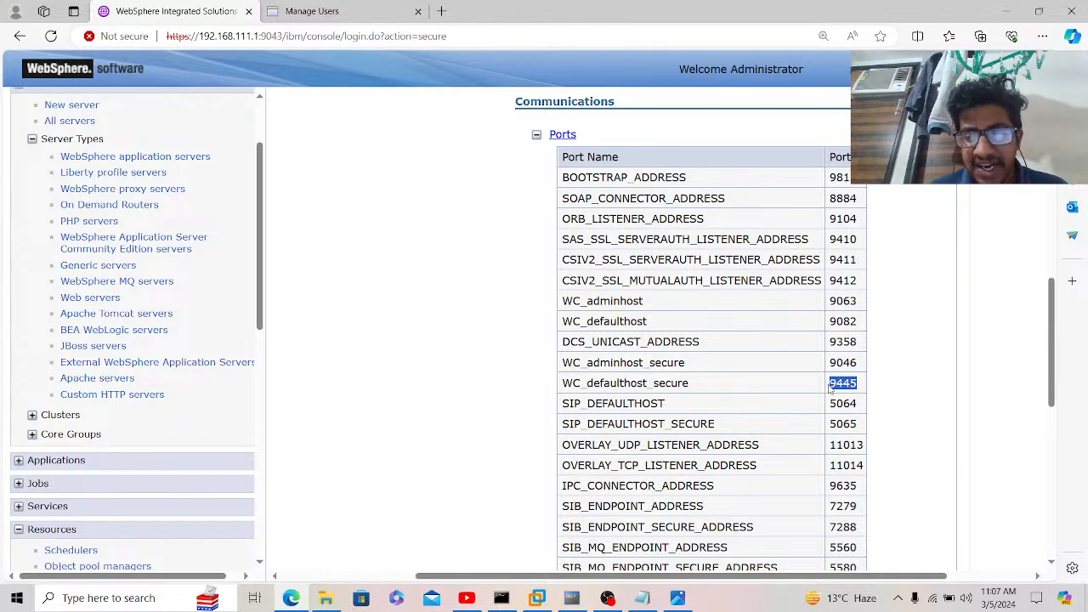
click(414, 300)
scroll(414, 300, up, 10)
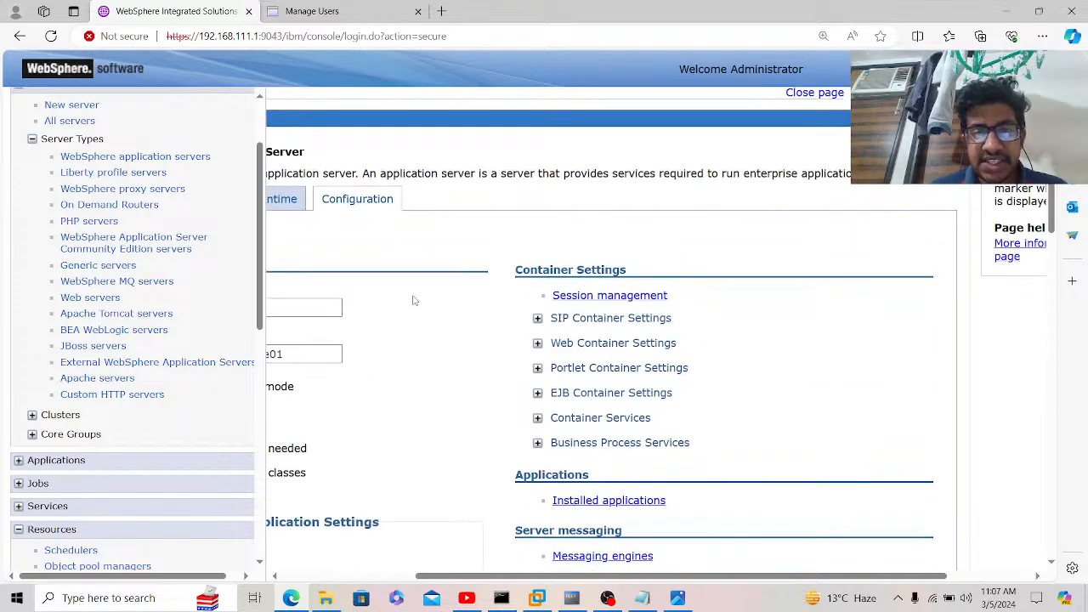
scroll(414, 300, left, 5)
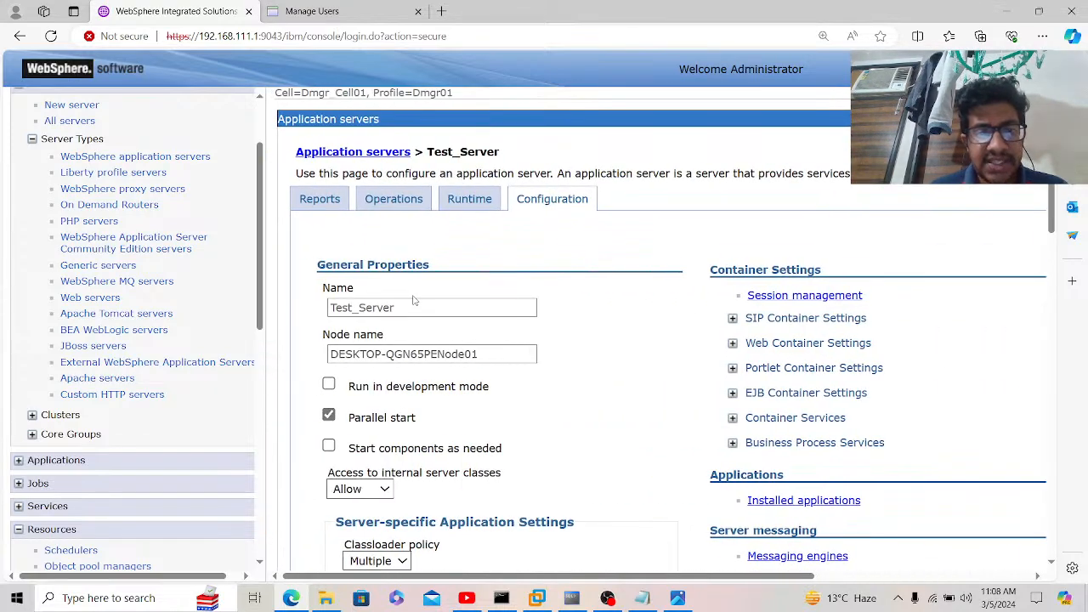
Step: Return to Application servers and open cluster member Test_Cl01's configuration
click(369, 153)
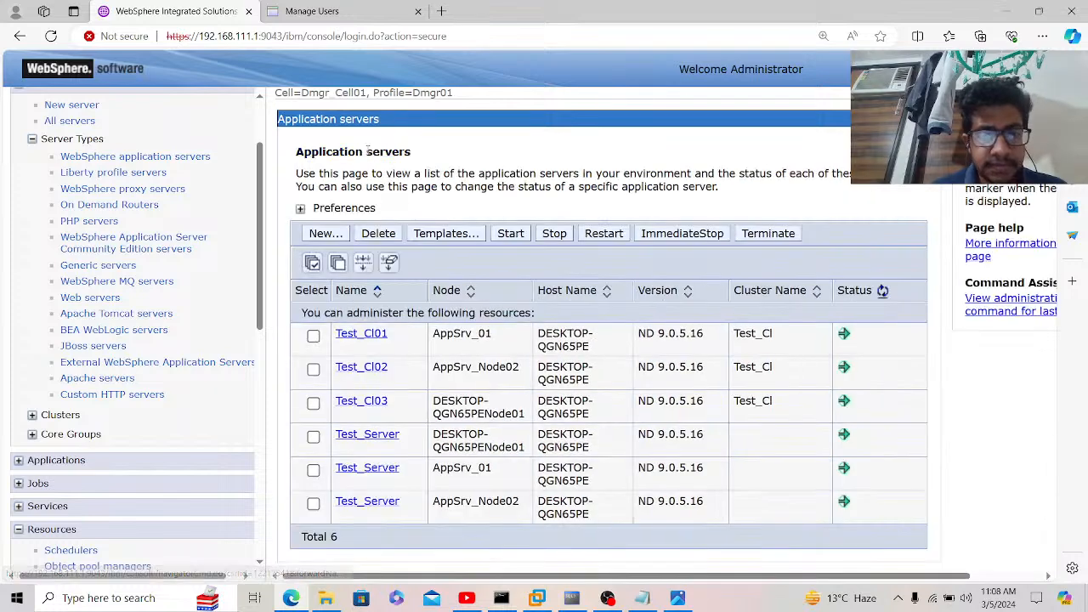
click(361, 338)
scroll(558, 287, down, 1)
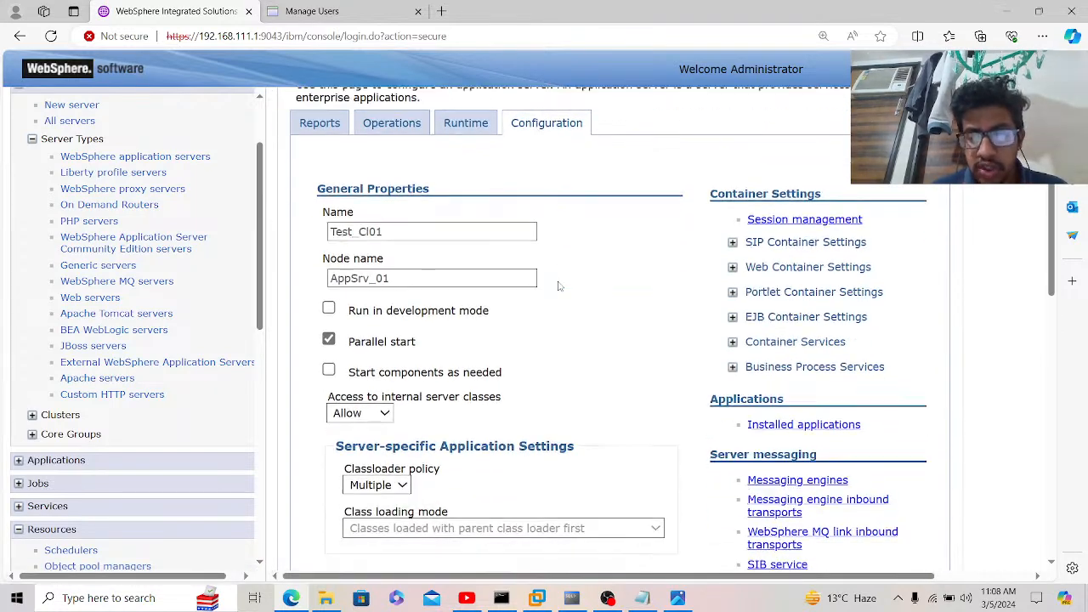
scroll(558, 286, down, 6)
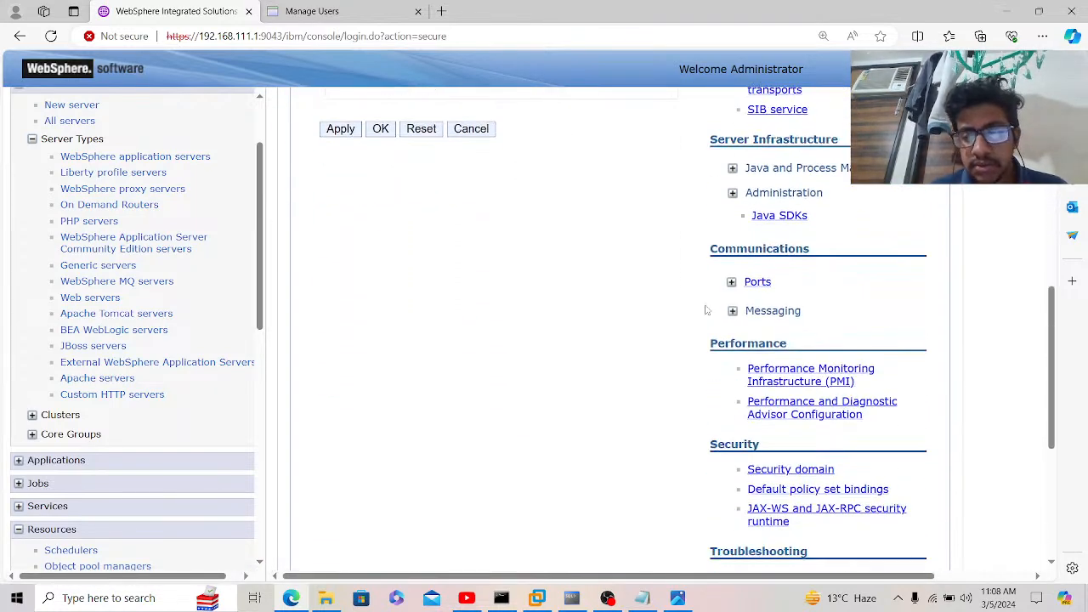
Step: Expand Test_Cl01's ports and find WC_defaulthost on port 9083
click(732, 282)
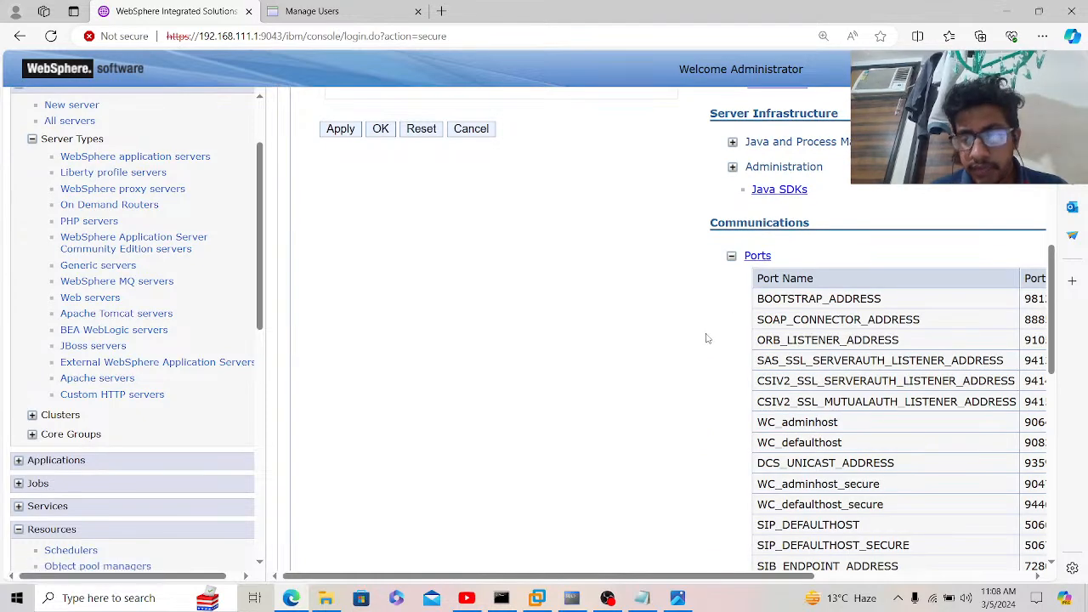
scroll(706, 338, down, 1)
scroll(706, 338, right, 2)
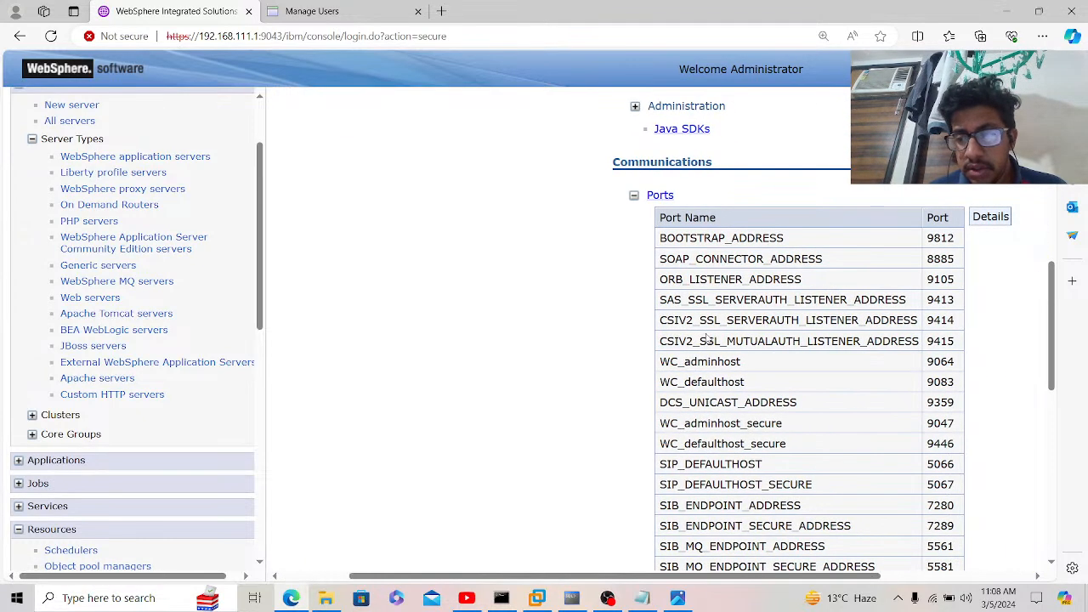
drag(959, 384, 929, 387)
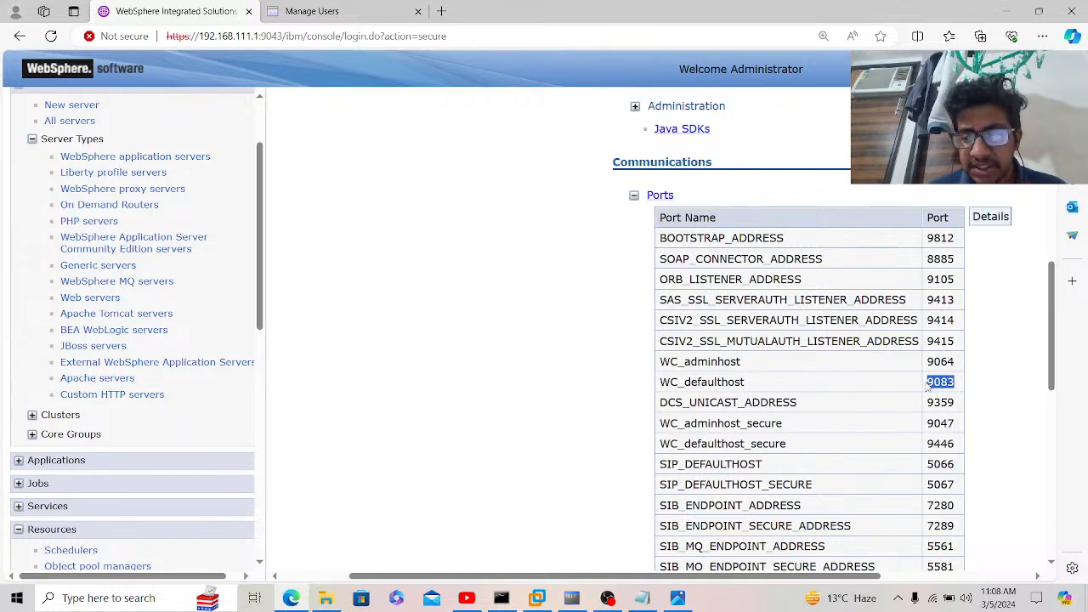
click(993, 395)
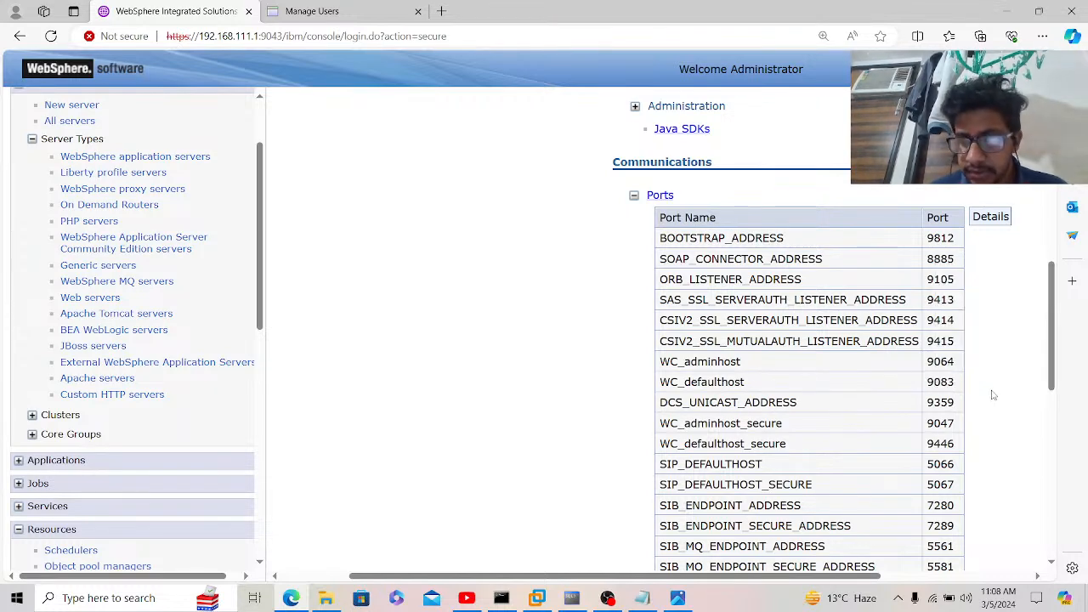
scroll(993, 395, down, 2)
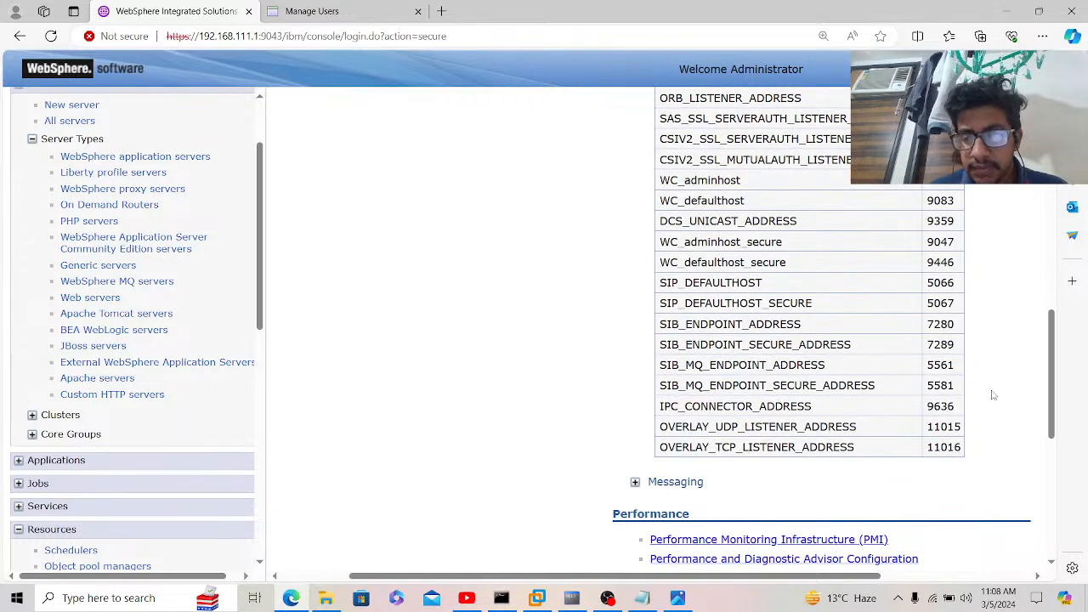
scroll(993, 395, up, 1)
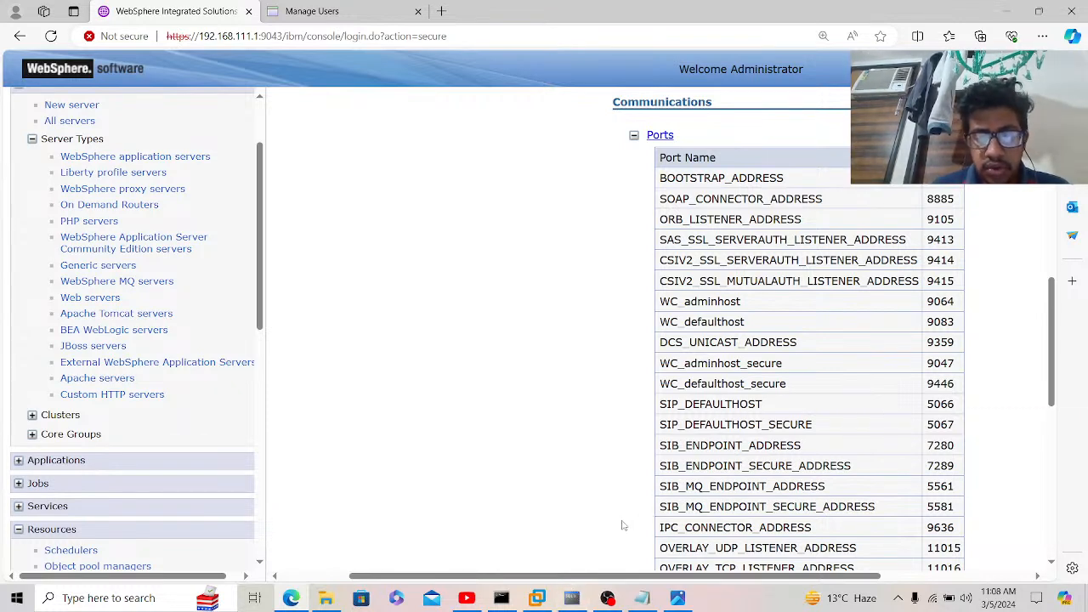
Step: Add the note 'Contact Application Team for JDBC and JNDI Url's' below the prerequisites heading
click(646, 597)
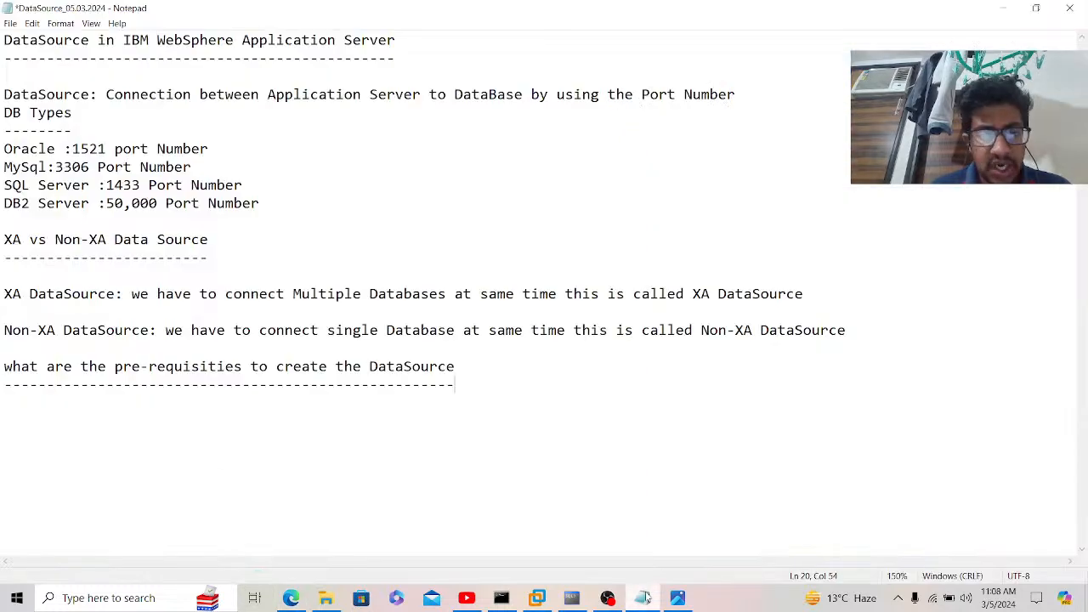
key(Return)
key(Return)
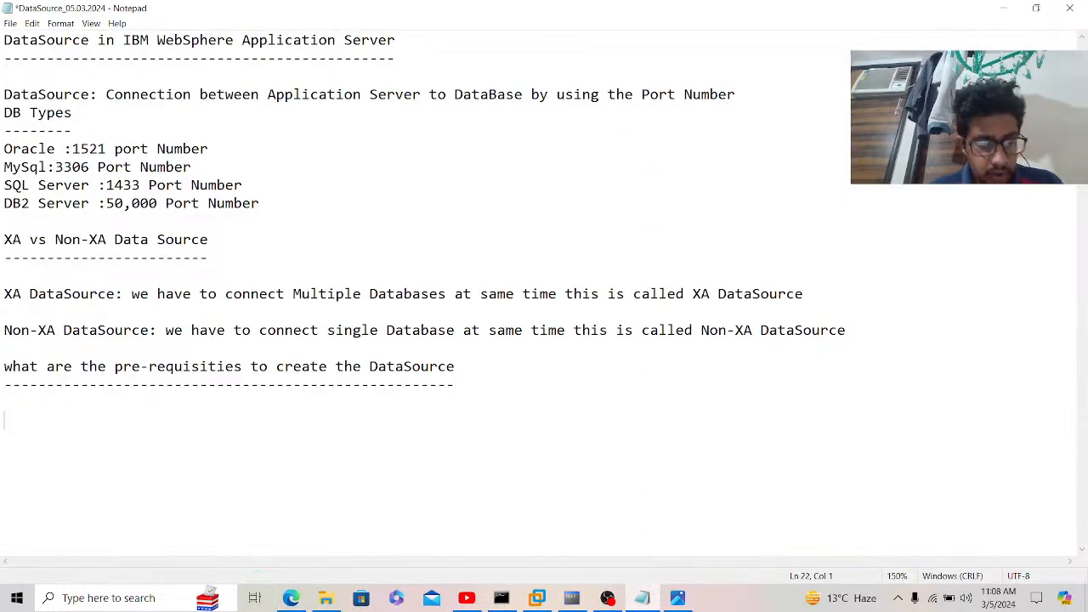
text(Contact )
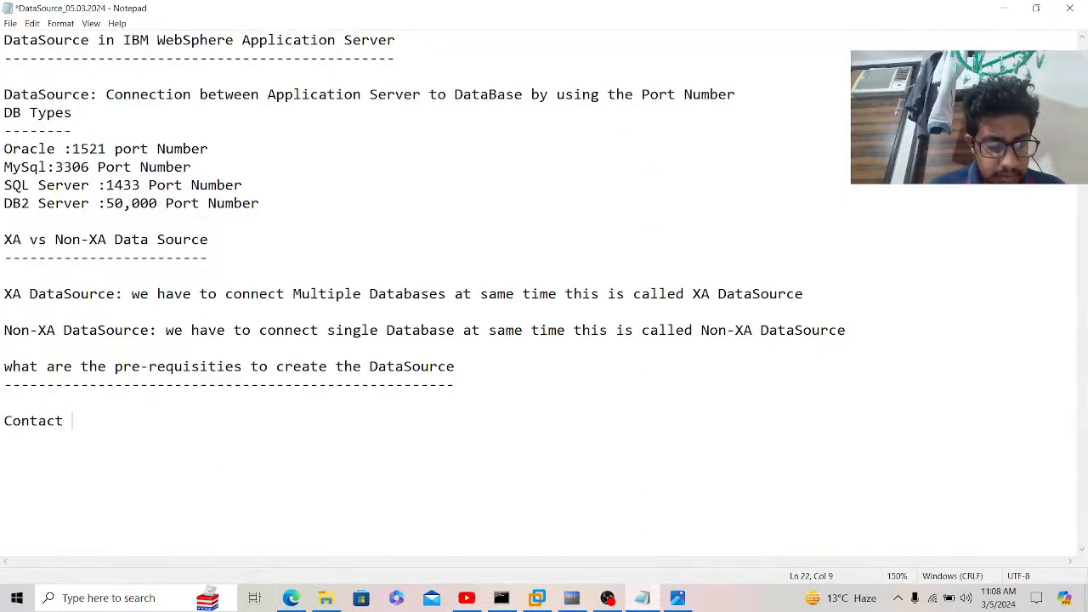
text(Applicat)
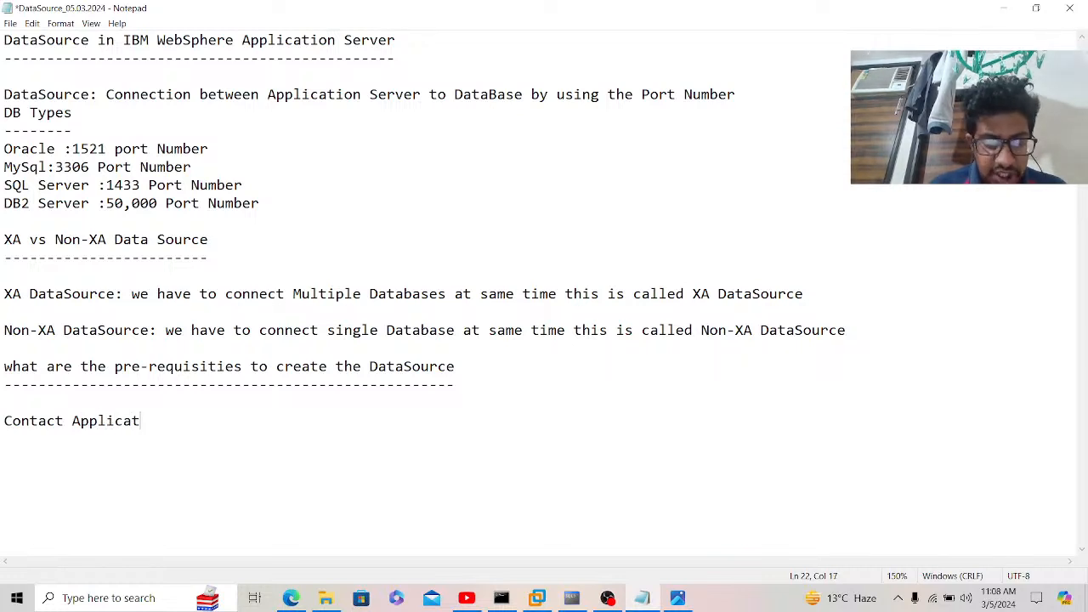
text(ion Team)
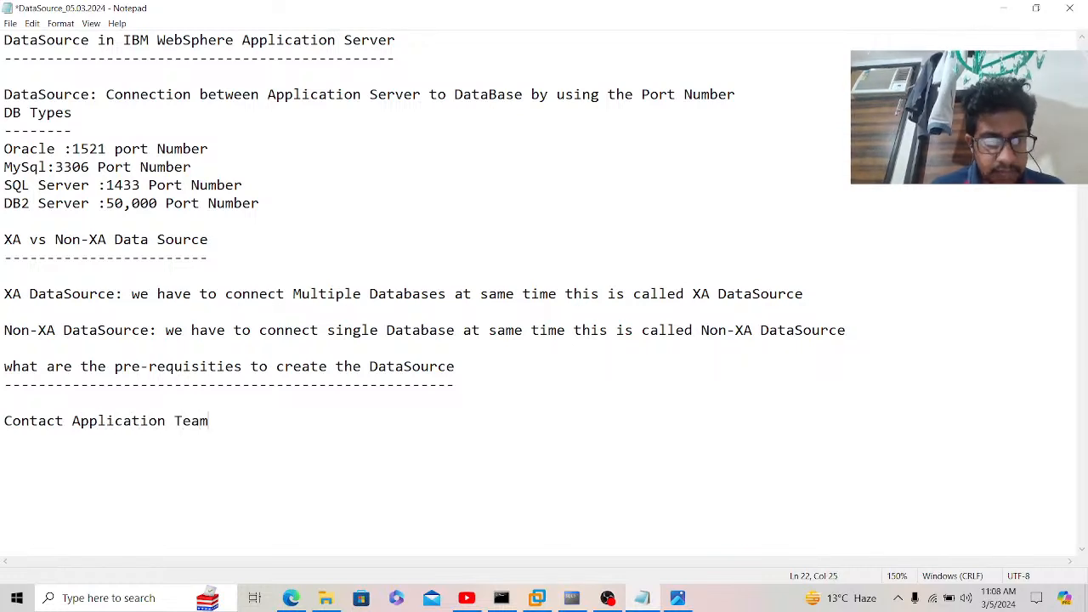
text( for JD)
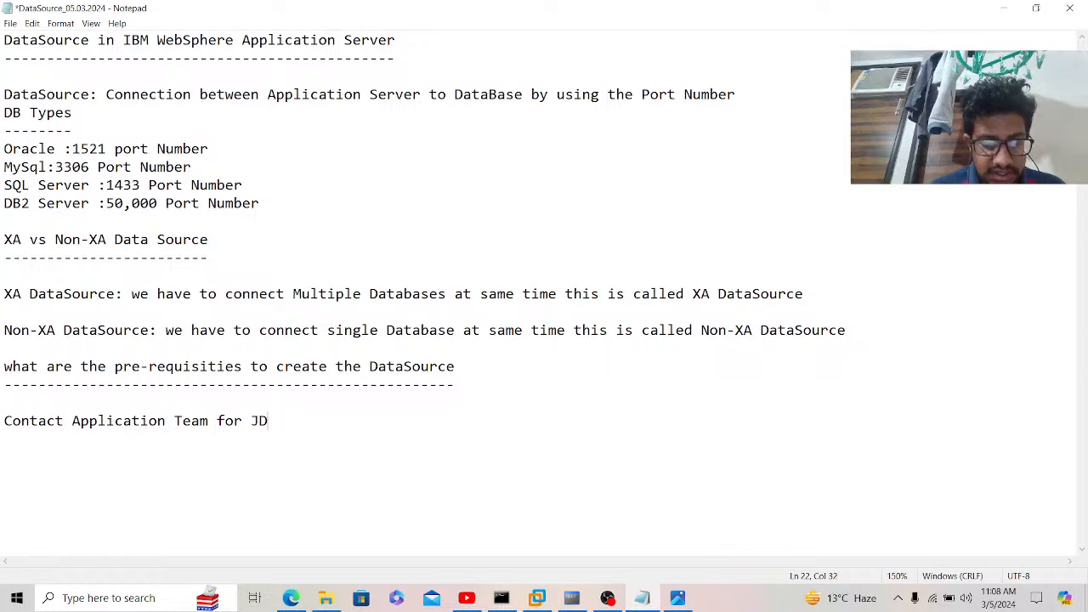
text(BC and )
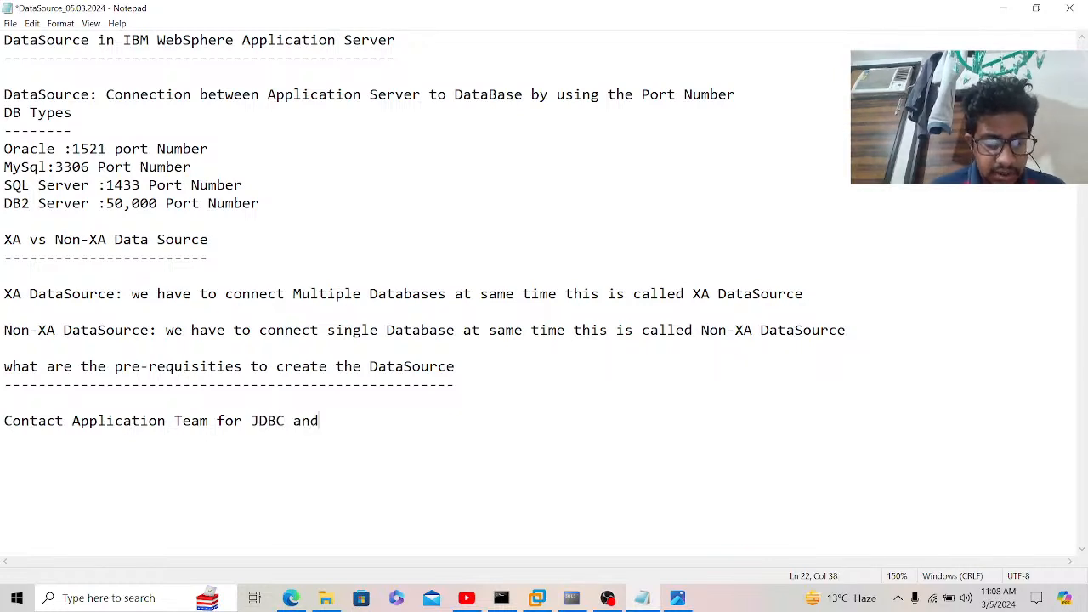
text(JNDI U)
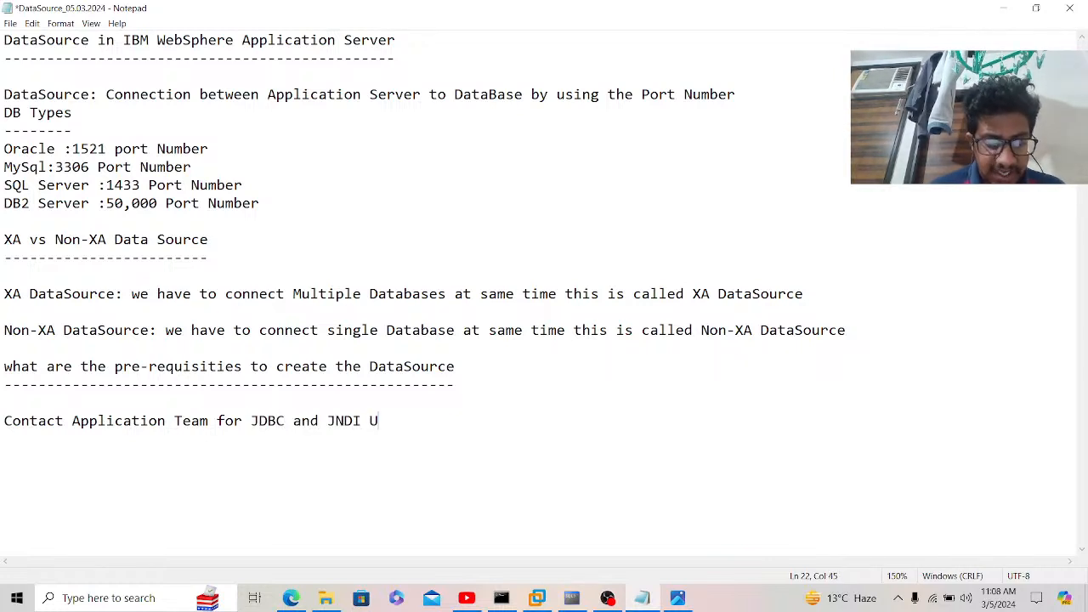
text(rl's)
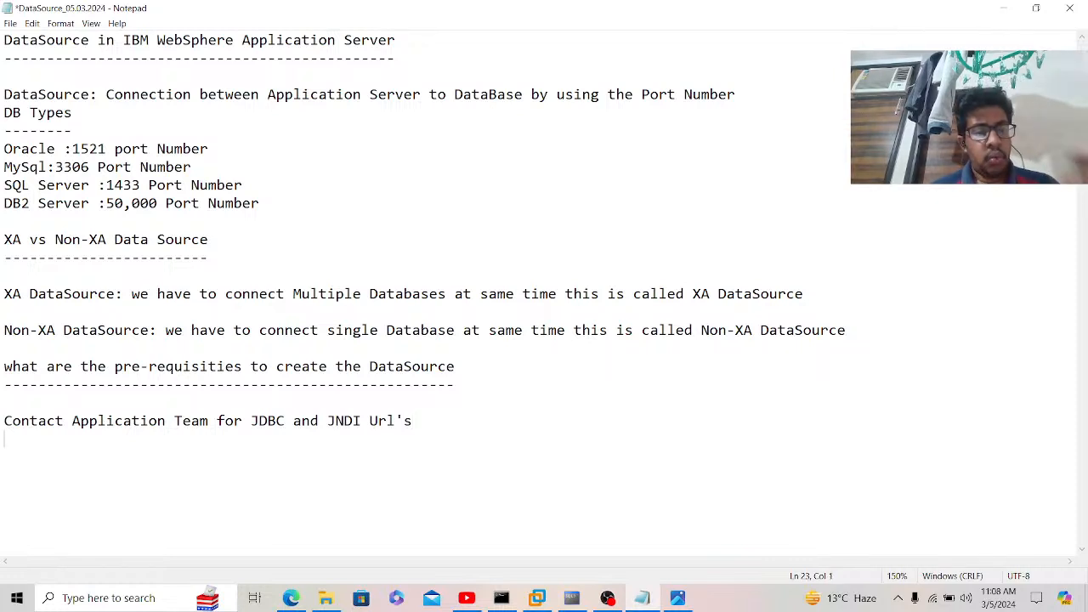
Step: Define JDBC as JAVA DATABASE CONNECTIVITY and JNDI as JAVA NAMING DIRECTORY INTERFACE
key(Return)
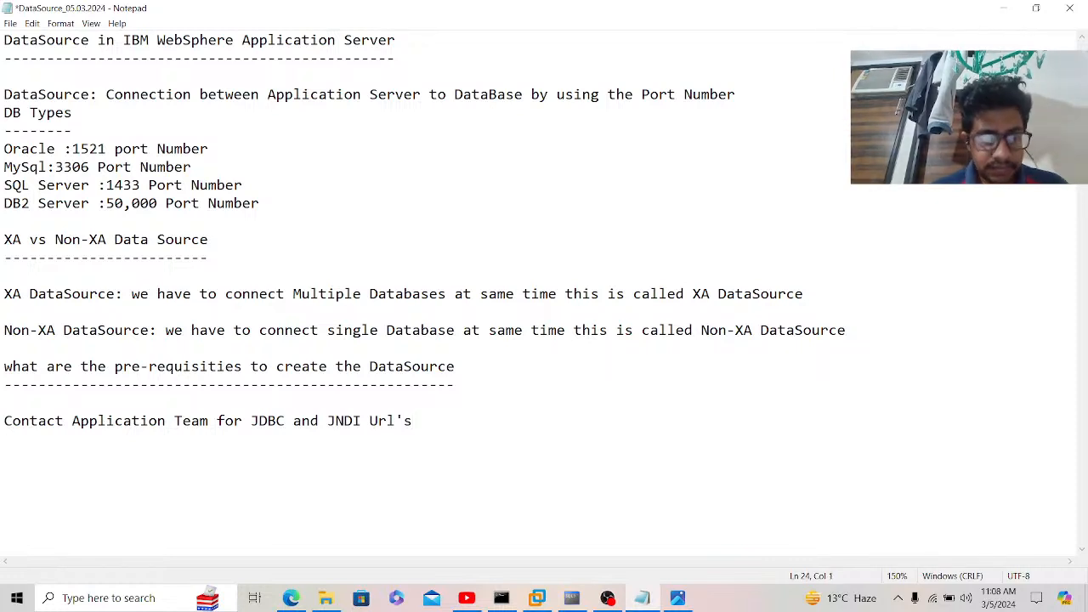
text(JDBC: )
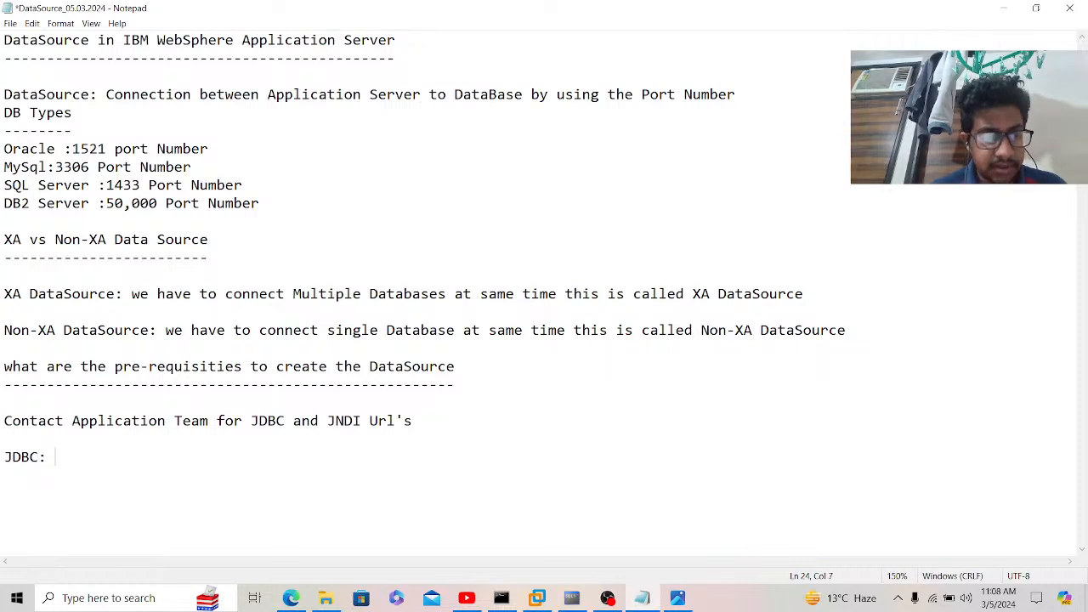
text(JAVA DAT)
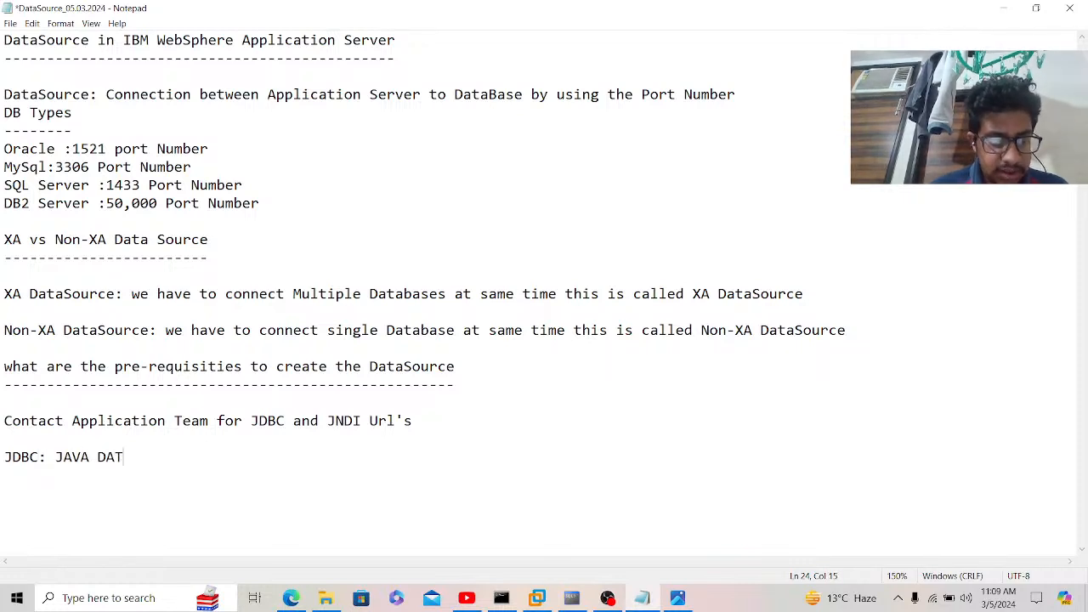
text(ABASE)
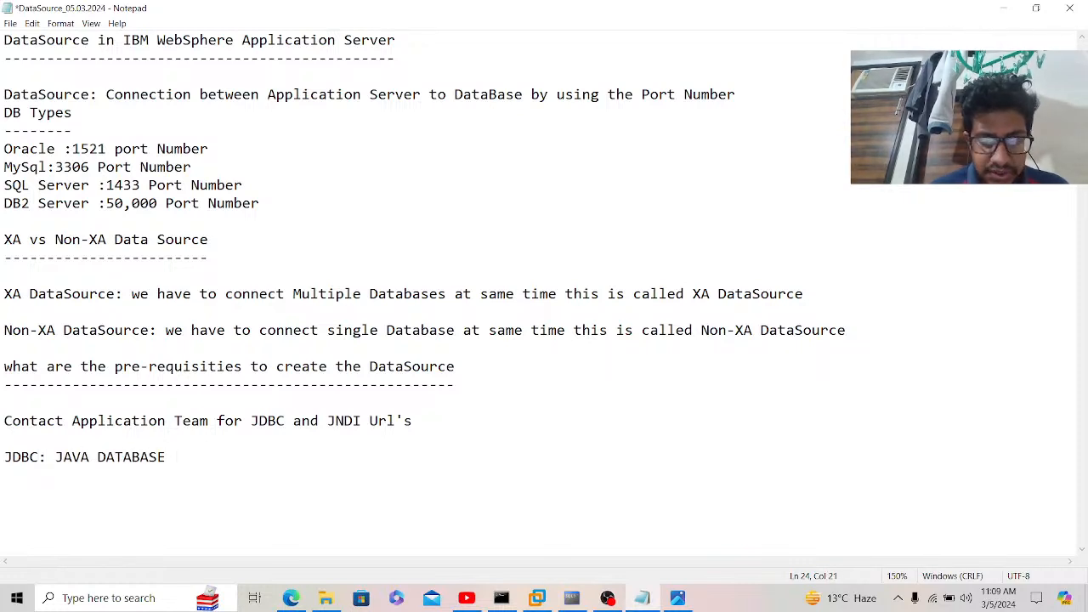
text( CONNECTIV)
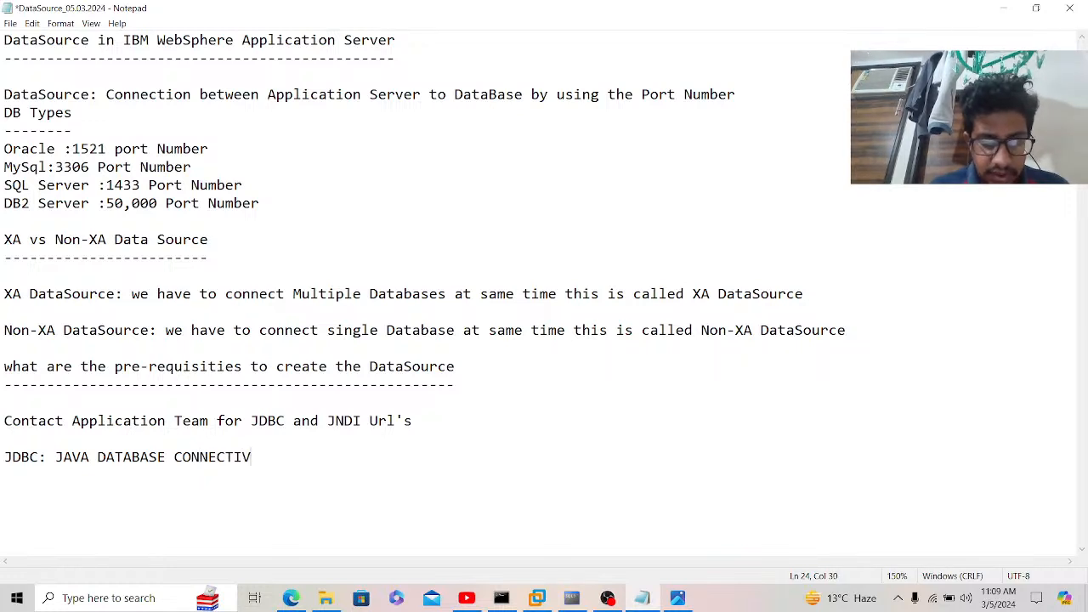
text(ITY )
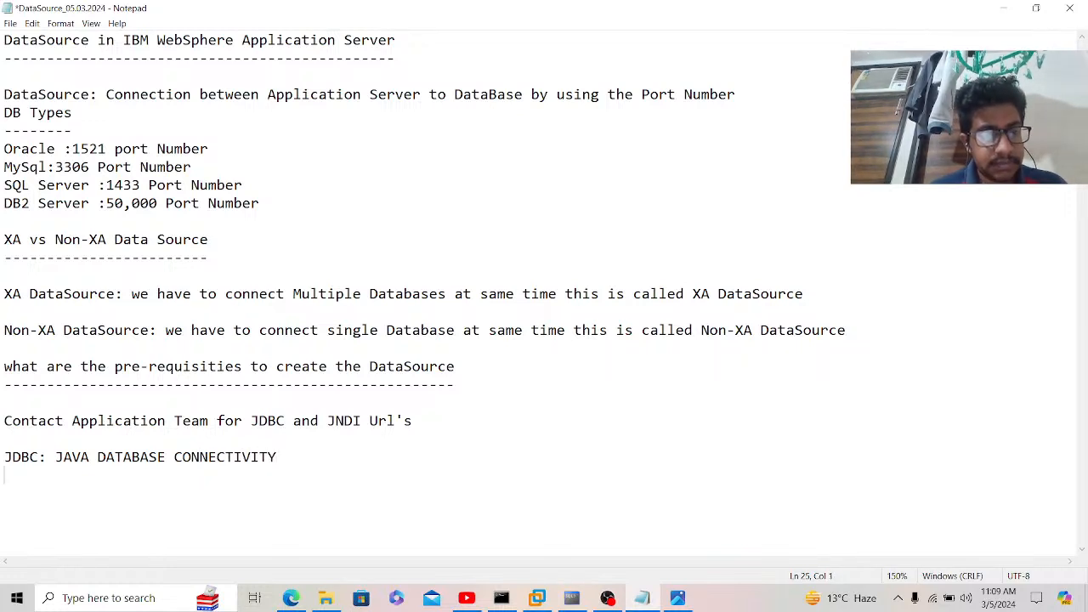
text(JNDI)
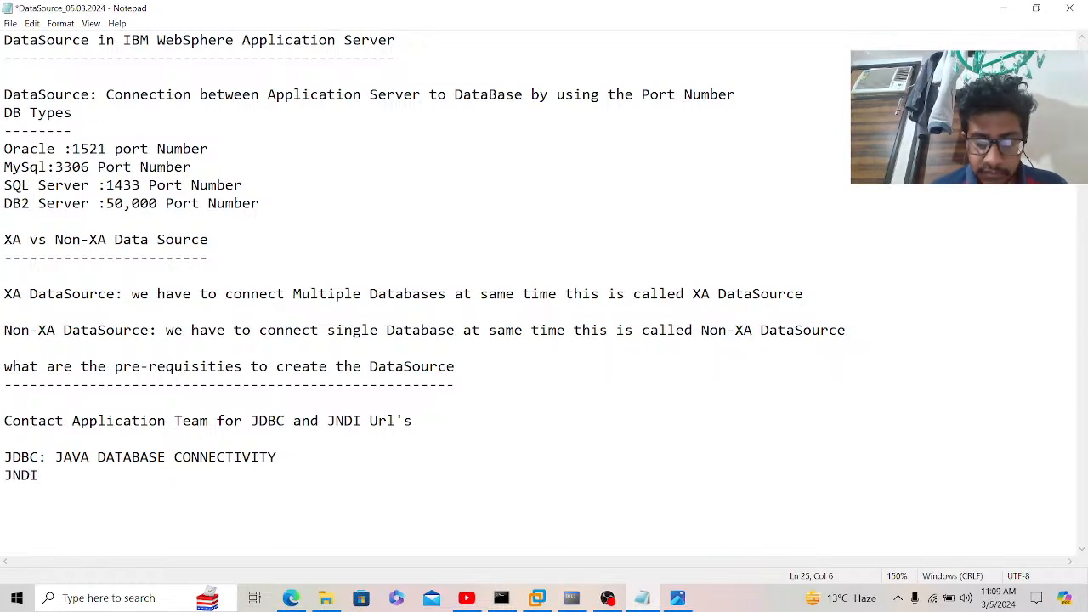
text( : JAVA N)
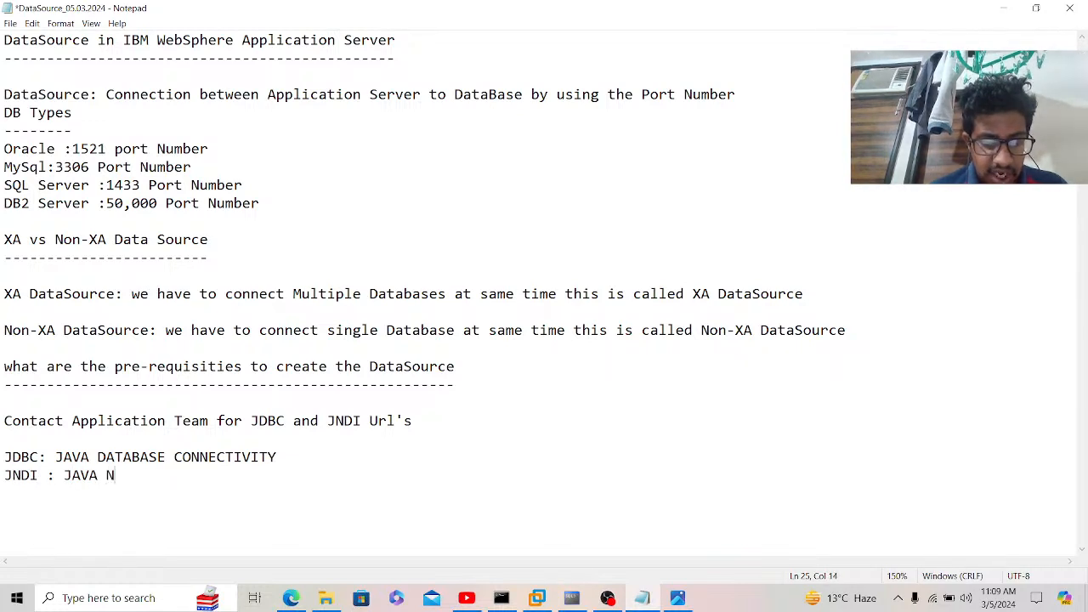
text(AMING DI)
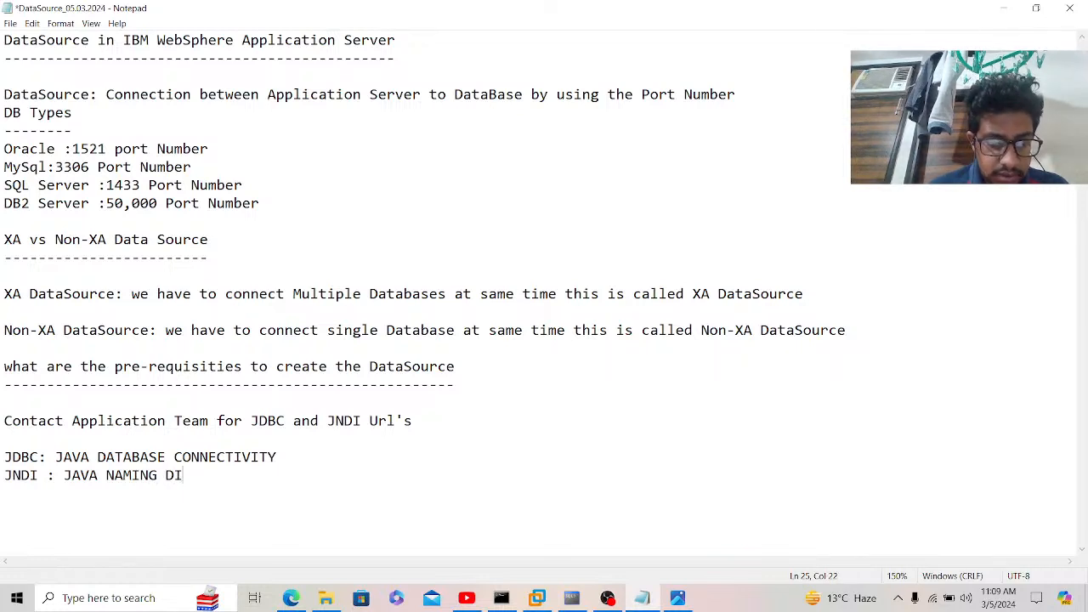
text(RECTORY I)
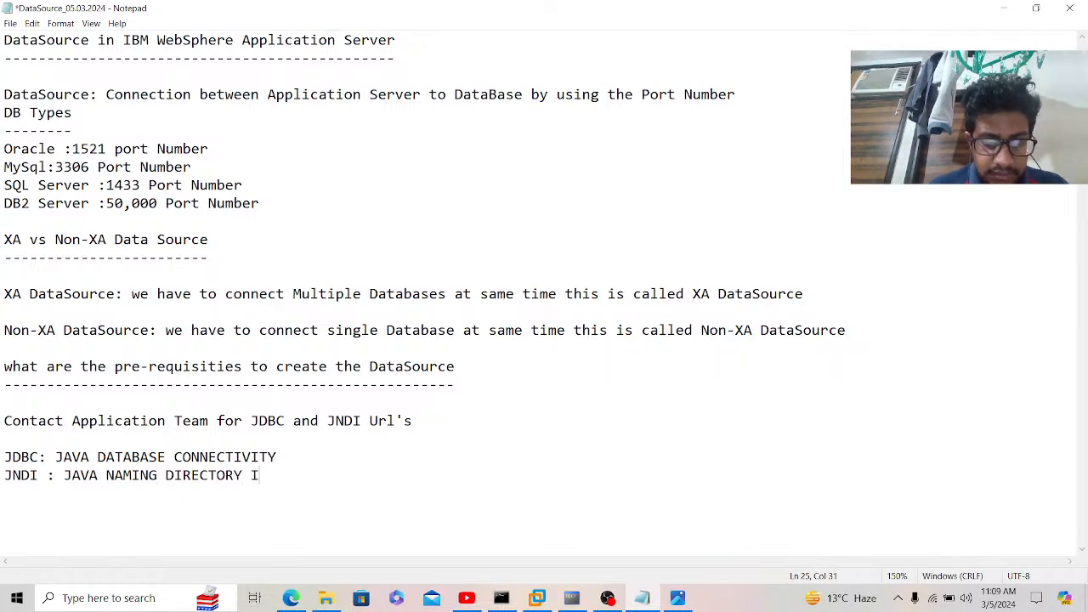
text(NTERFACE)
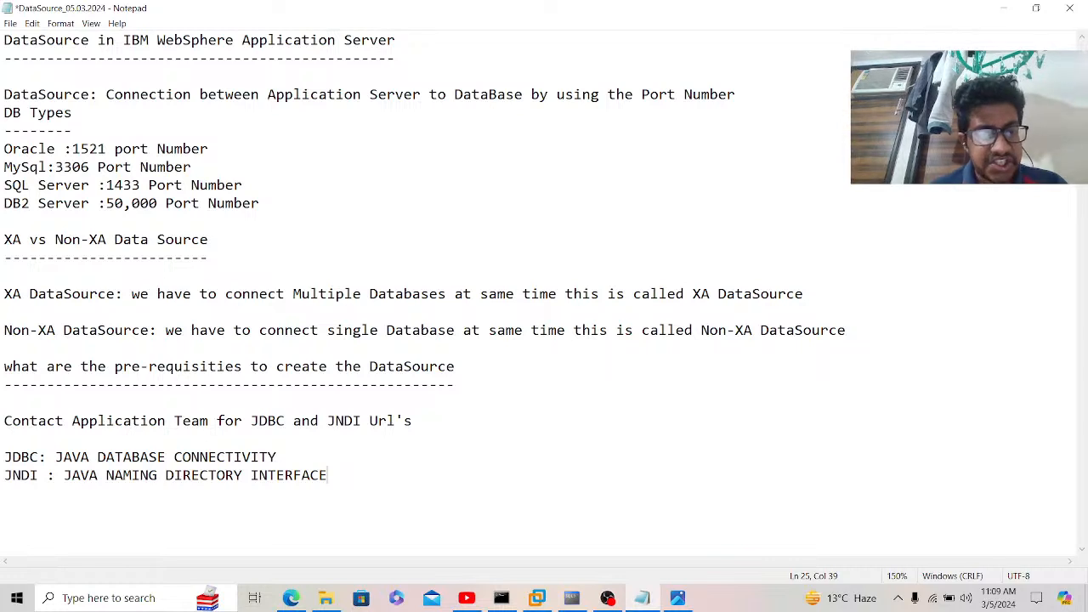
key(Return)
Step: Add the JNDI name format line 'JNDI: jdbc/<DataSource Name>' followed by blank lines
text(J)
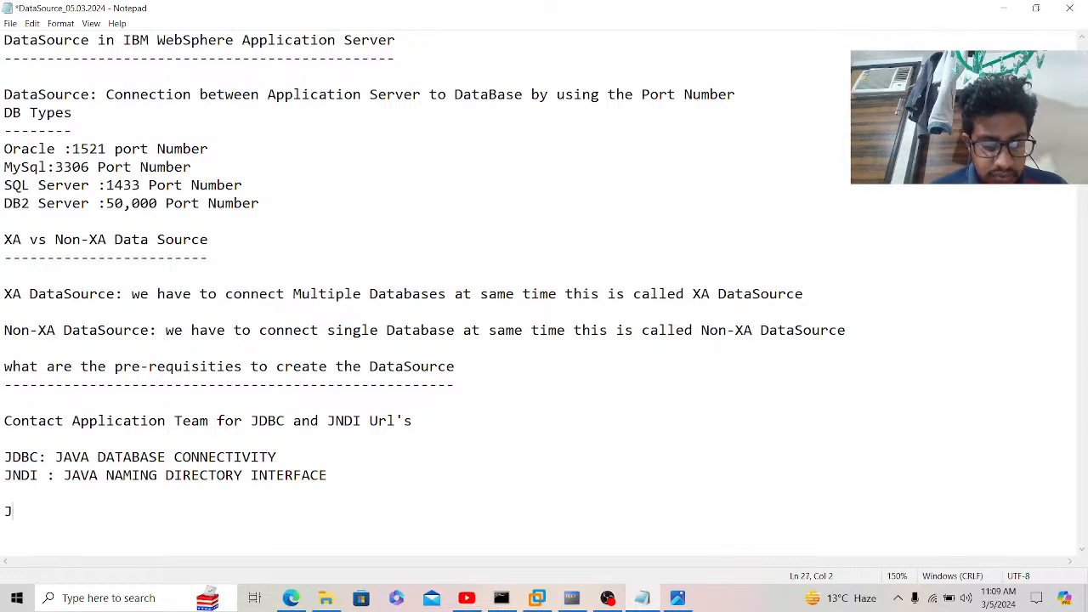
text(NDI:)
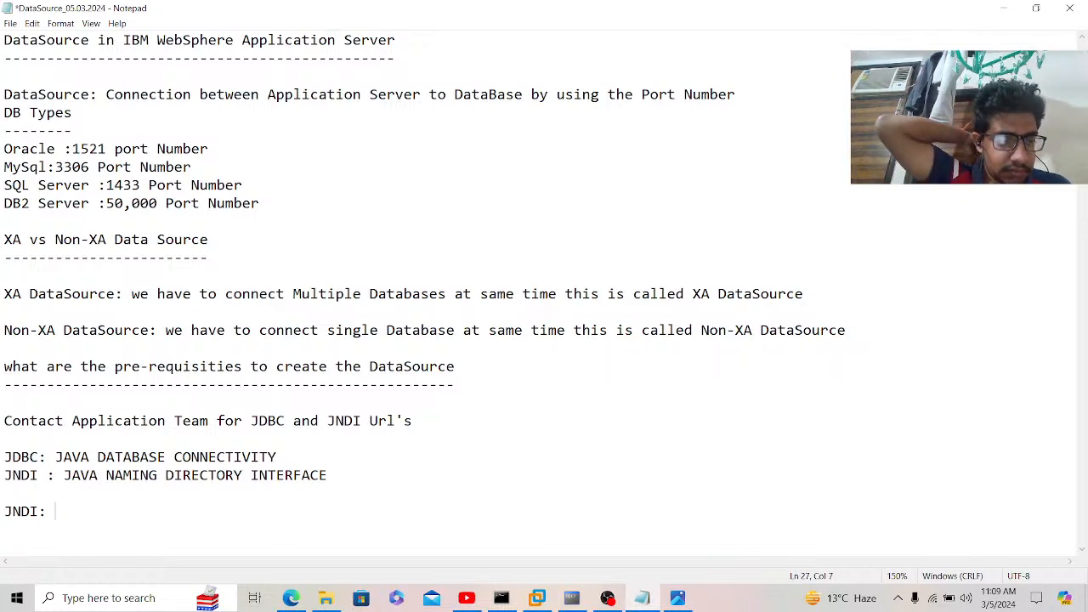
text(j)
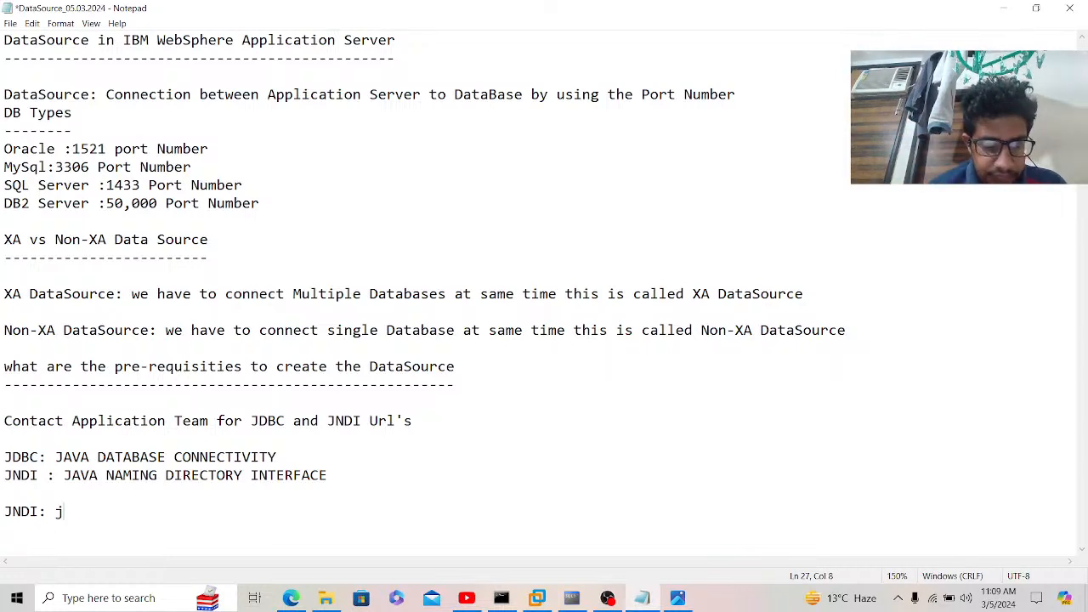
text(dbc/<)
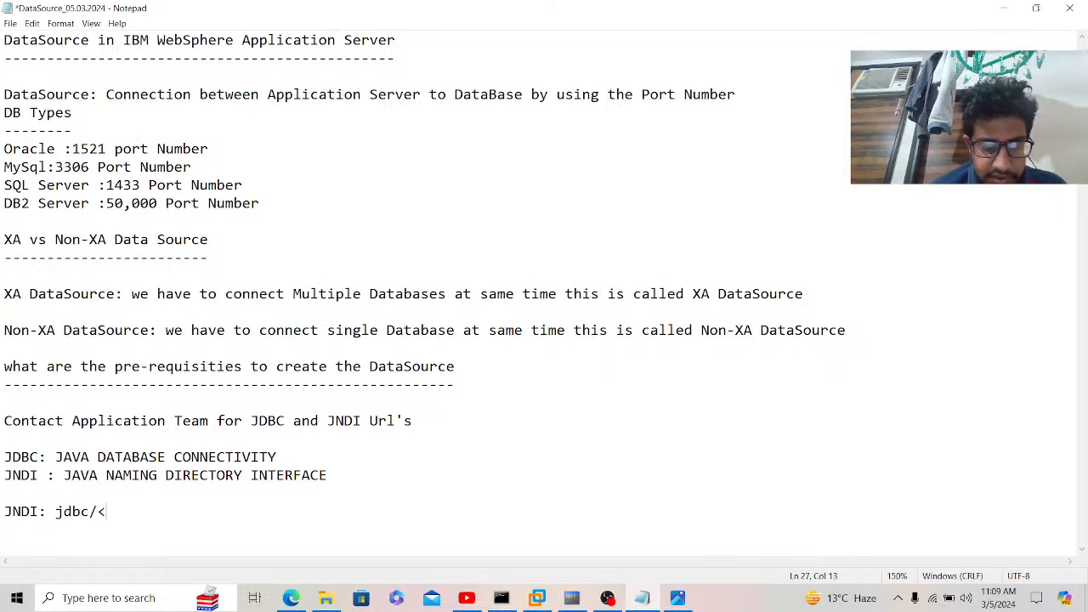
text(DataSo)
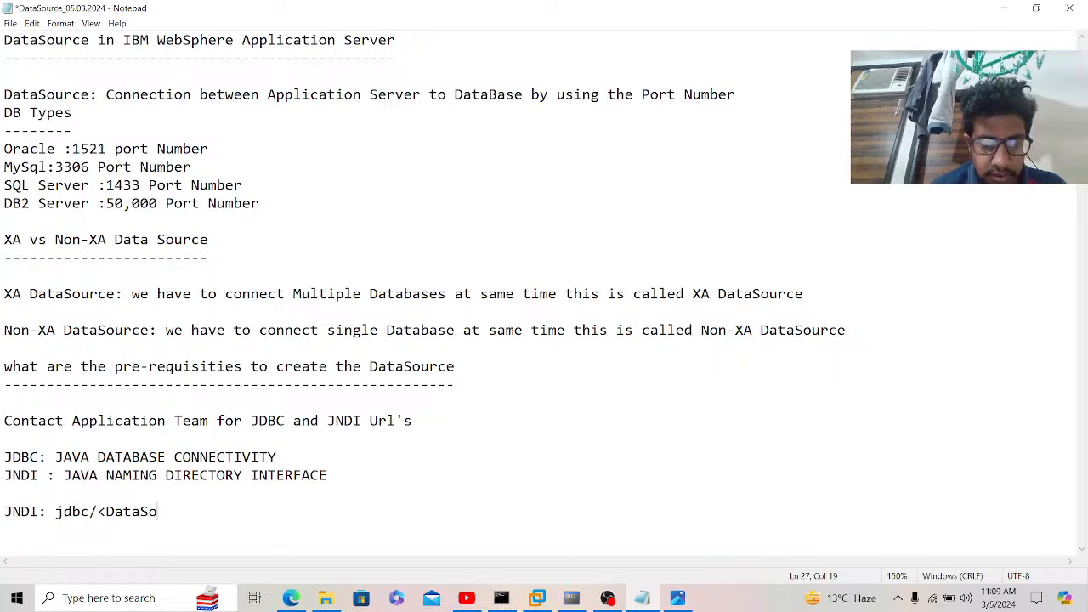
text(urce Name>)
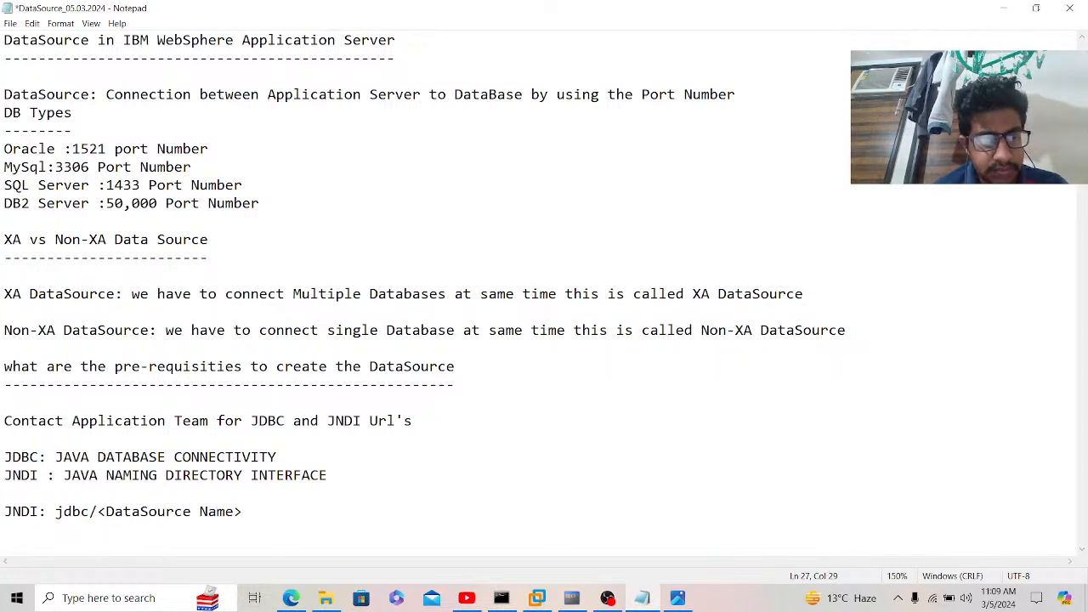
key(Return)
key(Return)
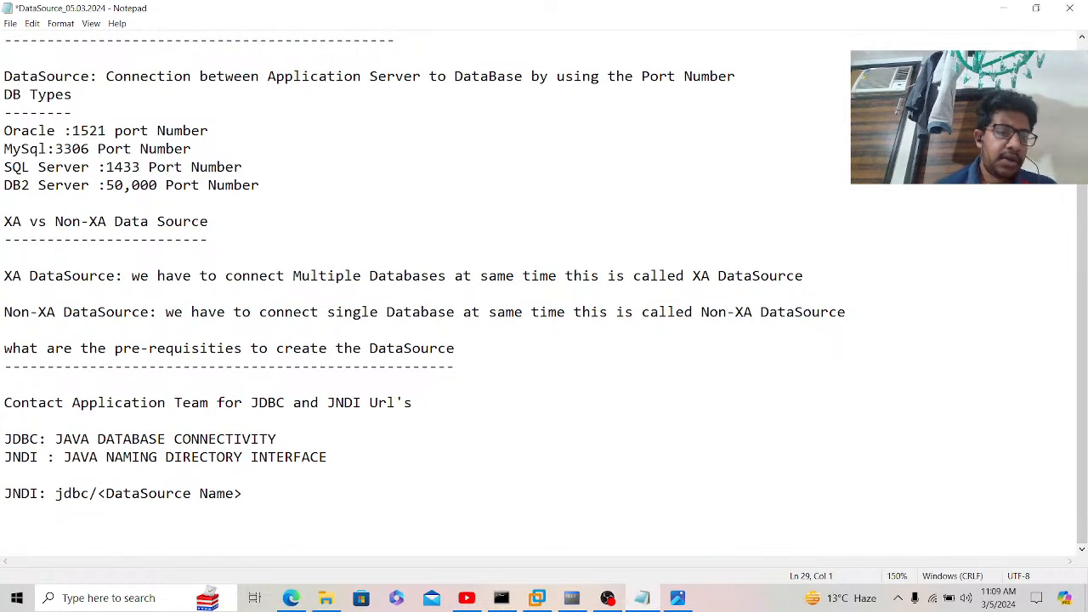
click(325, 597)
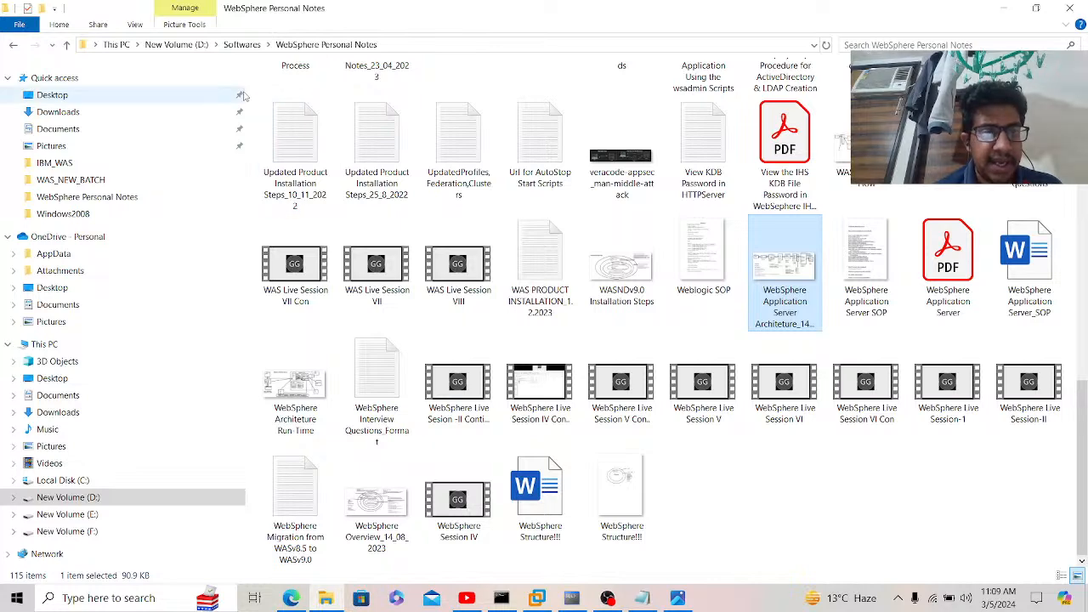
Step: Open the Oracle DataSource (27.10.2022) notes from the Softwares > DataSource Notes folder
click(242, 45)
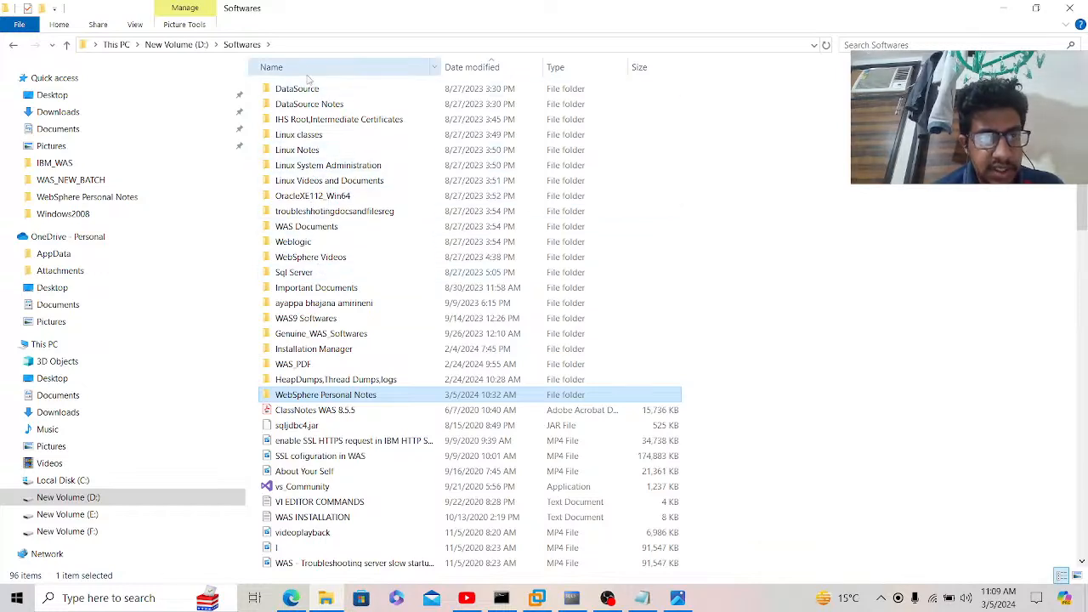
click(310, 105)
double_click(311, 105)
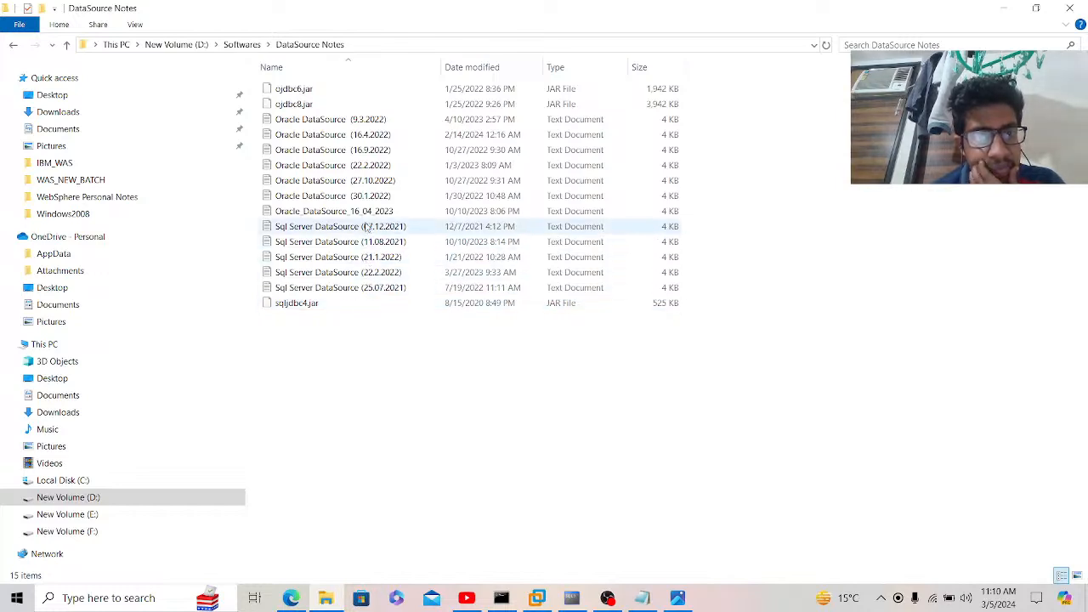
double_click(340, 180)
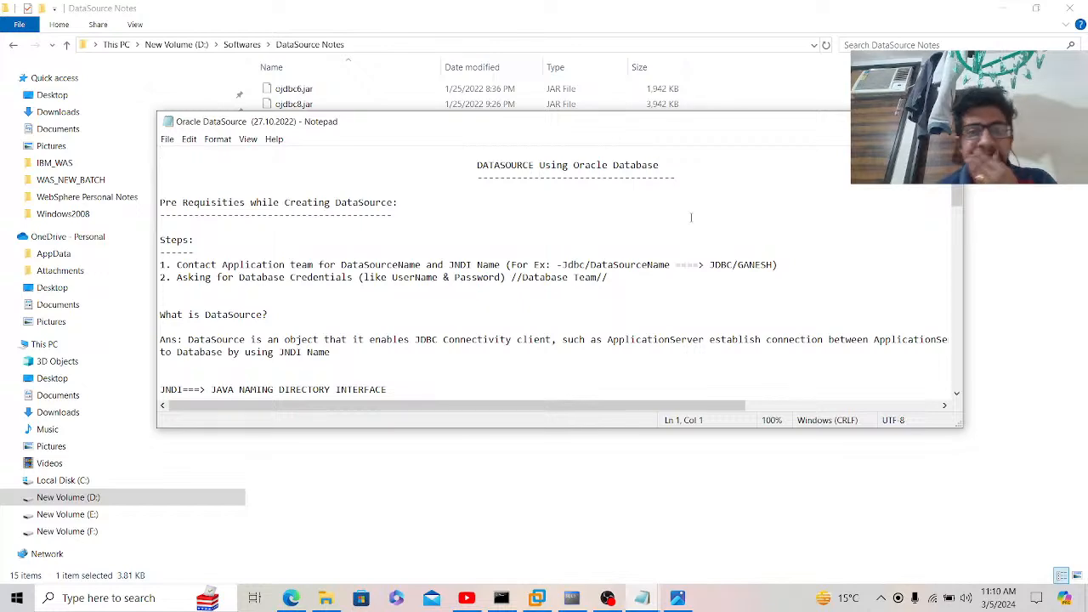
Step: Maximize the Oracle DataSource notes at 140% zoom and review the JDBC/GANESH JNDI example
click(911, 122)
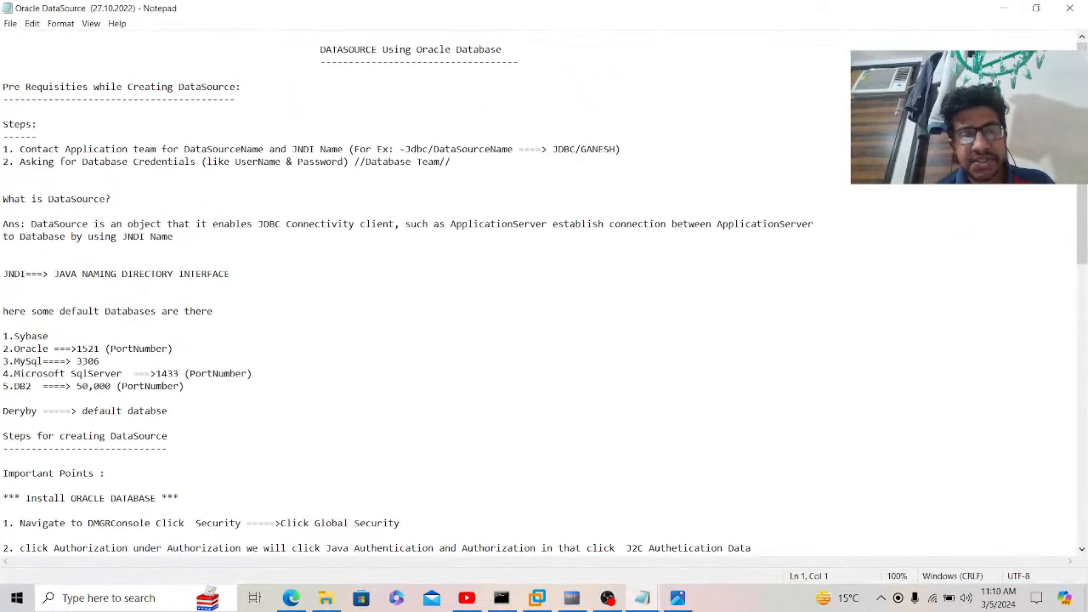
scroll(532, 232, up, 4)
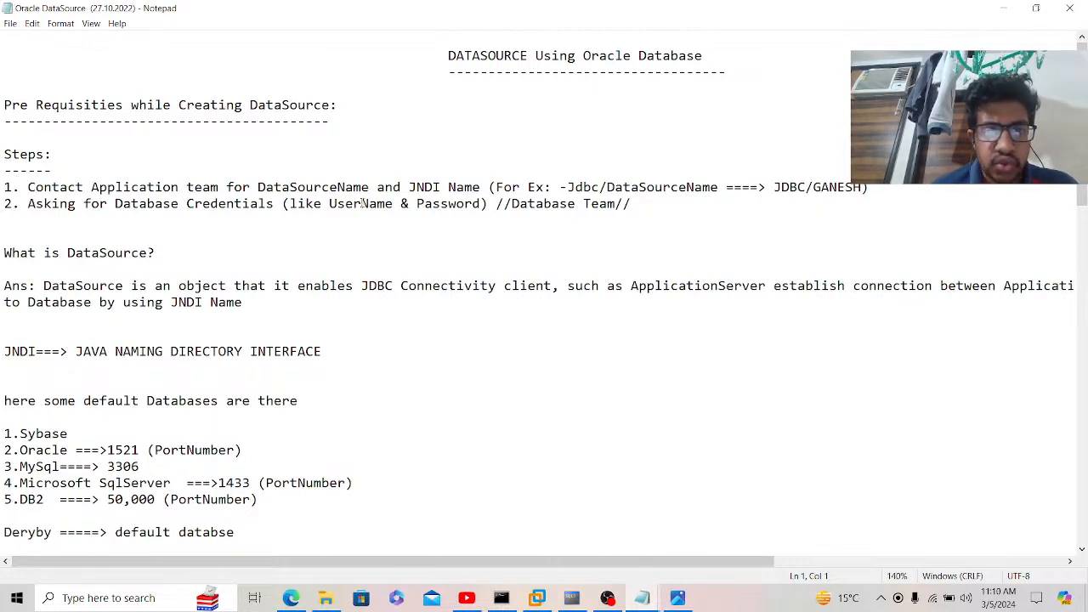
click(567, 187)
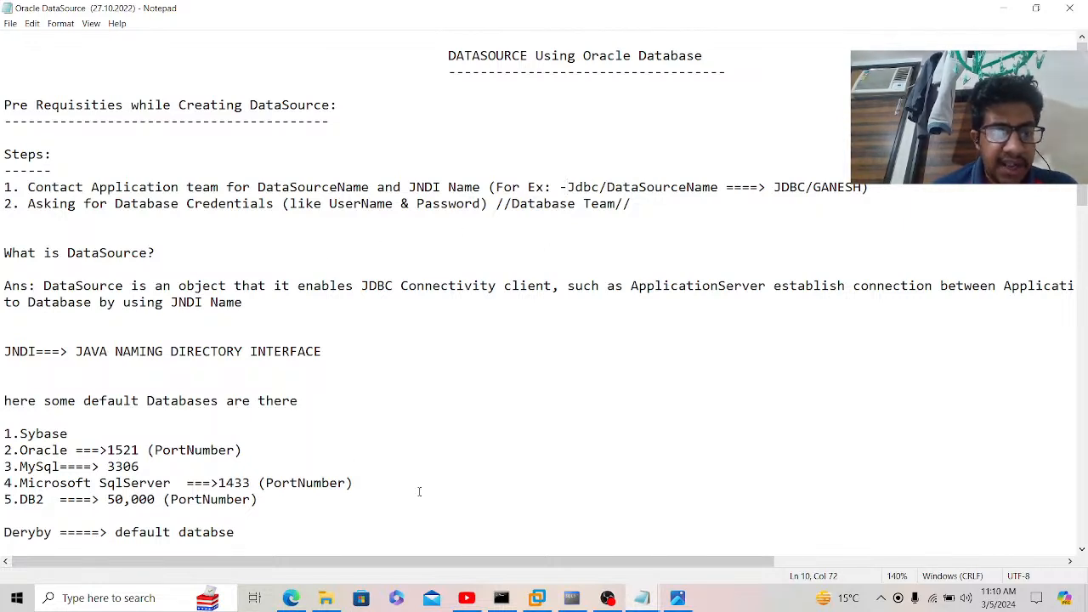
click(567, 600)
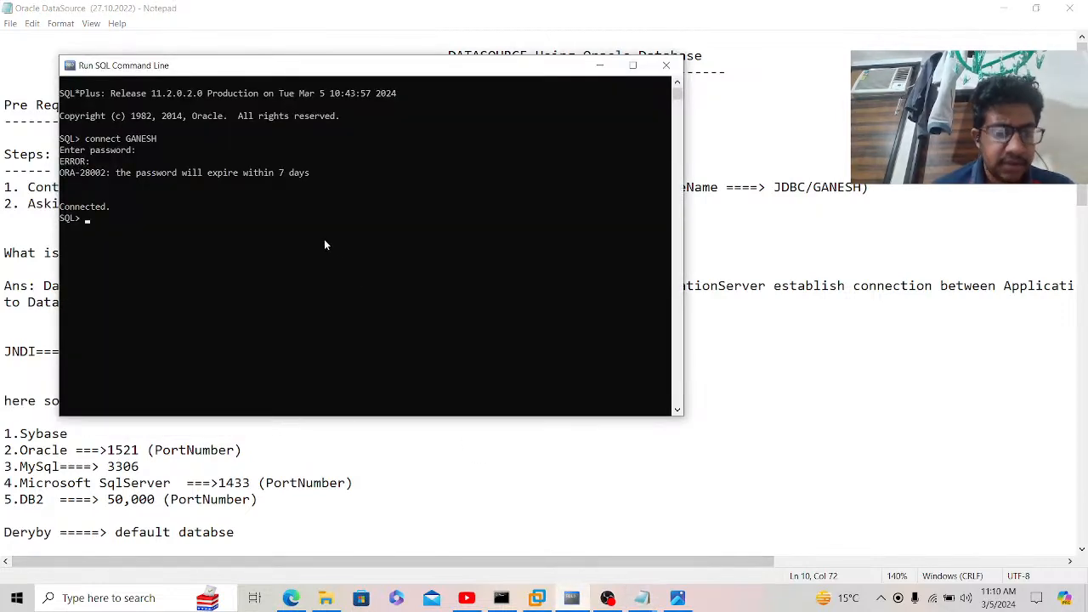
Step: Disconnect SQL*Plus and log back in as the GANESH user
text(disconnect)
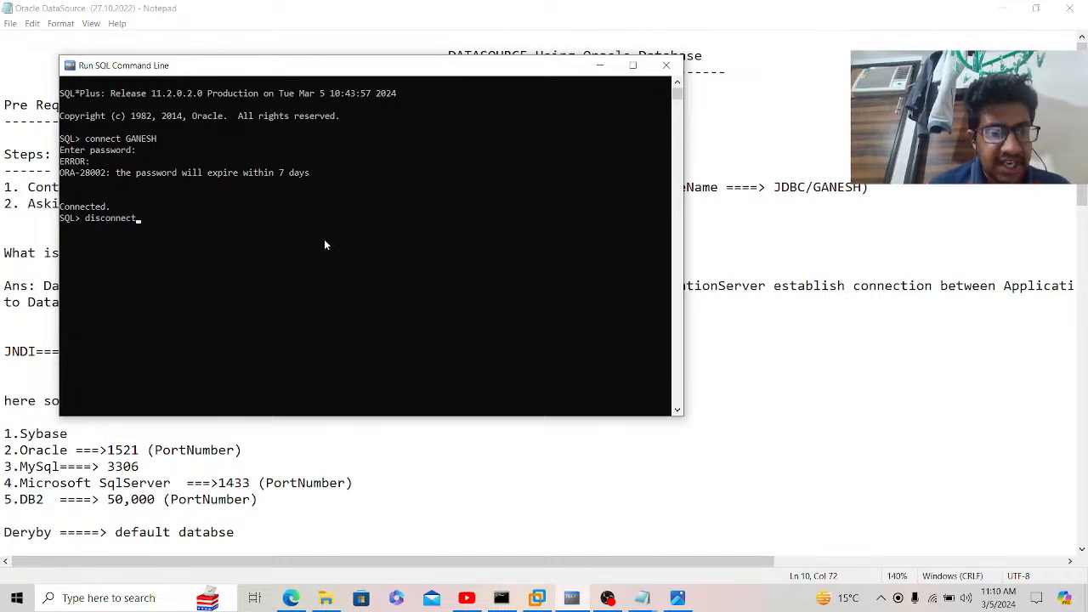
key(Return)
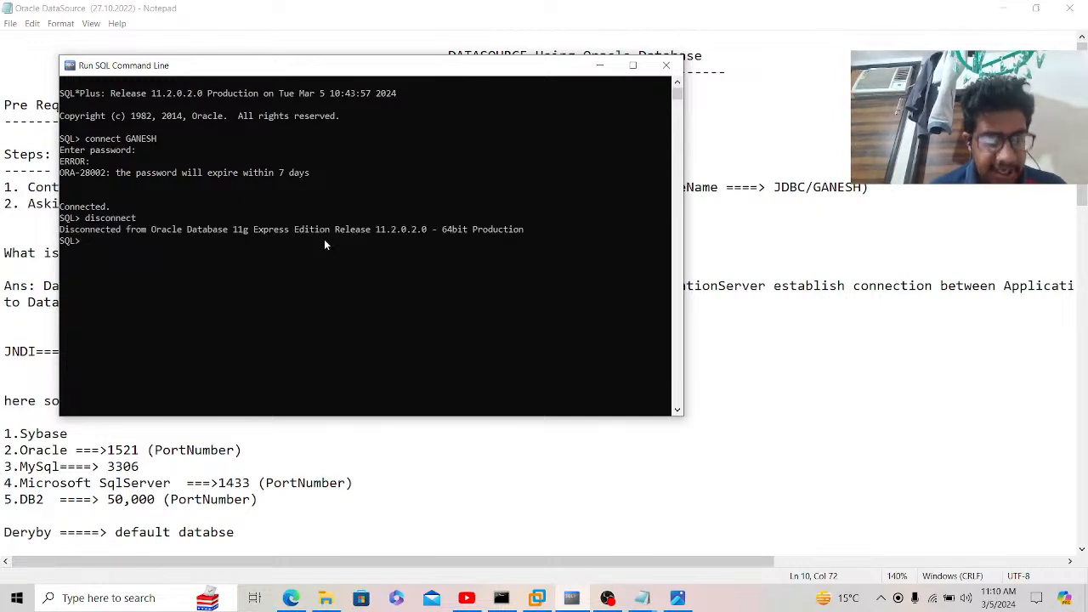
text(connect)
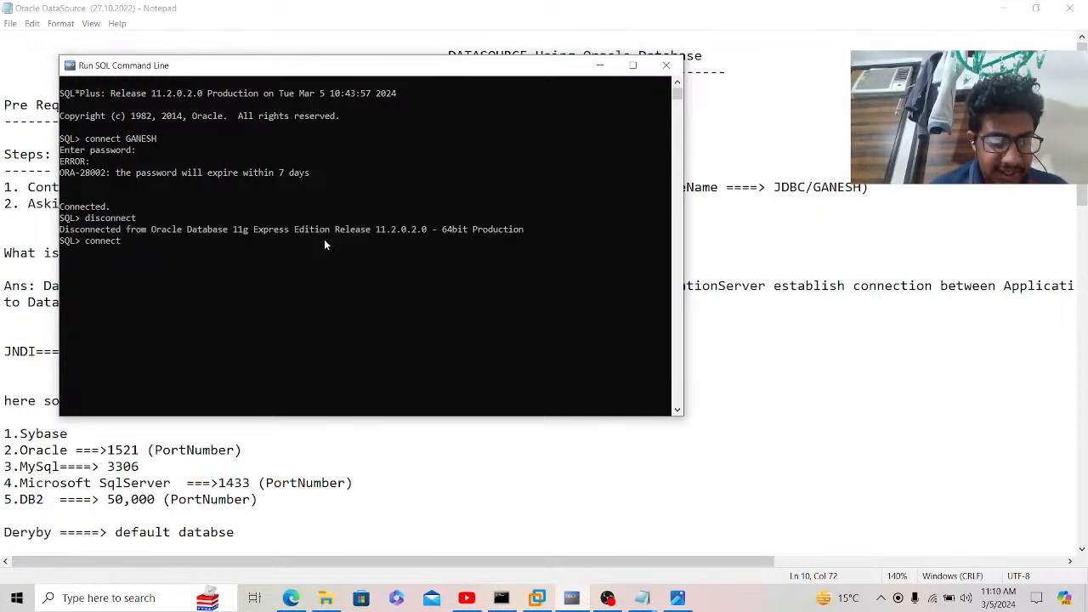
text( GANESH)
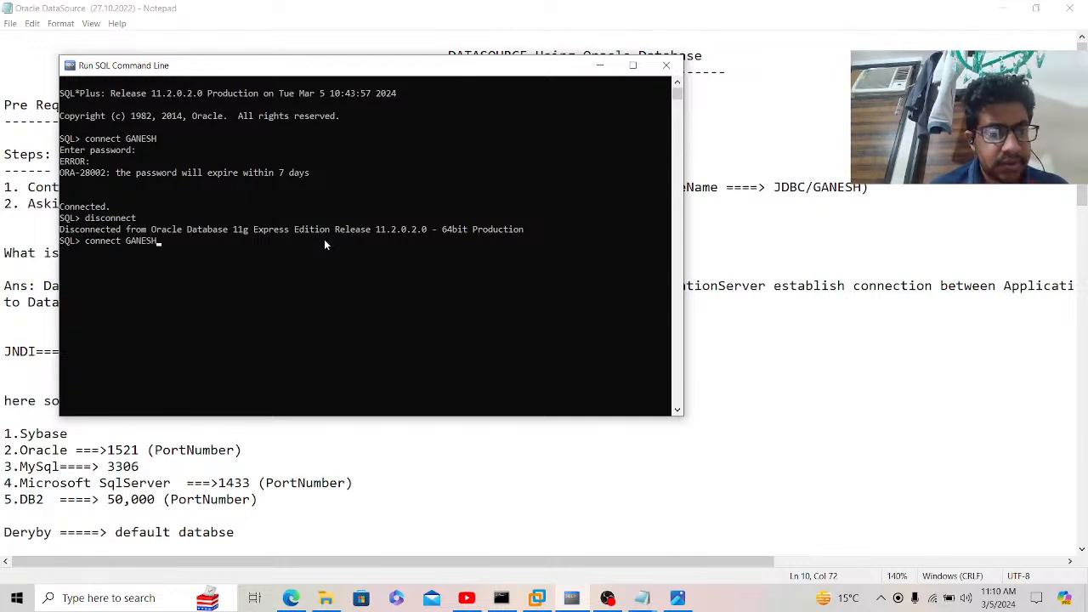
key(Return)
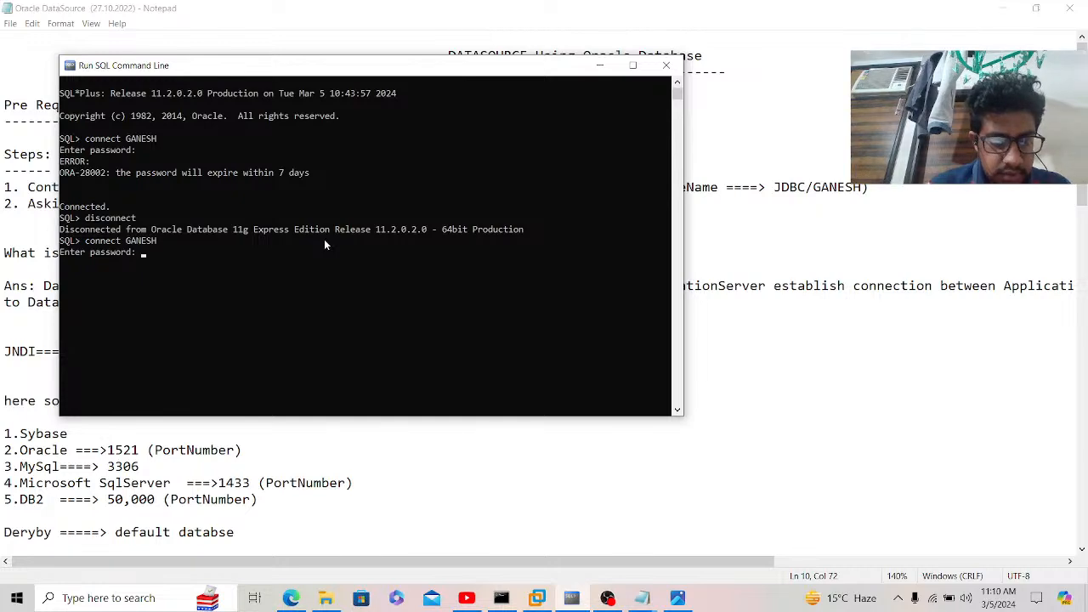
key(Return)
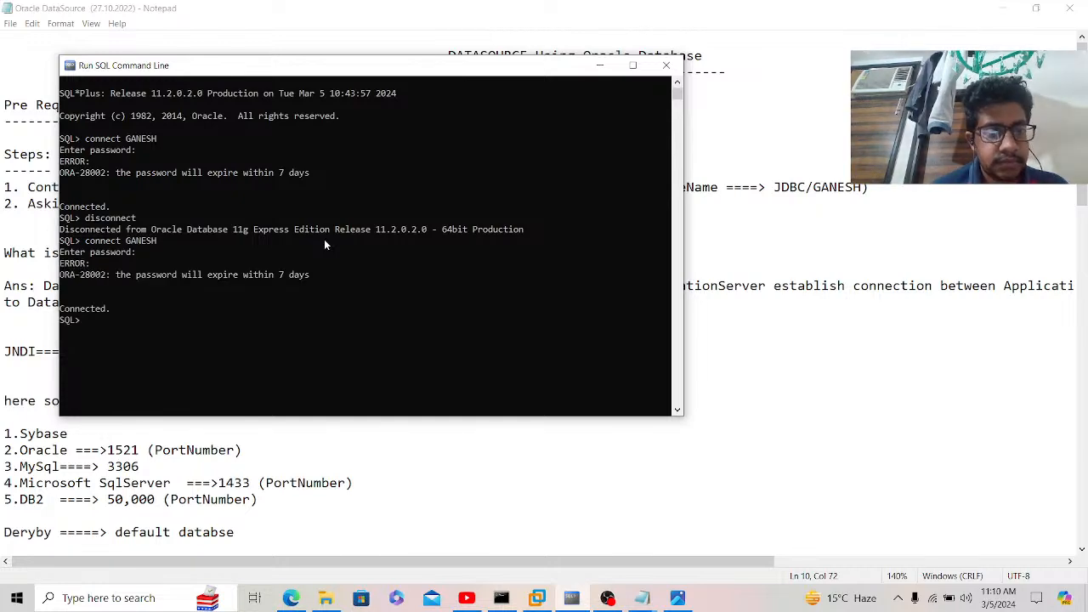
scroll(324, 244, up, 2)
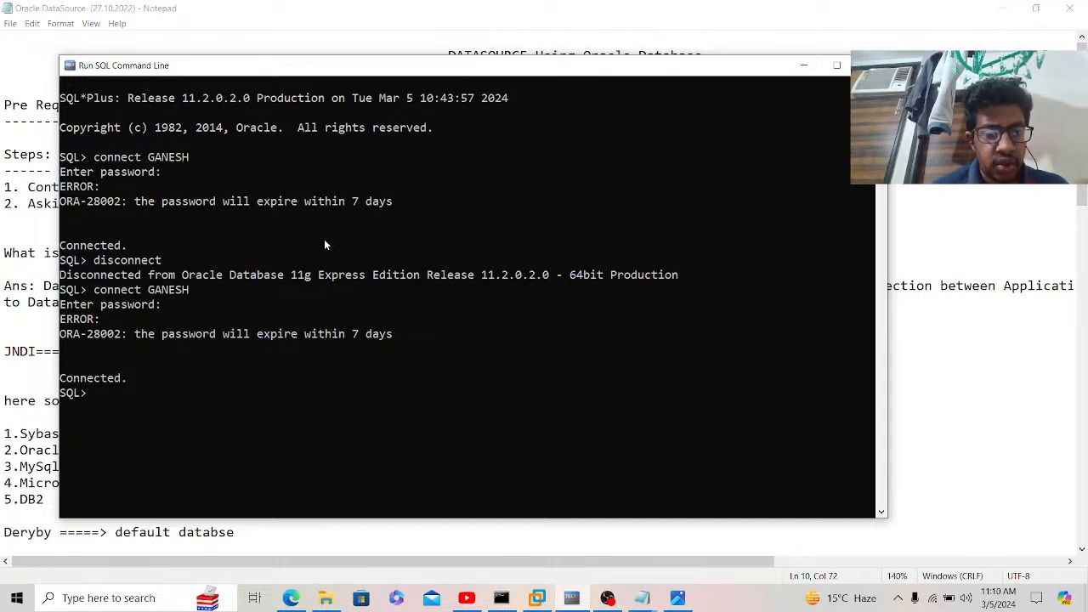
Step: Connect as SYSTEM with its password and minimize the SQL command line
text(connec)
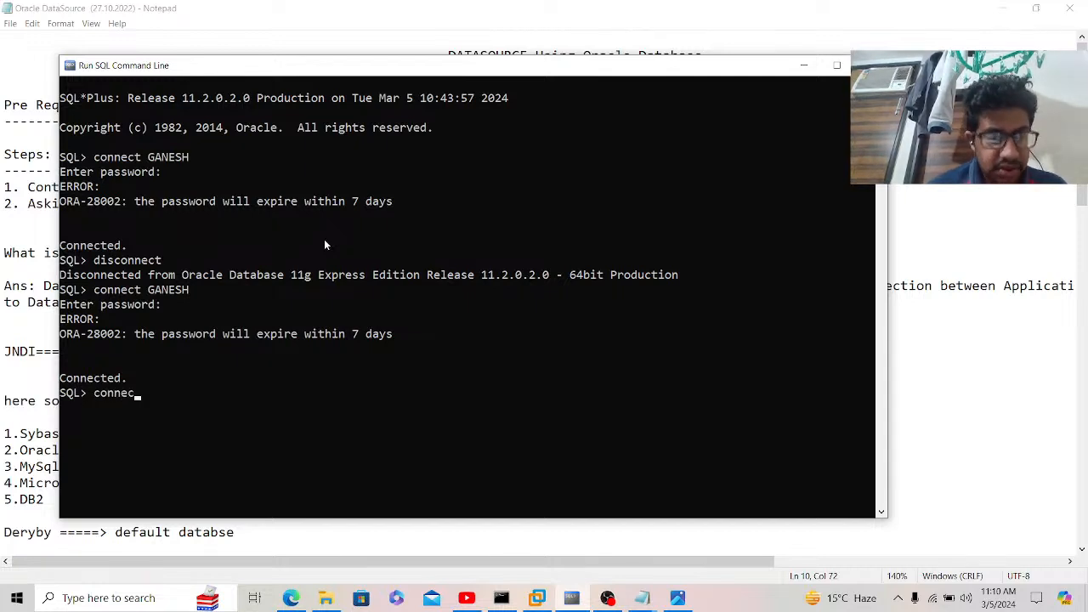
text(t SYSTEM)
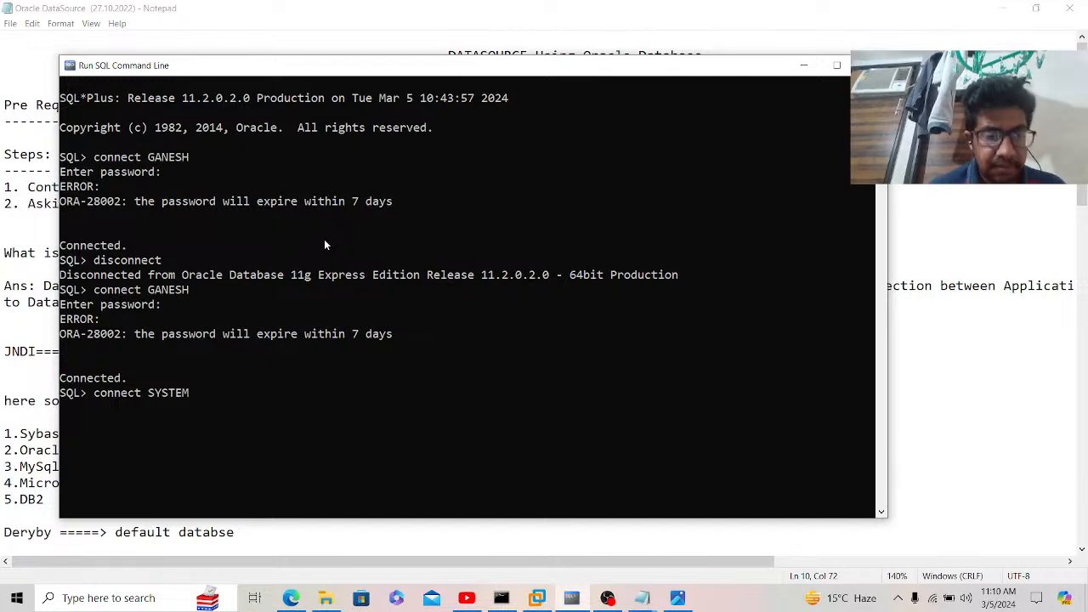
key(Return)
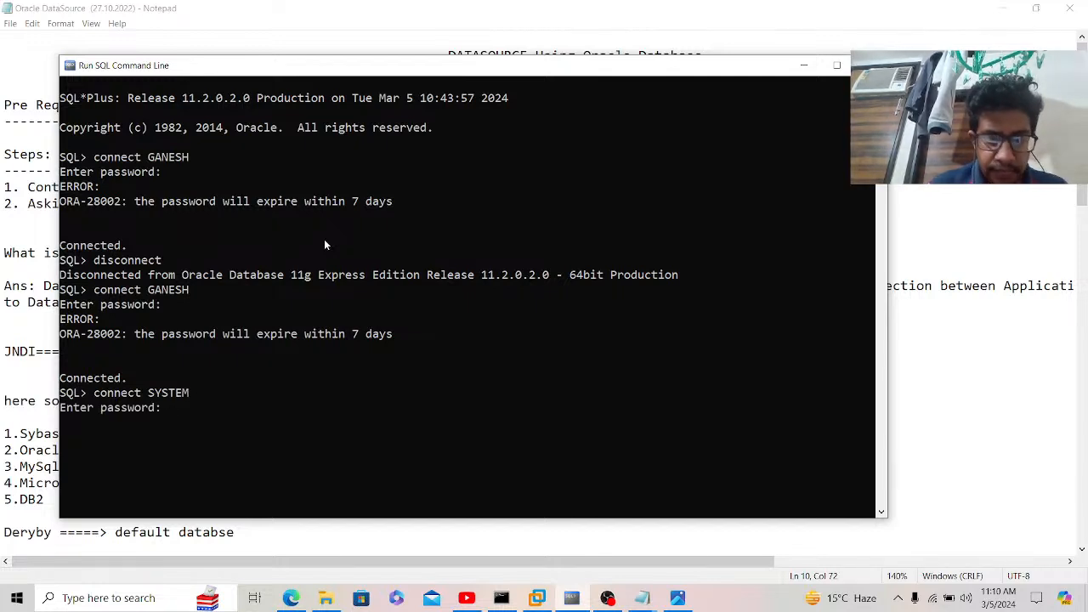
key(Return)
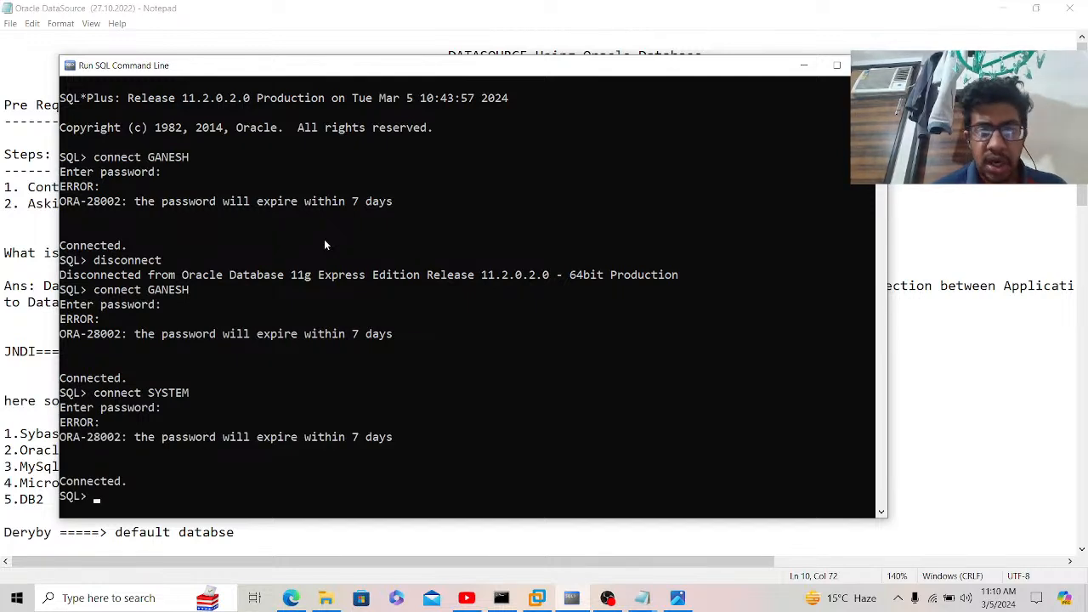
click(803, 66)
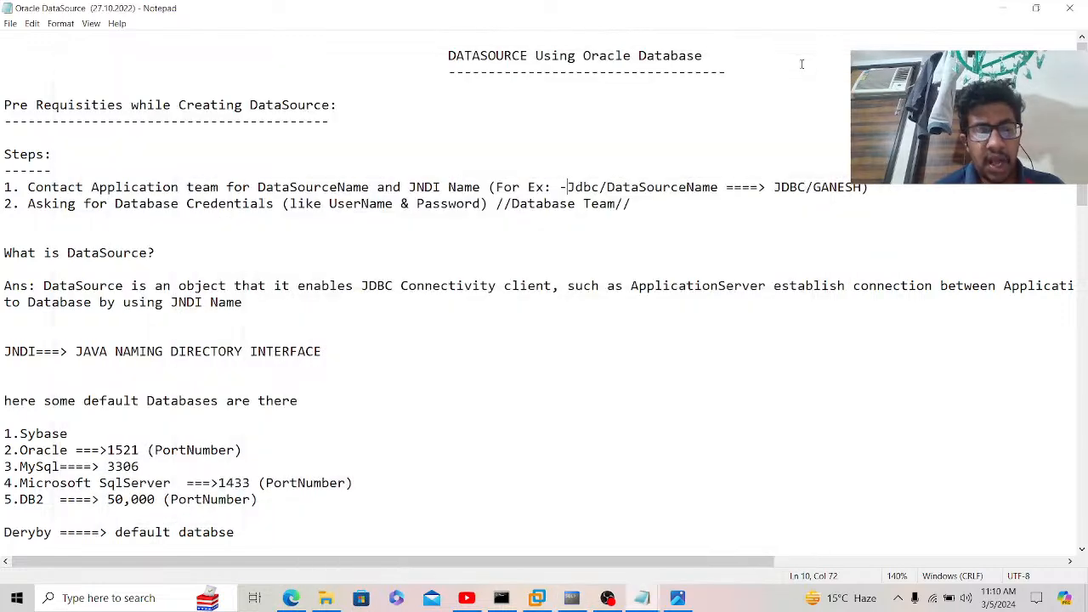
Step: Launch SQL Server 2014 Management Studio from a Start menu search for 'sql'
click(115, 598)
text(sql)
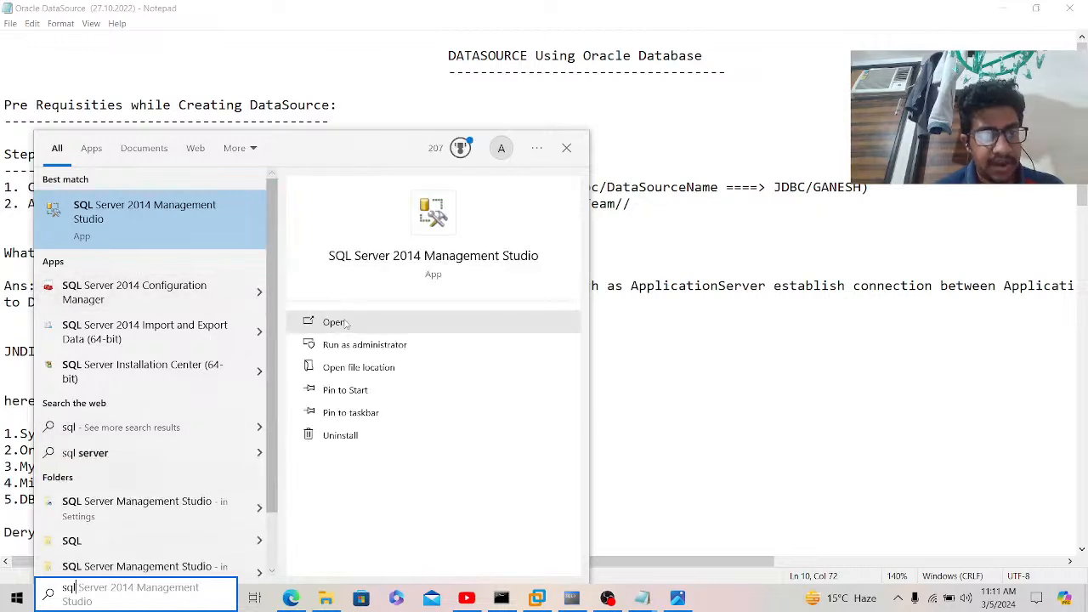
click(344, 323)
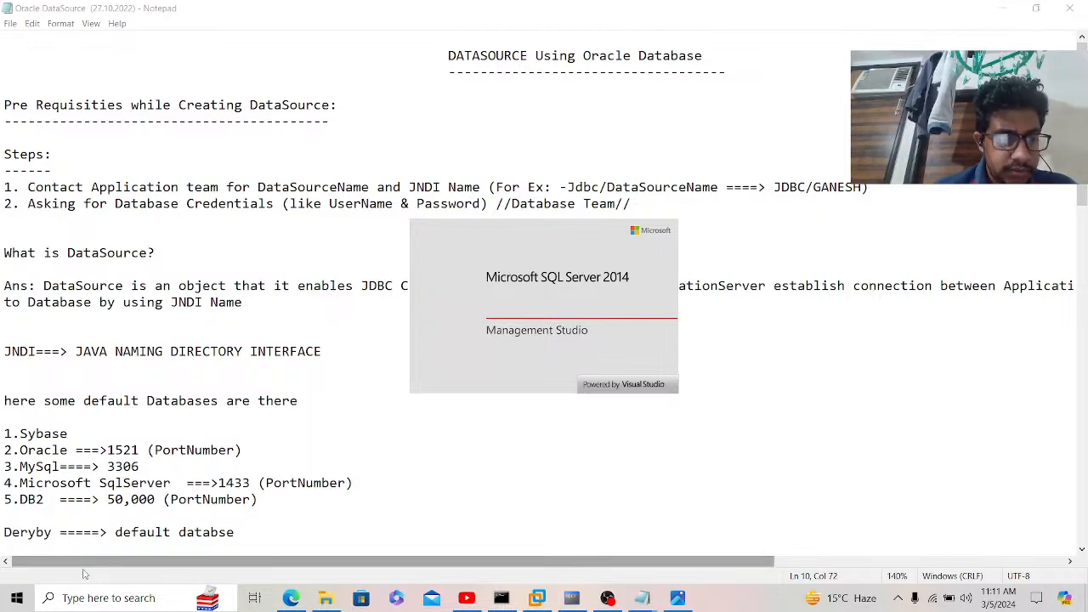
Step: Launch SQL Server 2014 Configuration Manager from the Microsoft SQL Server 2014 folder with admin rights
click(17, 597)
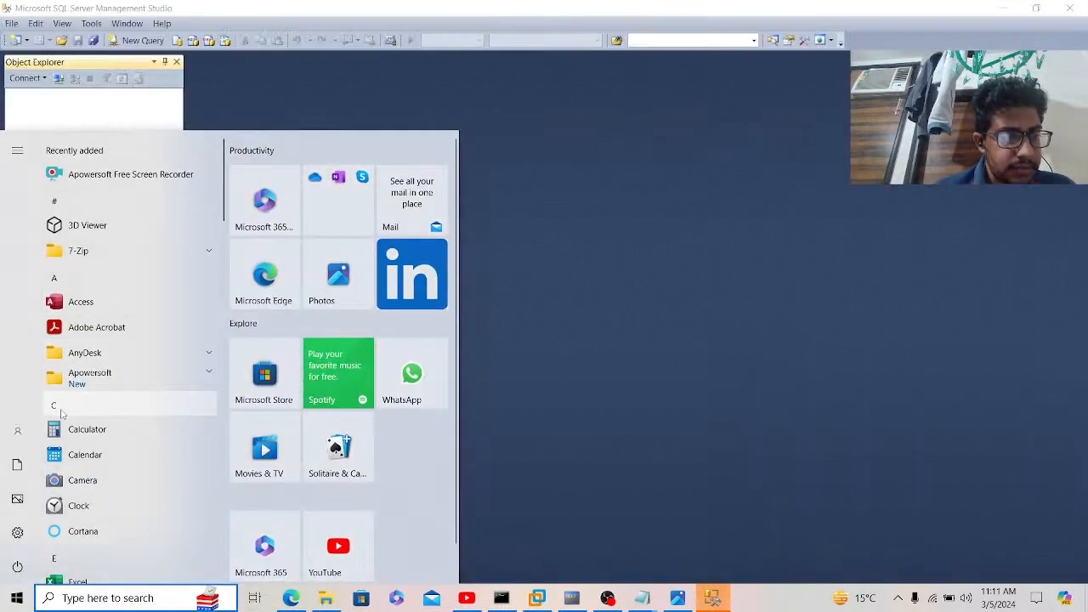
click(59, 407)
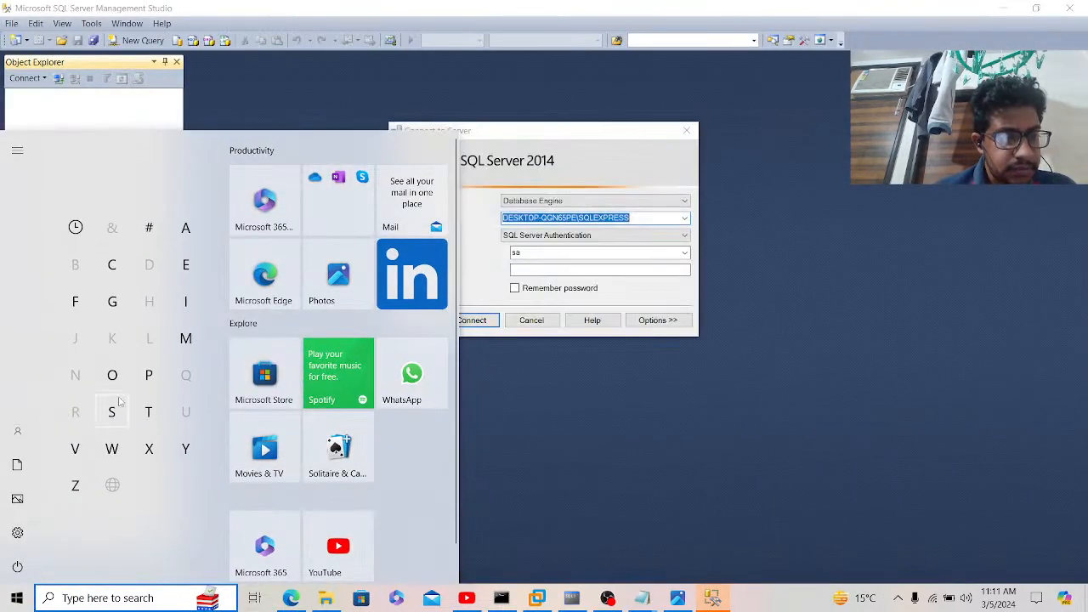
click(186, 339)
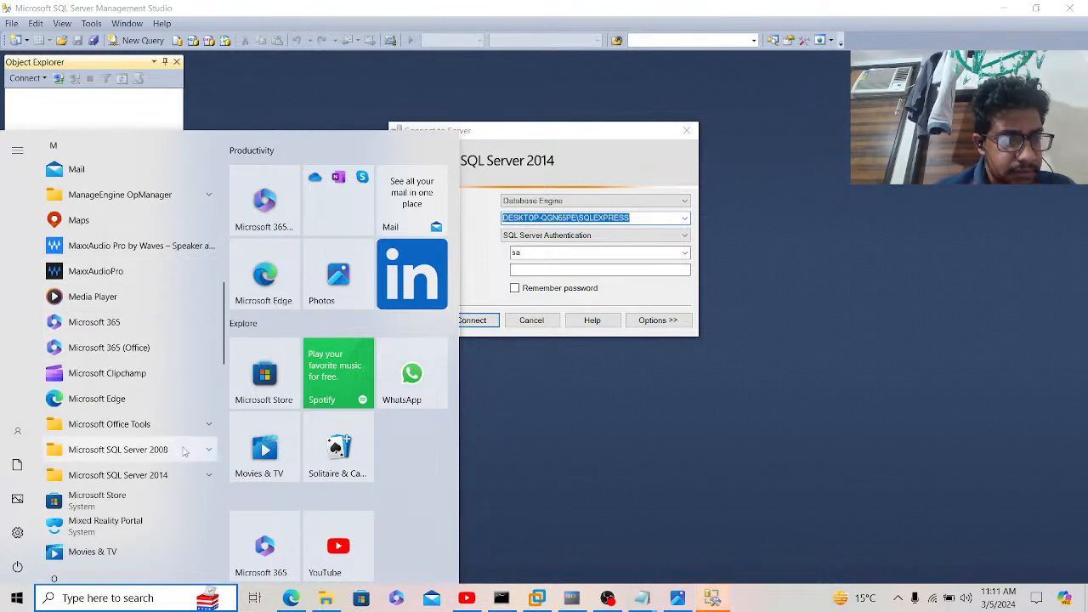
click(205, 476)
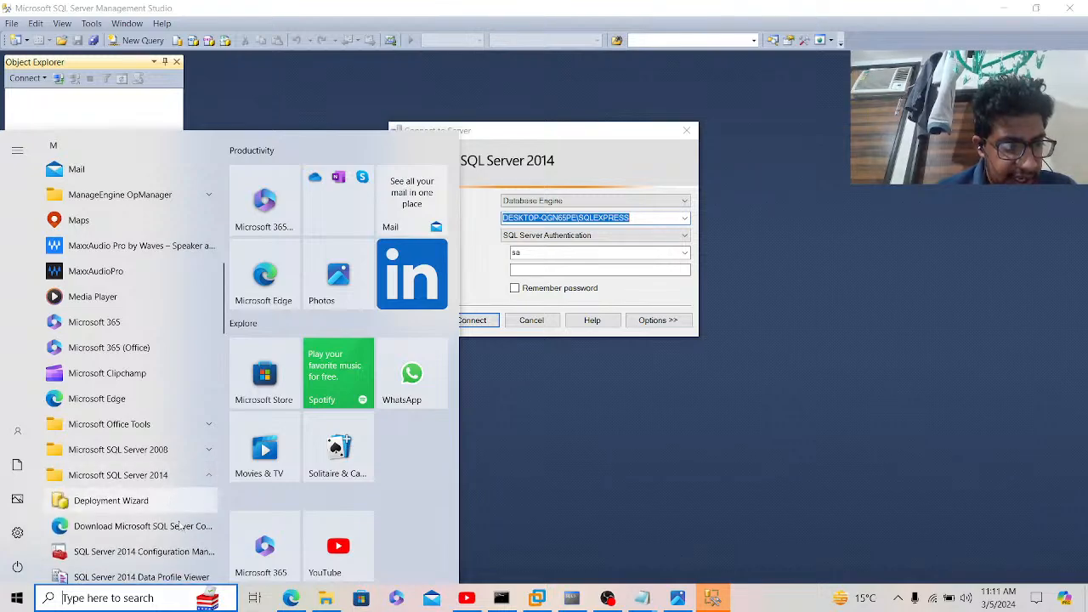
click(169, 558)
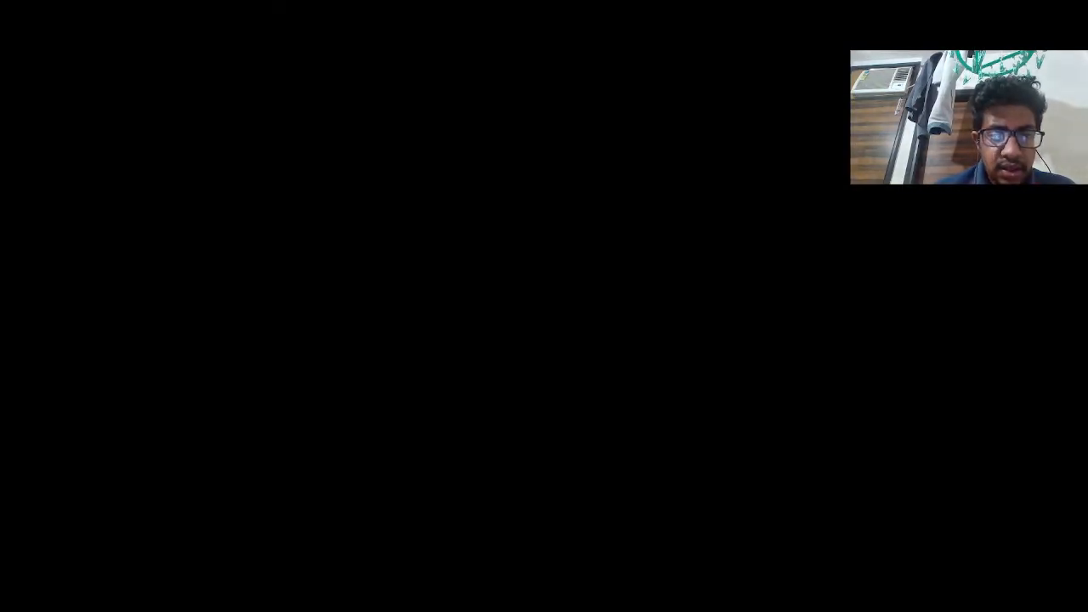
click(441, 392)
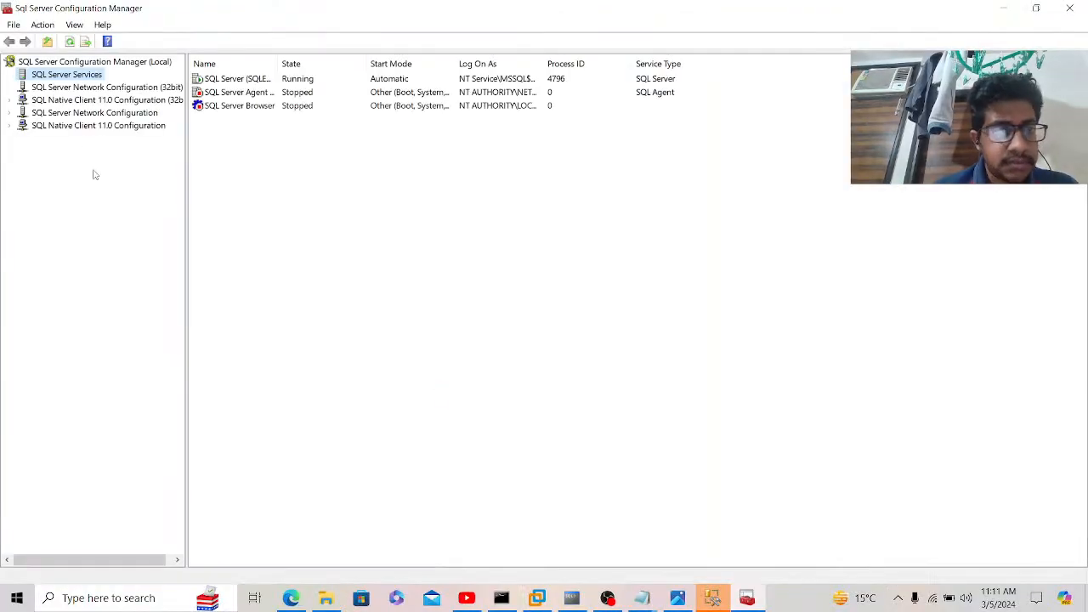
Step: Review the SQL Native Client 11.0 TCP/IP and Named Pipes protocol settings without changes
click(110, 125)
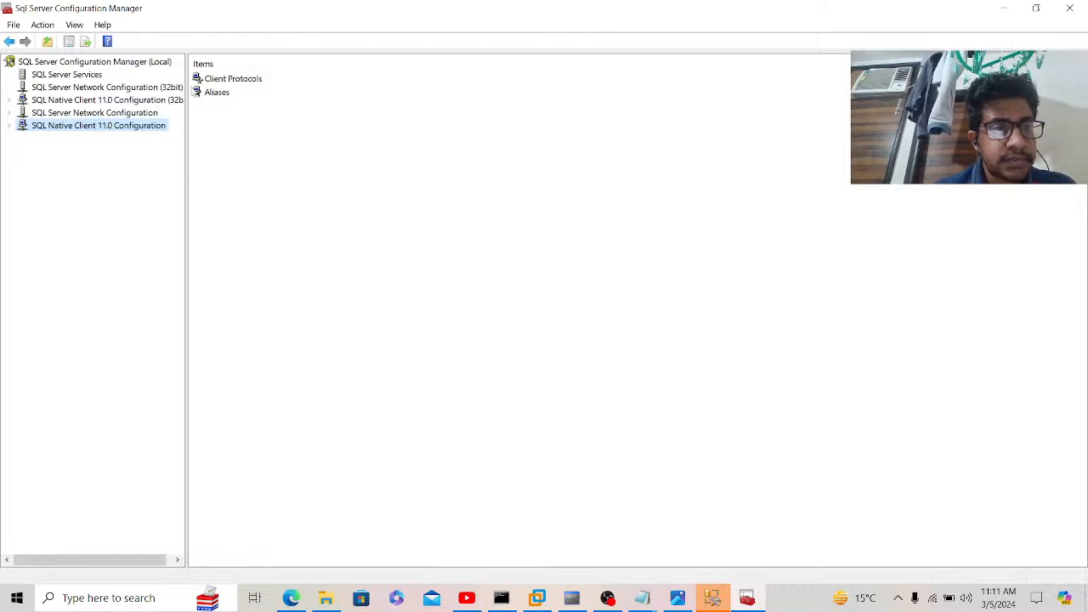
double_click(222, 82)
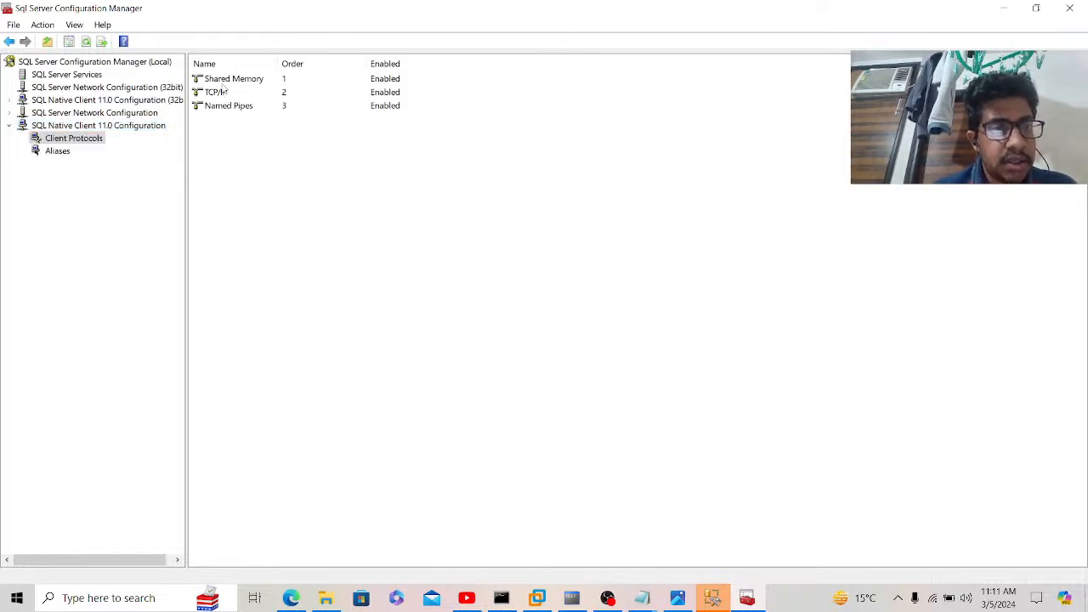
double_click(225, 92)
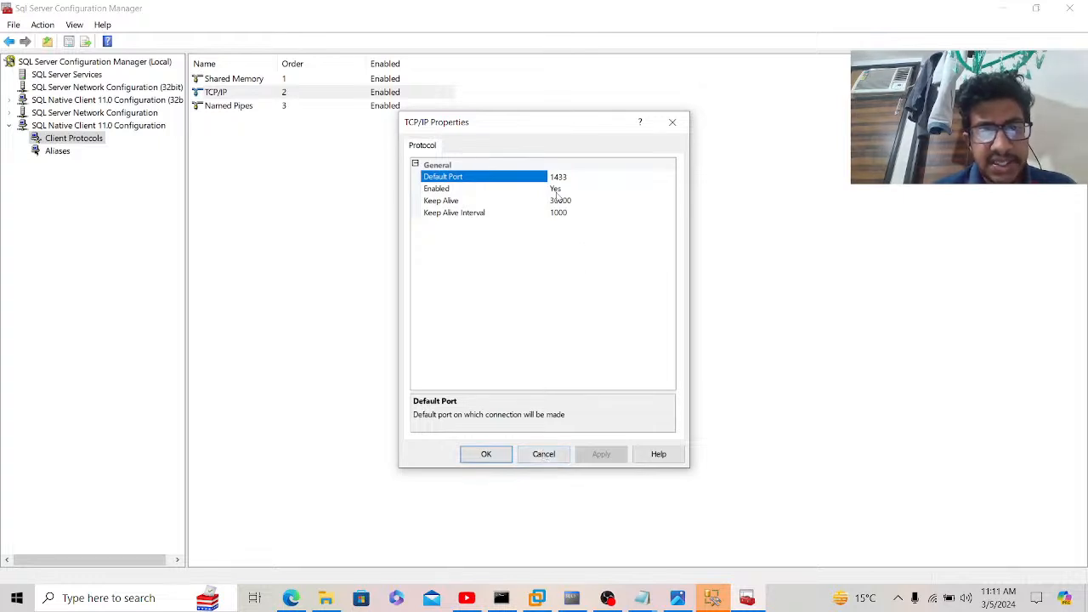
click(541, 454)
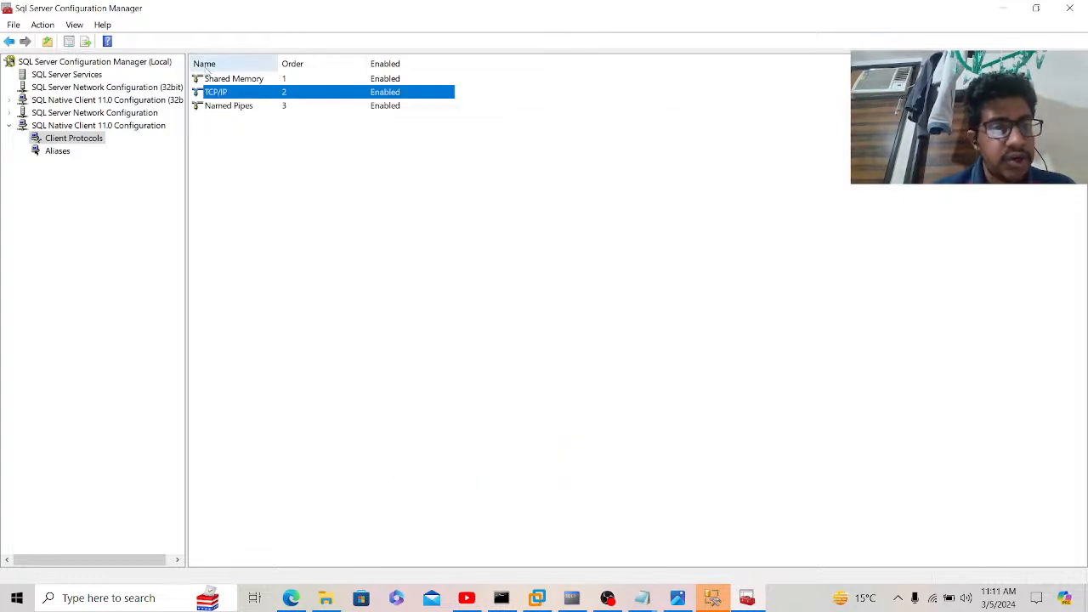
double_click(226, 107)
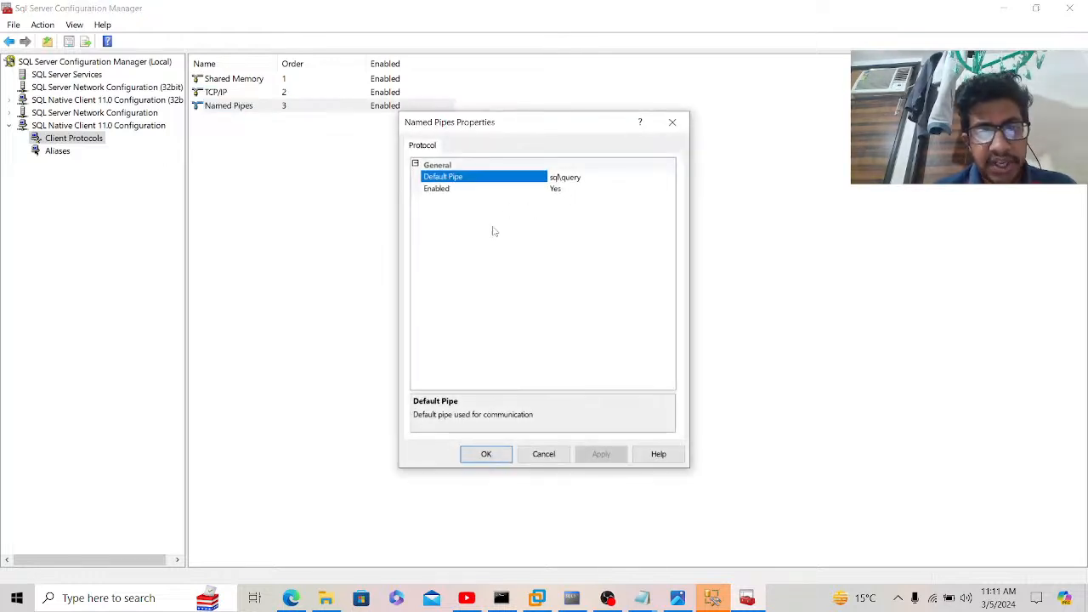
click(544, 454)
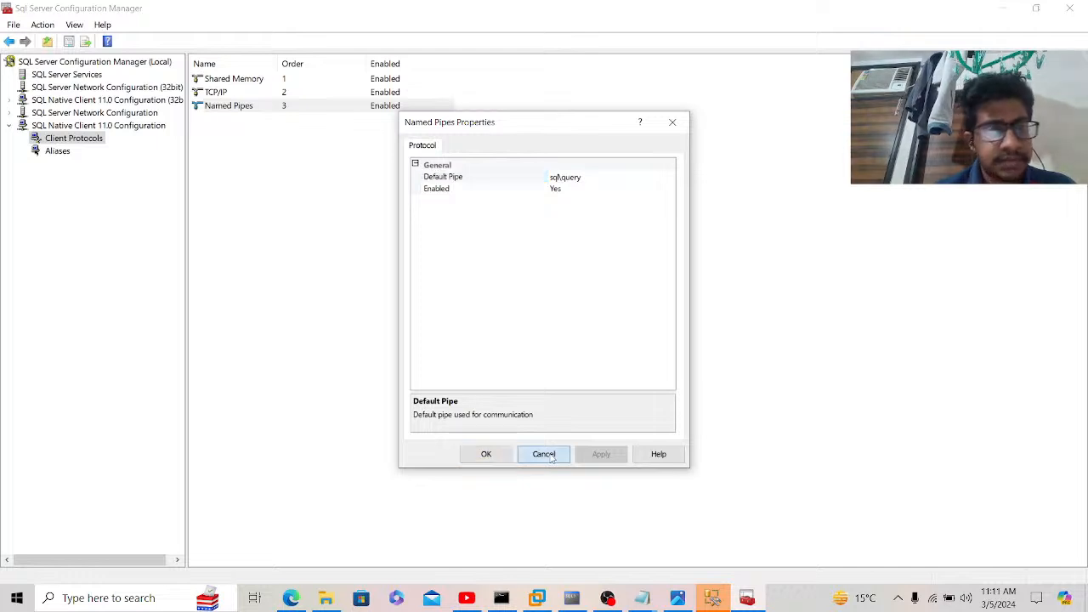
Step: Browse the 32-bit client aliases and protocols, viewing Shared Memory settings unchanged
click(89, 88)
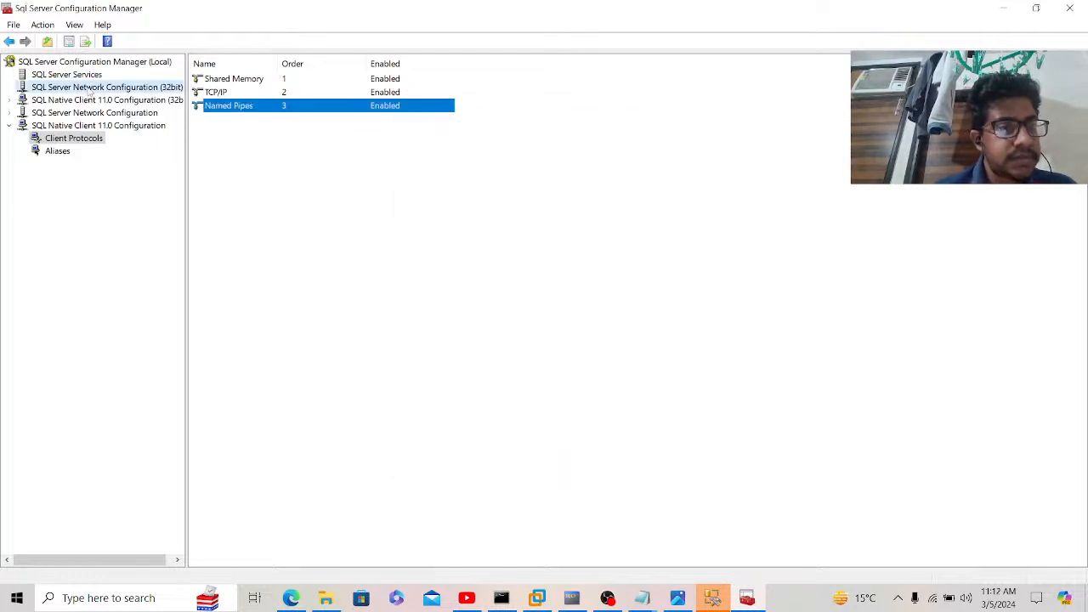
click(90, 101)
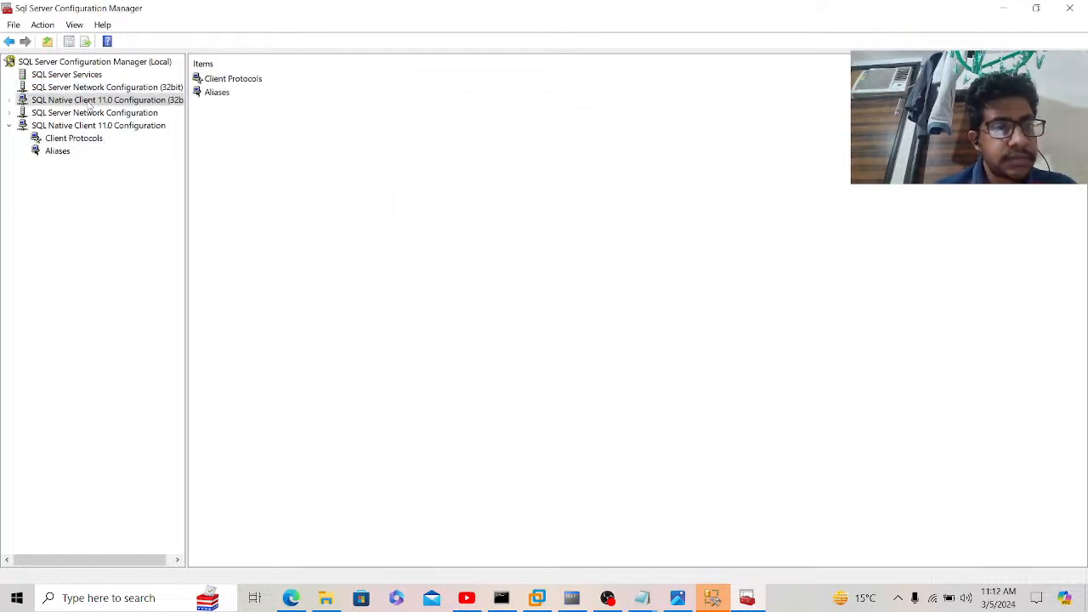
double_click(216, 91)
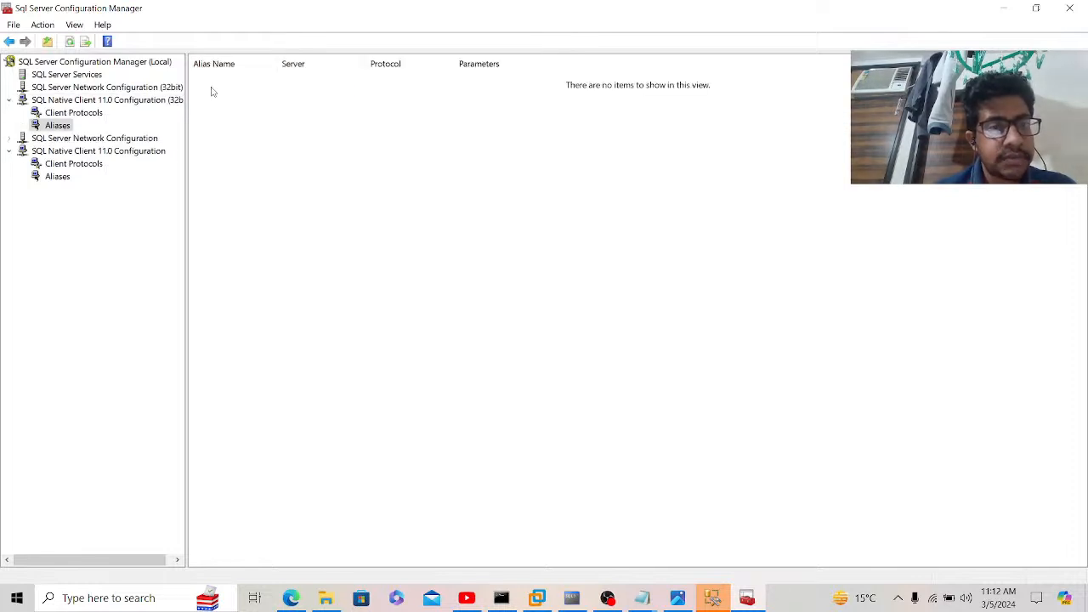
click(74, 114)
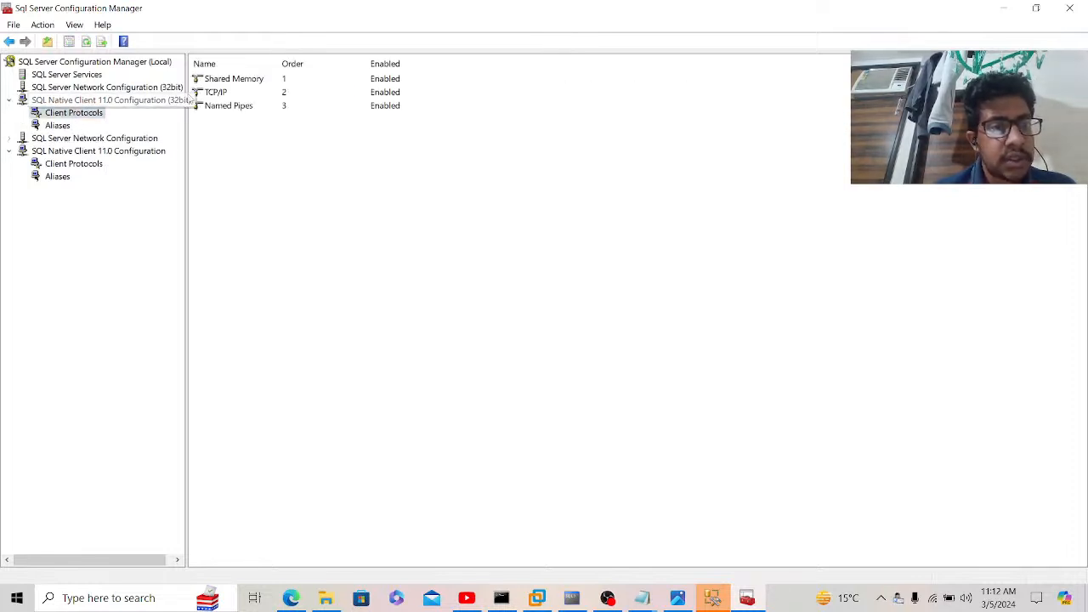
double_click(246, 82)
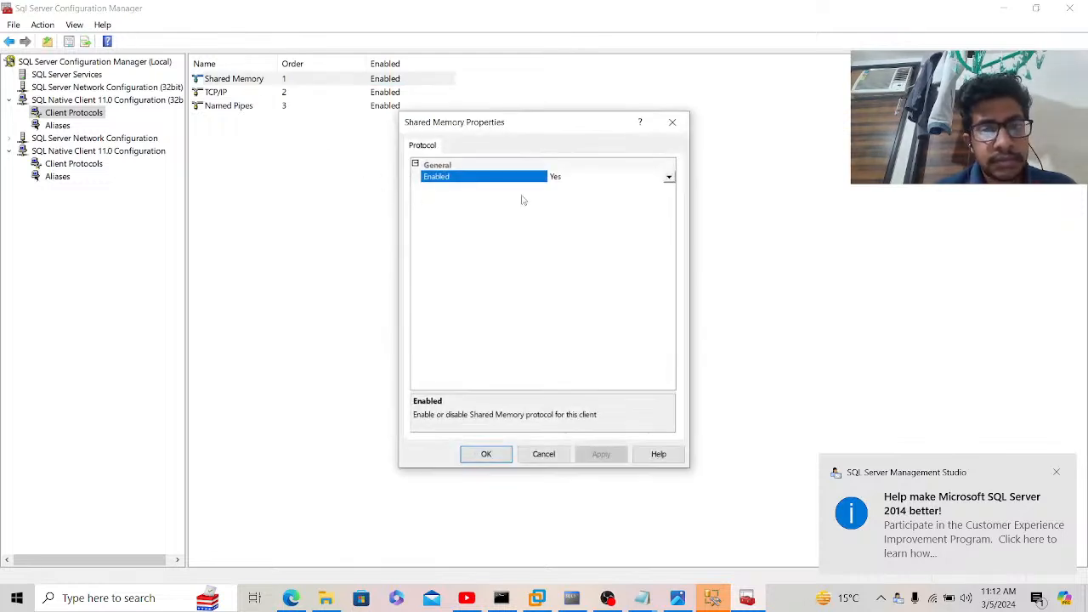
click(544, 455)
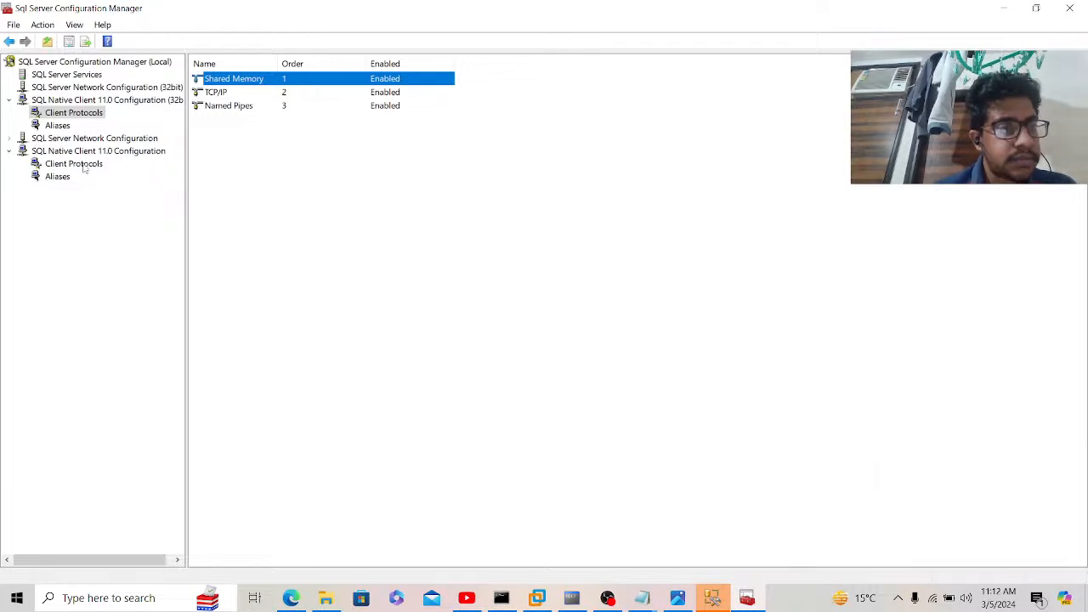
click(77, 75)
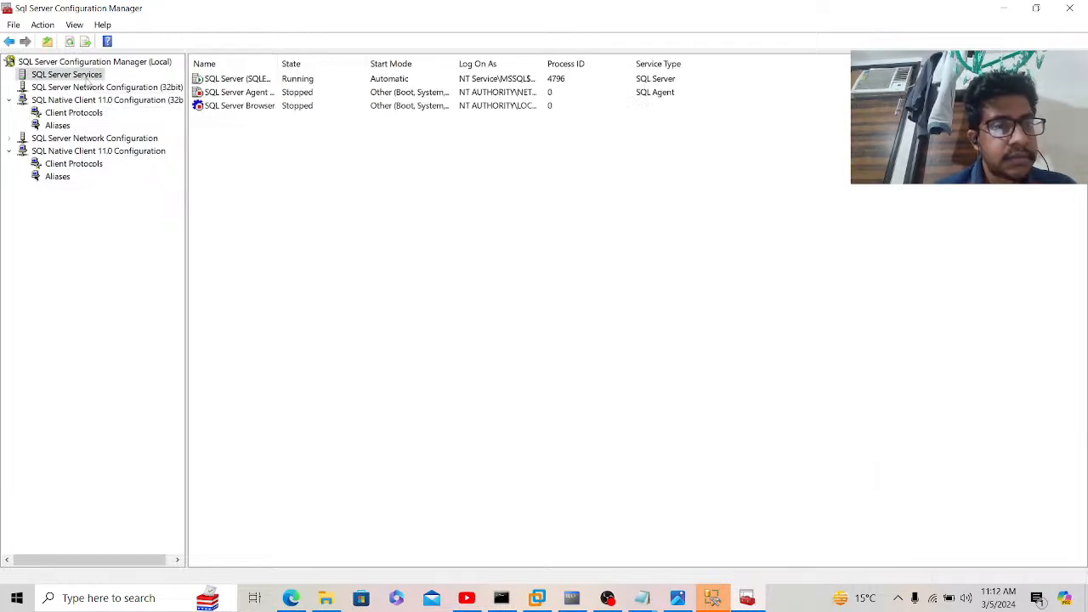
click(87, 89)
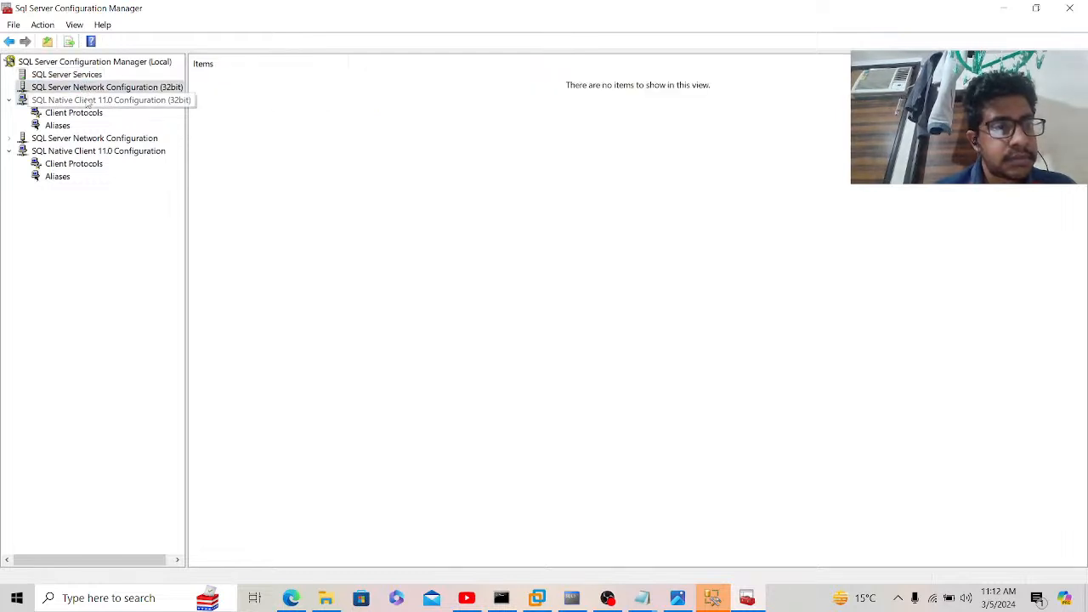
double_click(87, 101)
double_click(228, 93)
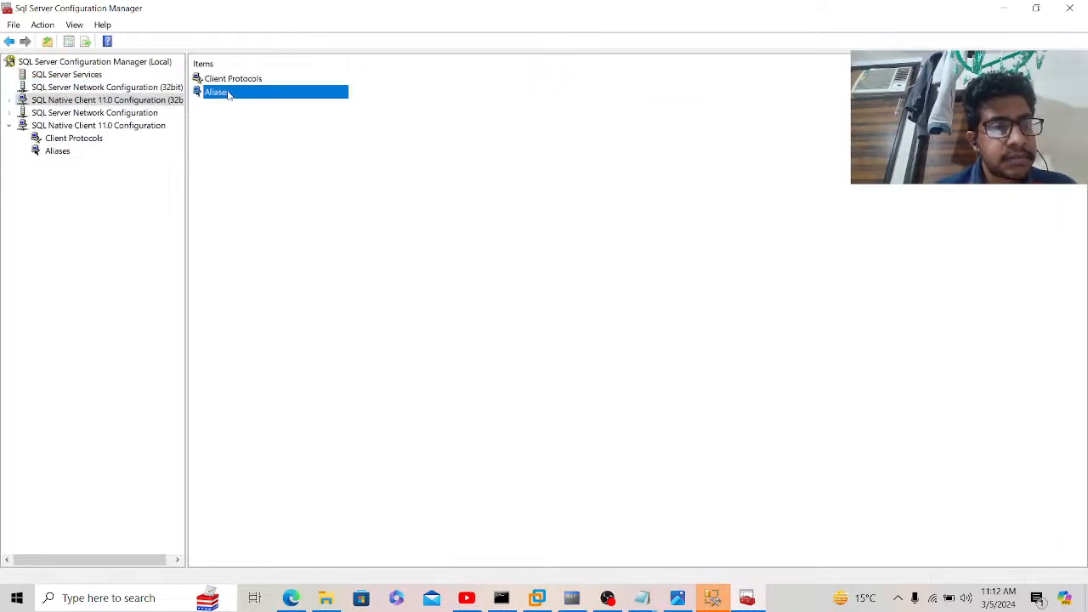
Step: Check SQLEXPRESS TCP/IP addresses: IPAll dynamic port 51259 and TCP port 1433, without saving
double_click(106, 139)
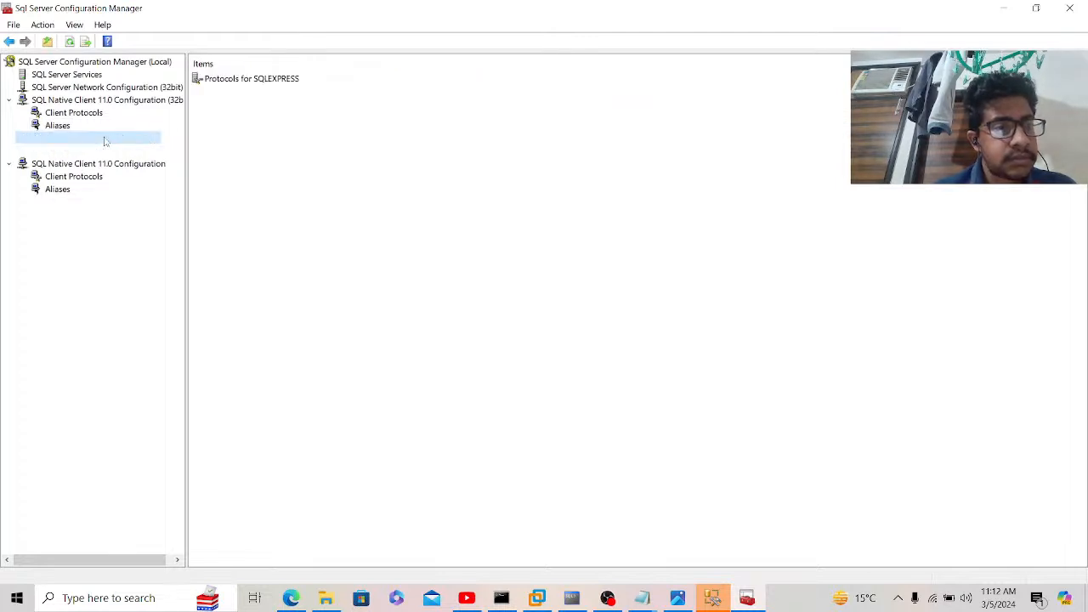
double_click(245, 79)
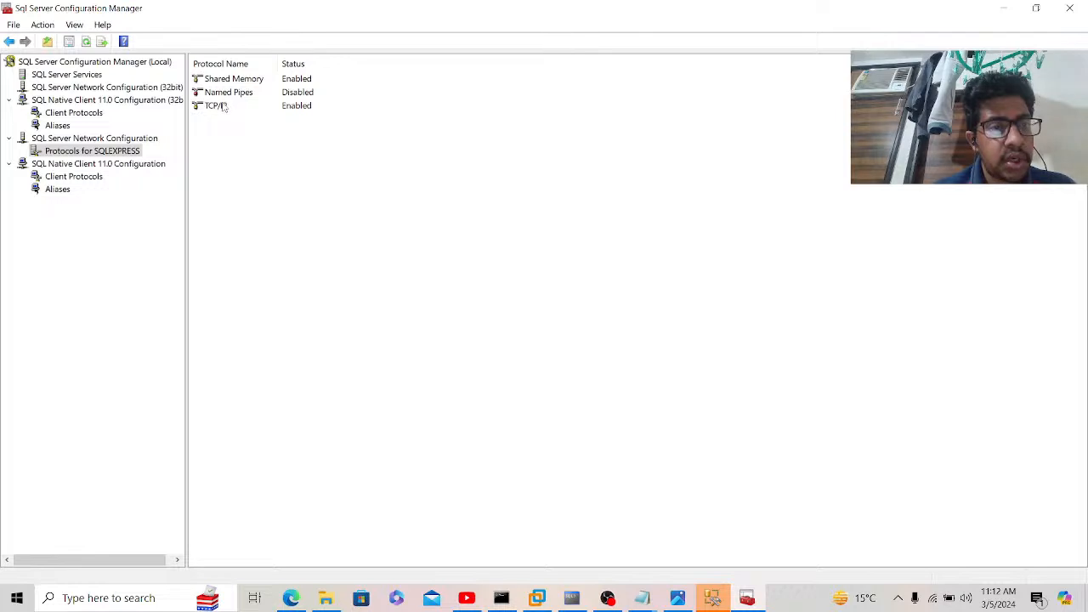
double_click(222, 107)
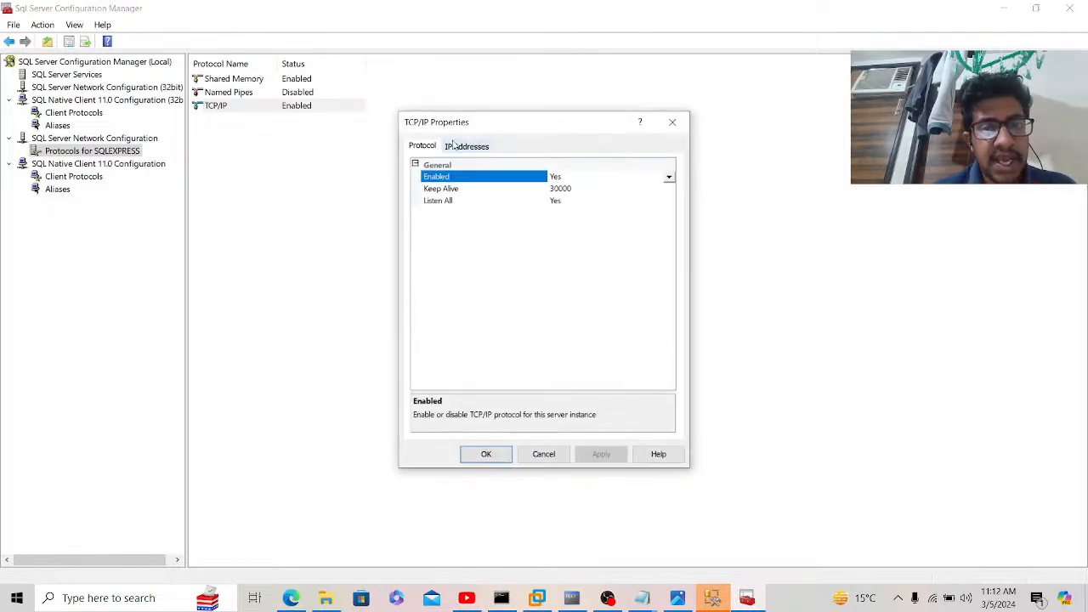
click(456, 145)
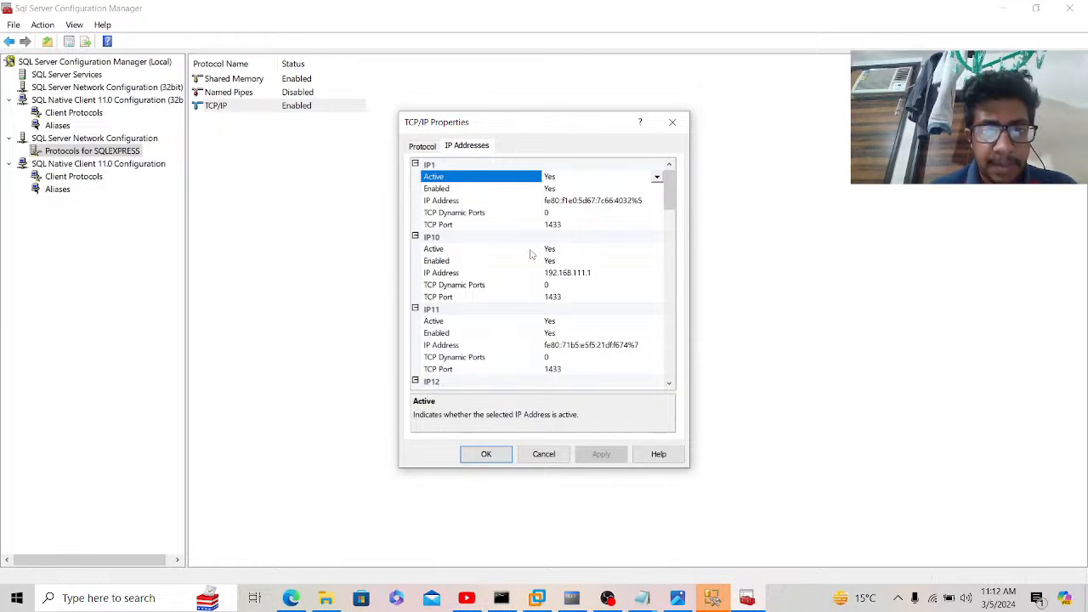
drag(670, 191, 678, 375)
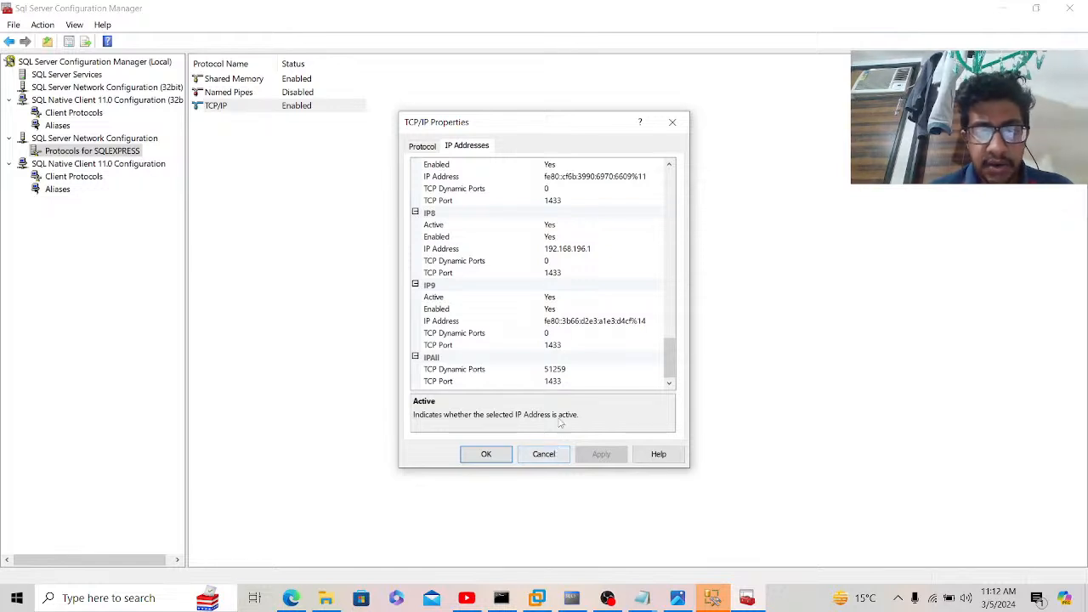
click(572, 372)
drag(572, 372, 560, 372)
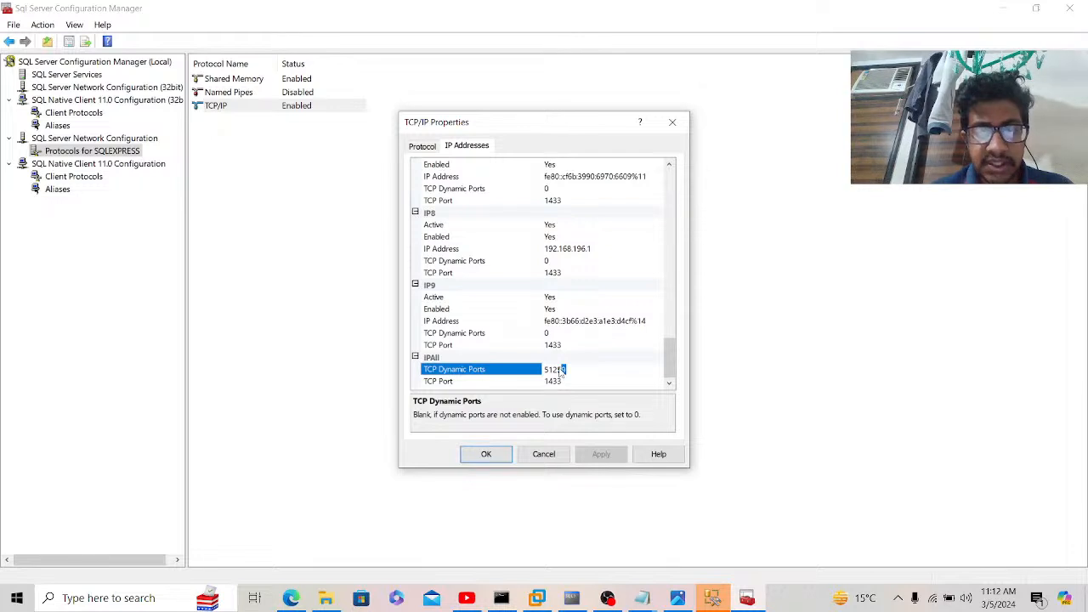
click(544, 454)
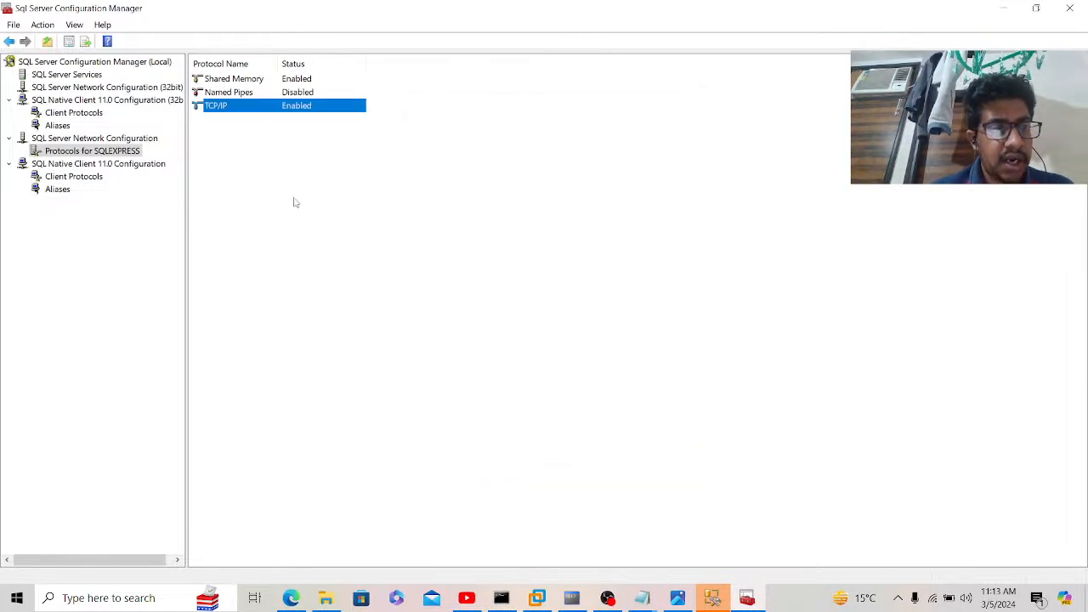
Step: Close Configuration Manager and log in to the SQLEXPRESS server in Management Studio
click(1070, 8)
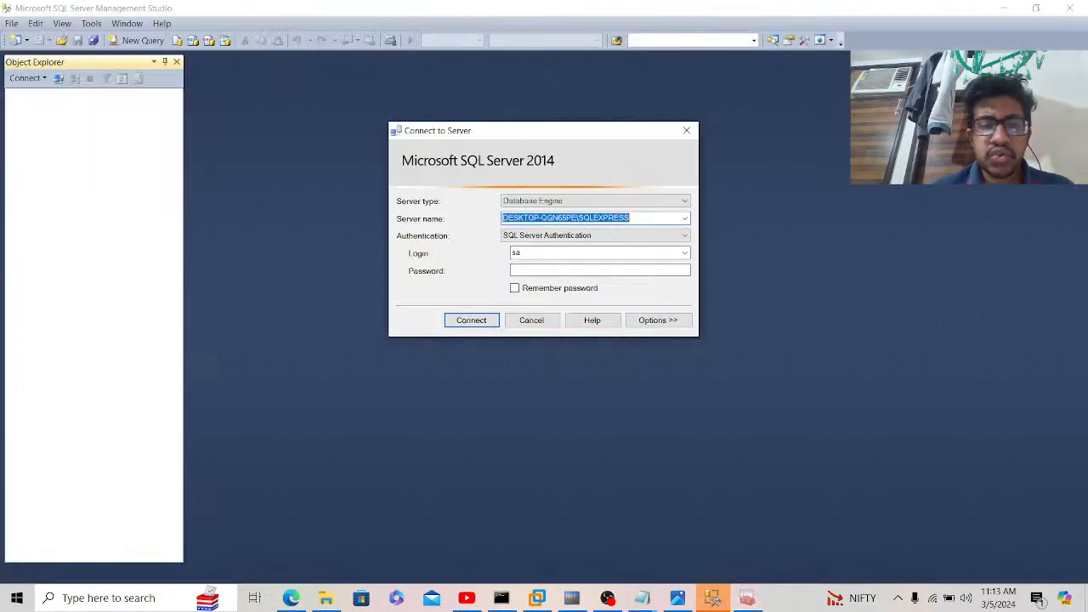
click(589, 269)
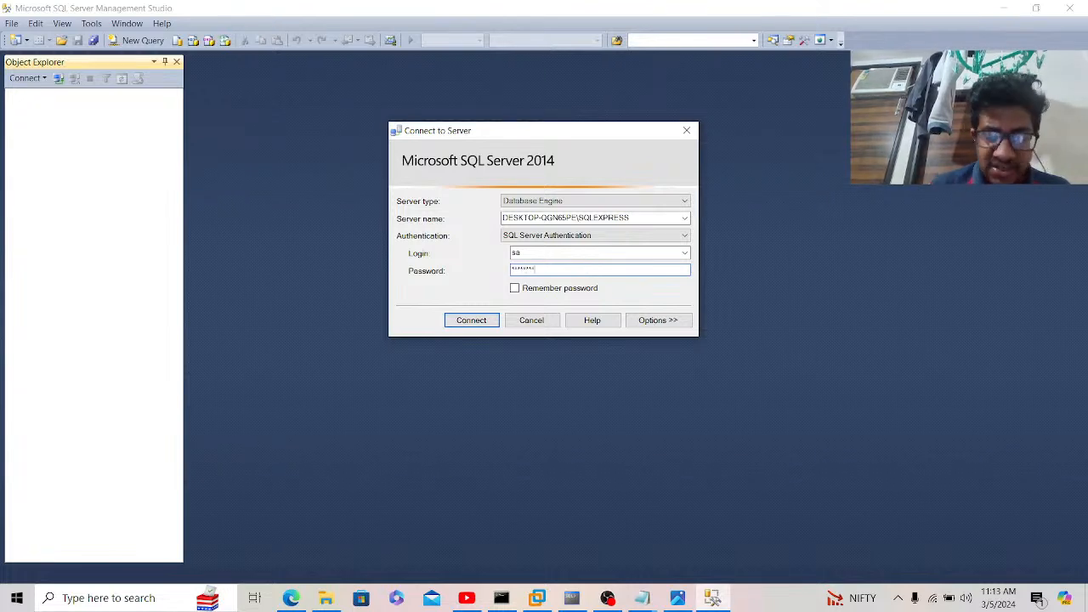
key(Return)
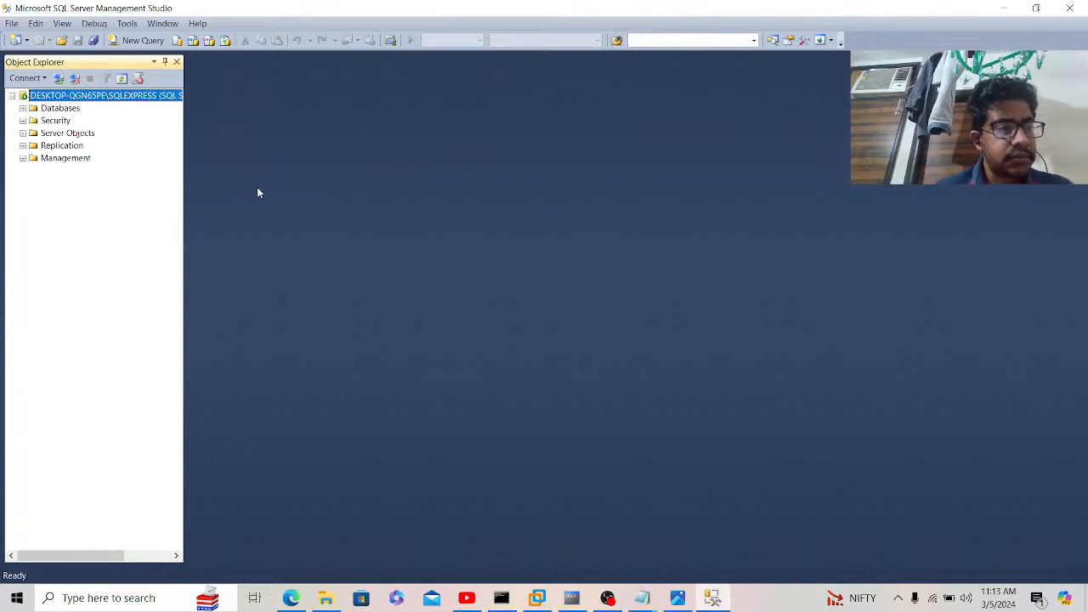
Step: Run 'use Ganesh' in a new query window to switch the database to Ganesh
click(142, 40)
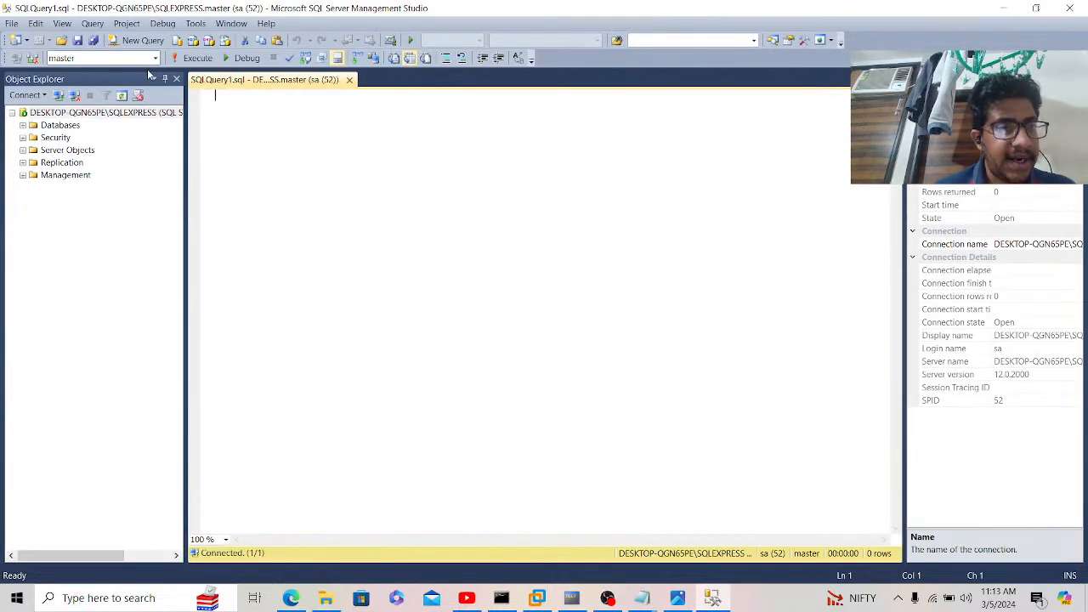
click(155, 58)
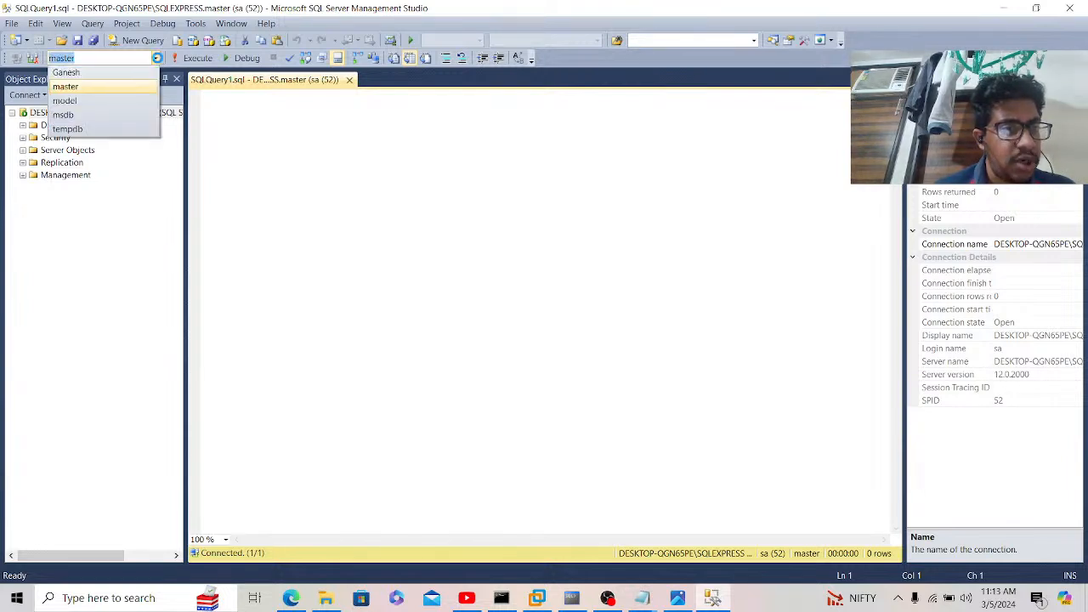
click(297, 166)
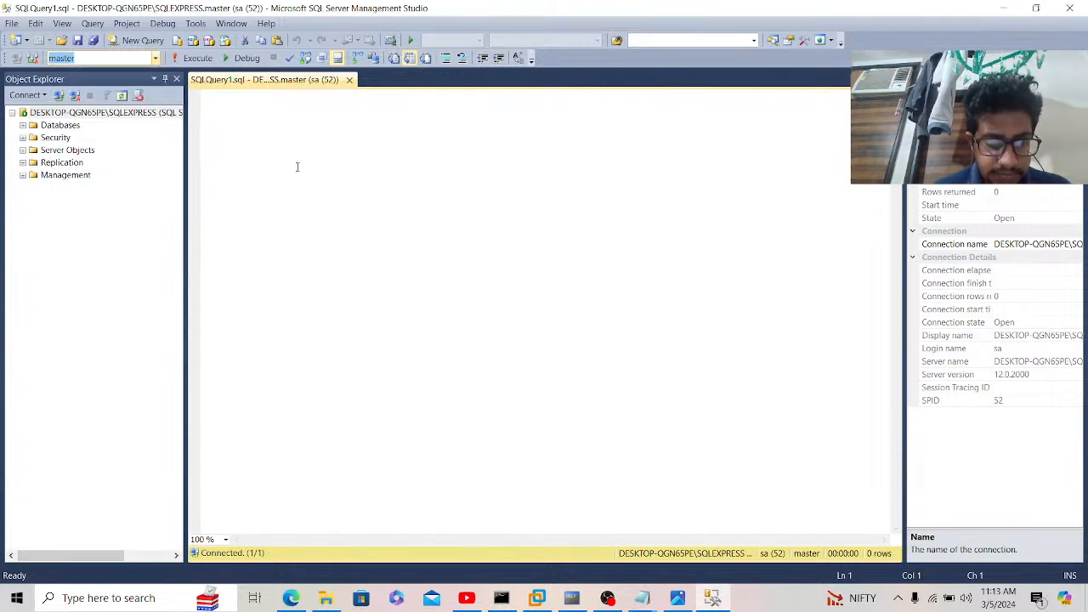
text(usc)
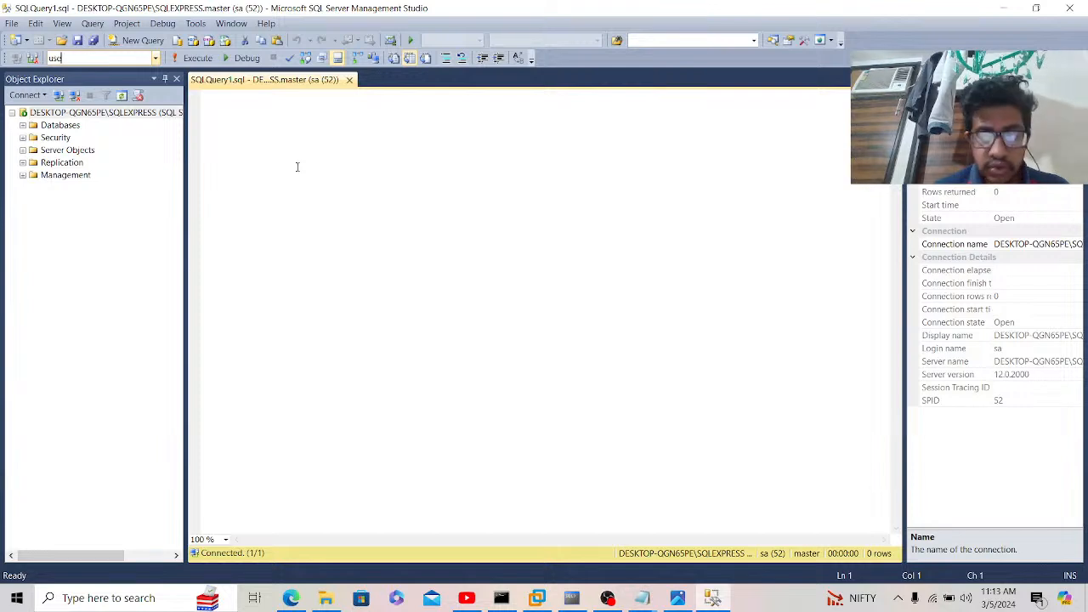
click(338, 155)
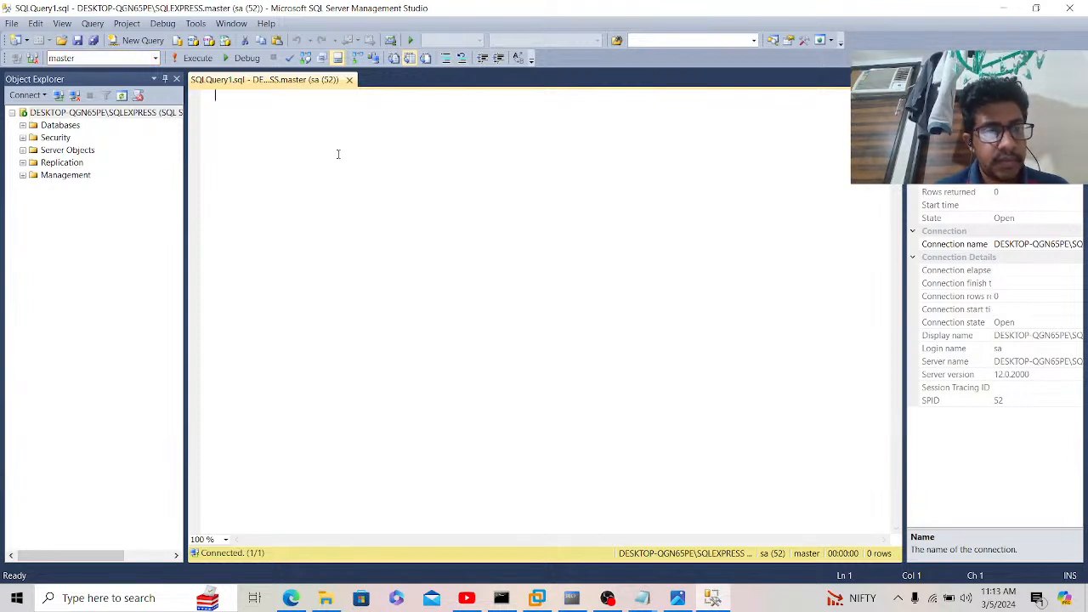
text(use Ga)
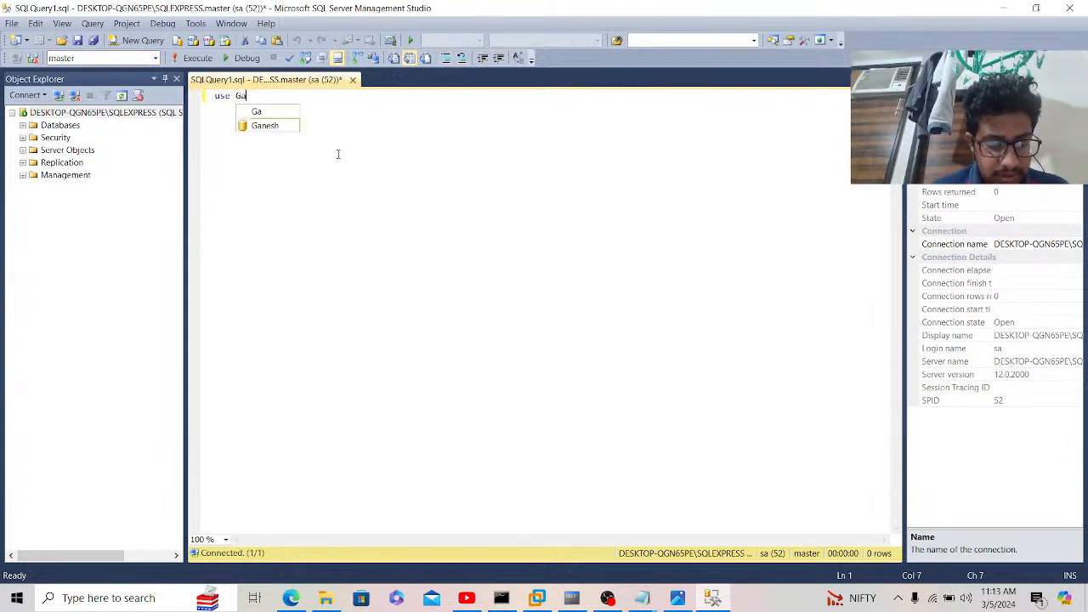
text(neh)
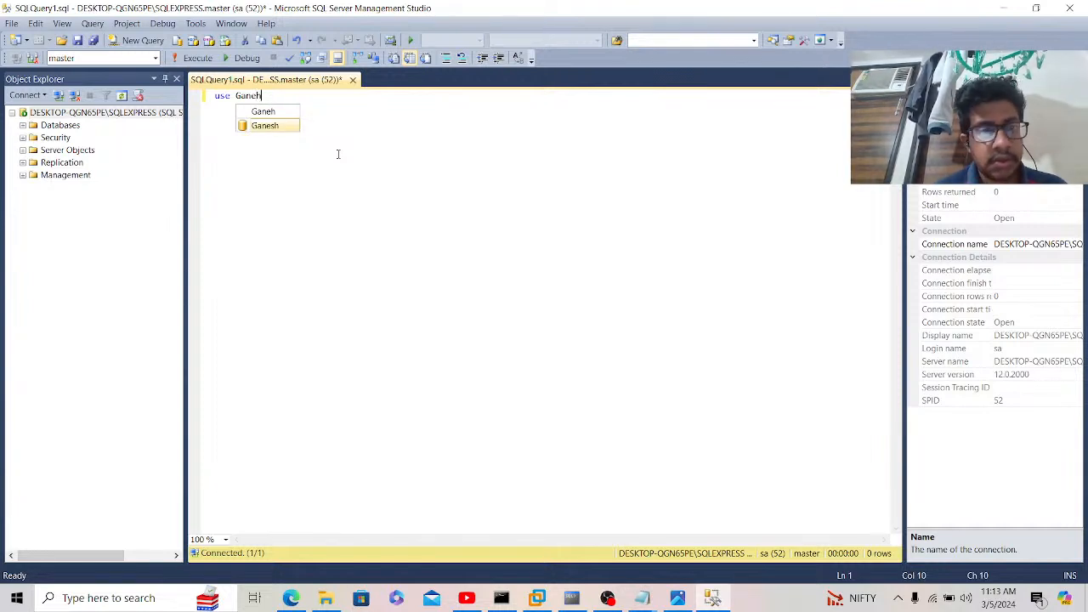
key(Tab)
key(ctrl+a)
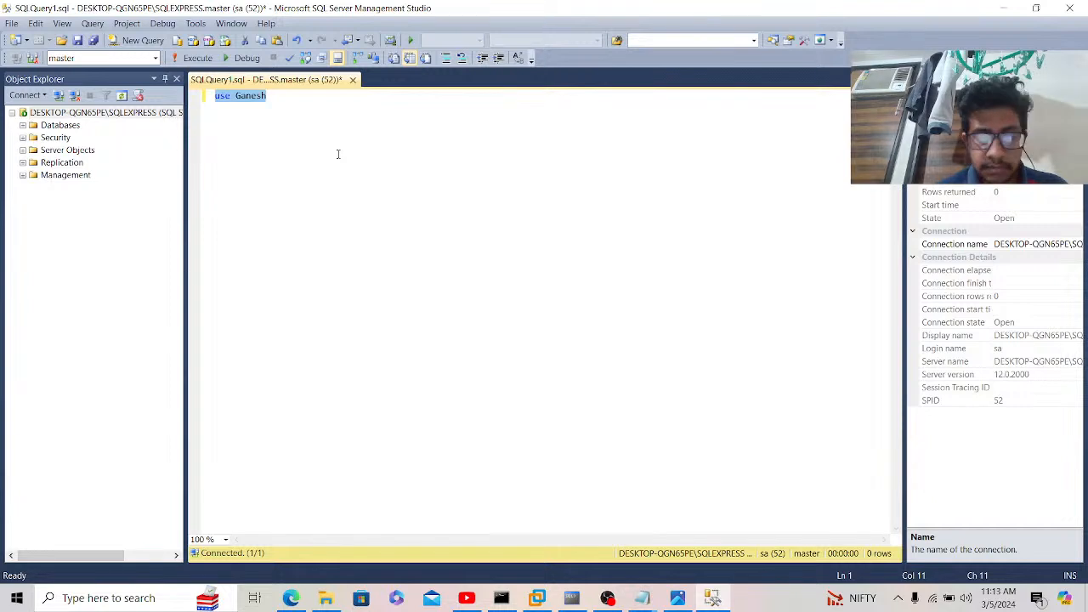
click(191, 60)
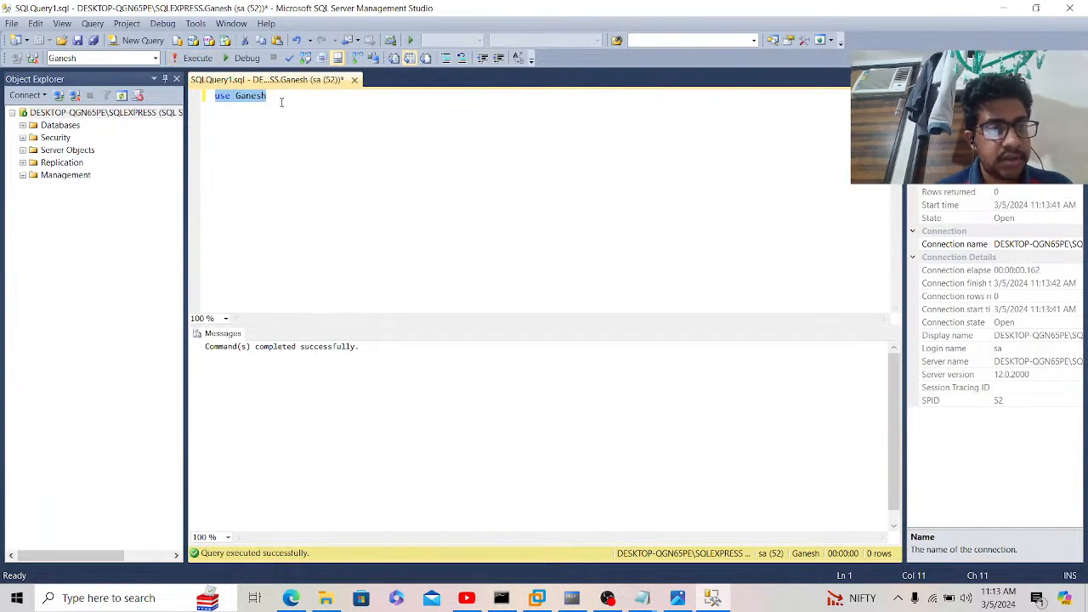
Step: Write and run a 'select * from Employee' query
key(BackSpace)
text(select )
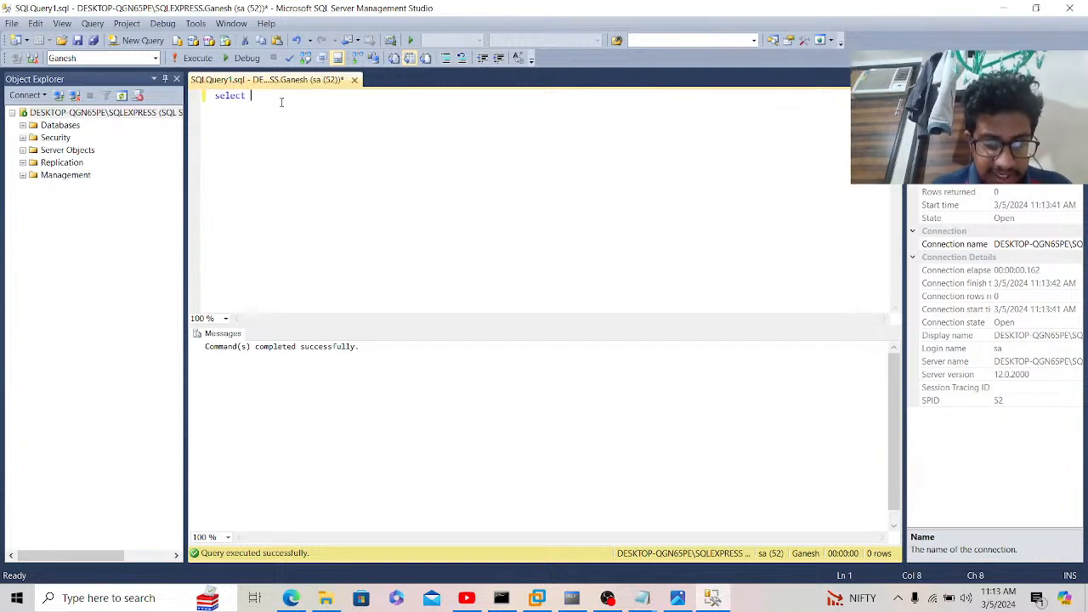
text(* from)
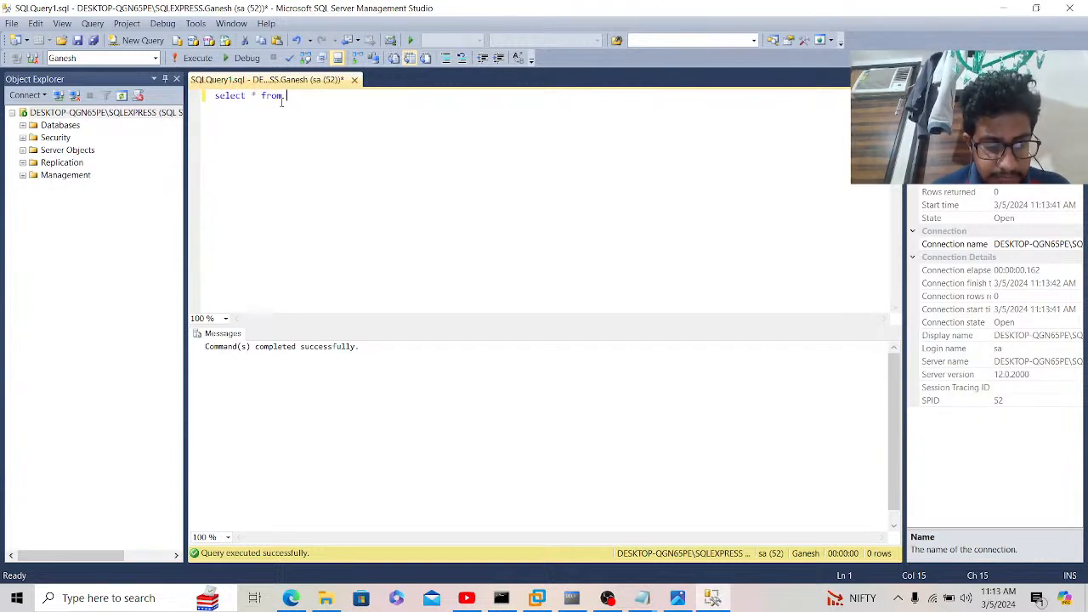
text( Employee)
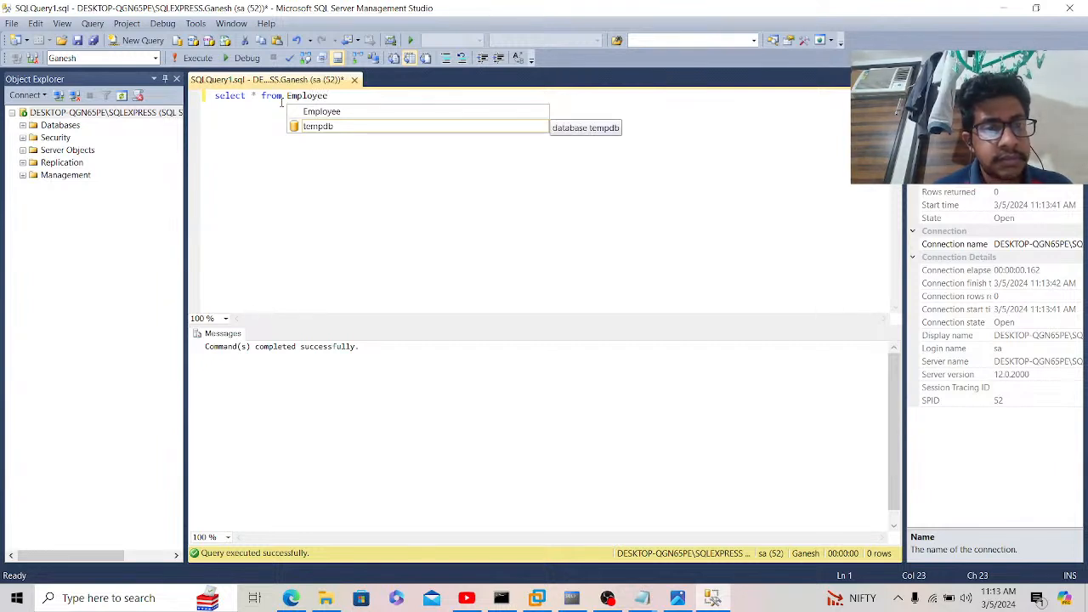
key(BackSpace)
key(BackSpace)
key(BackSpace)
key(BackSpace)
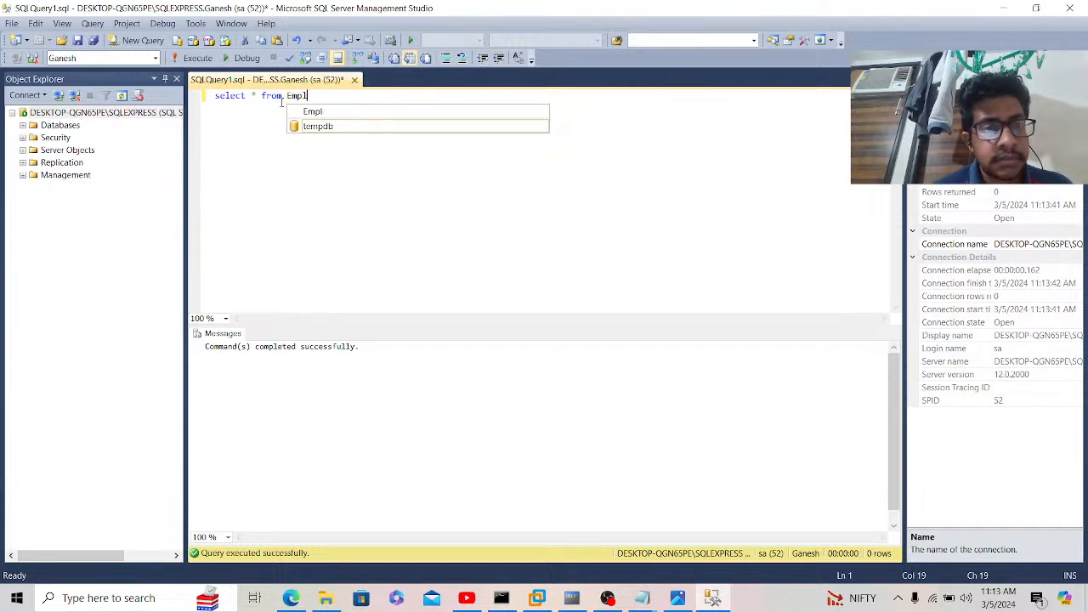
text(plo)
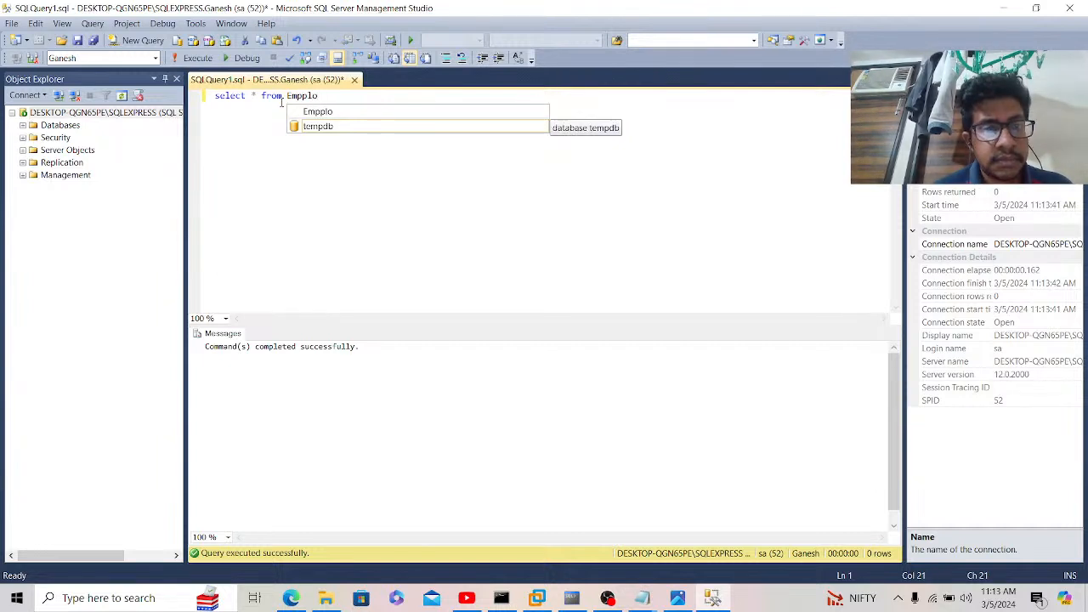
text(yee)
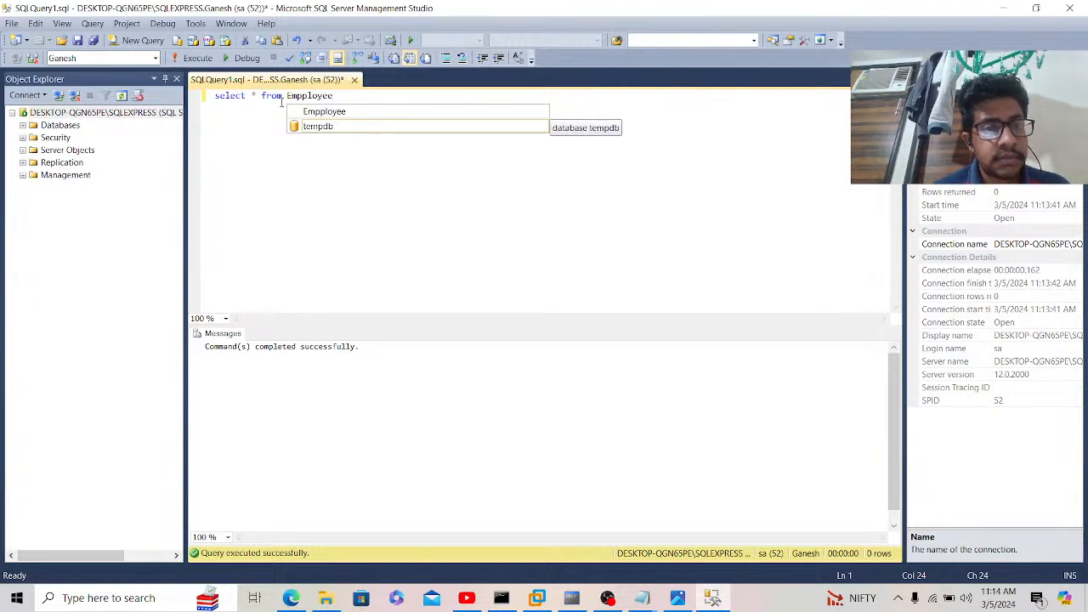
key(ctrl+a)
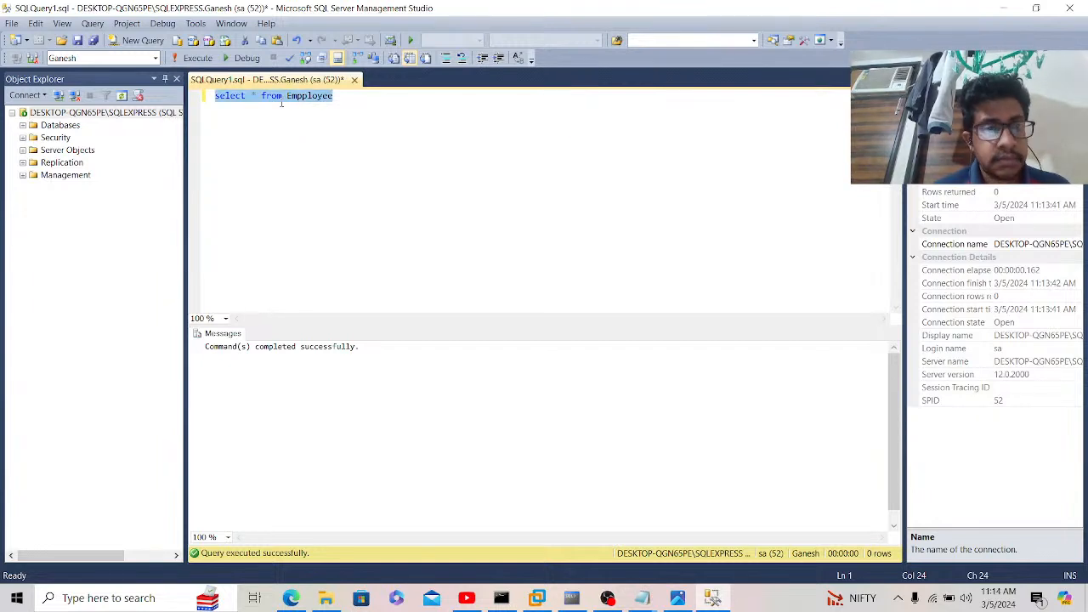
click(198, 58)
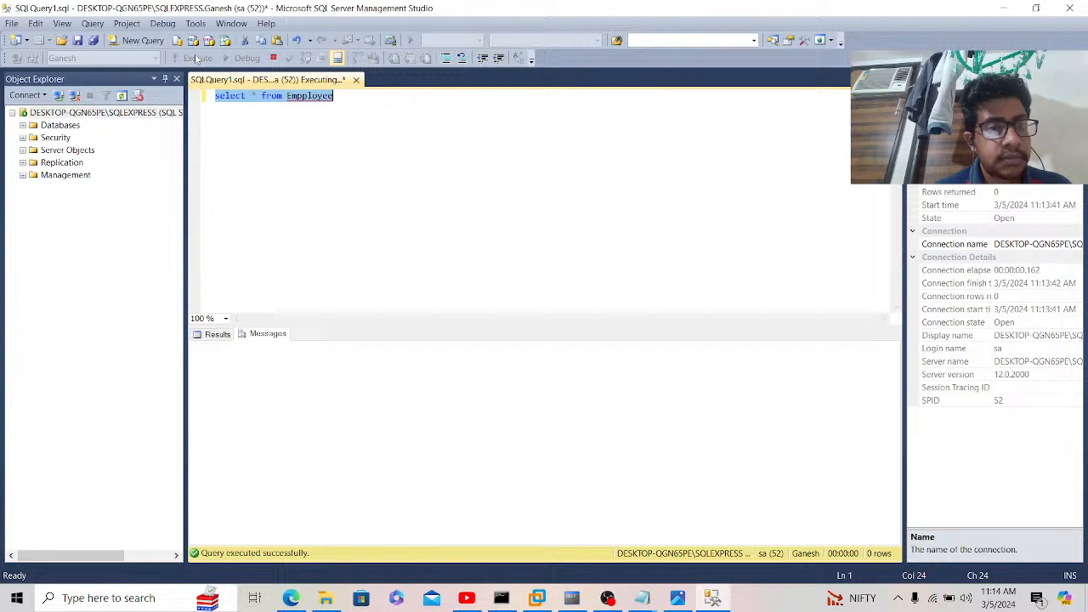
Step: Fix the misspelled table name and expand the Ganesh database to list its tables
click(304, 97)
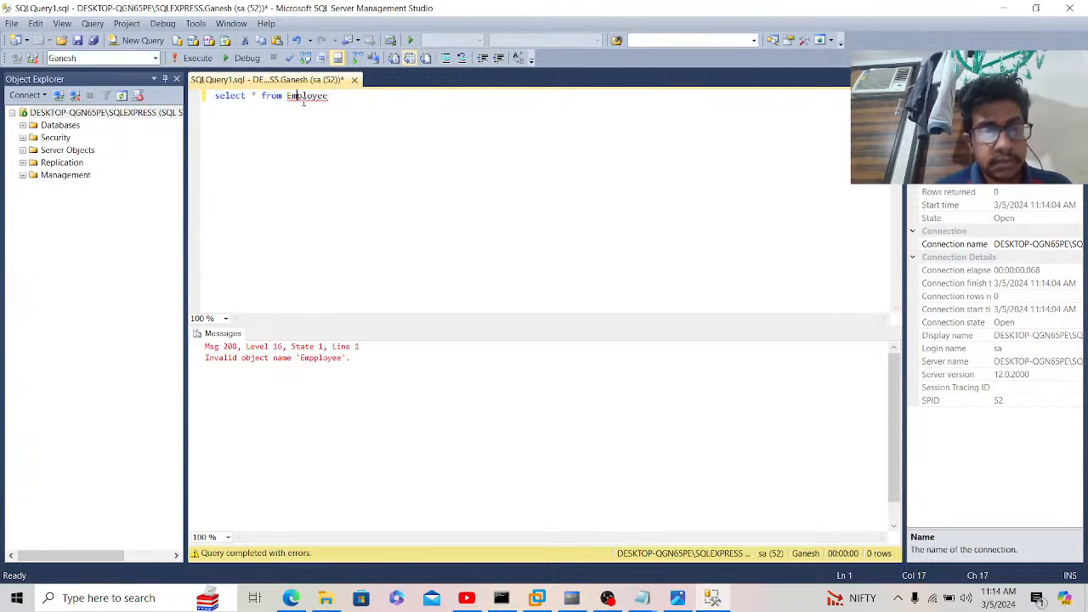
key(BackSpace)
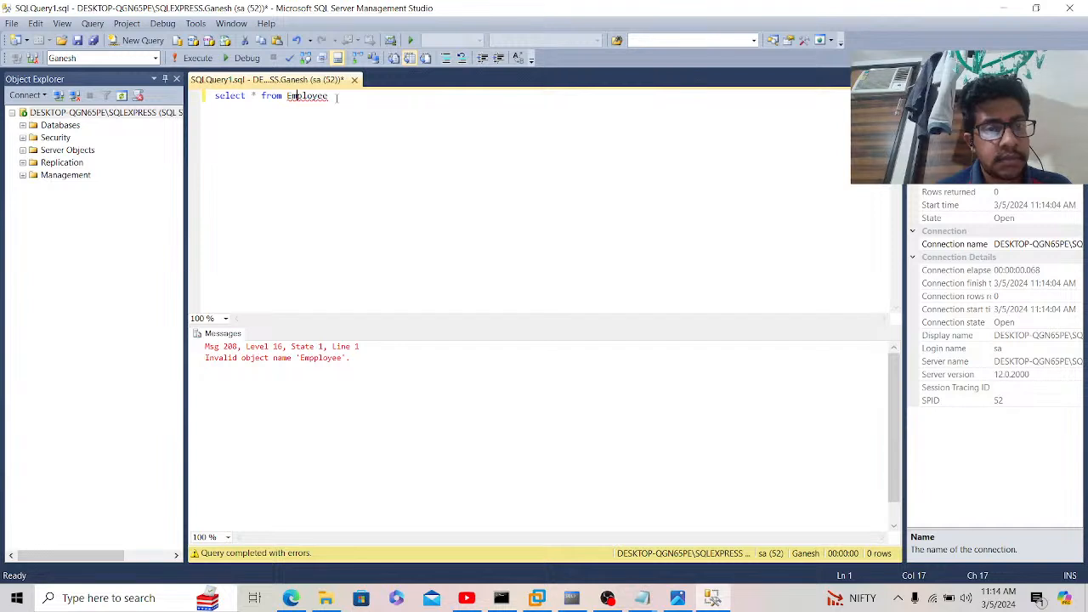
click(337, 99)
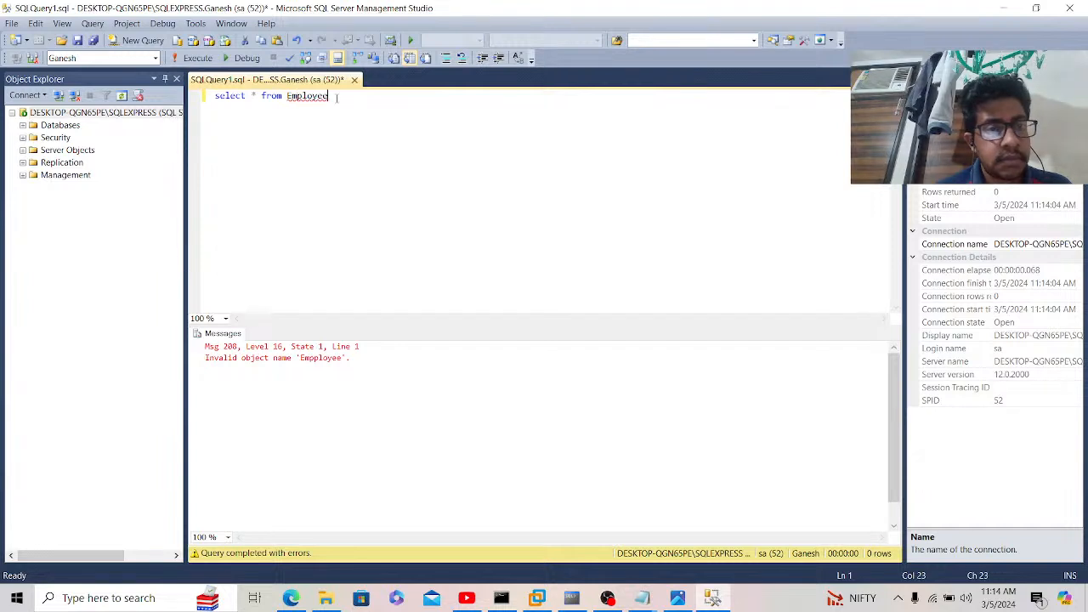
click(22, 125)
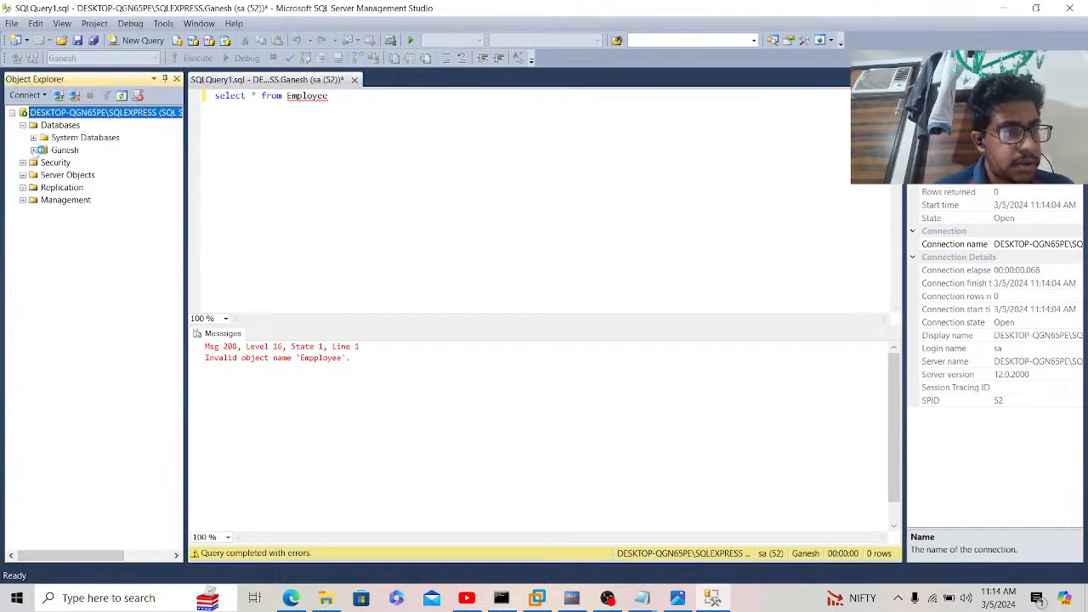
click(34, 151)
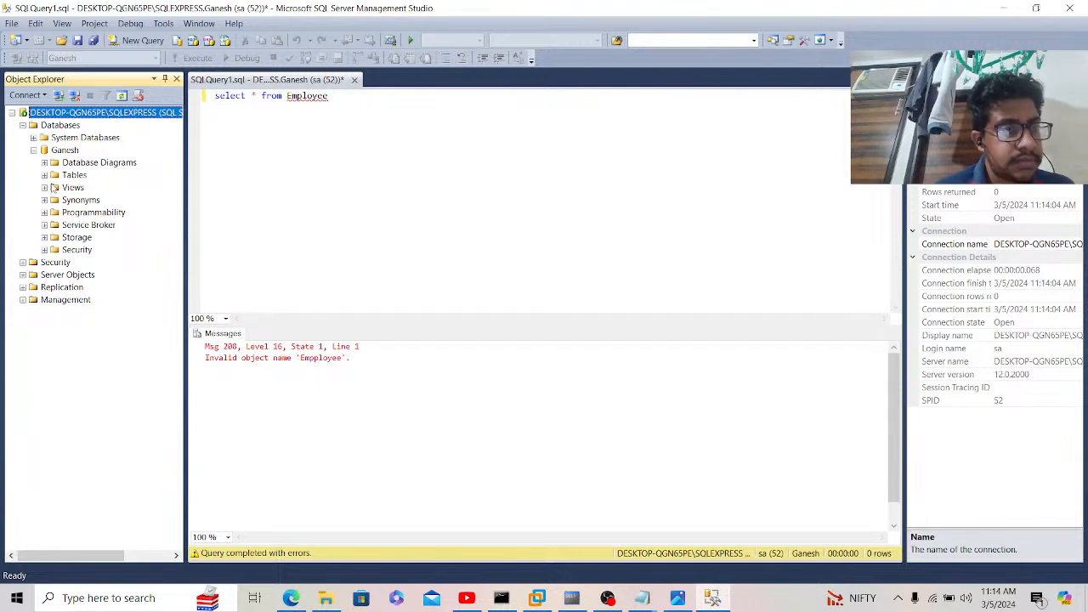
click(44, 175)
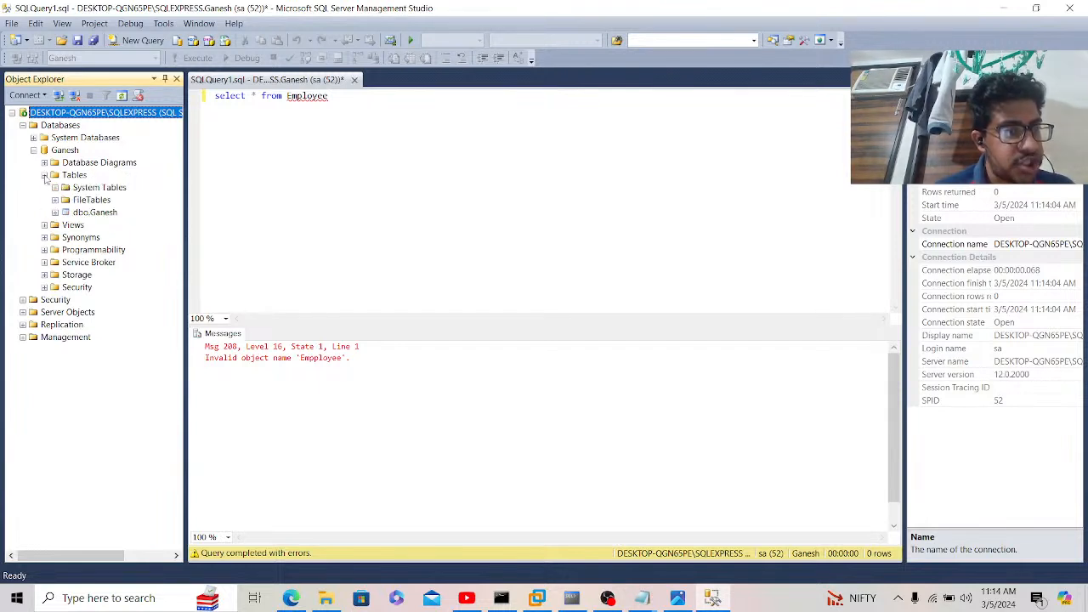
Step: Change the query to 'select * from Ganesh' and run it, returning two rows
click(337, 96)
key(BackSpace)
key(BackSpace)
key(BackSpace)
key(BackSpace)
key(BackSpace)
key(BackSpace)
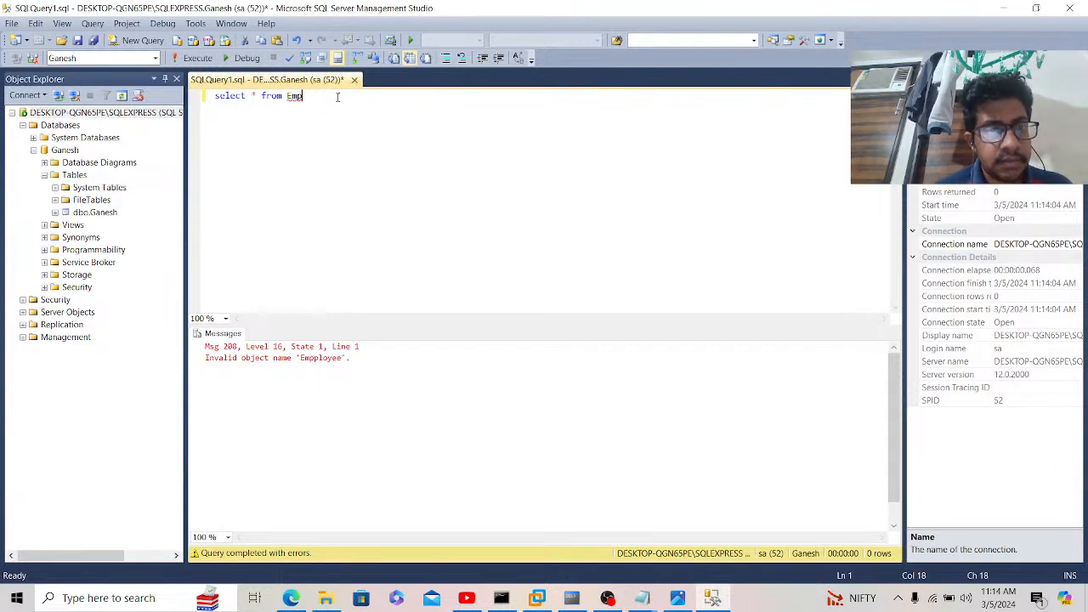
text(Ganesh)
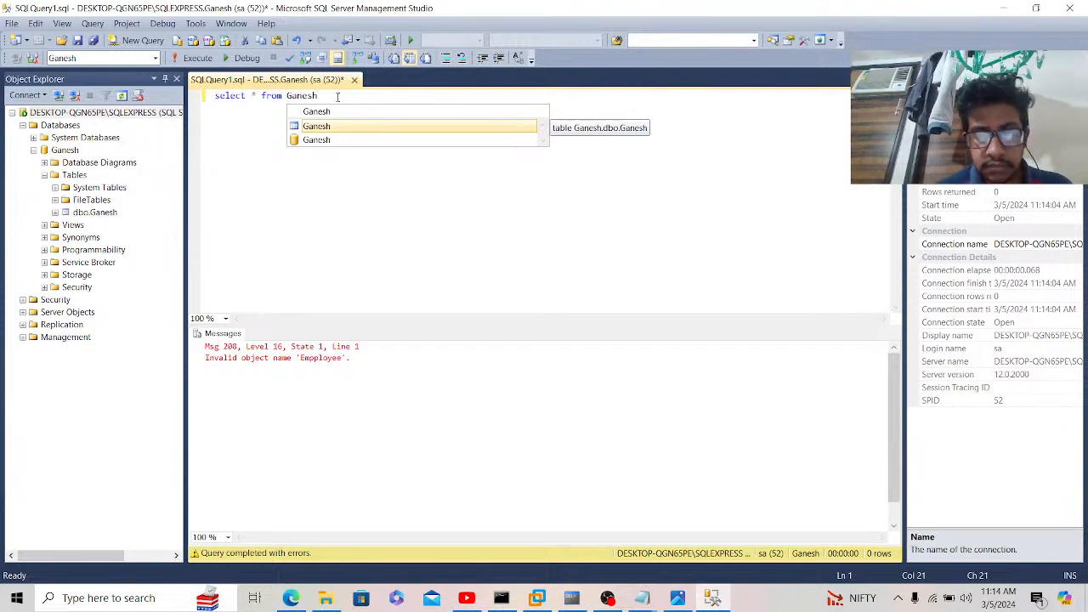
key(Escape)
key(ctrl+a)
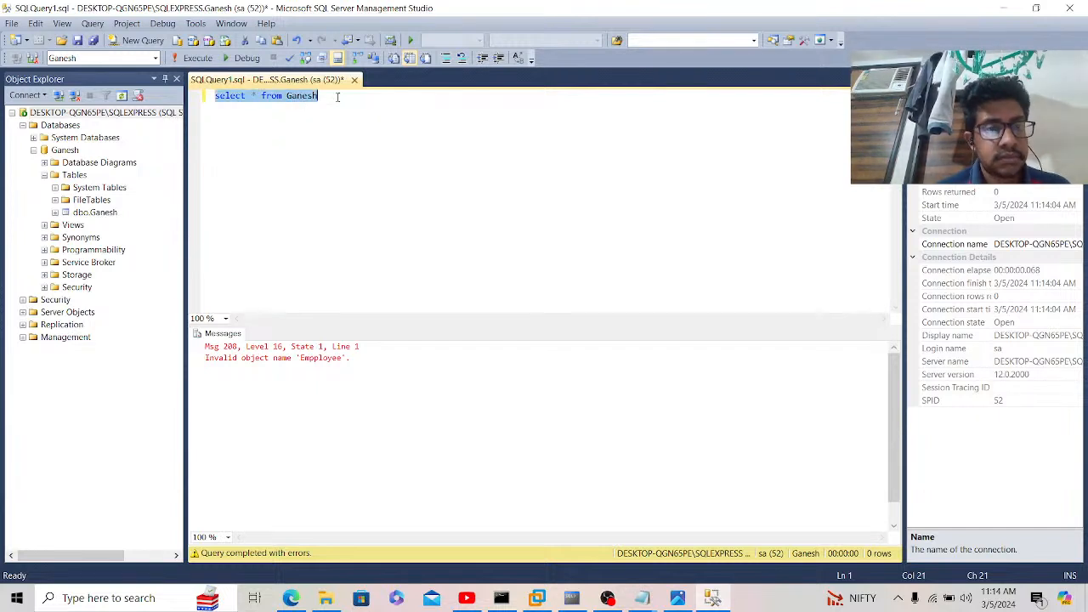
click(193, 57)
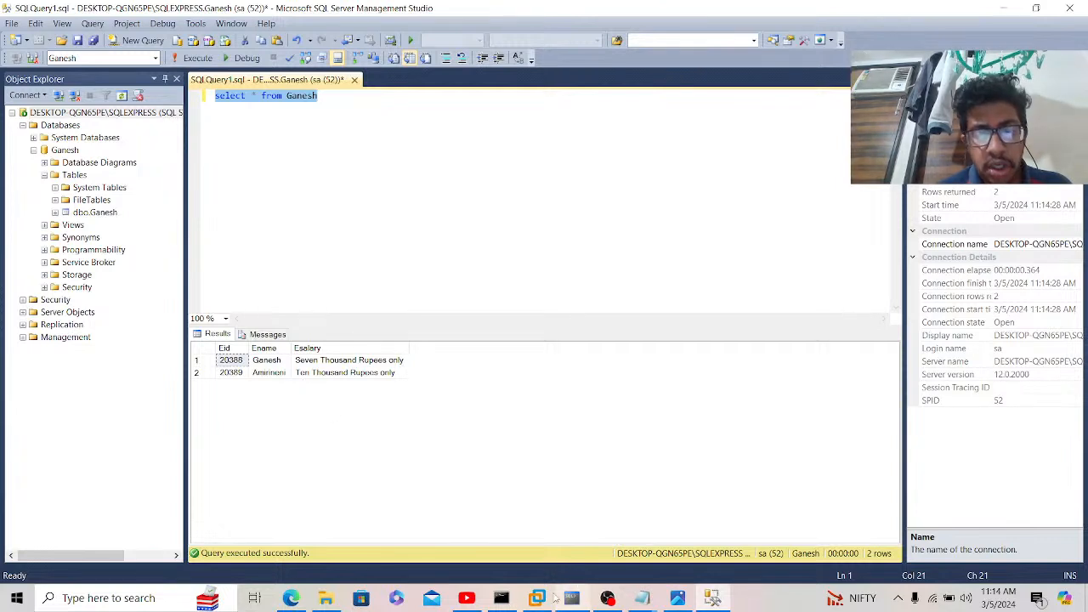
mouse_move(541, 602)
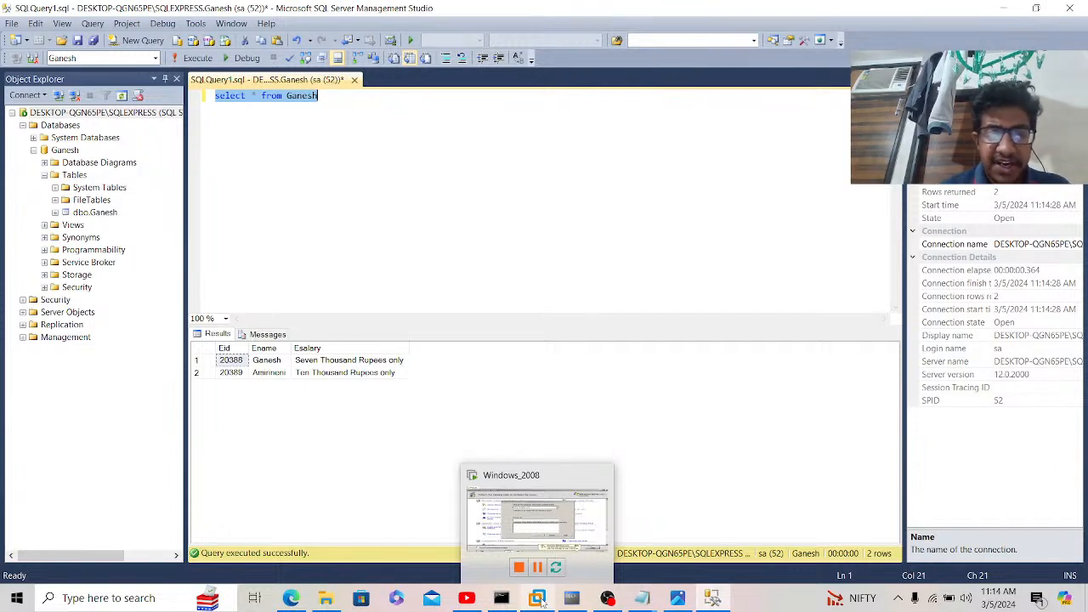
Step: Switch to the Oracle DataSource notes and move down to the datasource steps
click(292, 599)
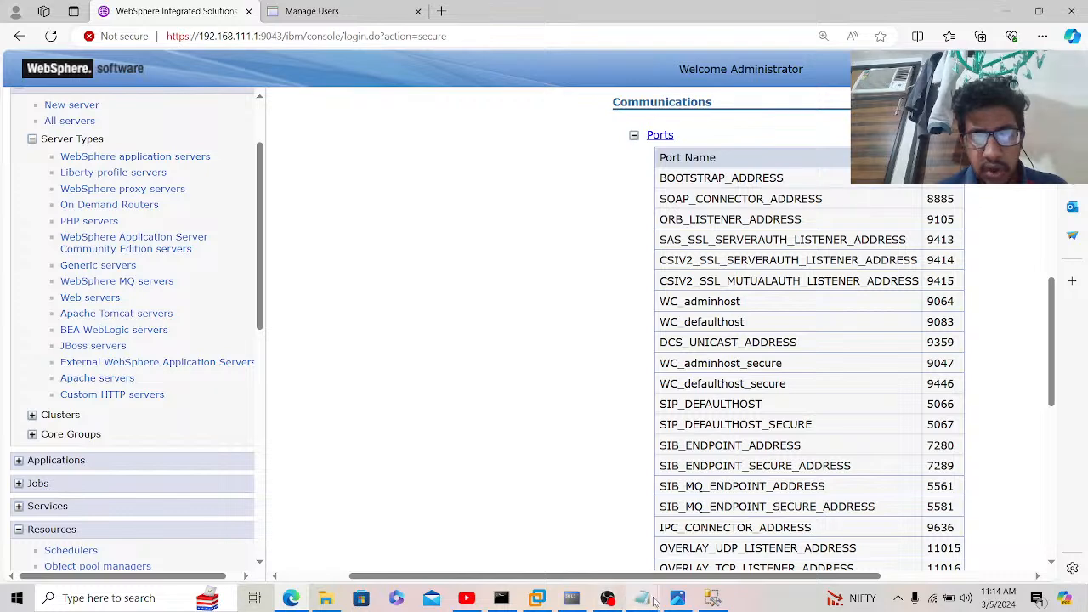
mouse_move(652, 601)
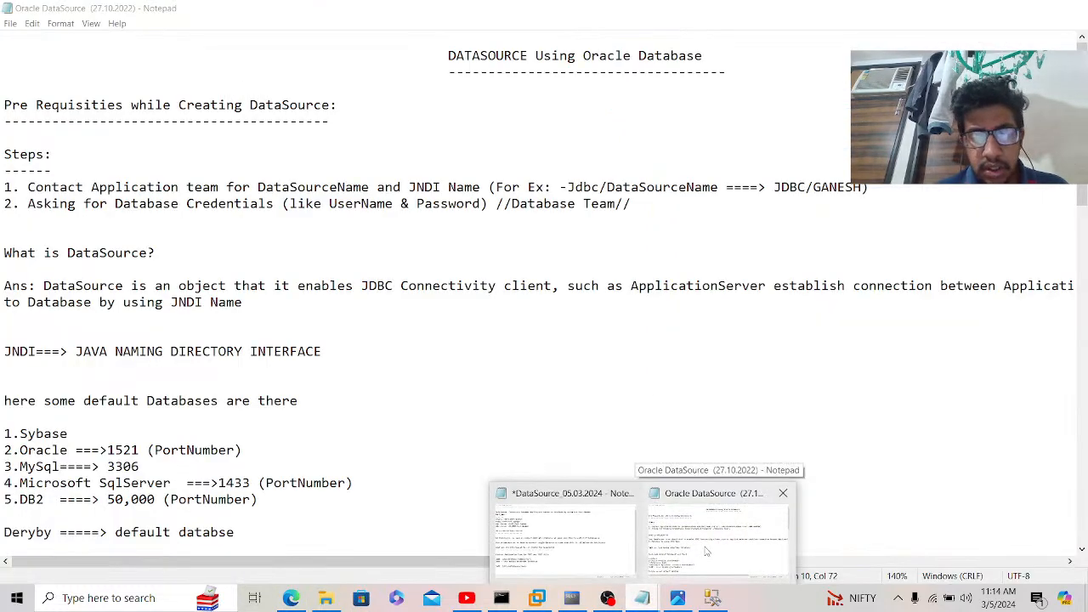
click(705, 547)
click(222, 267)
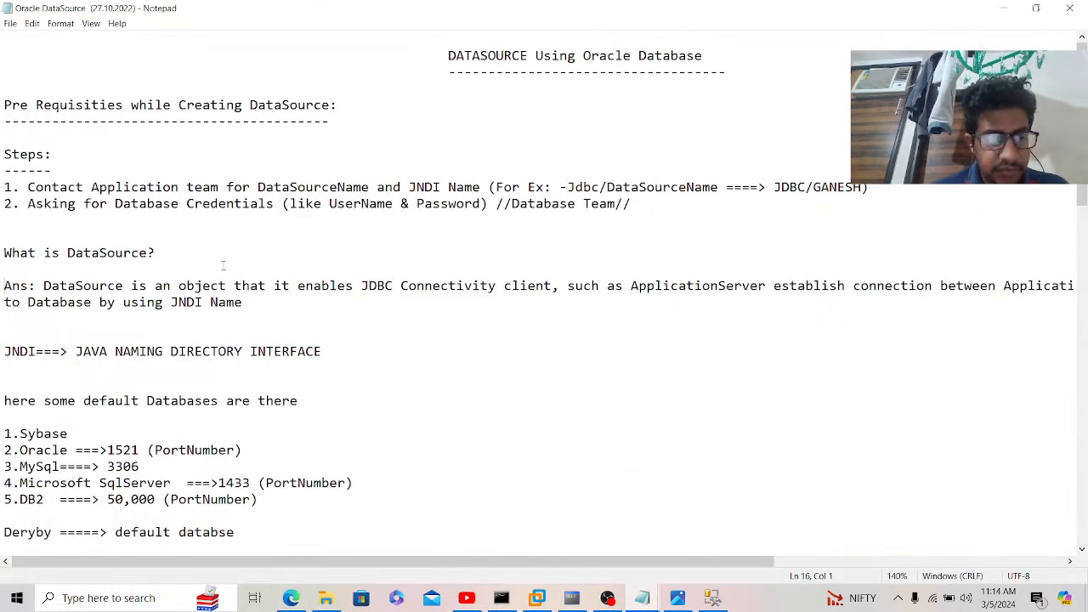
key(Down)
key(Down)
key(Down)
key(Down)
key(Down)
key(Down)
key(Down)
key(Down)
key(Down)
key(Down)
key(Down)
key(Down)
key(Down)
key(Down)
key(Down)
key(Down)
key(Down)
key(Down)
key(Down)
key(Down)
key(Down)
key(Down)
key(Down)
key(Down)
key(Down)
key(Down)
key(Down)
key(Down)
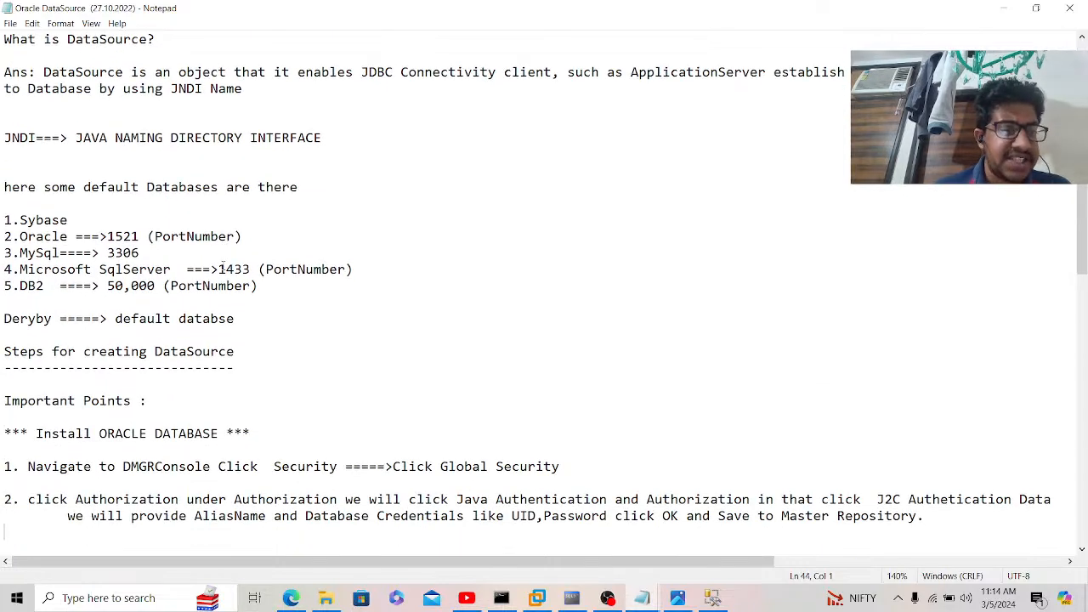
key(Down)
key(Down)
key(Down)
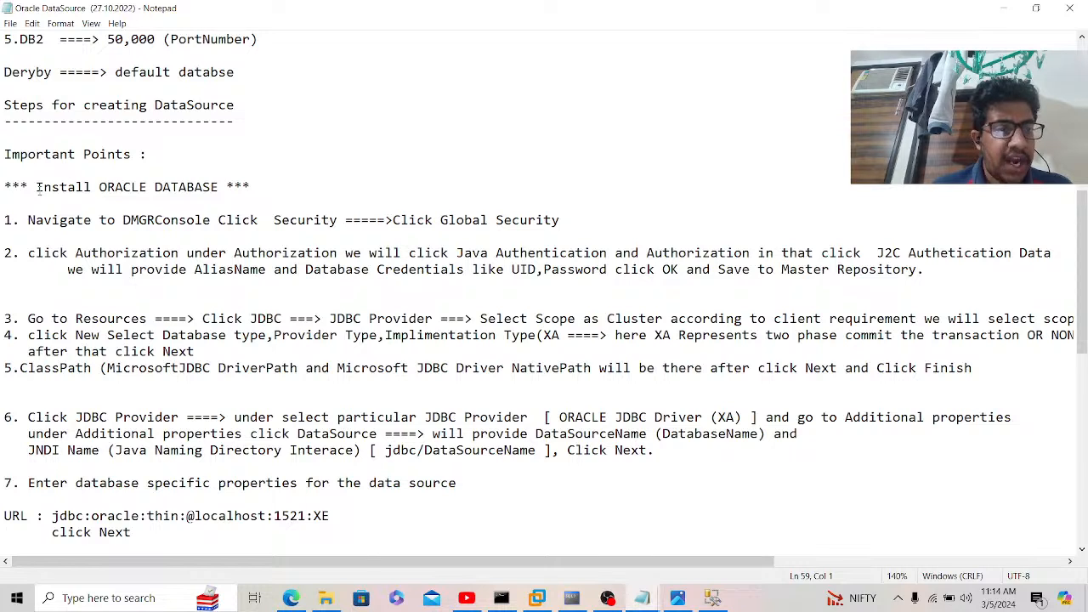
Step: Highlight the Oracle install and Global Security step, then return to the WebSphere console
drag(38, 187, 358, 228)
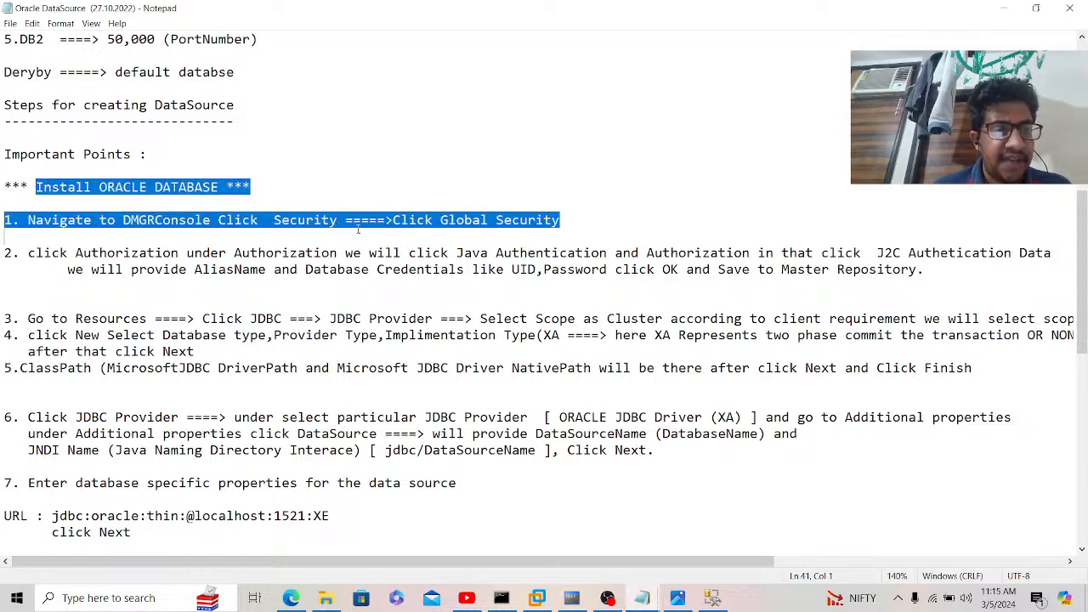
click(419, 231)
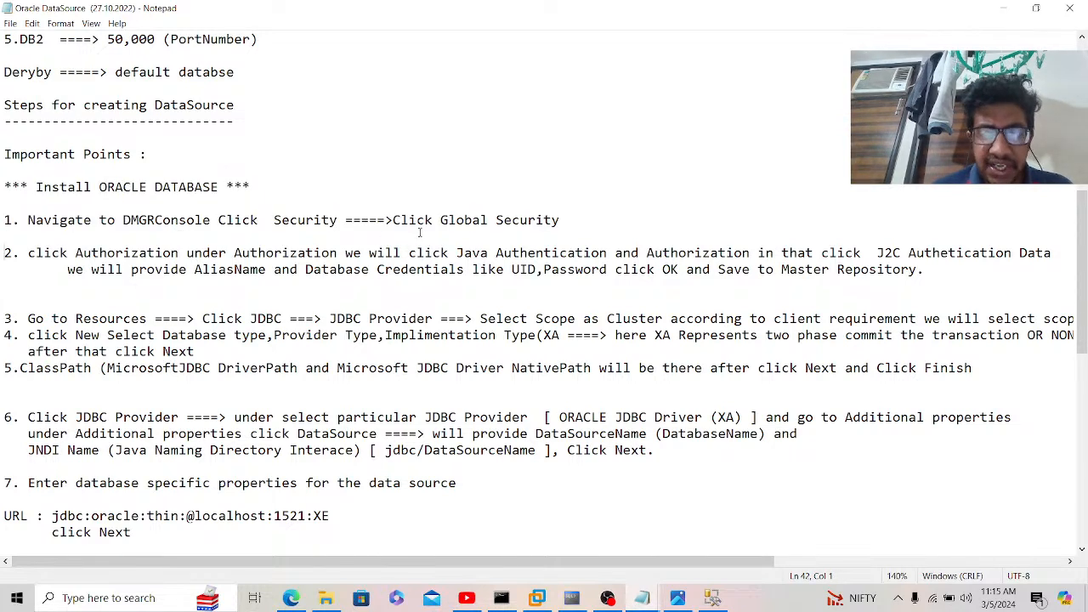
click(293, 597)
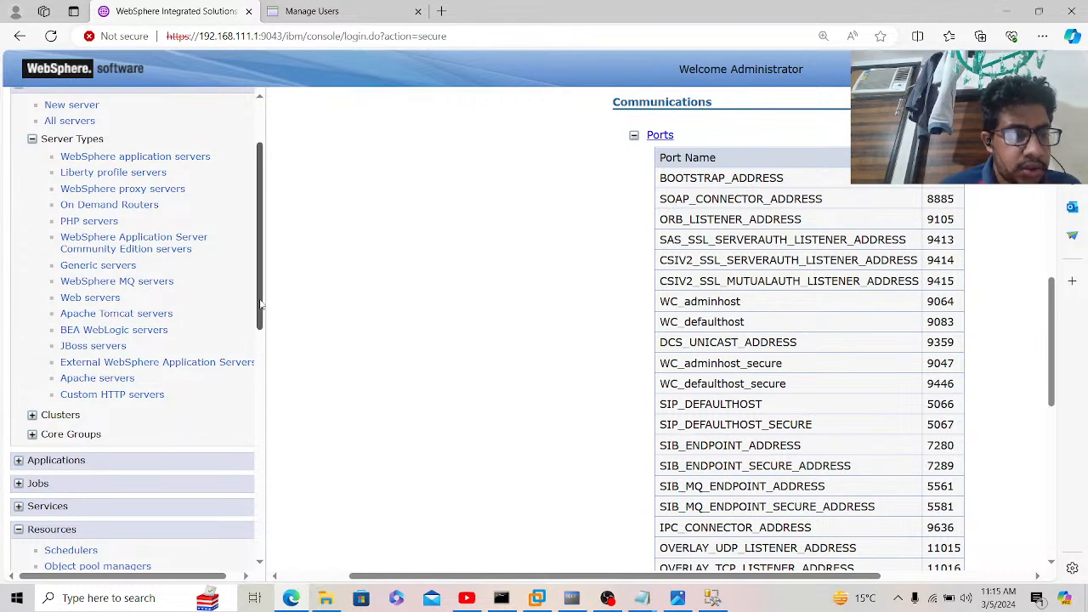
Step: Go to Global security's JAAS J2C authentication data list and start a new entry
drag(260, 304, 261, 491)
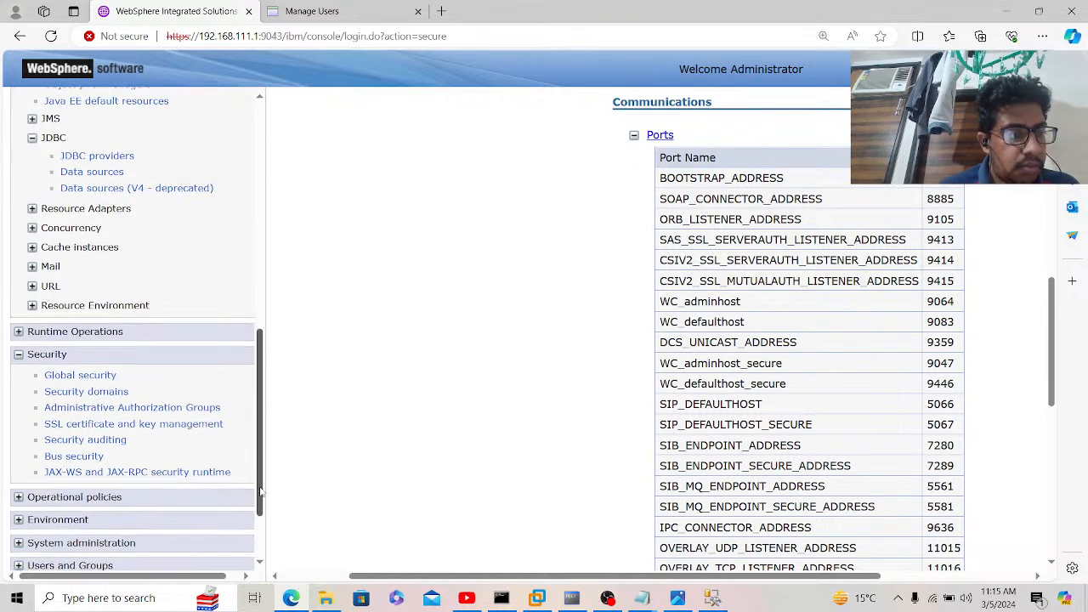
click(109, 377)
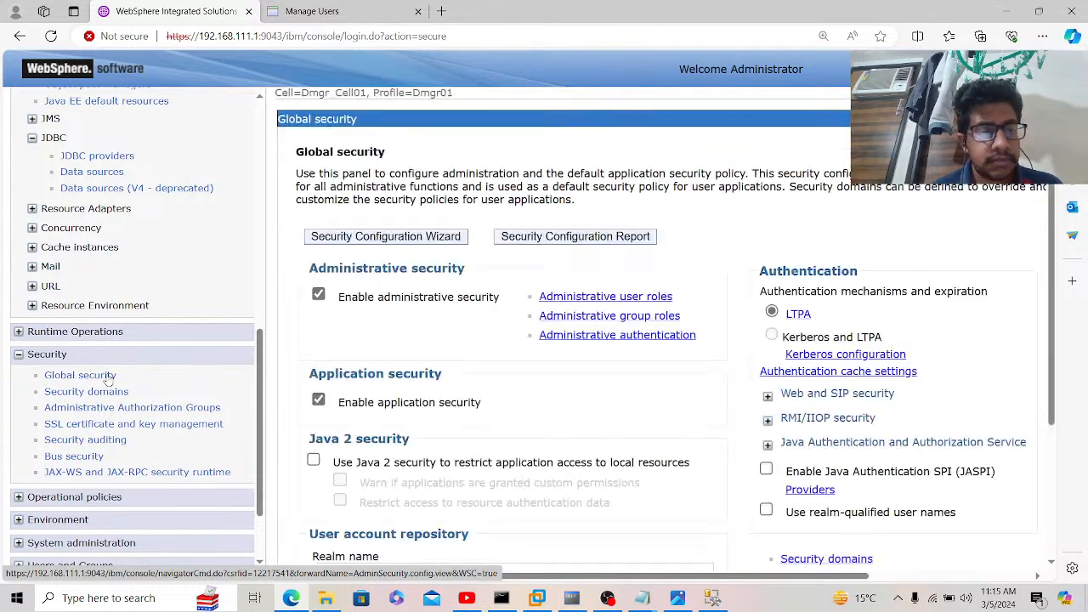
click(767, 447)
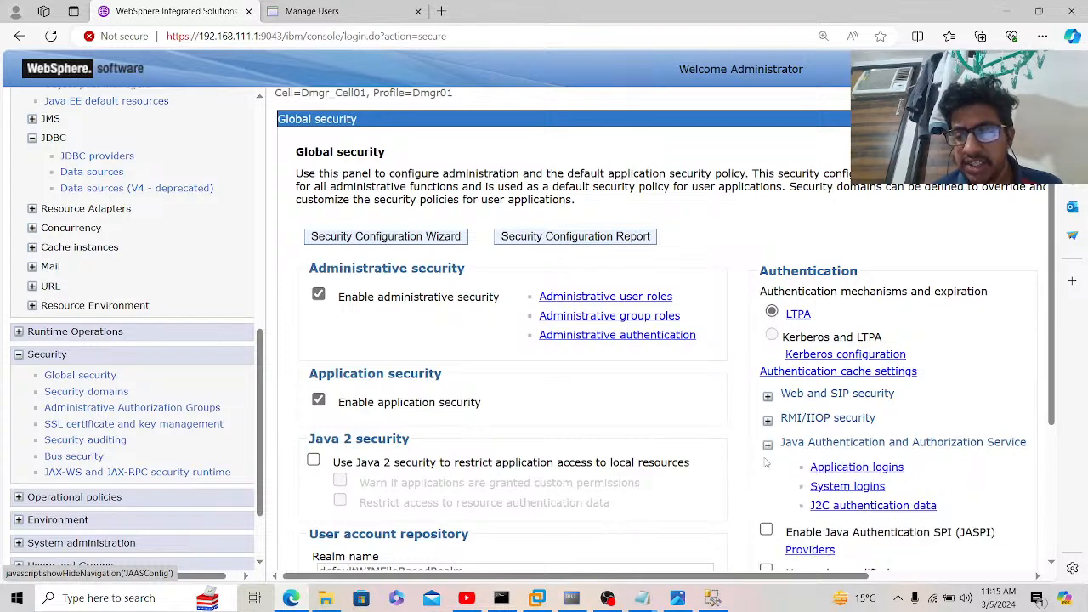
scroll(768, 471, down, 1)
scroll(767, 471, down, 2)
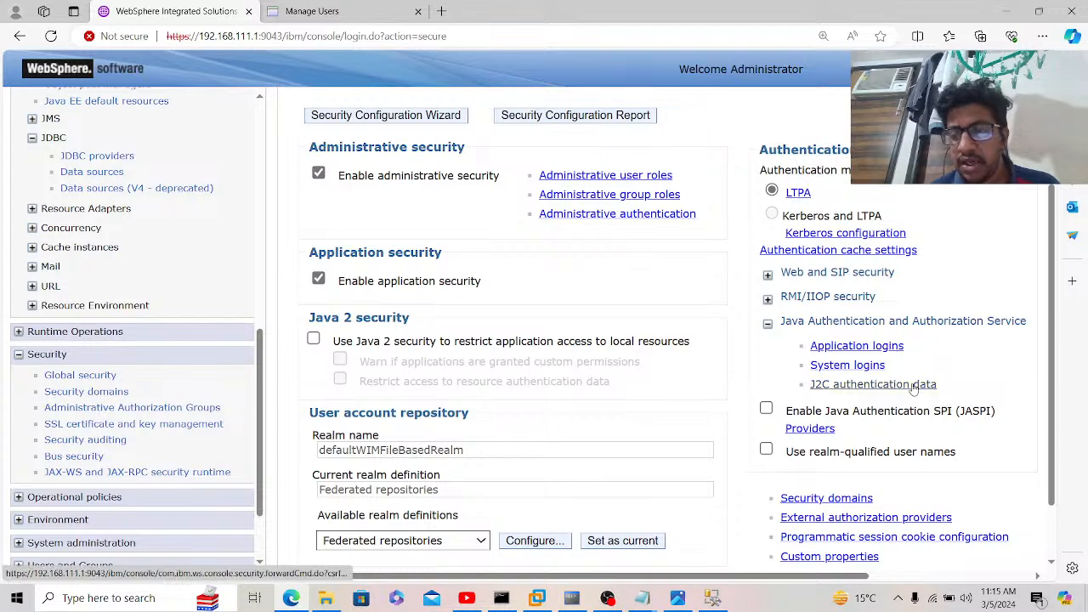
click(873, 385)
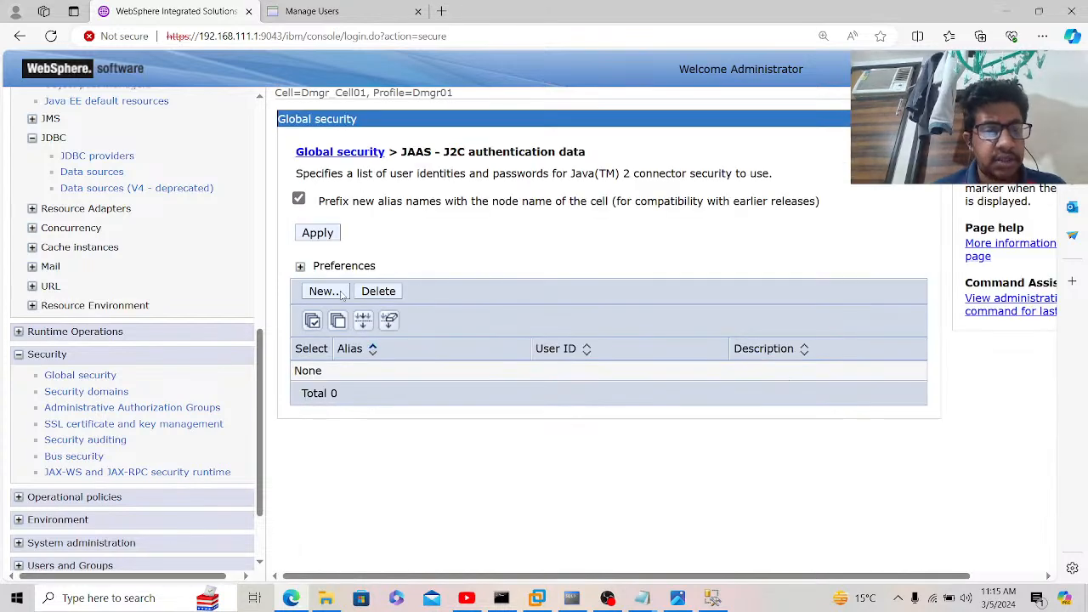
click(340, 292)
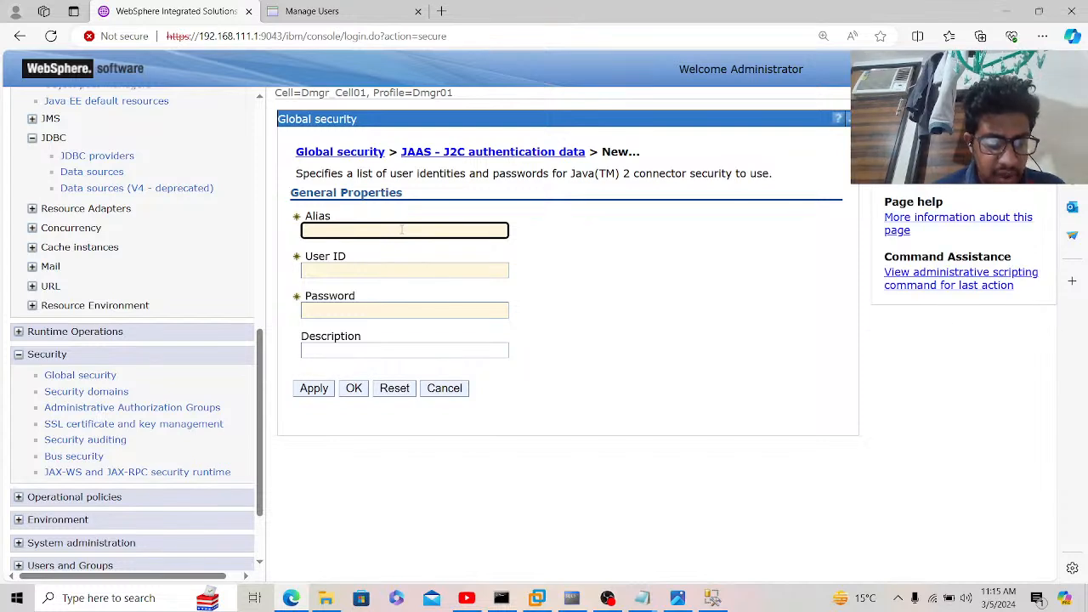
Step: Create J2C alias ORACLE with the database user ID, password and description 'Password', and save it
text(ORACLE)
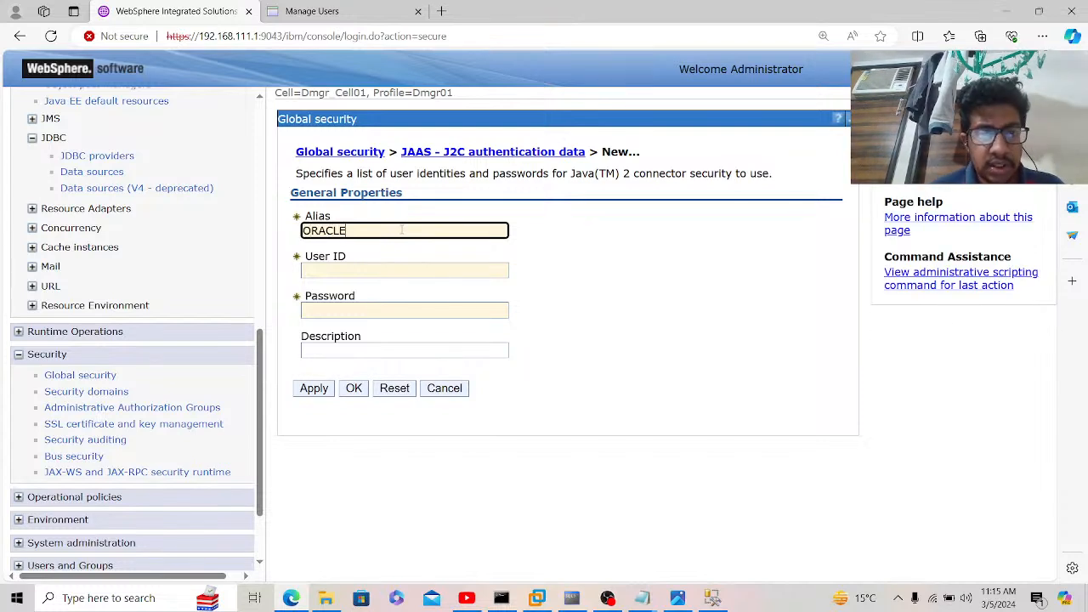
key(Tab)
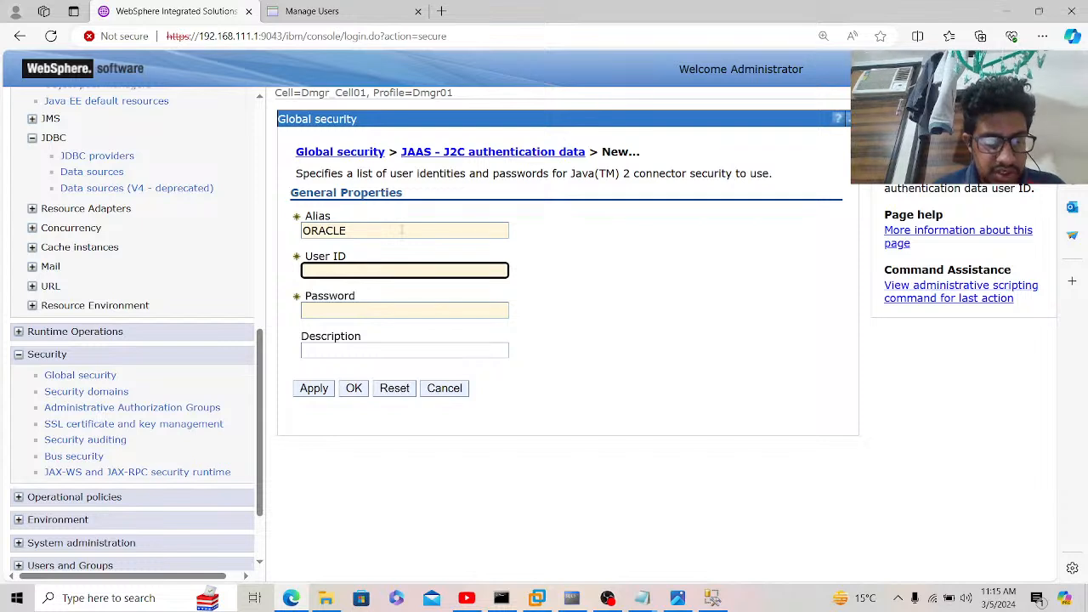
text(GANESH)
key(Tab)
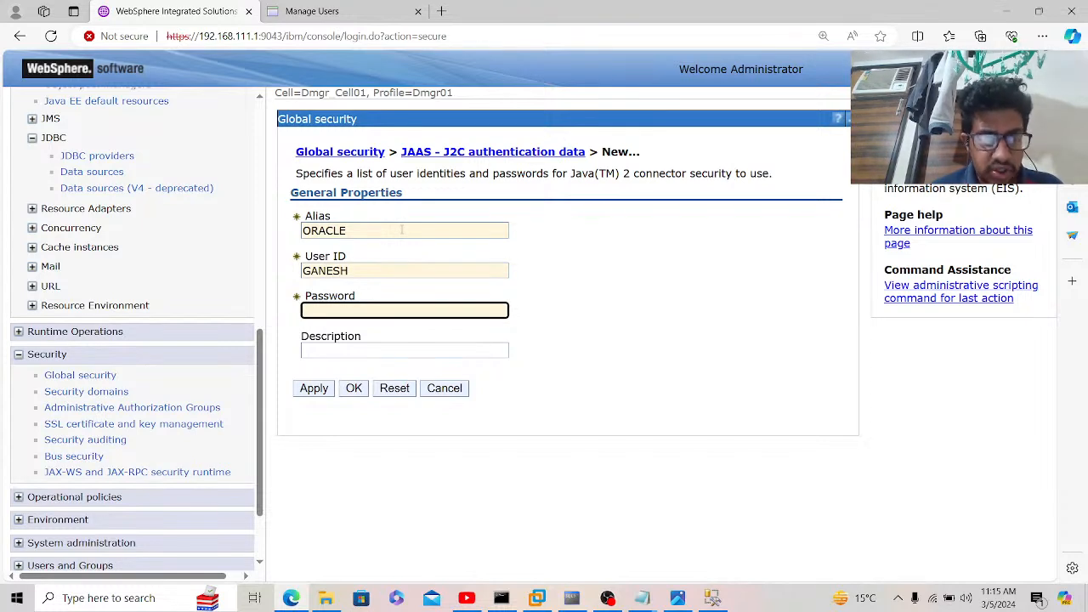
text(••)
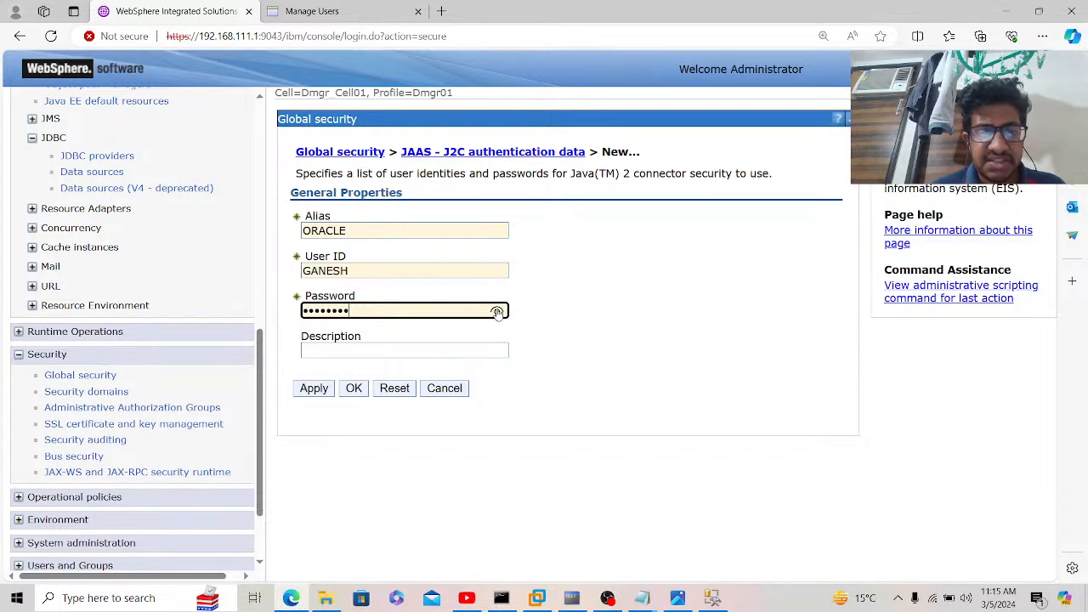
click(498, 311)
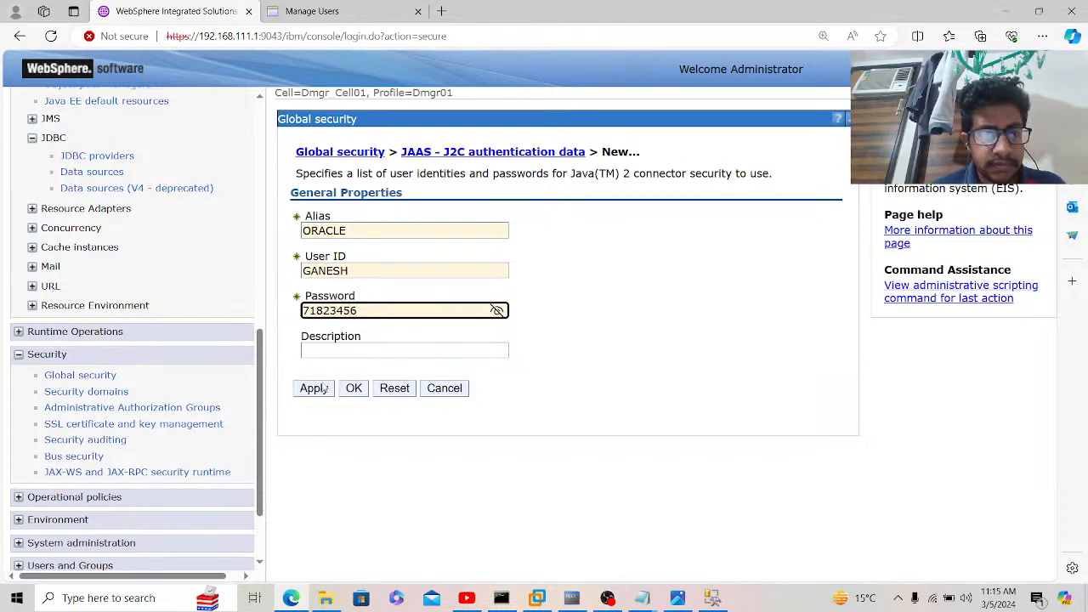
click(371, 346)
text(Pa)
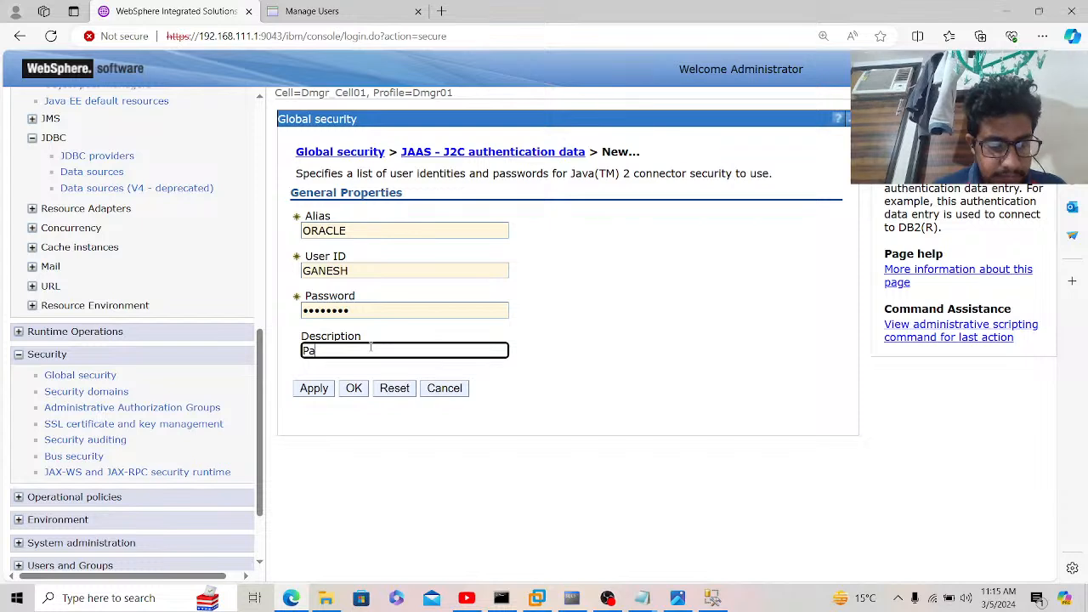
text(sswor)
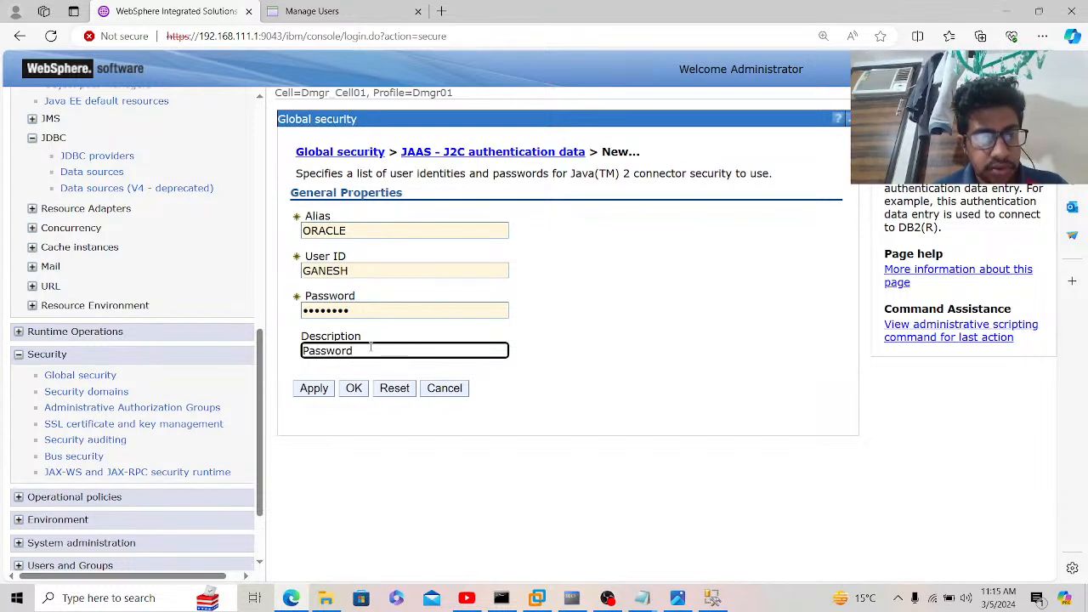
text(d)
click(323, 390)
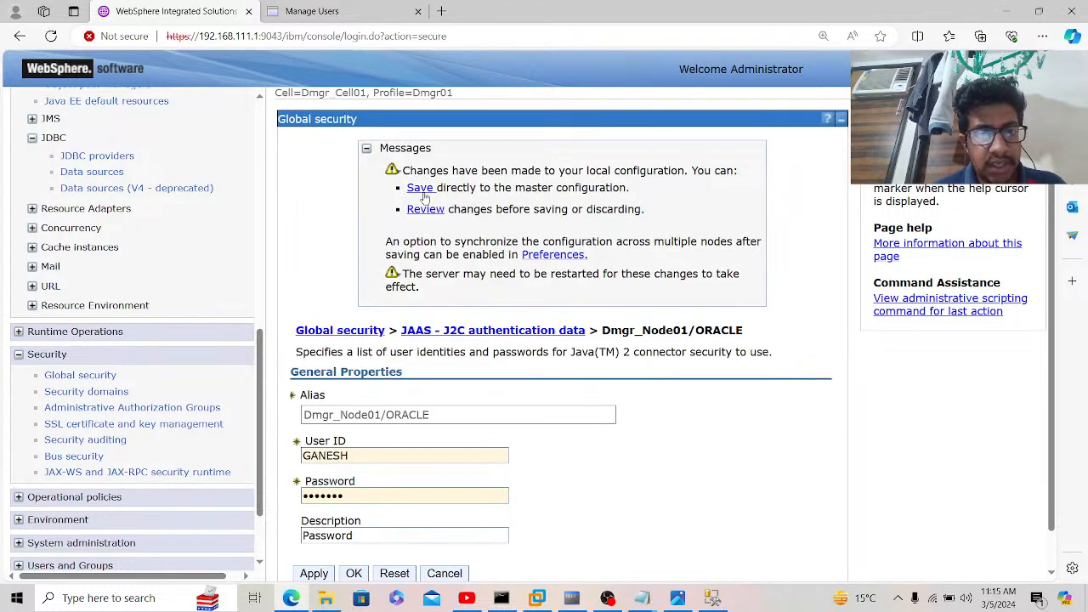
click(420, 189)
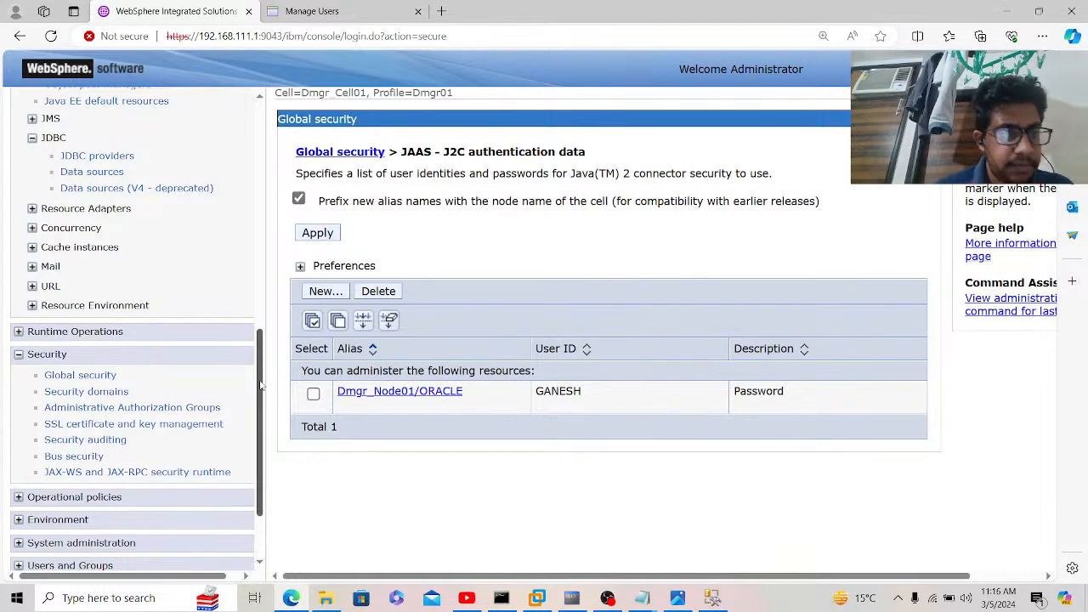
scroll(261, 385, up, 3)
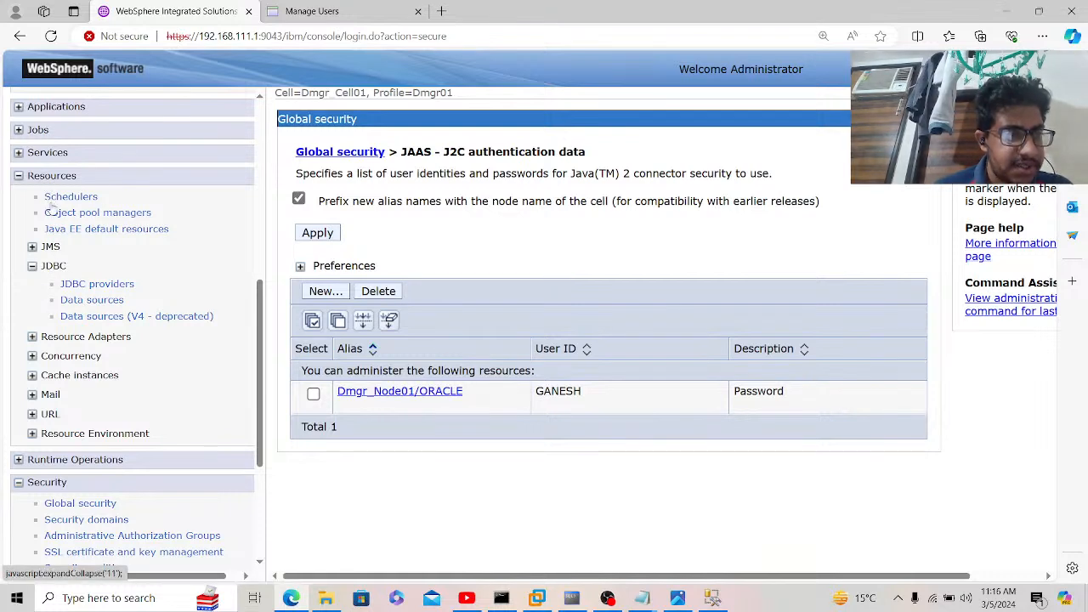
Step: Open JDBC providers at scope Cluster=Test_Cl and begin a new provider
click(94, 286)
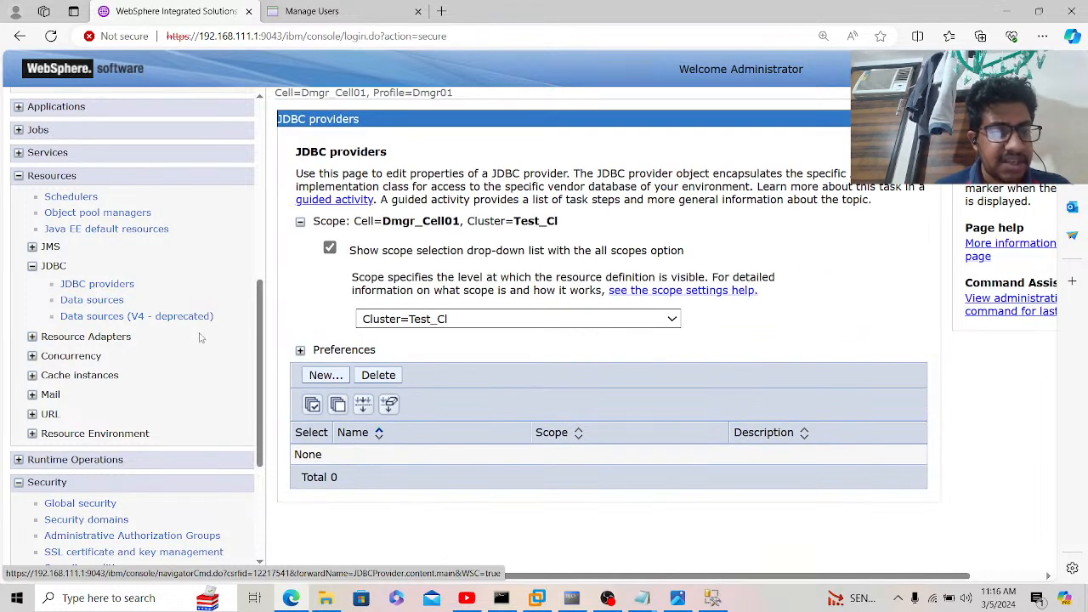
click(377, 323)
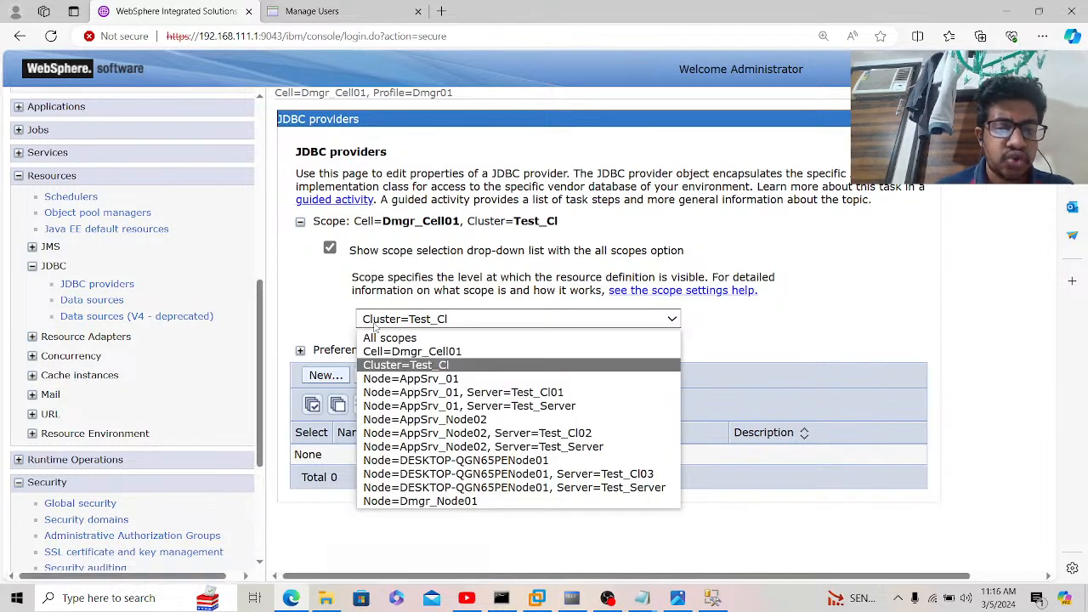
click(346, 363)
click(333, 381)
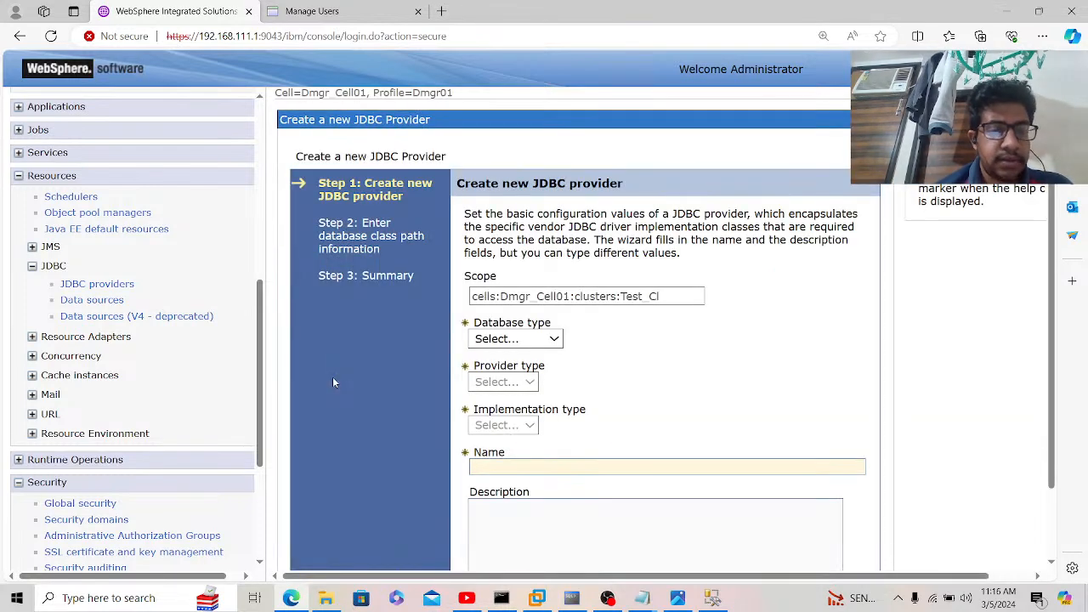
Step: Choose database type Oracle, provider Oracle JDBC Driver and implementation XA data source
click(512, 349)
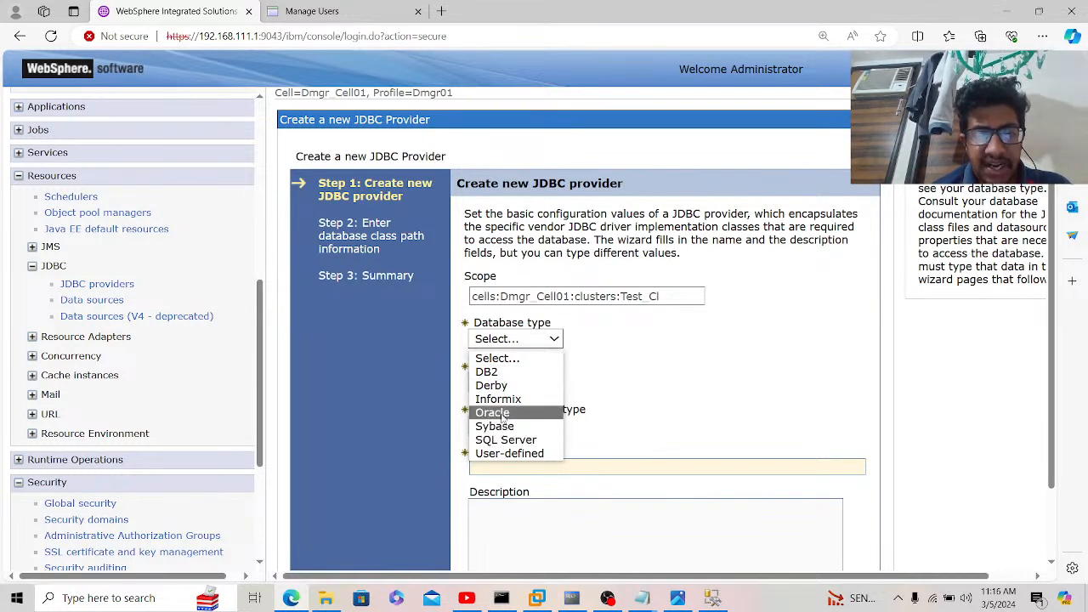
click(503, 415)
click(590, 385)
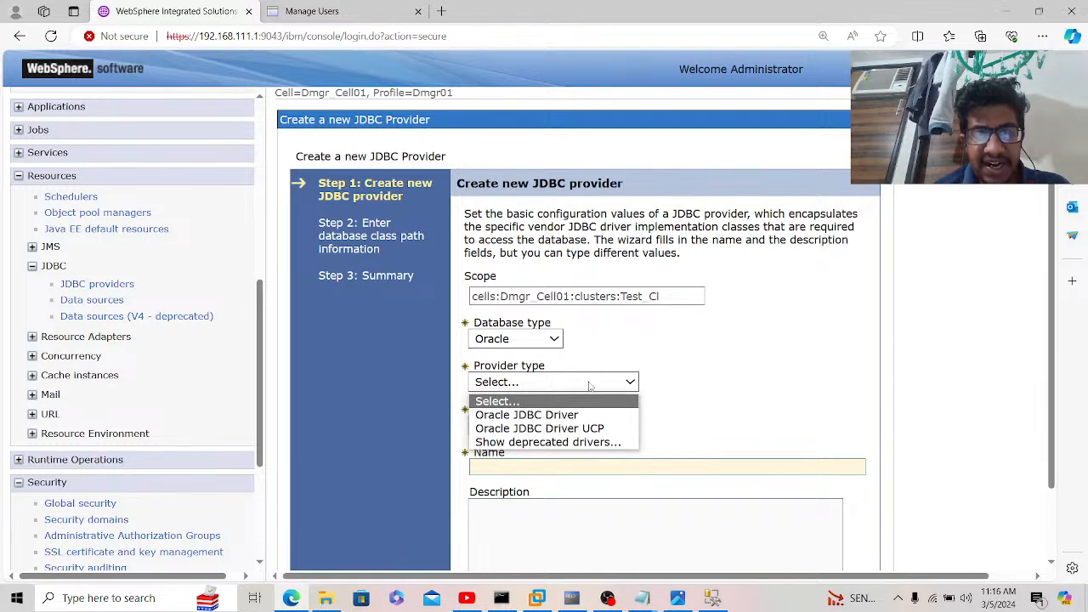
click(562, 416)
click(619, 384)
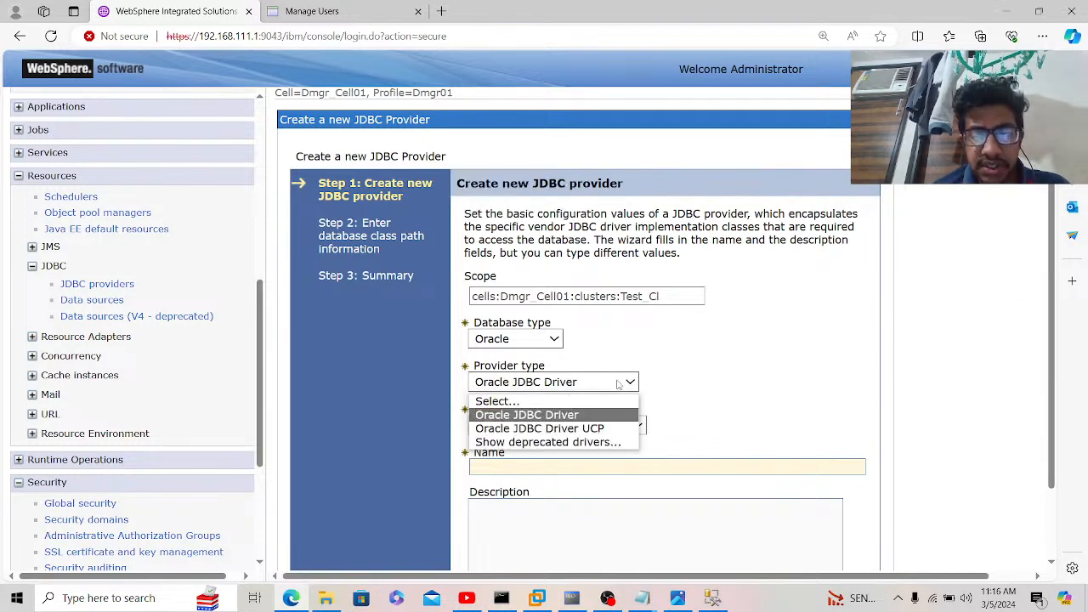
click(550, 422)
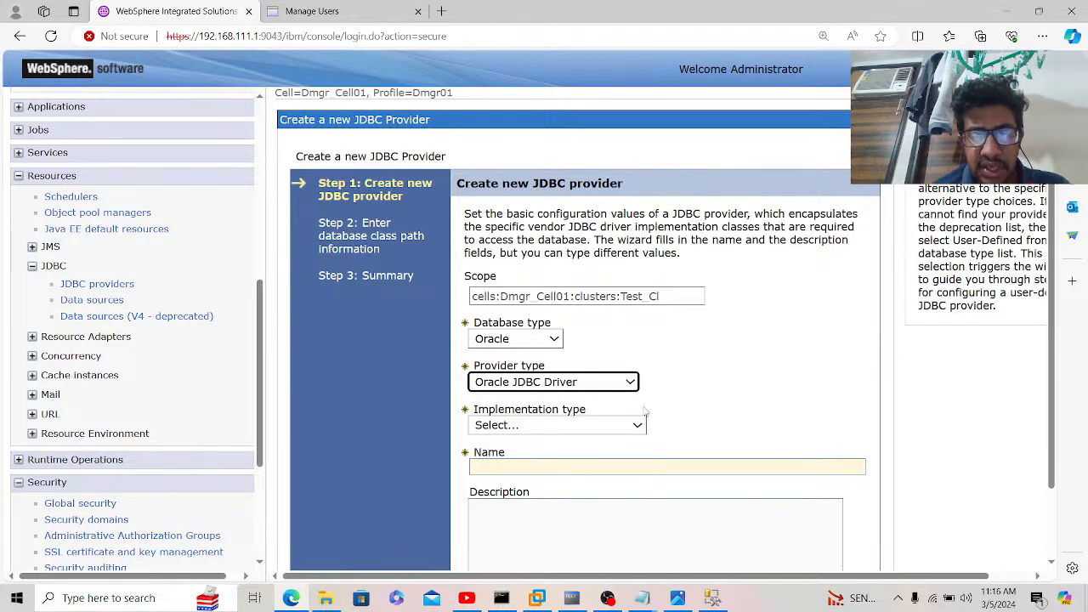
click(614, 428)
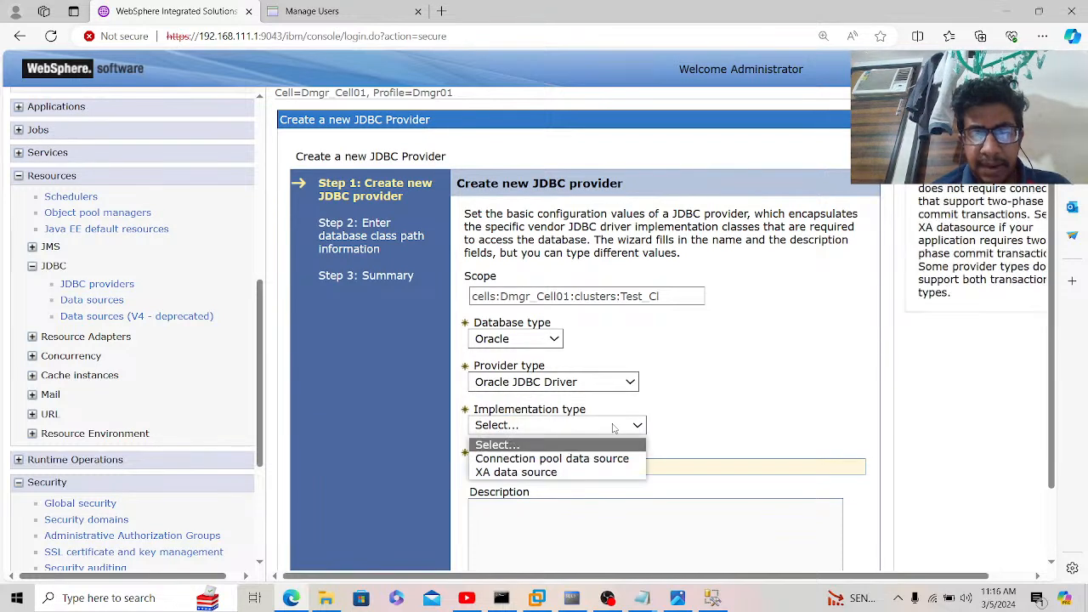
click(561, 473)
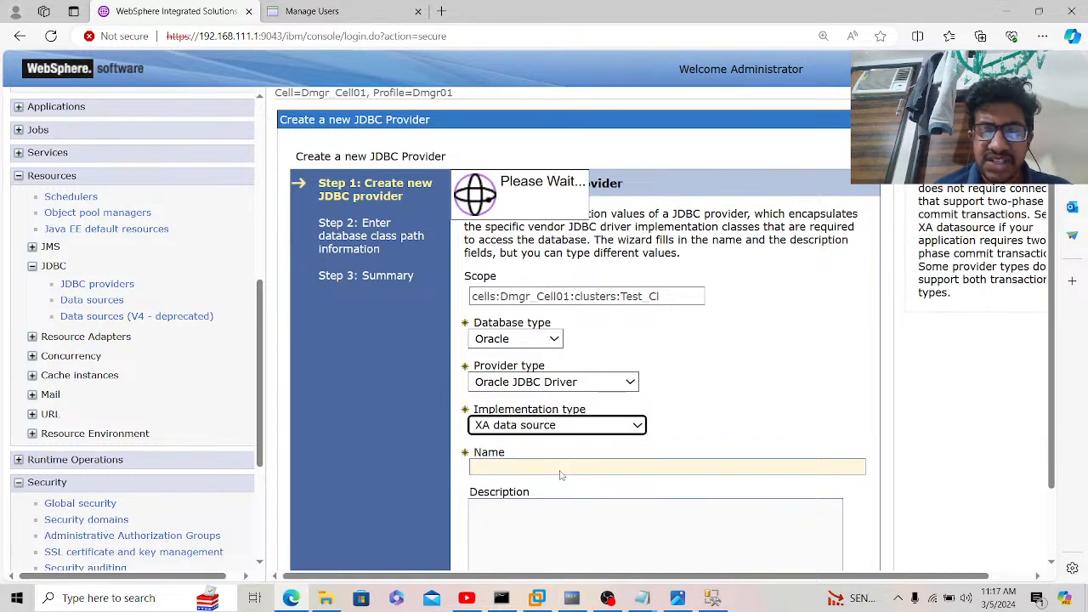
Step: Advance to the class path step and select the driver directory path
scroll(718, 414, down, 2)
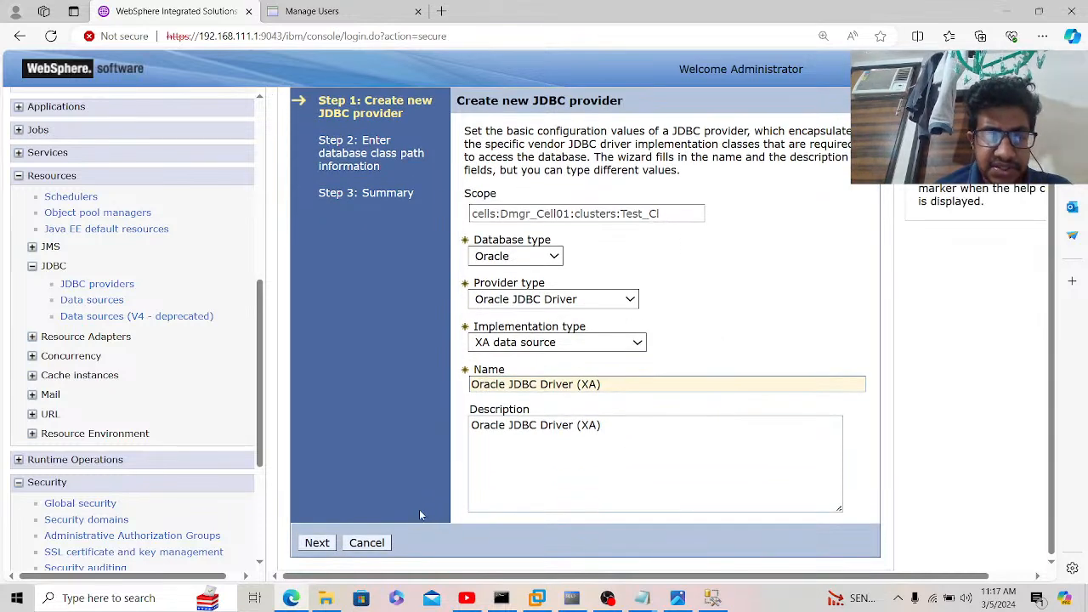
click(317, 544)
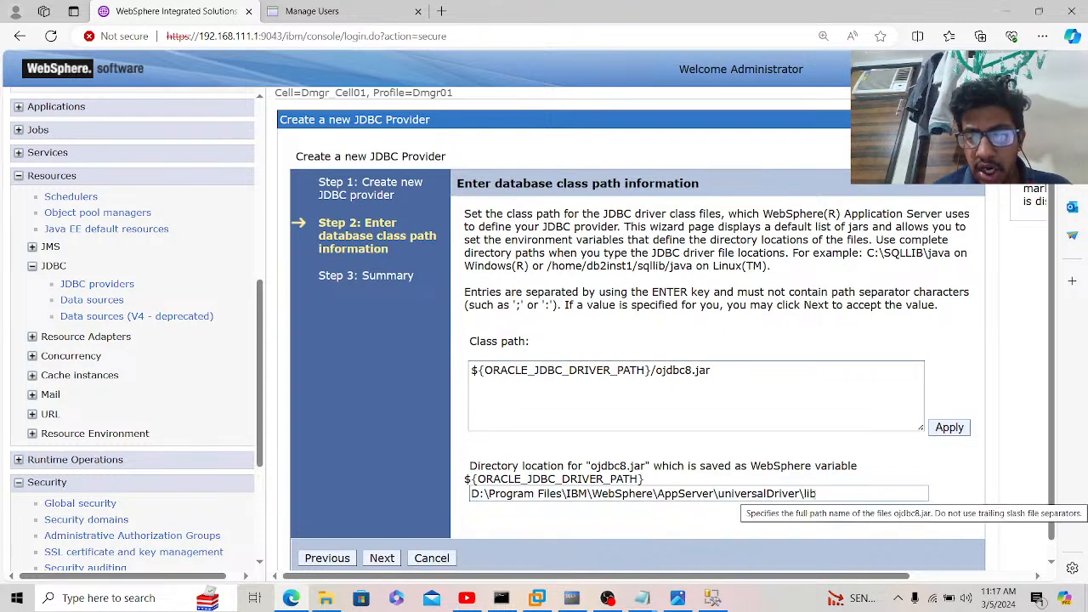
drag(825, 493, 467, 502)
key(ctrl+c)
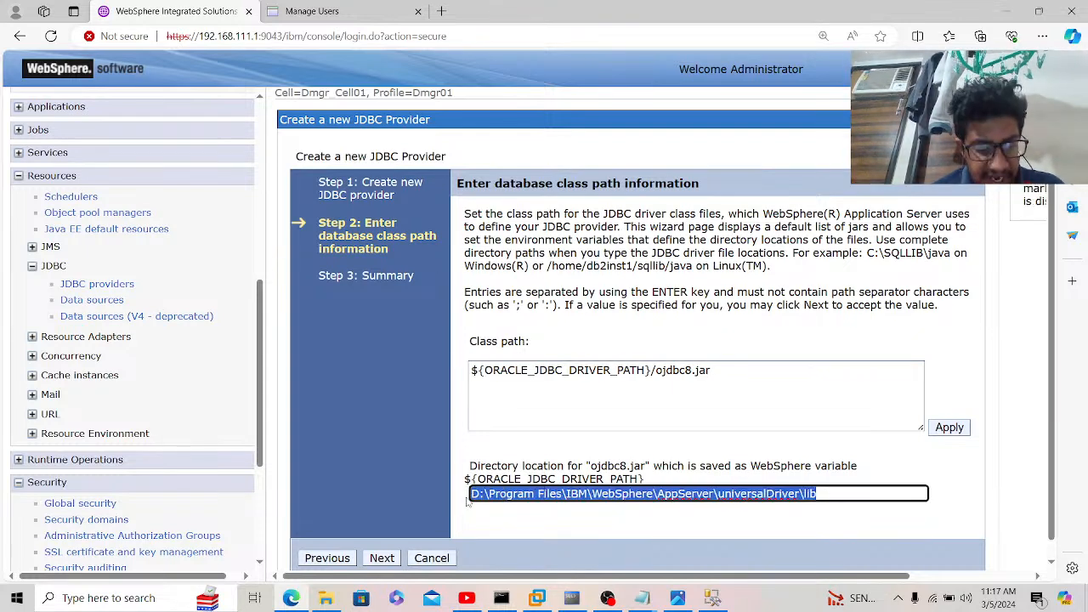
click(326, 598)
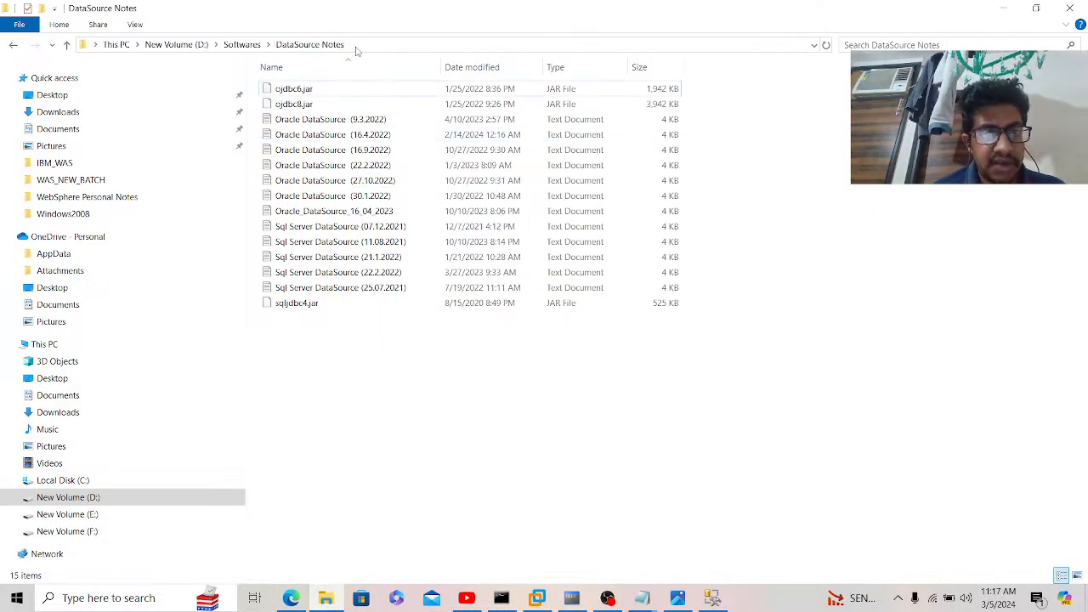
Step: Open the universalDriver\lib folder in File Explorer to confirm ojdbc8.jar is there
click(357, 46)
key(ctrl+v)
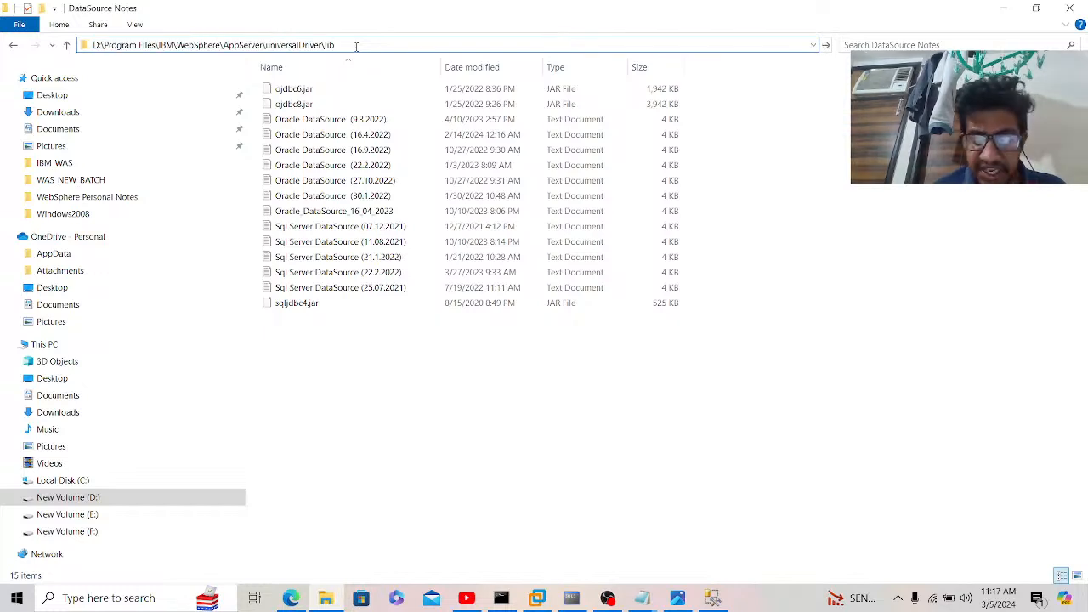
key(Return)
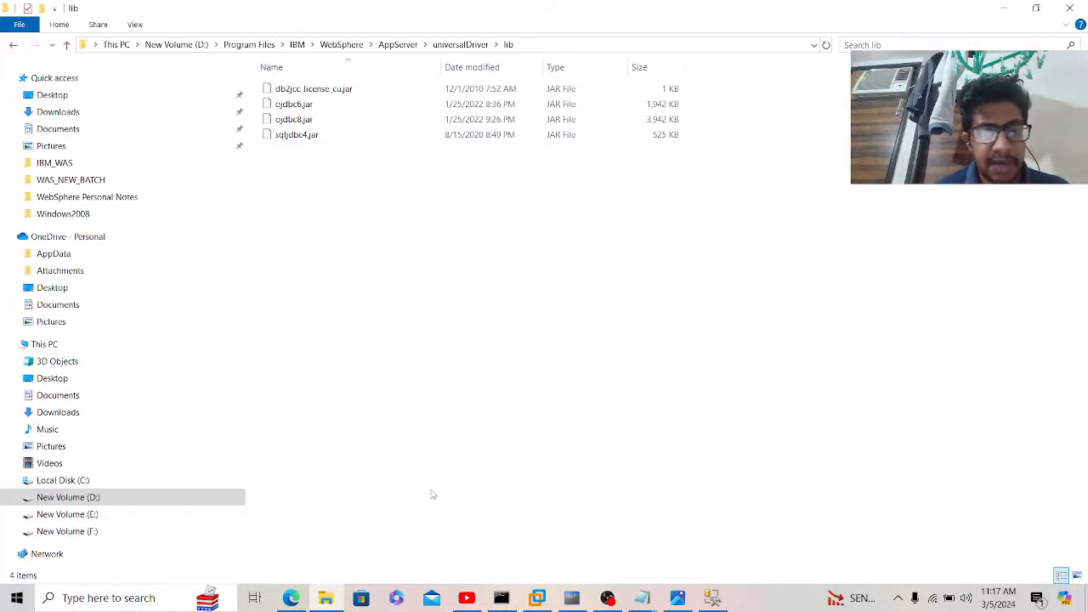
click(291, 600)
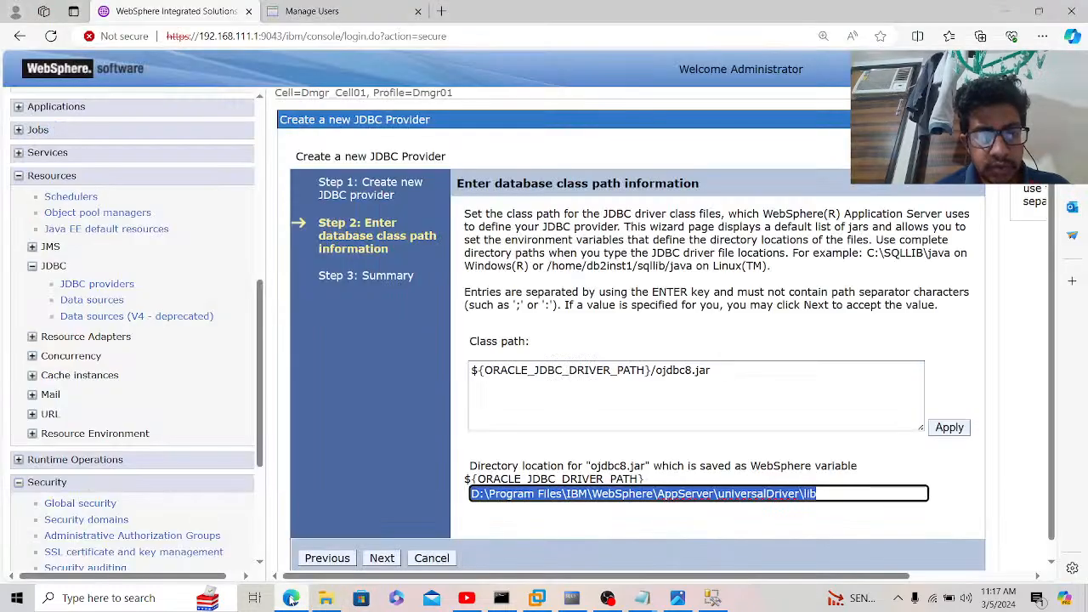
Step: Review the summary for the Oracle JDBC Driver (XA) provider and finish the wizard
click(390, 561)
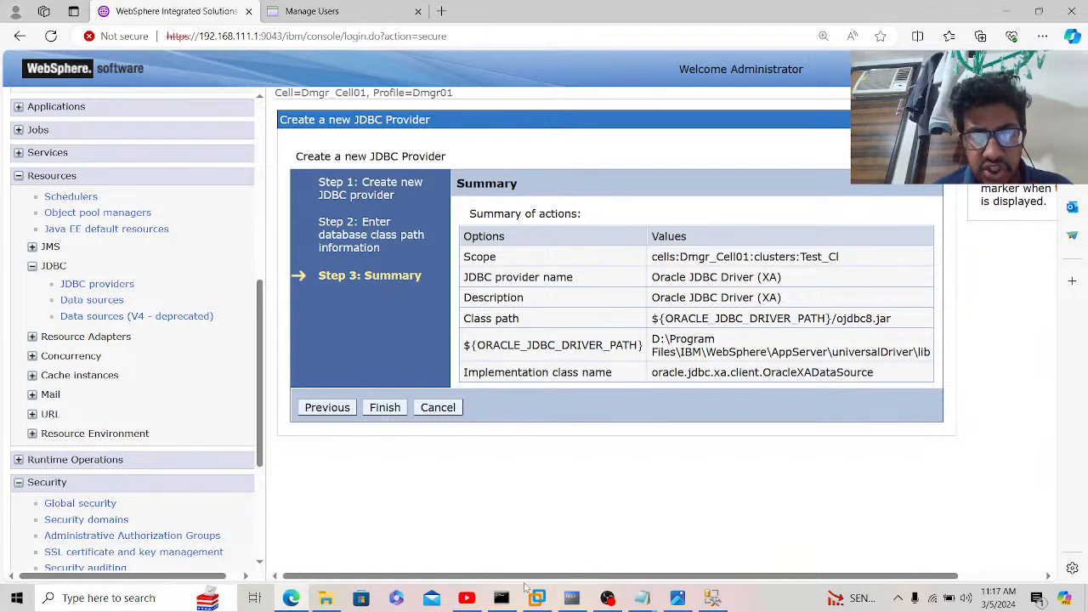
click(338, 603)
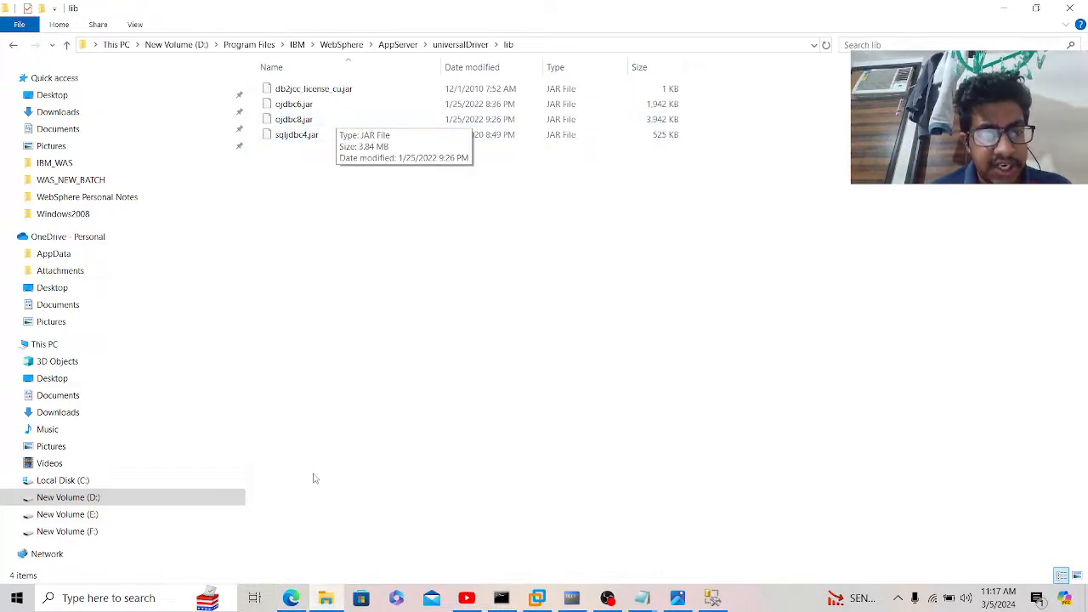
click(292, 598)
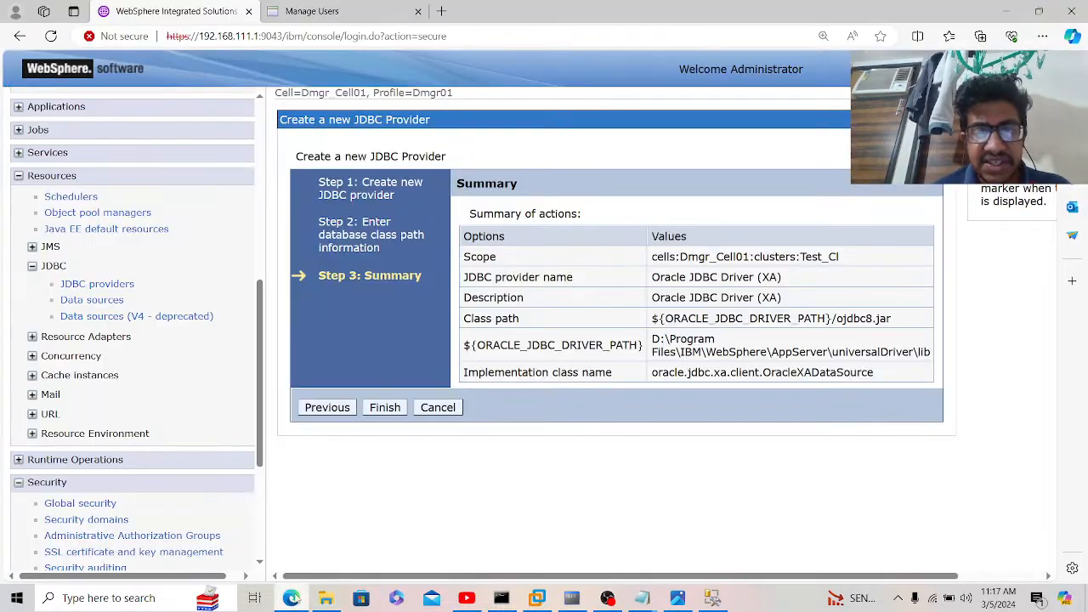
click(385, 408)
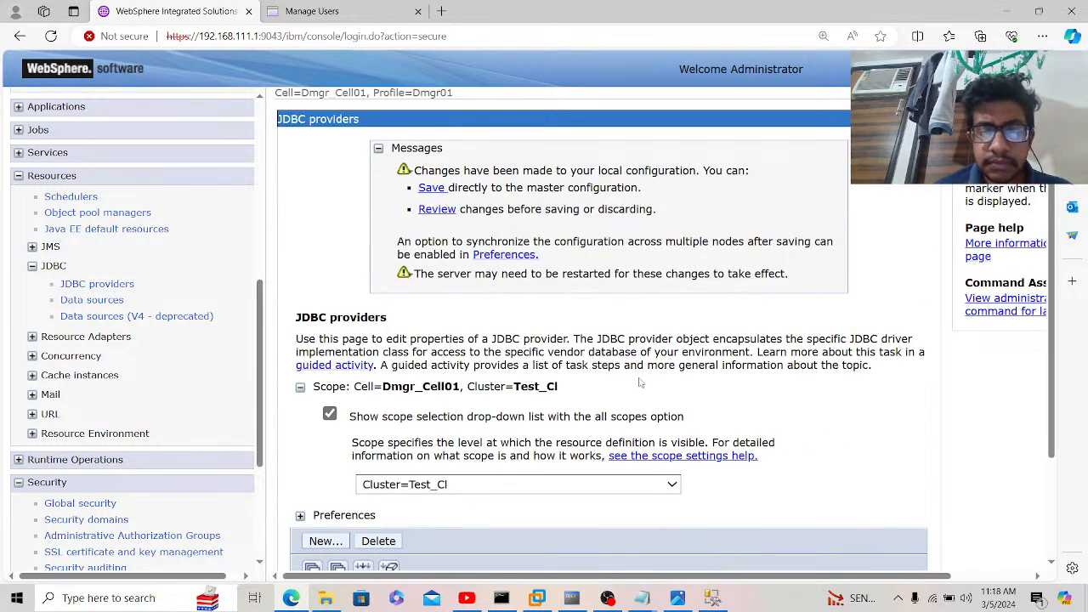
Step: Save the provider and start a new data source under Oracle JDBC Driver (XA)
click(432, 188)
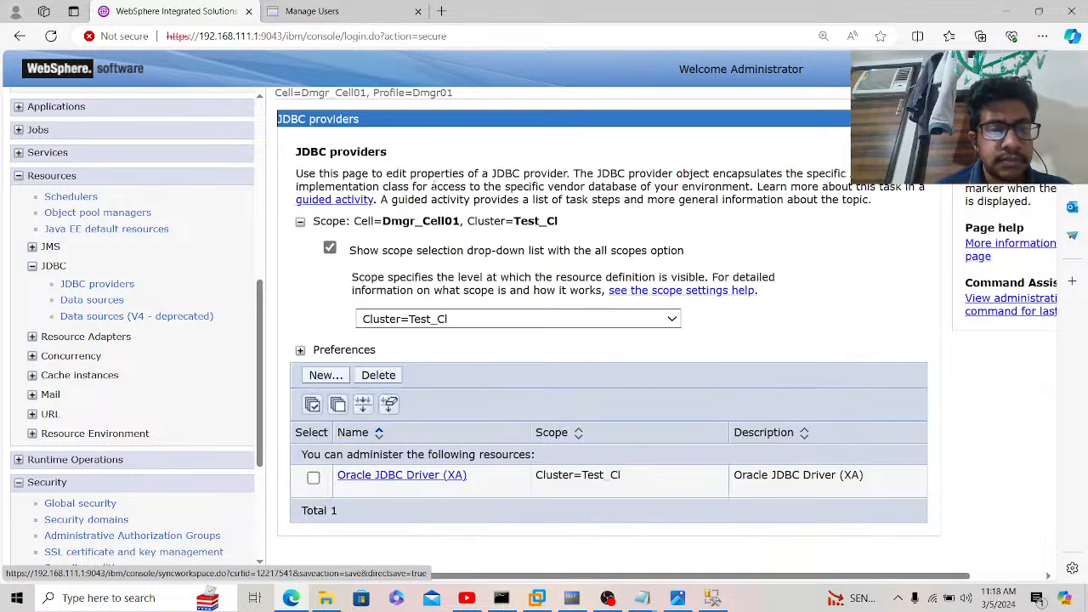
click(411, 476)
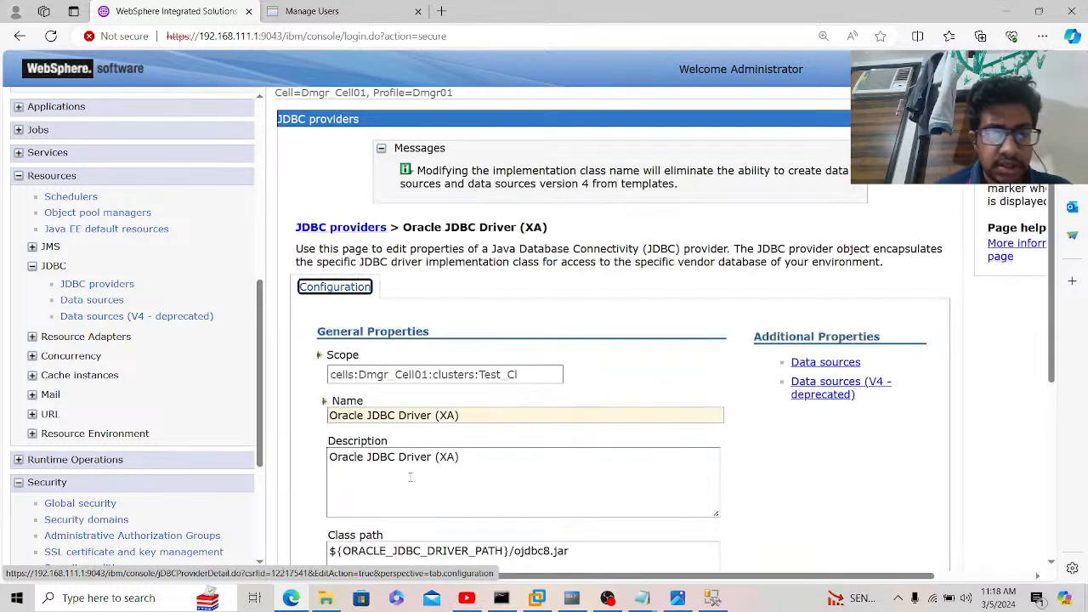
click(818, 363)
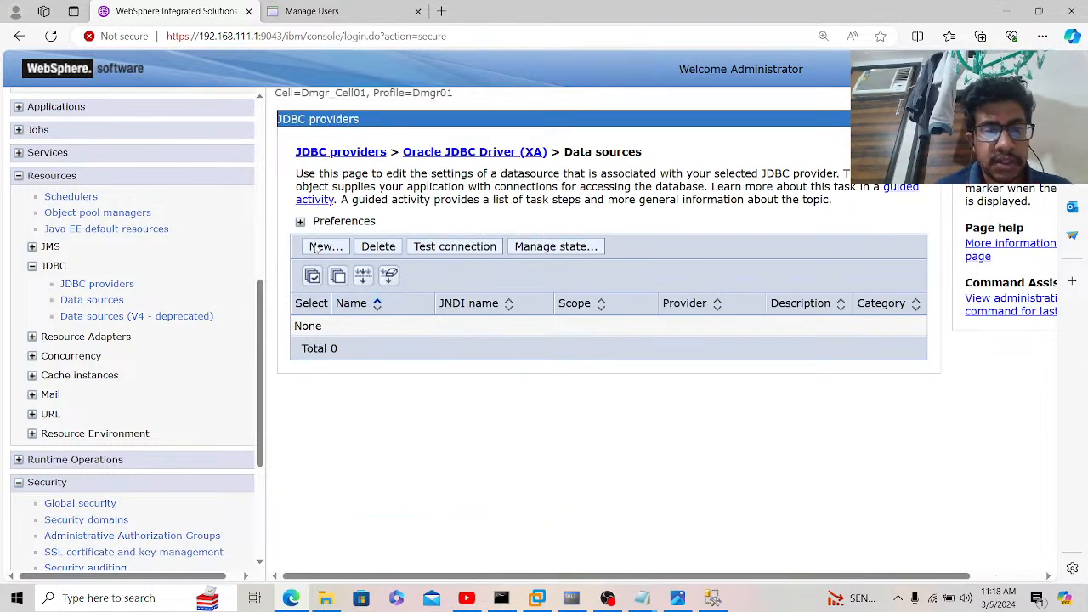
click(330, 246)
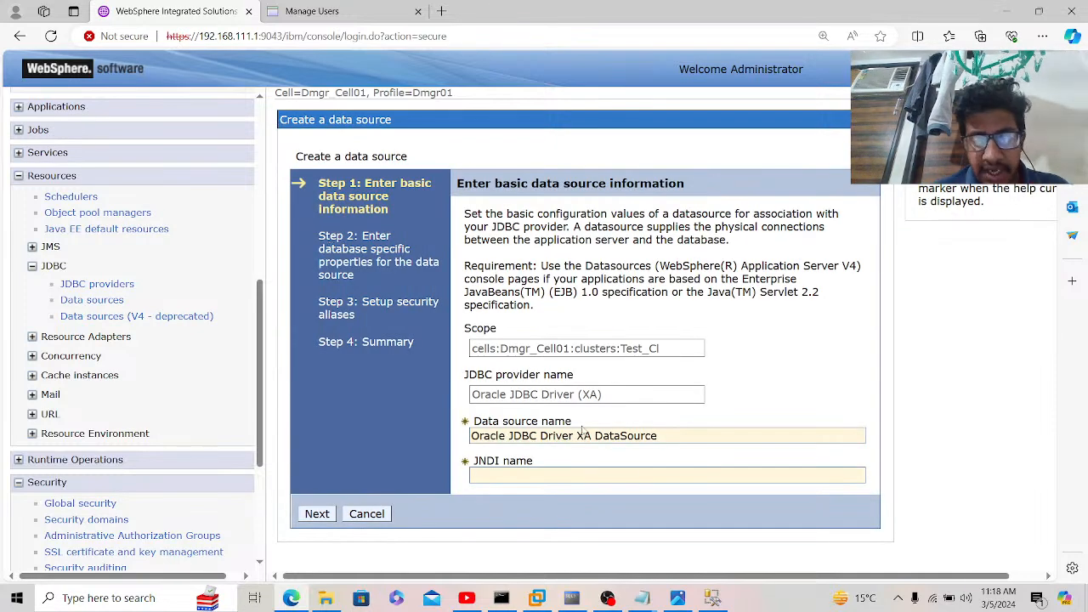
Step: Name the data source GANESH with JNDI name jdbc/GANESH and go to the URL step
triple_click(670, 437)
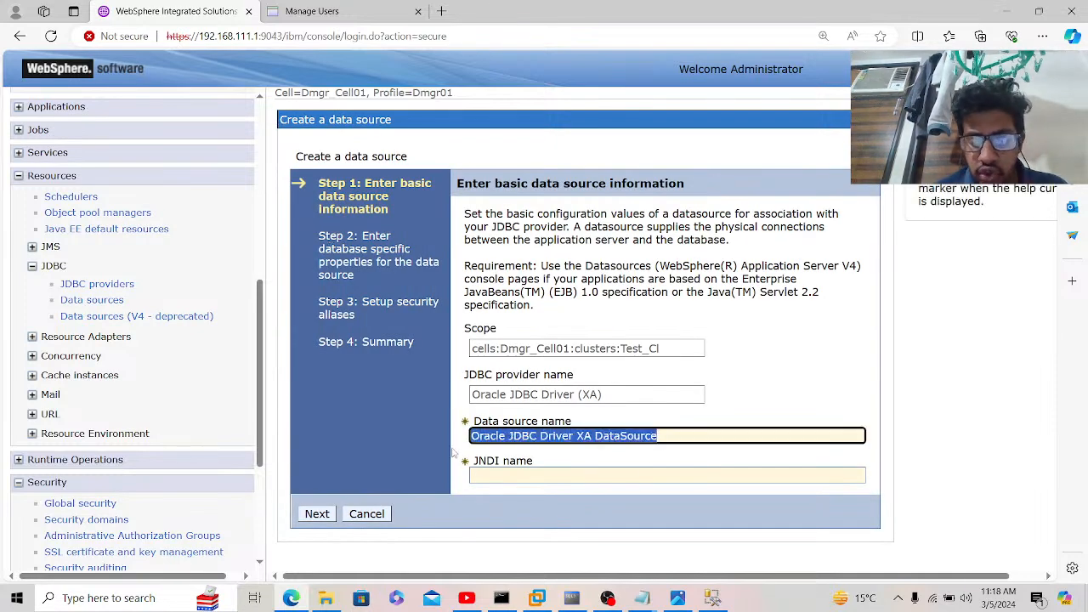
key(BackSpace)
text(GANESH)
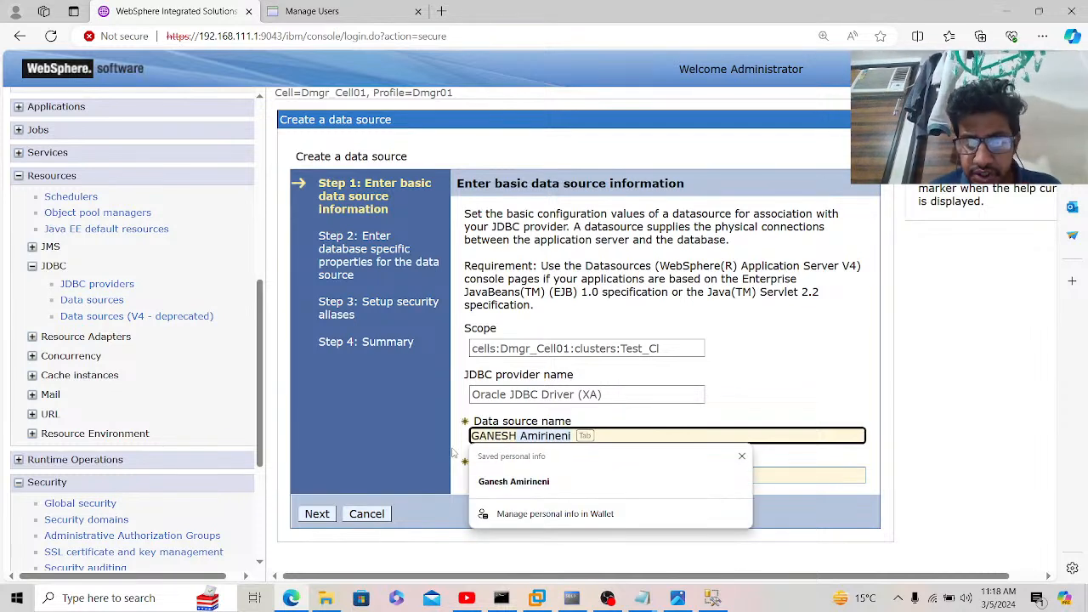
click(573, 599)
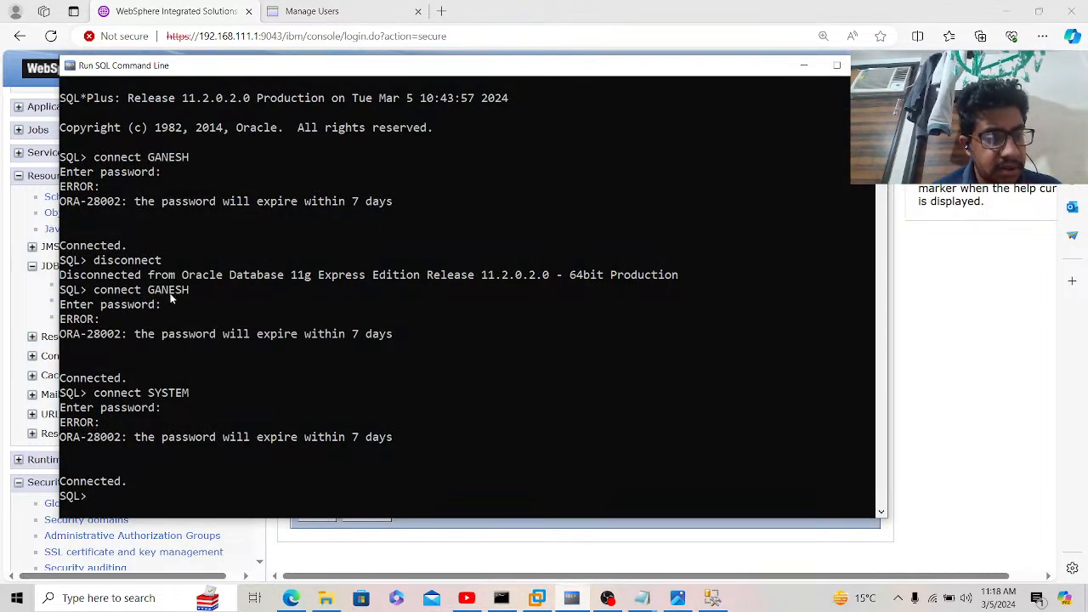
click(389, 553)
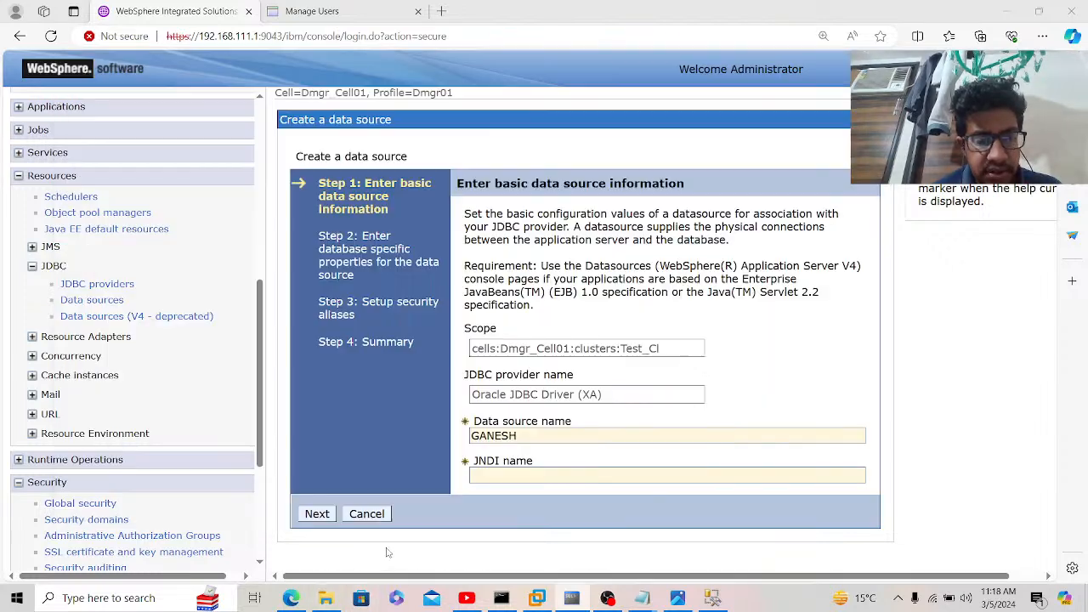
click(547, 474)
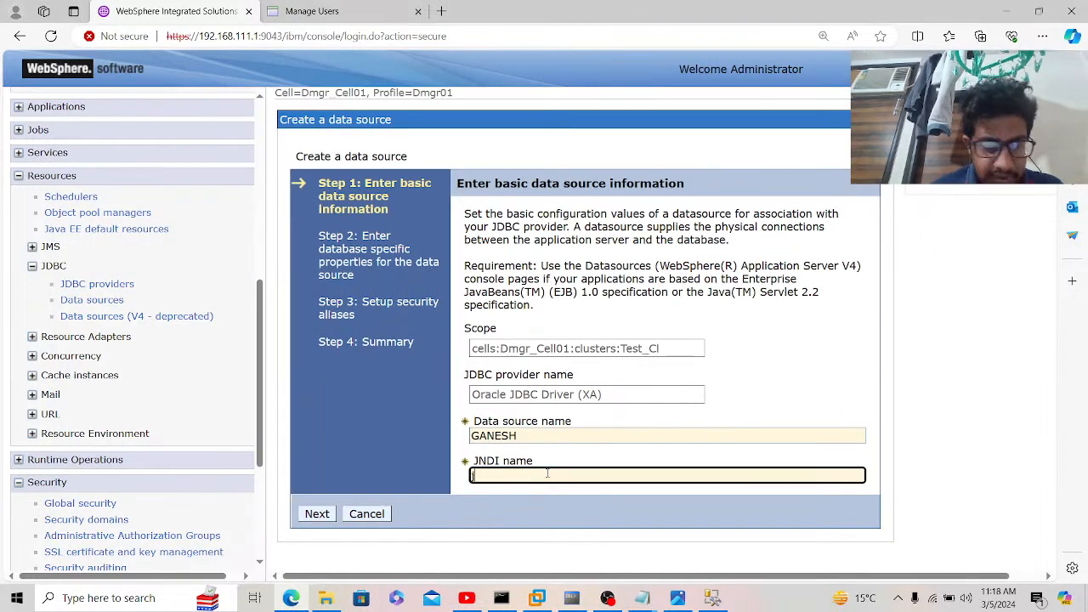
text(jdbc/)
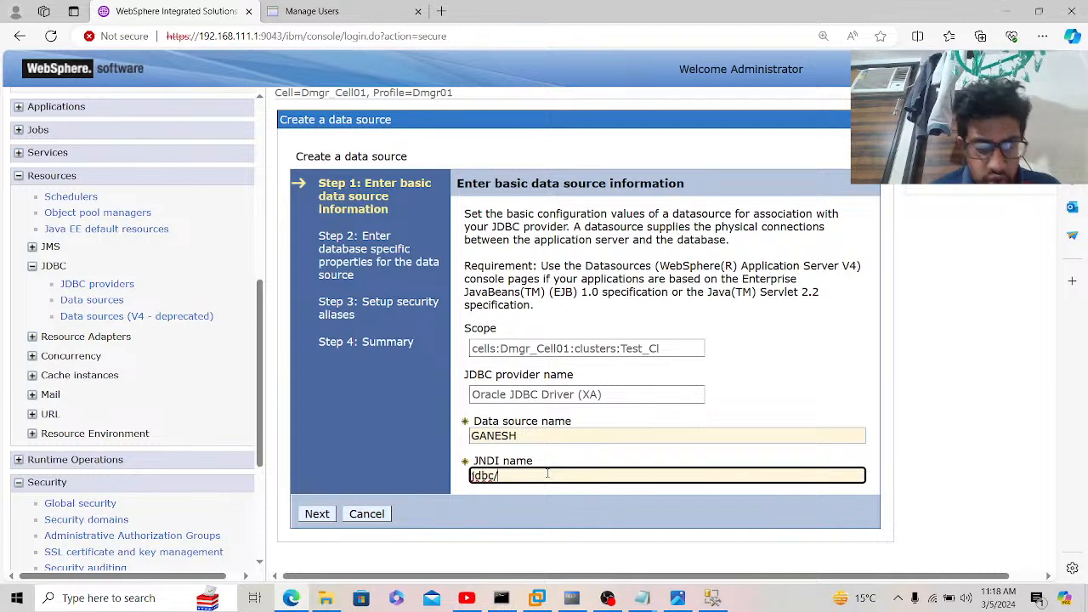
text(GANESH)
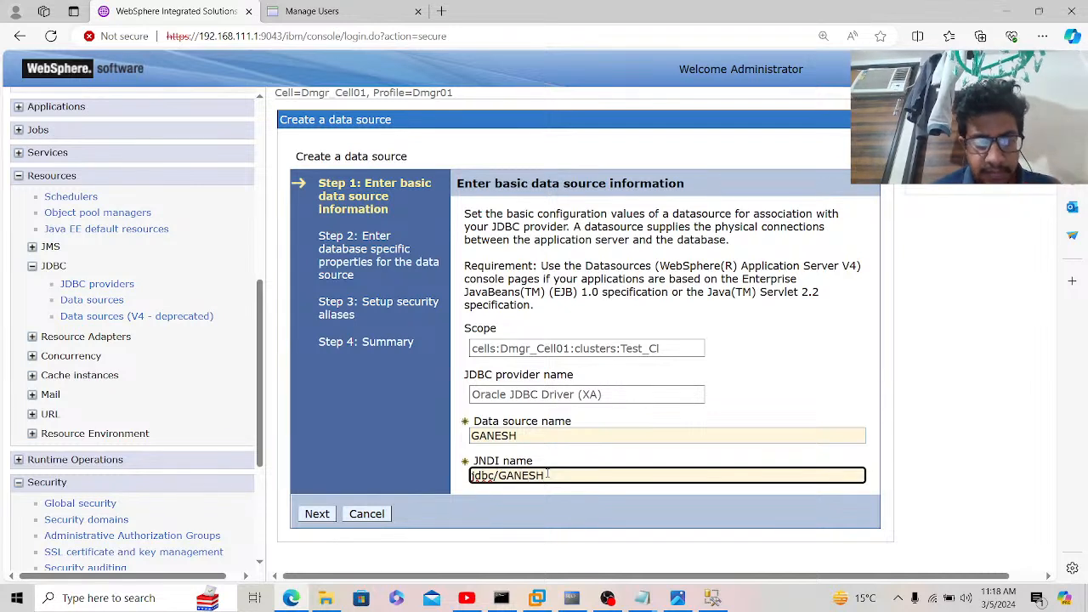
click(324, 519)
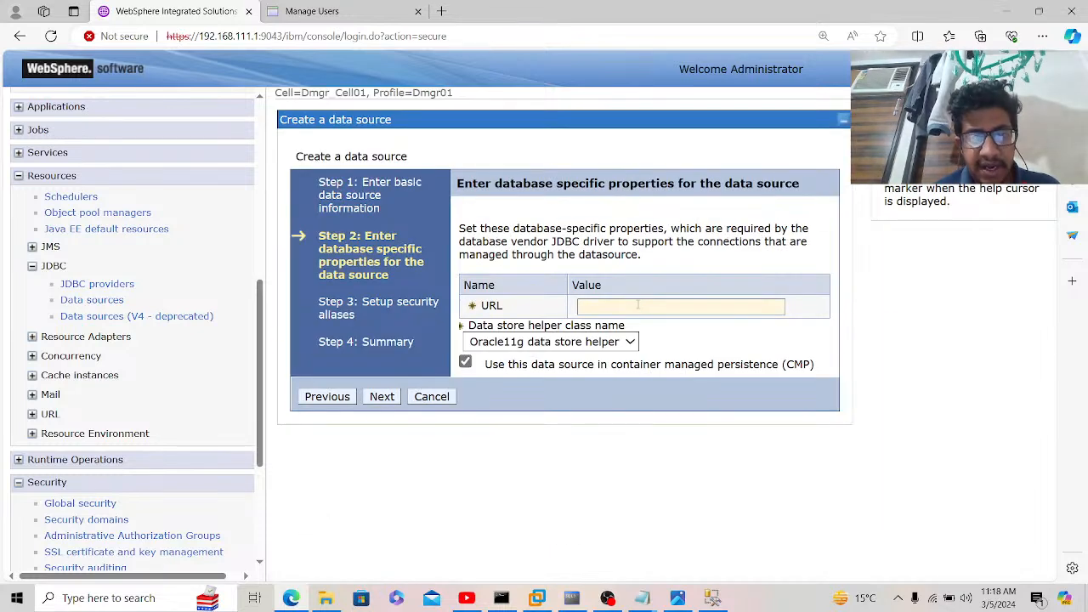
click(638, 306)
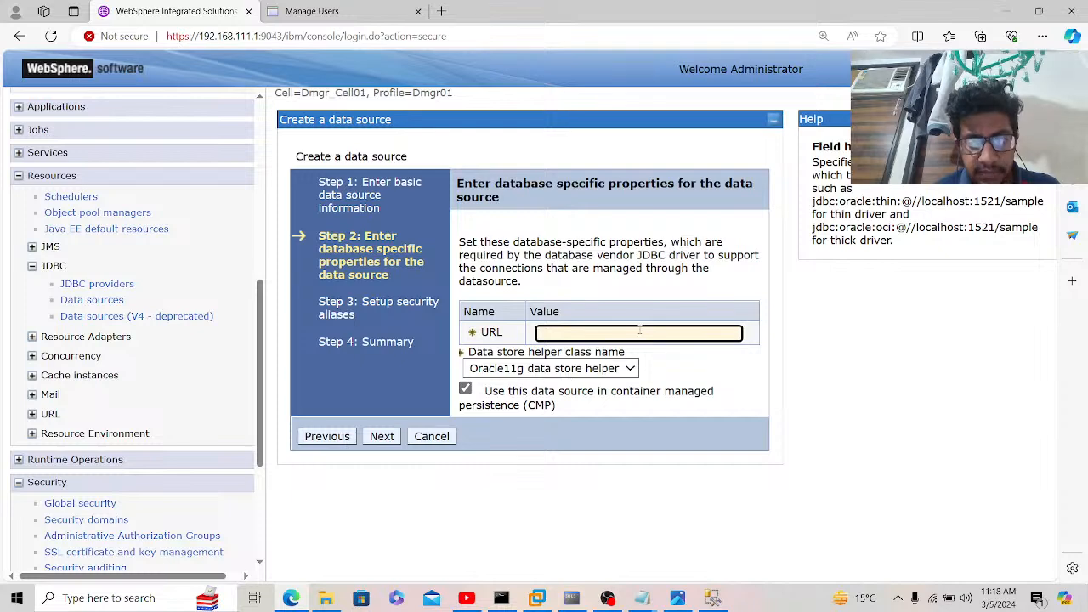
click(642, 604)
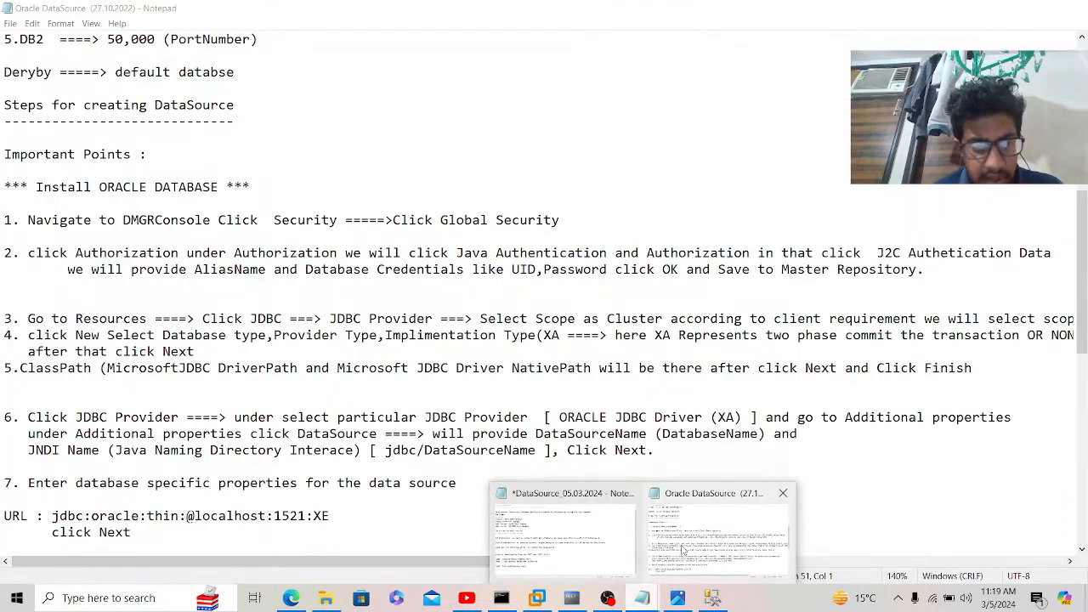
click(683, 550)
click(285, 349)
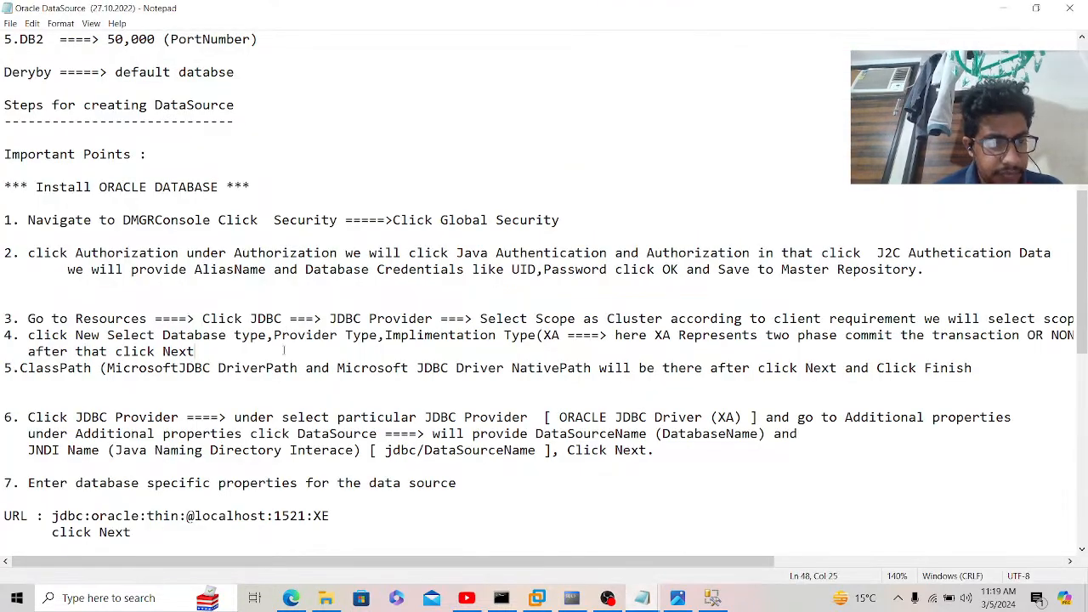
drag(52, 515, 330, 515)
key(ctrl+c)
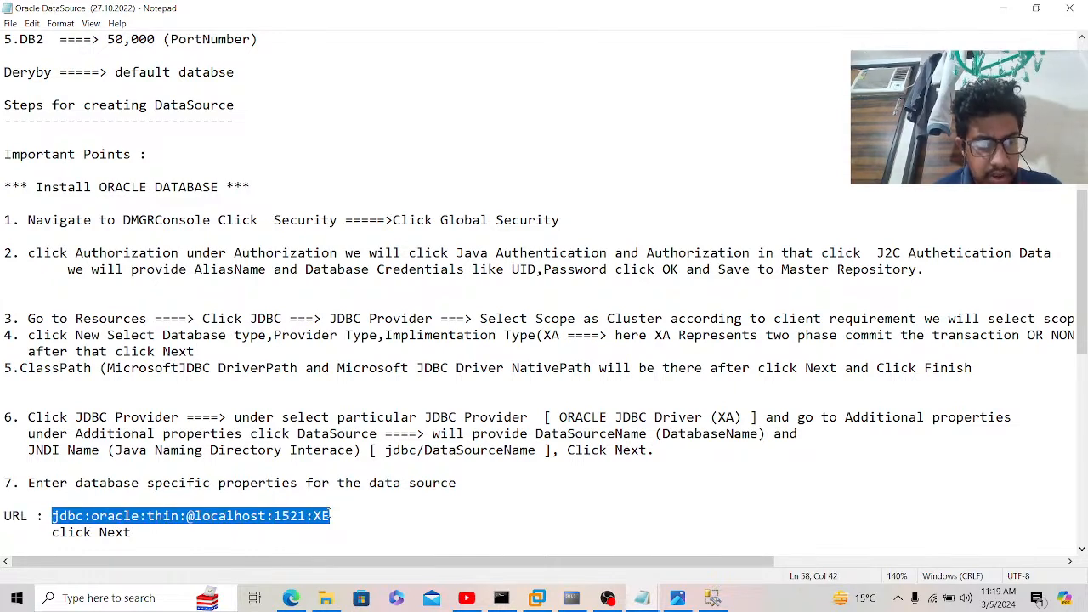
click(302, 600)
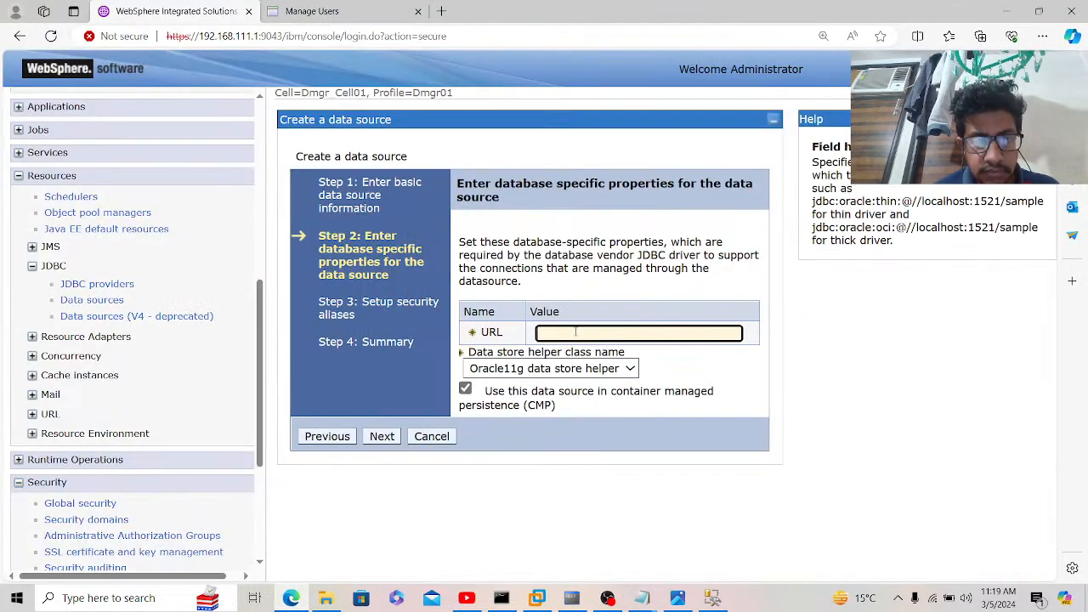
key(ctrl+v)
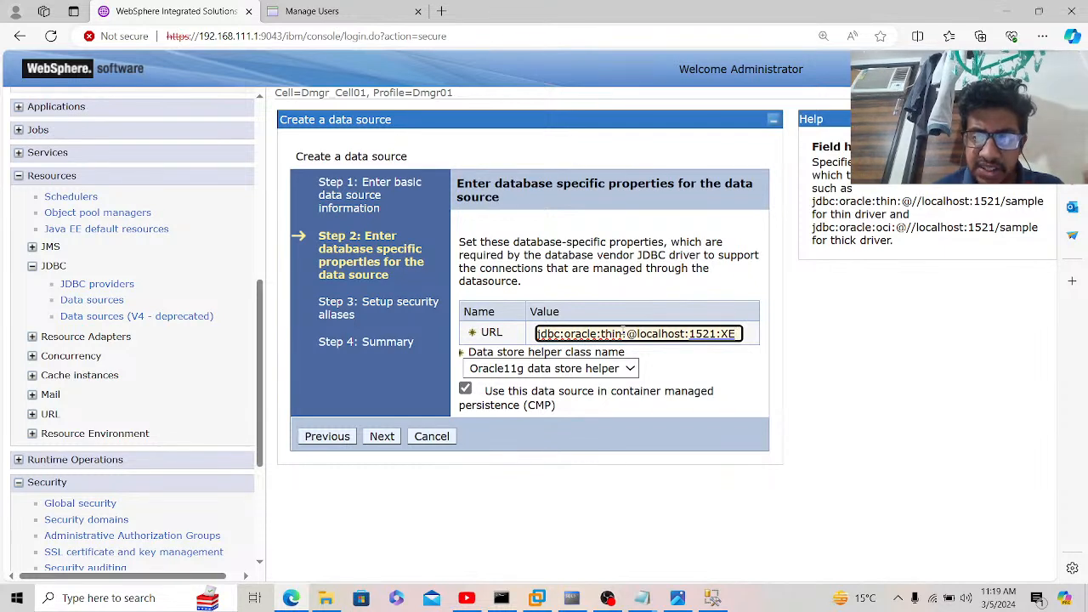
click(375, 441)
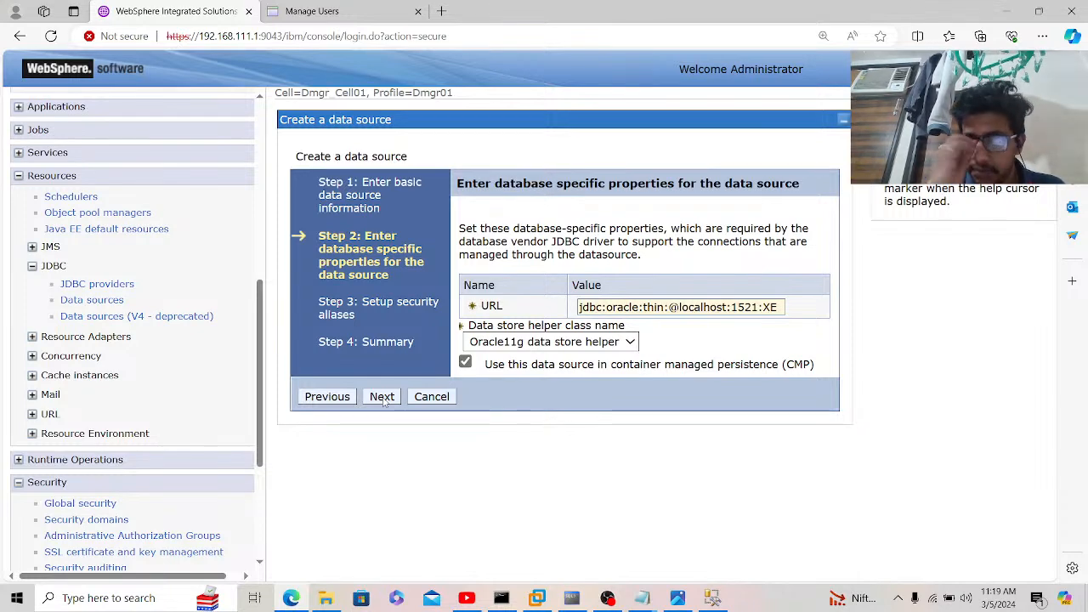
click(382, 397)
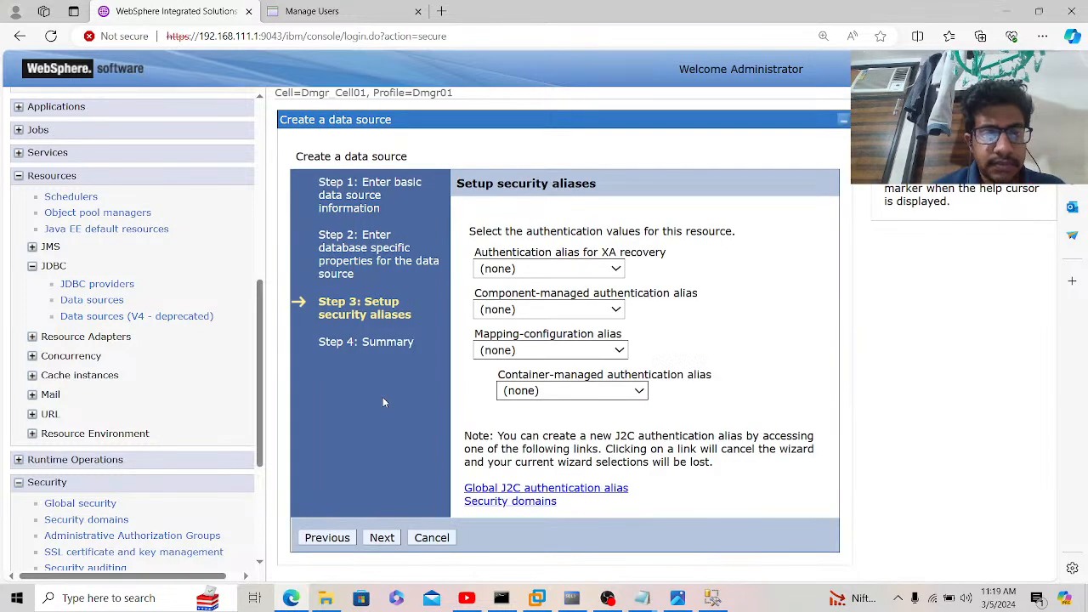
Step: Use Dmgr_Node01/ORACLE for the XA recovery, component-managed and container-managed aliases, with no mapping alias
click(527, 270)
click(531, 301)
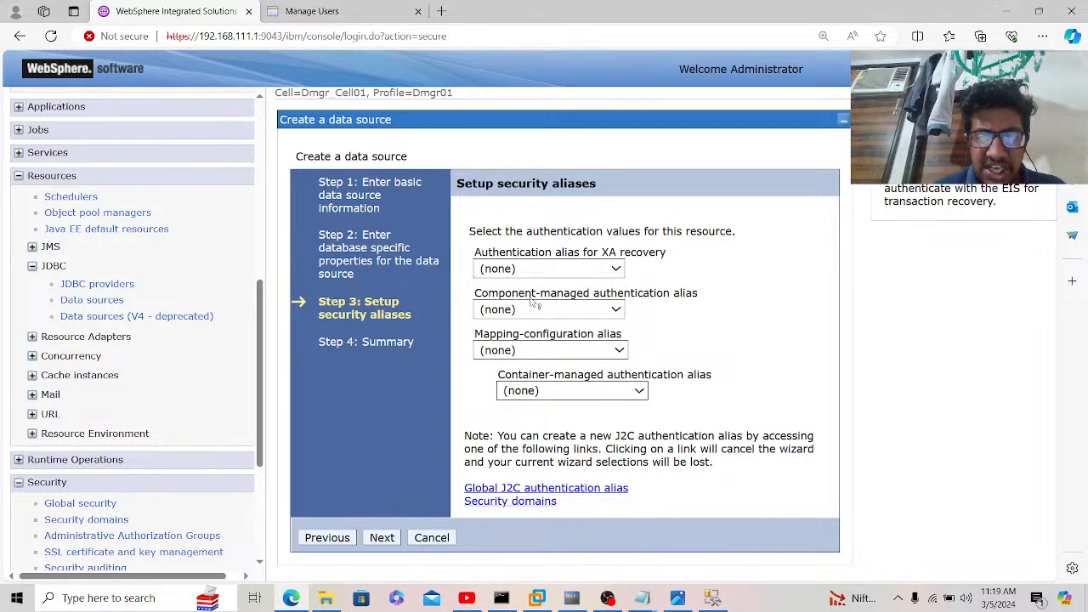
click(535, 314)
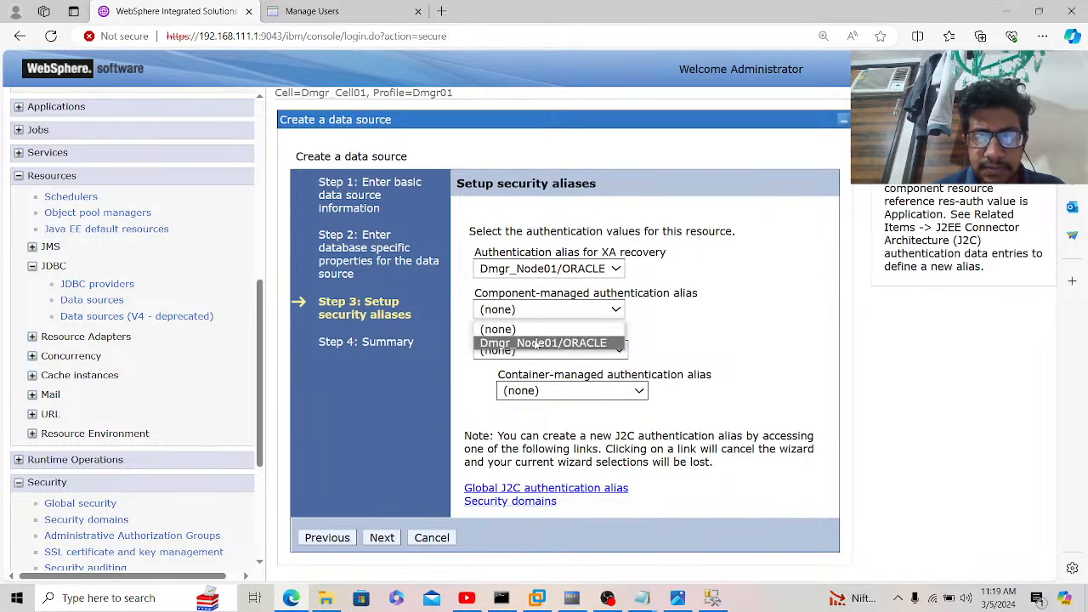
click(537, 343)
click(559, 393)
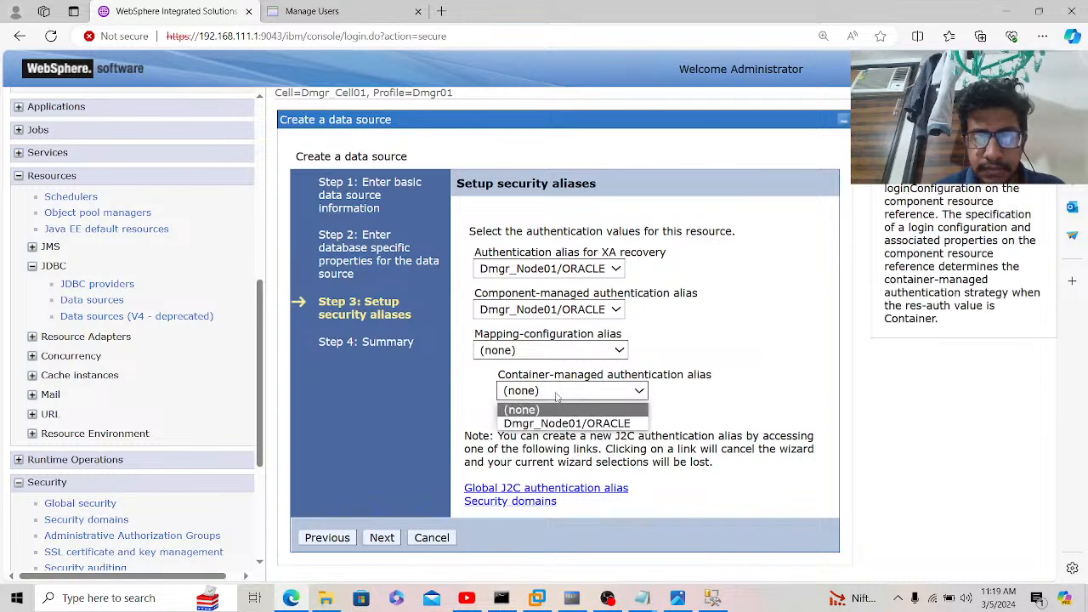
click(558, 423)
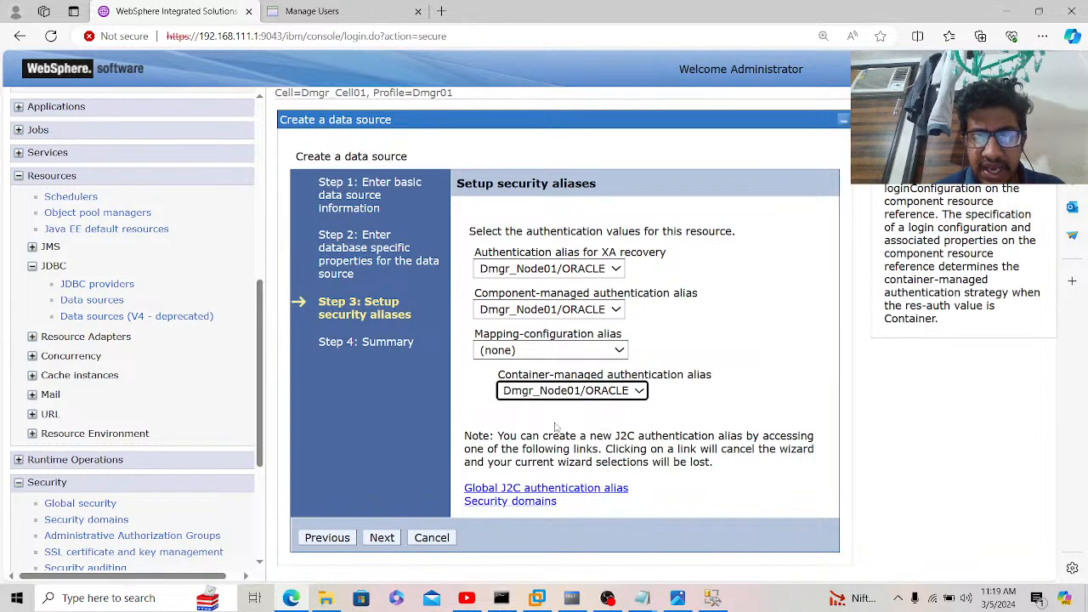
click(538, 350)
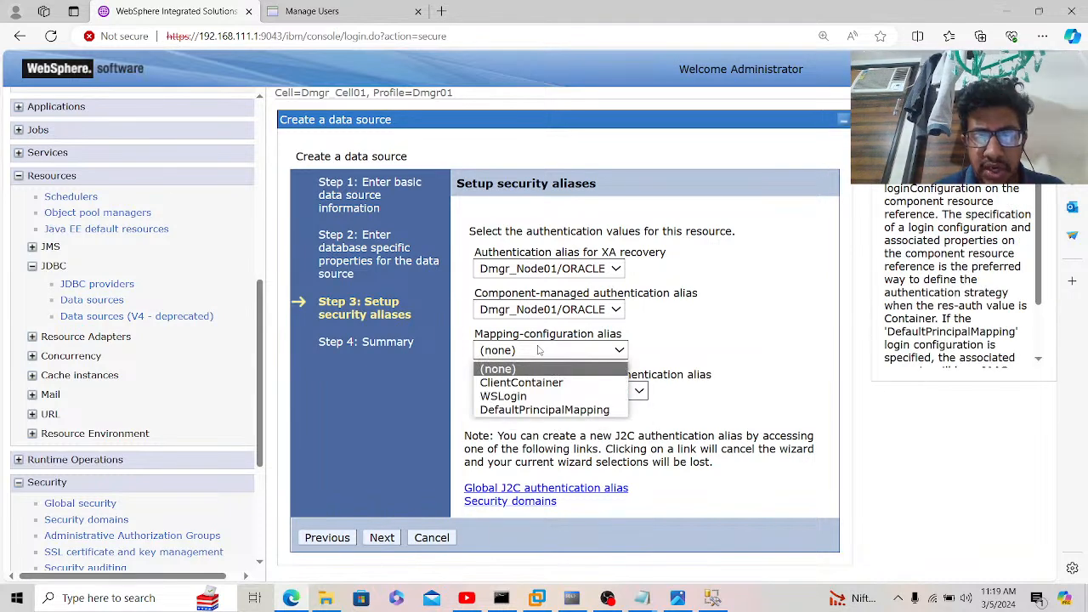
click(428, 450)
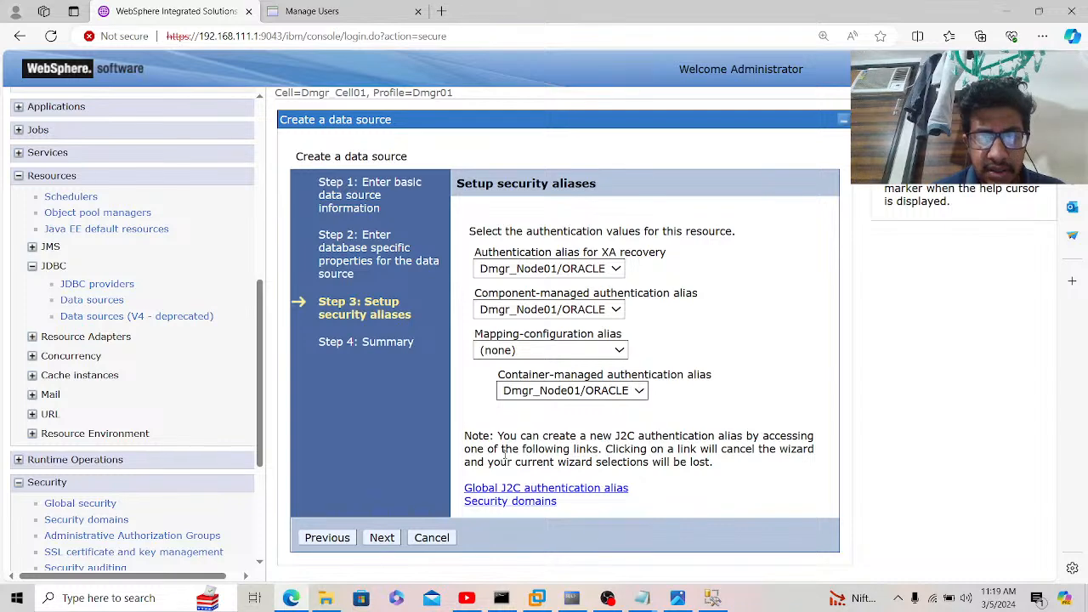
Step: Review the summary and finish creating the GANESH data source
click(383, 538)
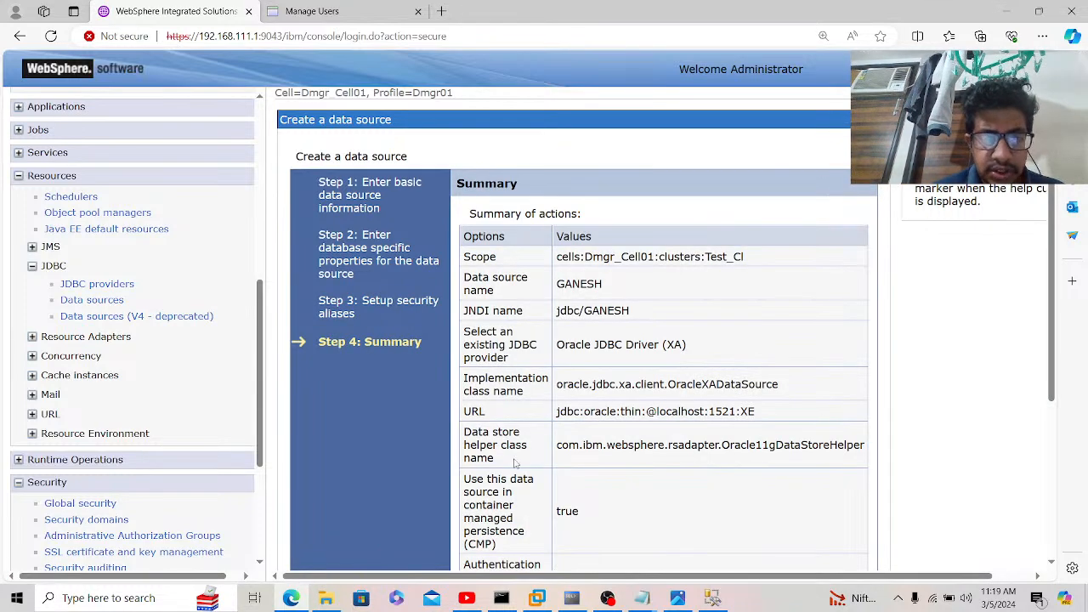
scroll(527, 460, down, 1)
scroll(527, 460, down, 3)
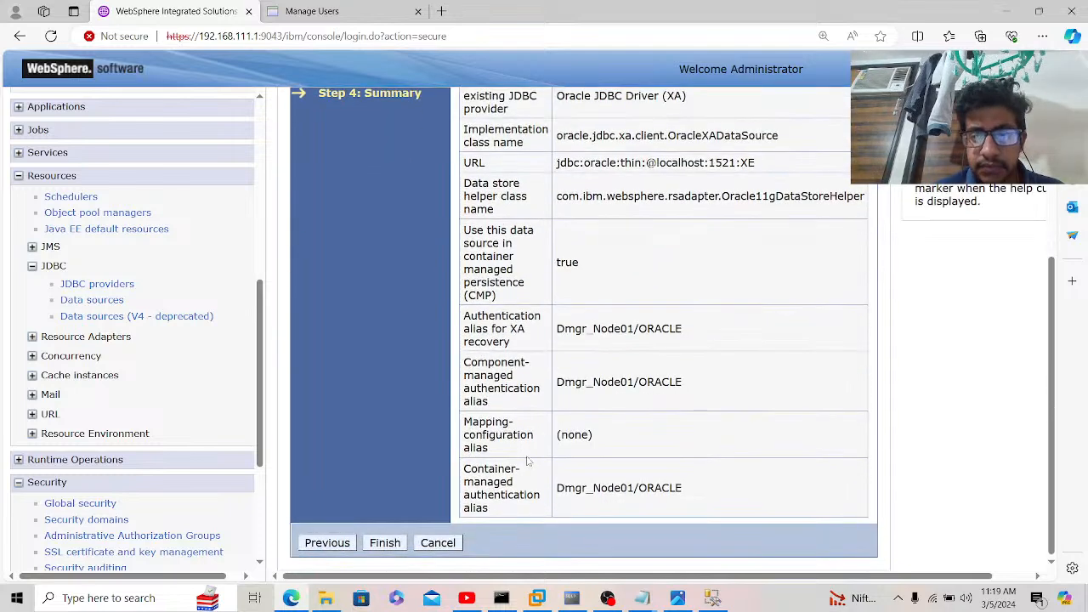
click(393, 545)
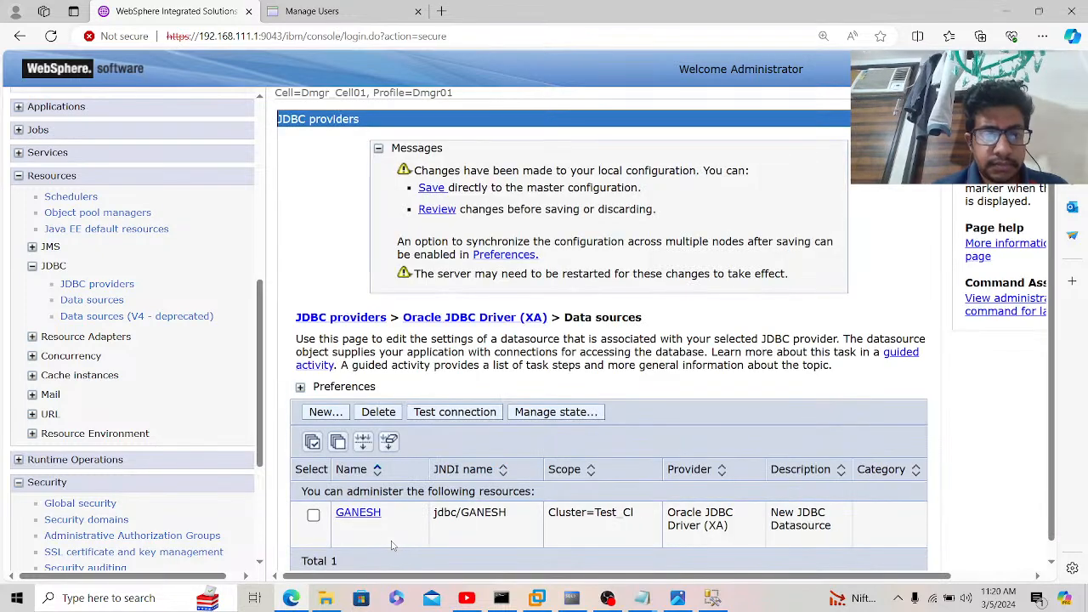
Step: Save the GANESH data source to the master configuration and go to WebSphere variables
click(430, 189)
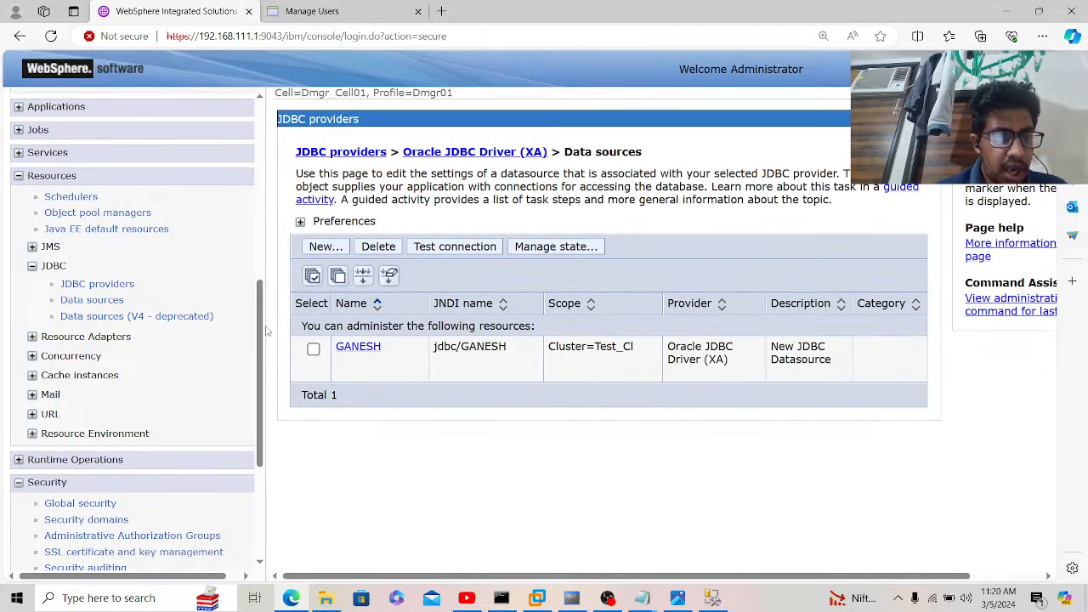
scroll(266, 336, down, 3)
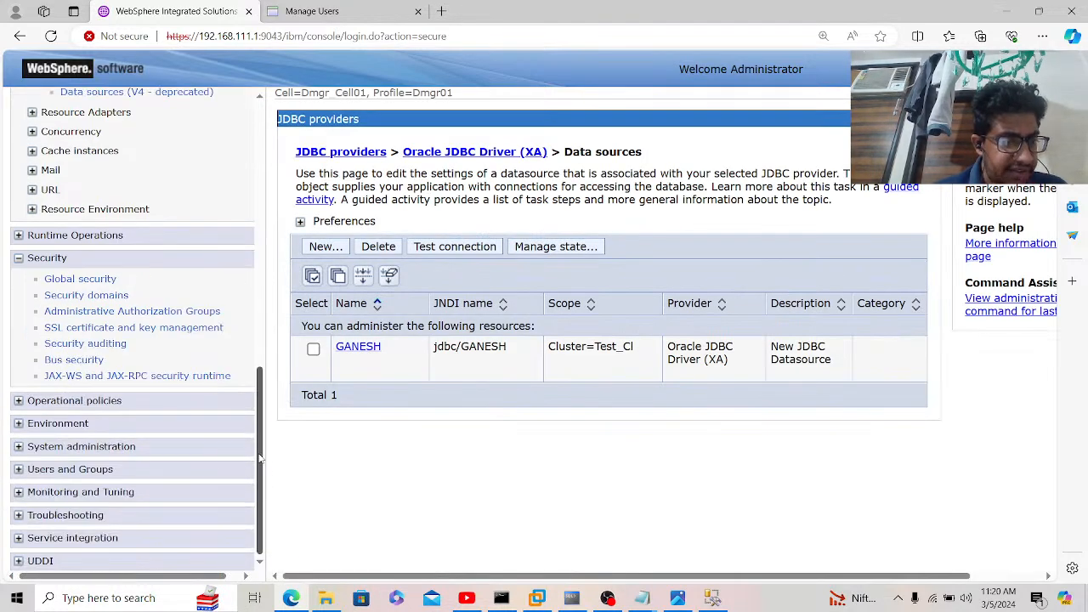
click(78, 424)
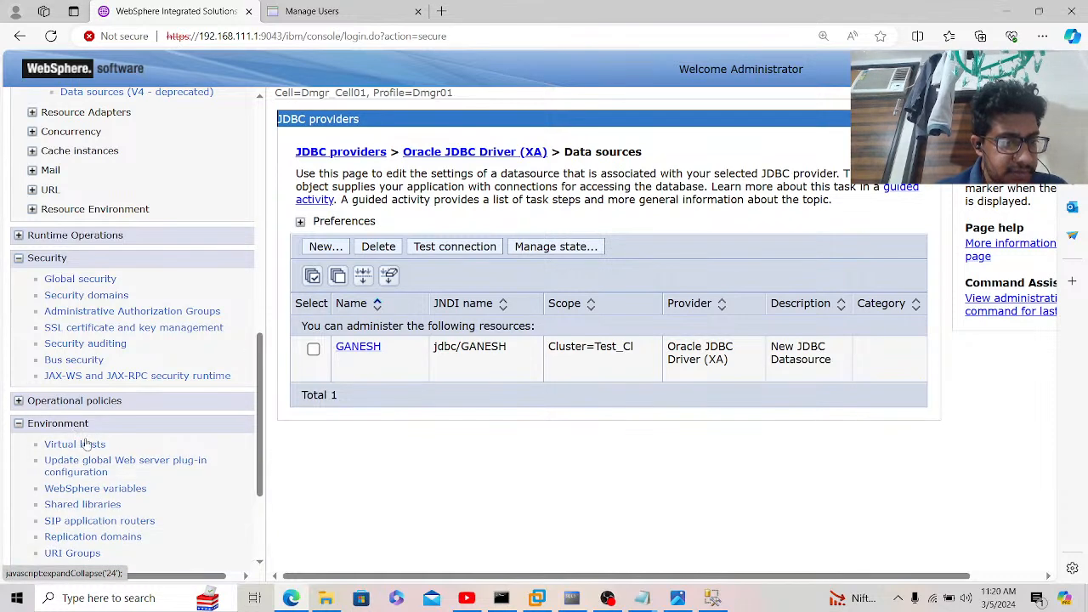
click(97, 493)
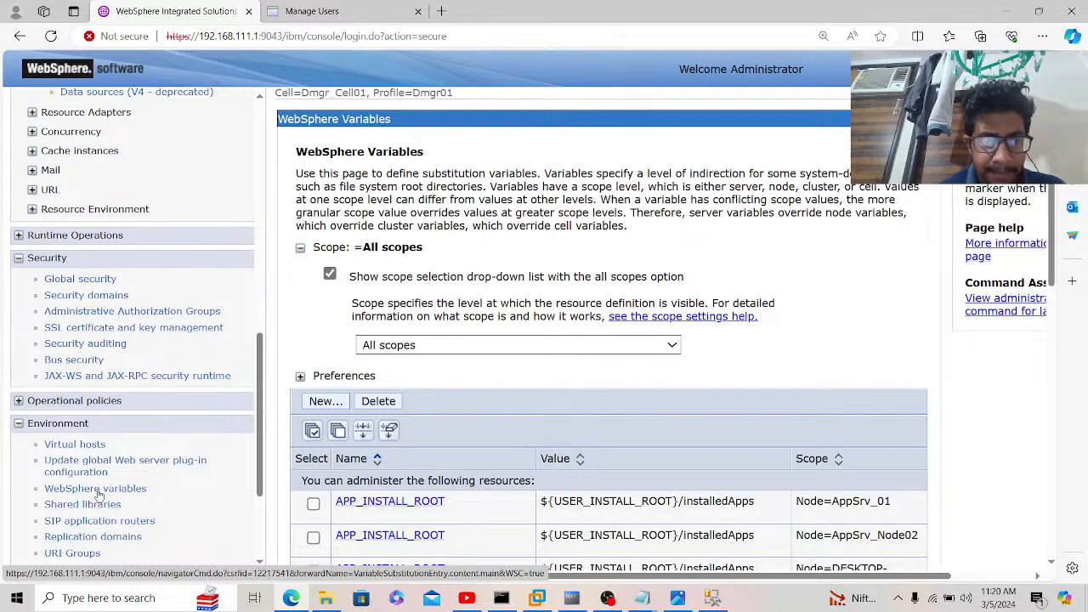
Step: Scope the variables list to cluster Test_Cl and start a new WebSphere variable
click(429, 346)
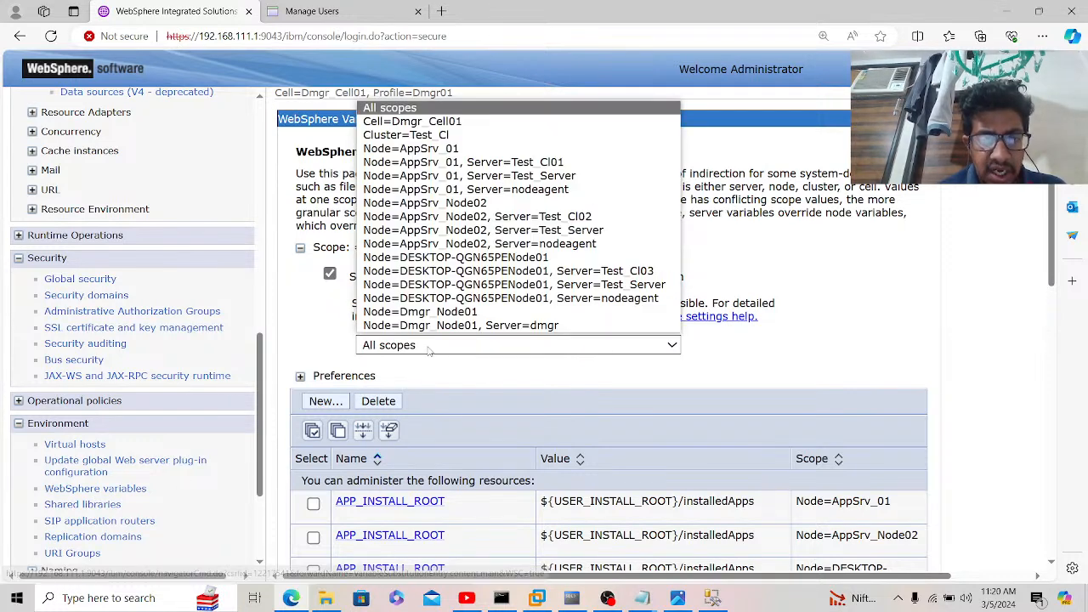
click(456, 136)
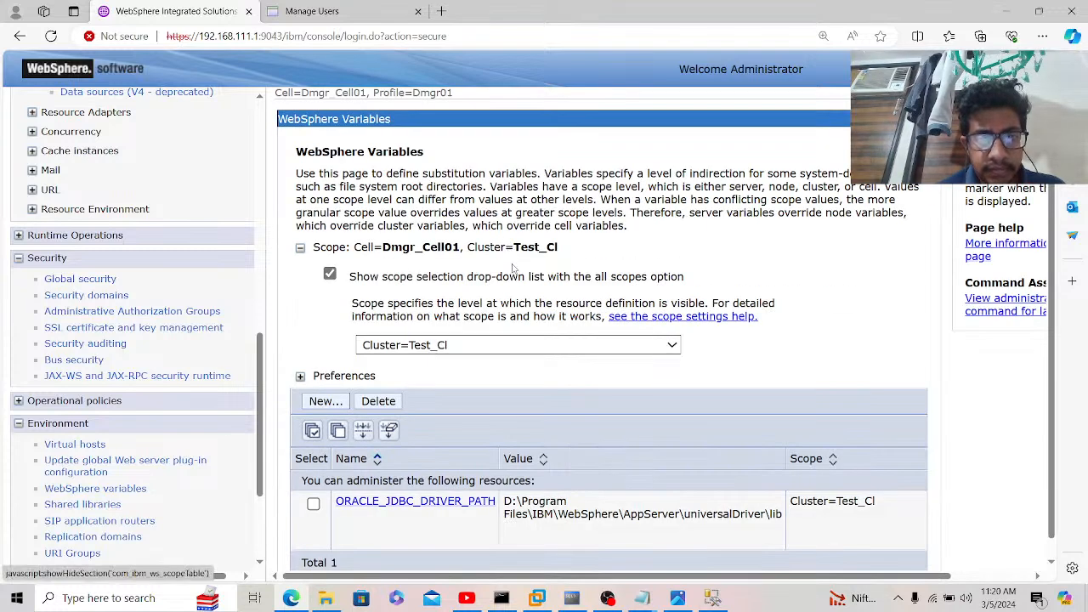
scroll(513, 268, down, 1)
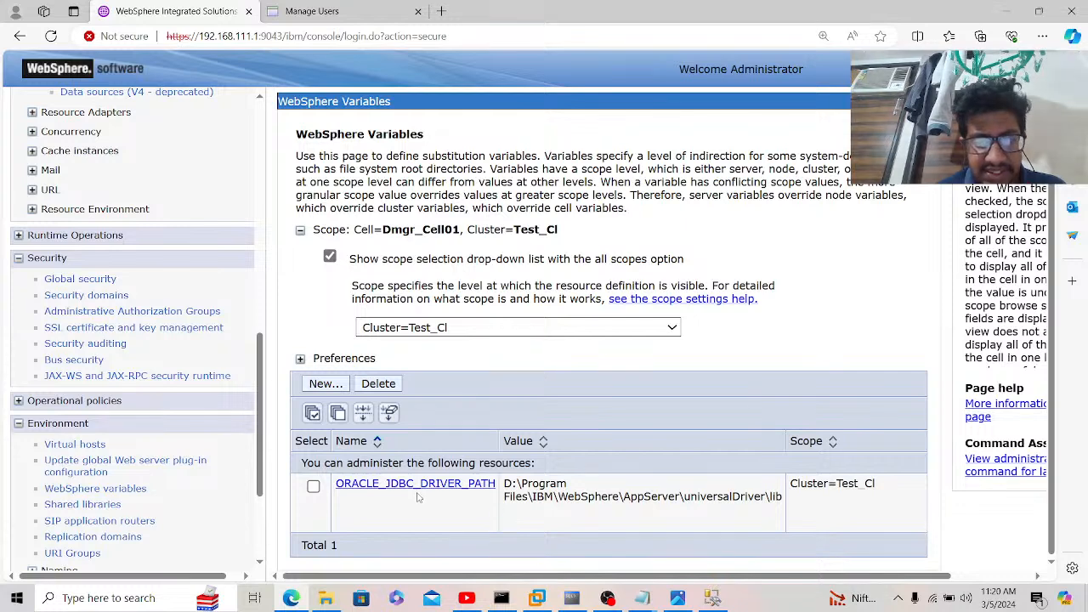
click(319, 385)
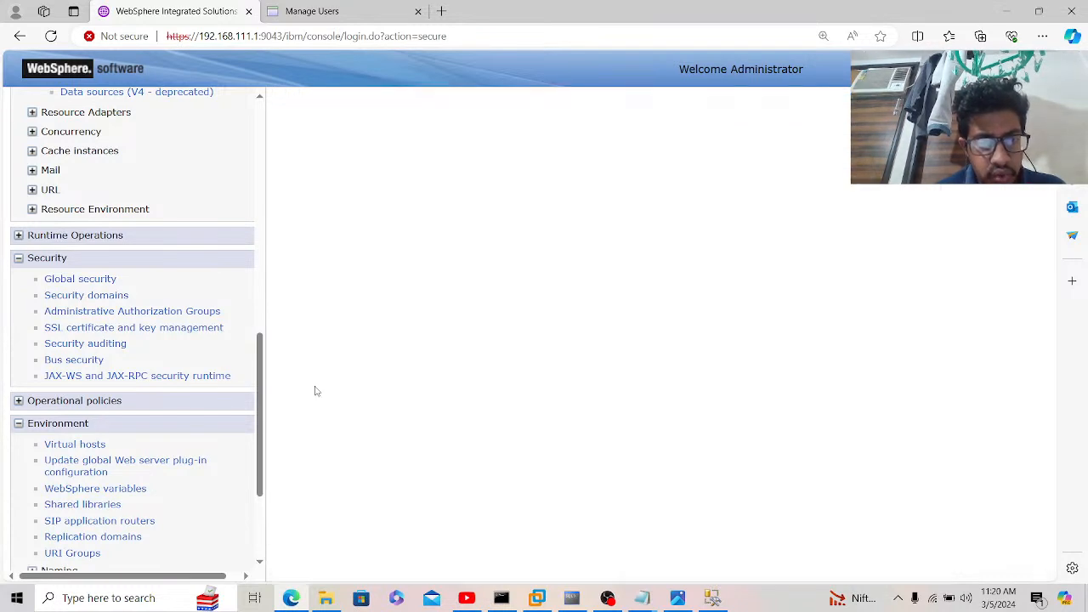
click(641, 599)
Step: Review the driver path and restart steps in the Oracle DataSource notes, then cancel the new variable
click(706, 544)
click(366, 372)
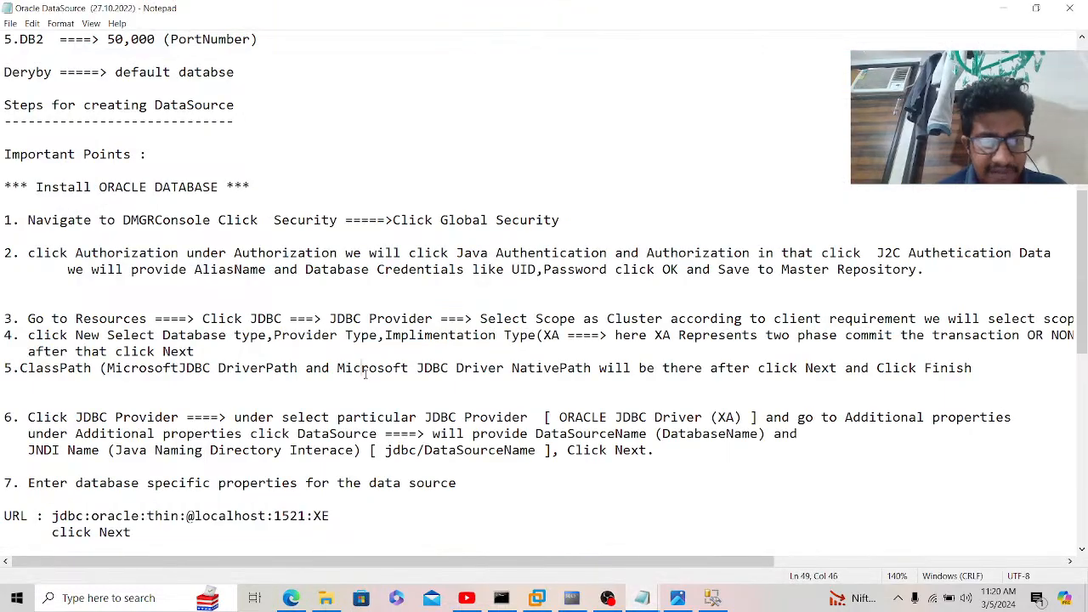
key(Down)
key(Down)
key(Down)
key(Down)
key(Down)
key(Down)
key(Down)
key(Down)
key(Down)
key(Down)
key(Down)
key(Down)
key(Down)
key(Down)
key(Down)
key(Down)
key(Down)
key(Down)
key(Down)
key(Down)
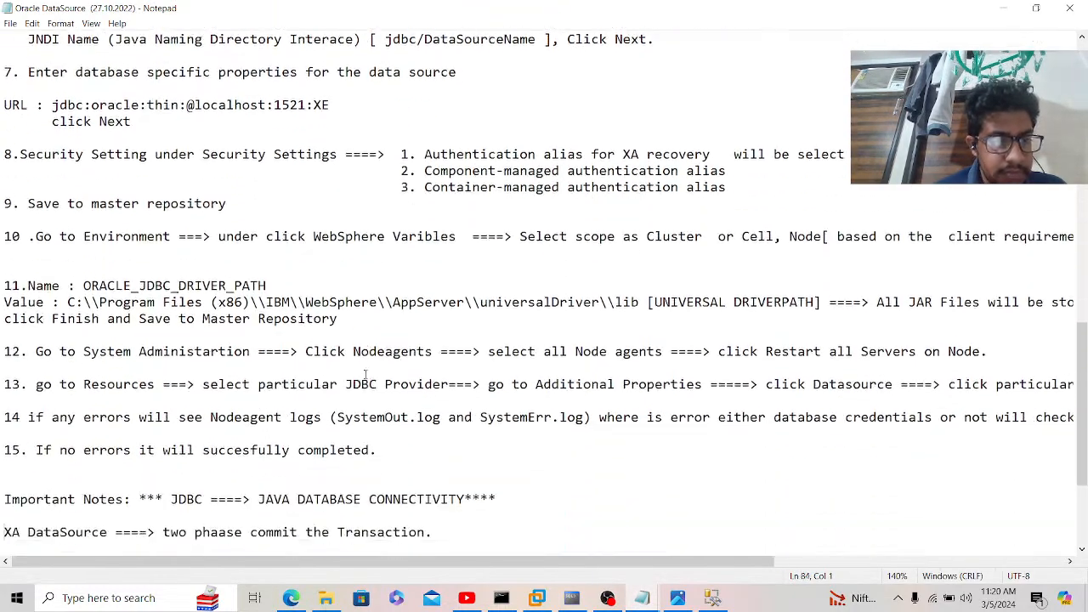
key(Down)
key(Down)
key(Down)
key(Down)
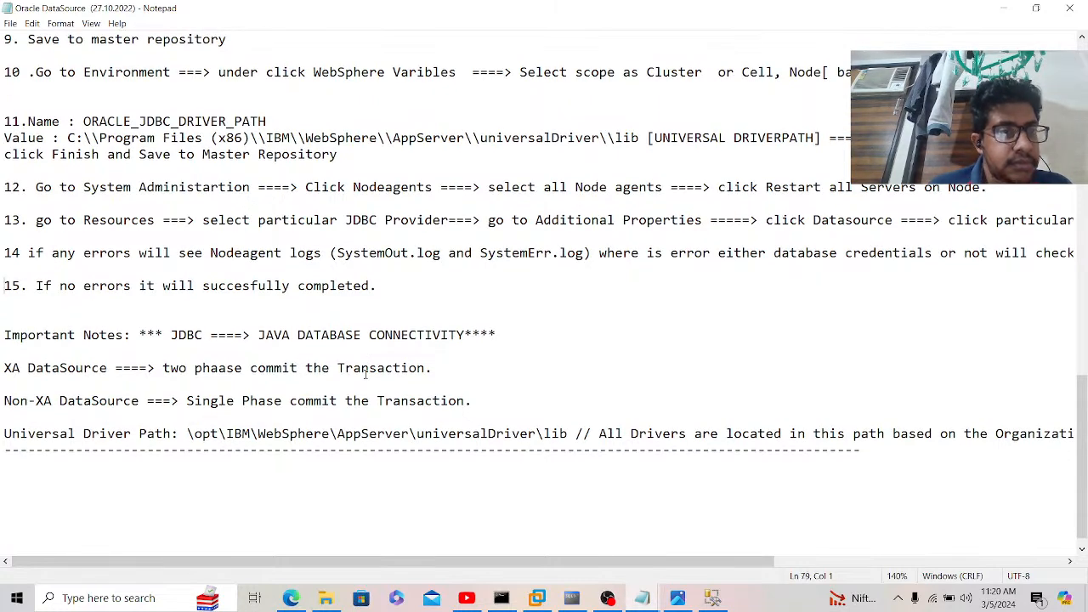
key(Up)
key(Up)
key(Up)
key(Up)
key(Up)
key(Up)
key(Up)
key(Up)
key(Up)
key(Up)
key(Up)
key(Up)
key(Up)
key(Up)
key(Up)
key(Up)
key(Up)
key(Up)
key(Up)
key(Up)
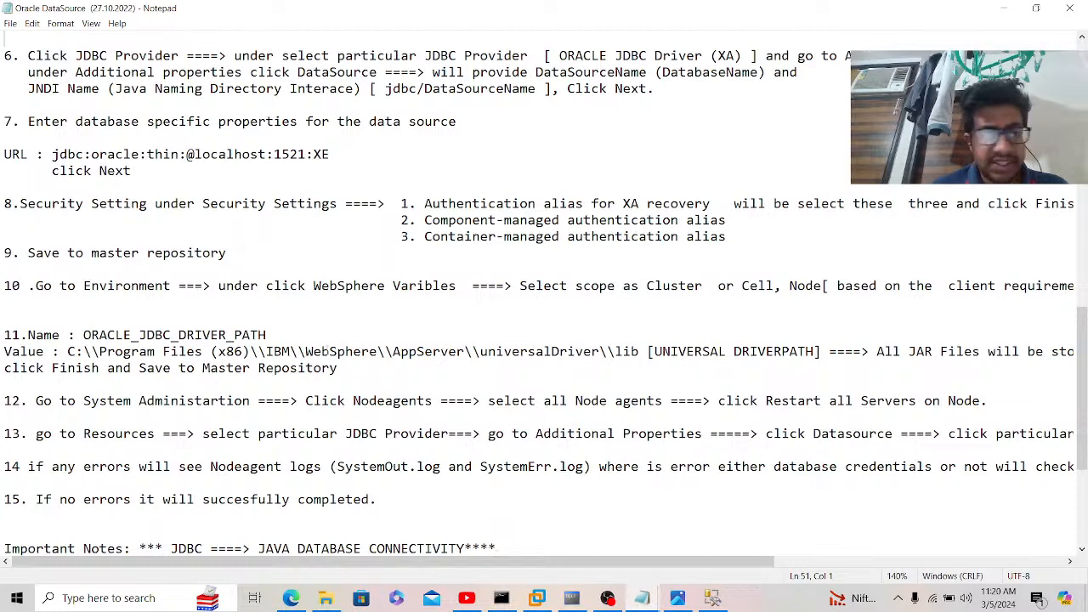
click(310, 365)
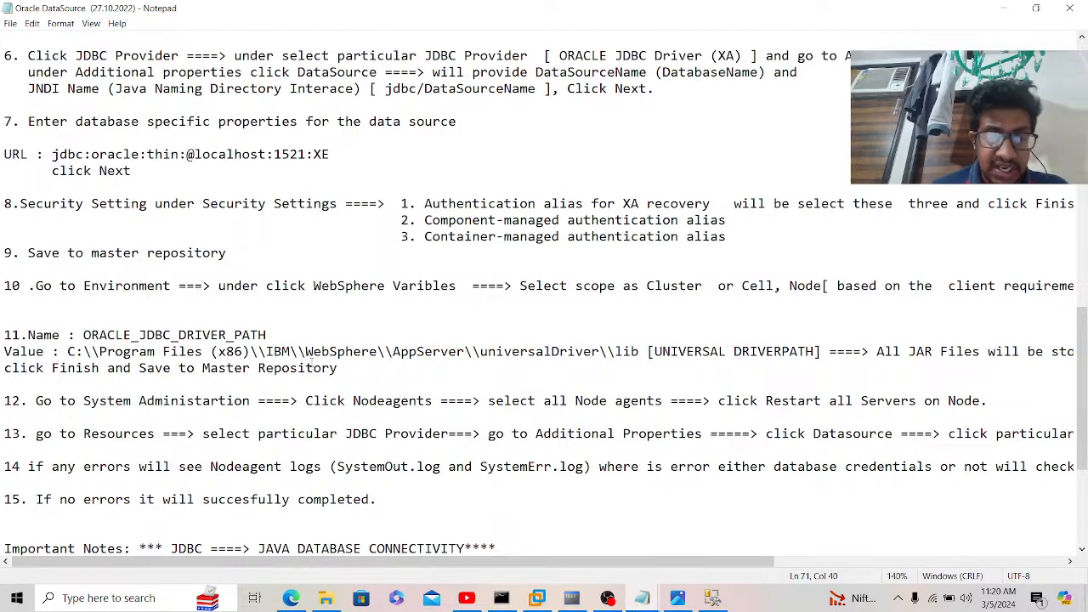
click(291, 599)
click(462, 527)
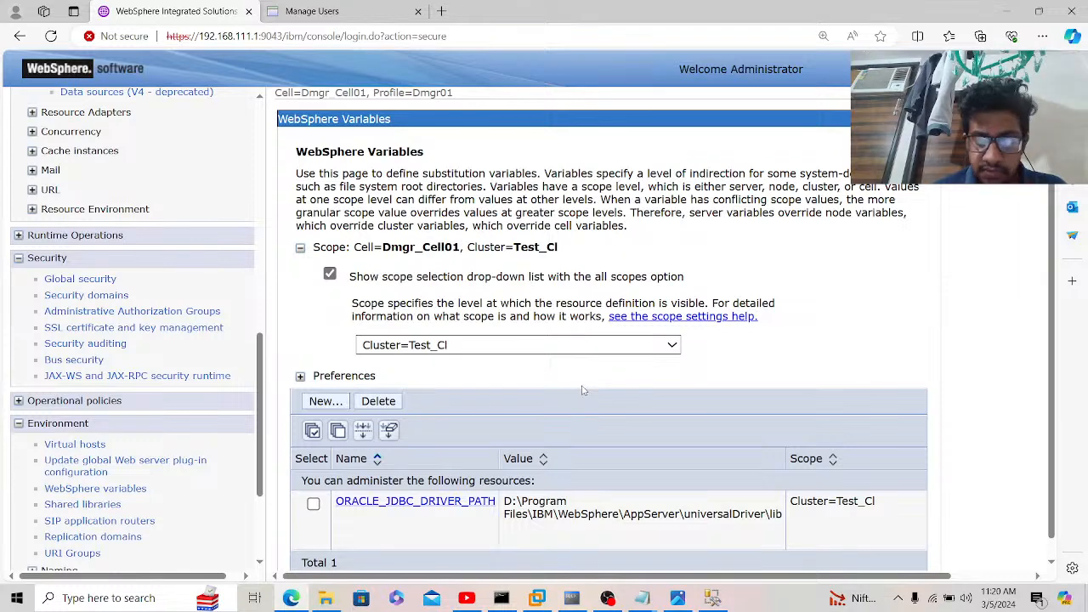
Step: Expand System administration and show the Nodes list for the cell
scroll(582, 390, down, 1)
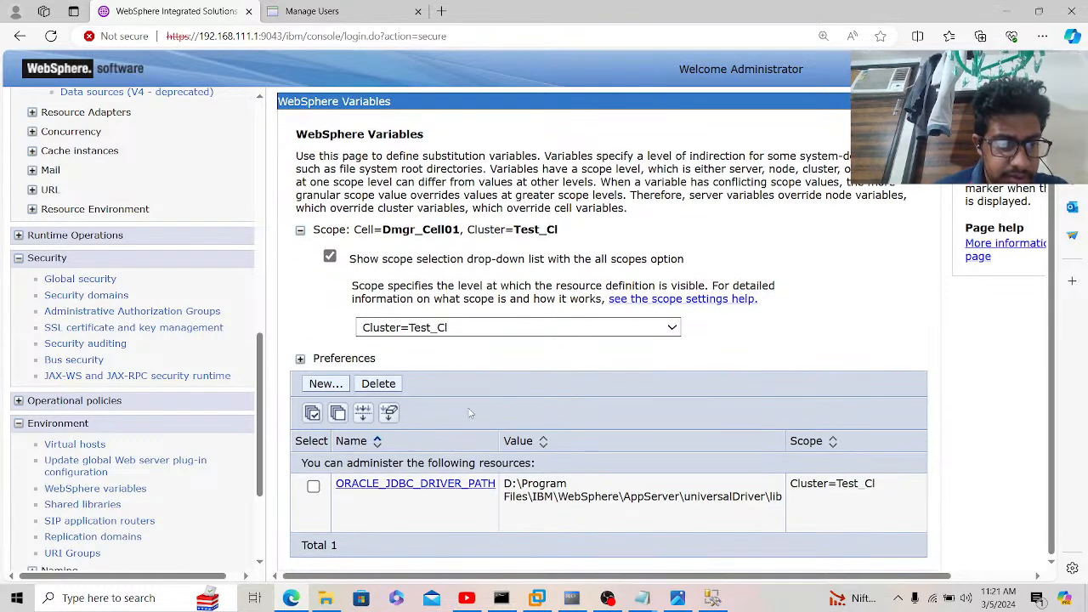
scroll(260, 441, down, 2)
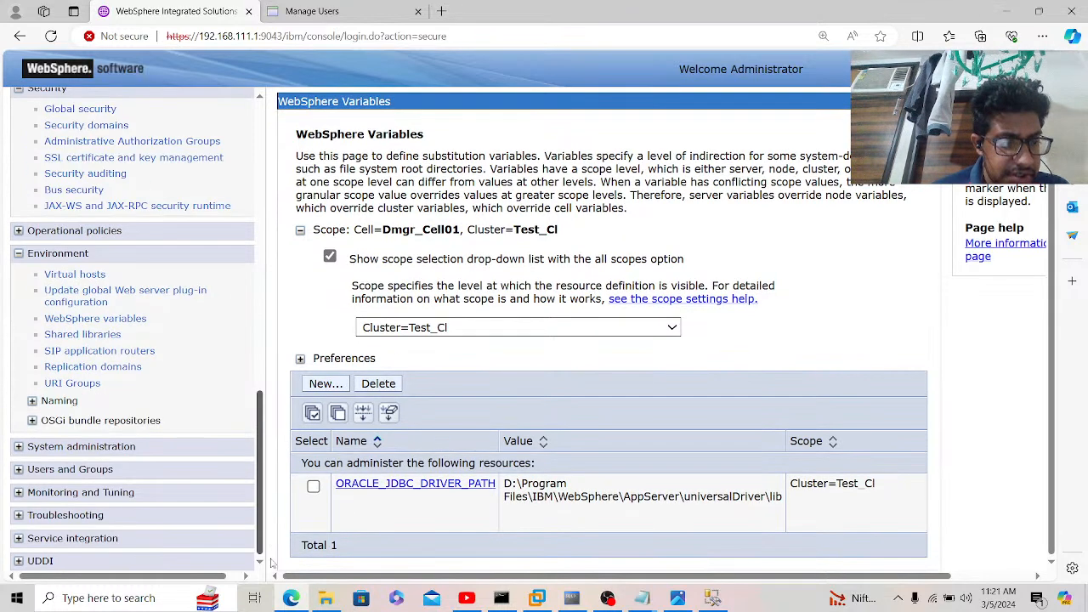
click(82, 446)
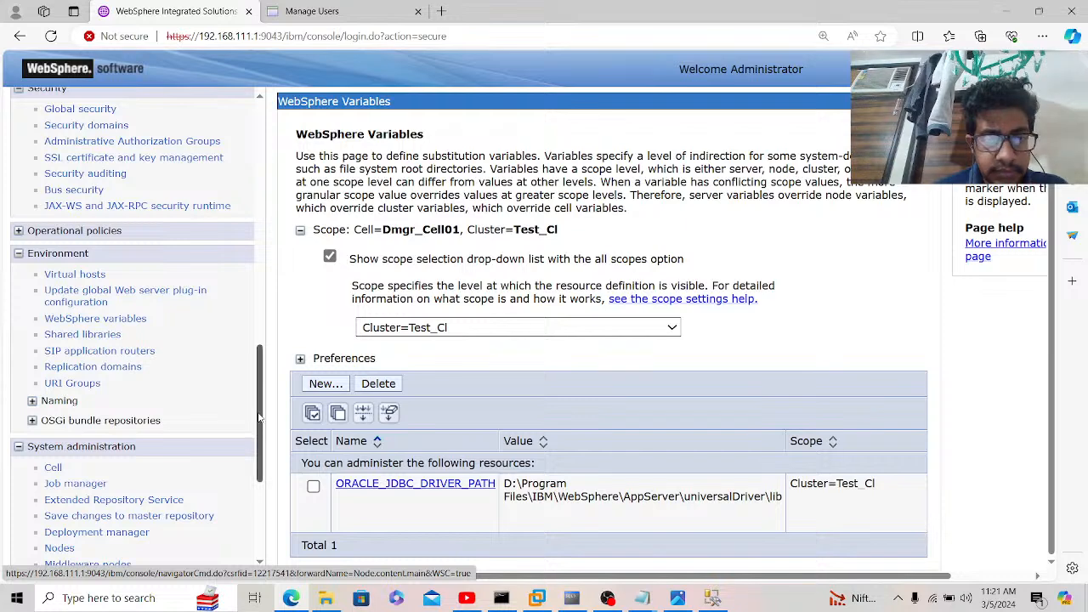
scroll(269, 453, down, 2)
scroll(269, 453, down, 1)
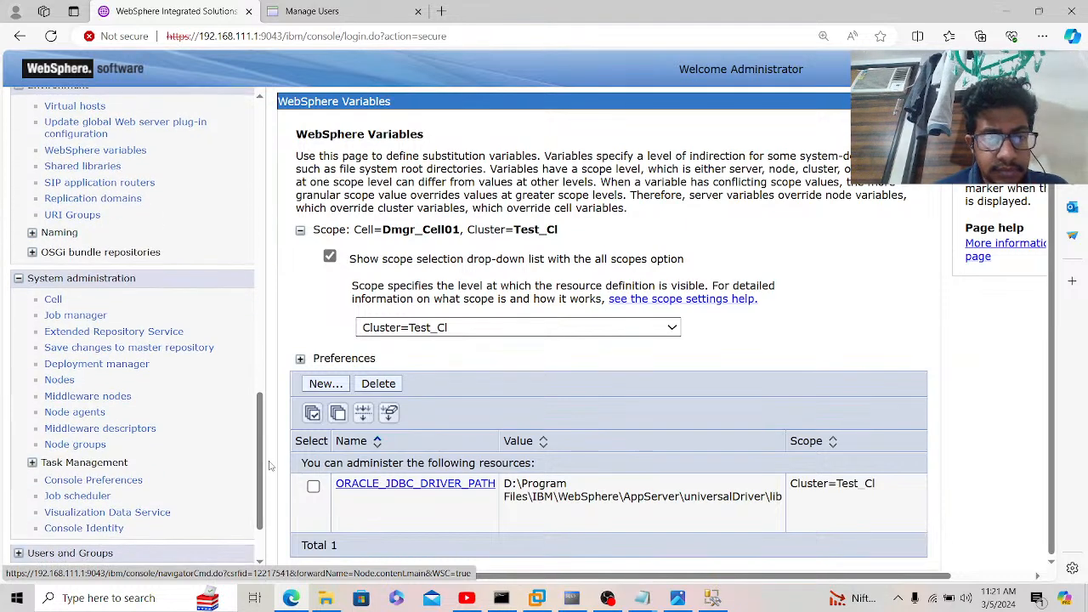
click(59, 379)
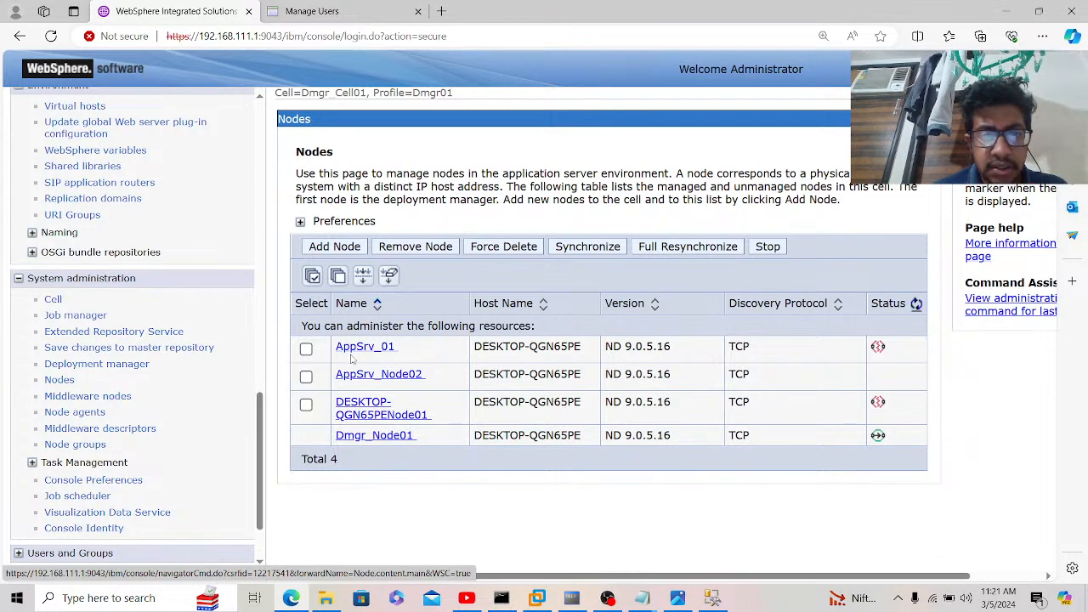
Step: Synchronize AppSrv_01, AppSrv_Node02 and DESKTOP-QGN65PENode01 with the repository, then list the node agents
click(68, 413)
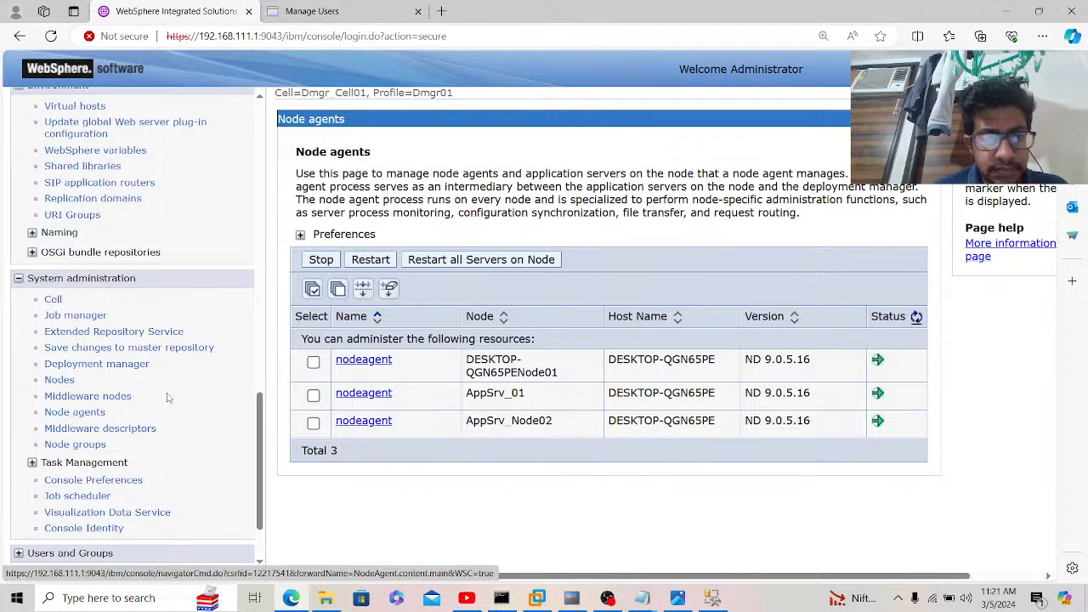
click(61, 381)
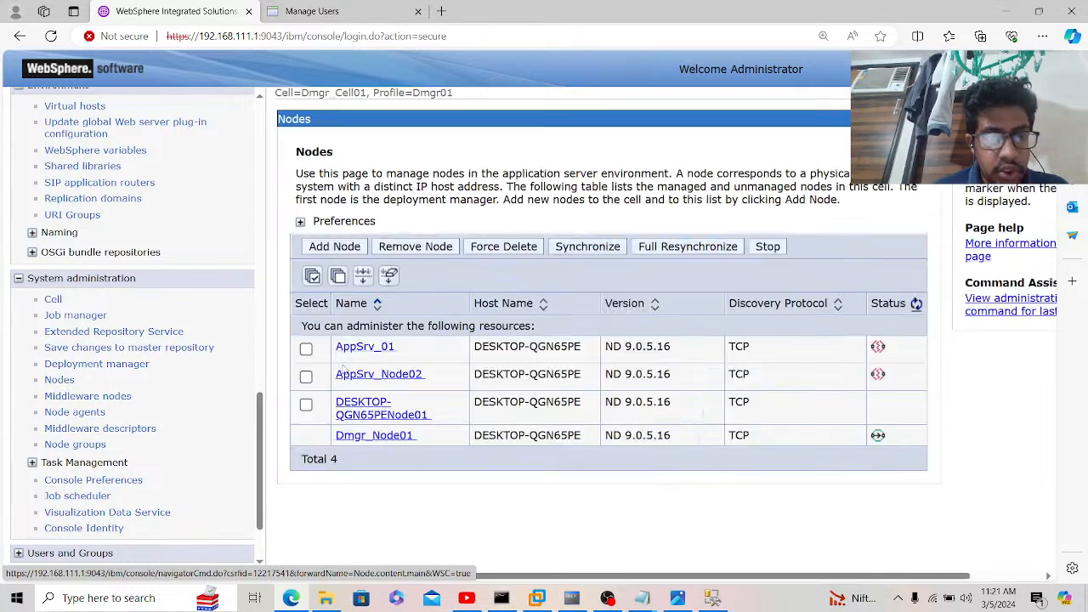
click(306, 348)
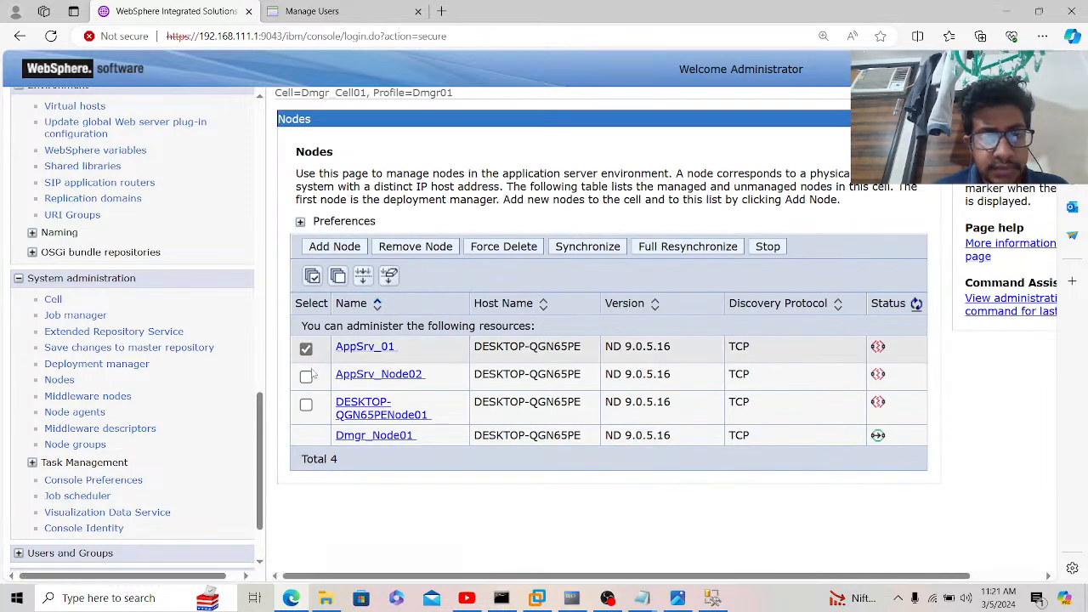
click(306, 375)
click(306, 404)
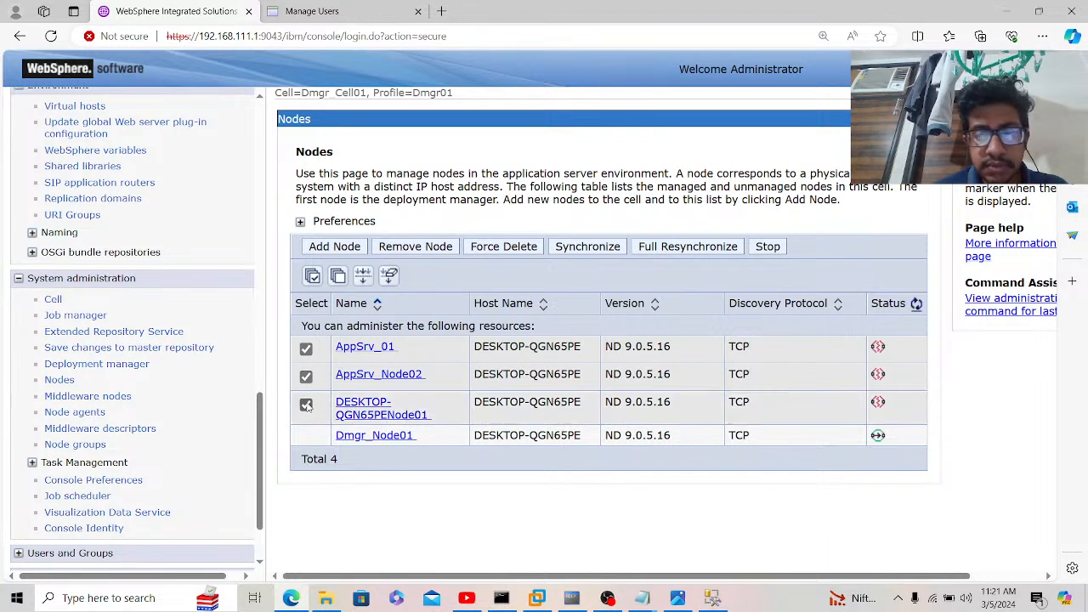
click(589, 246)
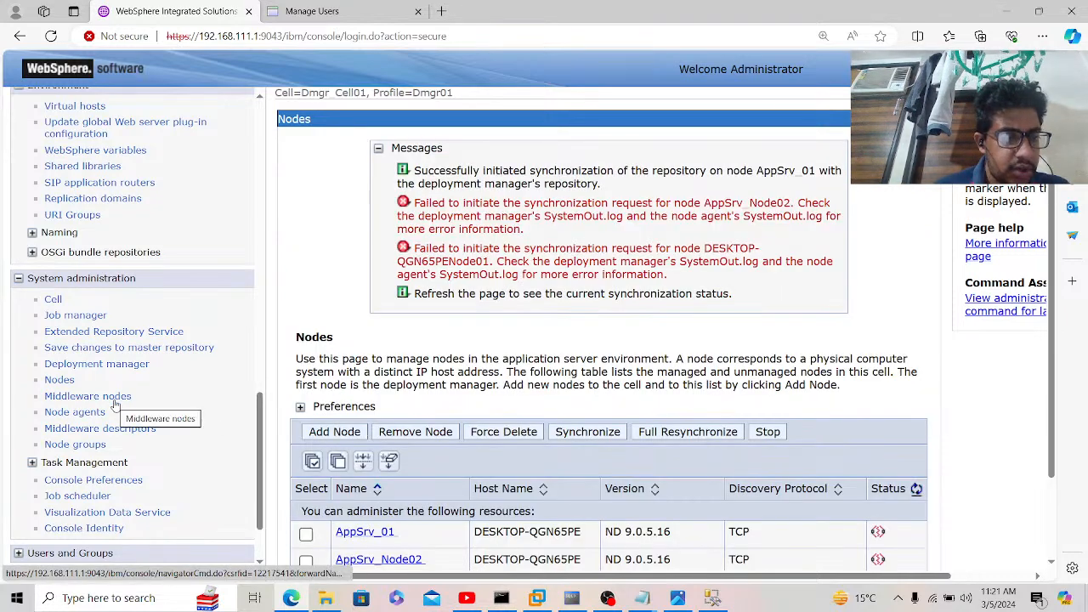
click(89, 416)
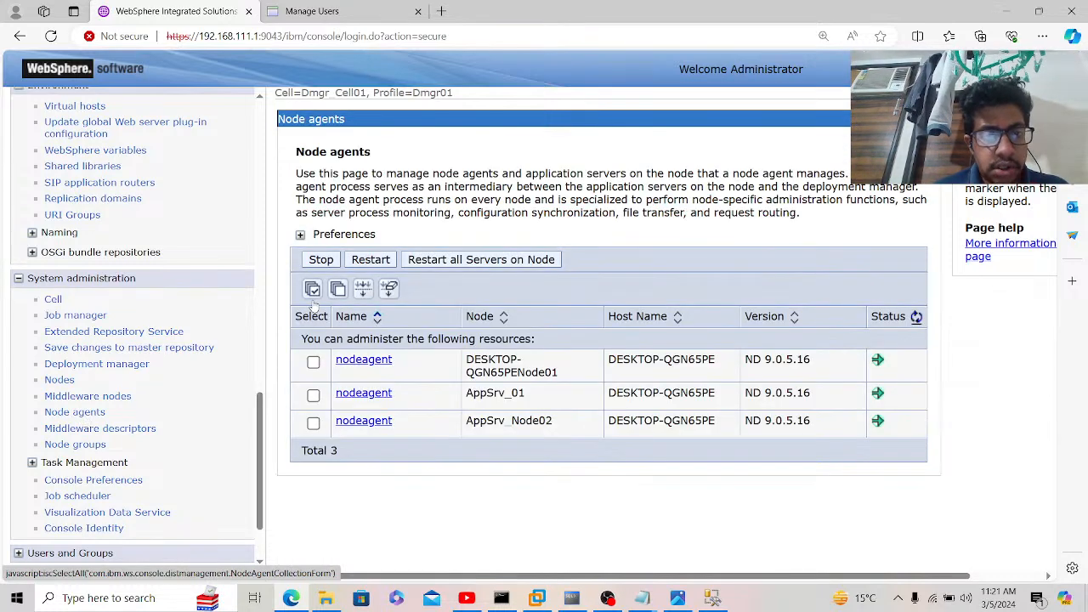
Step: Restart all servers on the three node agents and refresh their status several times
click(312, 289)
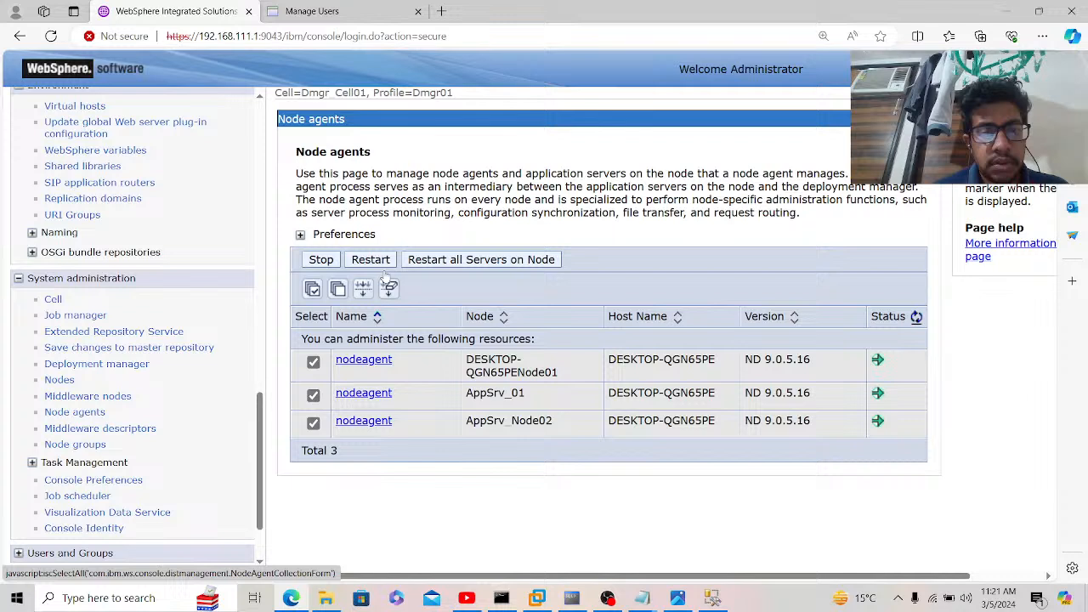
click(465, 260)
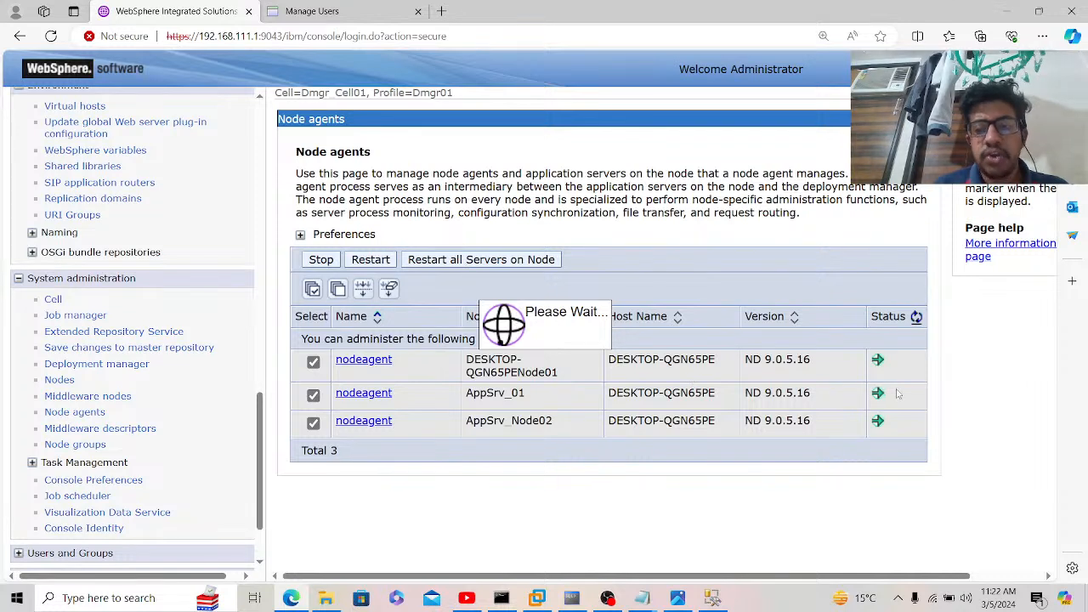
drag(816, 363, 744, 368)
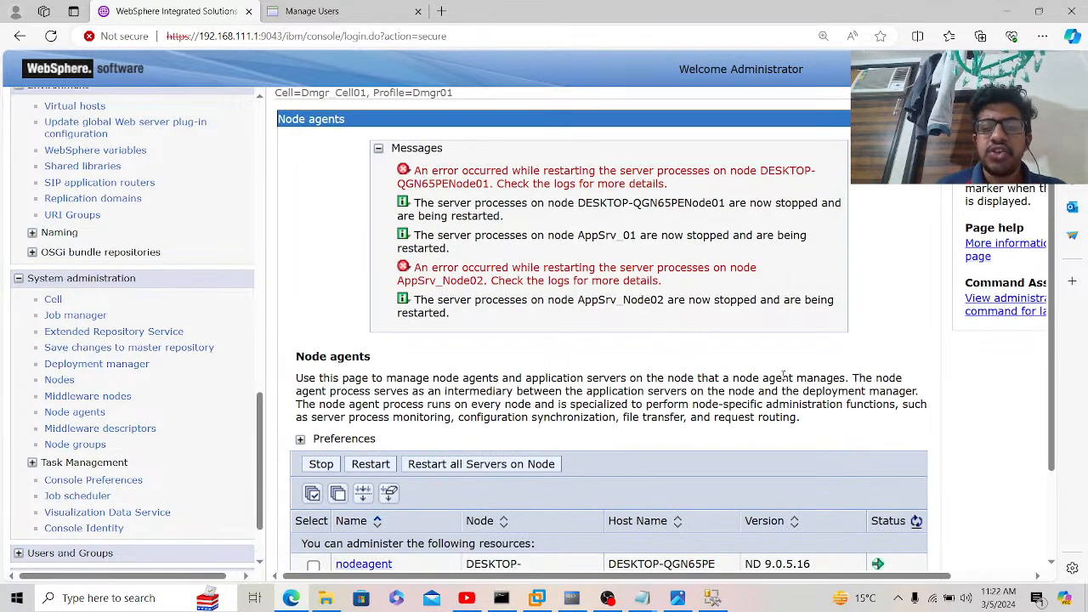
scroll(762, 355, down, 1)
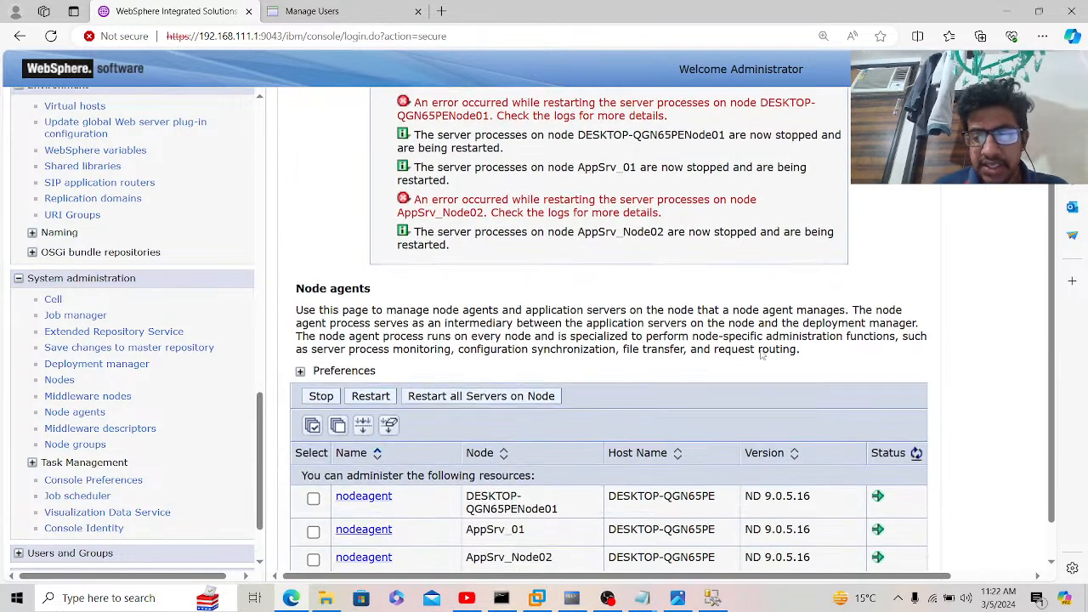
scroll(762, 355, down, 1)
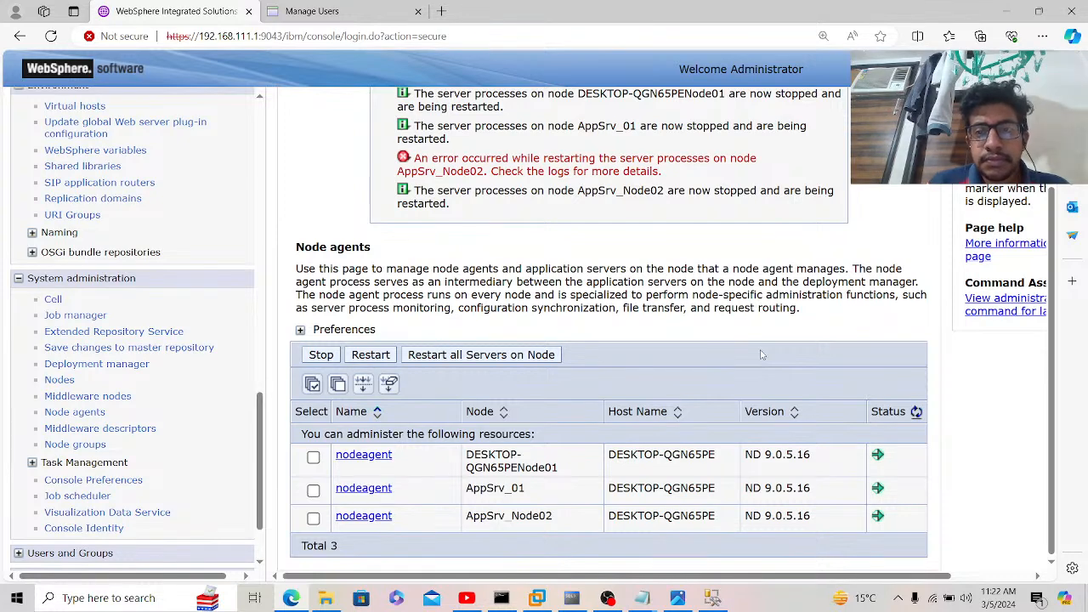
click(916, 413)
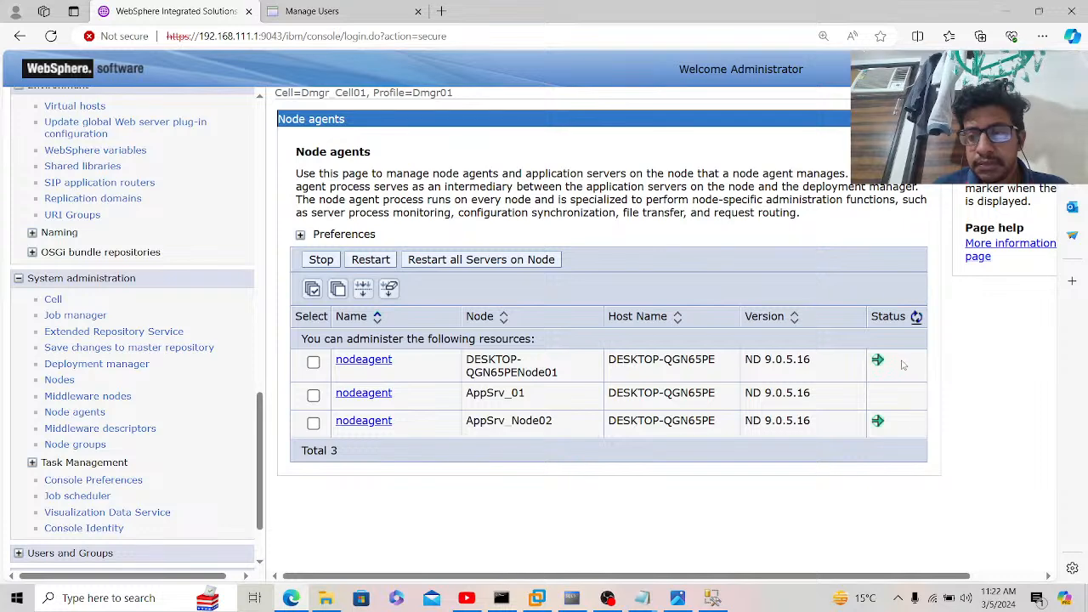
click(916, 318)
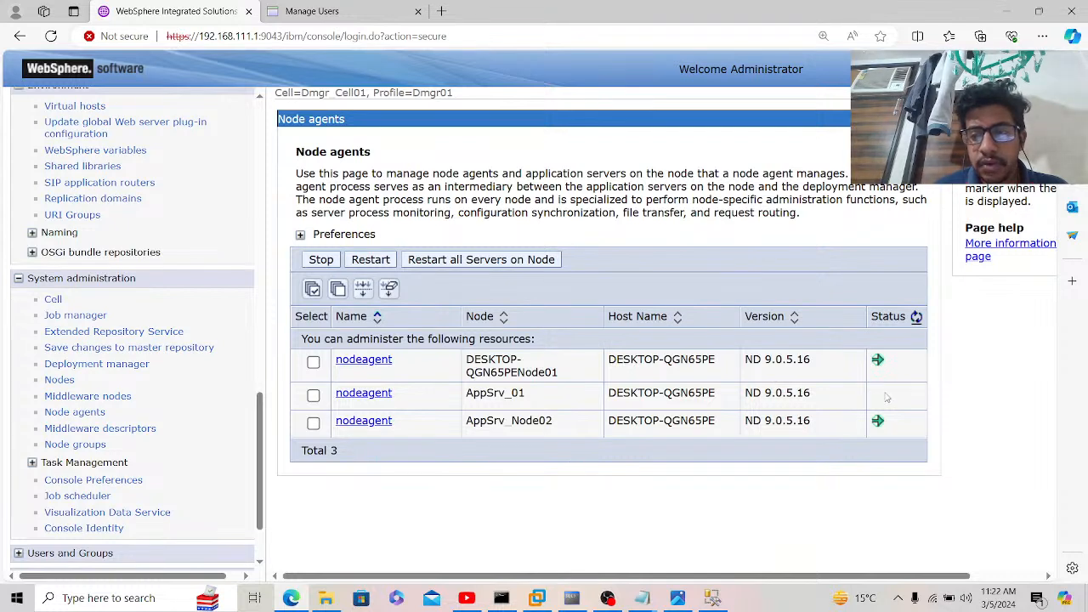
click(75, 412)
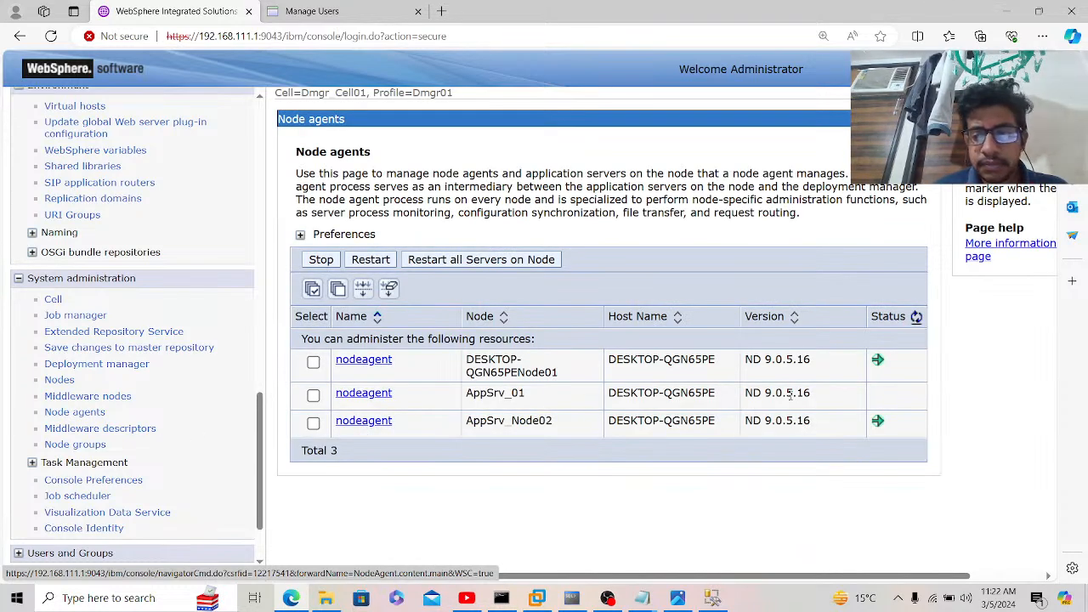
click(916, 317)
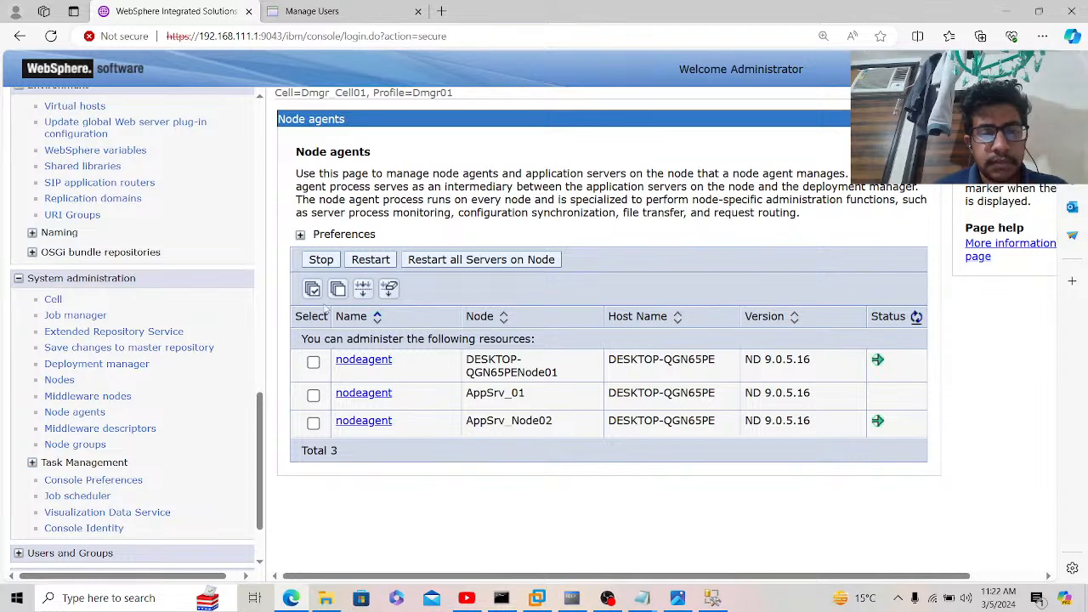
Step: Restart all servers on every node agent again and refresh until all three show started
click(313, 290)
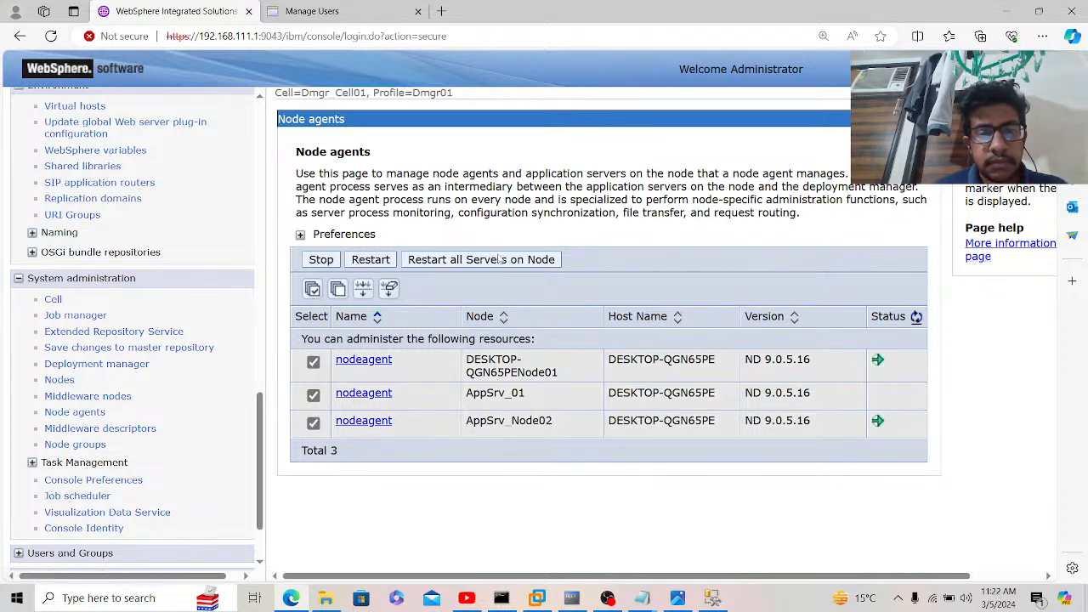
click(502, 260)
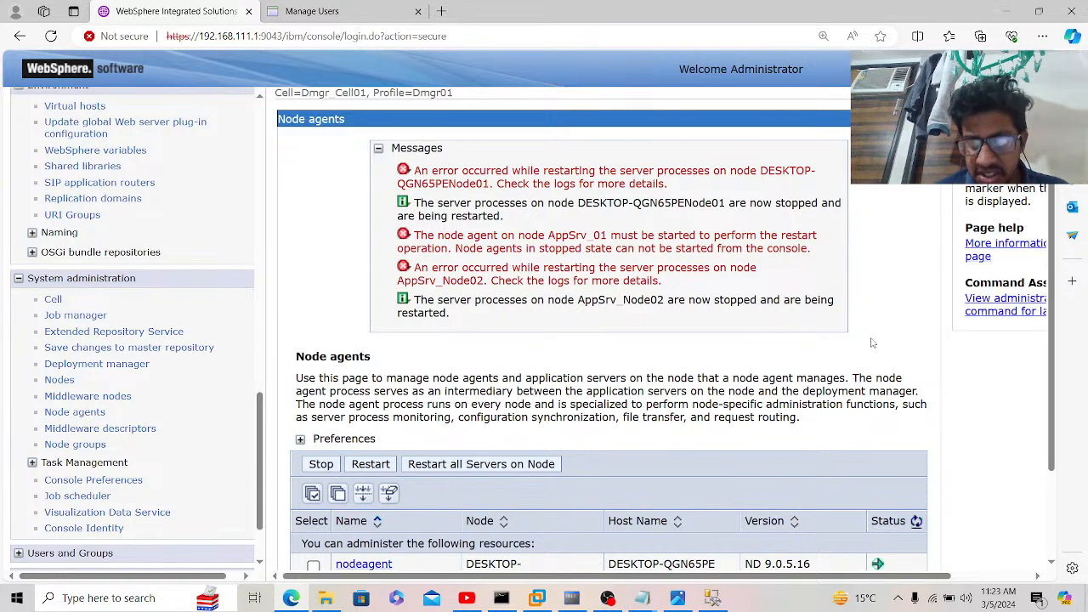
scroll(871, 343, down, 2)
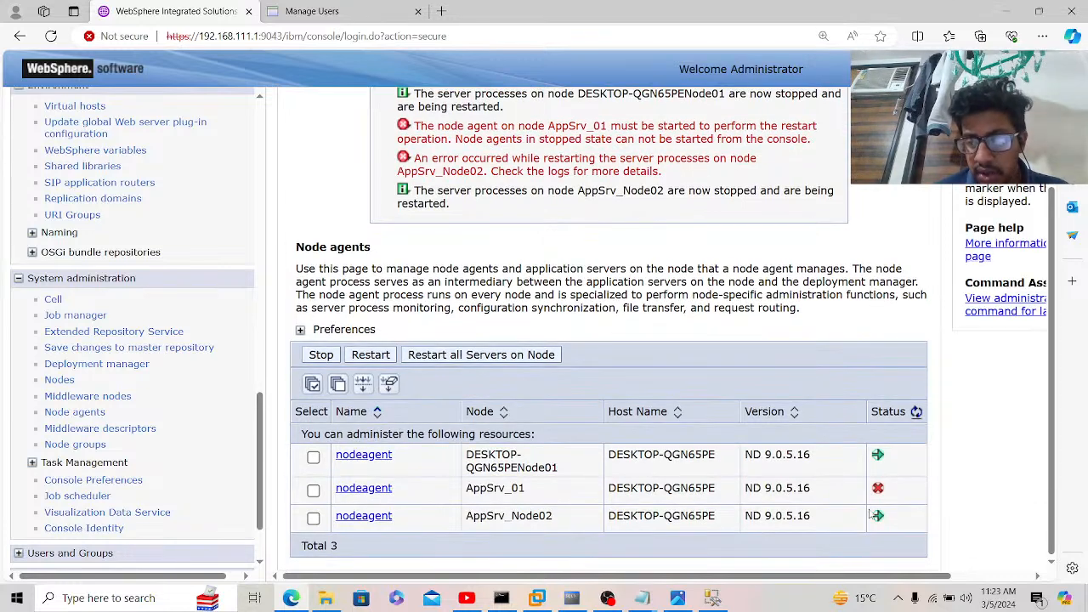
click(918, 414)
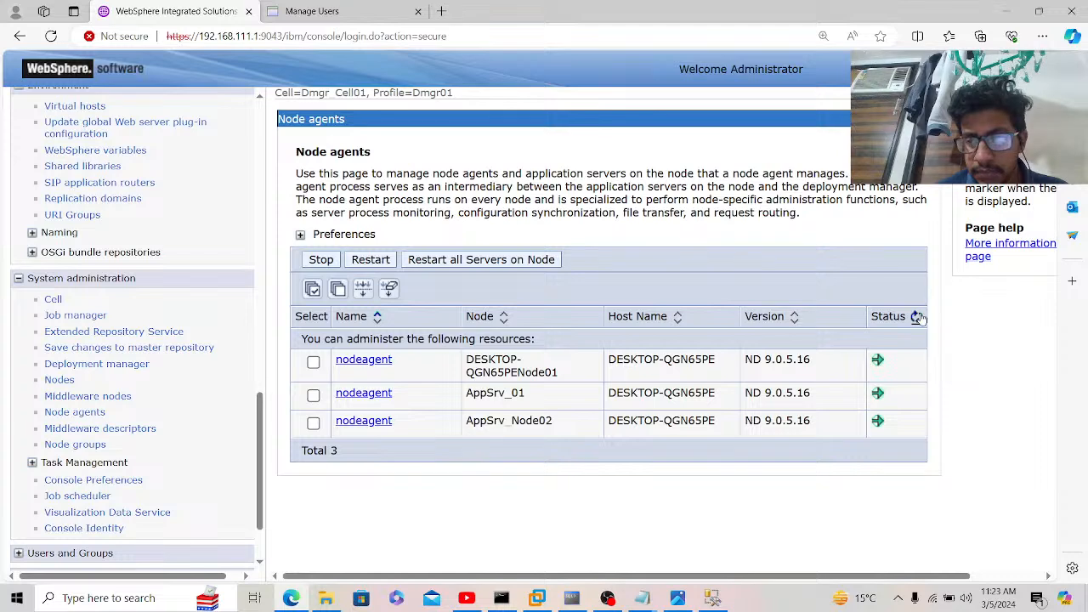
click(918, 317)
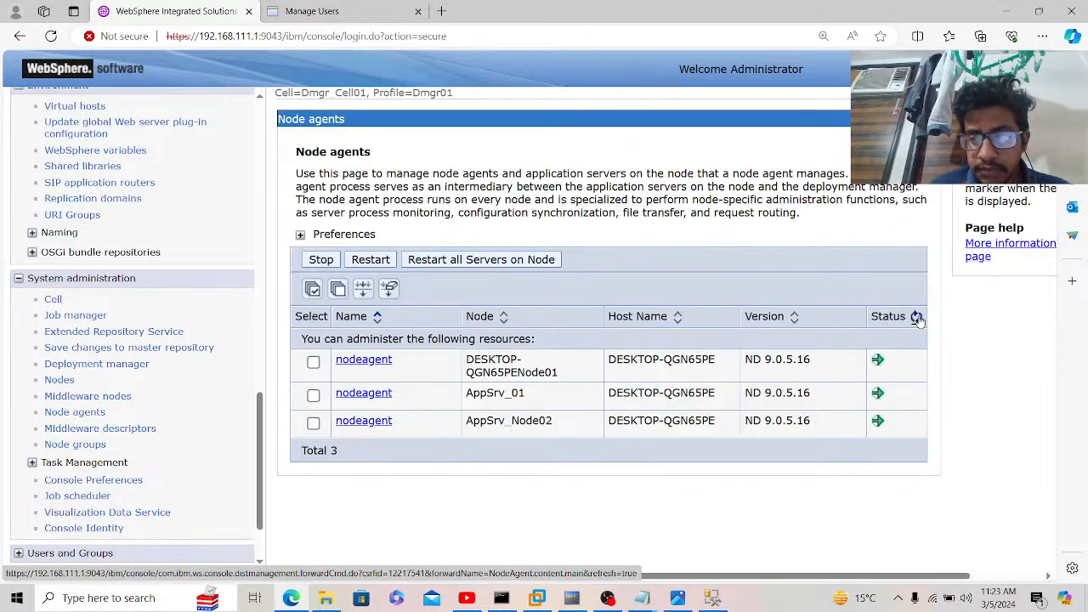
click(918, 317)
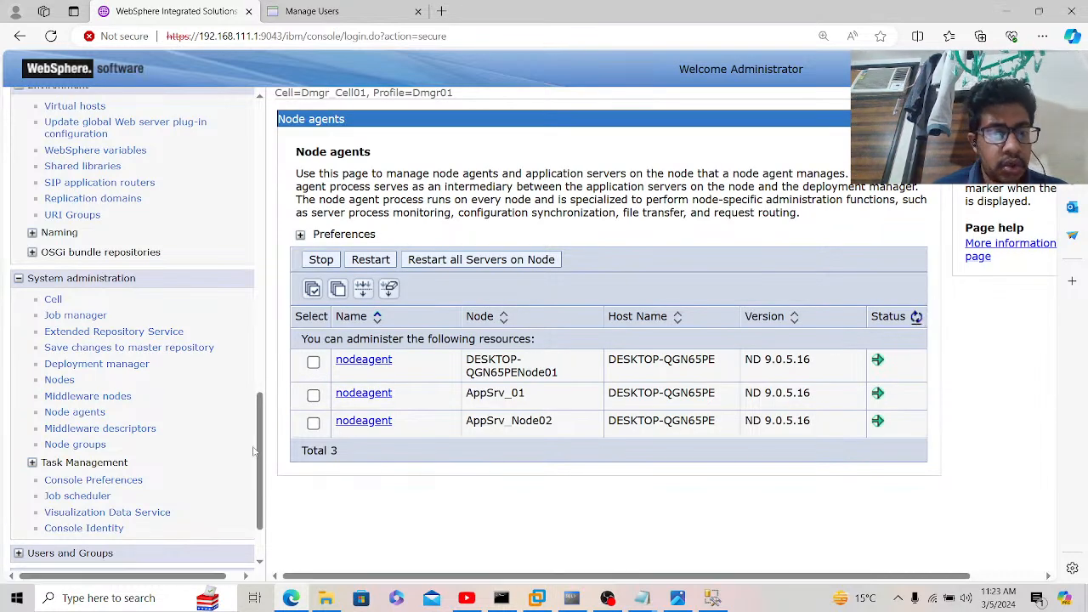
Step: Go to the data sources of the Oracle JDBC Driver (XA) provider
drag(260, 449, 277, 285)
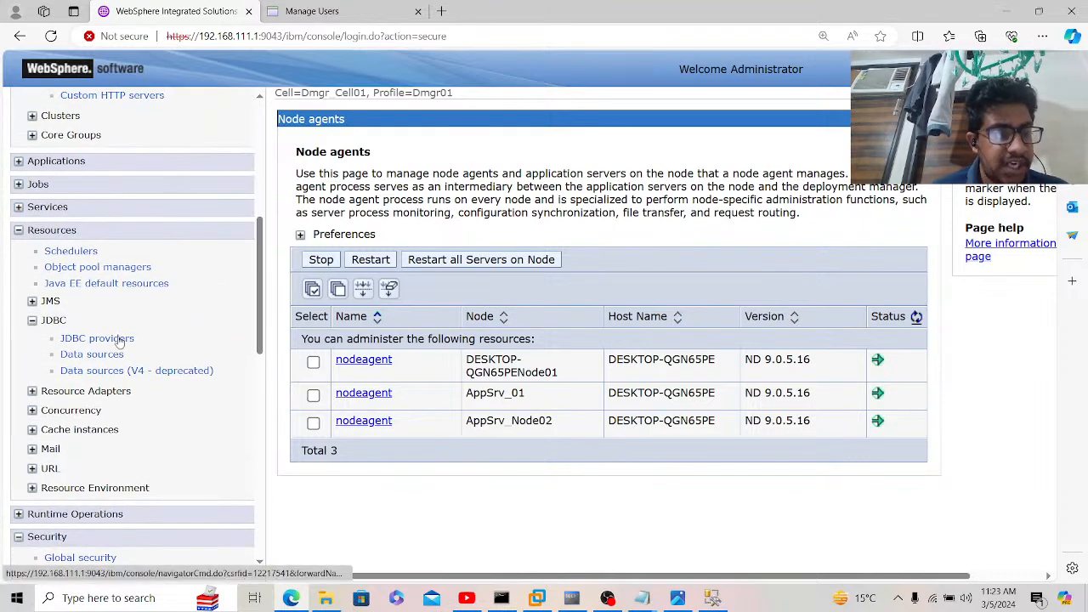
click(119, 340)
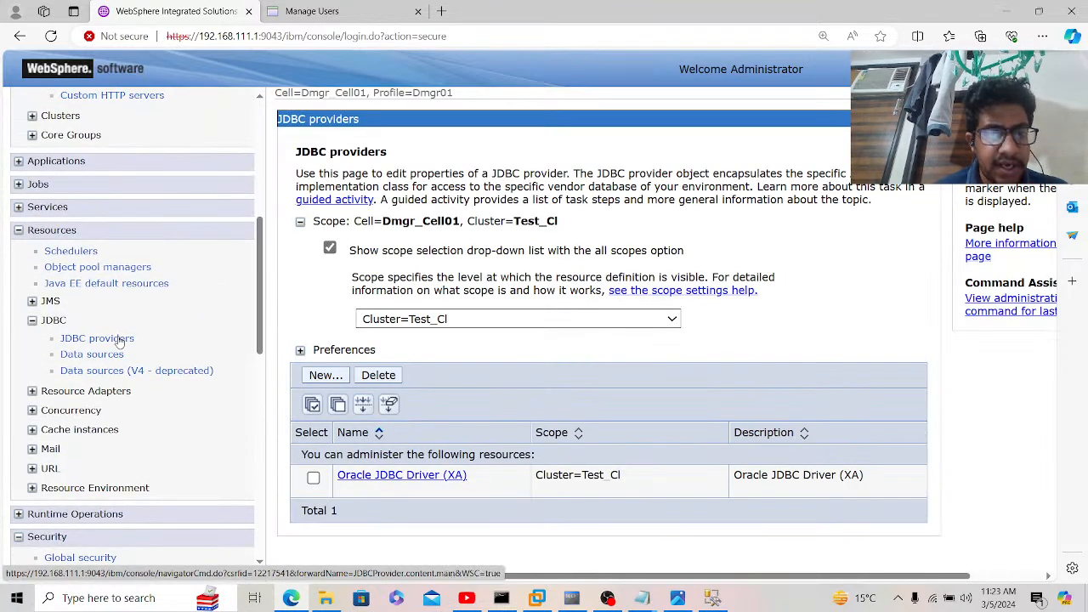
click(401, 476)
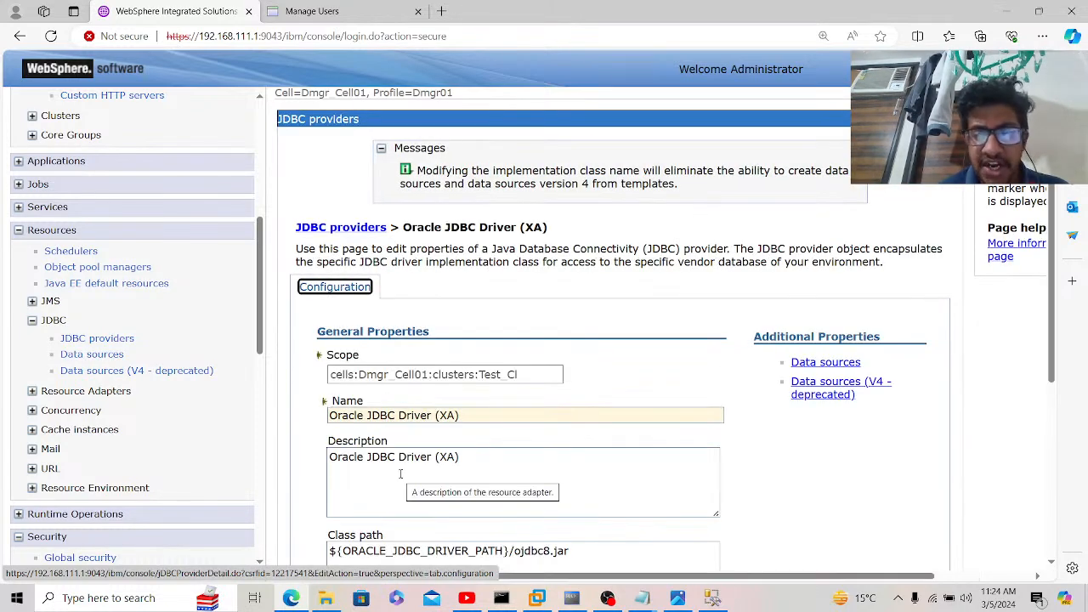
click(811, 363)
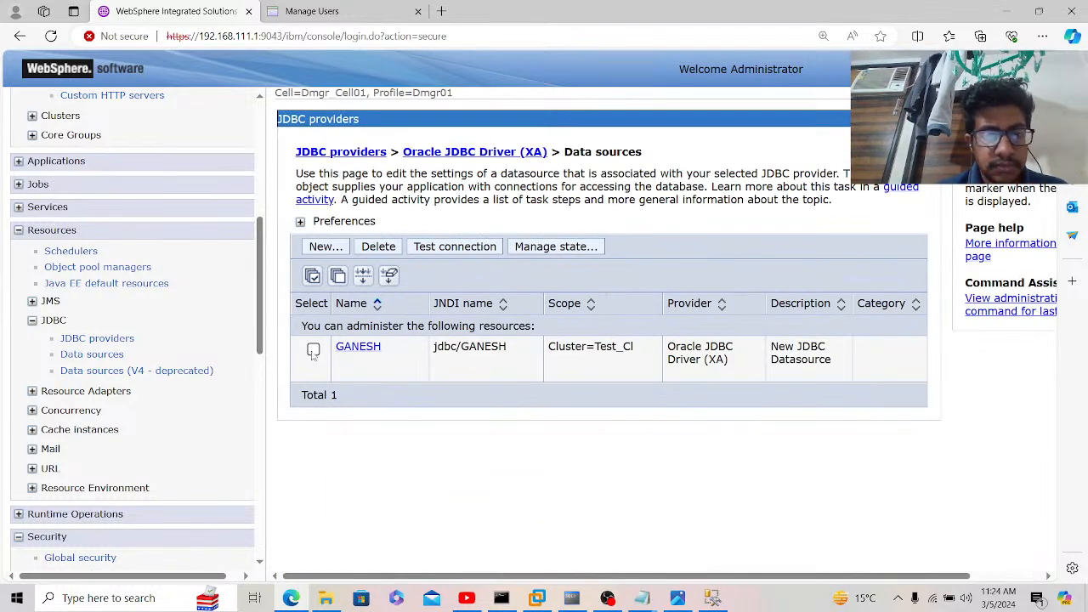
Step: Test the GANESH connection and follow the synchronize link from the error message
click(312, 350)
click(476, 250)
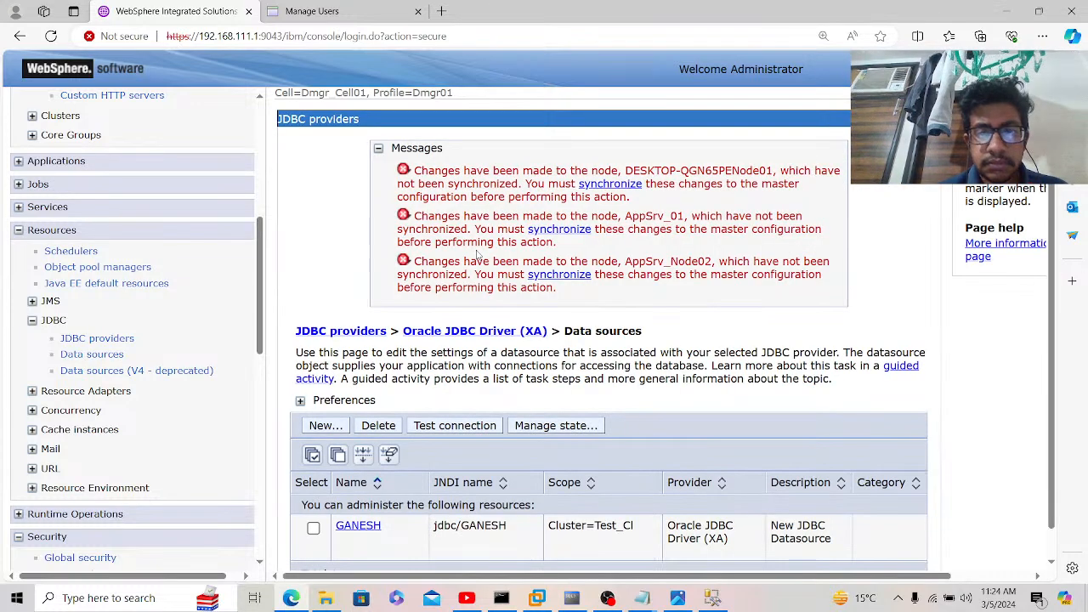
click(610, 186)
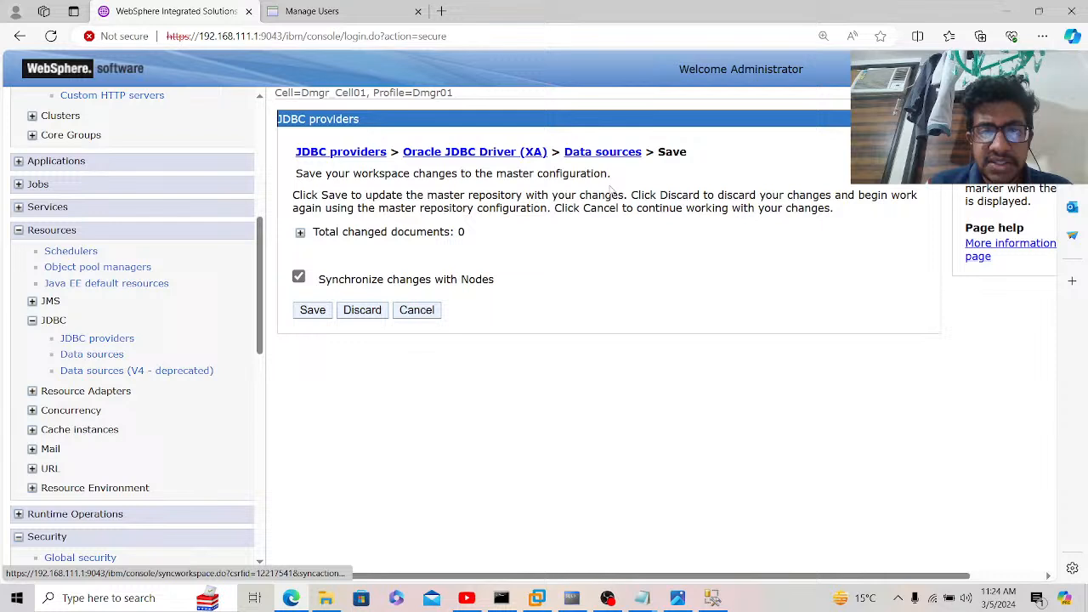
Step: Save the workspace changes with node synchronization and acknowledge the sync status
click(312, 310)
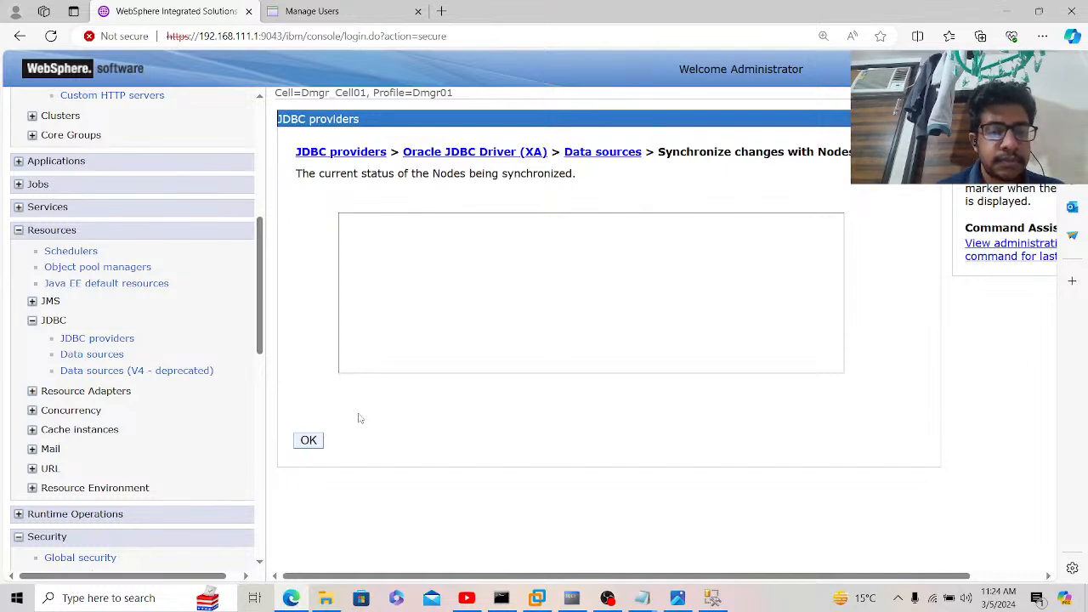
click(309, 441)
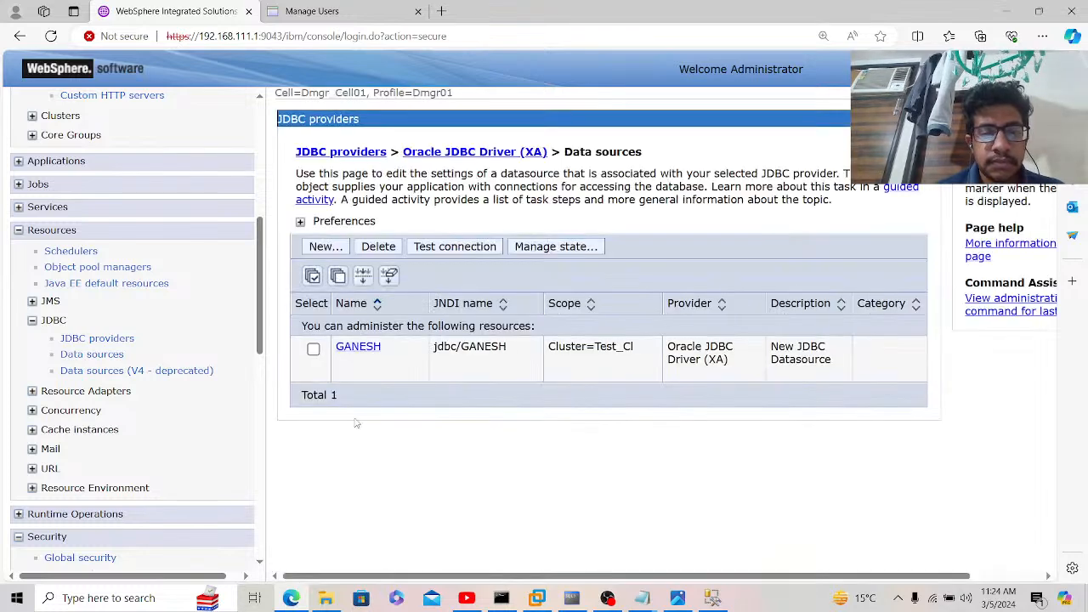
Step: Retest the GANESH data source connection, then switch to the Command Prompt window
click(313, 348)
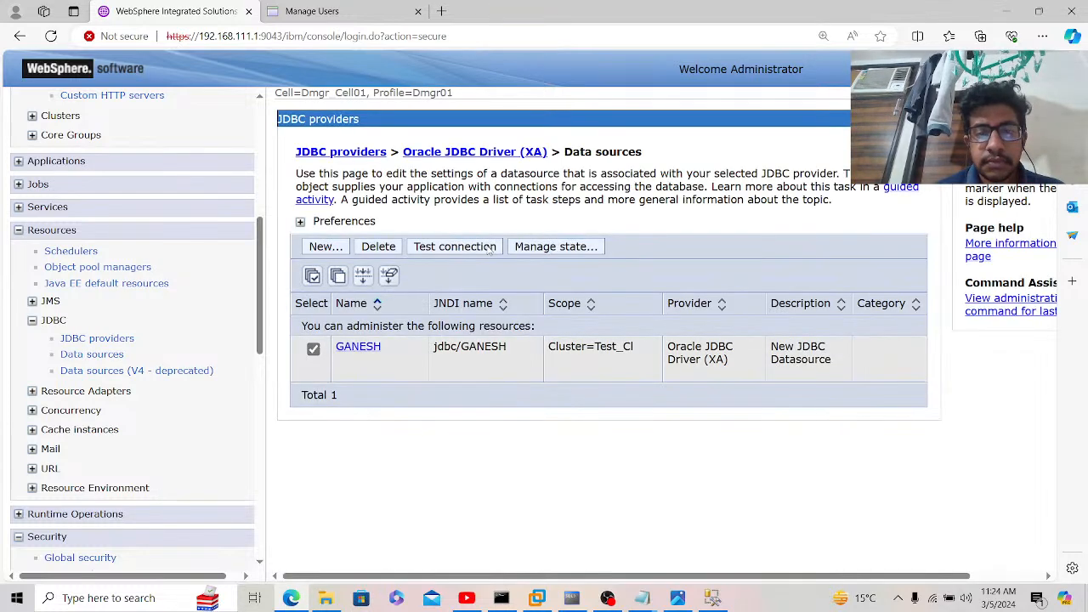
click(491, 248)
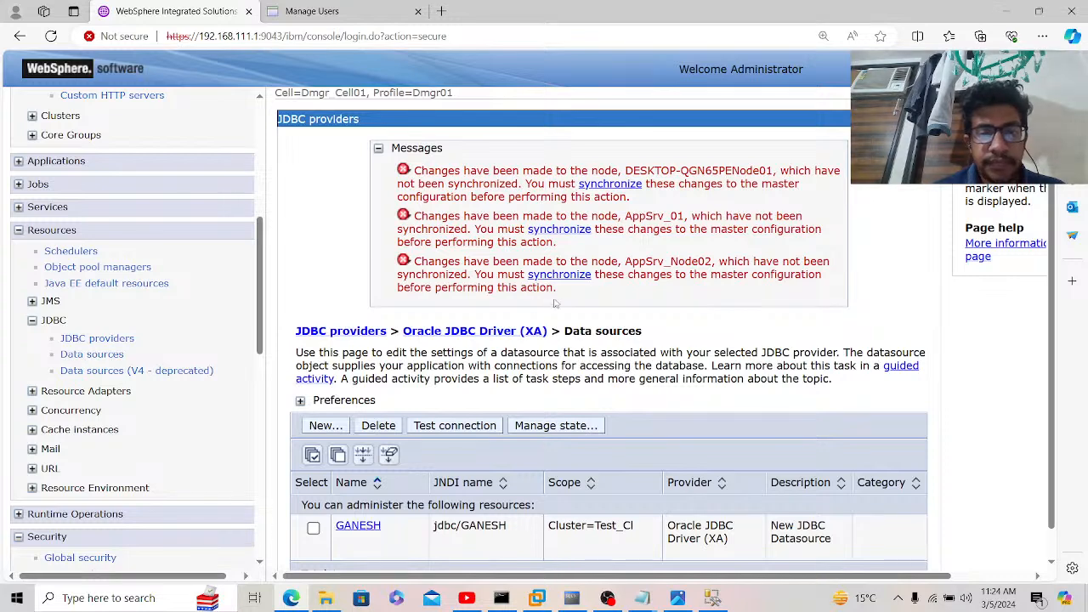
click(502, 597)
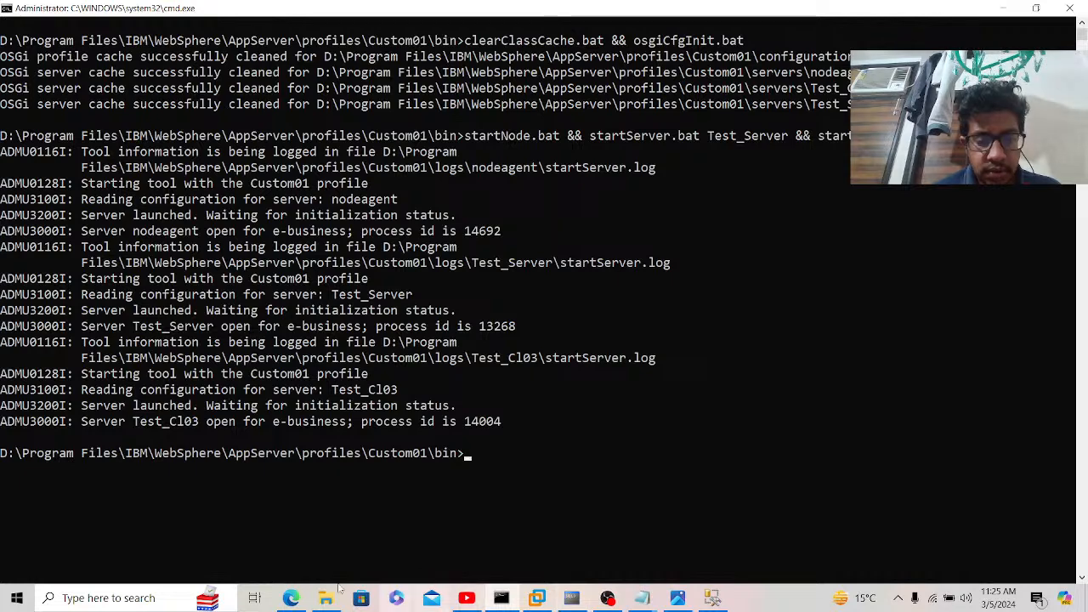
Step: Return to the WebSphere console's GANESH data sources page
click(292, 599)
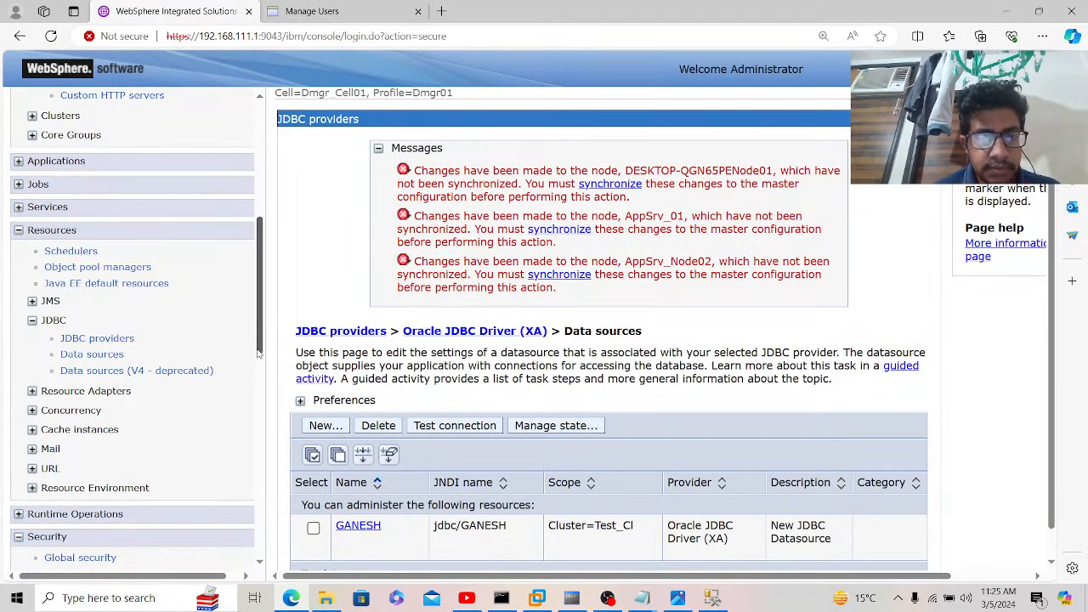
Step: Stop all three nodes from the Nodes page; only AppSrv_01 stops successfully
scroll(102, 408, down, 5)
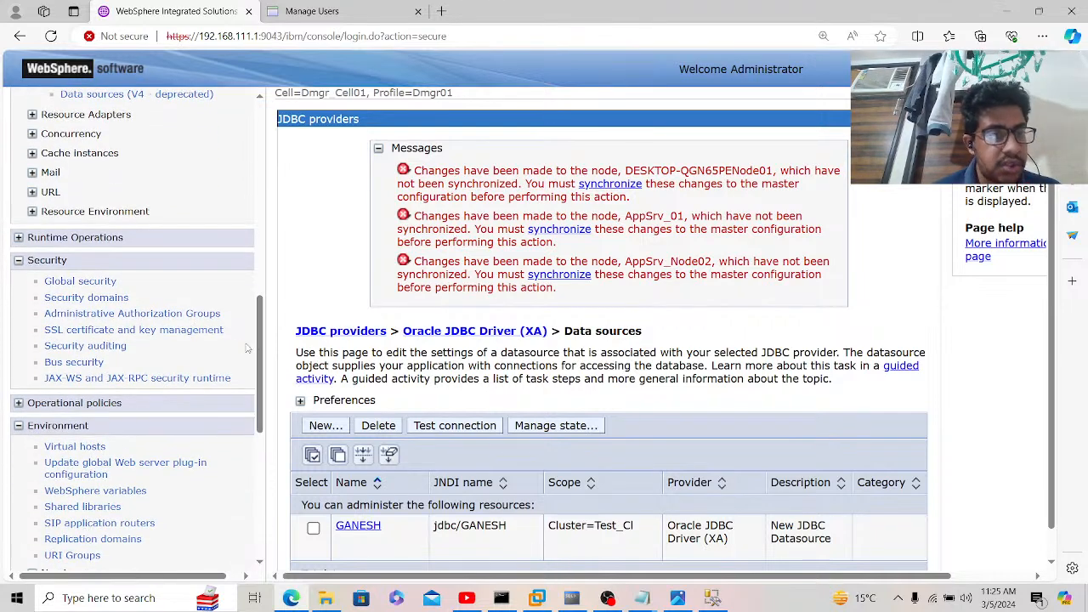
drag(261, 357, 250, 452)
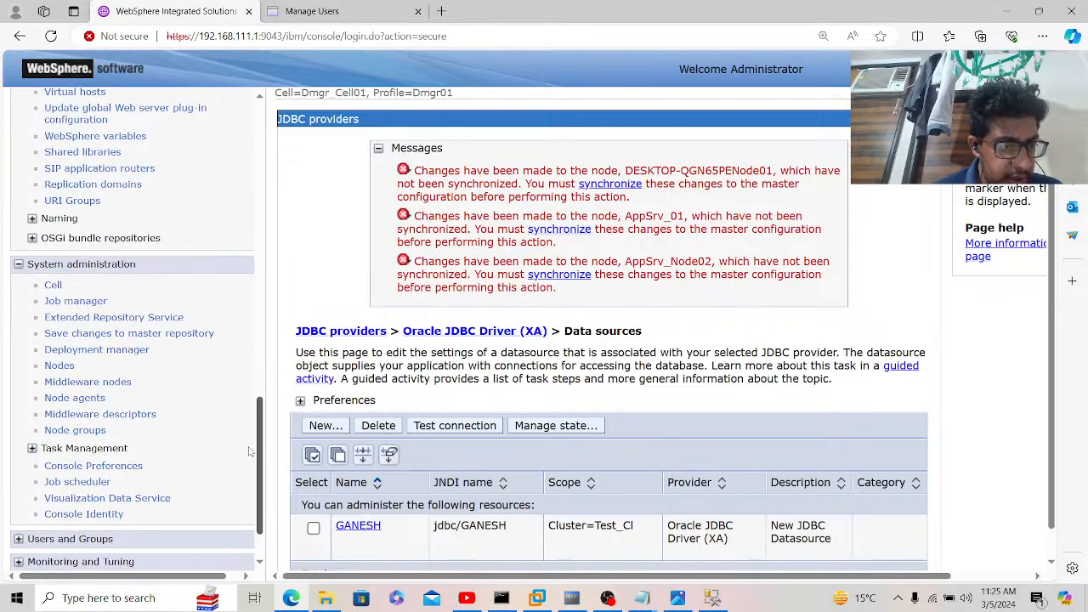
click(61, 367)
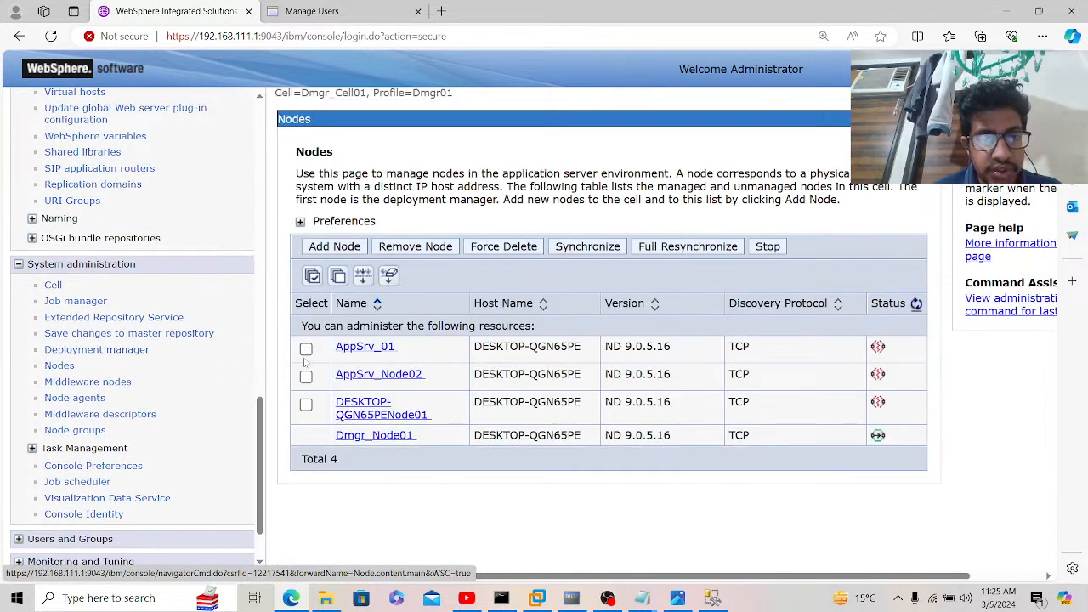
click(312, 277)
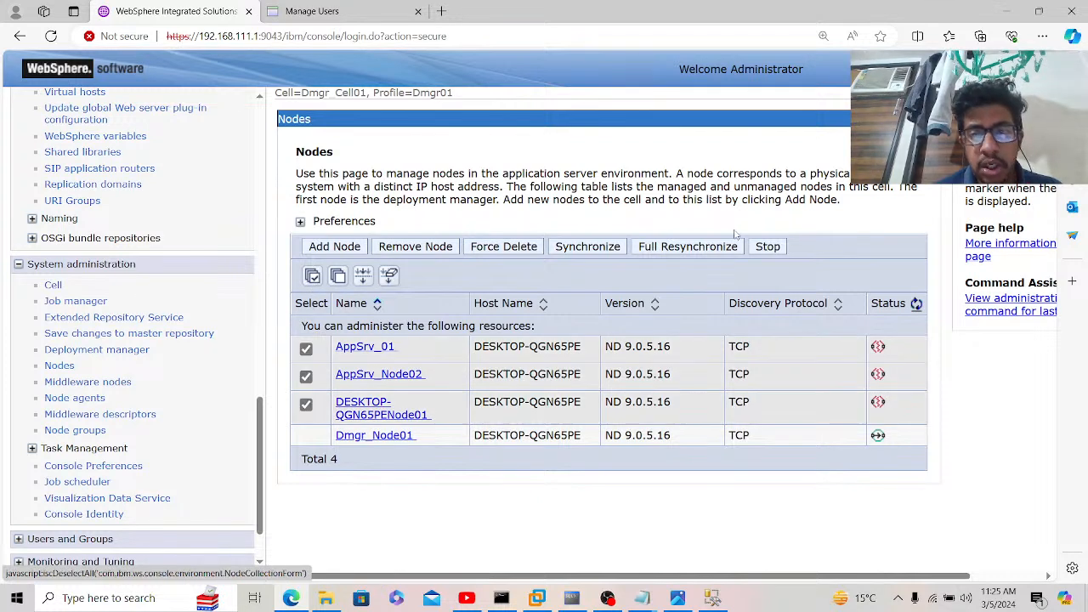
click(765, 246)
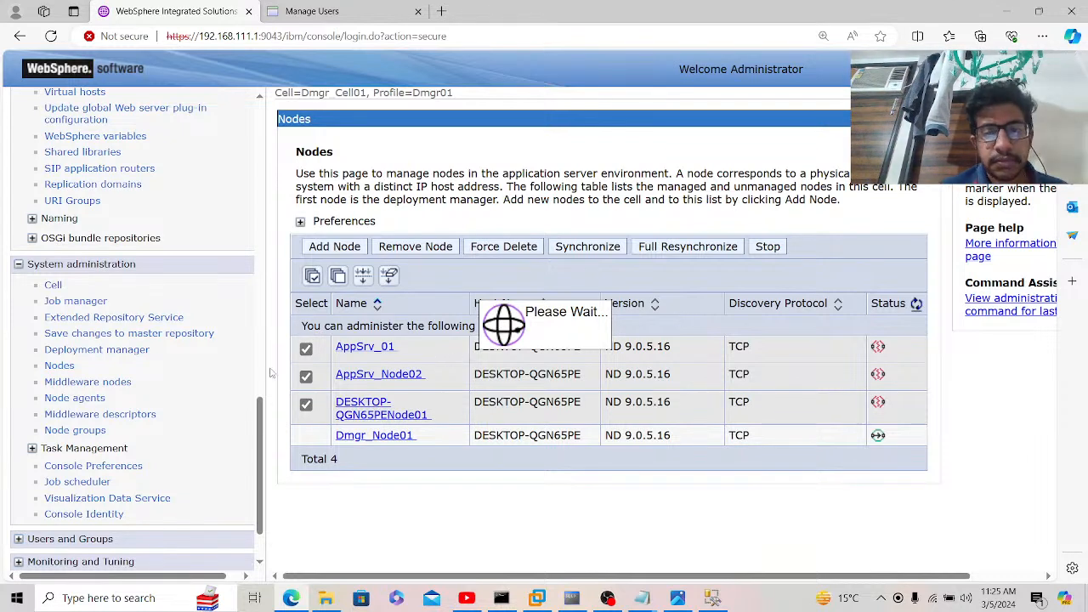
drag(261, 415, 278, 116)
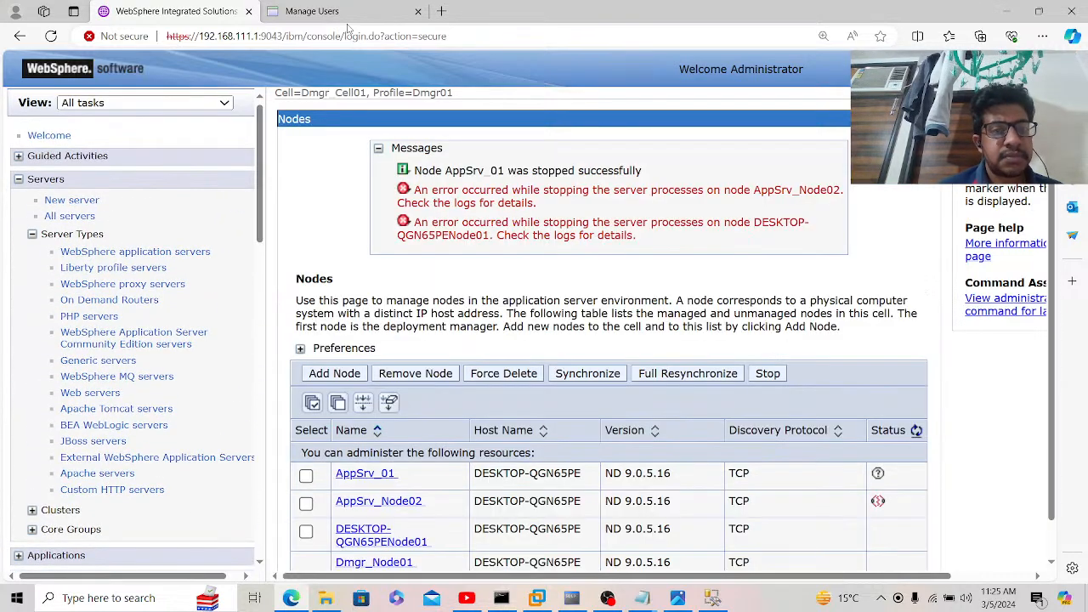
scroll(347, 208, down, 1)
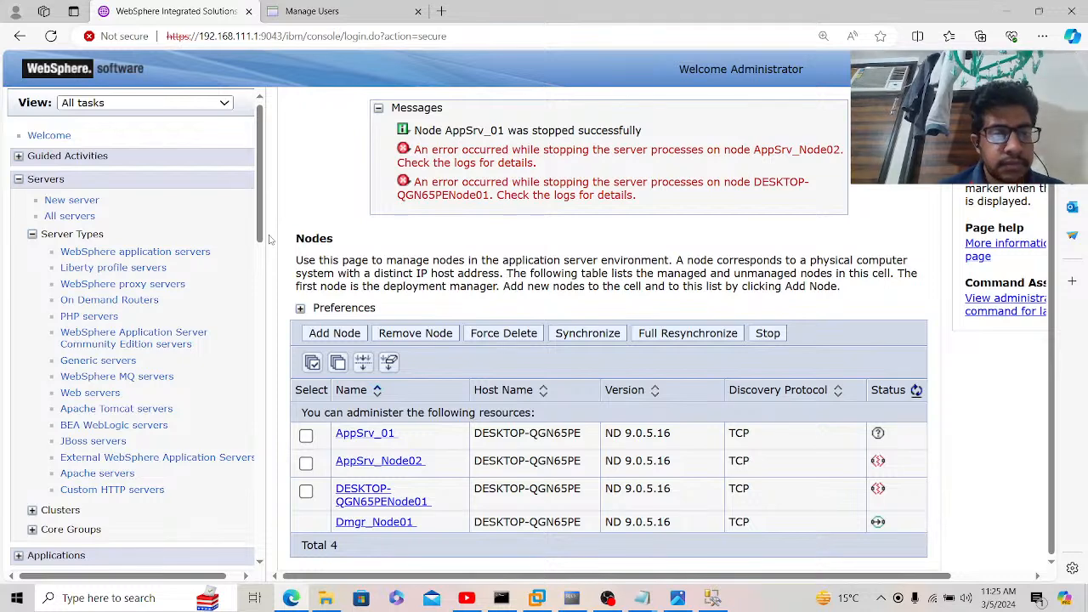
Step: Stop servers Test_Cl02, Test_Cl03 and both Test_Server instances, confirming the stop
click(204, 253)
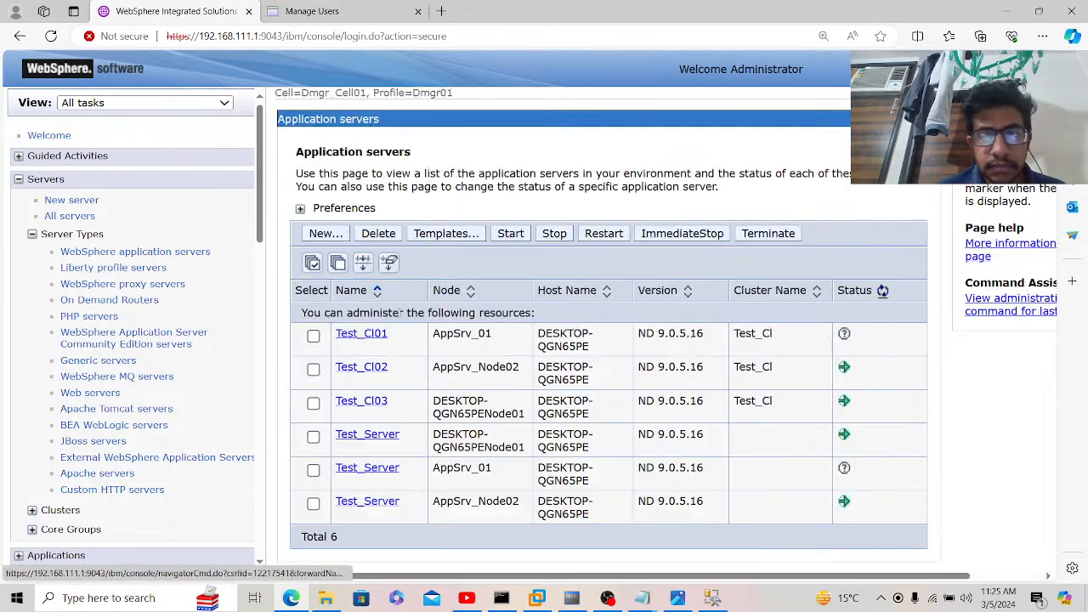
click(314, 370)
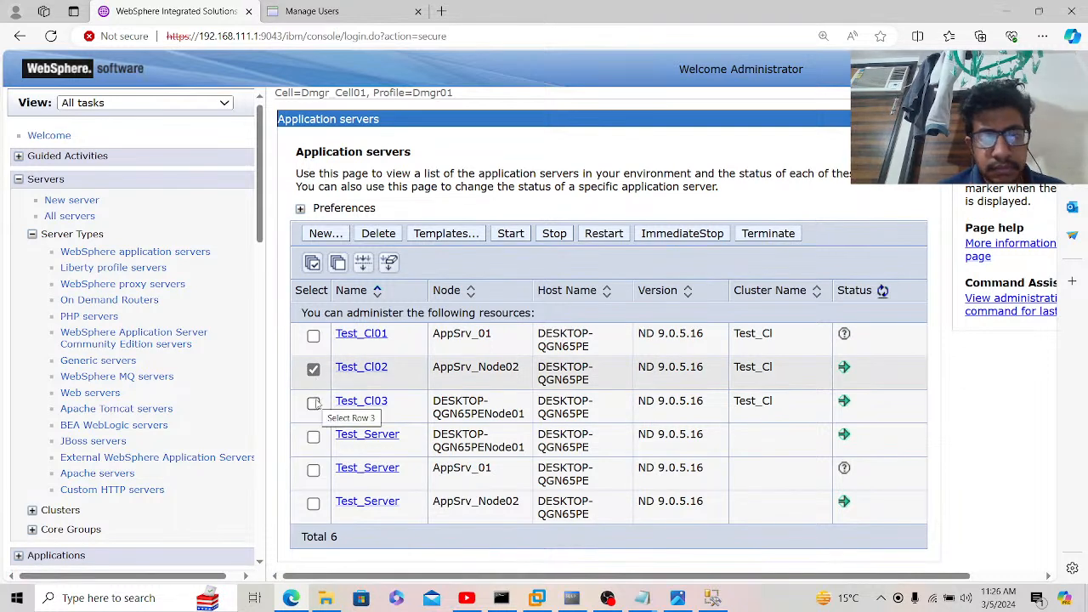
click(314, 403)
click(314, 437)
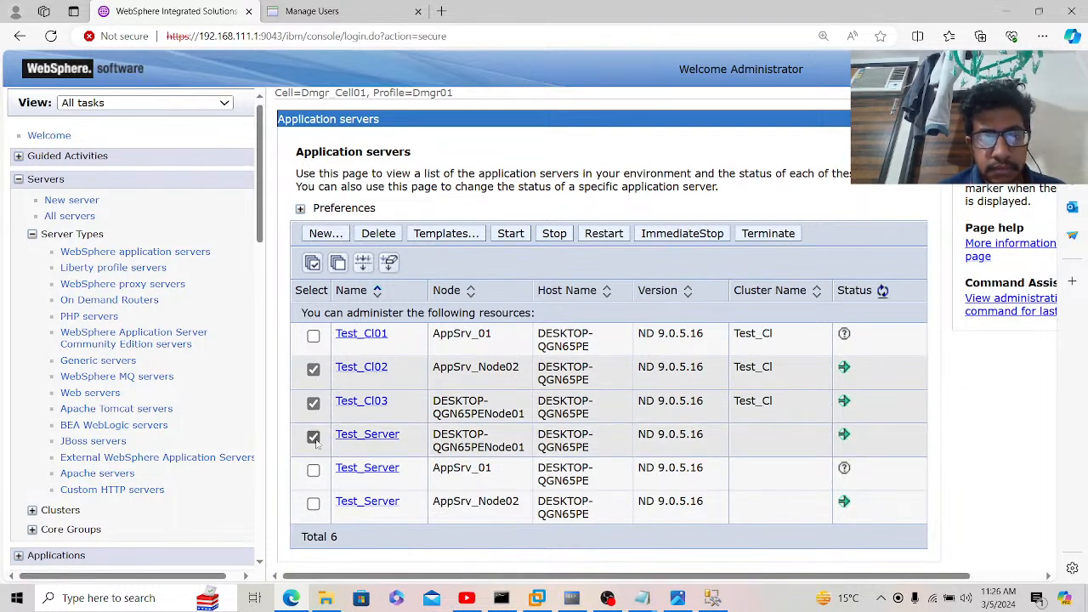
click(314, 505)
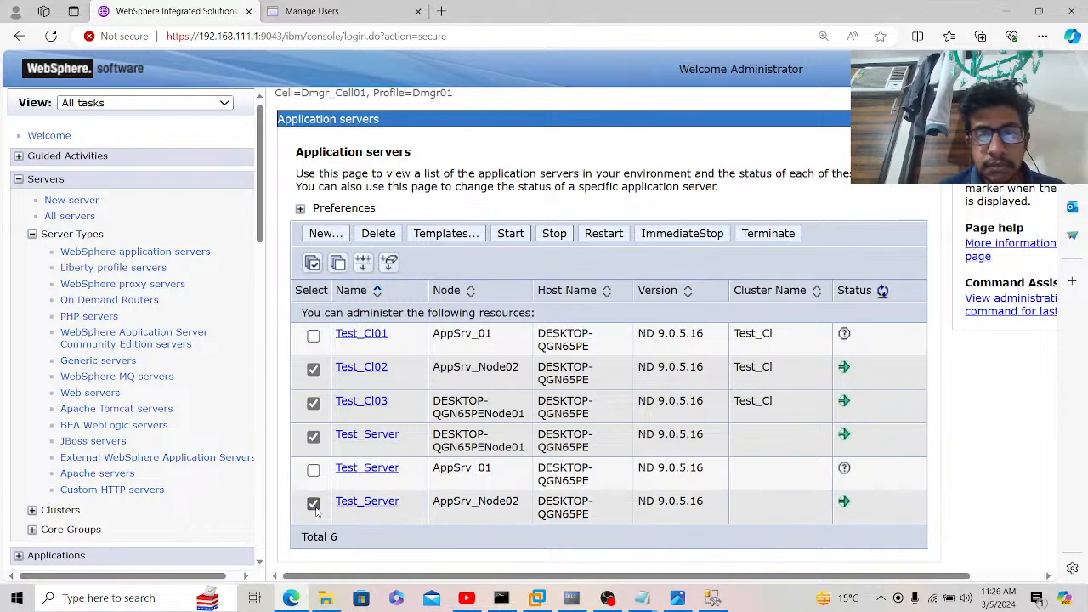
click(560, 239)
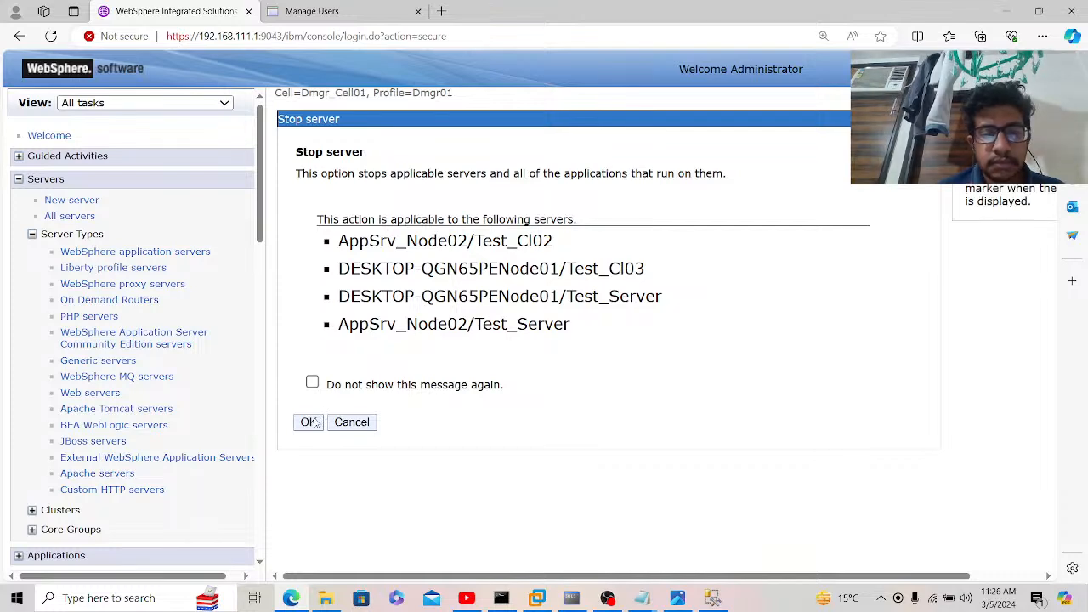
click(308, 422)
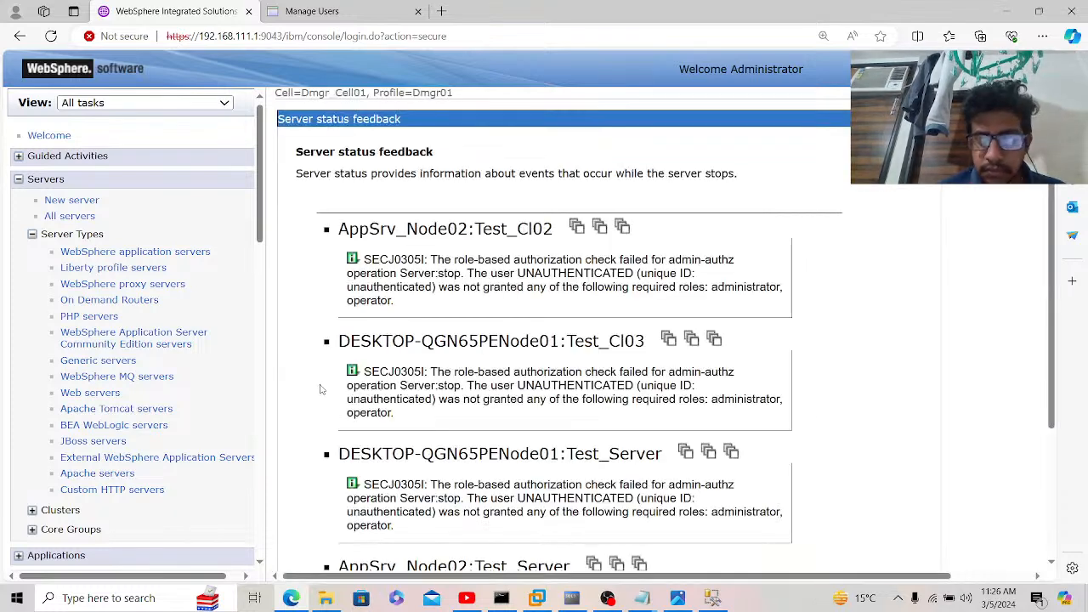
Step: Return to the application server list, refresh its status, and switch to the Command Prompt
scroll(321, 390, down, 3)
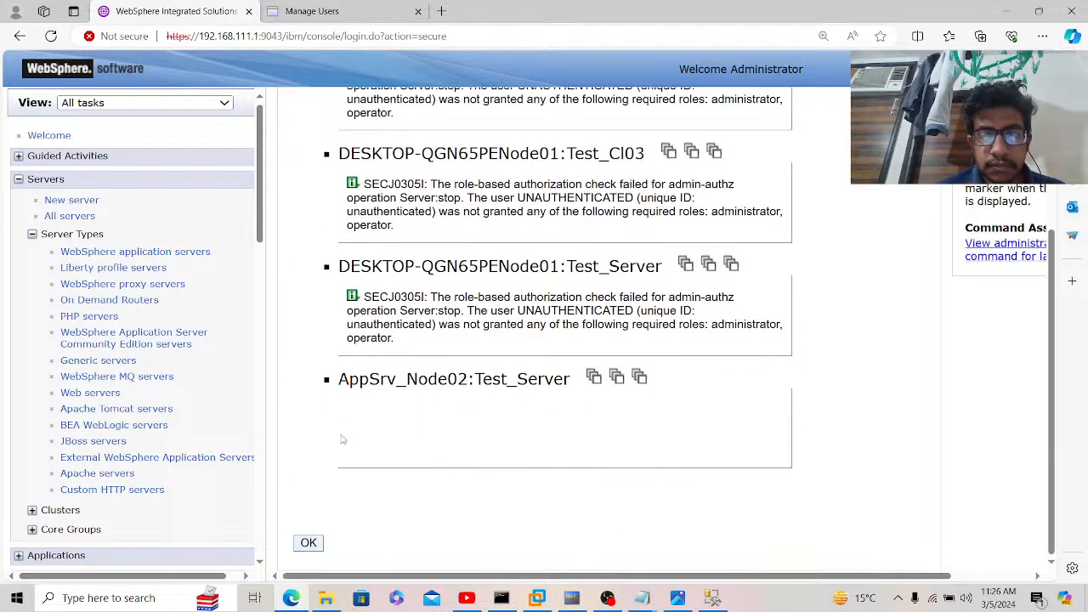
click(309, 543)
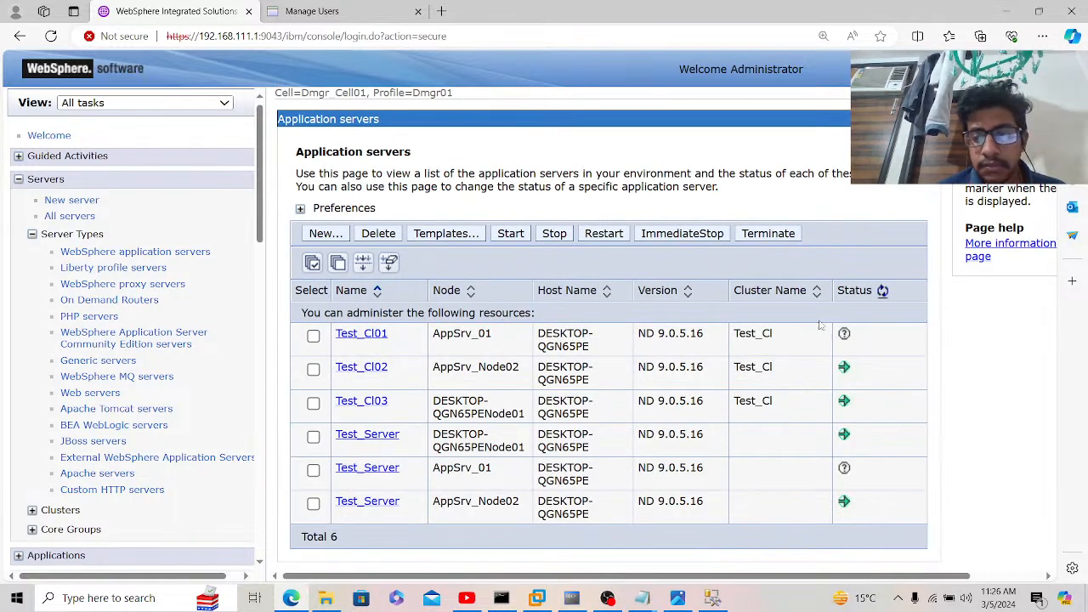
click(882, 291)
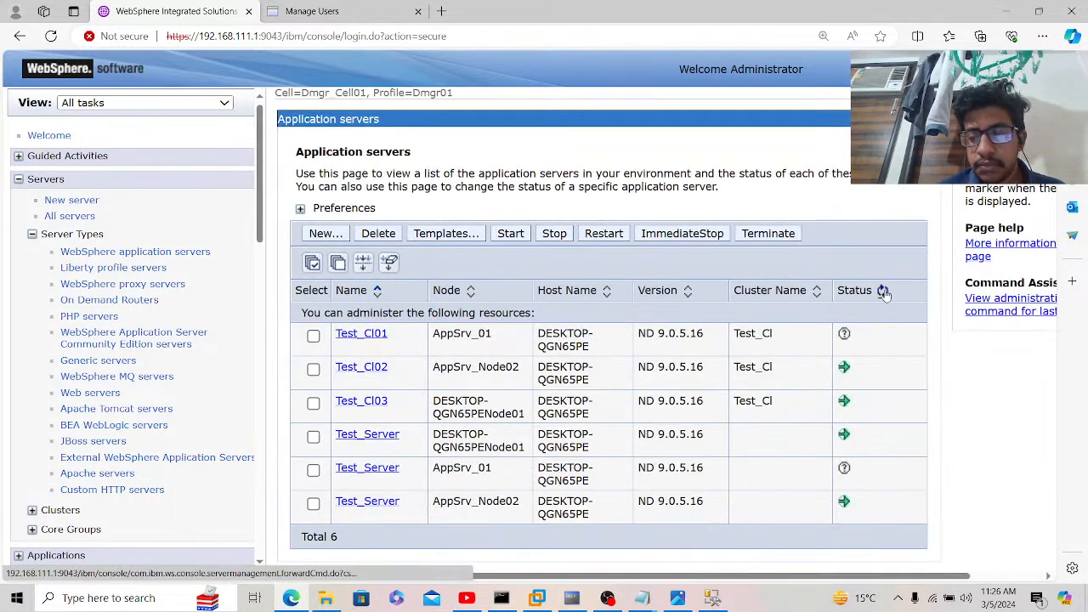
click(884, 291)
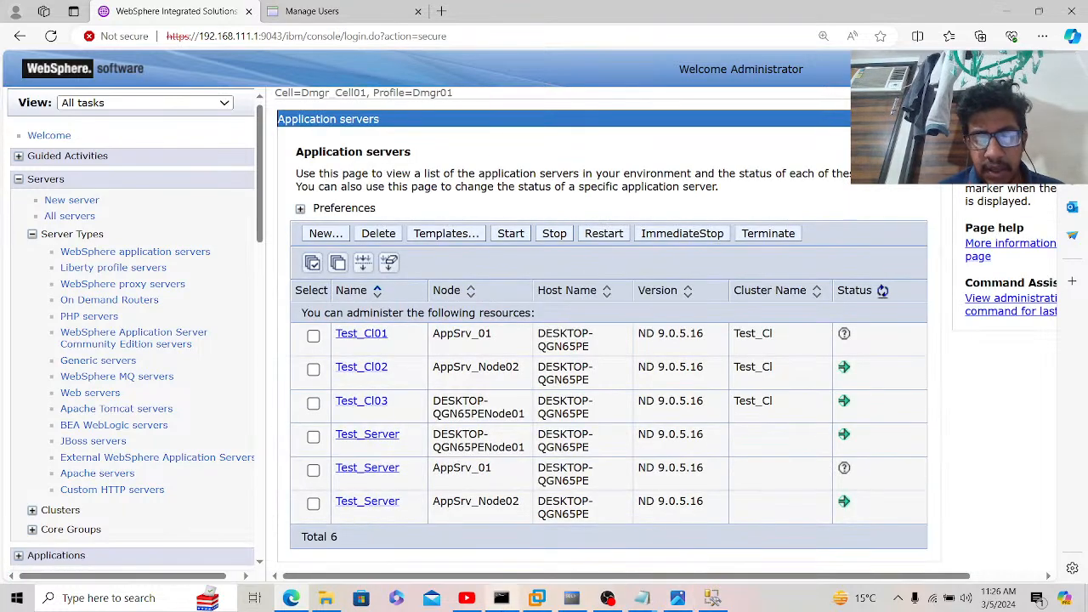
click(501, 598)
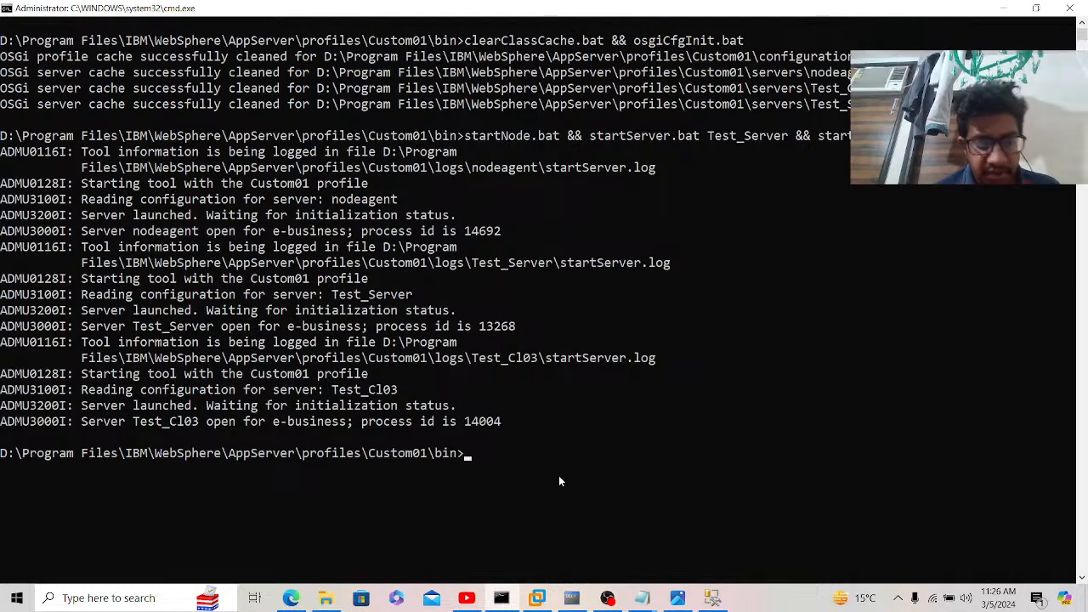
Step: From AppSrv01\bin, run syncNode.bat 192.168.111.1 8879 chained with startNode and startServer Test_Server and Test_Cl01
text(cd ../../)
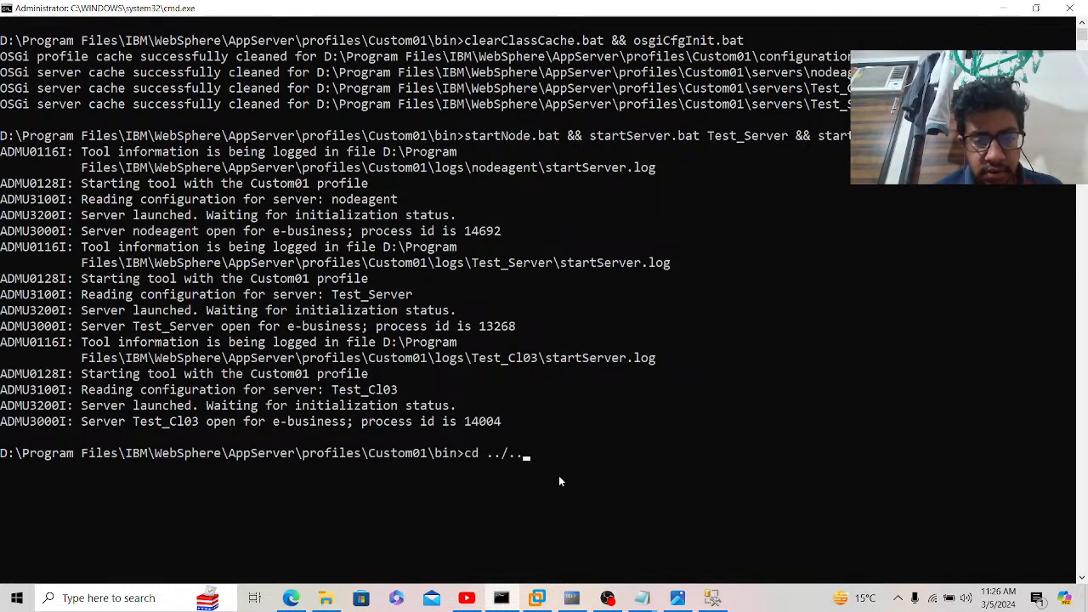
key(Return)
text(cd AppSrv01)
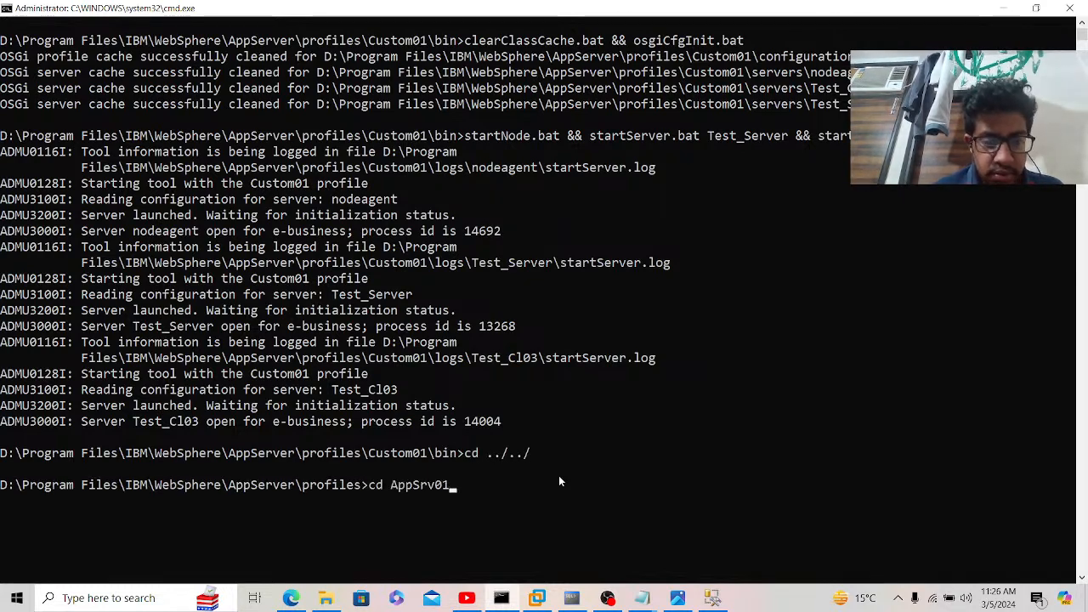
key(Return)
text(cd bin)
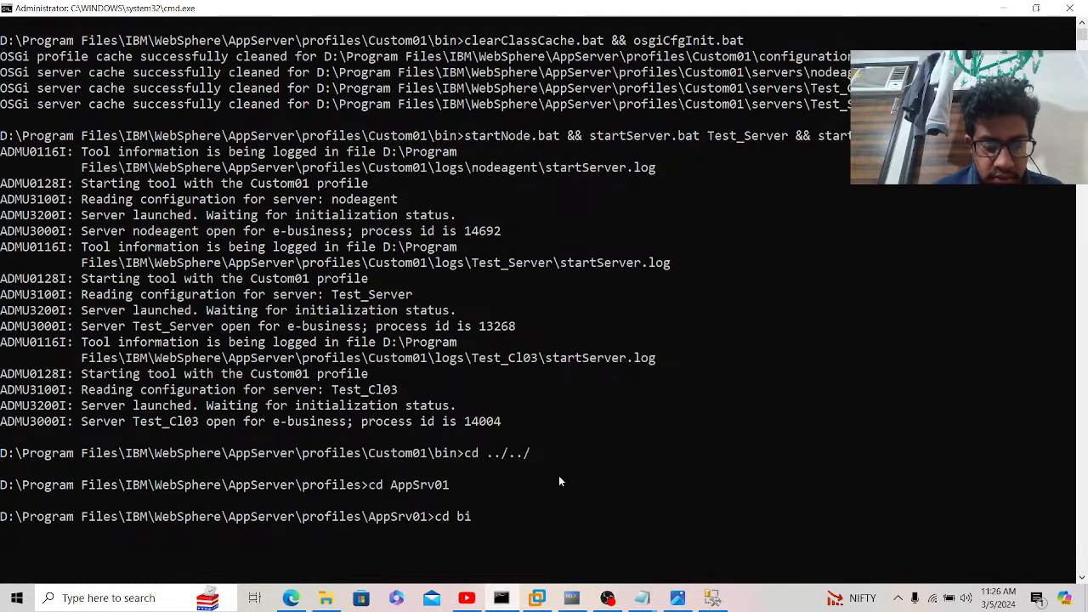
key(Return)
text(syncN)
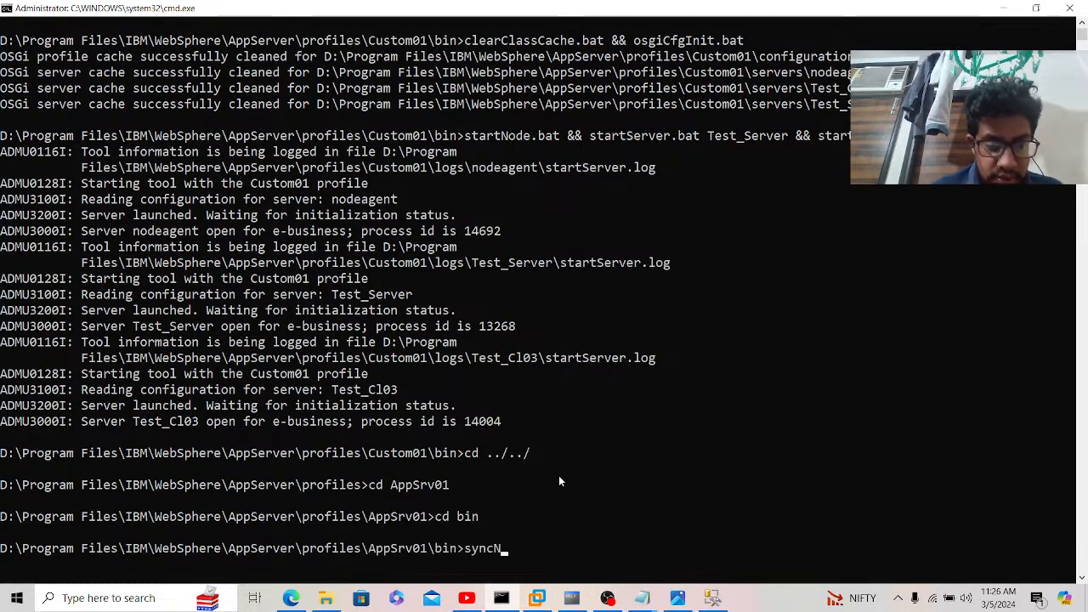
text(ode.bat 19)
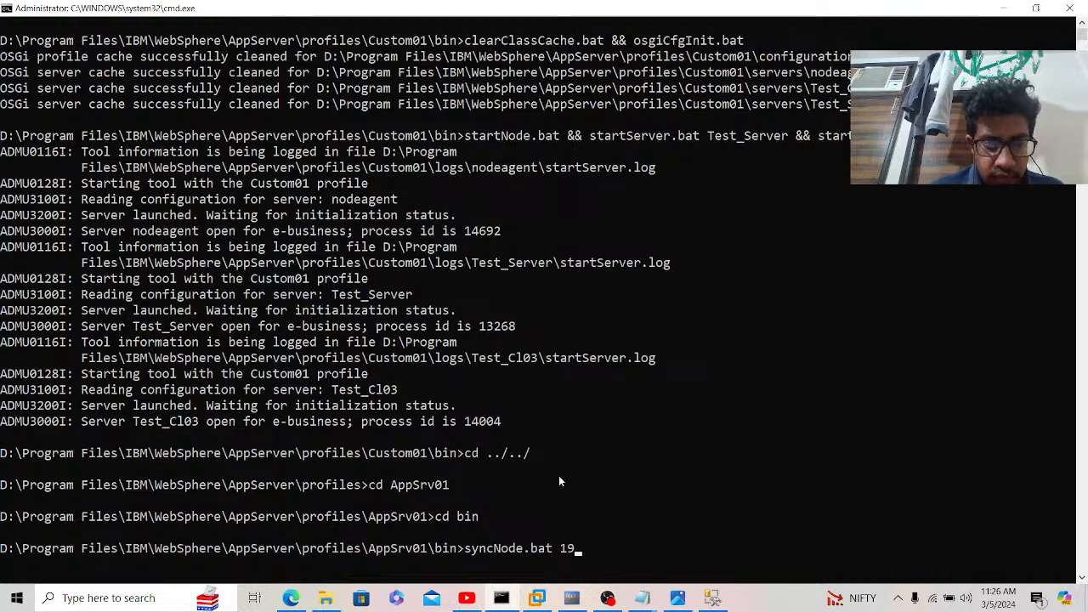
text(2.168.11)
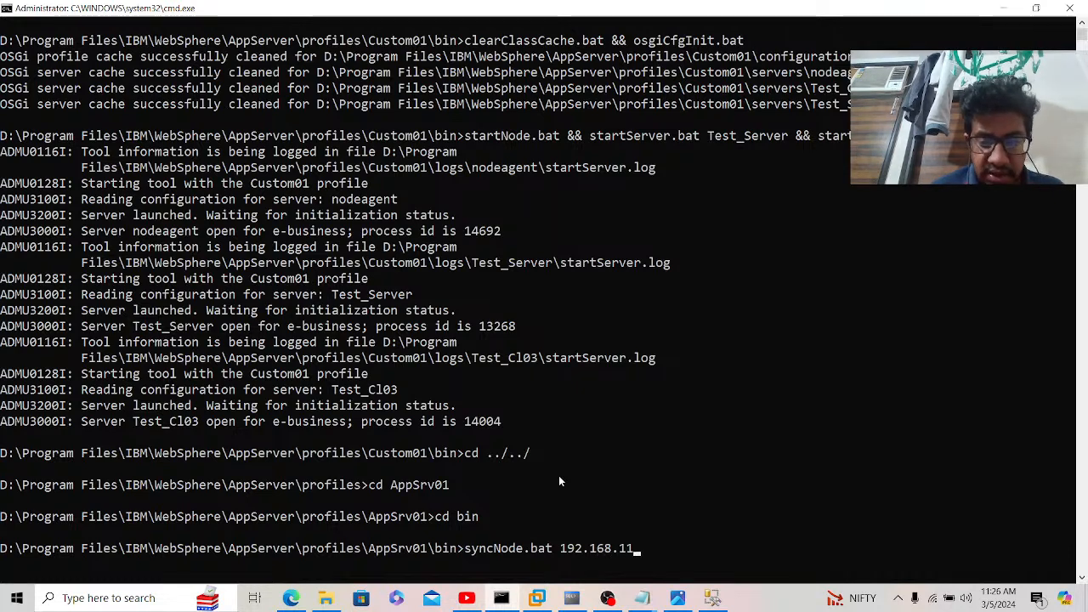
text(1.1 8879)
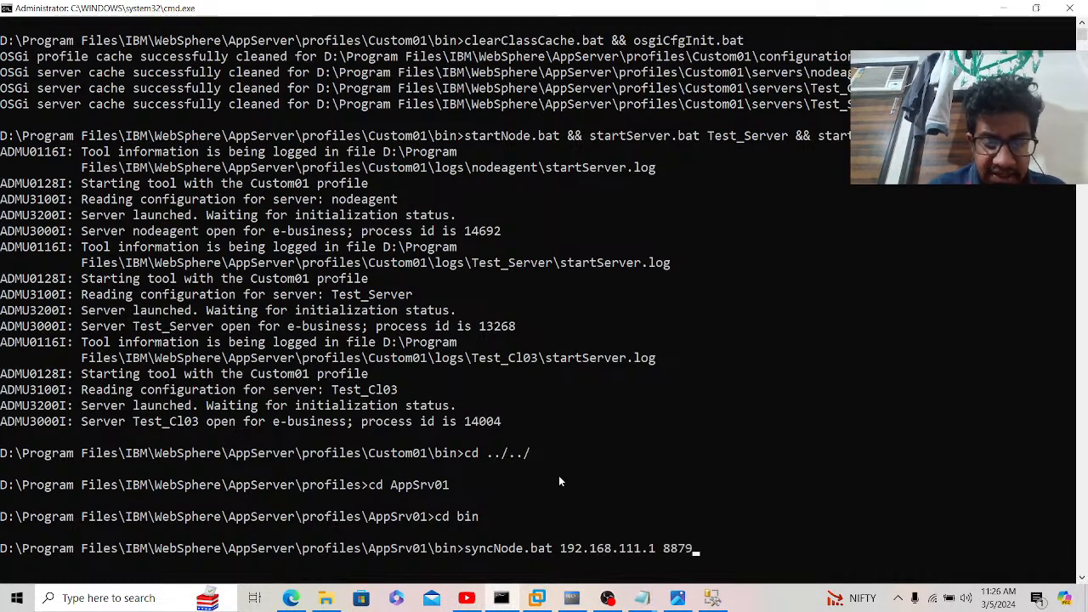
text( && s)
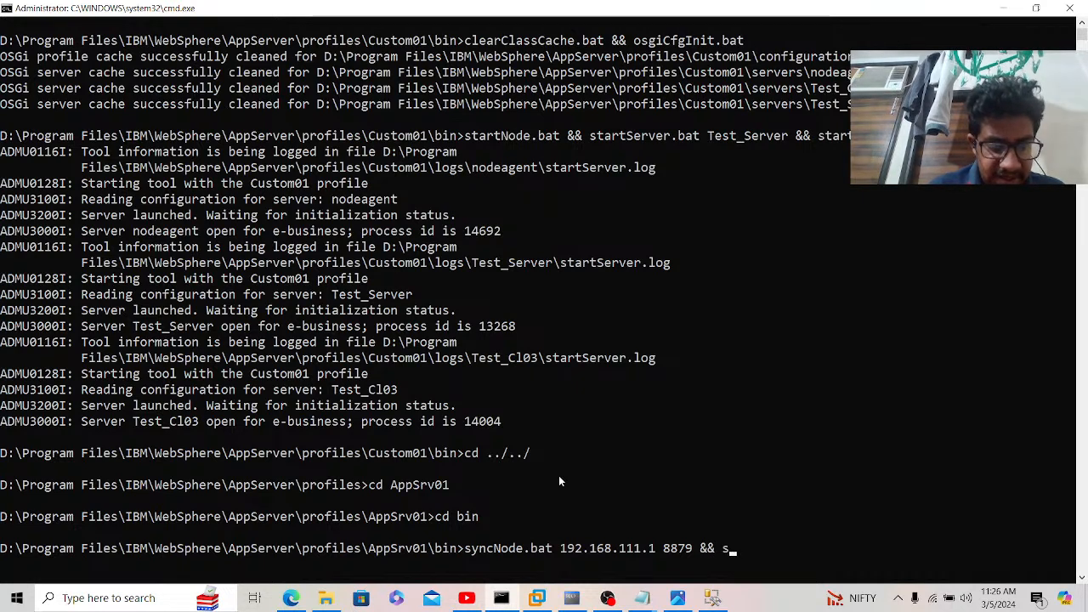
text(tartN)
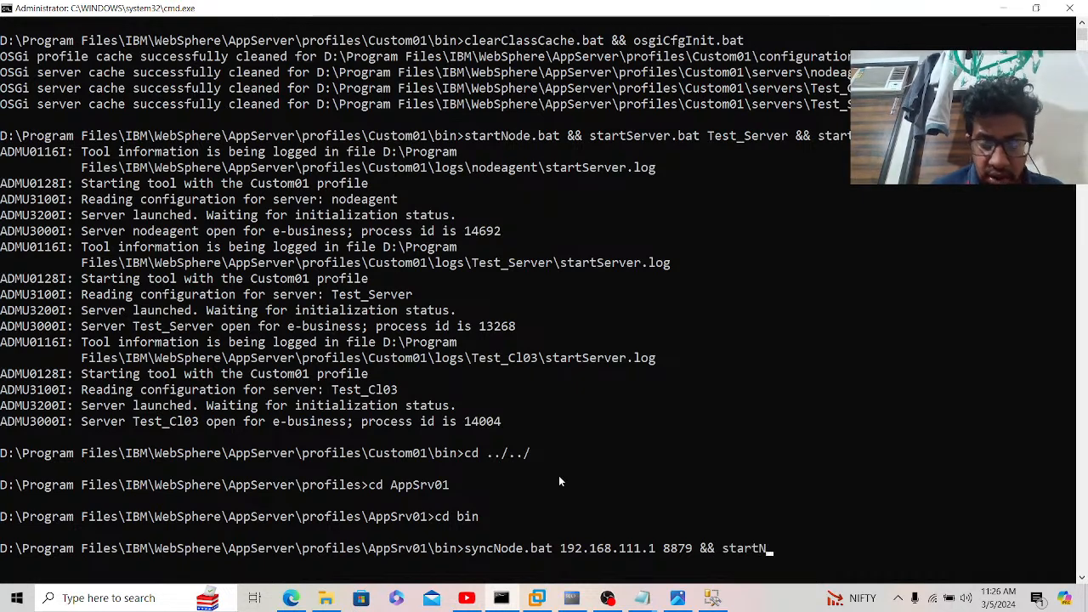
text(ode.bat && )
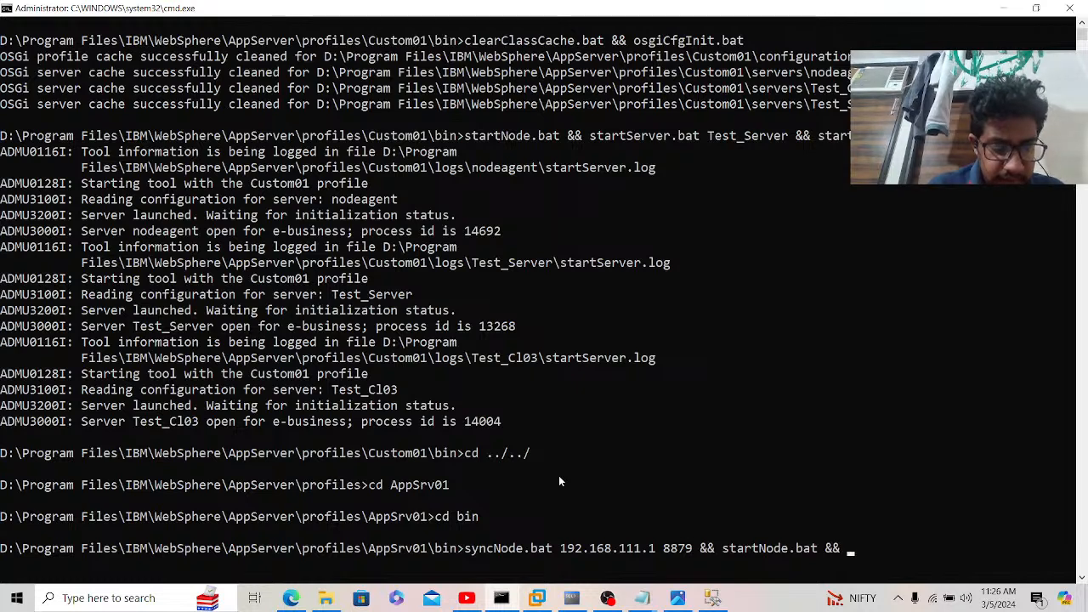
text(startServer.bat T)
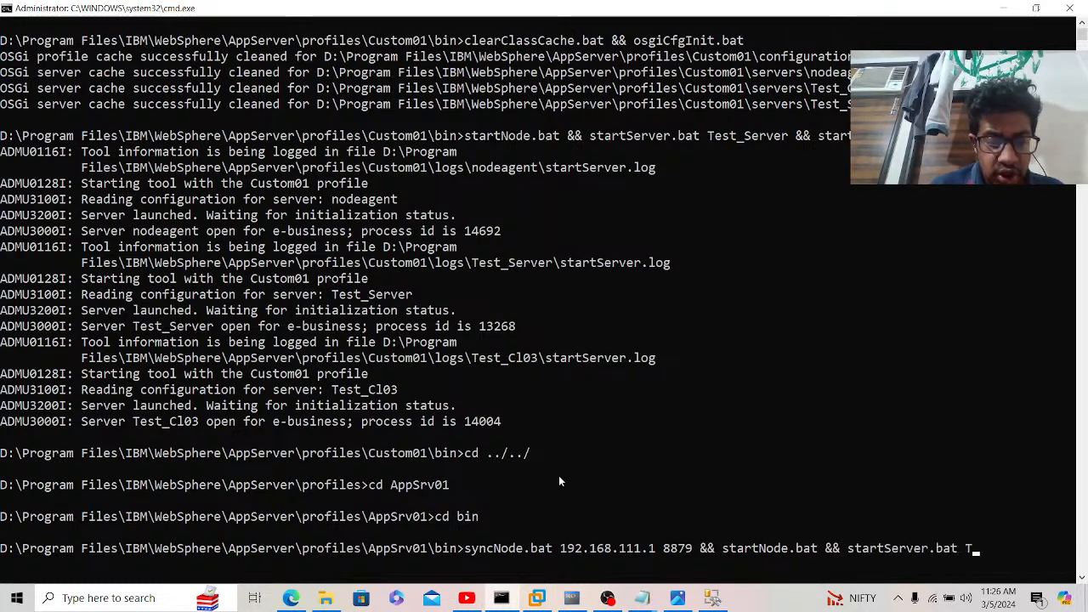
text(est_Server)
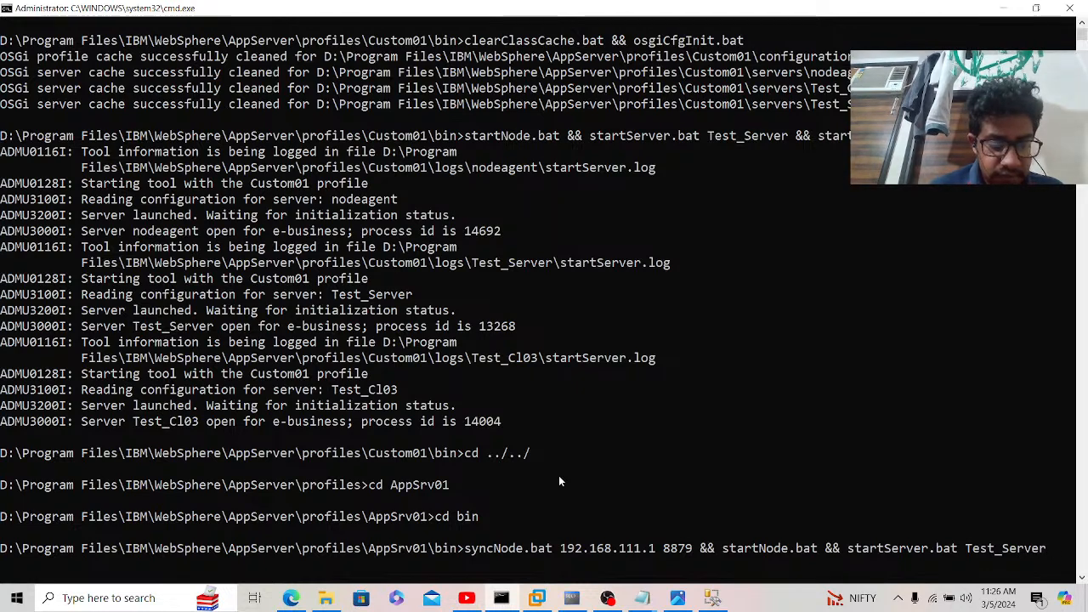
text( && startServer.bat T)
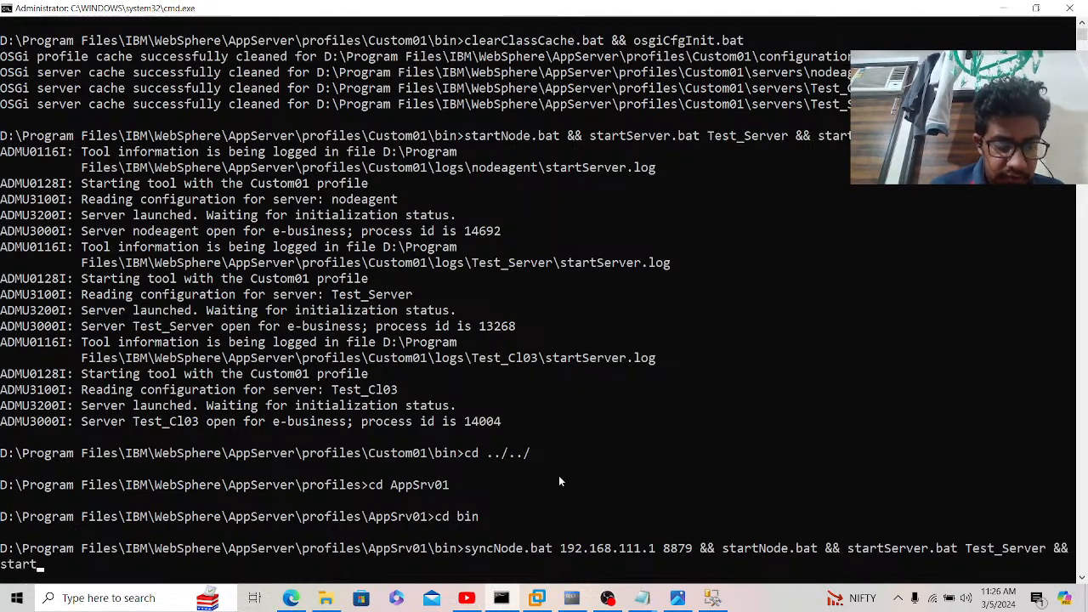
text(est)
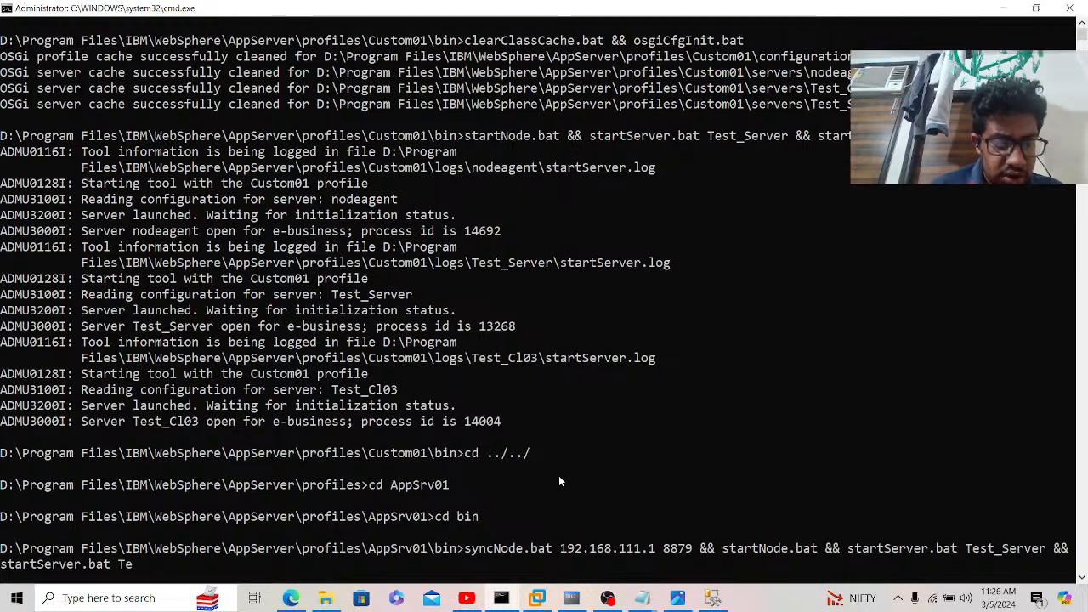
text(_Cl01)
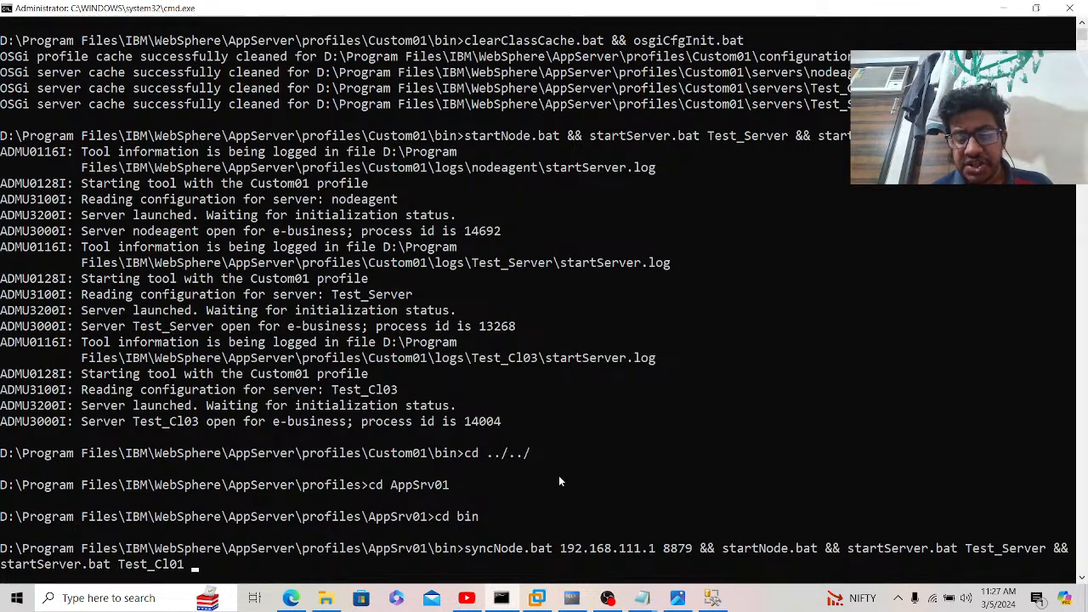
key(Return)
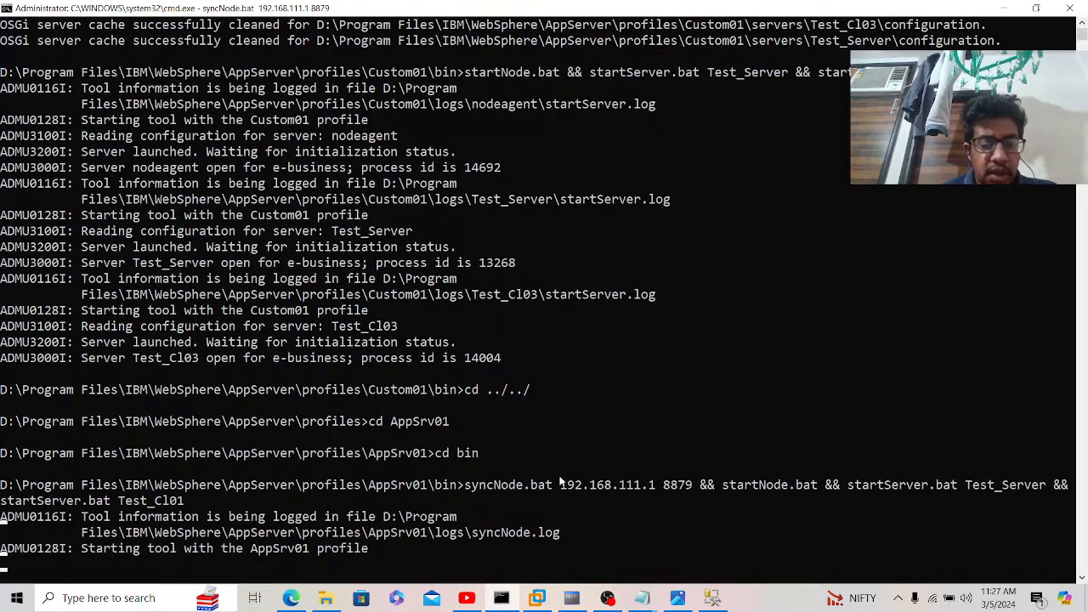
Step: Cancel the Windows 2008 VM's Shutdown Event Tracker prompt and go back to the command window
click(543, 598)
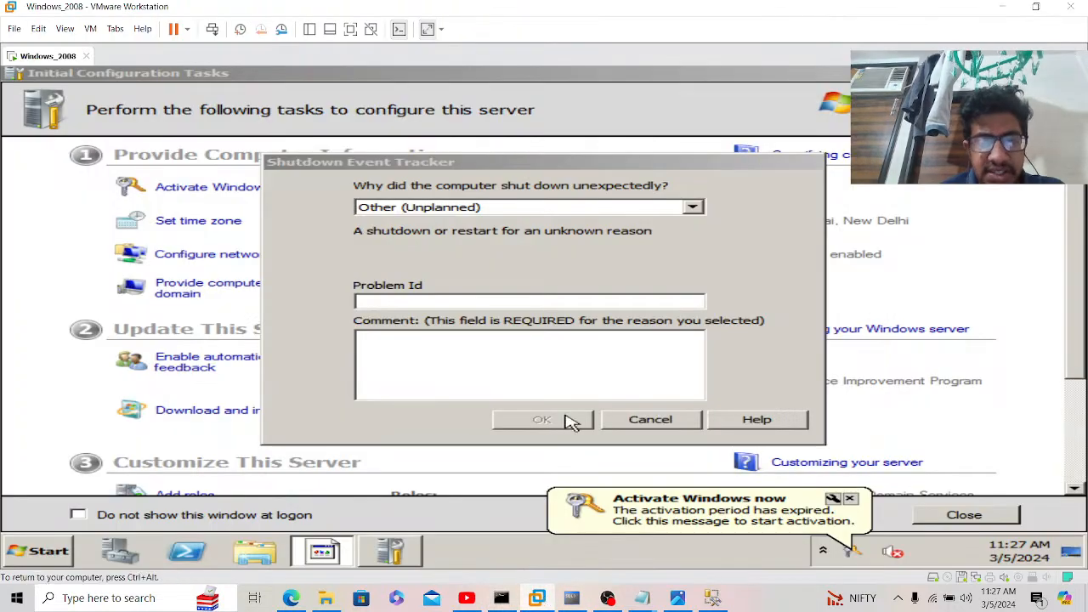
click(653, 421)
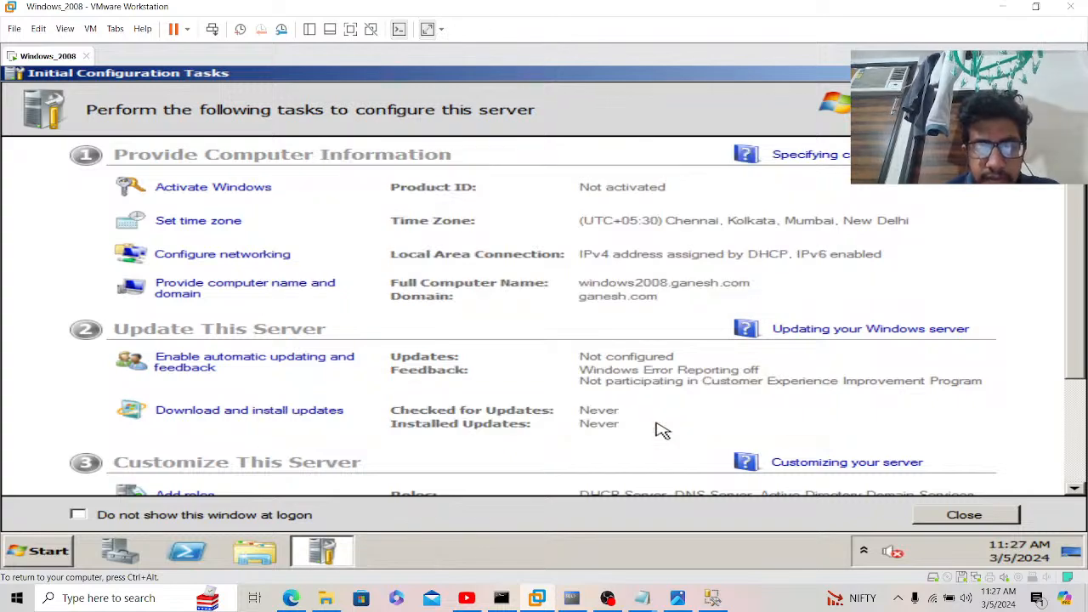
click(501, 598)
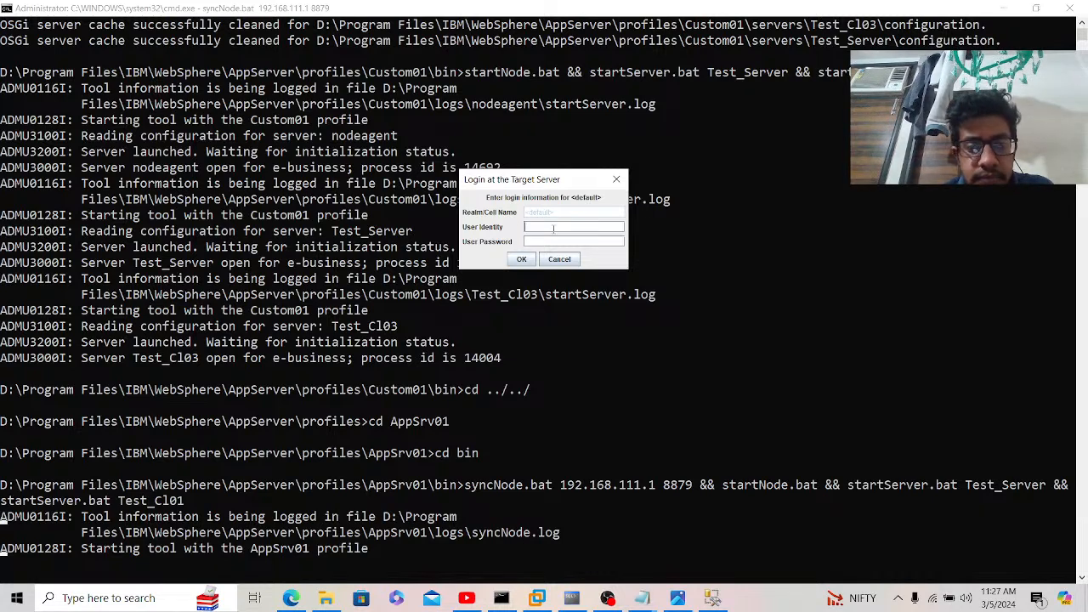
Step: Enter the administrator user identity and password in the target server login prompt
click(553, 228)
text(Admi)
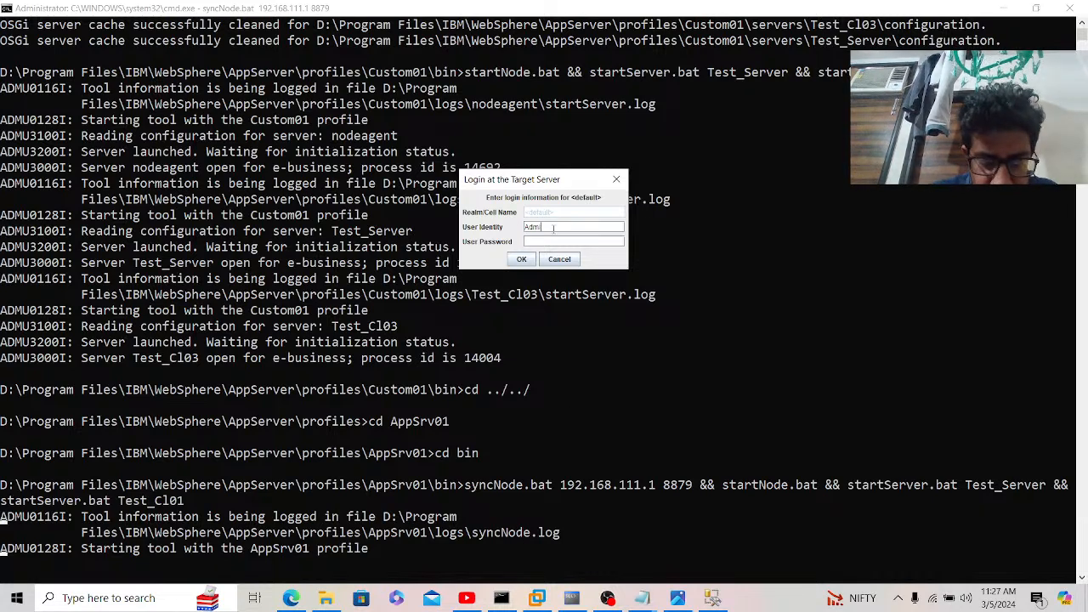
text(nistrator)
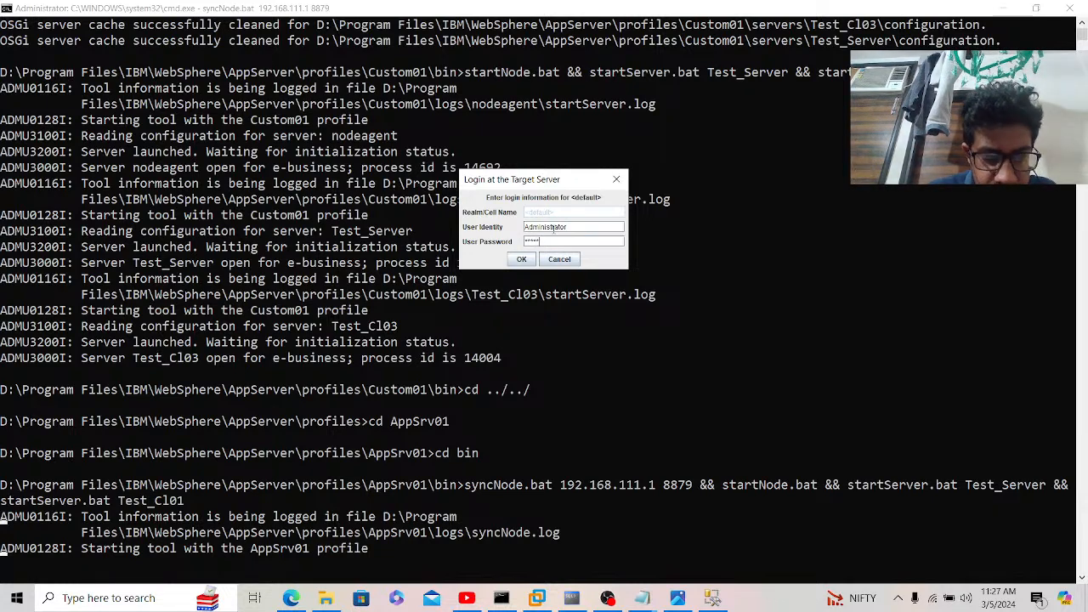
key(Return)
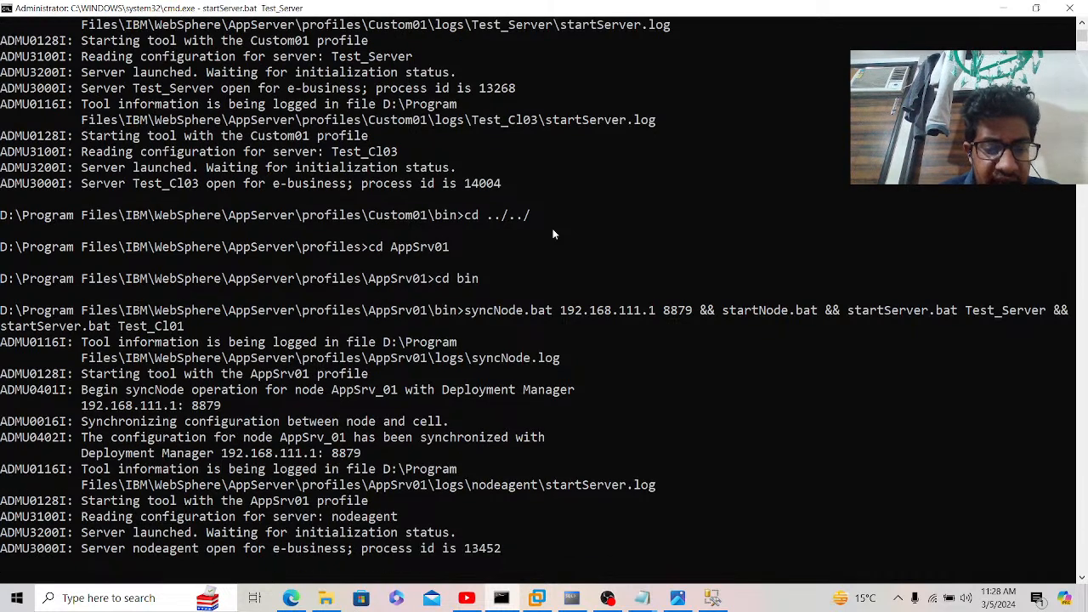
Step: Test GANESH's connection under Oracle JDBC Driver (XA), succeeding on AppSrv_01, then return to cmd
click(291, 597)
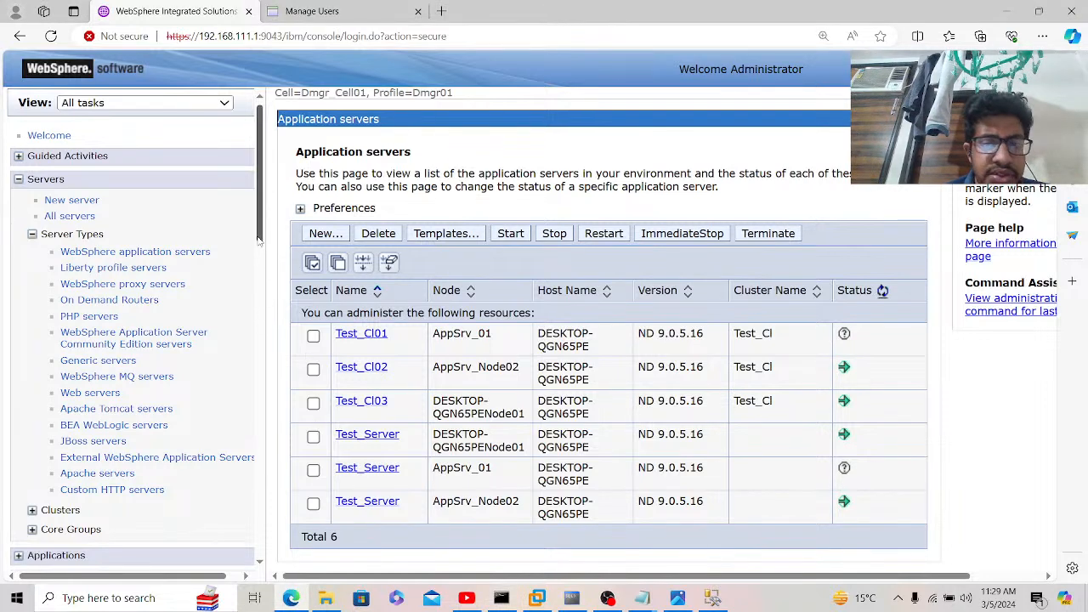
drag(259, 242, 265, 359)
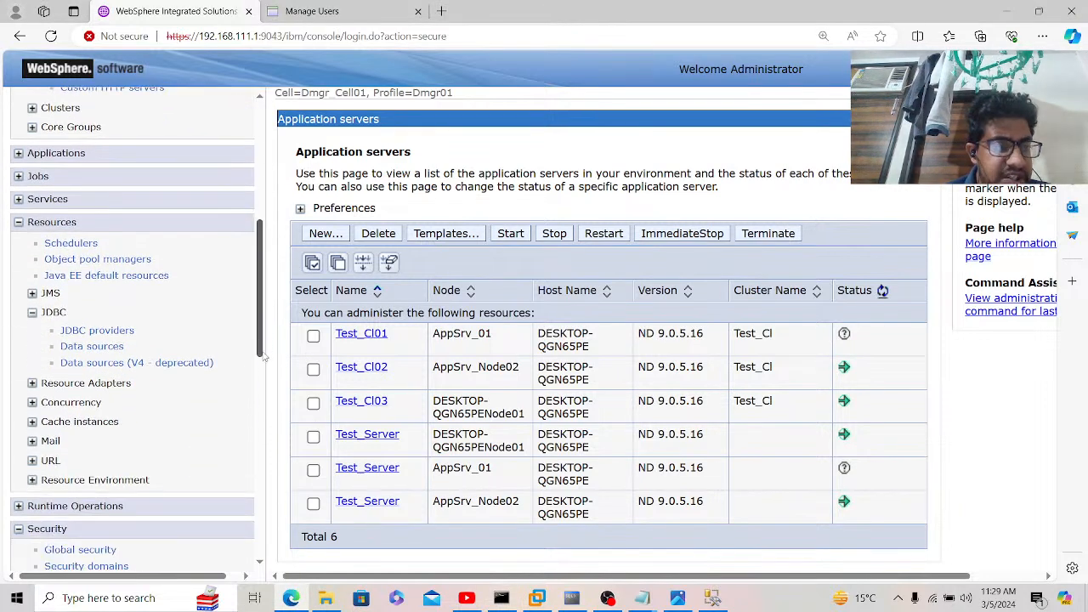
click(111, 333)
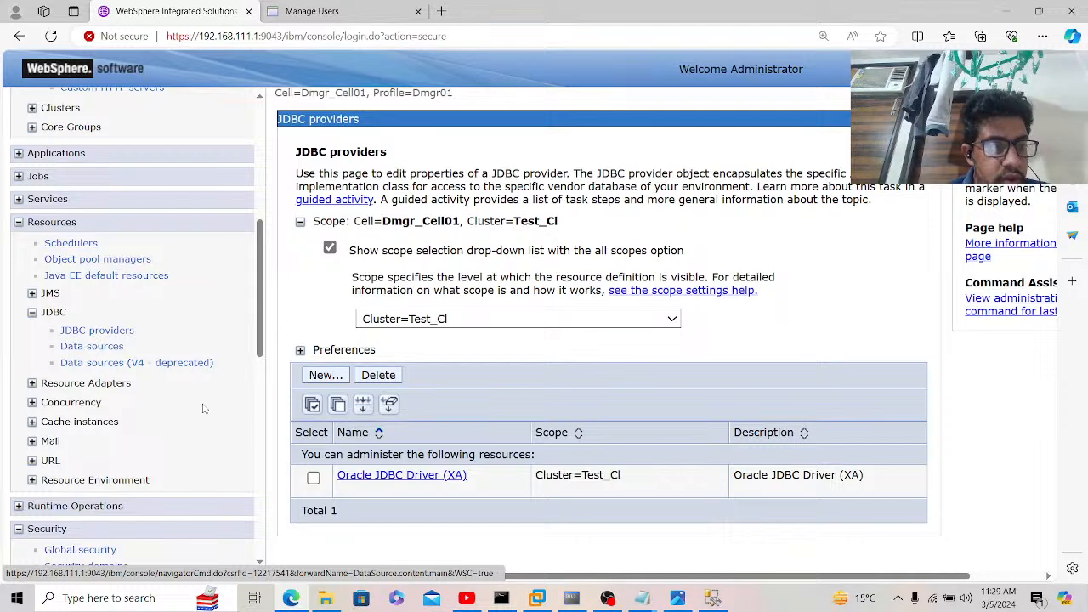
click(363, 478)
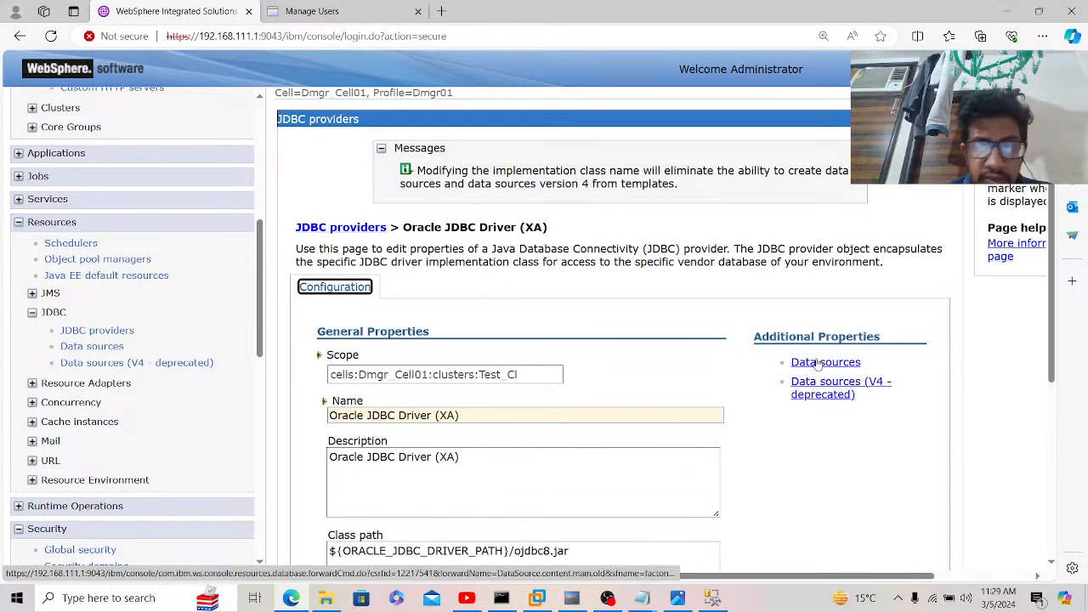
click(836, 364)
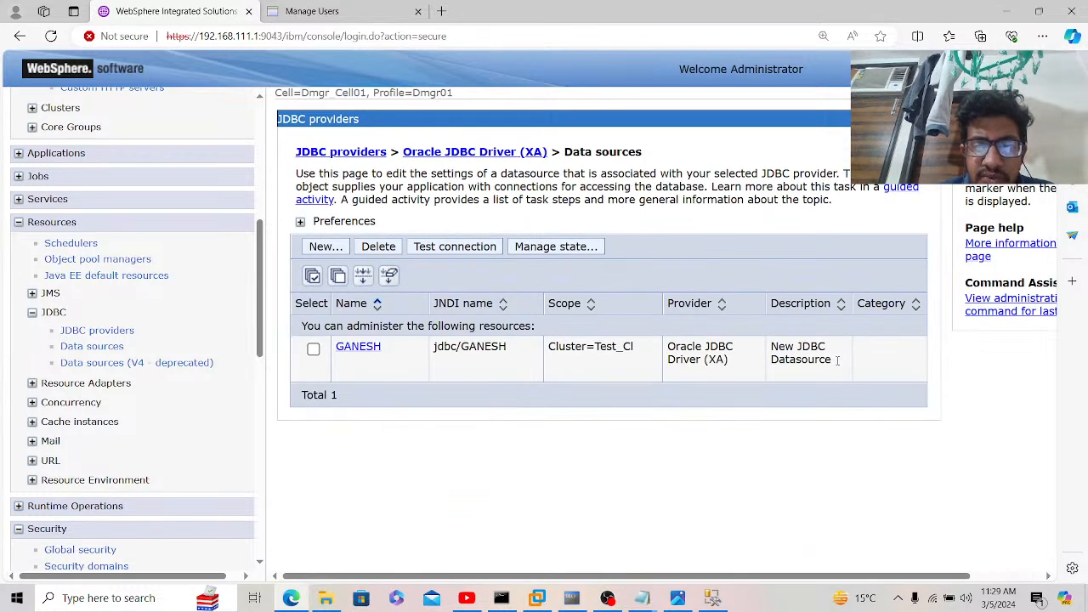
click(312, 348)
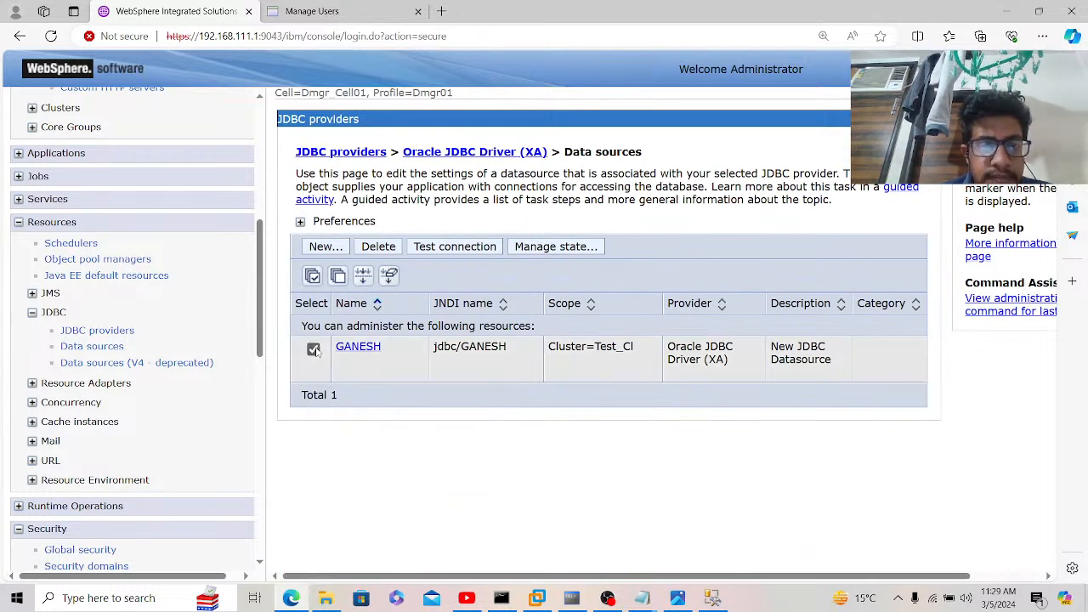
click(465, 252)
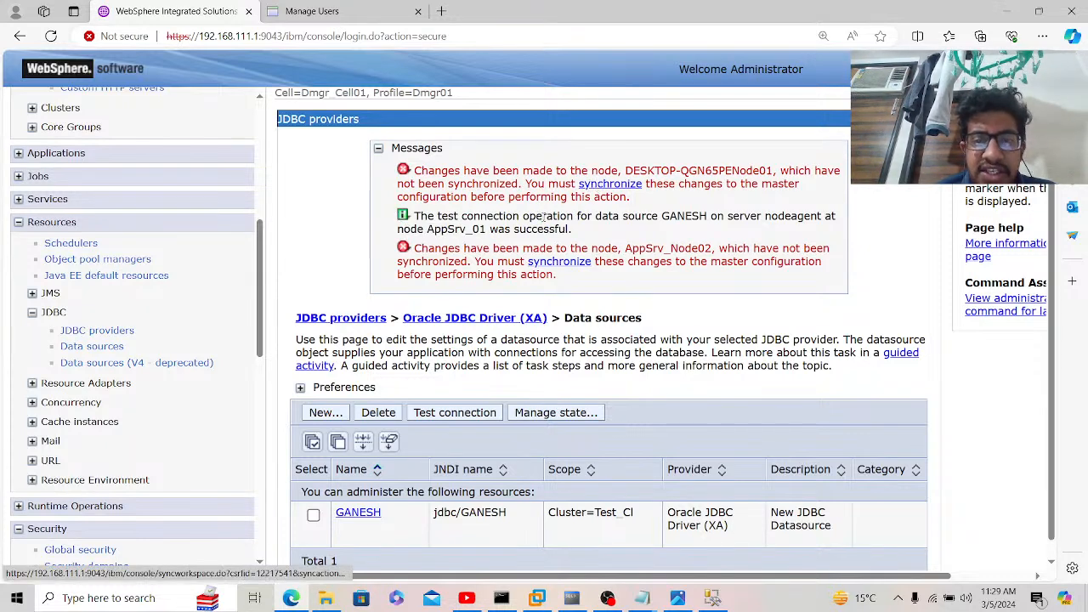
click(509, 599)
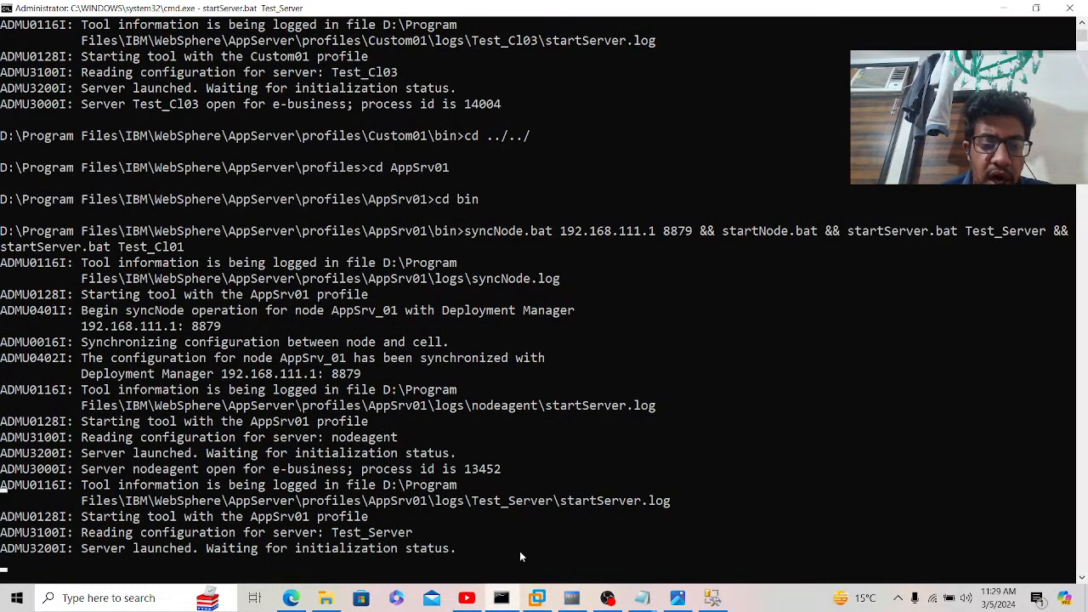
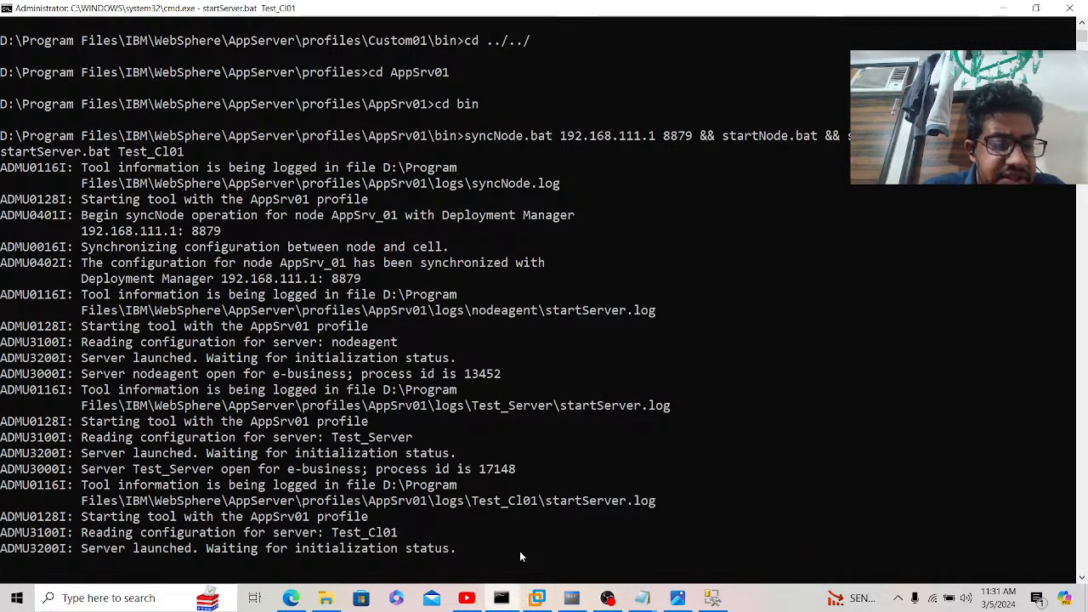
Step: Move into the AppSrv02 profile's bin folder and clear the console
key(Return)
key(Return)
key(Return)
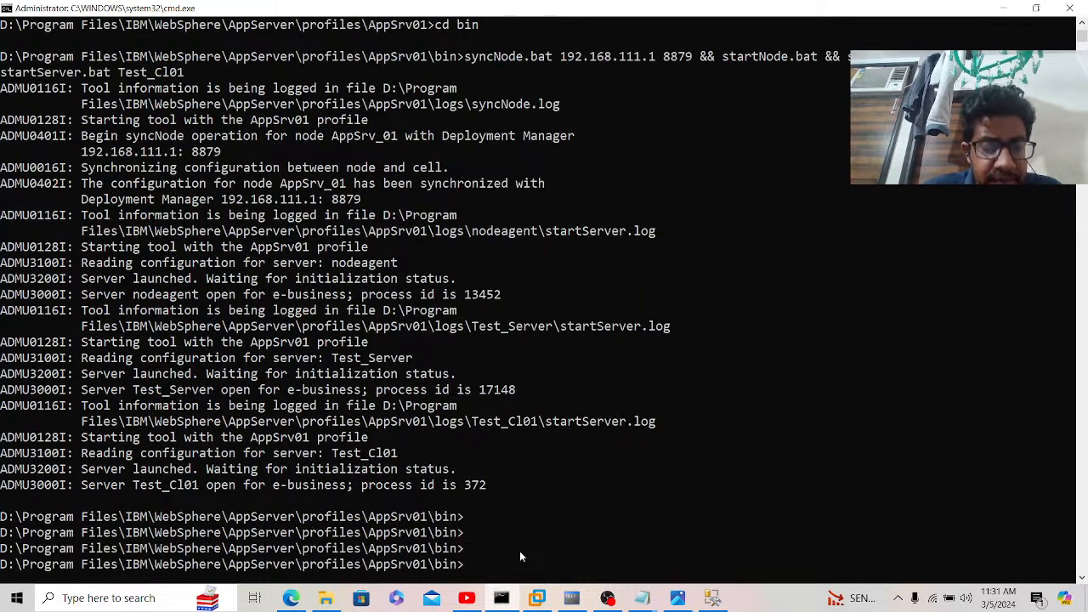
text(cd ../../)
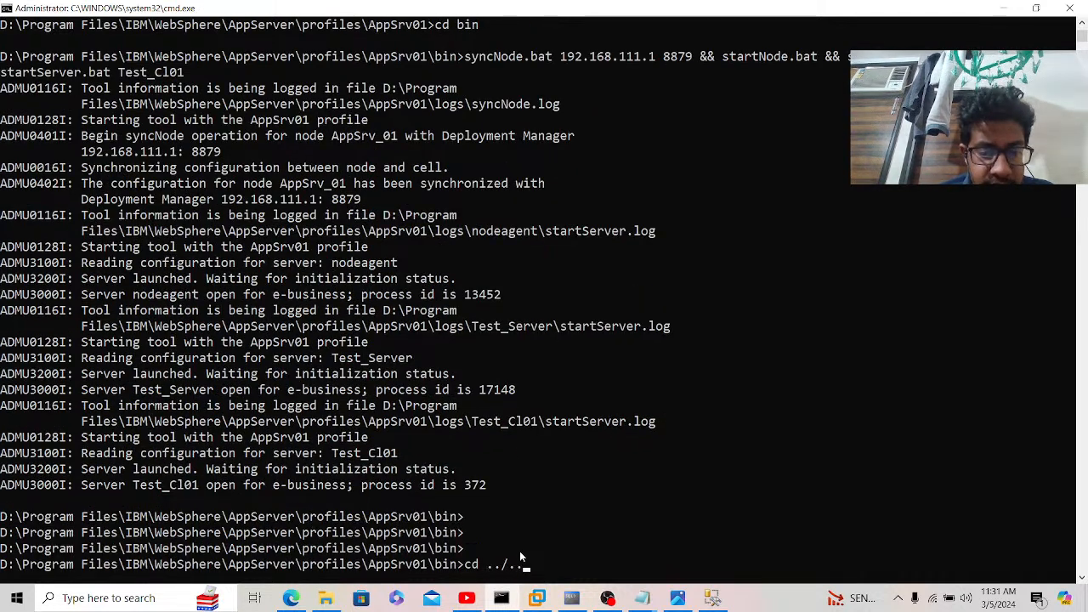
key(Return)
text(cd AppSrv02)
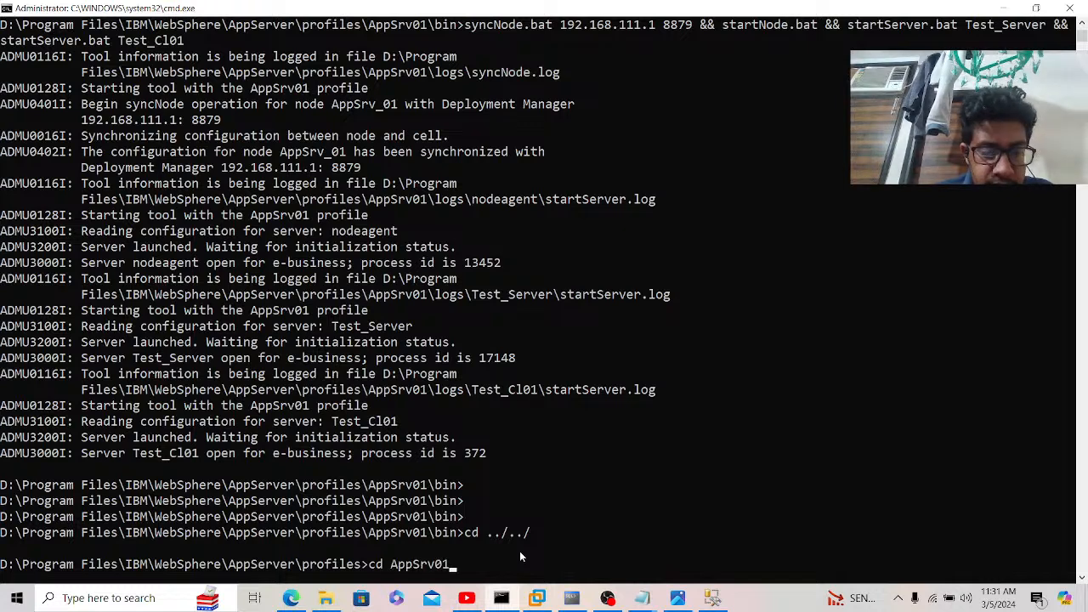
key(Return)
text(cd bin)
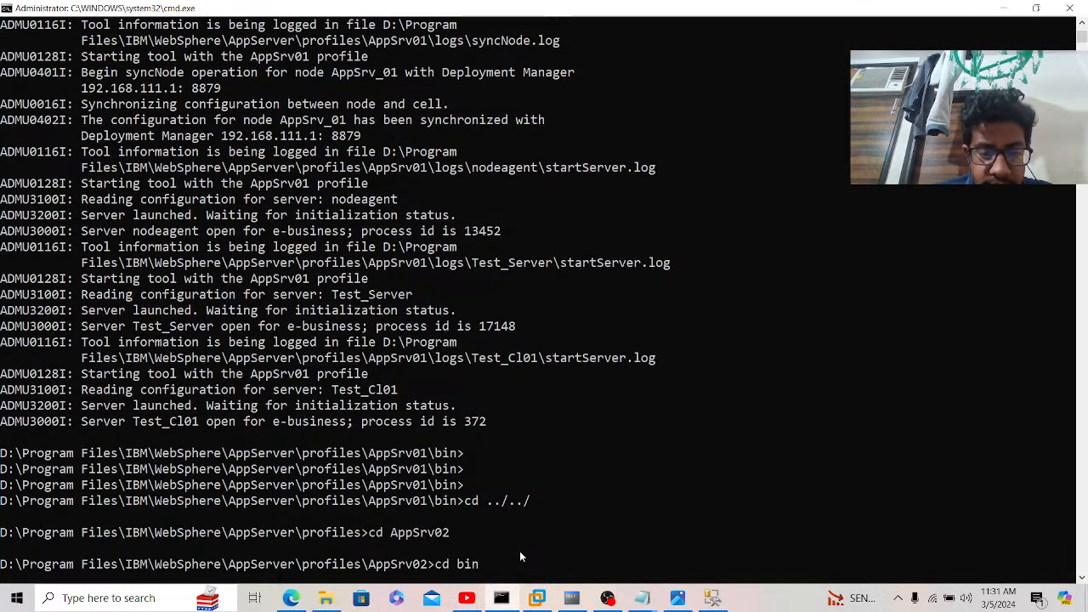
key(Return)
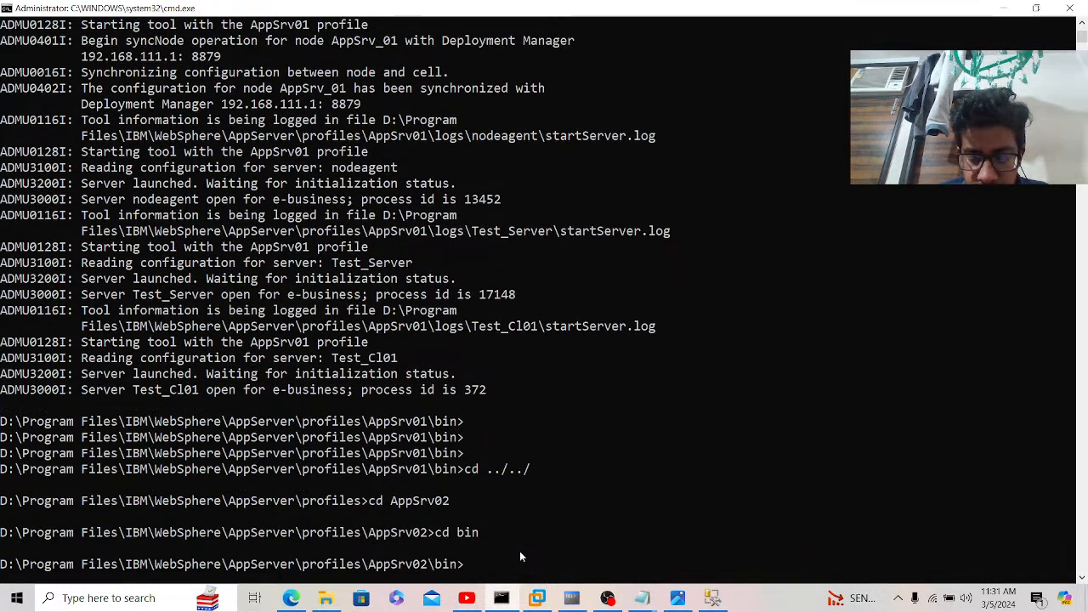
text(cls)
key(Return)
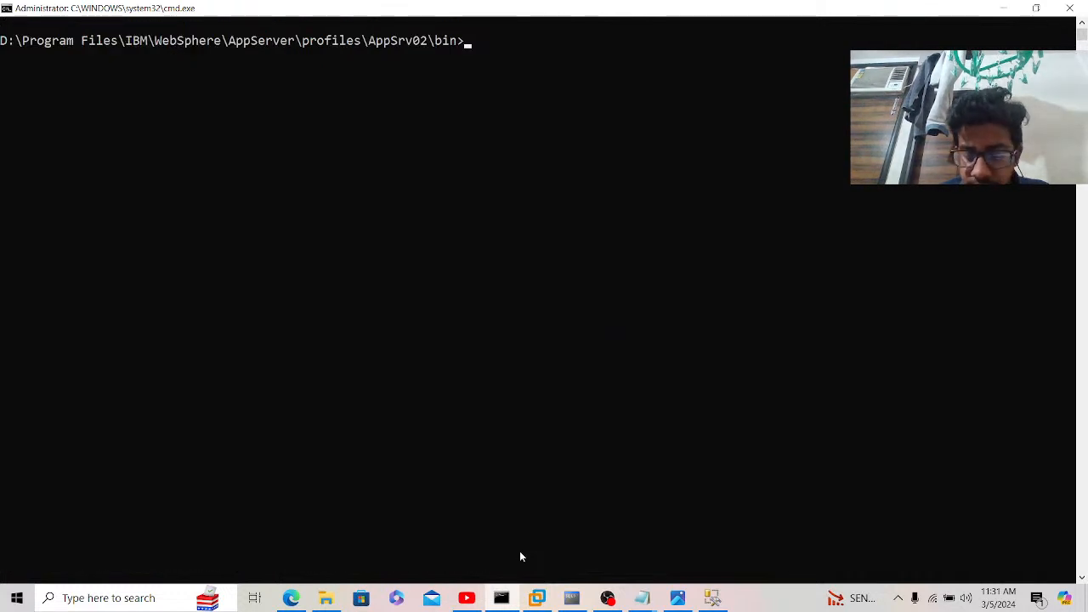
Step: Rerun the recalled syncNode-and-start command chain for Test_Cl02, logging in as Administrator
key(Up)
key(Up)
key(Up)
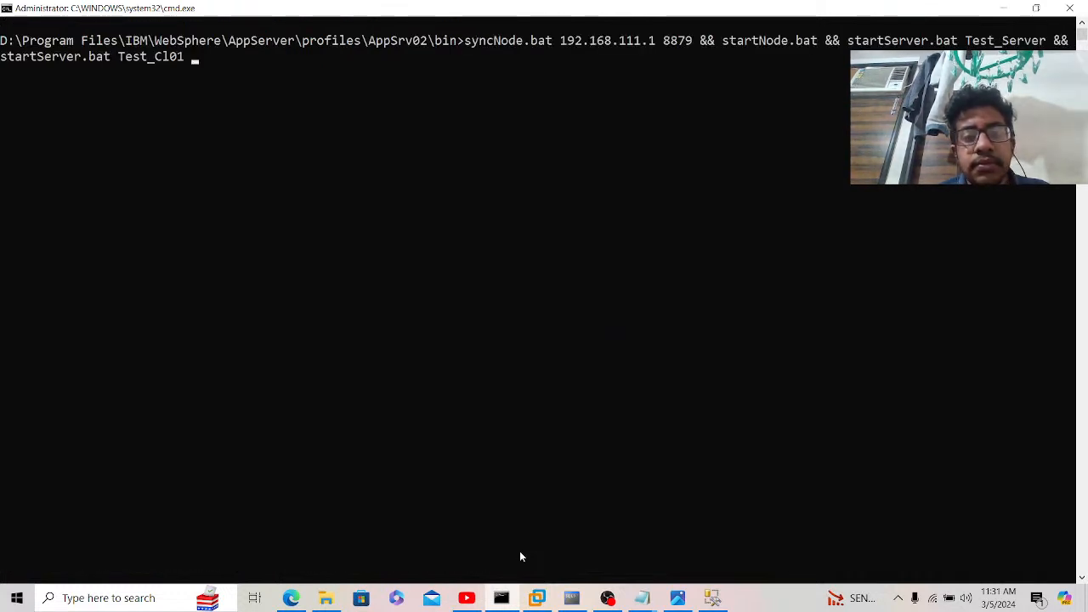
key(BackSpace)
text(2)
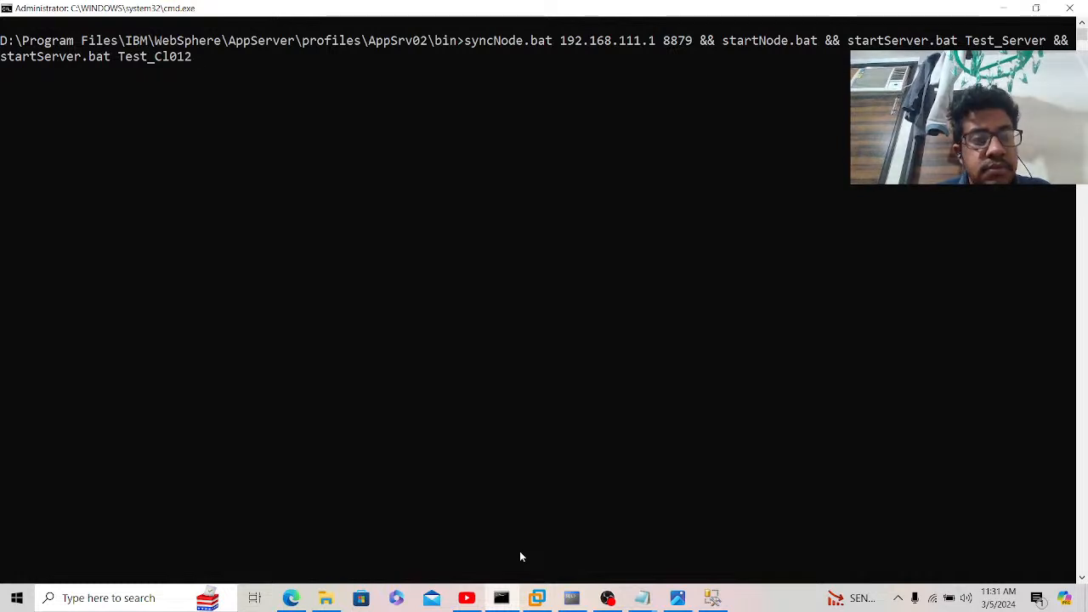
key(BackSpace)
key(BackSpace)
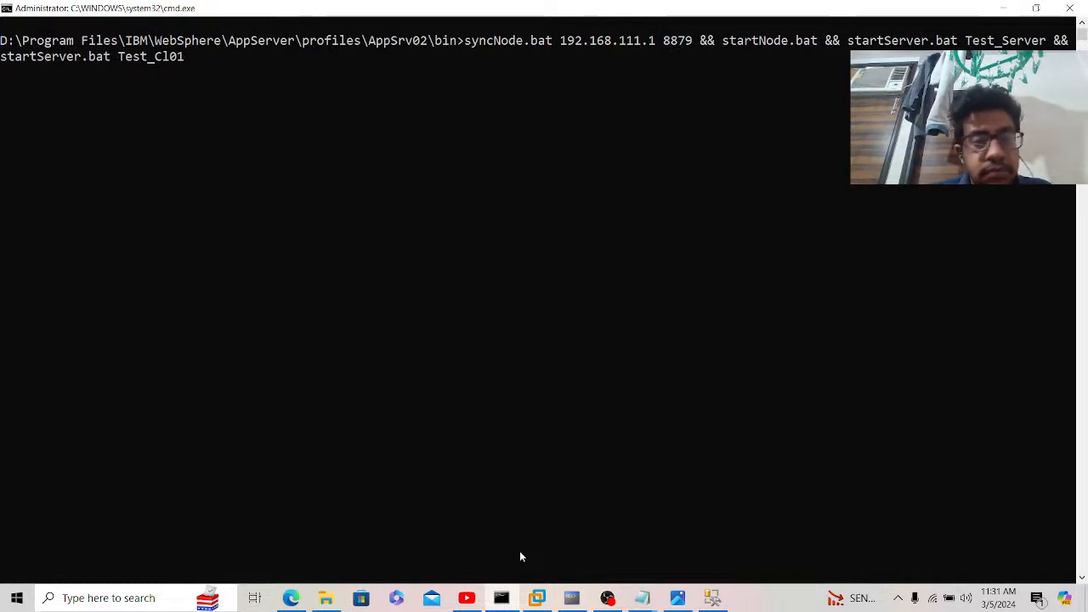
text(2)
key(Return)
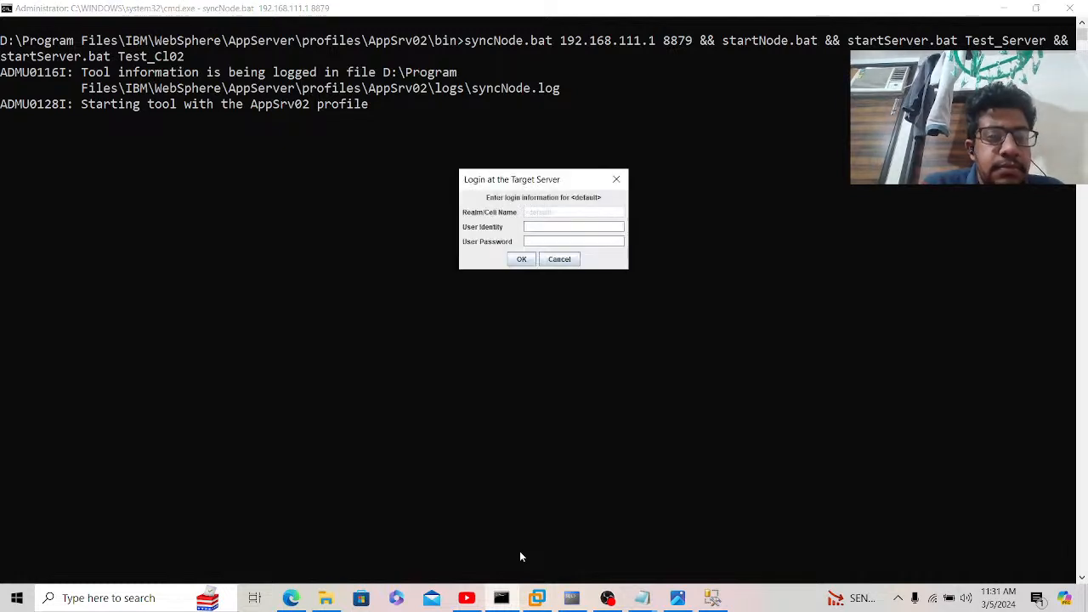
text(A)
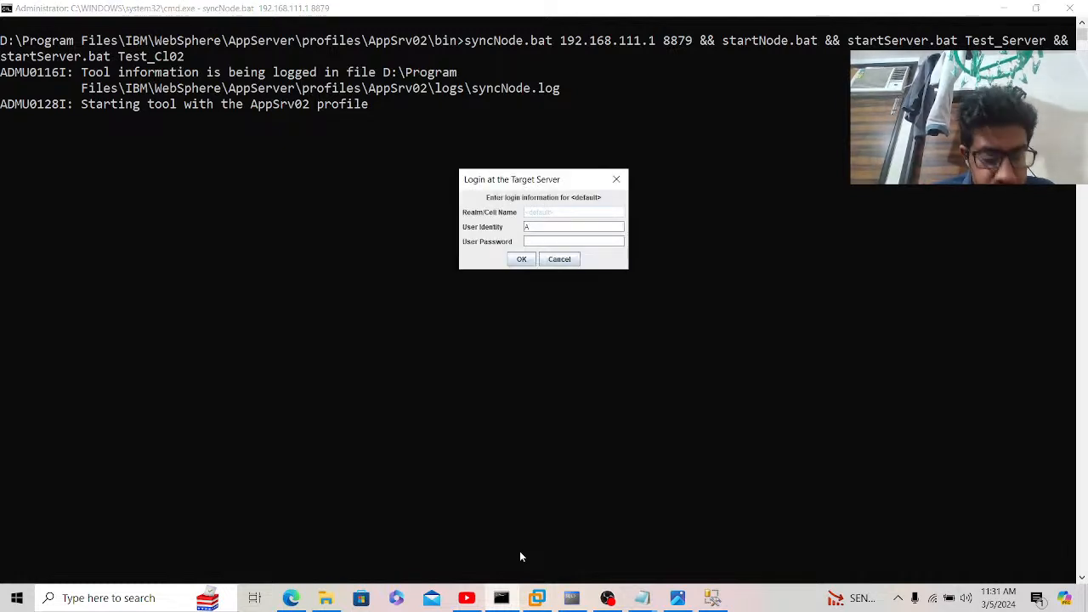
text(dministrat)
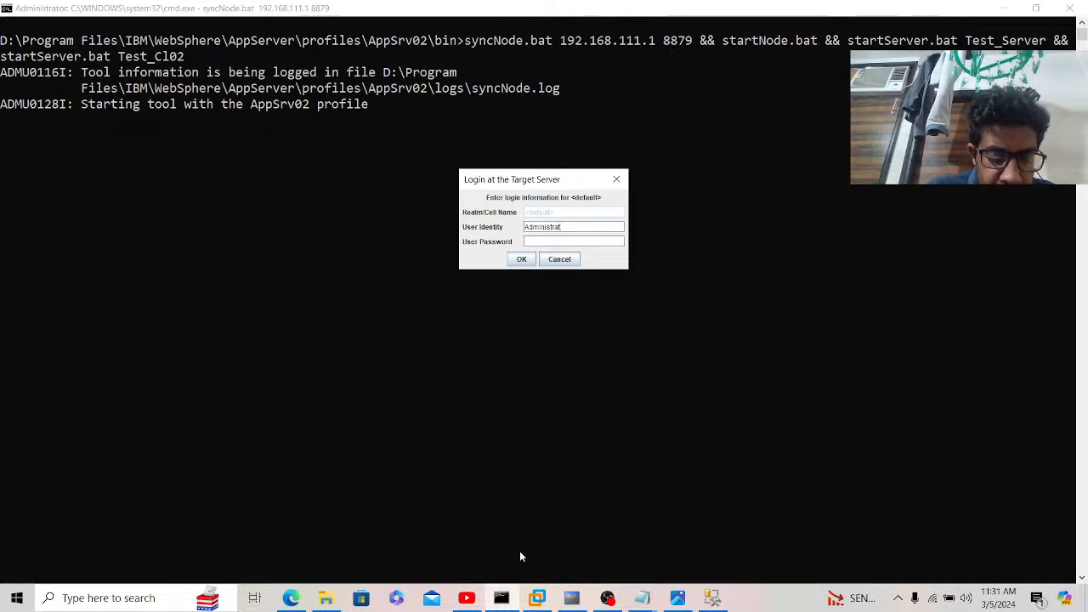
text(or)
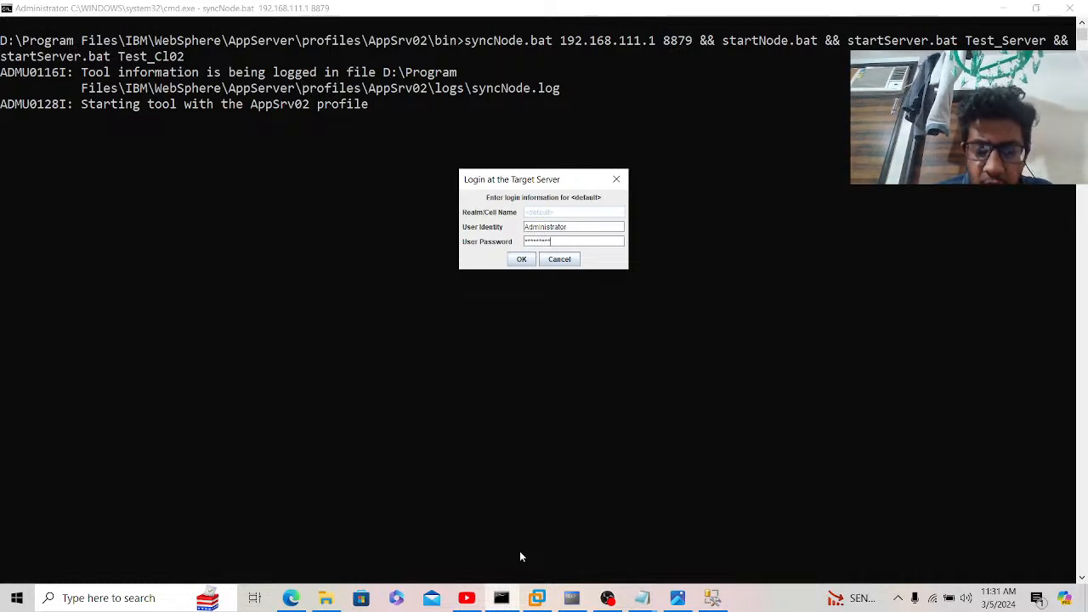
key(Return)
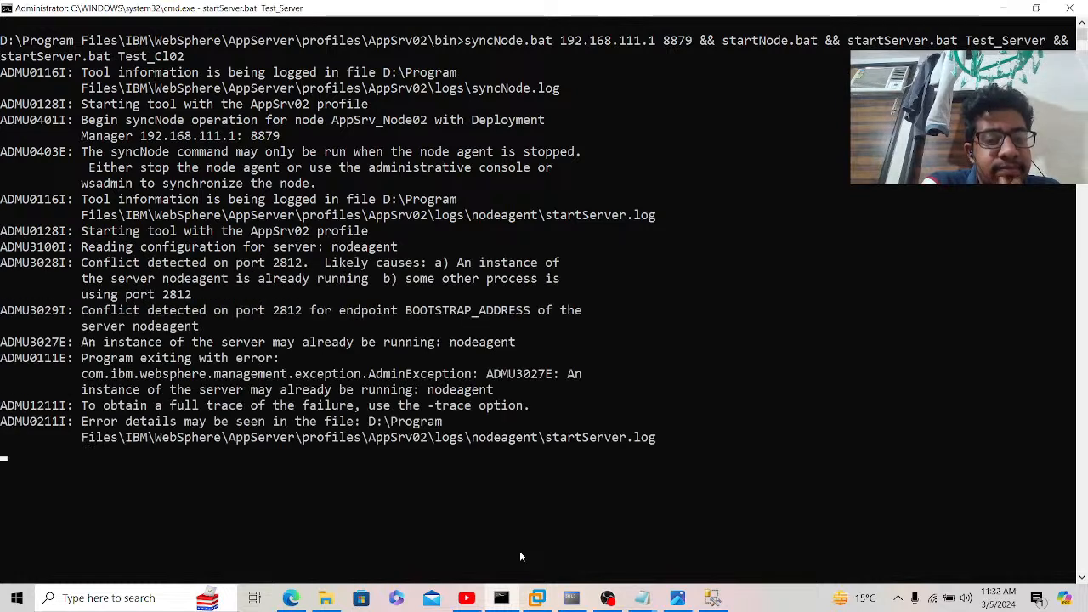
Step: Terminate the batch job once the node agent is reported already running on port 2812
key(ctrl+c)
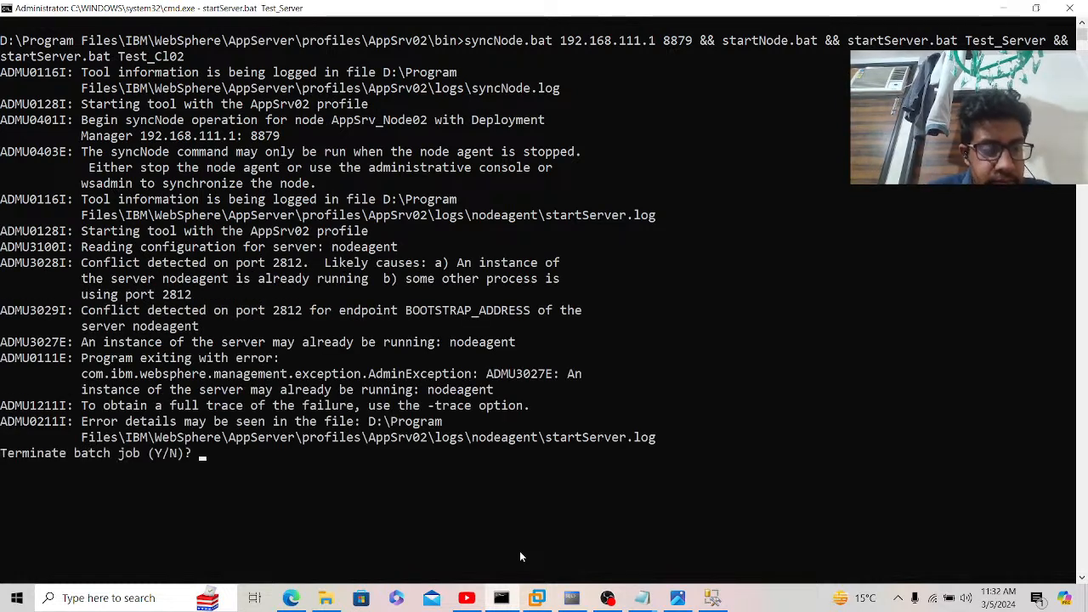
text(y)
key(Return)
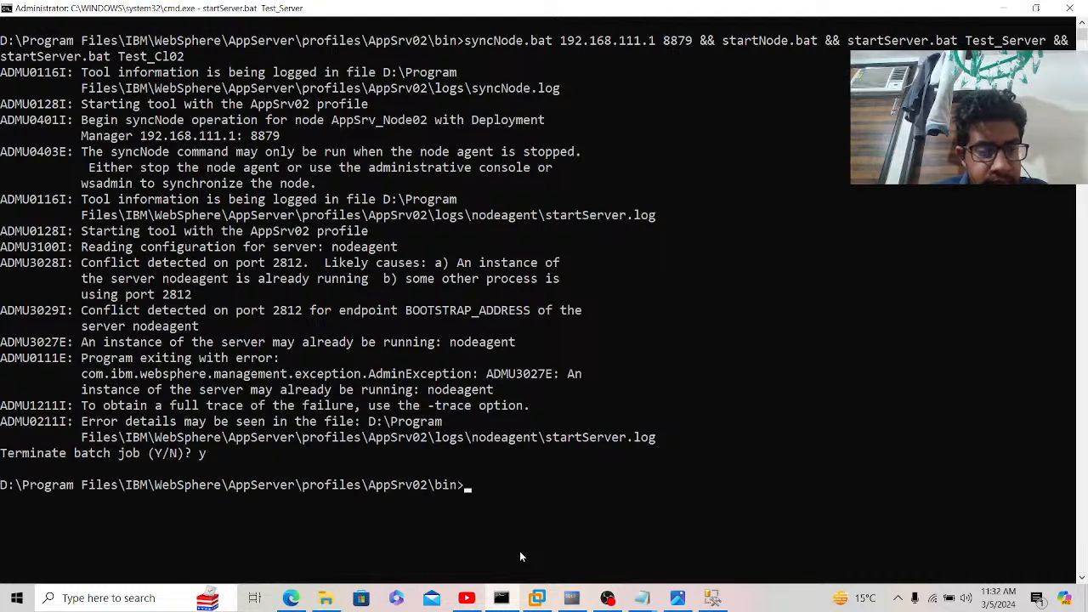
Step: Stop the AppSrv_Node02 and DESKTOP-QGN65PENode01 nodes from the Nodes list
click(290, 598)
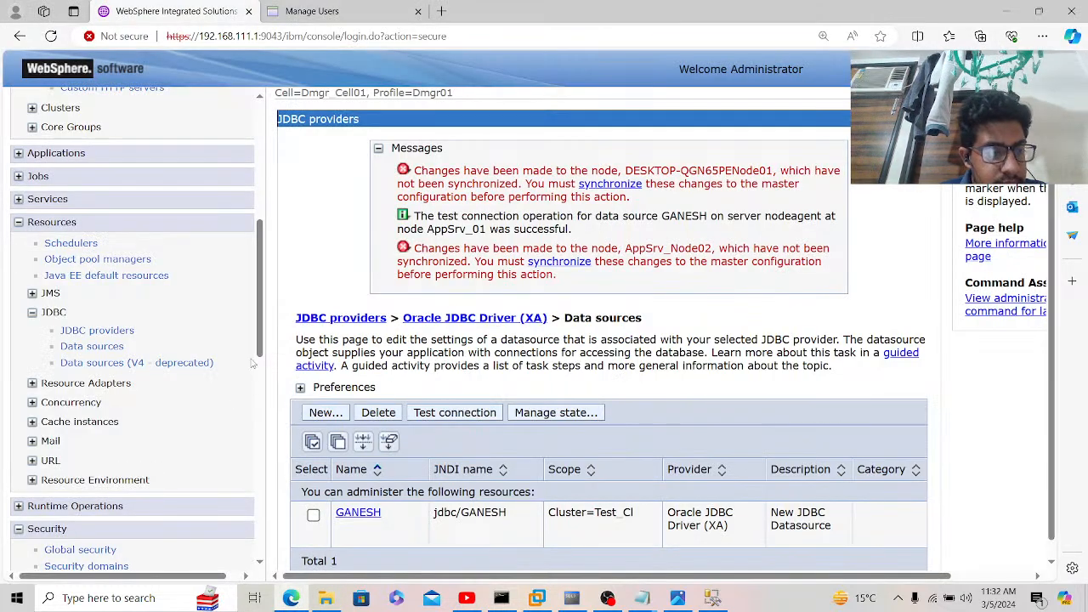
drag(260, 363, 266, 554)
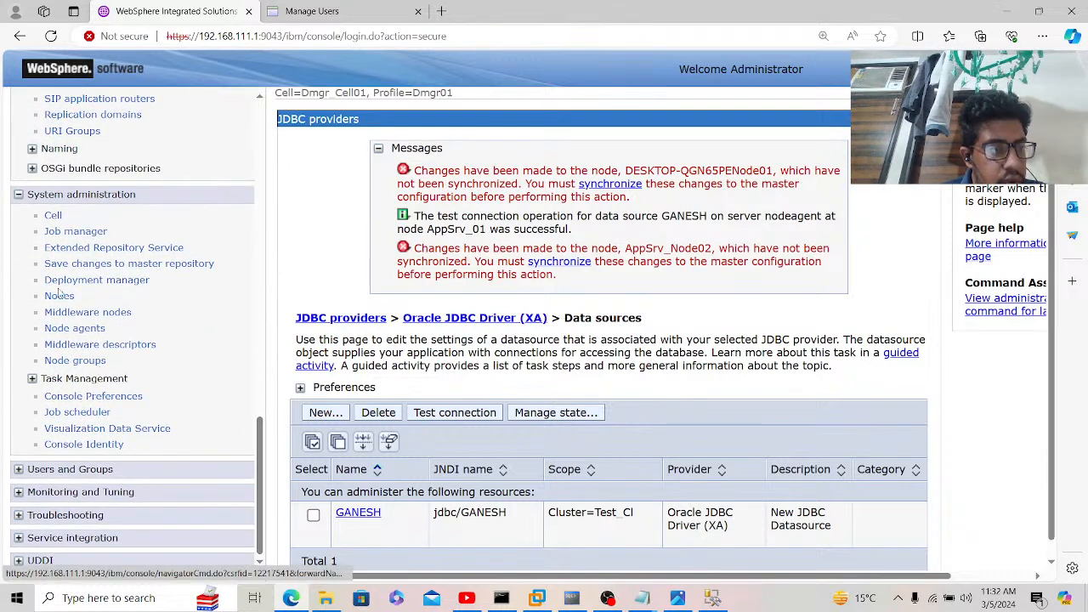
scroll(59, 293, up, 15)
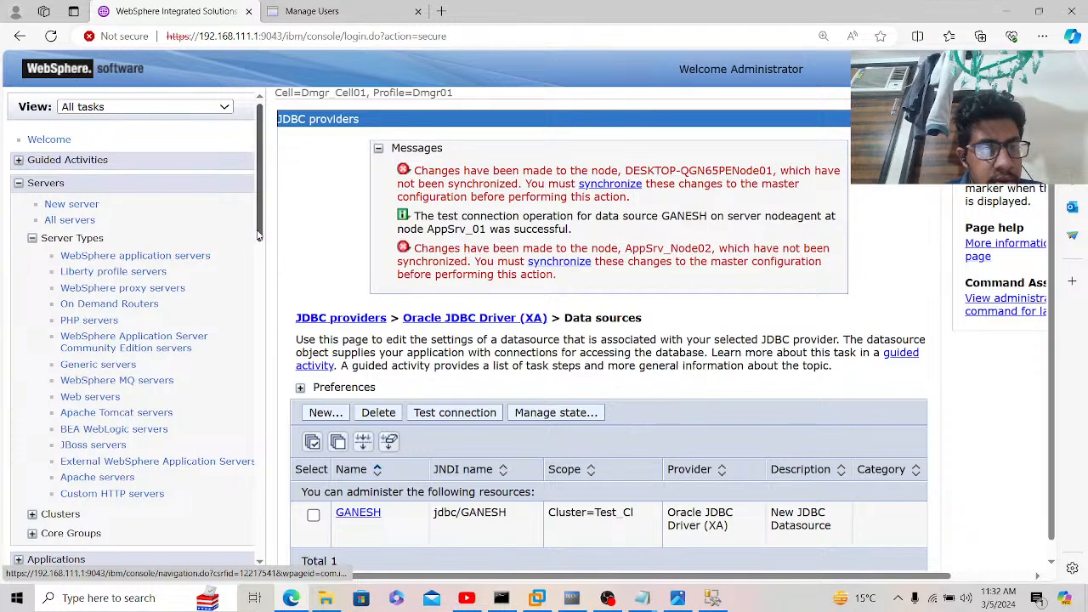
drag(260, 237, 258, 568)
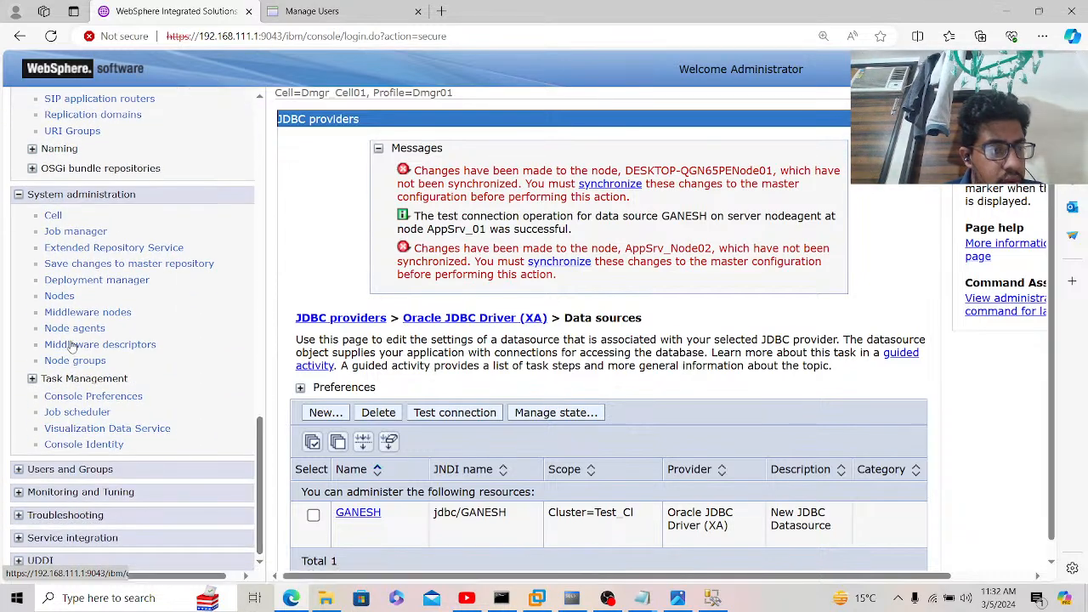
click(59, 297)
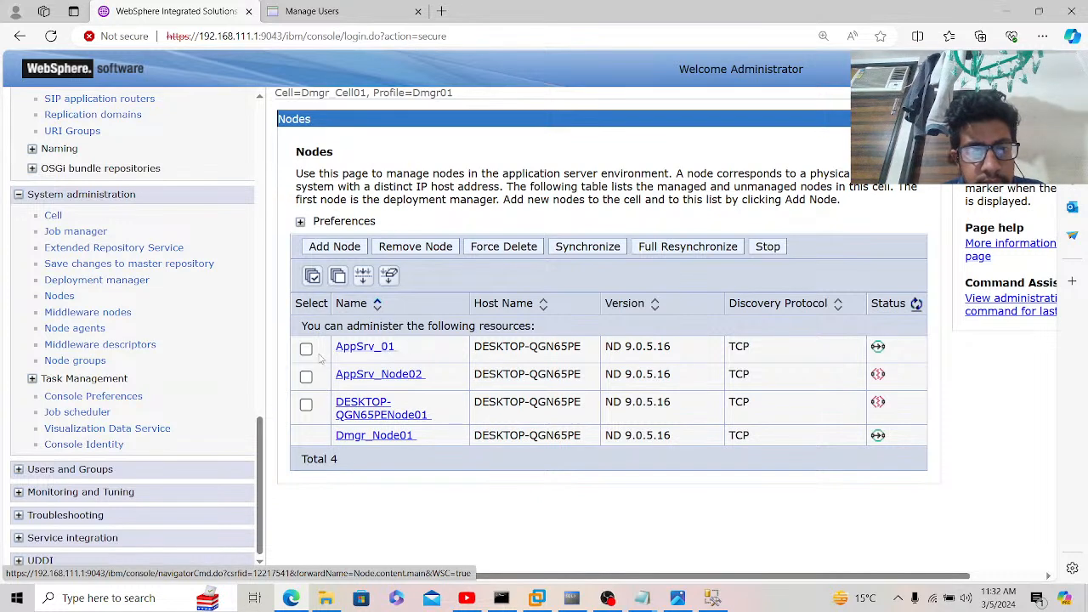
click(306, 376)
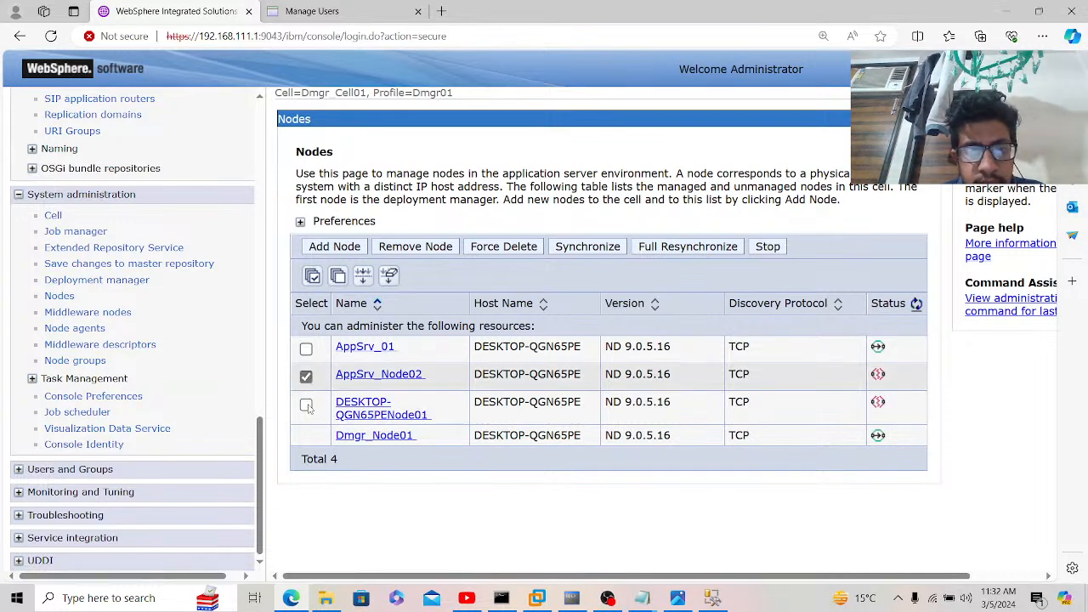
click(306, 405)
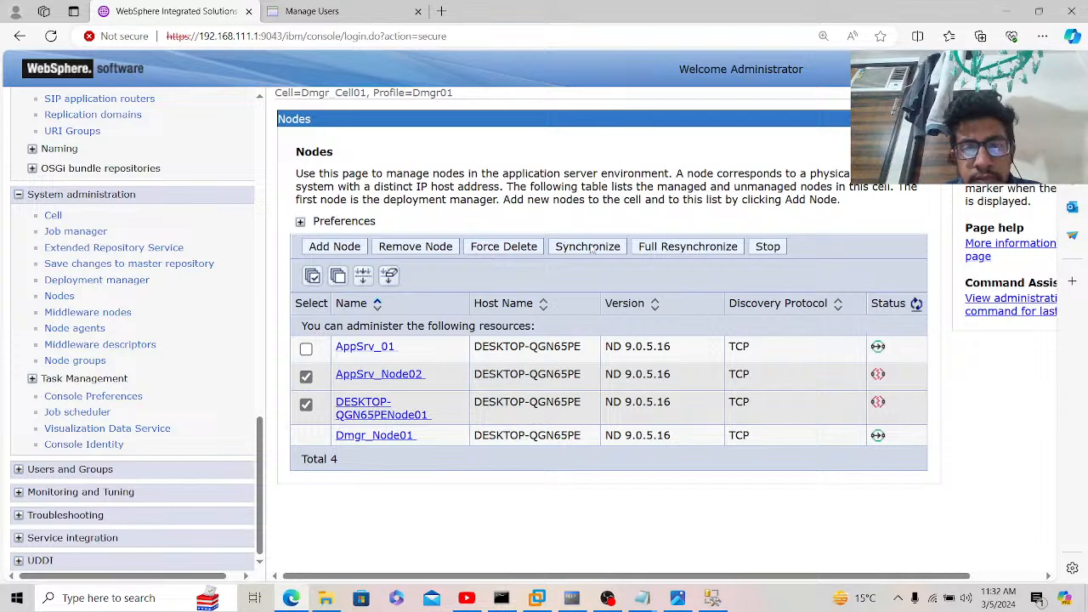
click(765, 249)
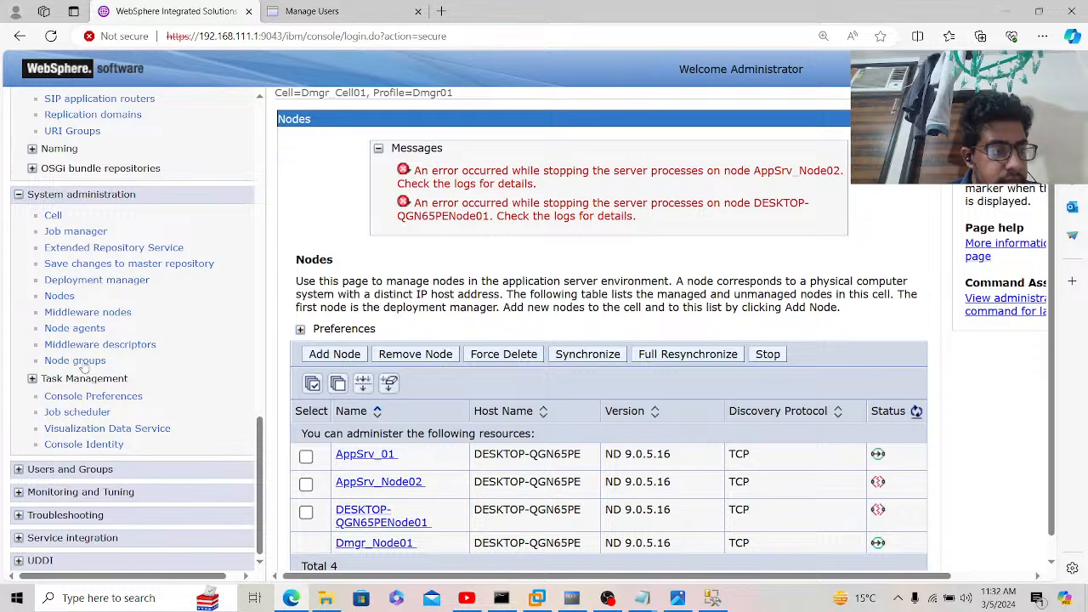
Step: Stop every node agent except AppSrv_01's and refresh the node agent statuses
click(85, 330)
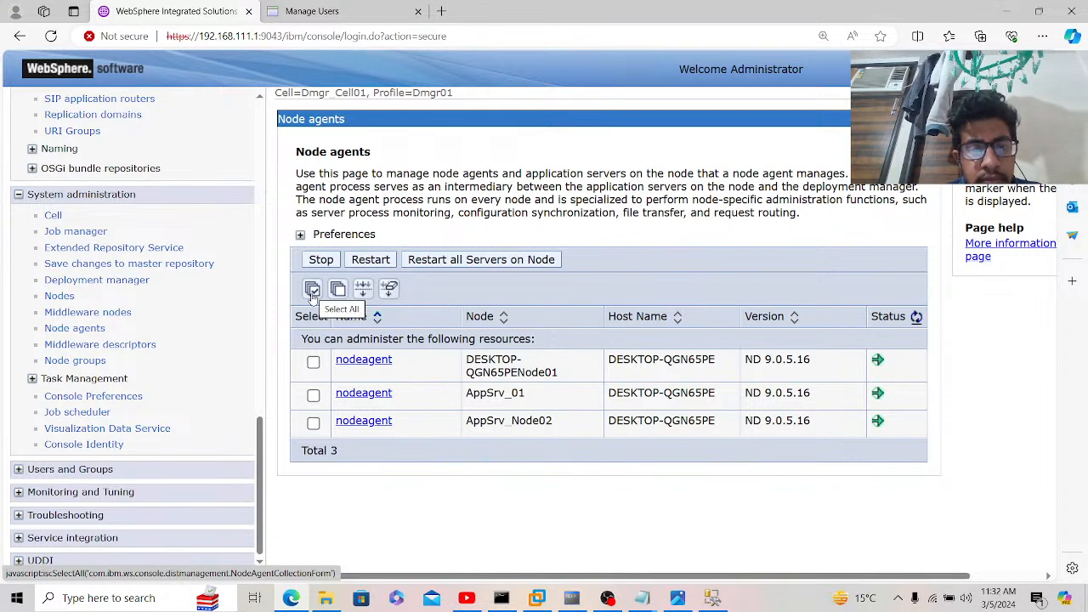
click(313, 291)
click(313, 395)
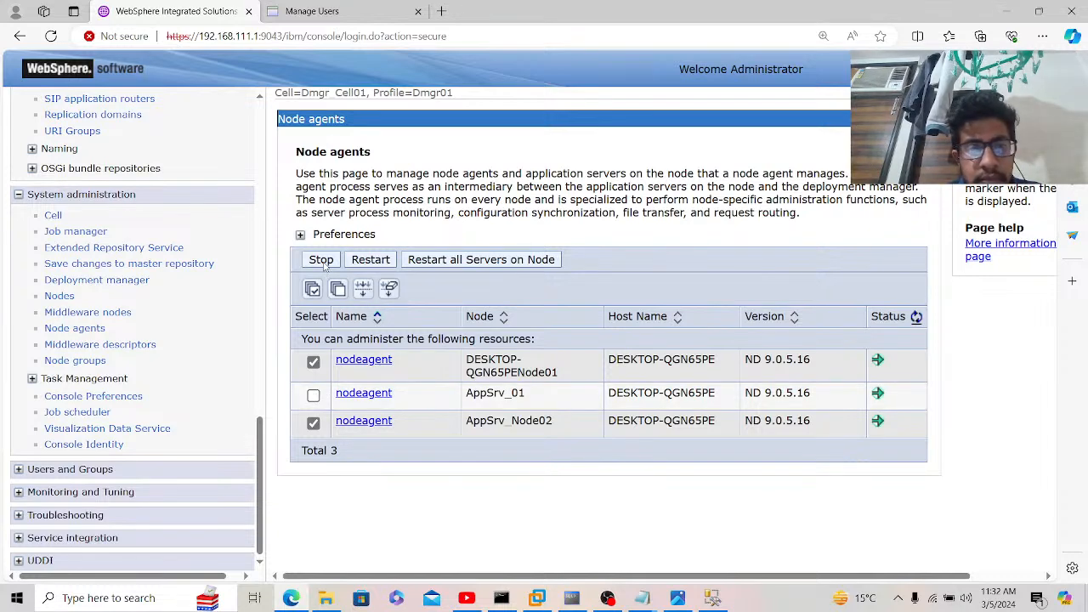
click(322, 261)
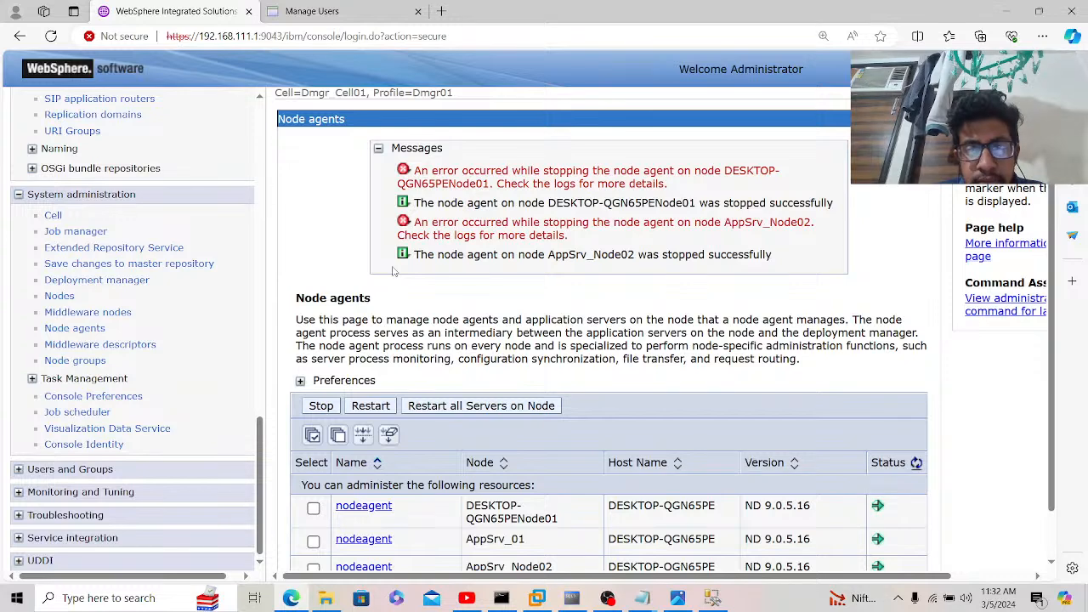
scroll(394, 270, down, 1)
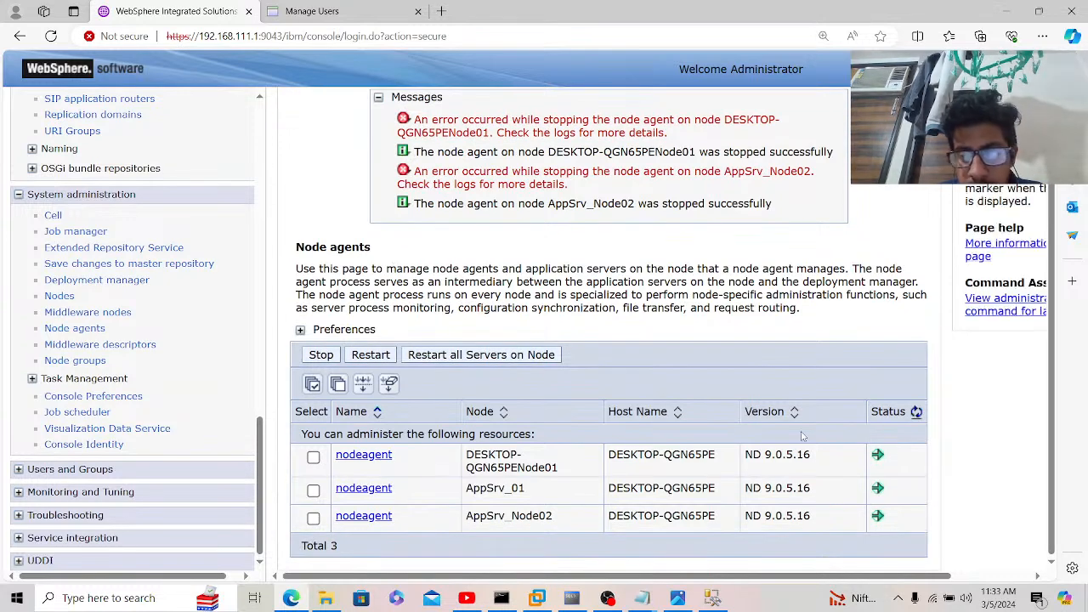
click(916, 412)
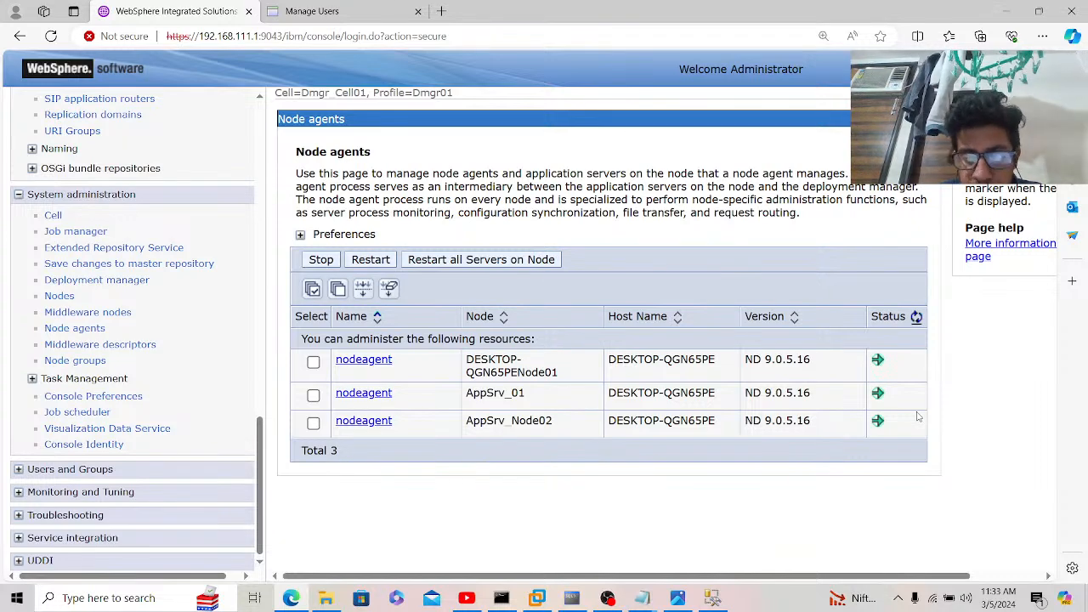
click(501, 598)
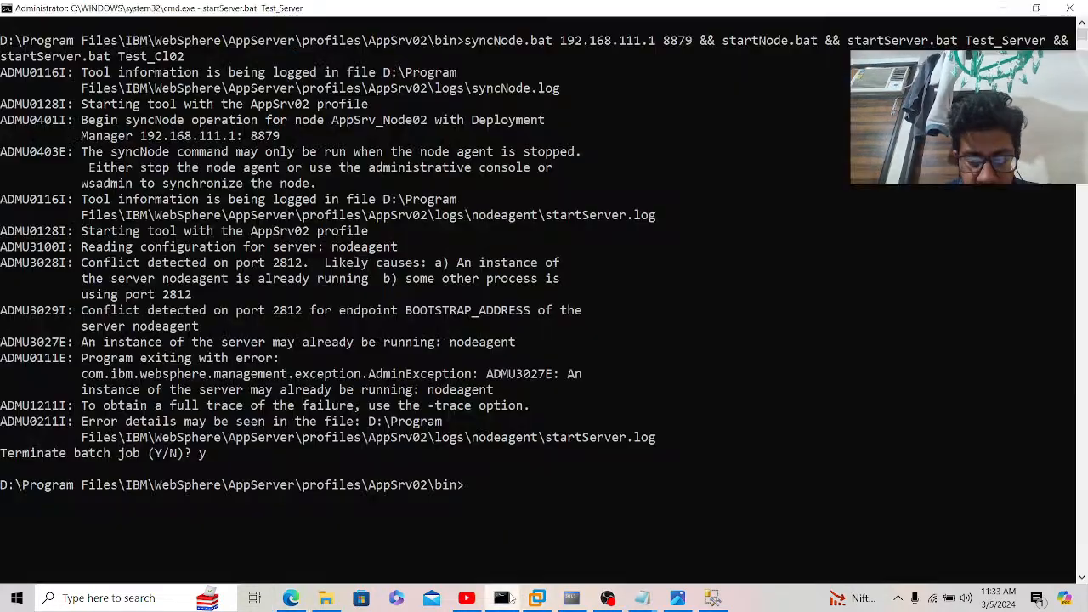
Step: Clear the console and run the pasted syncNode/startNode/startServer chain, logging in as administrator
text(cls)
key(Return)
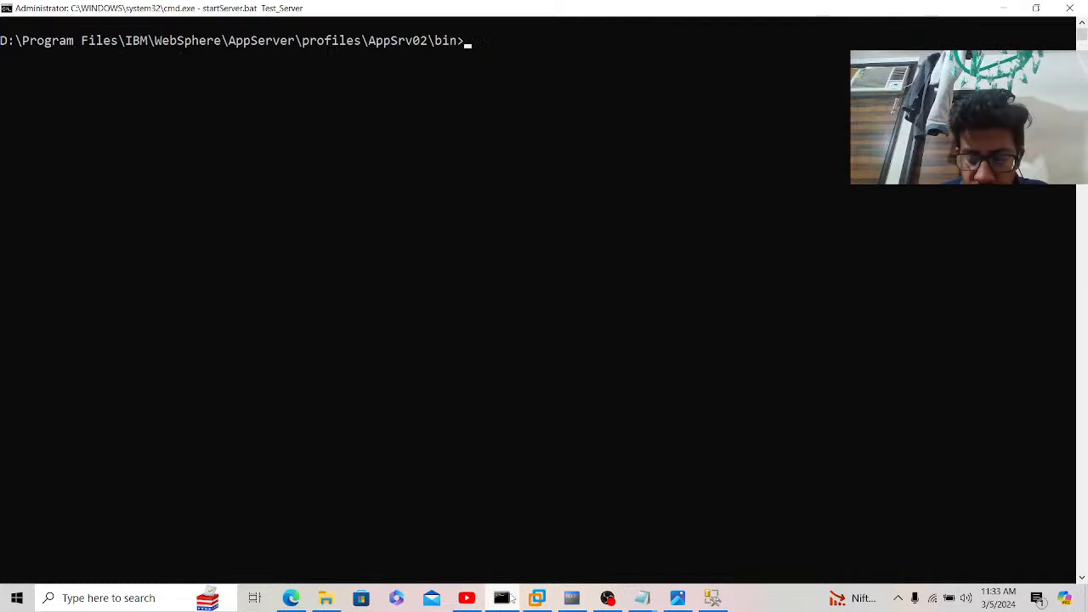
text(y)
key(BackSpace)
key(ctrl+v)
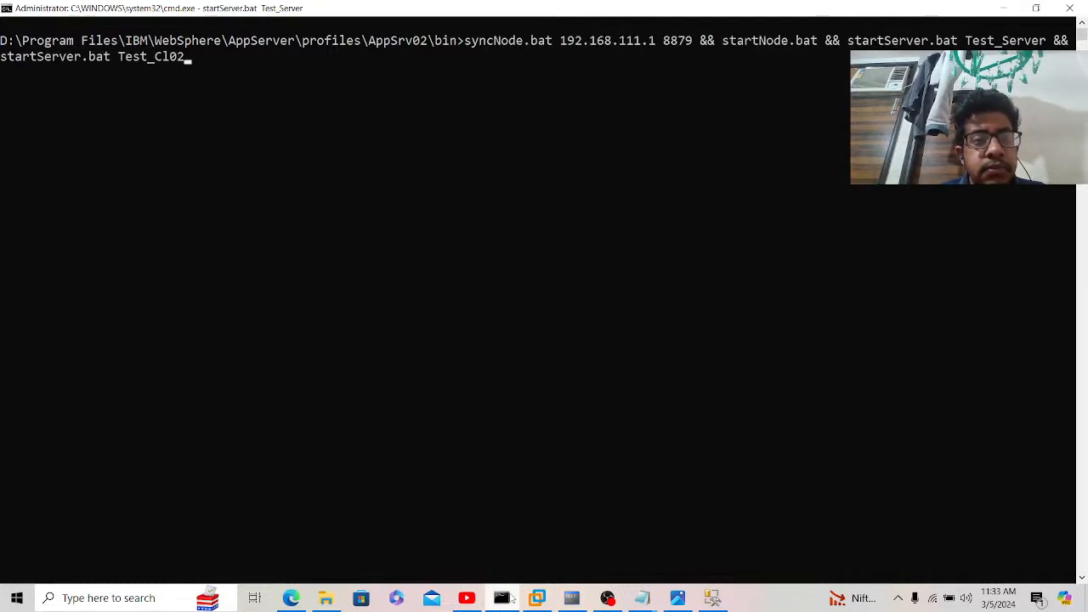
key(Return)
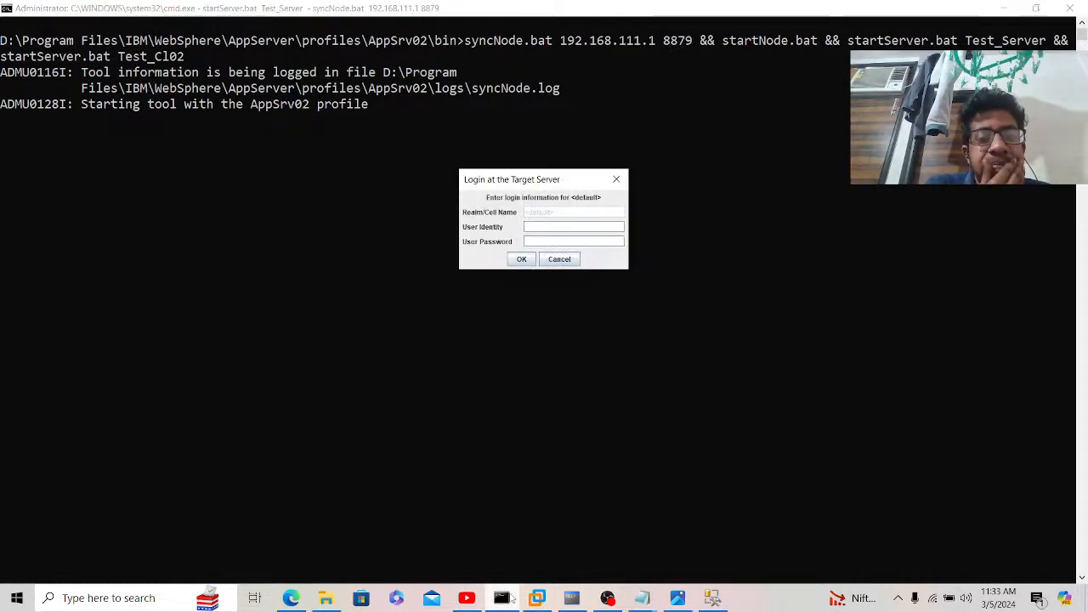
text(Admin)
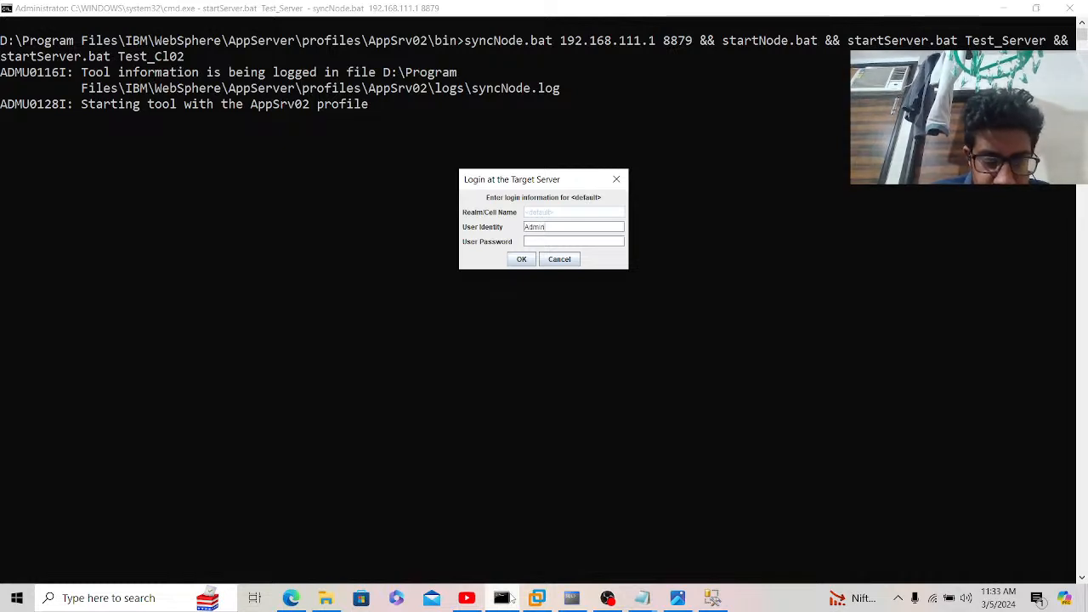
text(istrator)
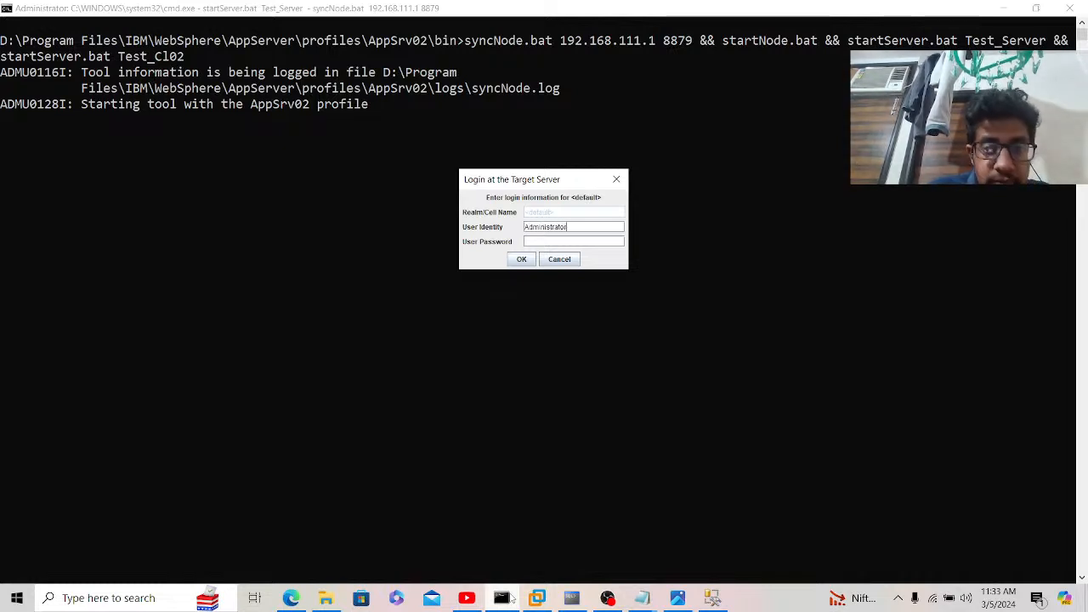
text(*)
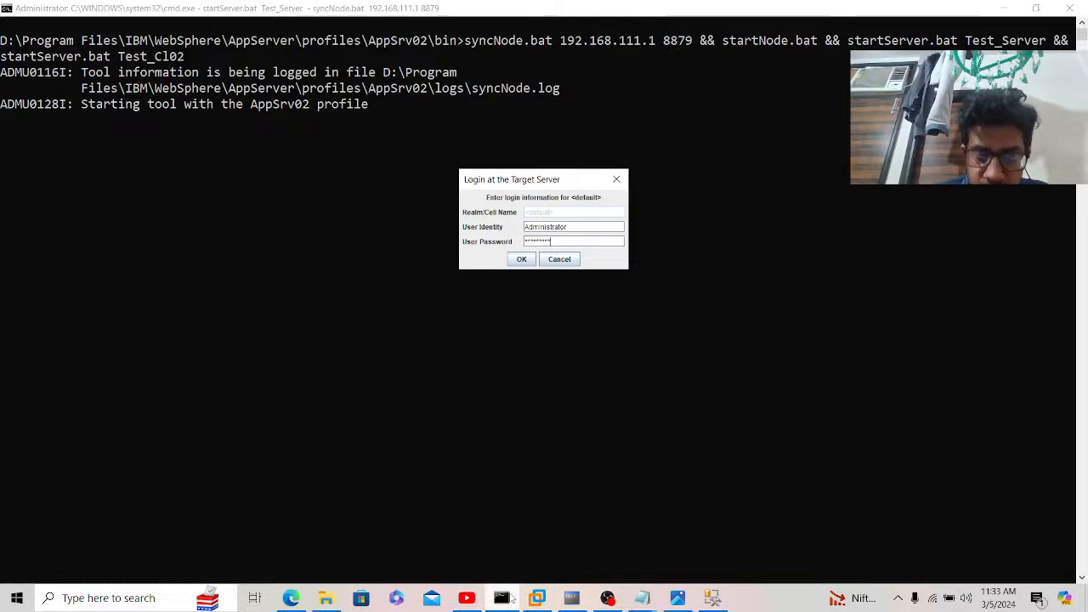
key(Return)
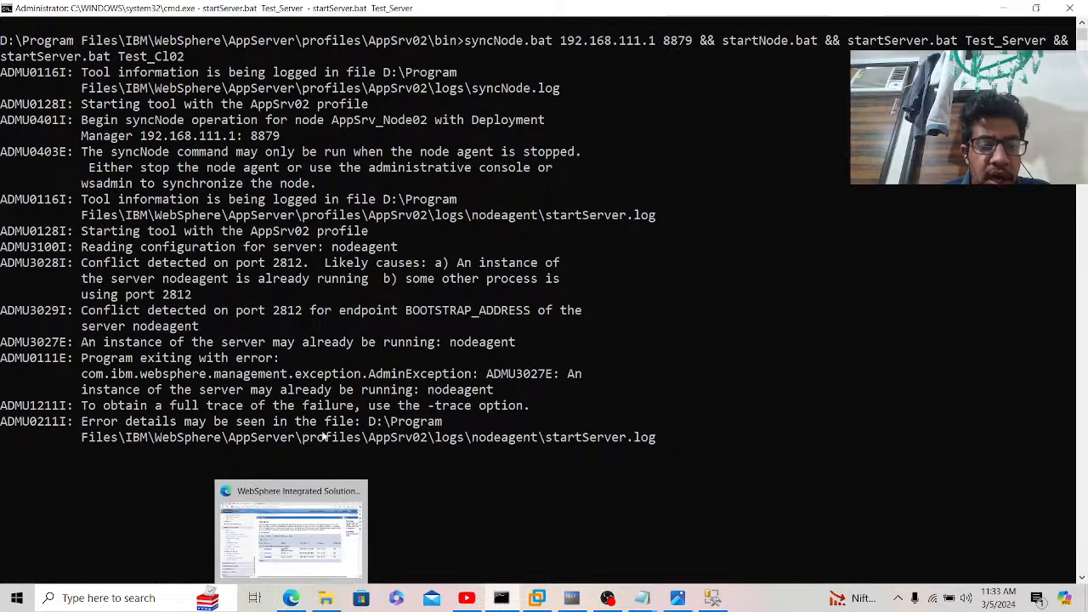
Step: Refresh the Node agents page to confirm all three node agents are running
click(293, 597)
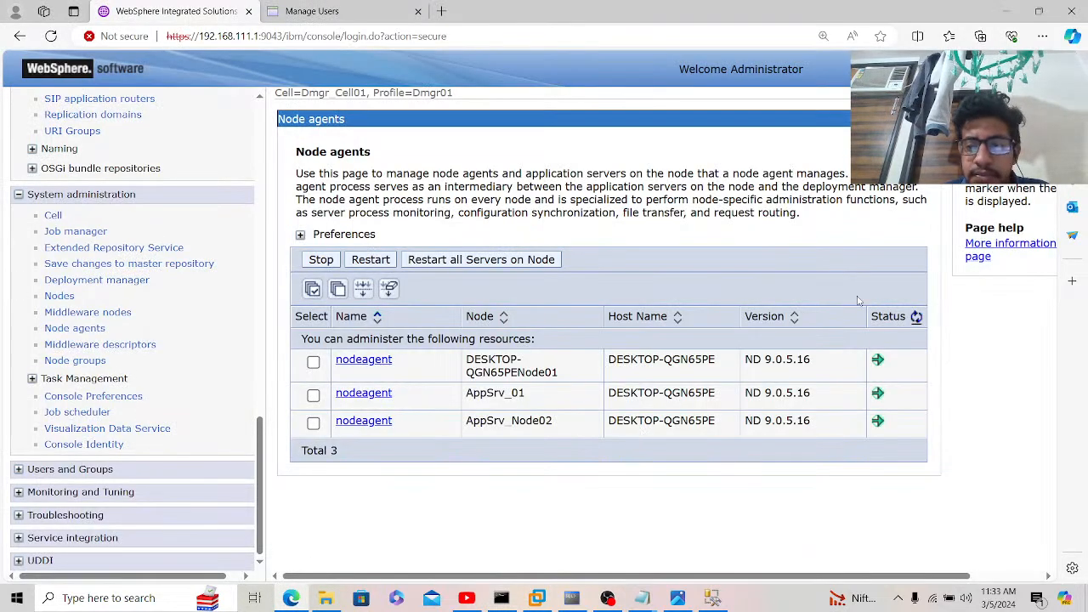
click(917, 316)
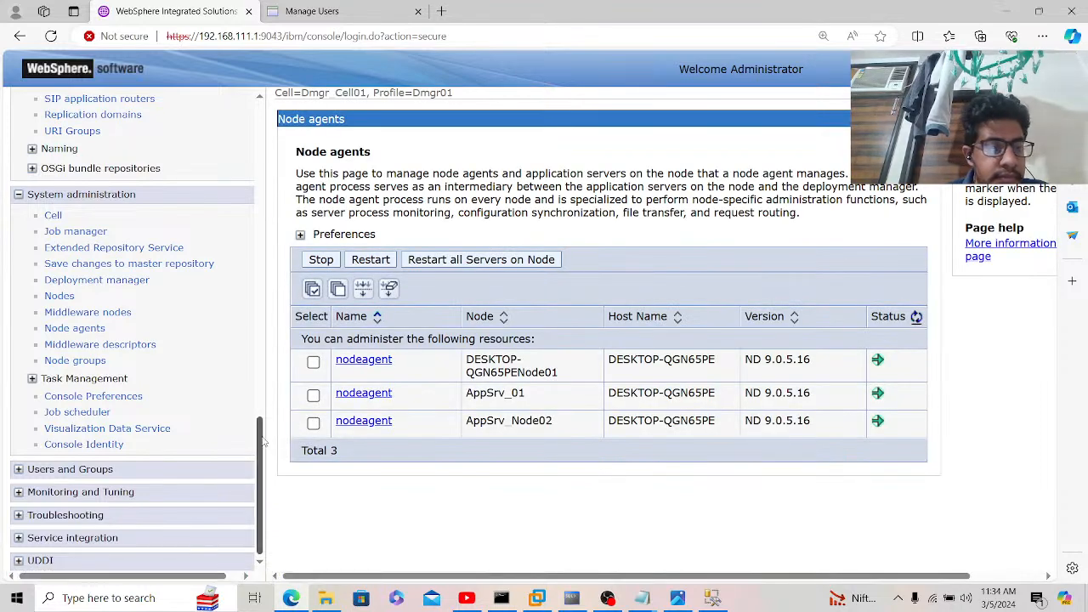
click(64, 331)
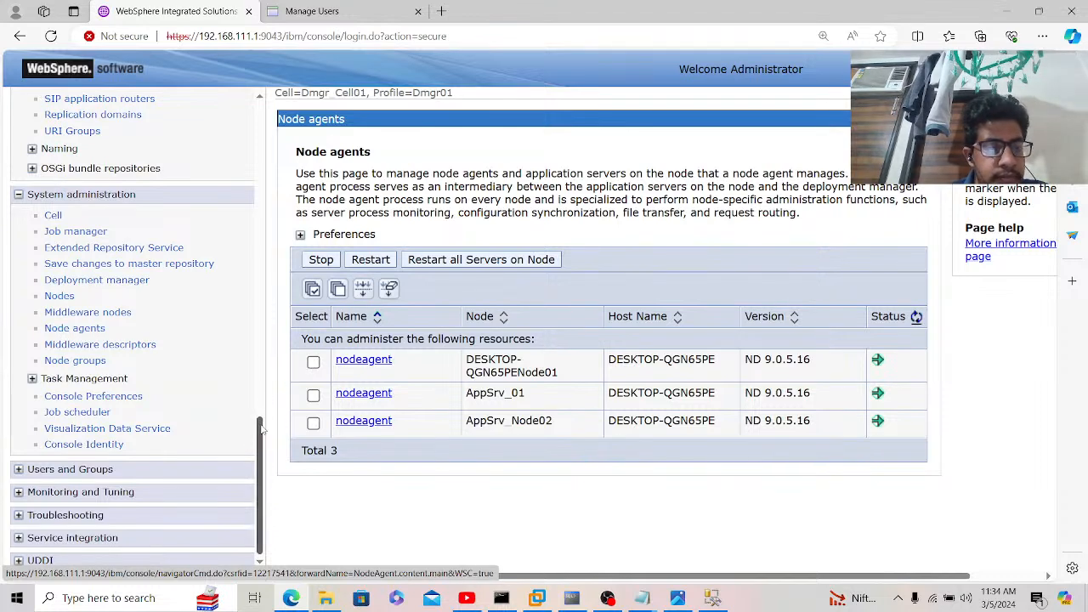
drag(262, 432, 244, 291)
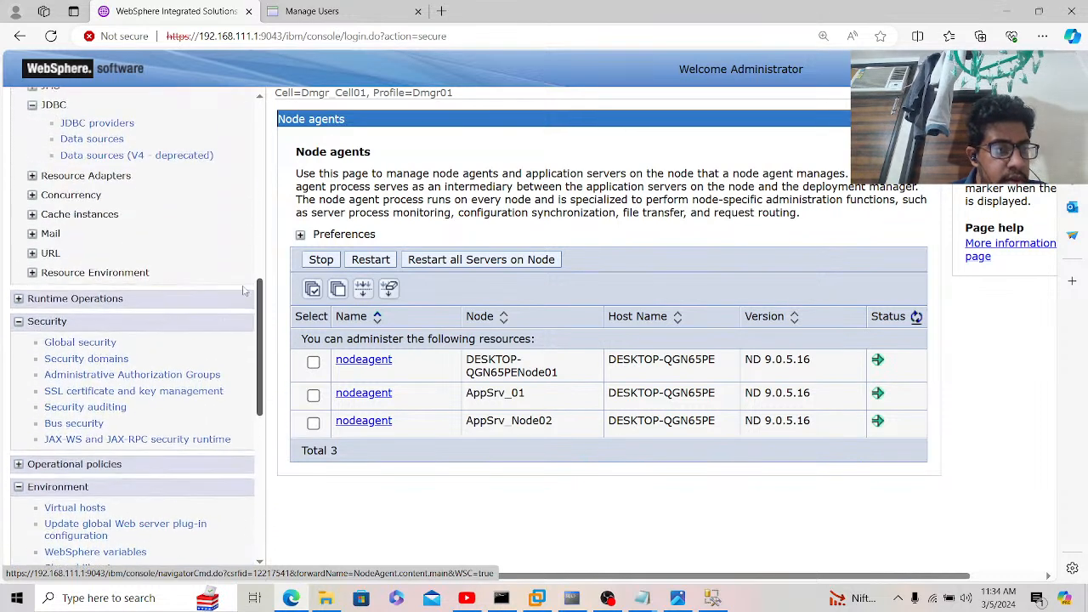
Step: Go to Global security's JAAS J2C authentication data and start a new entry
click(72, 347)
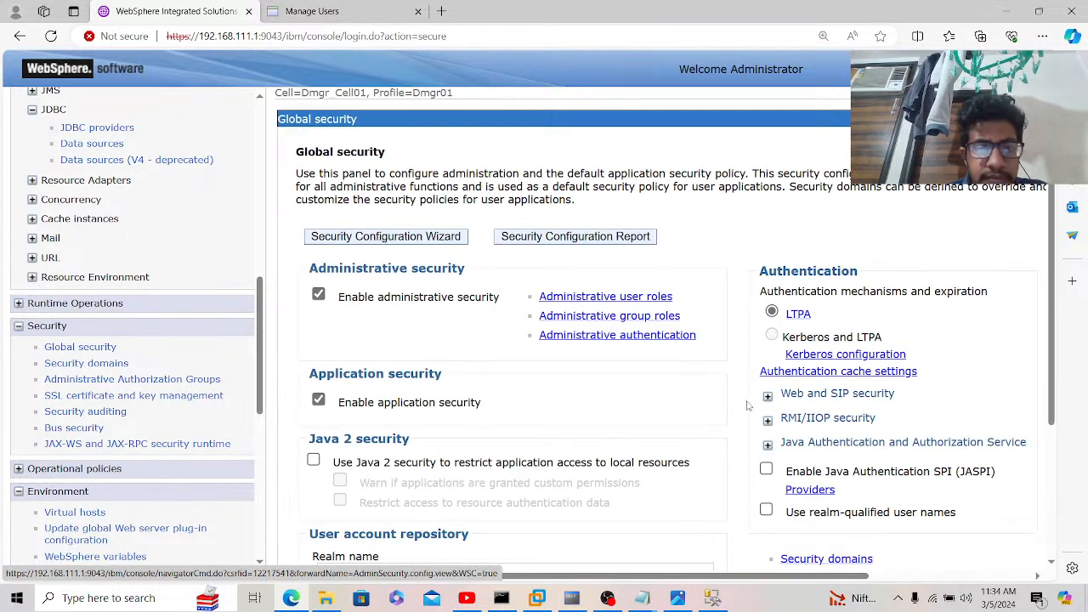
click(767, 445)
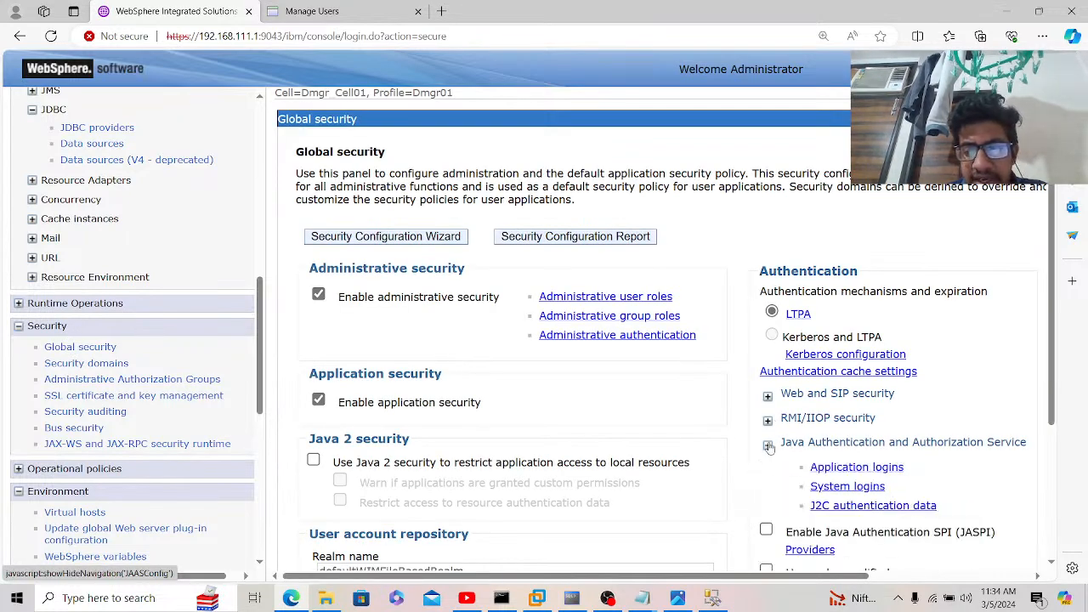
click(844, 508)
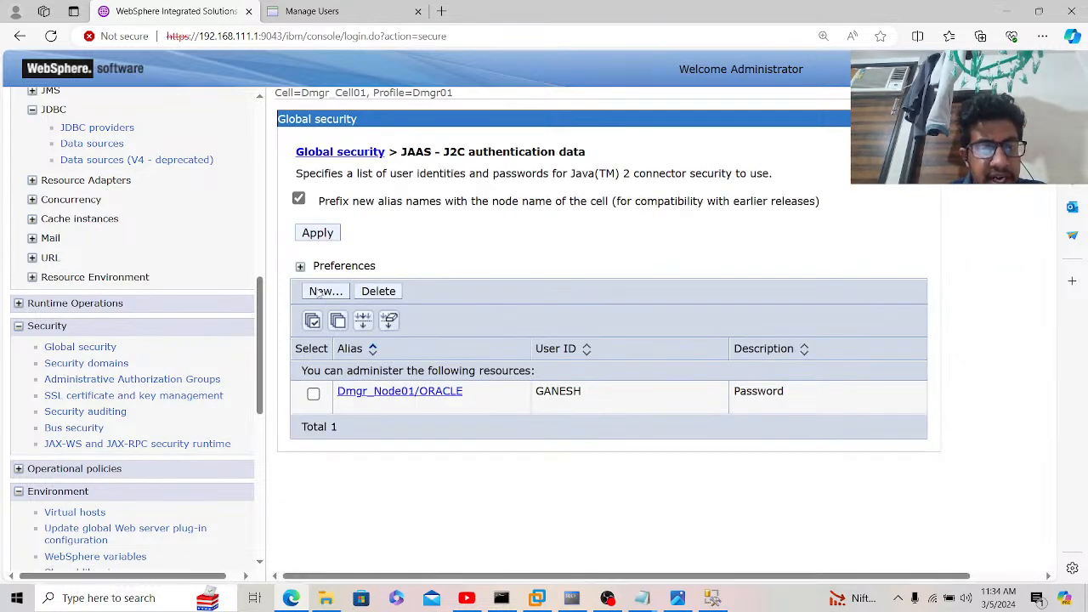
click(320, 292)
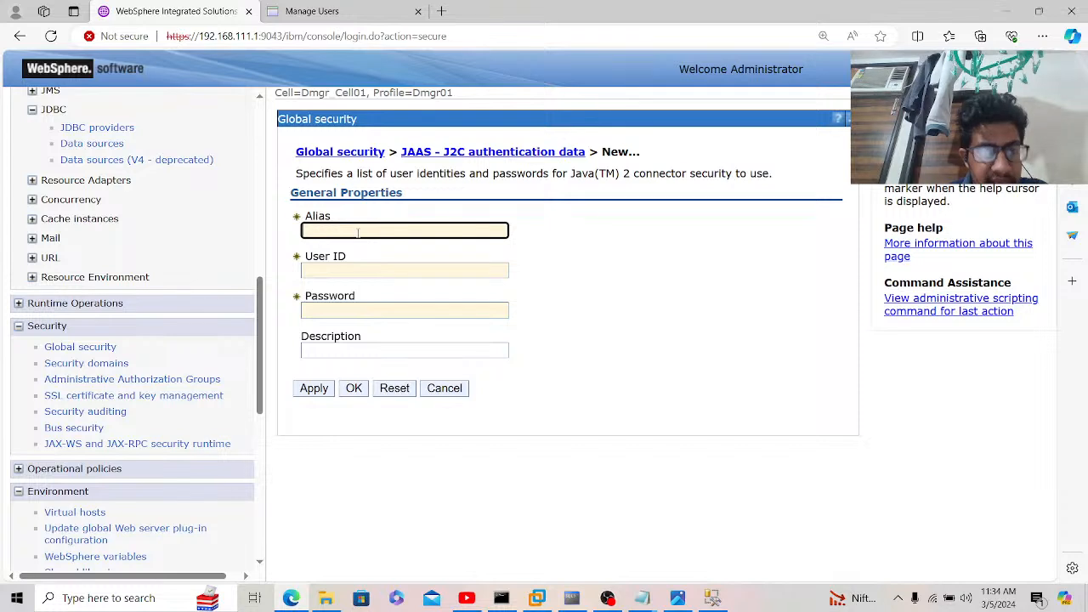
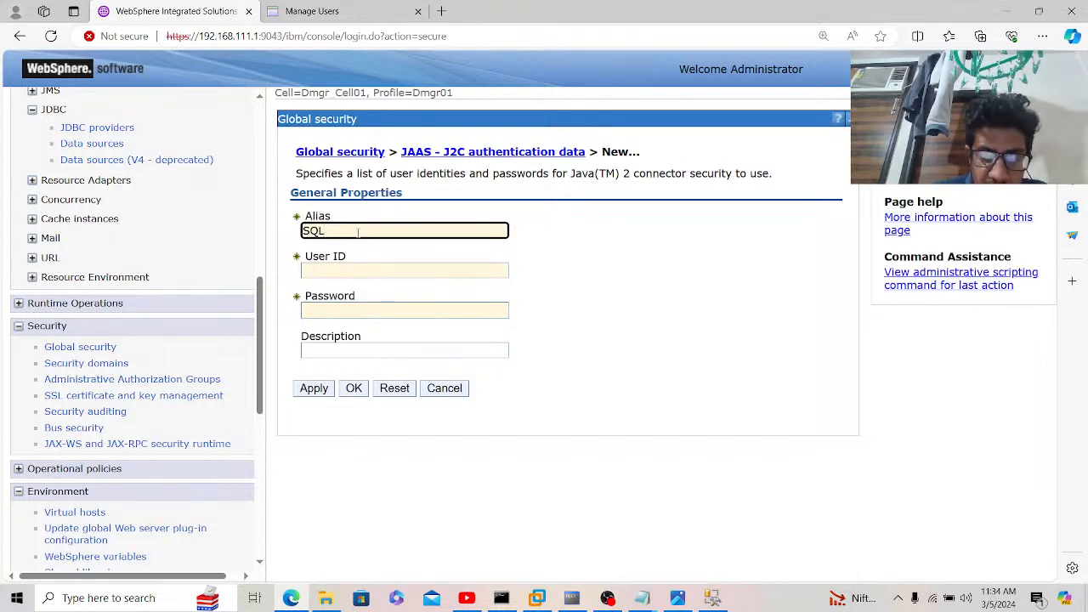
Step: Create alias SQL_SERVER with the database user ID, password and description SQL_SERVER, then save it
key(Tab)
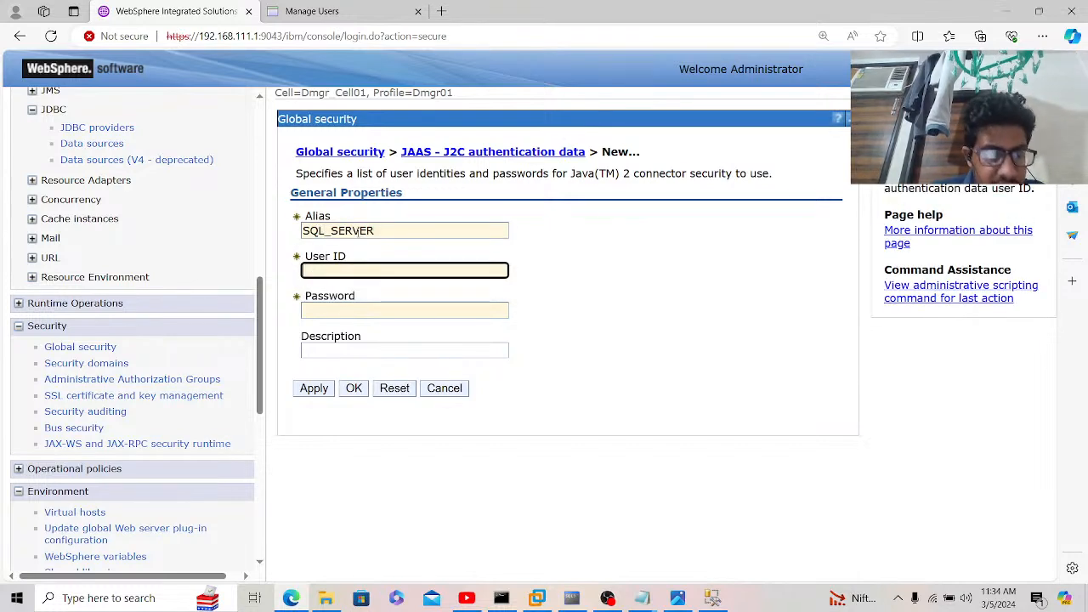
key(Tab)
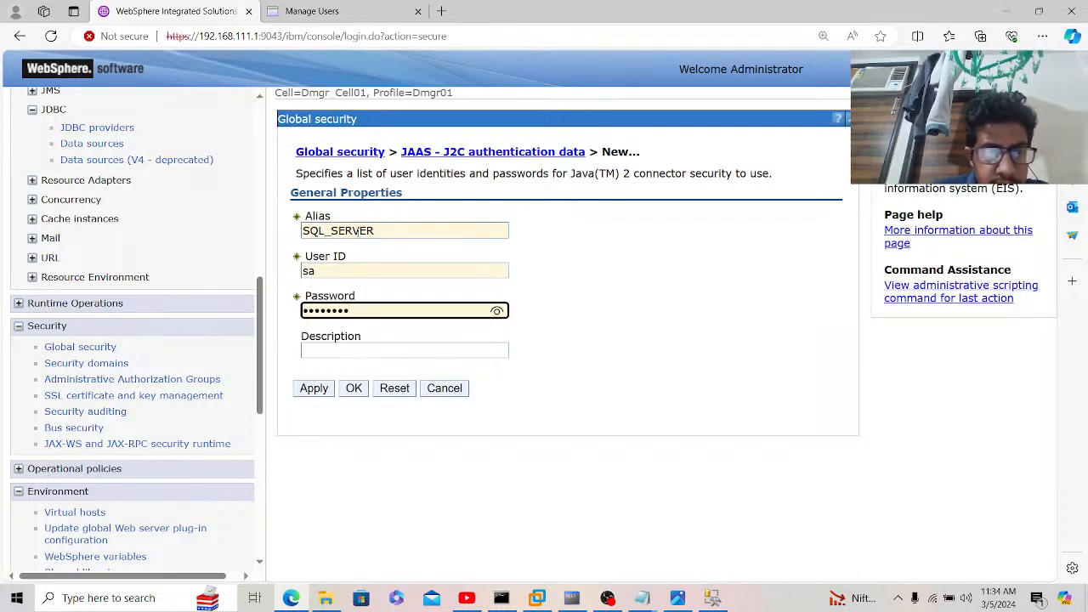
click(498, 310)
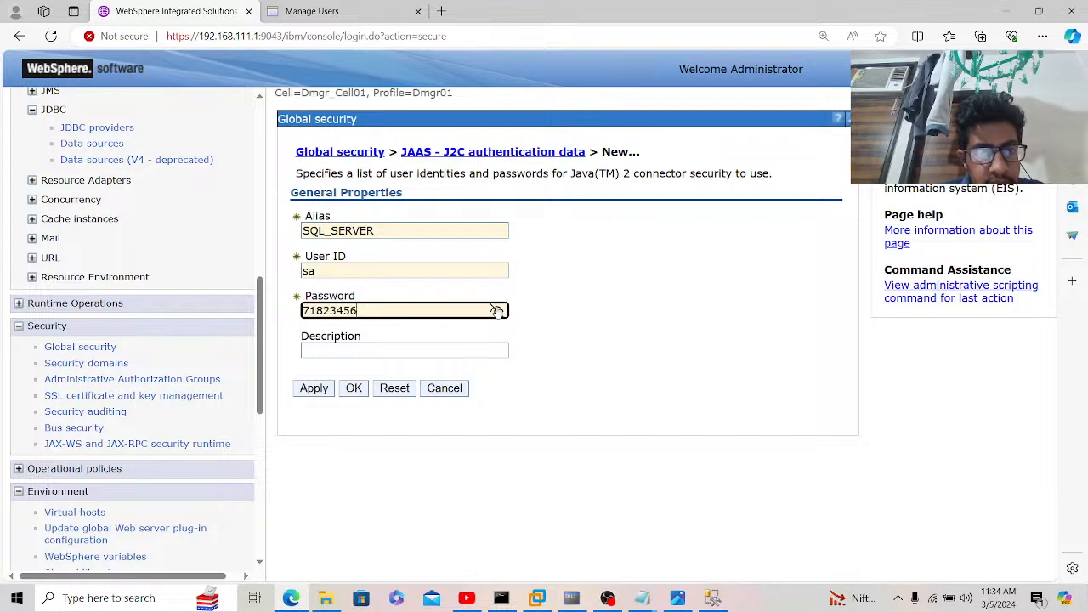
click(436, 346)
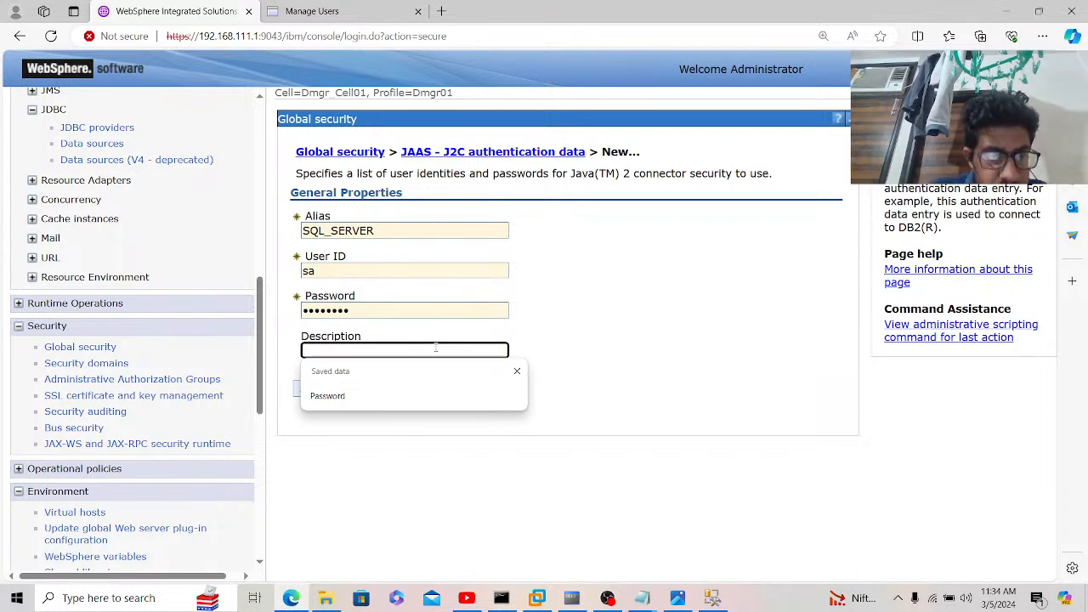
text(SQL)
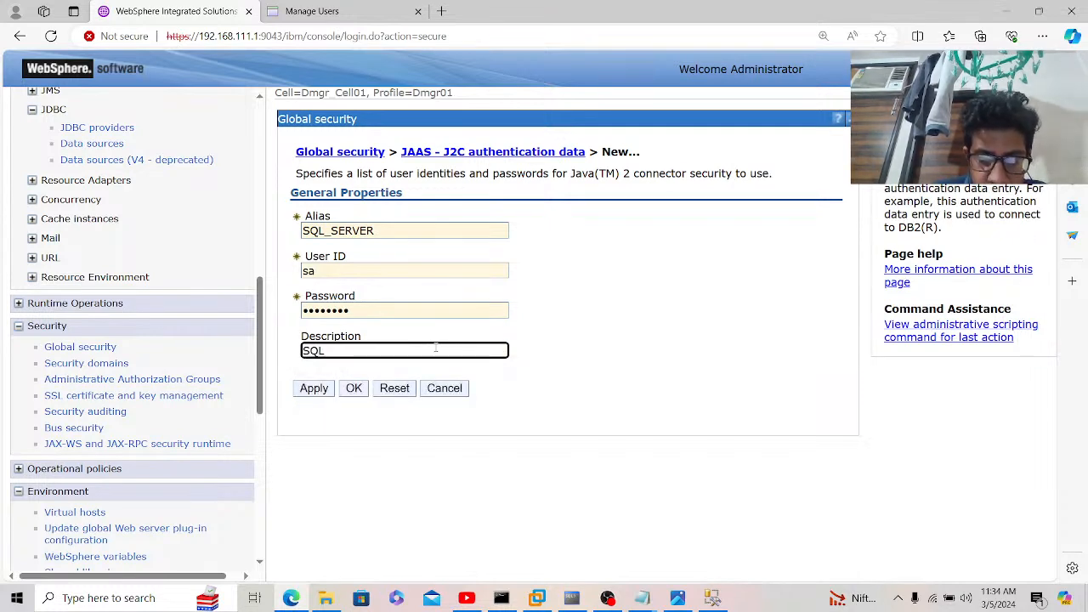
text(_SERVER)
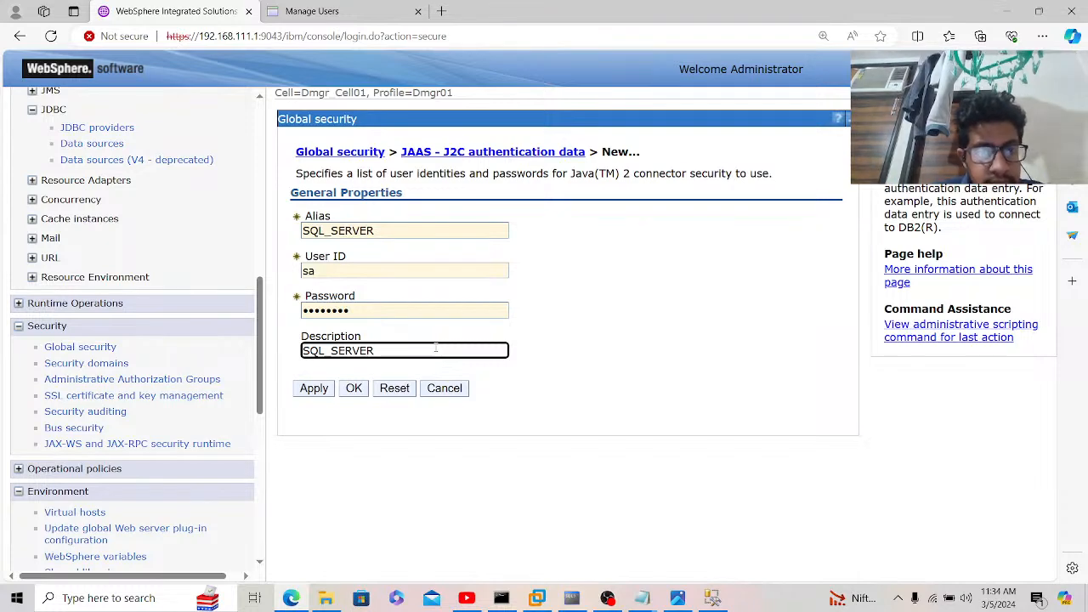
click(313, 389)
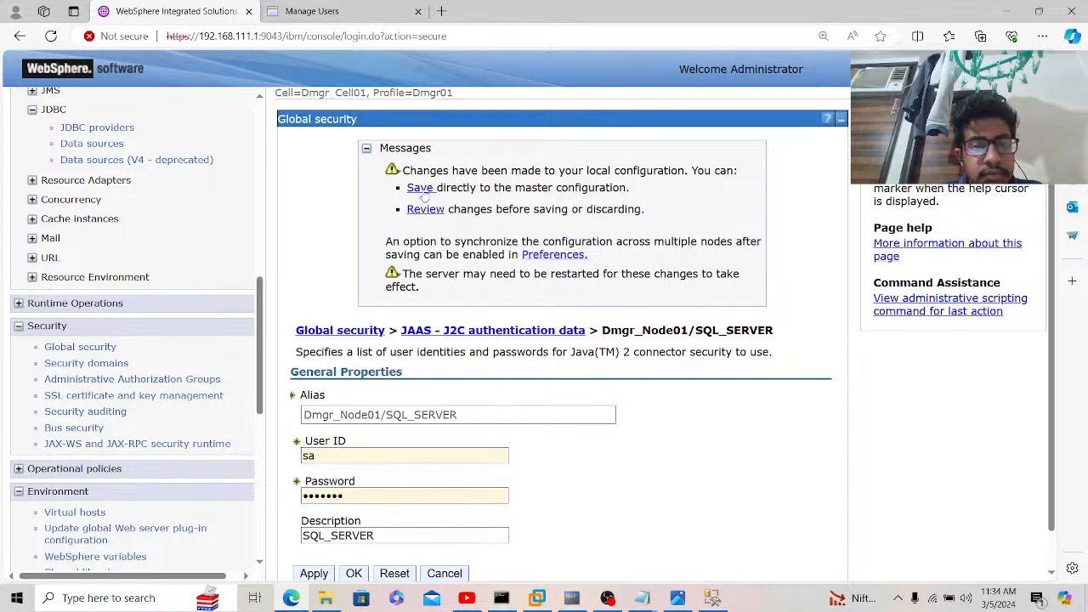
click(420, 189)
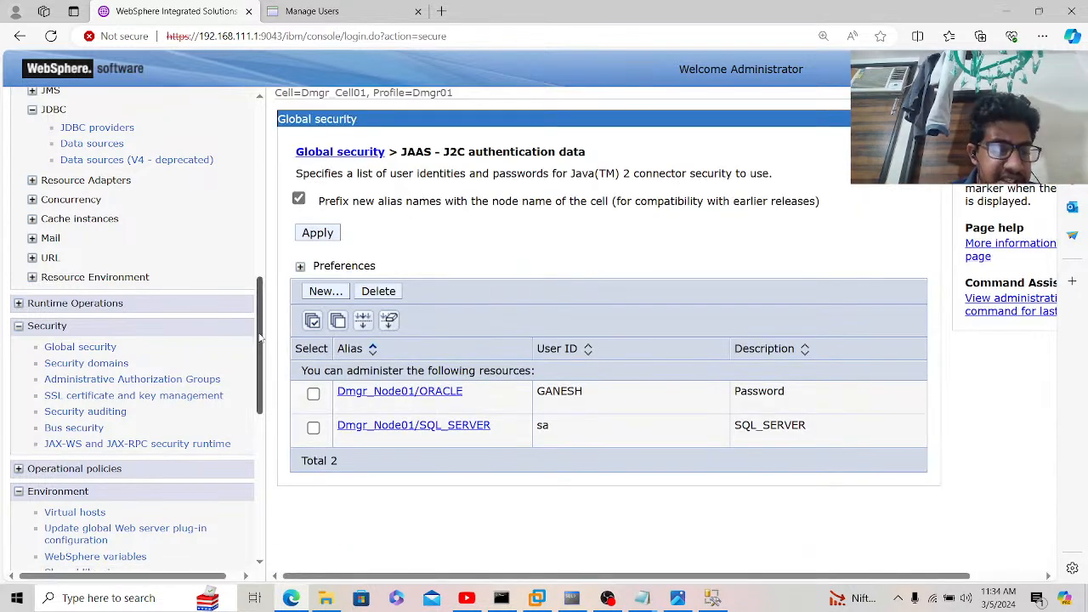
drag(260, 338, 240, 295)
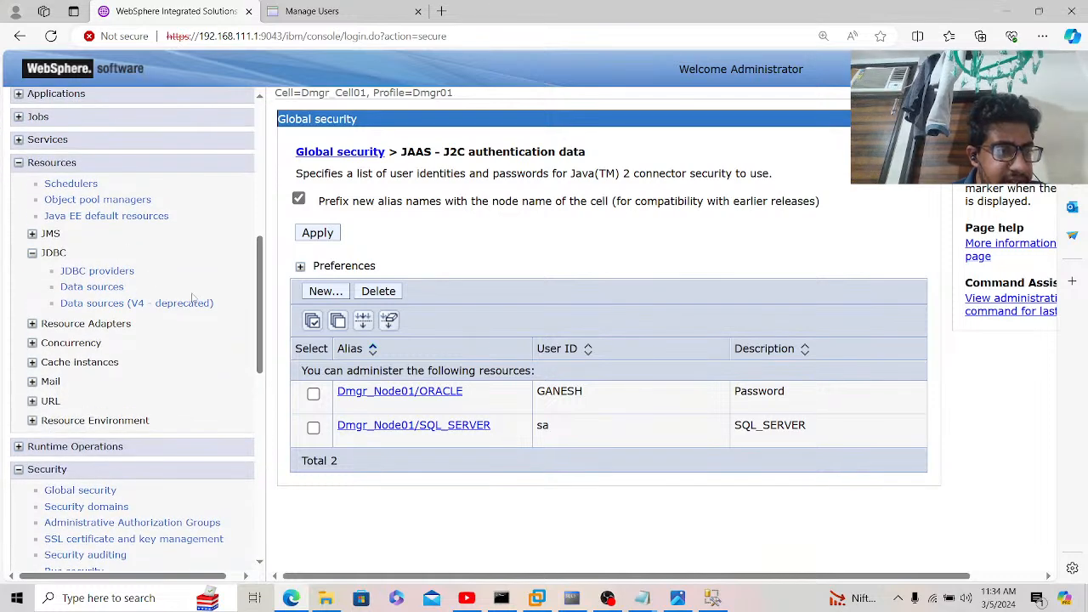
Step: Set the JDBC providers scope to Node=AppSrv_01 and start a new provider
click(123, 272)
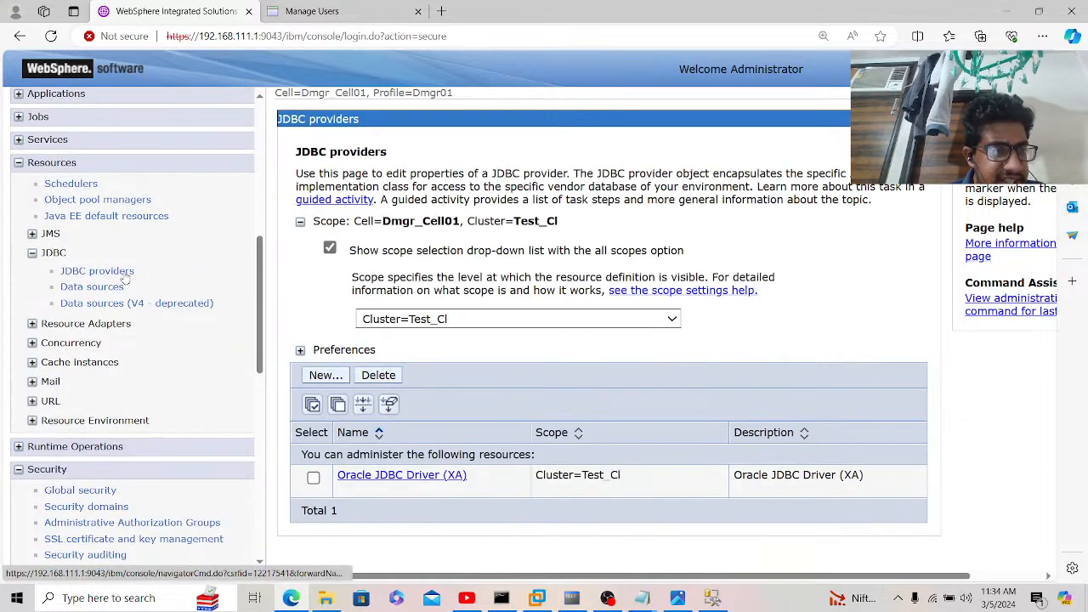
click(482, 320)
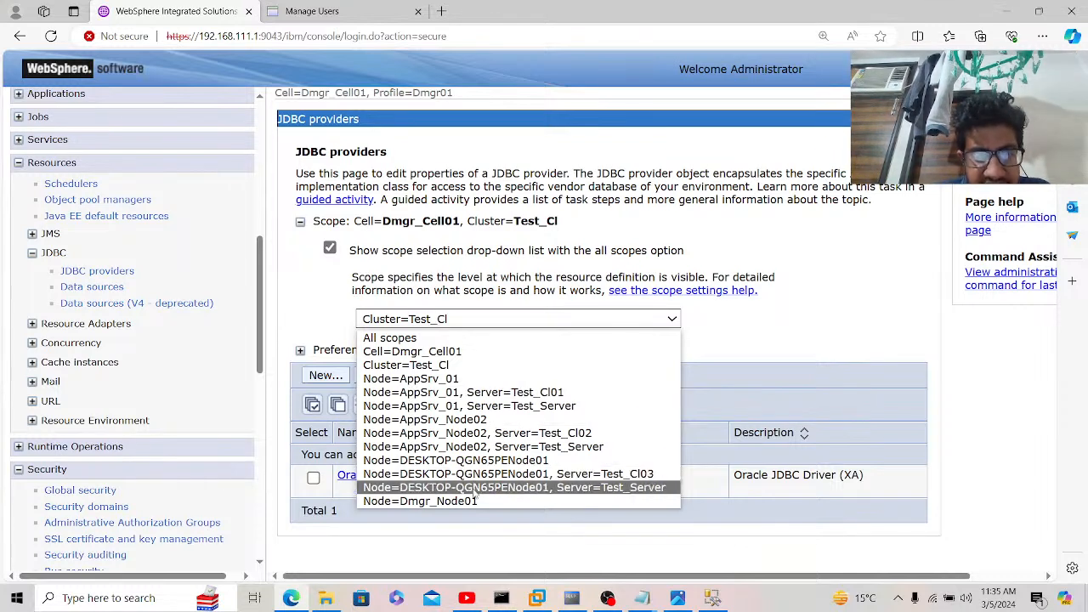
click(453, 379)
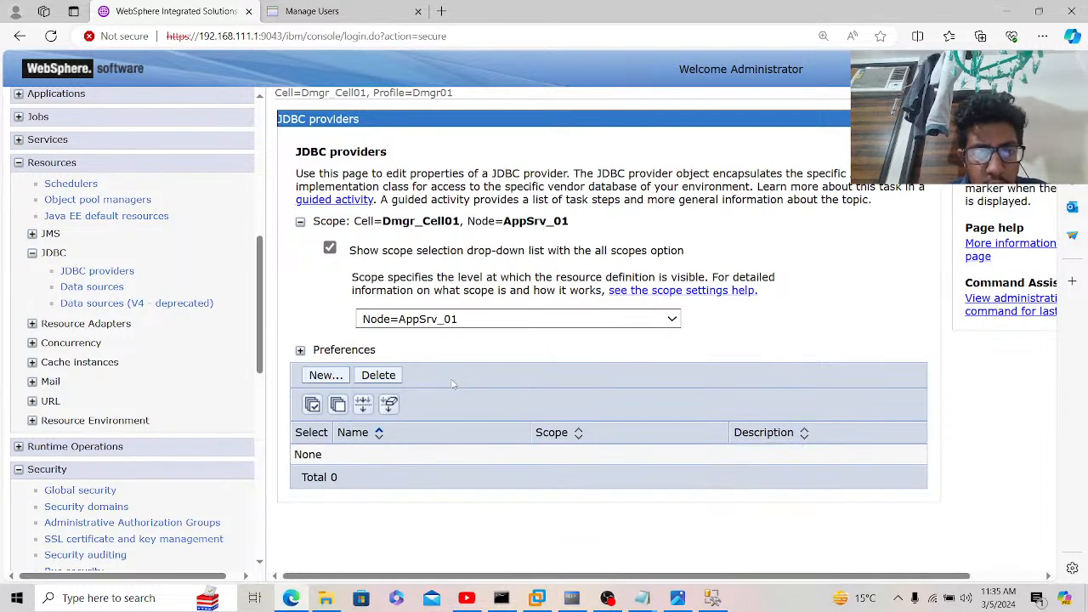
click(336, 378)
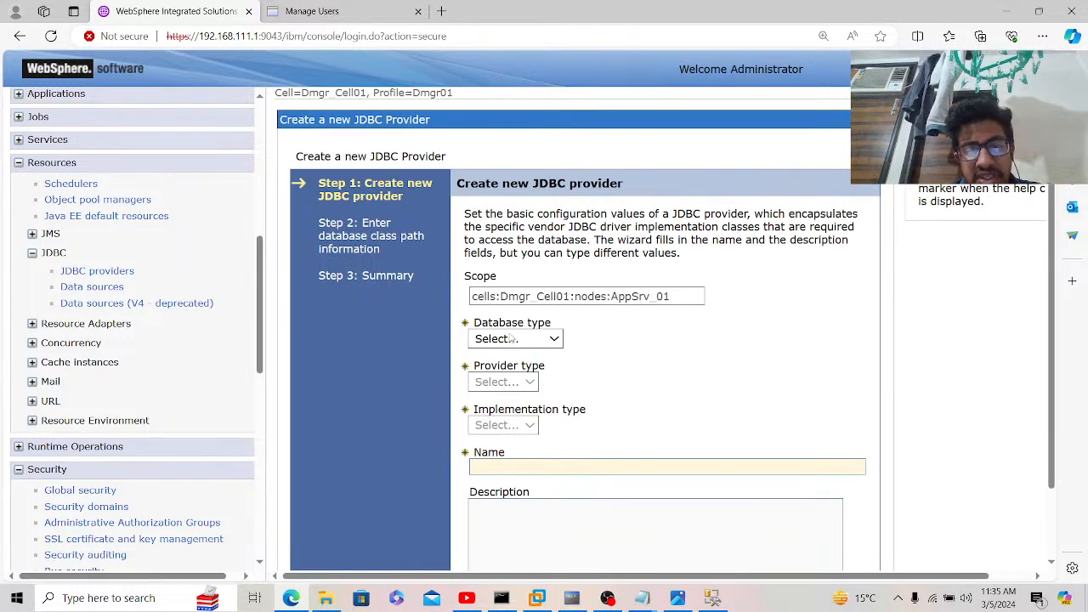
Step: Choose SQL Server, Microsoft SQL Server JDBC Driver and Connection pool data source, then continue
click(510, 339)
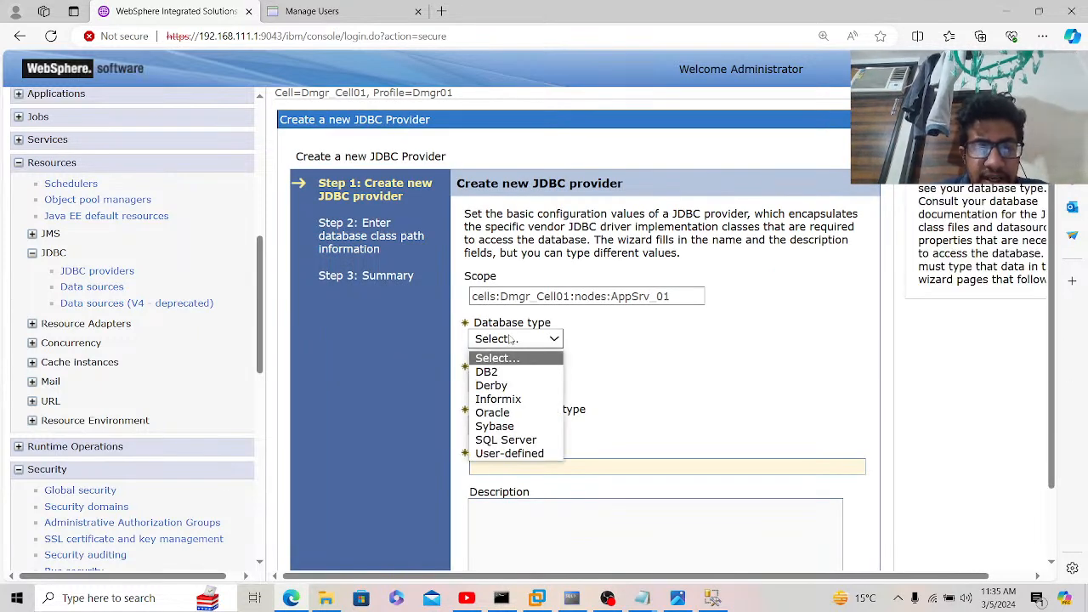
click(525, 442)
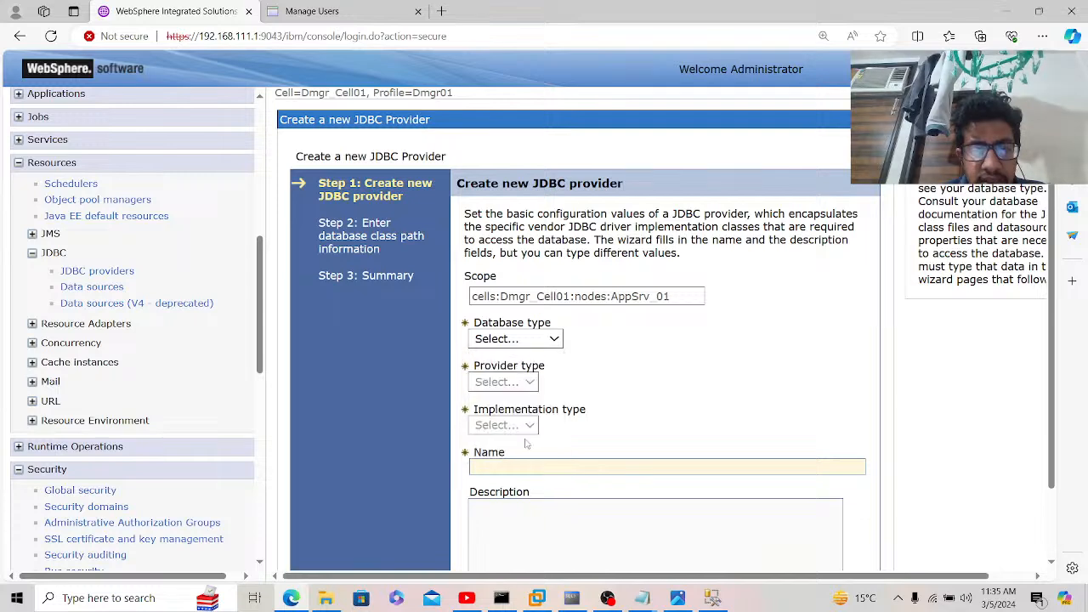
click(551, 383)
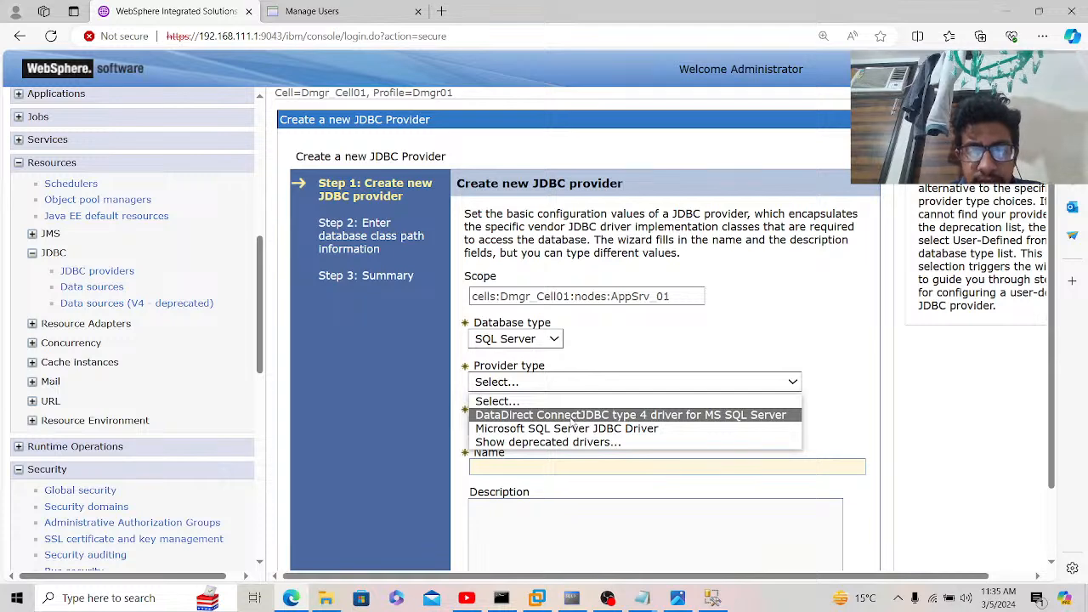
click(577, 430)
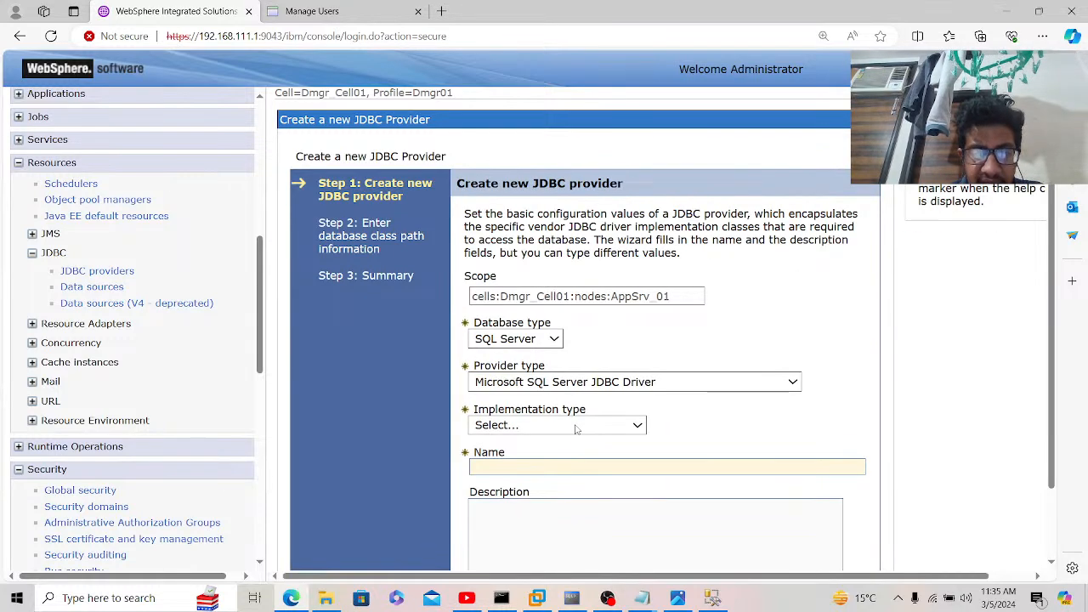
click(576, 428)
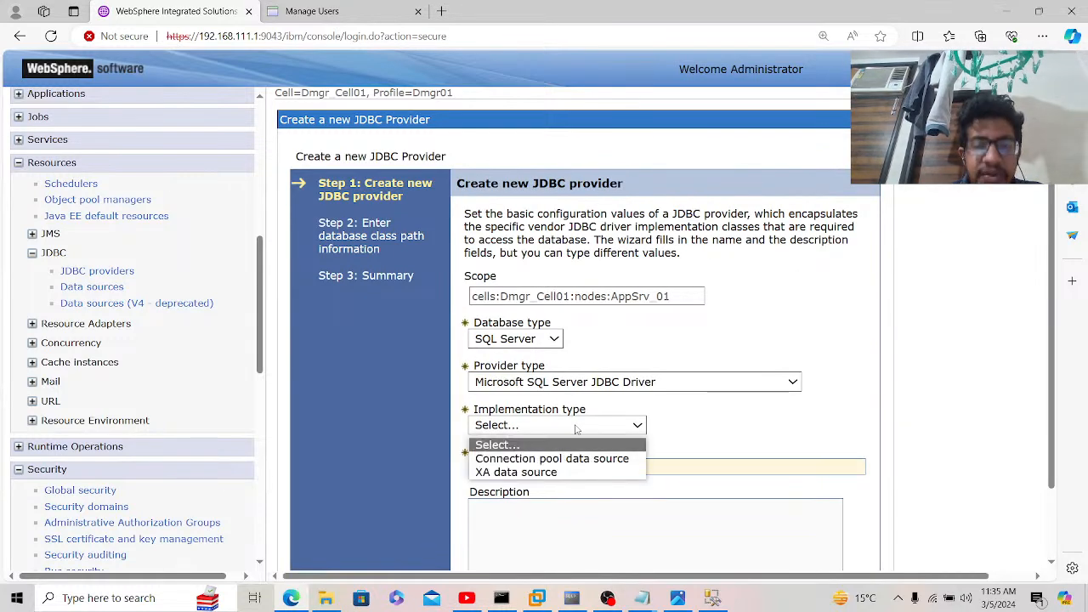
click(557, 473)
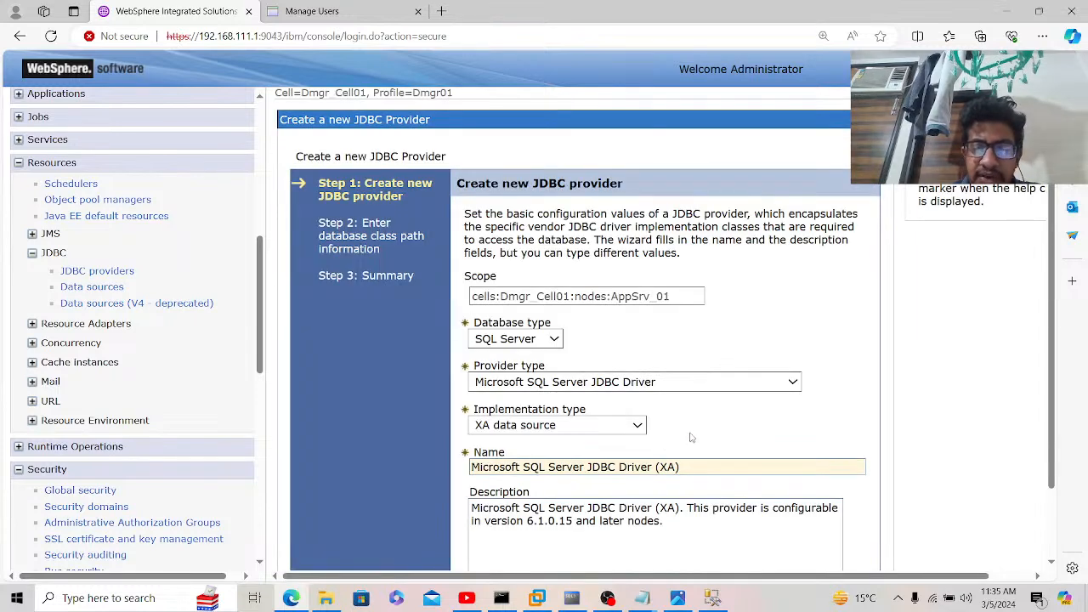
scroll(690, 436, down, 1)
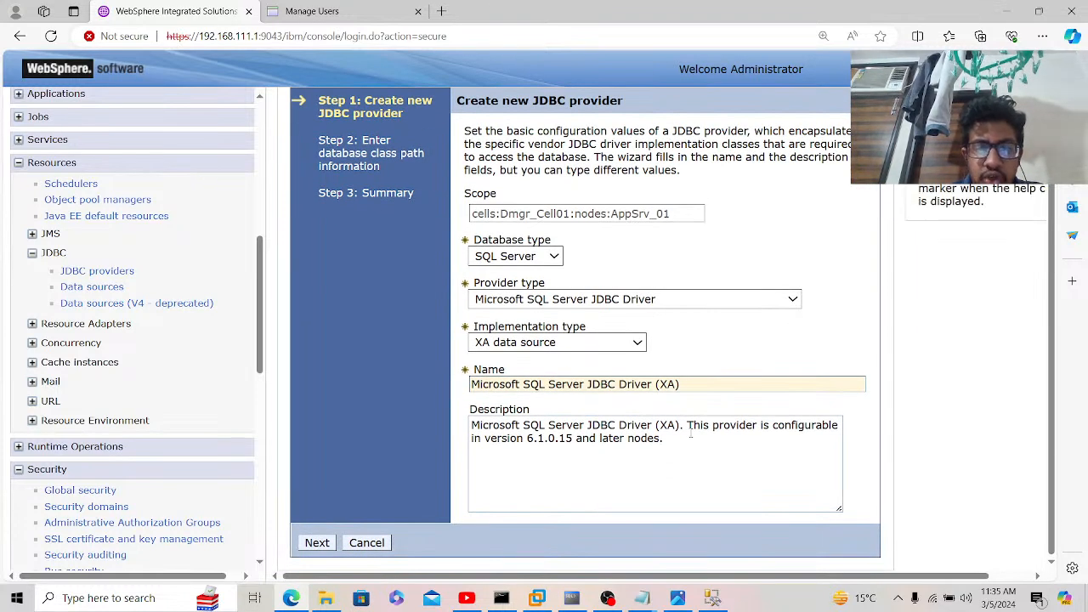
click(597, 344)
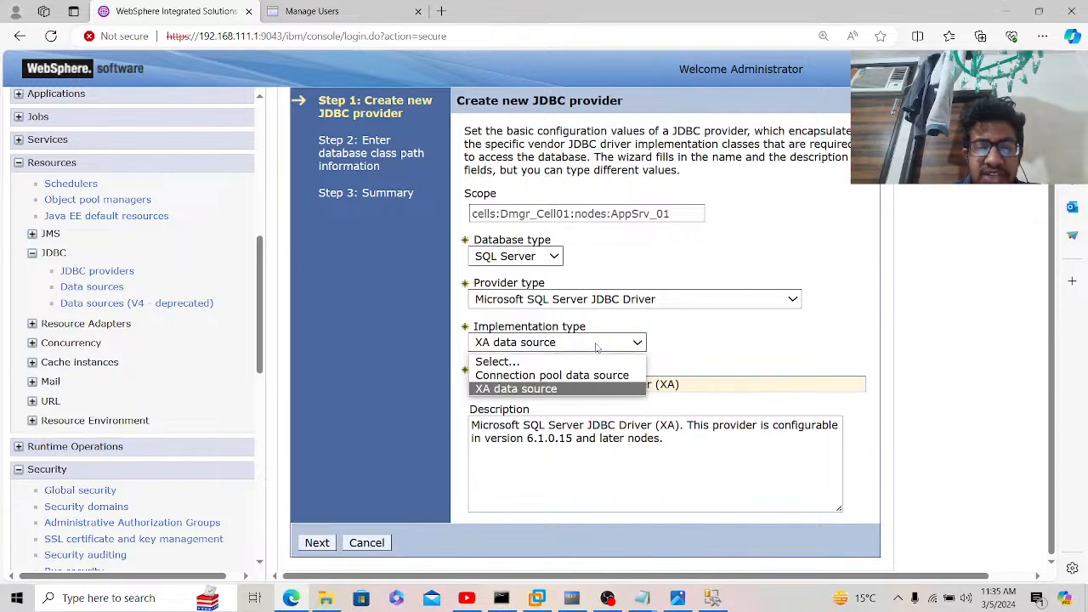
click(590, 377)
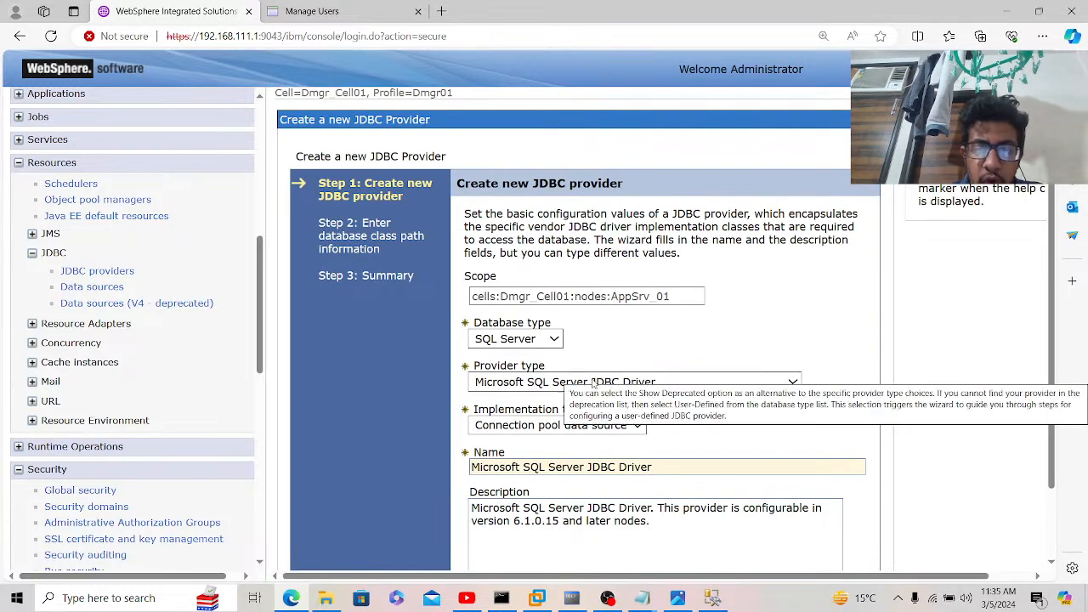
scroll(710, 442, down, 1)
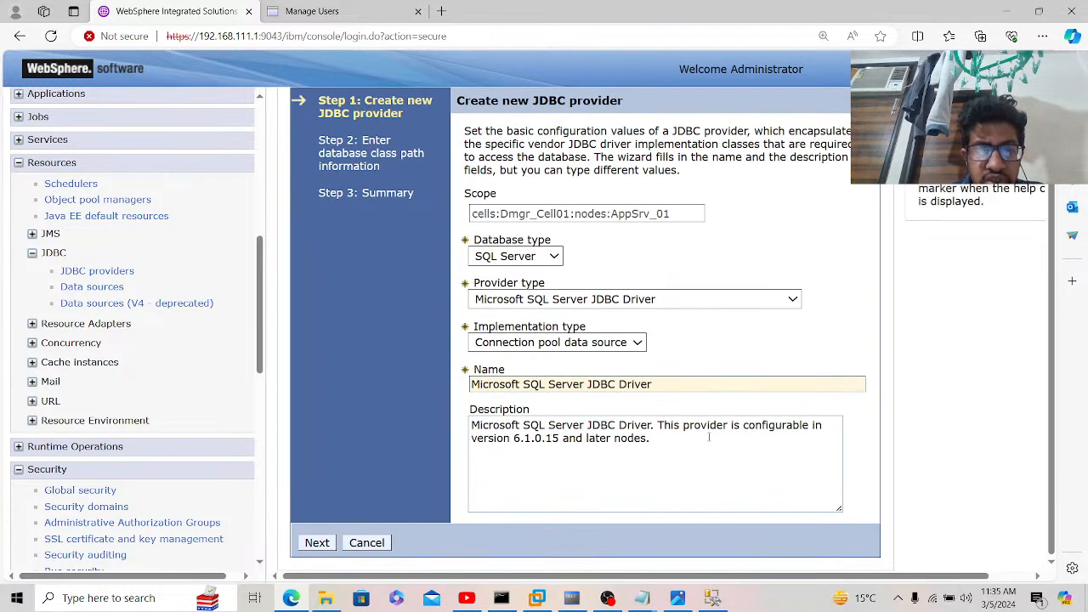
click(327, 546)
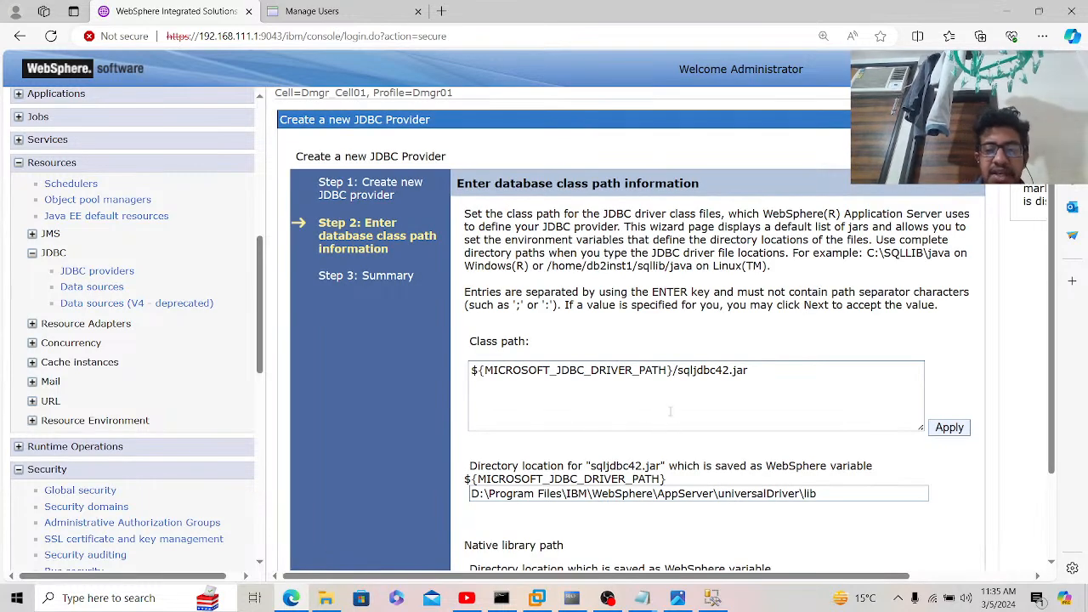
Step: Edit the class path to ${MICROSOFT_JDBC_DRIVER_PATH}/sqljdbc4.jar, checking the universalDriver lib folder
scroll(690, 446, down, 2)
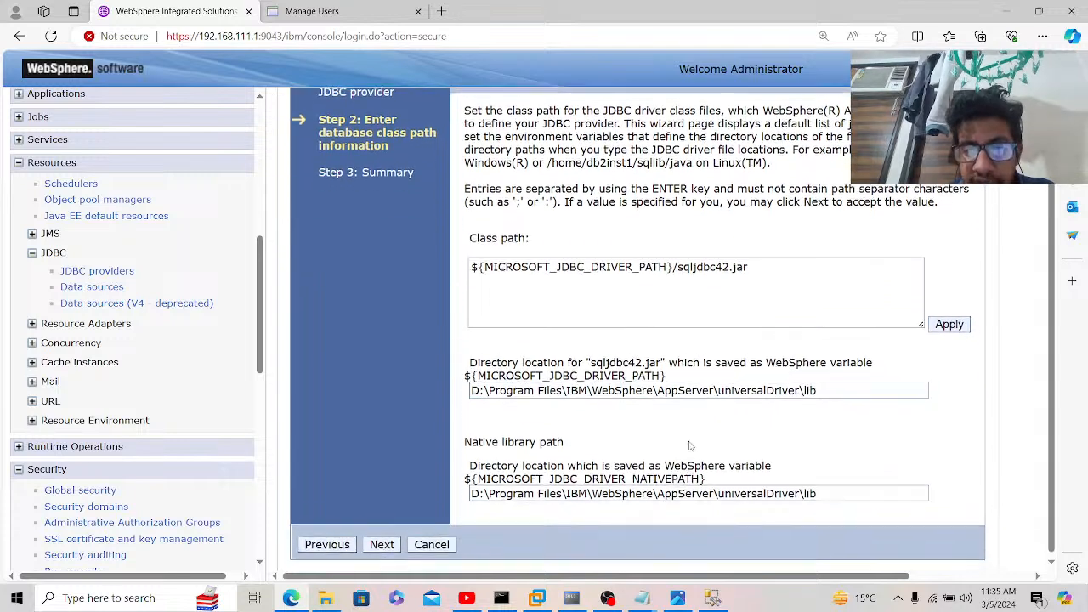
click(731, 265)
key(BackSpace)
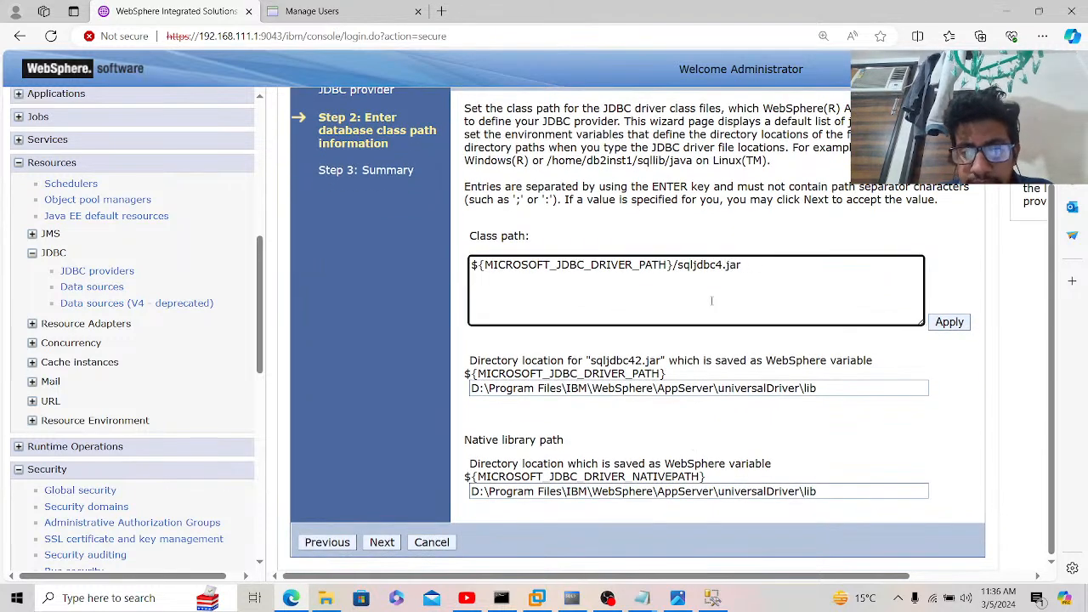
click(330, 602)
click(329, 602)
click(331, 602)
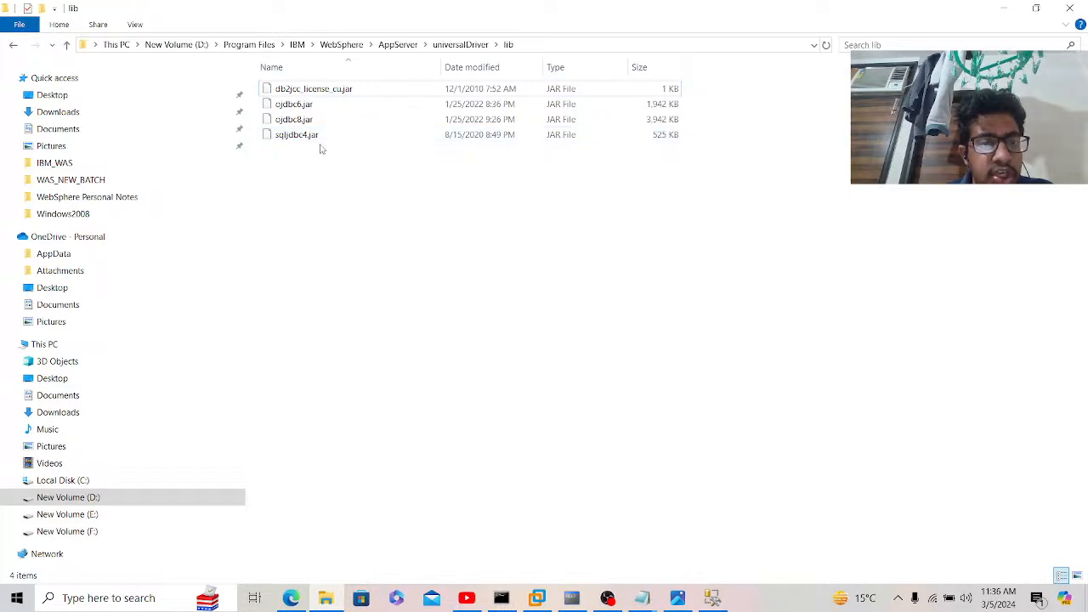
click(292, 599)
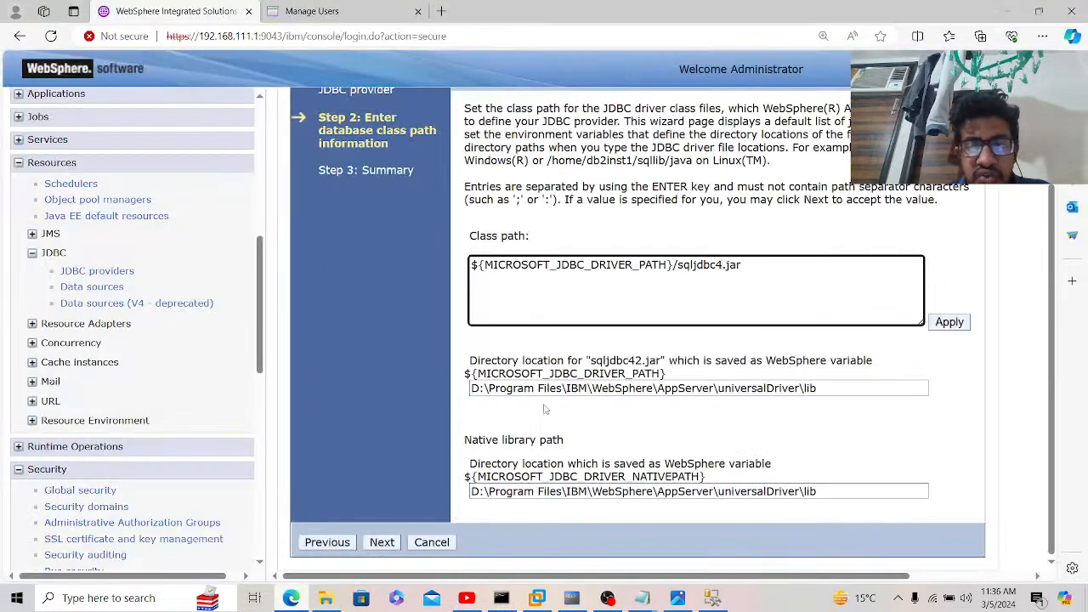
click(677, 346)
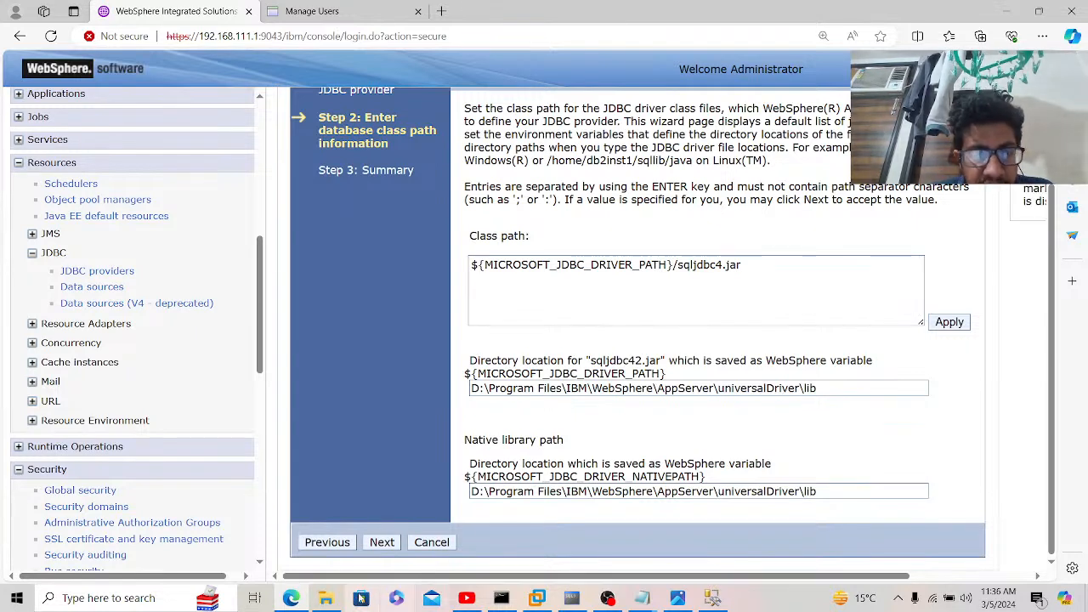
click(291, 598)
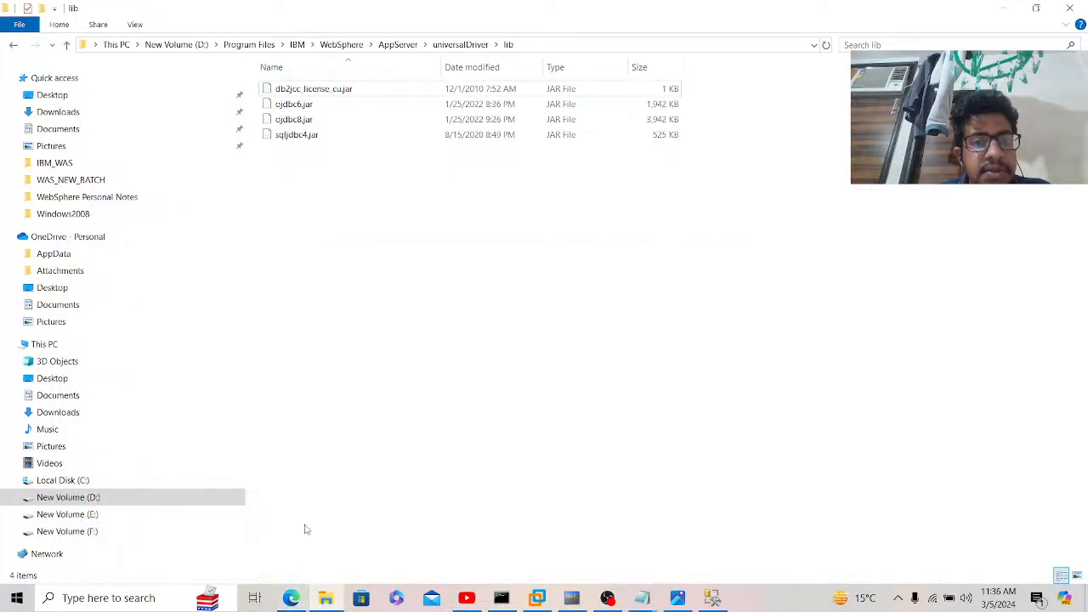
click(292, 599)
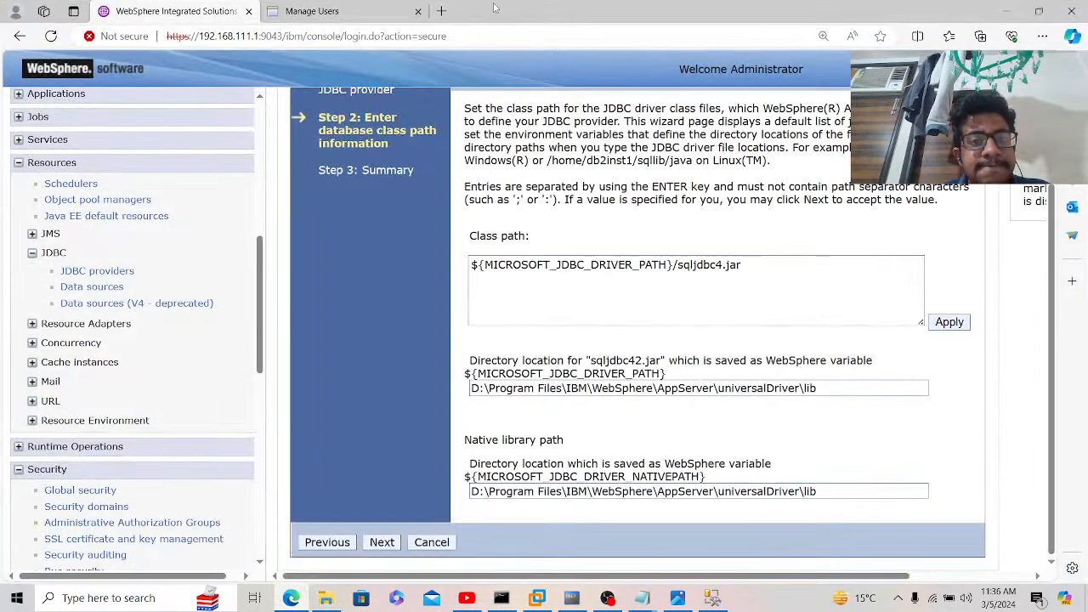
Step: Search Bing for 'sqljdbc42.jar download' in a new tab and open the Maven Repository result
click(447, 12)
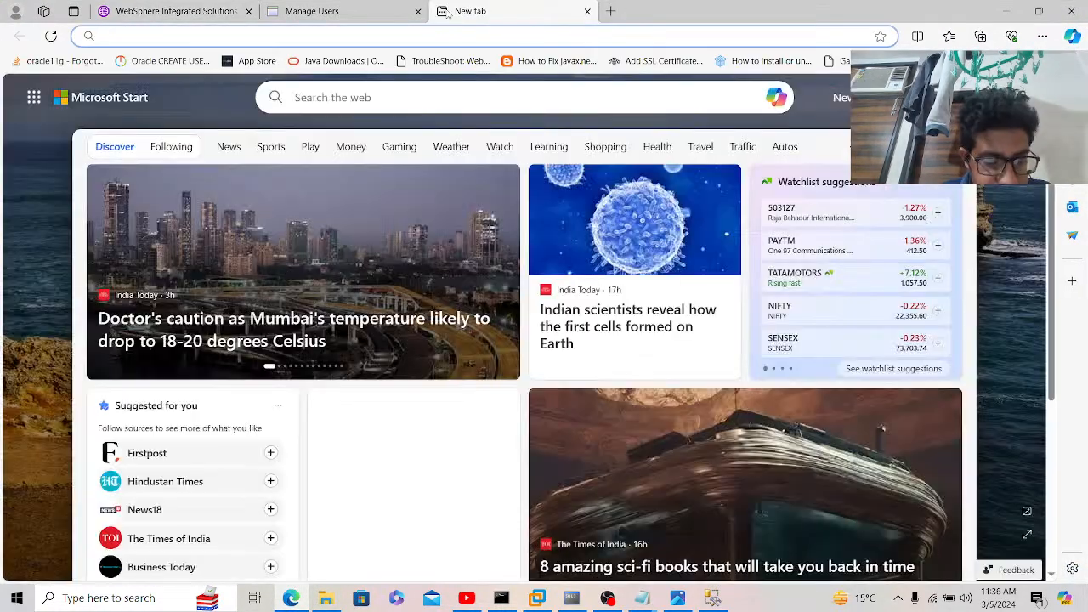
text(sqljdb)
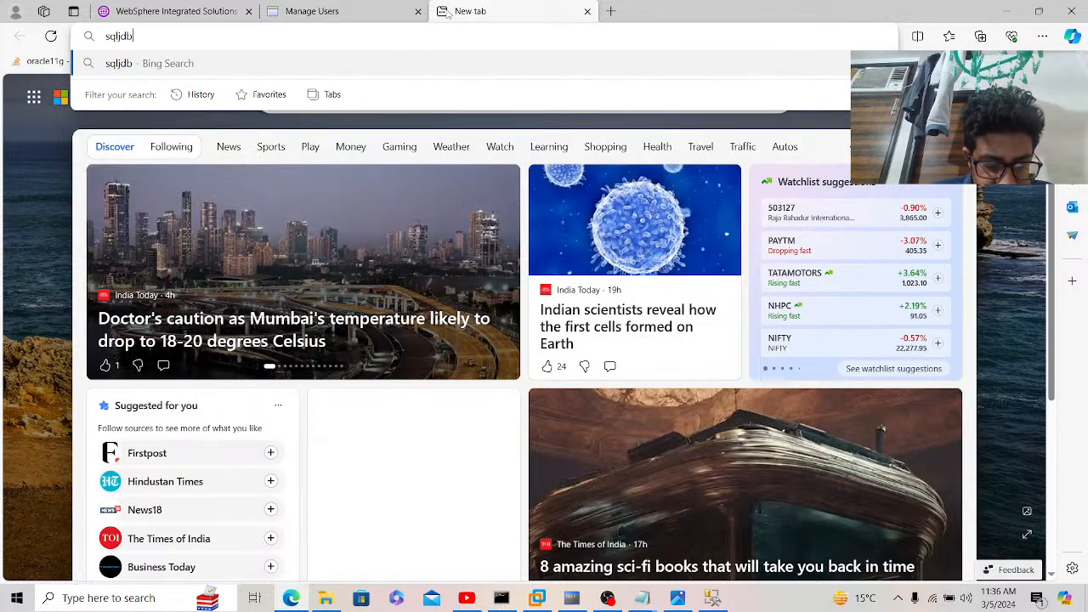
text(c42.ja)
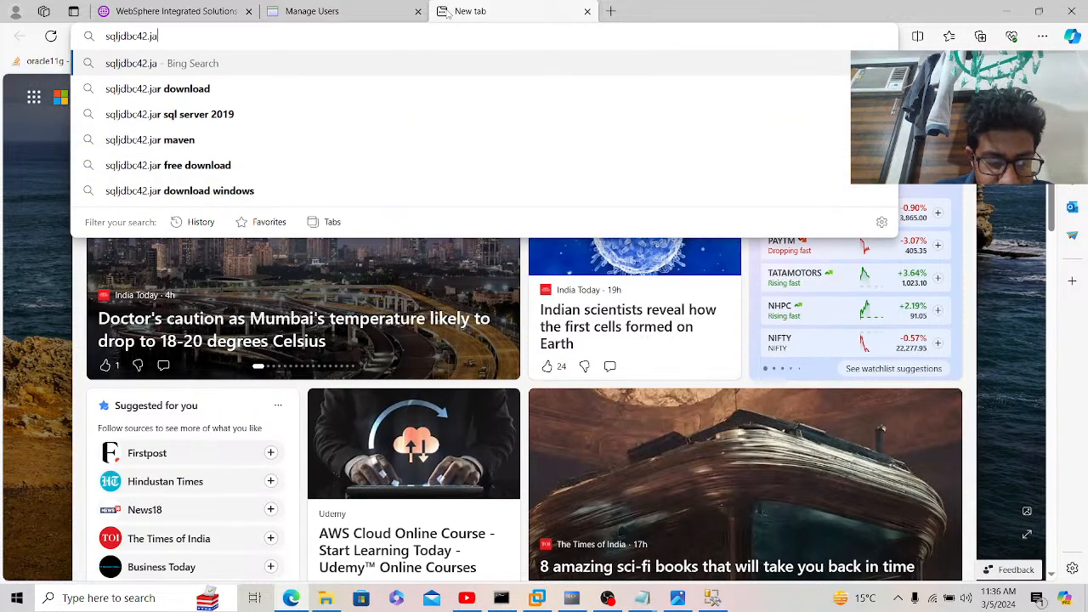
text(r download)
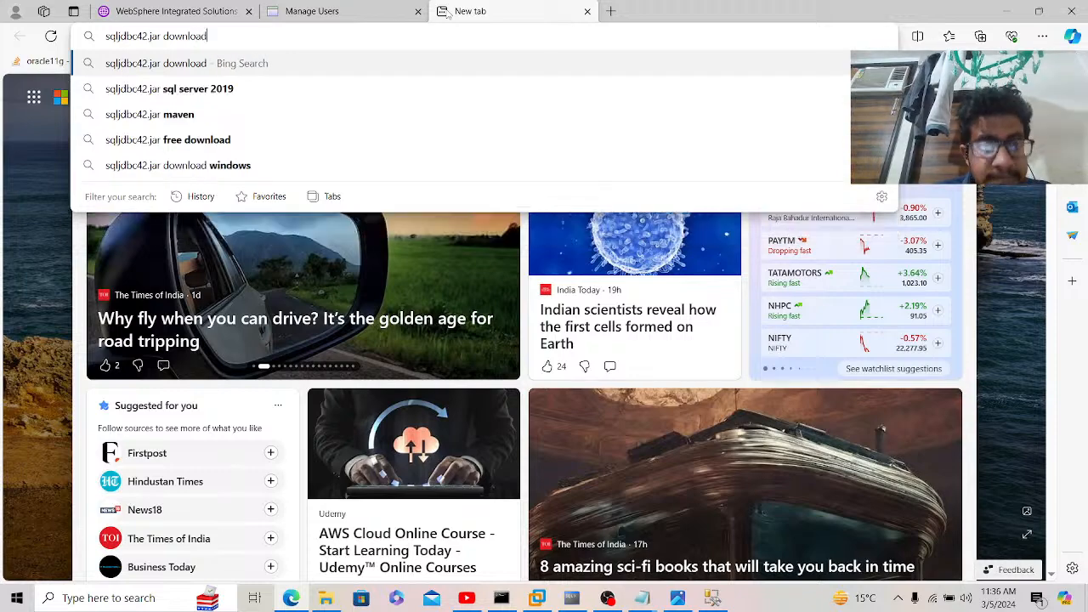
key(Return)
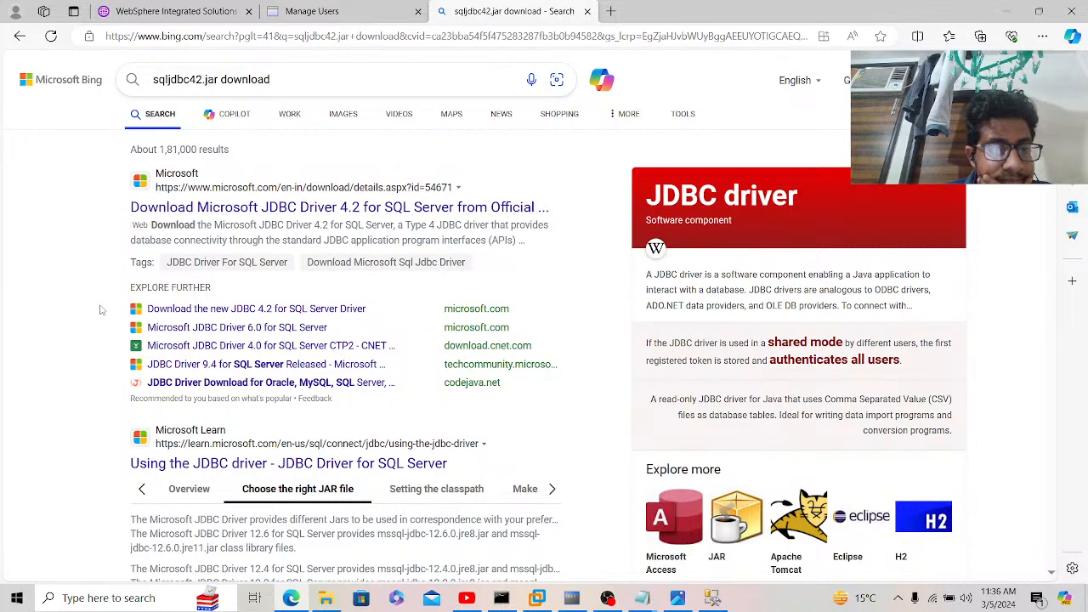
scroll(83, 457, down, 3)
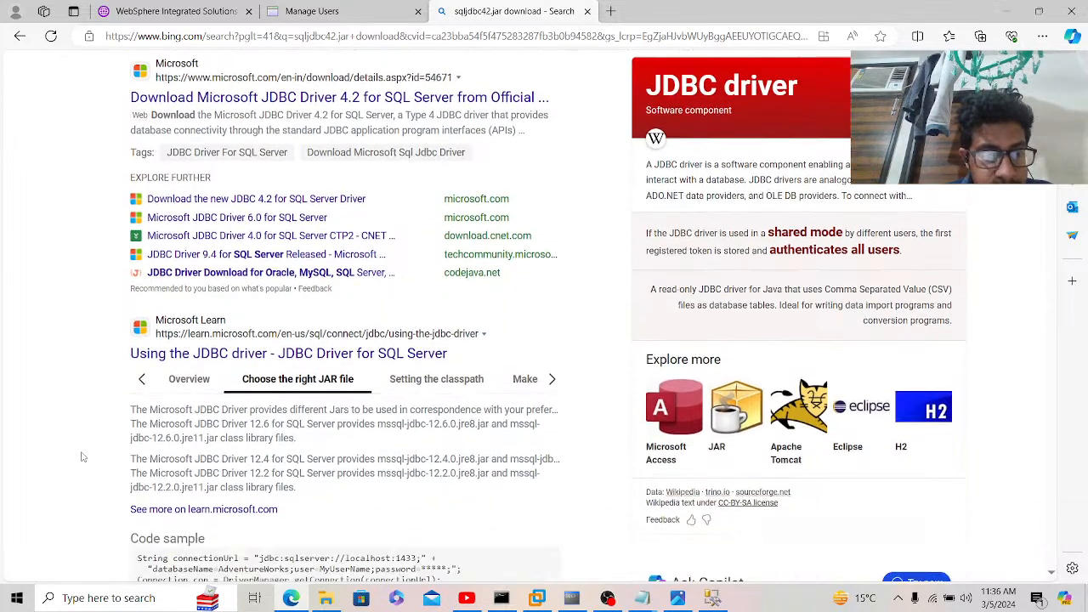
scroll(83, 458, down, 6)
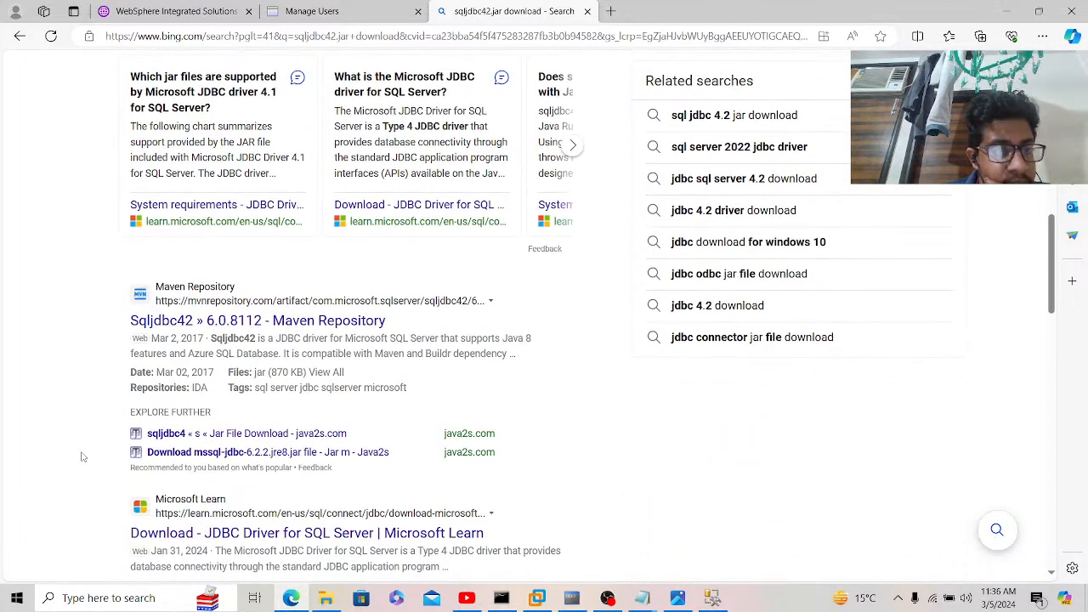
click(300, 323)
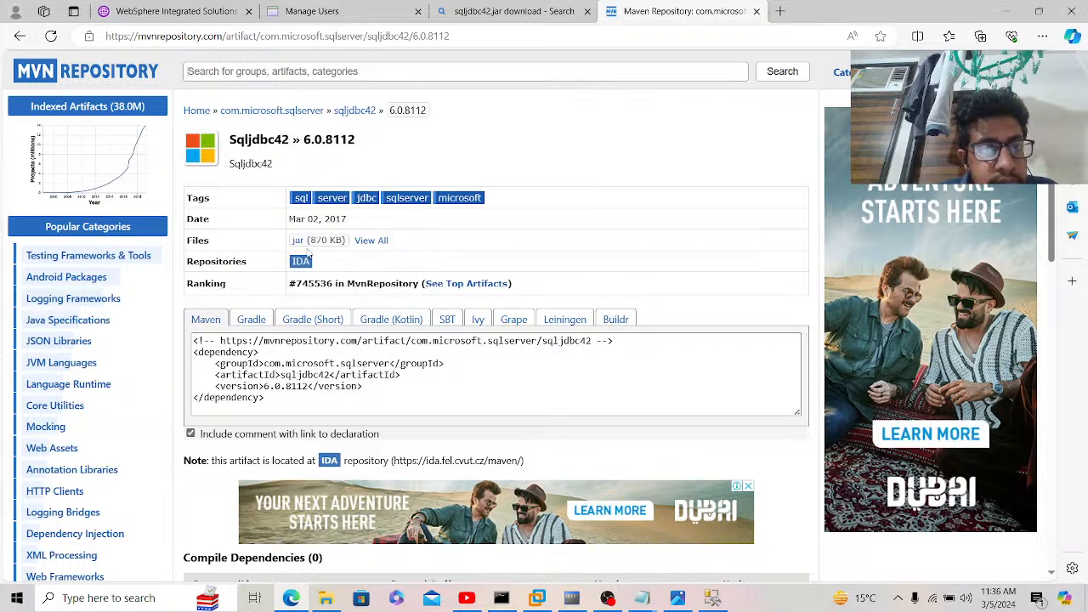
Step: Open Sqljdbc42 version 6.0.8112 and download its jar file (about 870 KB)
click(351, 113)
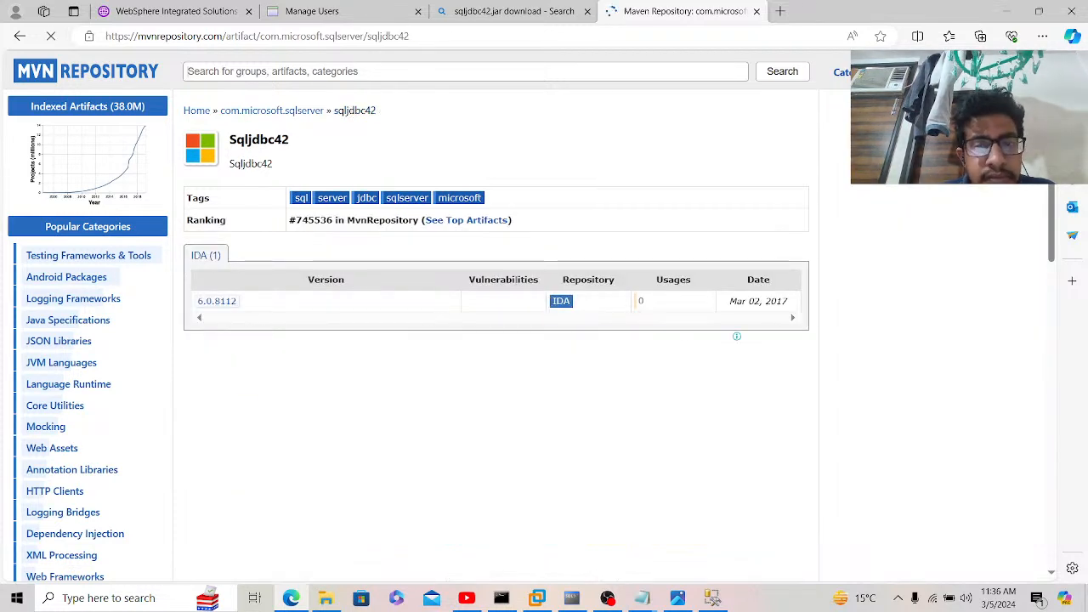
click(219, 302)
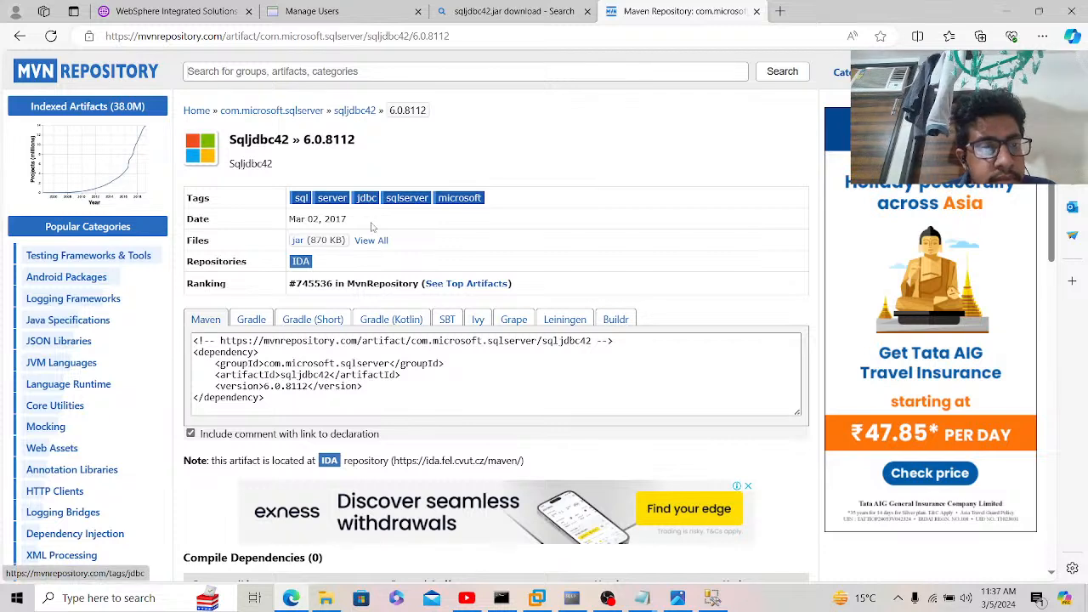
click(374, 241)
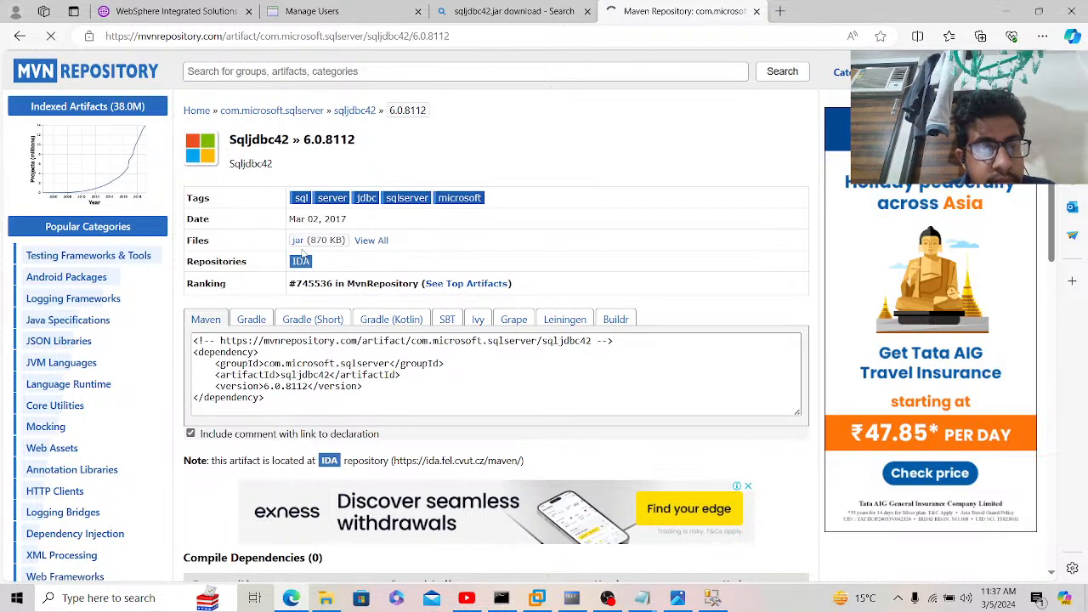
click(20, 36)
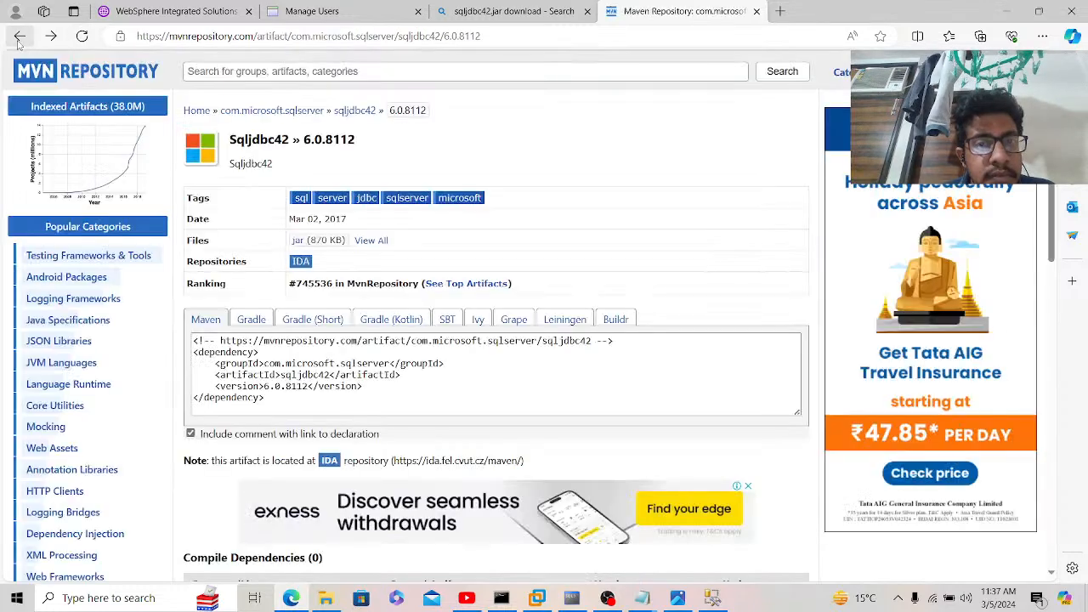
click(297, 242)
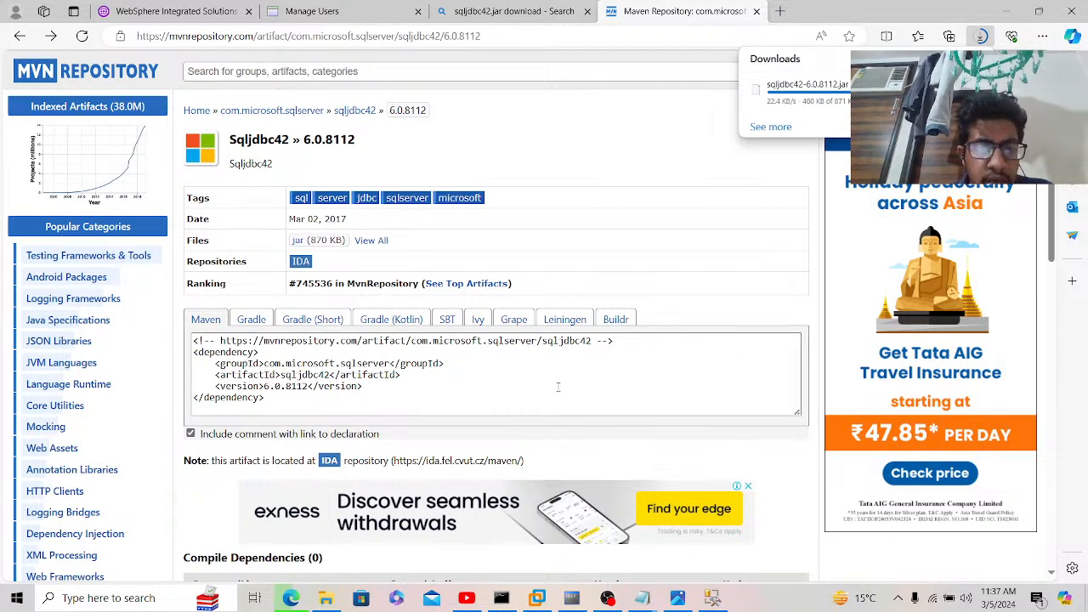
click(292, 599)
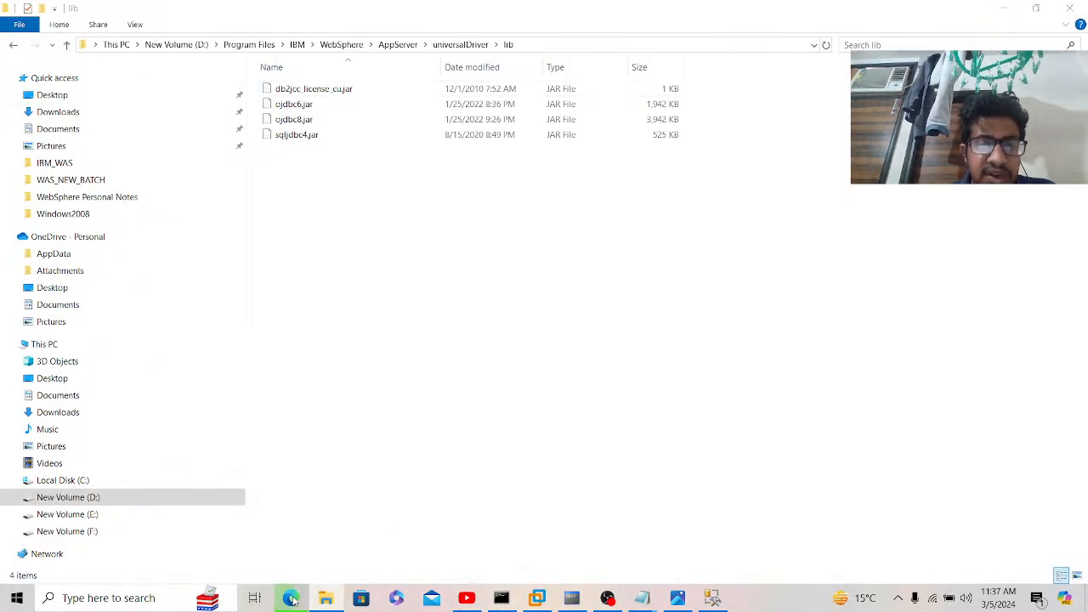
Step: Accept the sqljdbc42.jar class path and finish the Microsoft SQL Server JDBC Driver provider
click(292, 599)
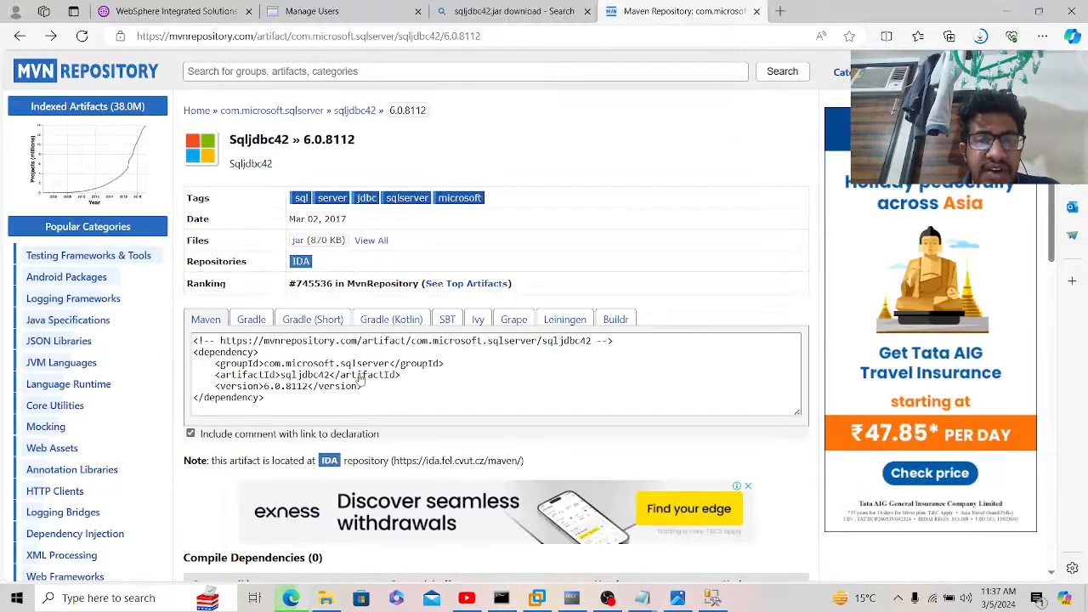
click(210, 11)
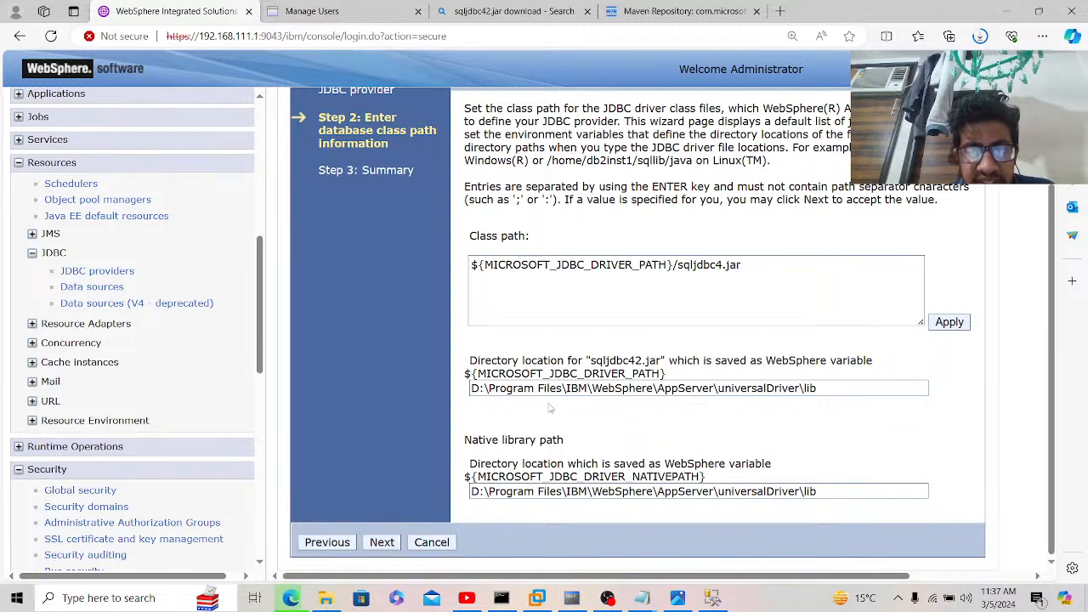
click(382, 544)
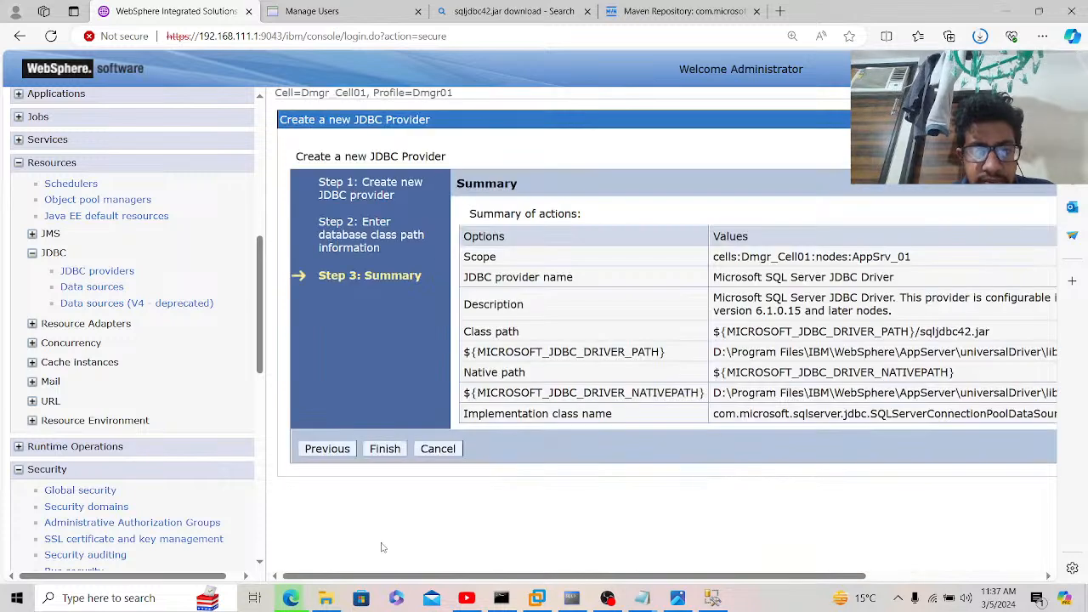
click(391, 453)
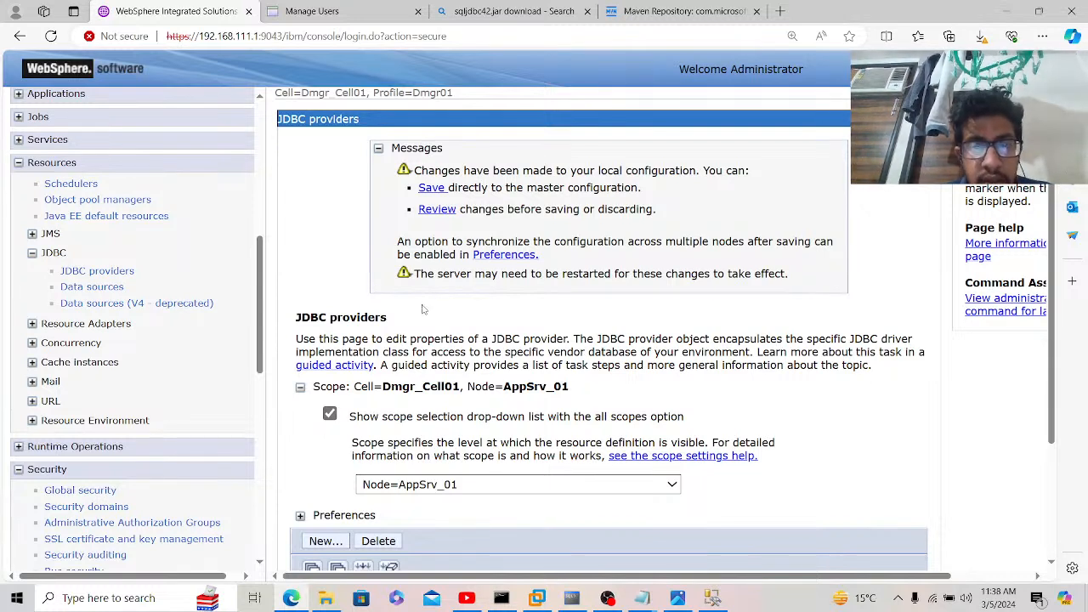
Step: Save the provider to the master configuration and start a new data source for Microsoft SQL Server JDBC Driver
click(431, 188)
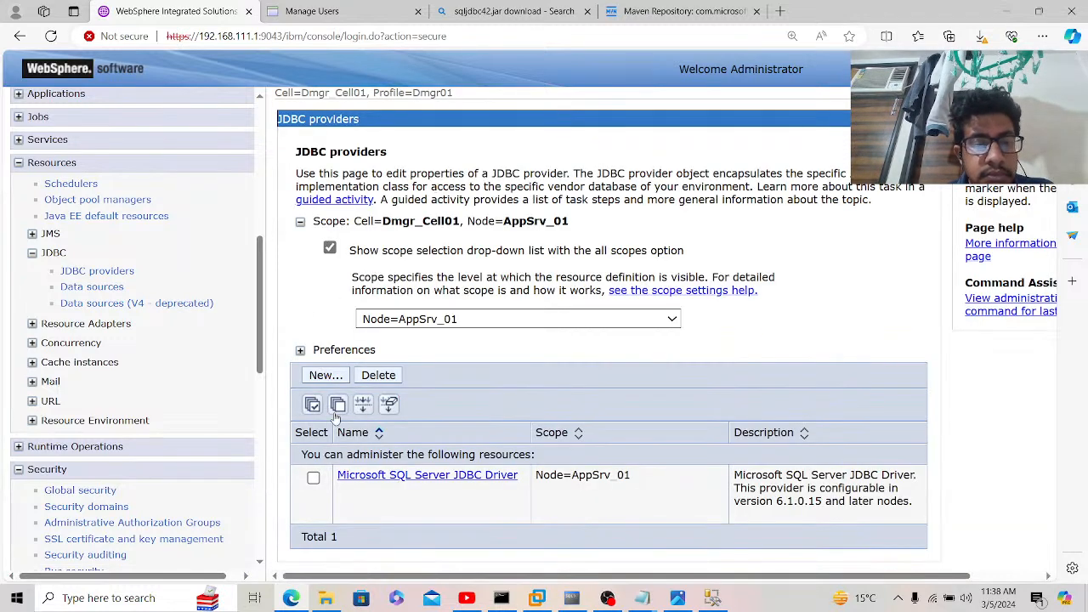
click(351, 476)
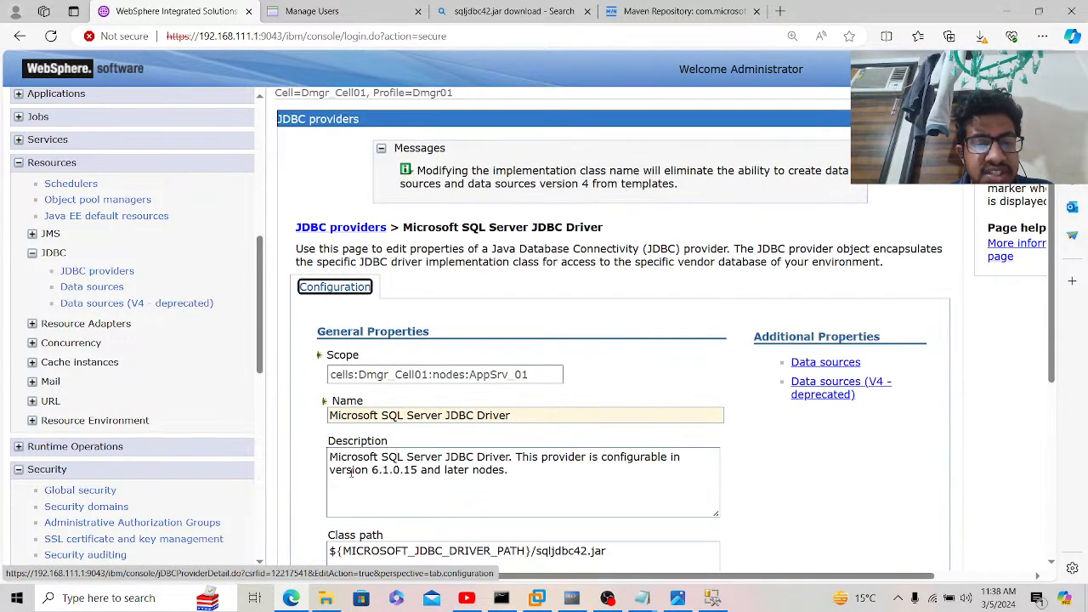
click(799, 364)
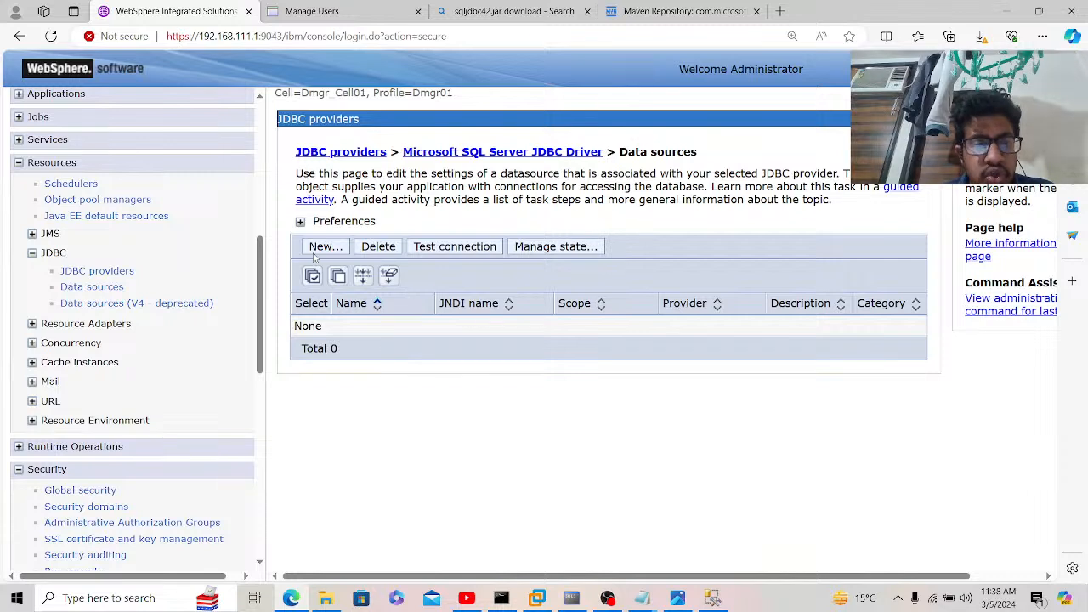
click(320, 246)
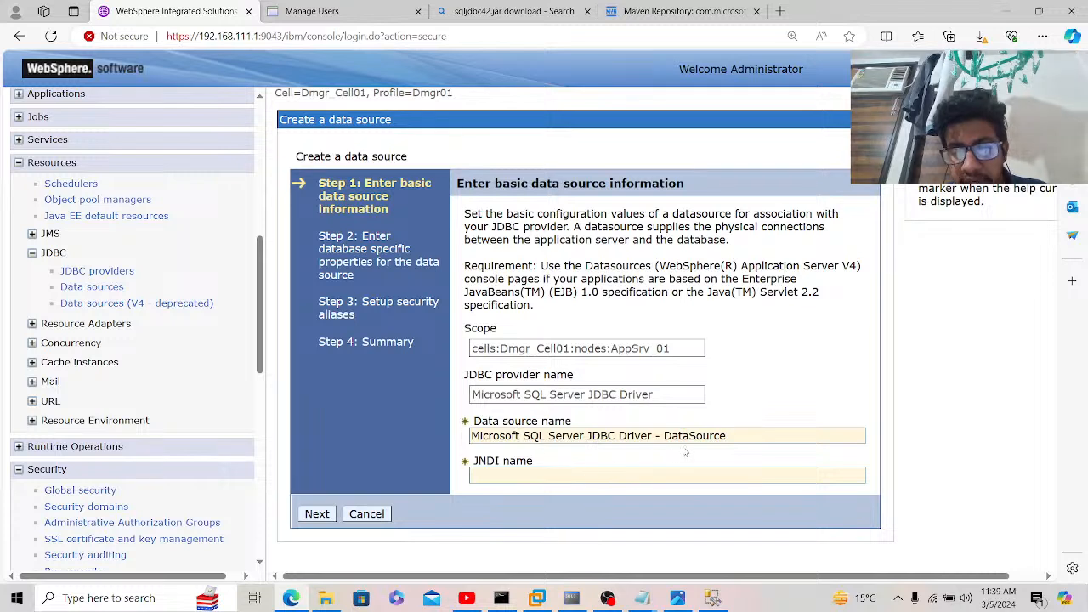
Step: Enter data source name Ganesh and JNDI name jdbc/Ganesh, then continue to database properties
drag(743, 436, 406, 419)
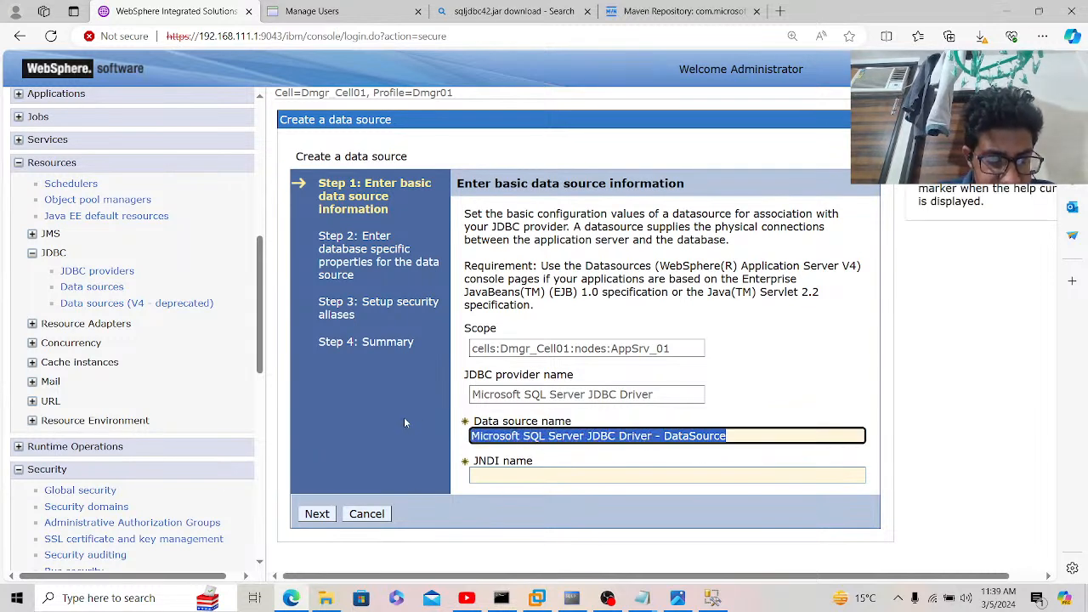
text(Ganesh)
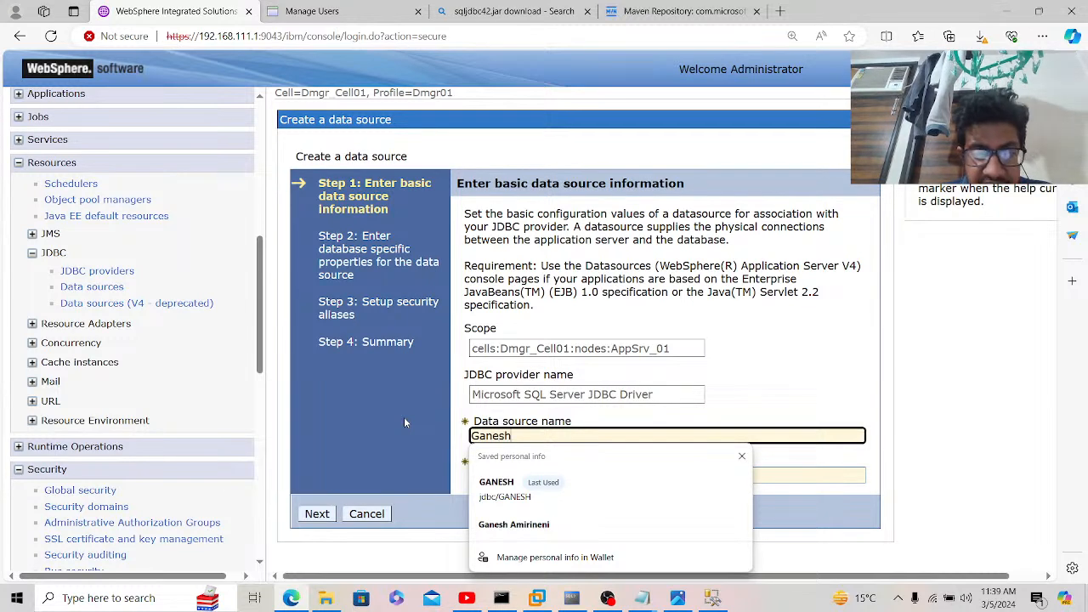
key(Tab)
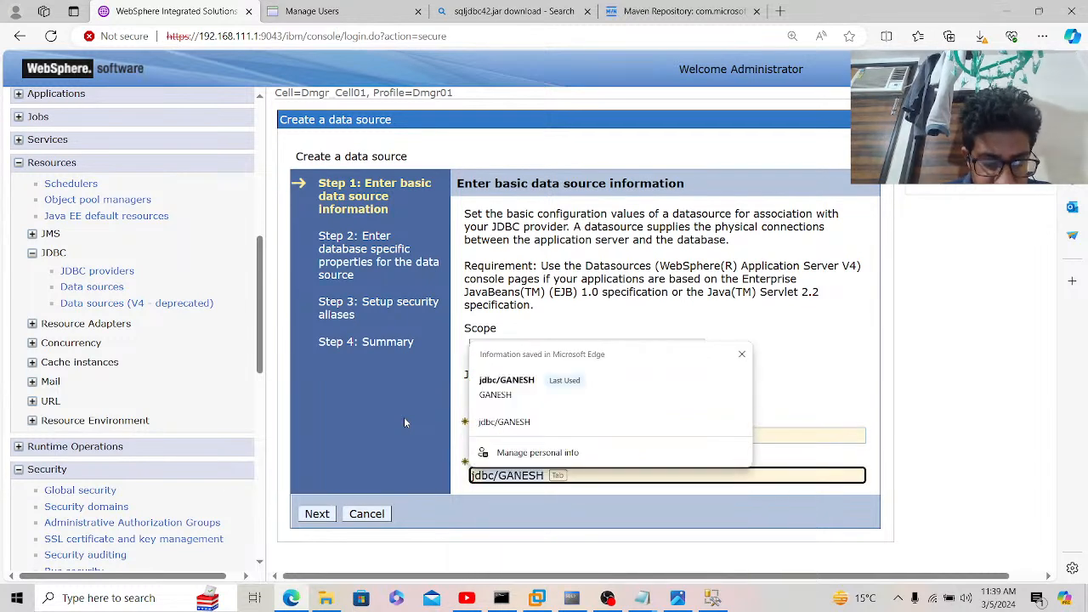
text(jdbc/Ganesh)
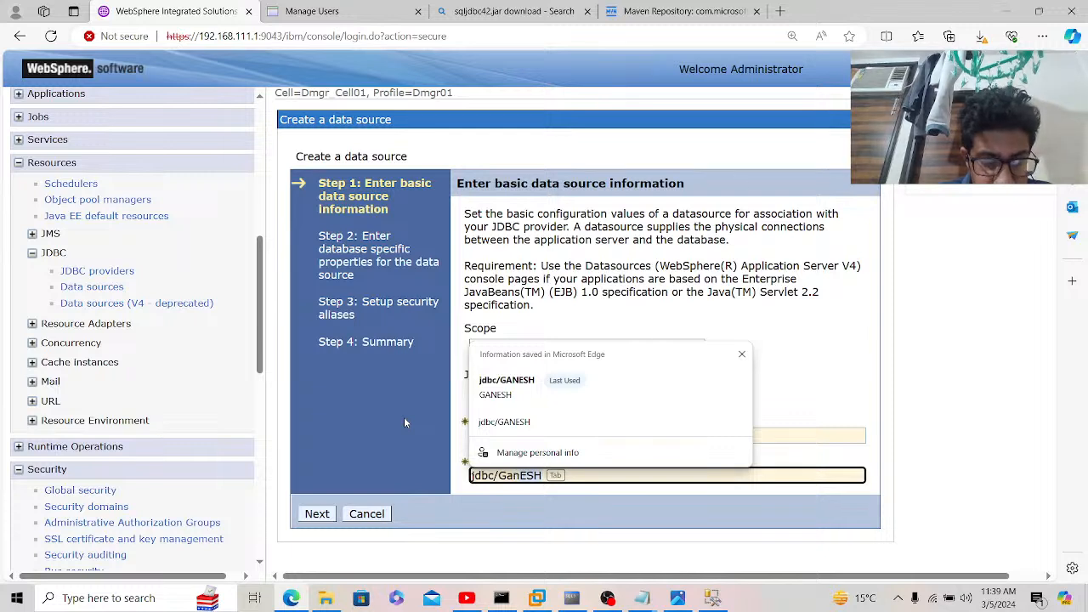
click(455, 466)
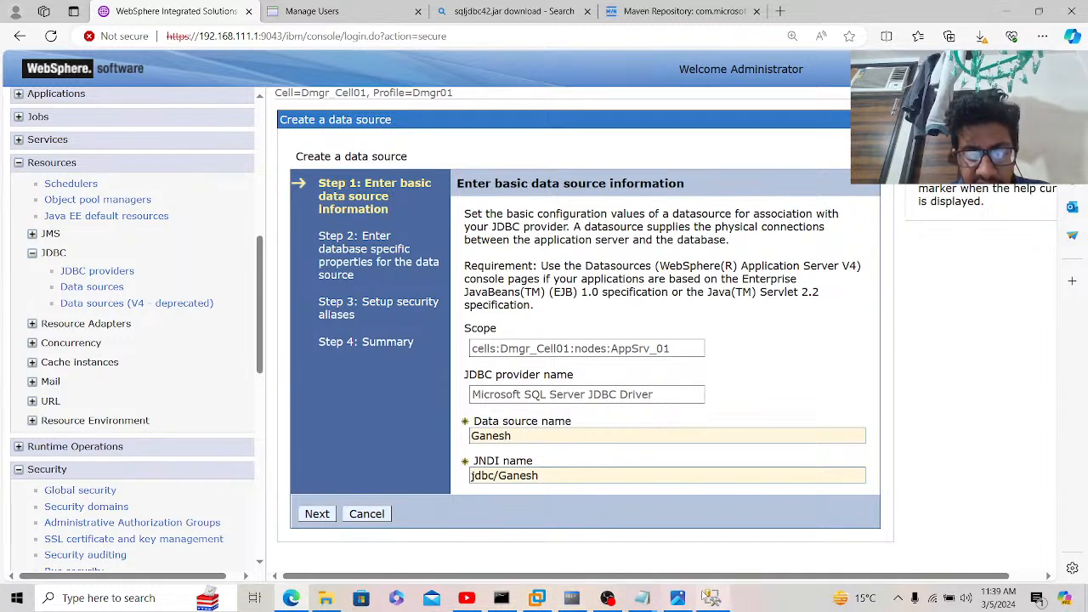
click(713, 598)
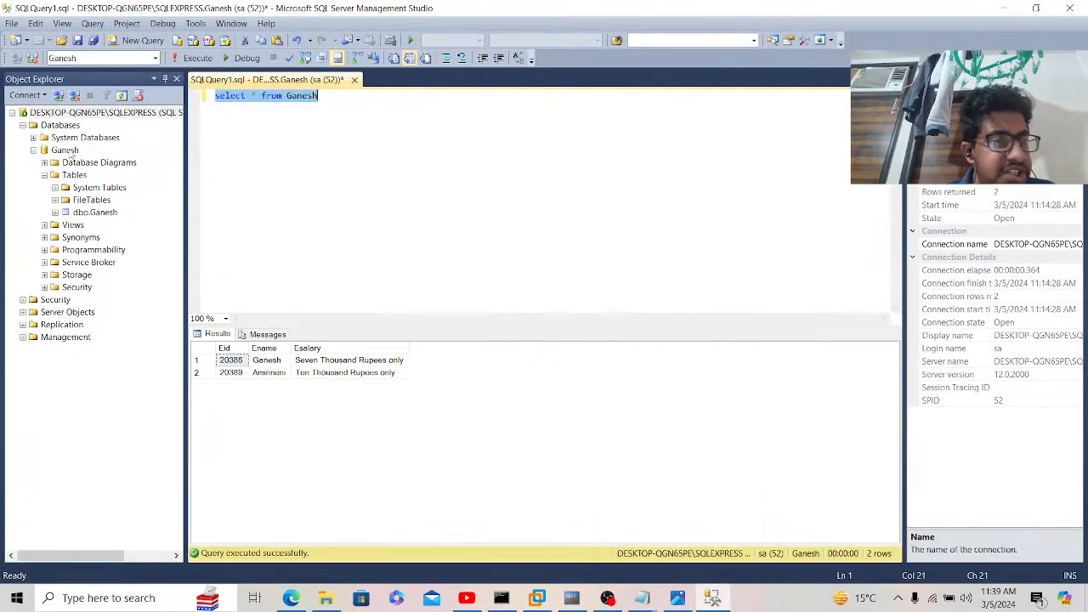
click(292, 597)
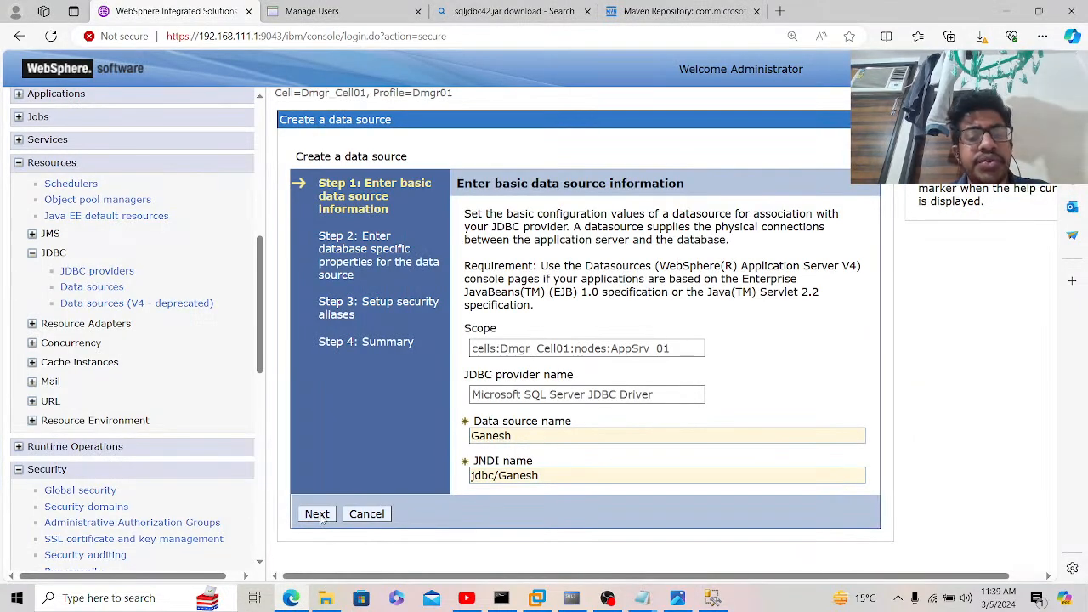
click(318, 515)
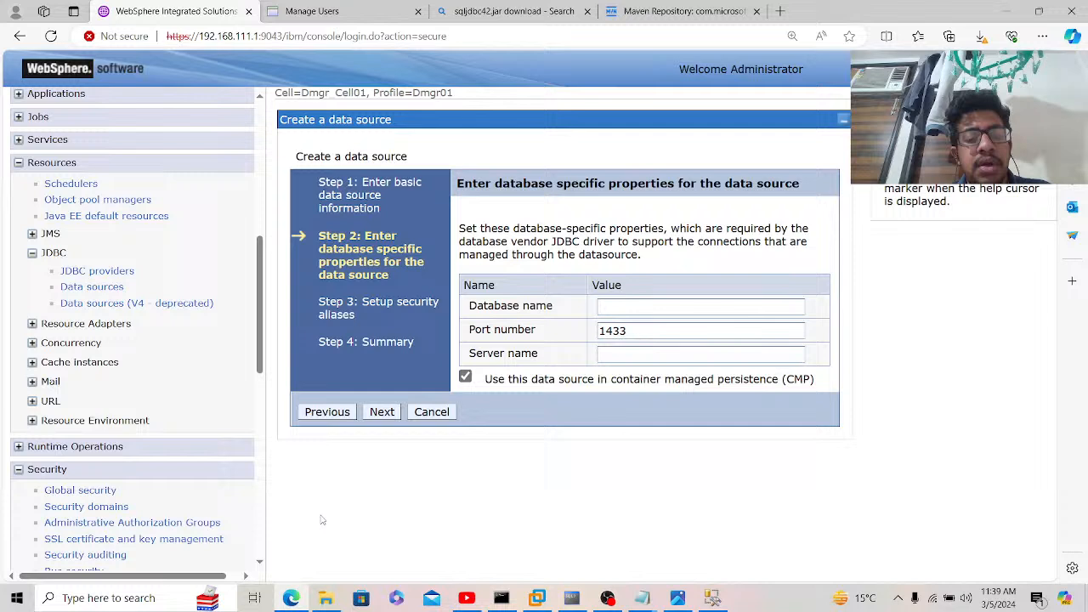
Step: Enter Ganesh as the database name
click(625, 308)
text(Ganesh)
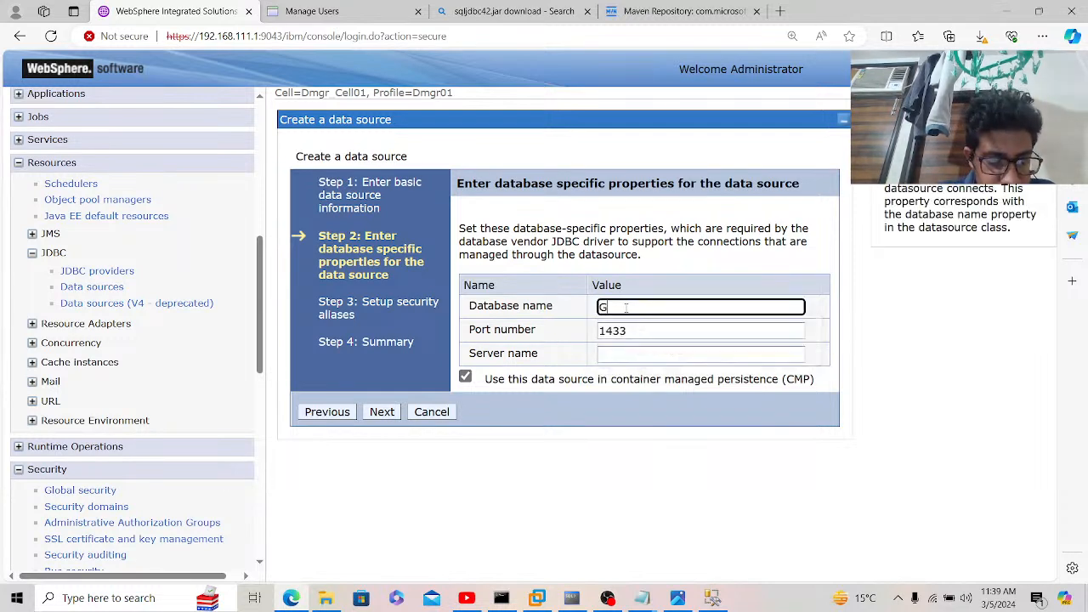
click(625, 356)
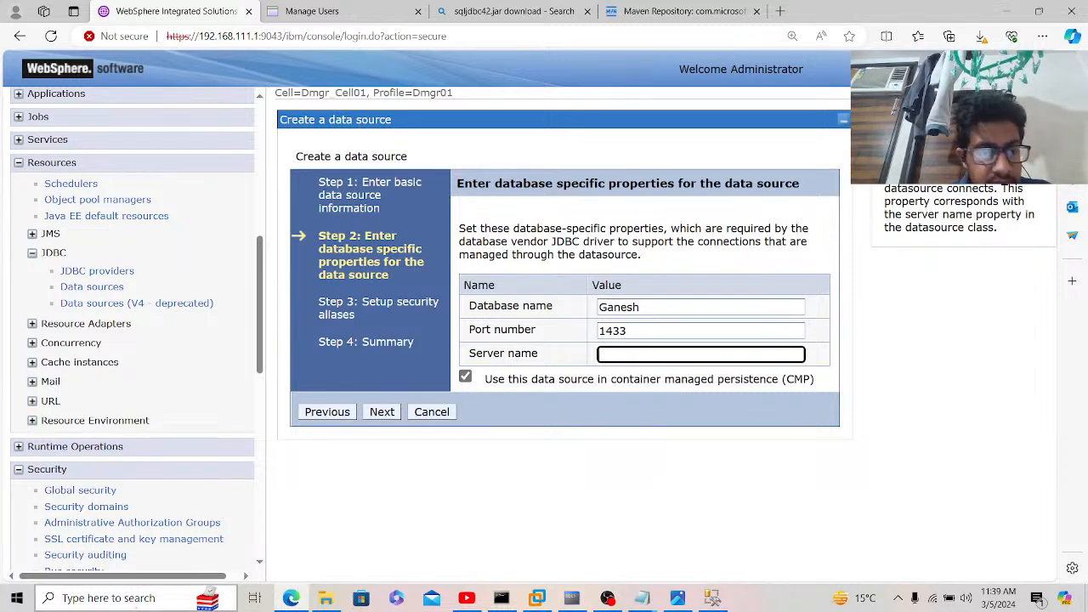
Step: Copy the PC's device name DESKTOP-QGN65PE from About into Server name and continue
click(130, 600)
text(pc)
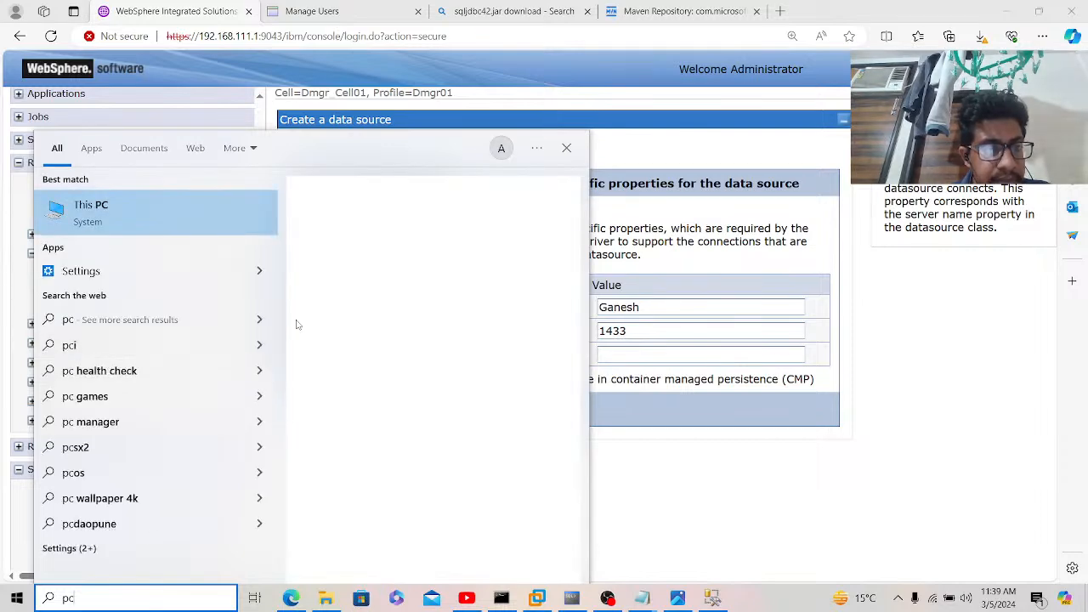
click(338, 459)
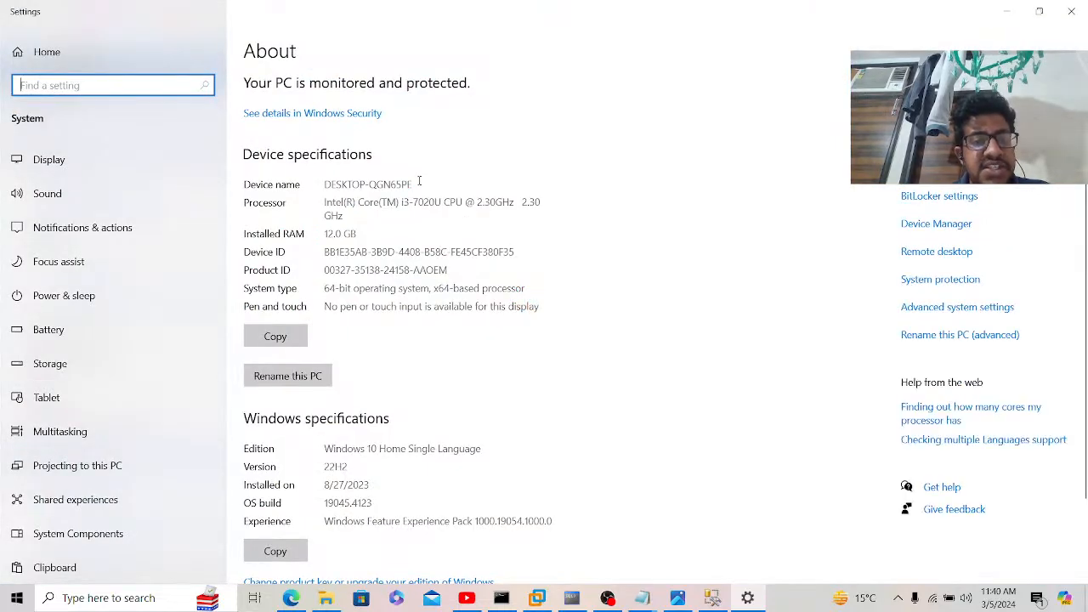
drag(419, 182, 315, 187)
key(ctrl+c)
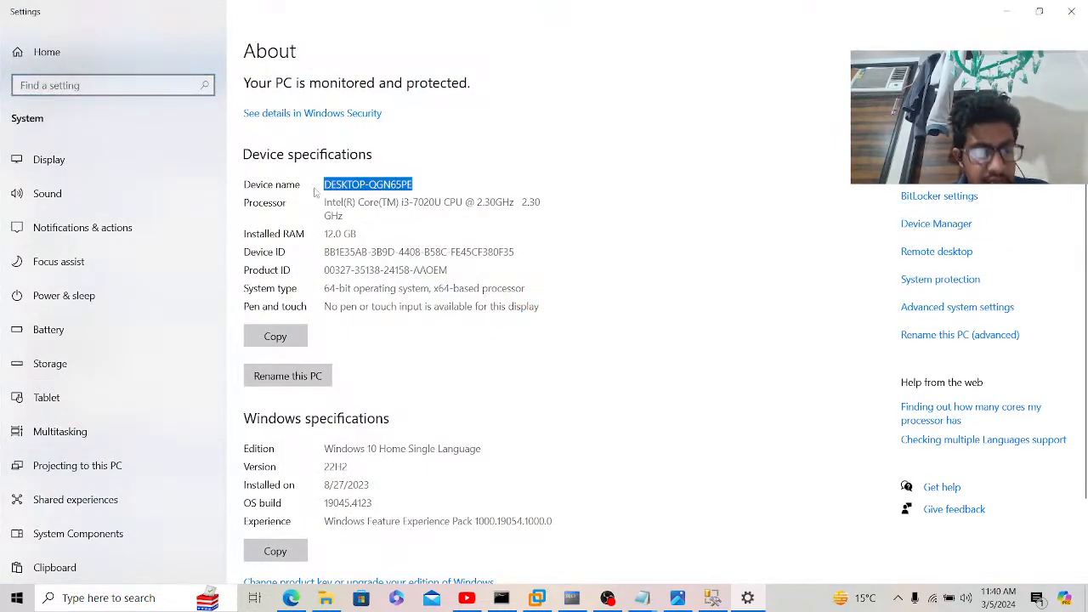
click(291, 598)
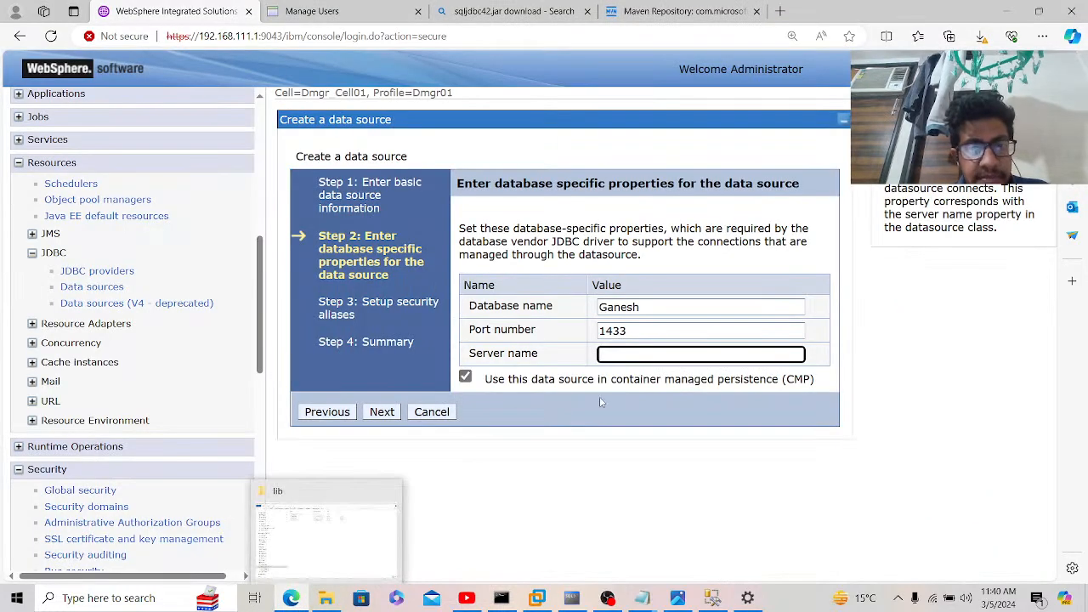
key(ctrl+v)
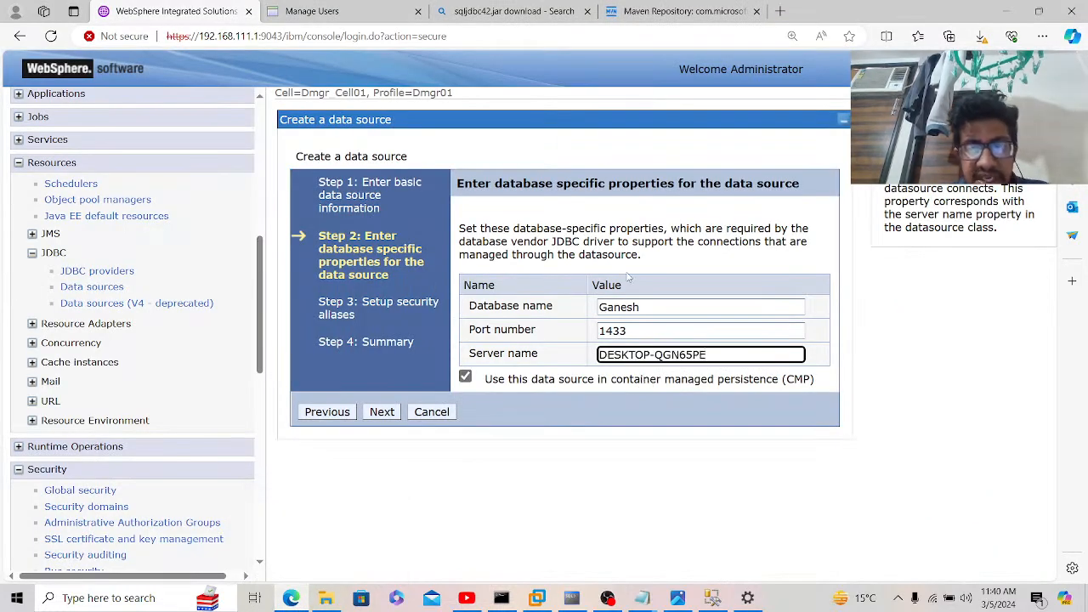
click(381, 411)
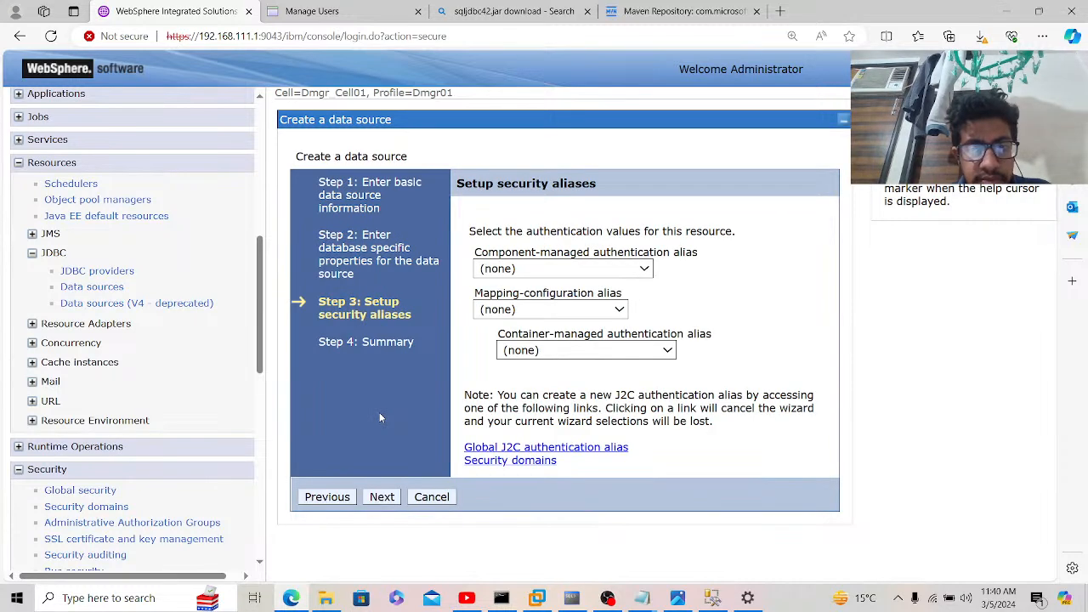
Step: Set both component-managed and container-managed authentication aliases to Dmgr_Node01/SQL_SERVER
click(552, 268)
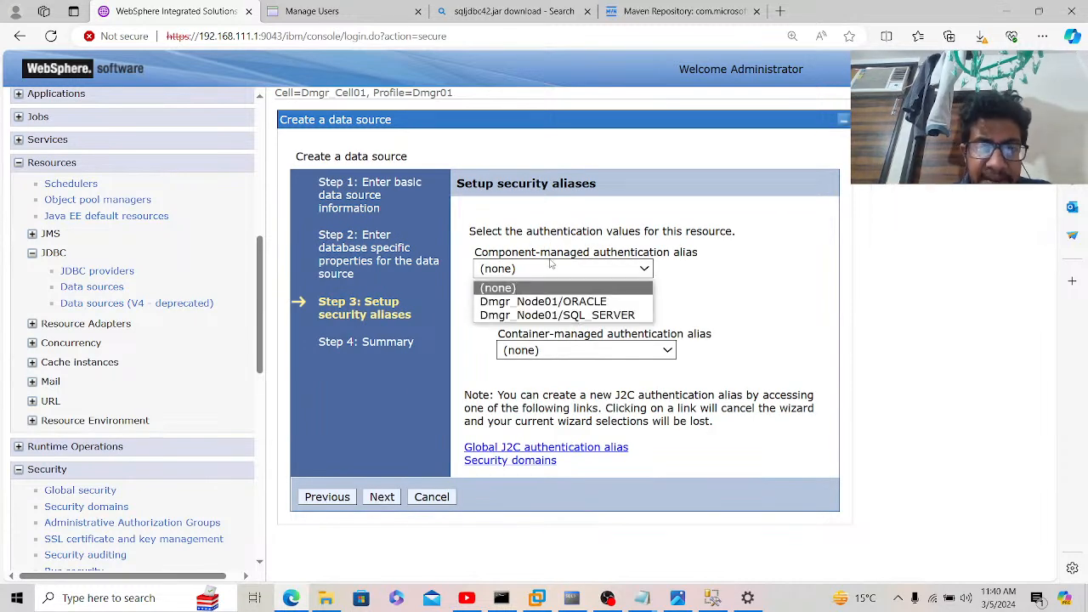
click(555, 316)
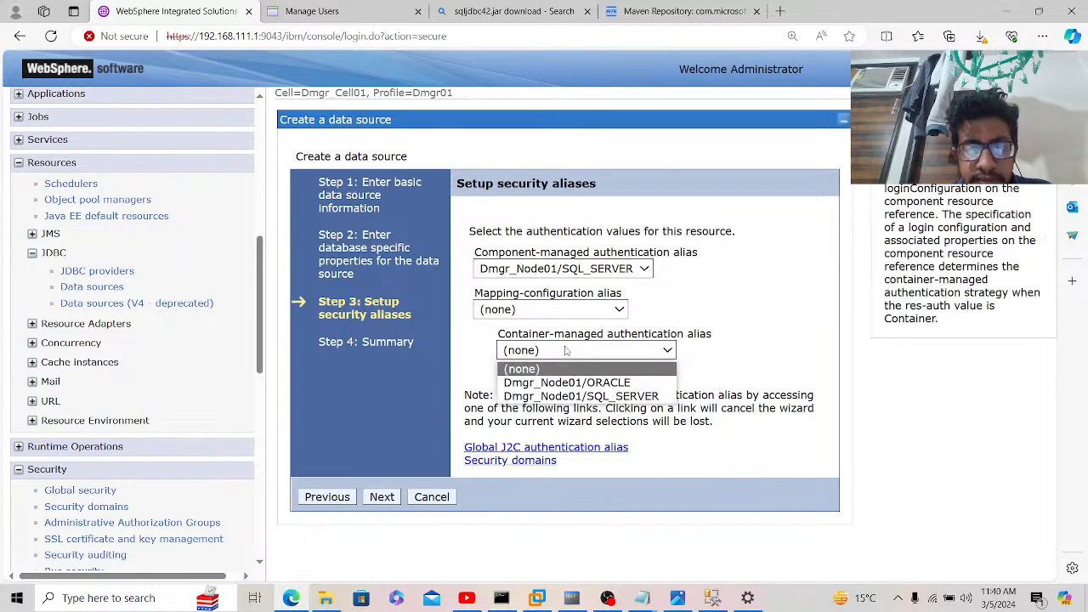
click(567, 350)
click(567, 397)
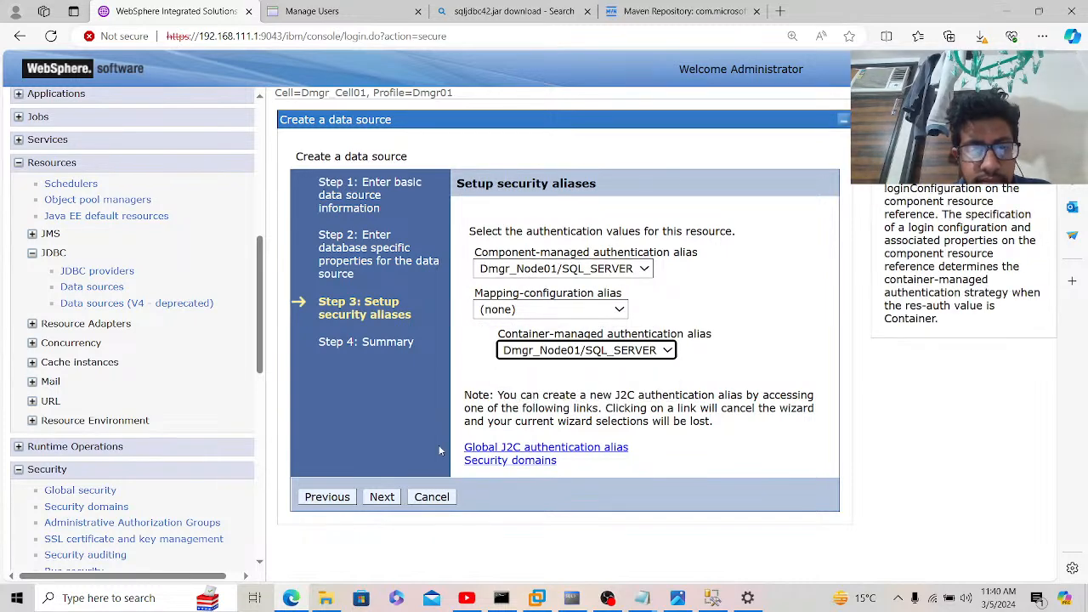
Step: Finish creating the Ganesh data source and save it to the master configuration
click(381, 497)
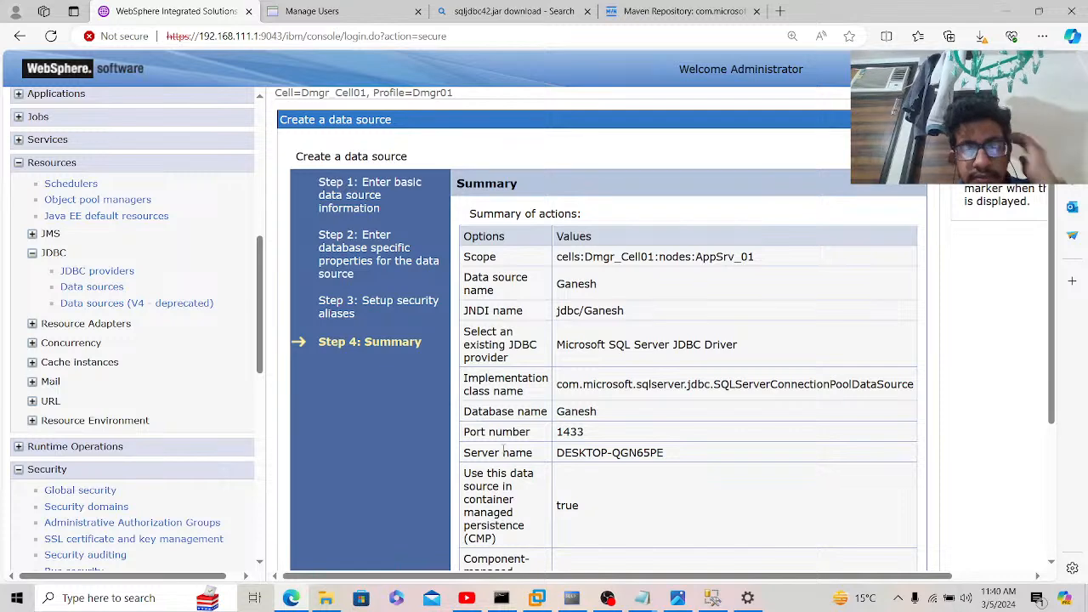
scroll(515, 447, down, 3)
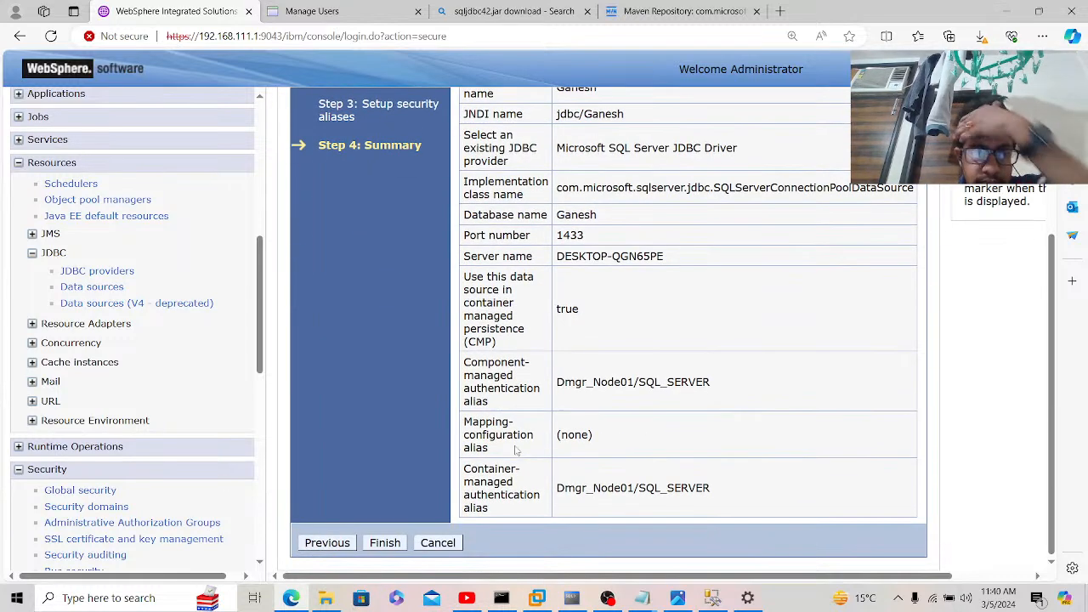
click(381, 546)
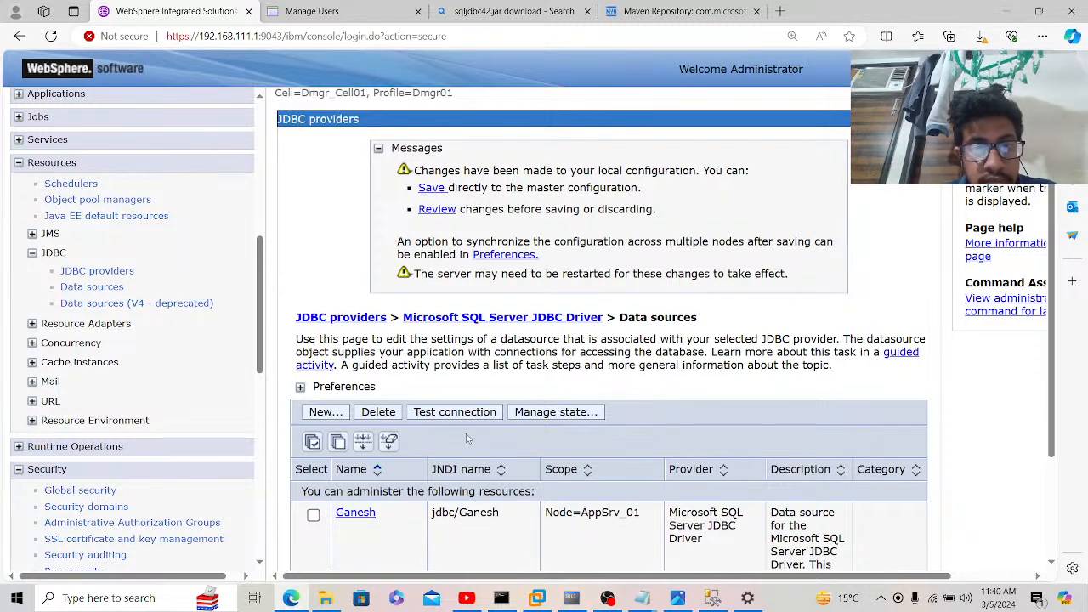
click(431, 189)
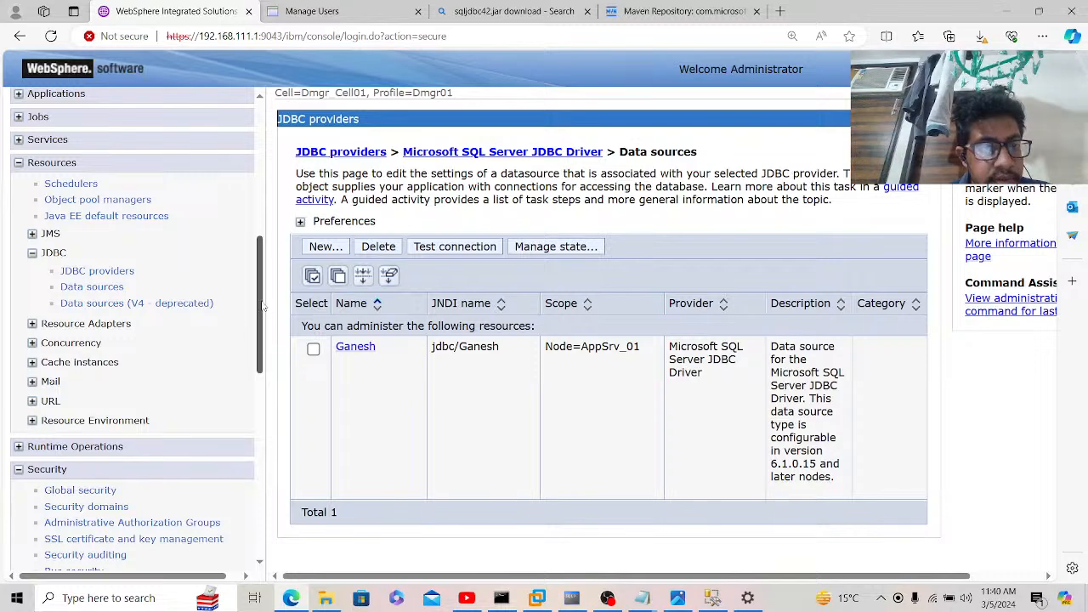
drag(264, 306, 259, 364)
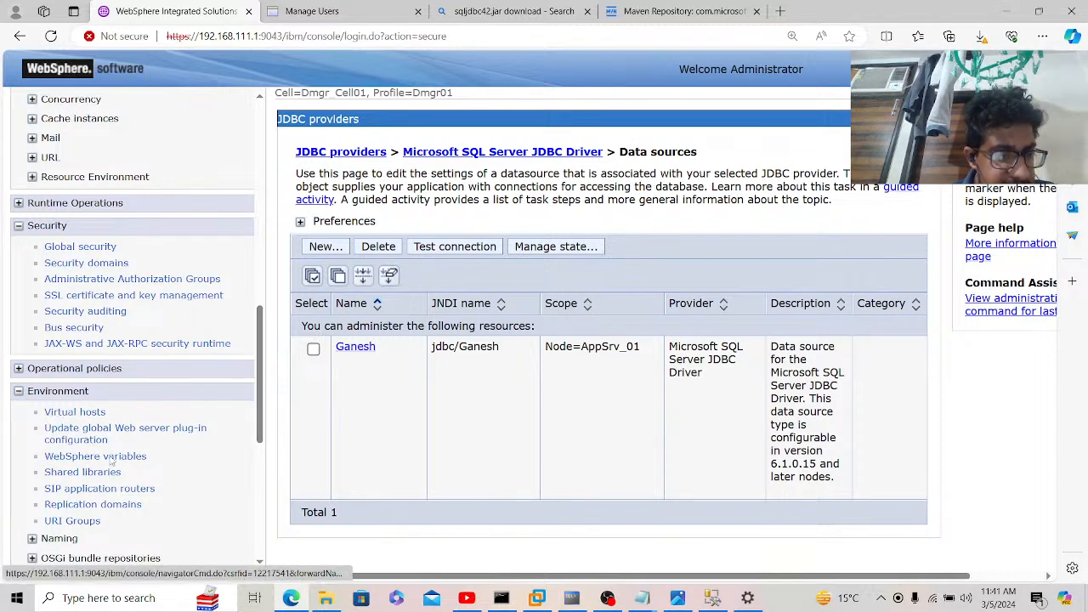
Step: List the WebSphere variables at the Node=AppSrv_01 scope
click(330, 600)
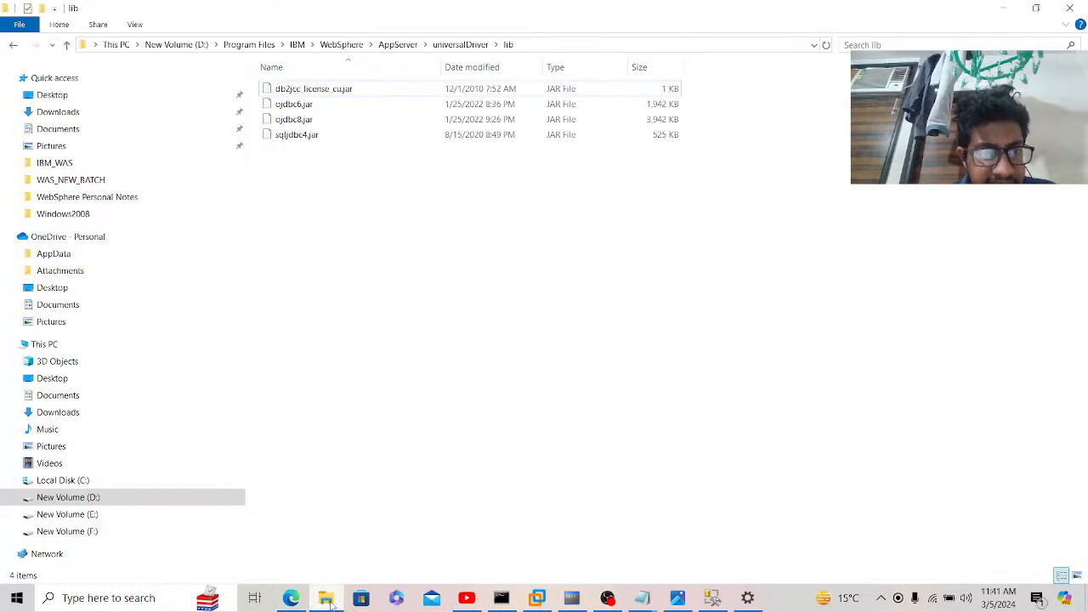
click(326, 600)
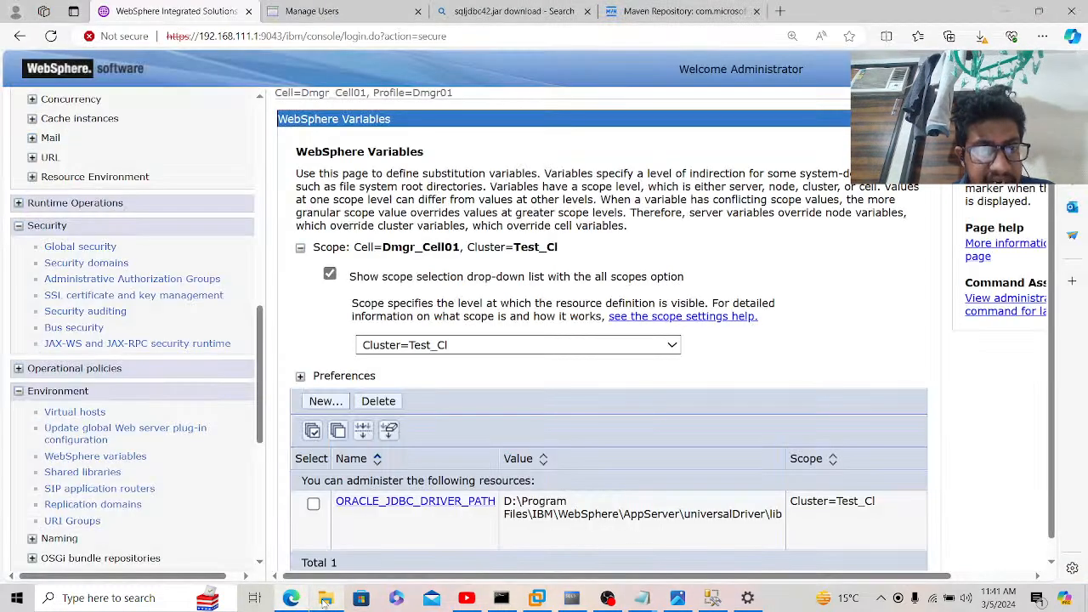
click(484, 347)
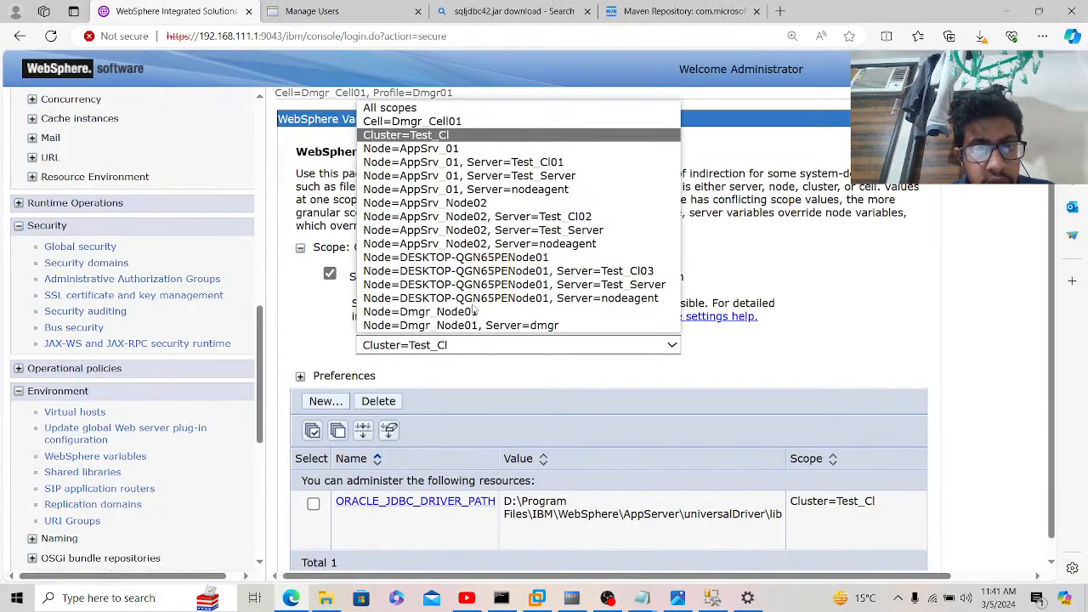
click(442, 148)
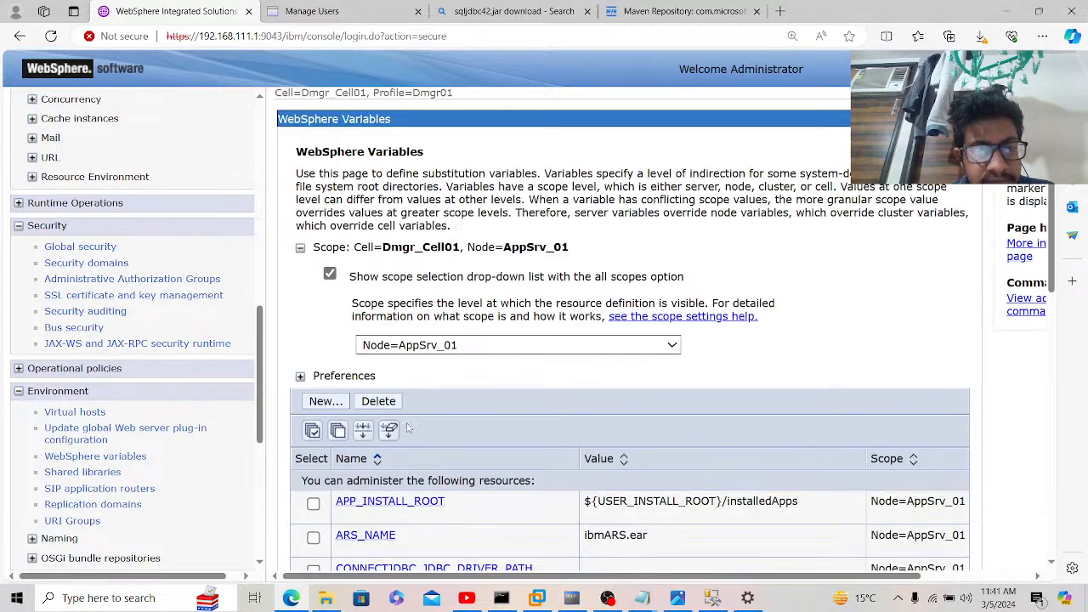
Step: Page through the variables list, then start a new variable with focus in its Name field
scroll(451, 439, down, 3)
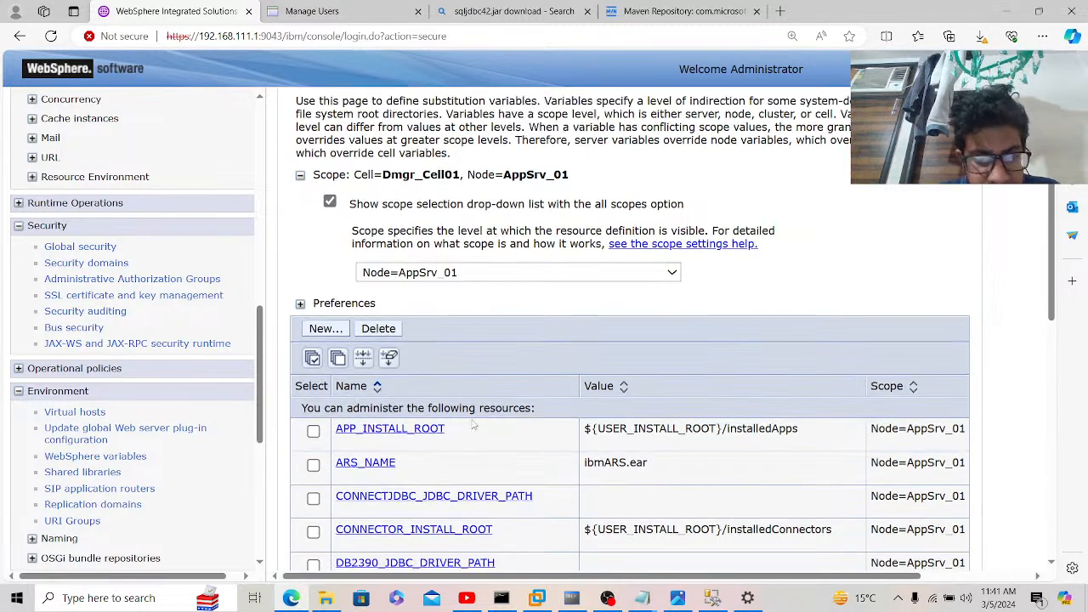
scroll(474, 425, down, 3)
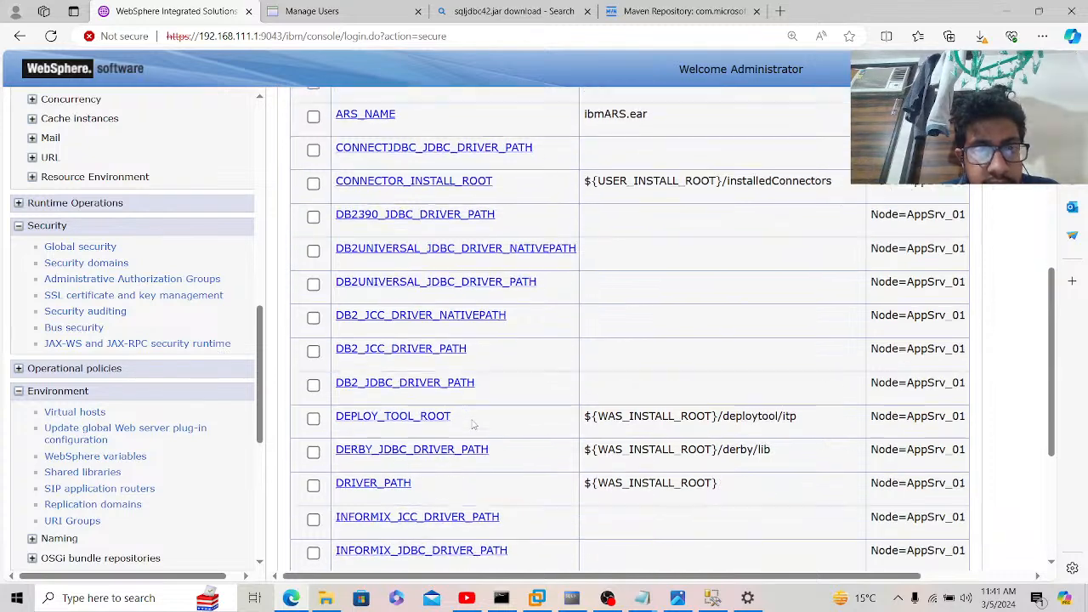
scroll(473, 425, down, 1)
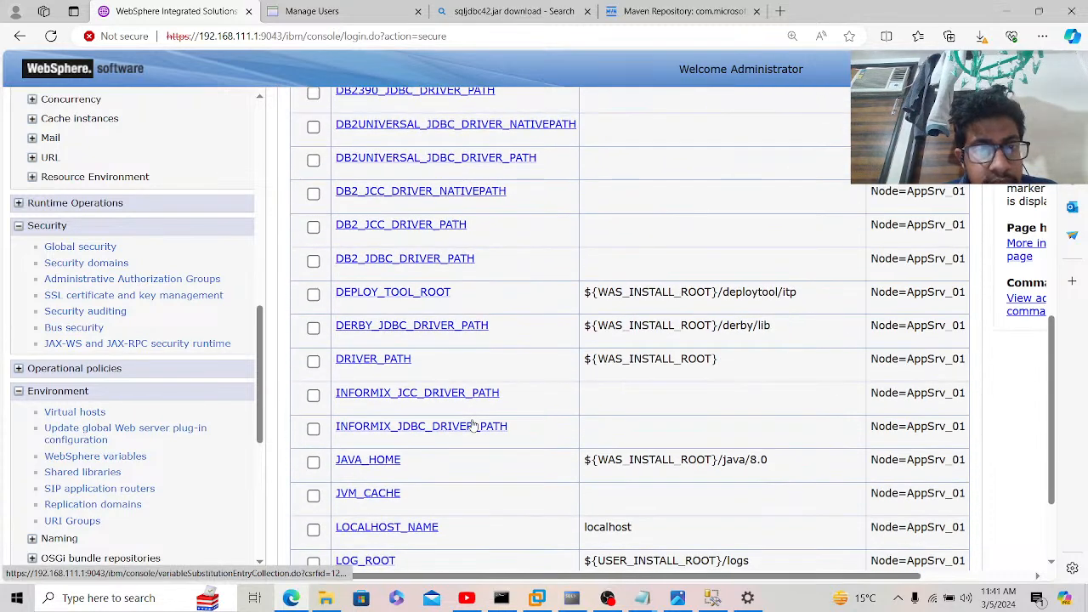
scroll(474, 425, down, 2)
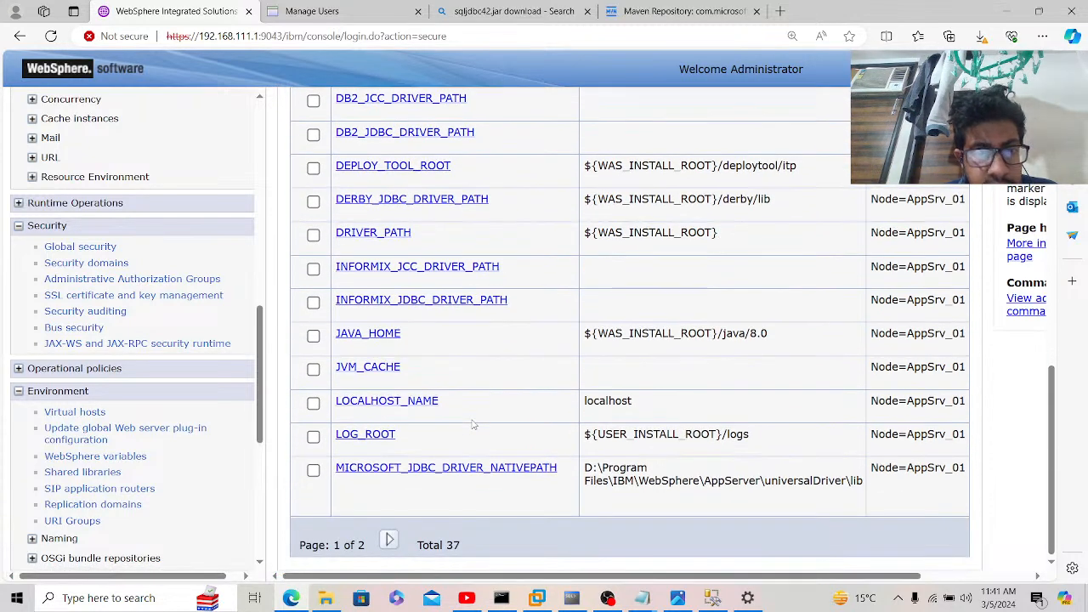
click(388, 540)
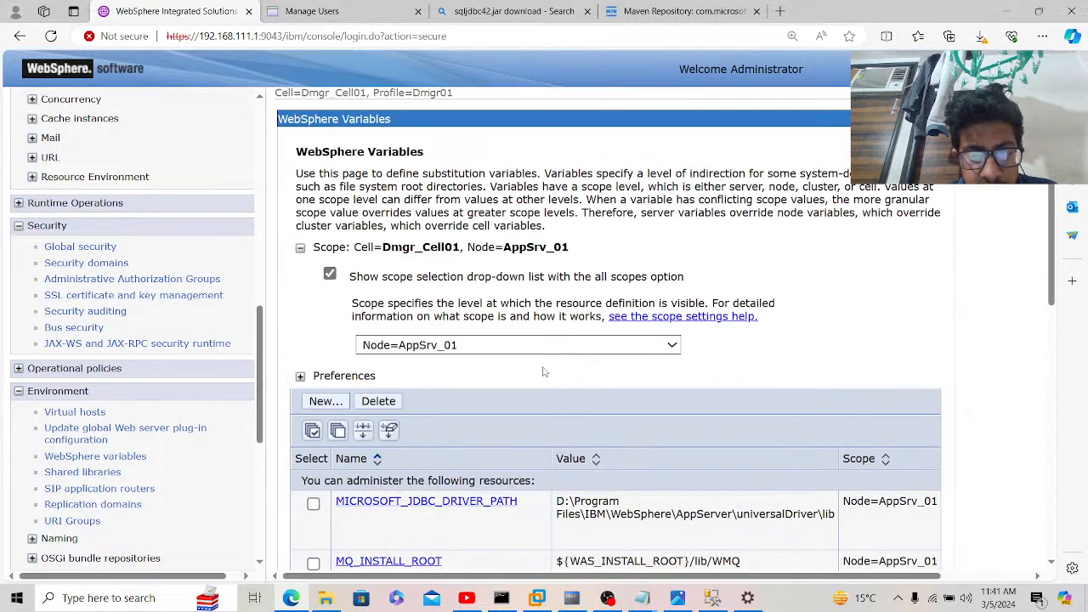
scroll(544, 371, down, 2)
scroll(544, 371, down, 1)
scroll(544, 372, down, 2)
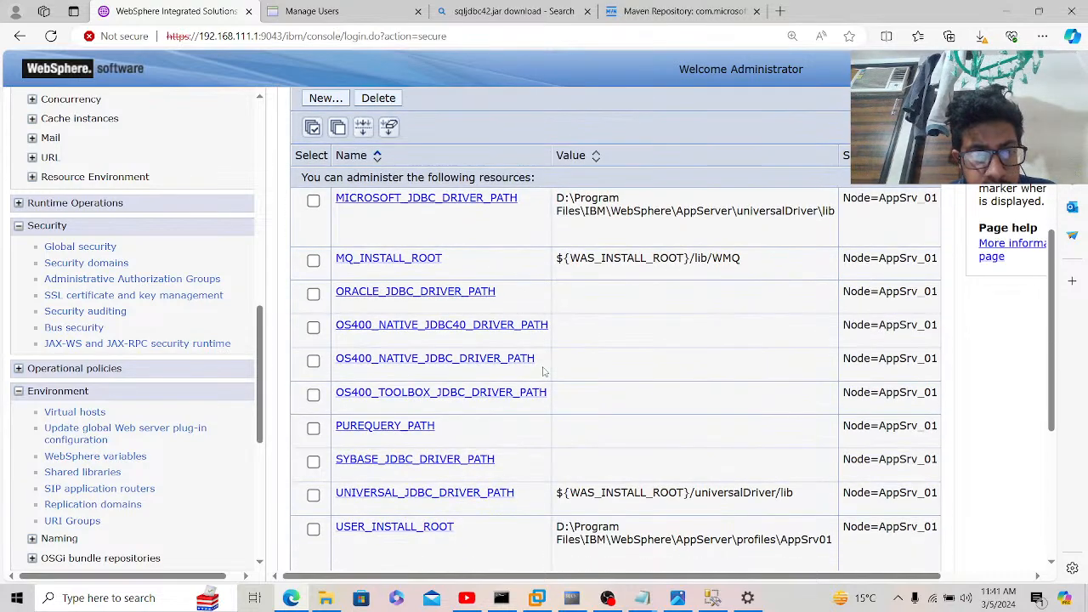
scroll(544, 371, down, 2)
scroll(544, 372, up, 2)
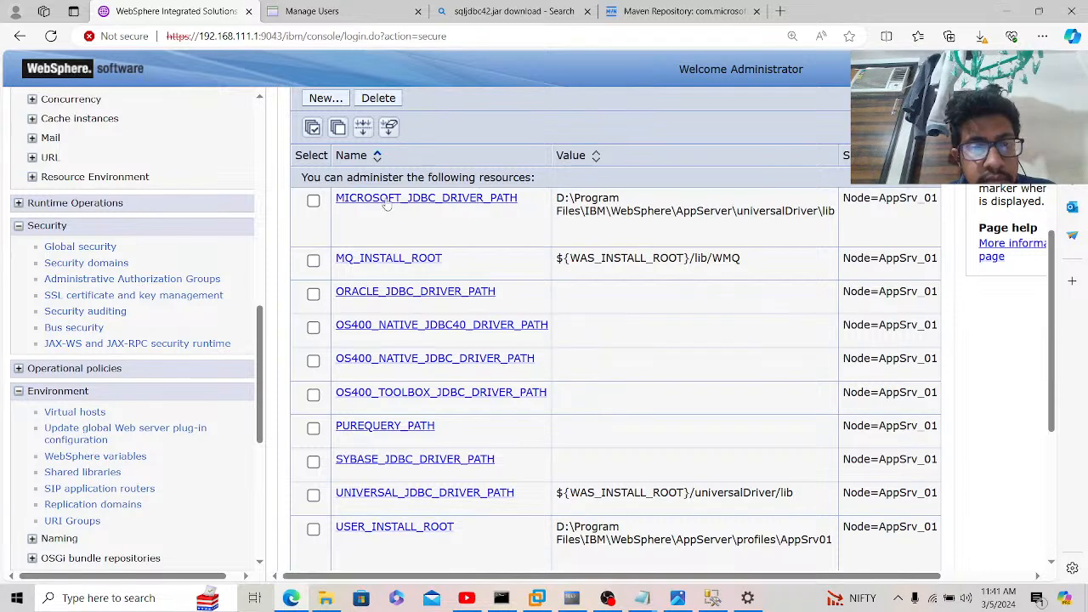
click(324, 100)
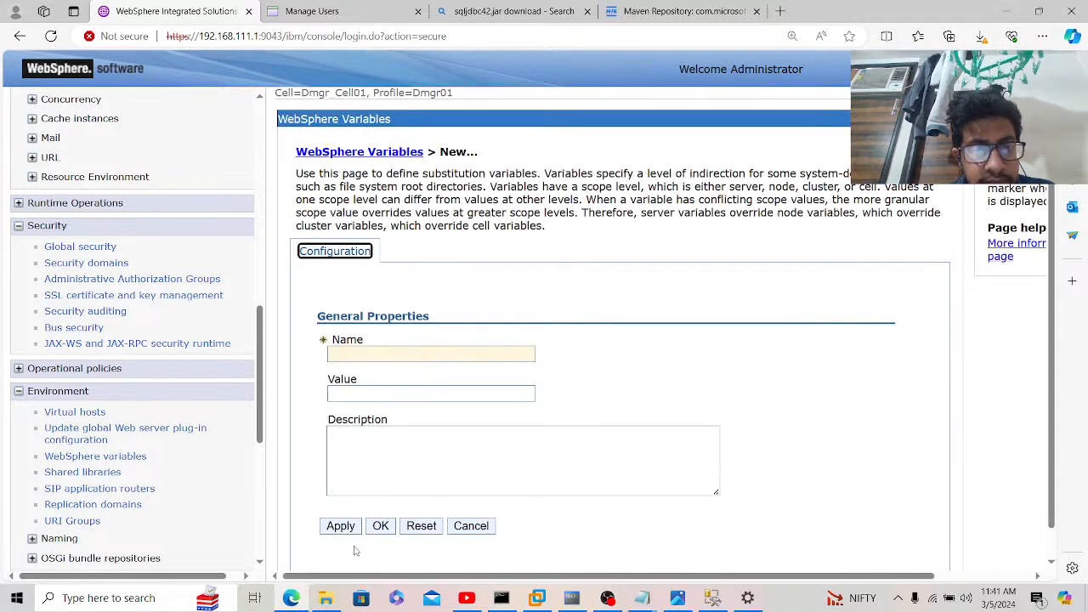
click(420, 355)
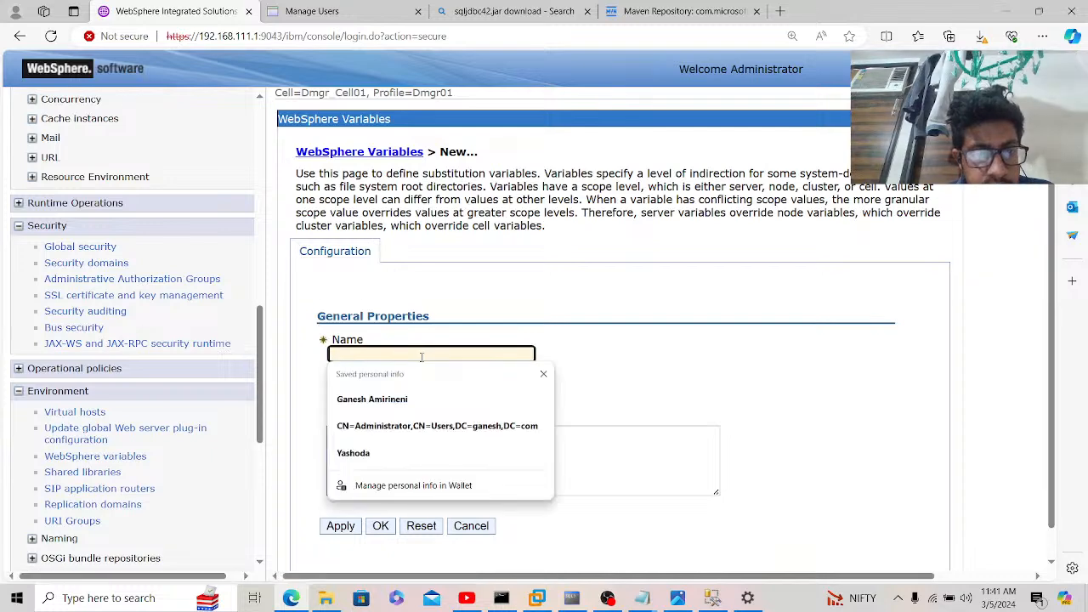
Step: Browse drive D: to Softwares > DataSource Notes, cancelling an accidental folder copy
click(679, 397)
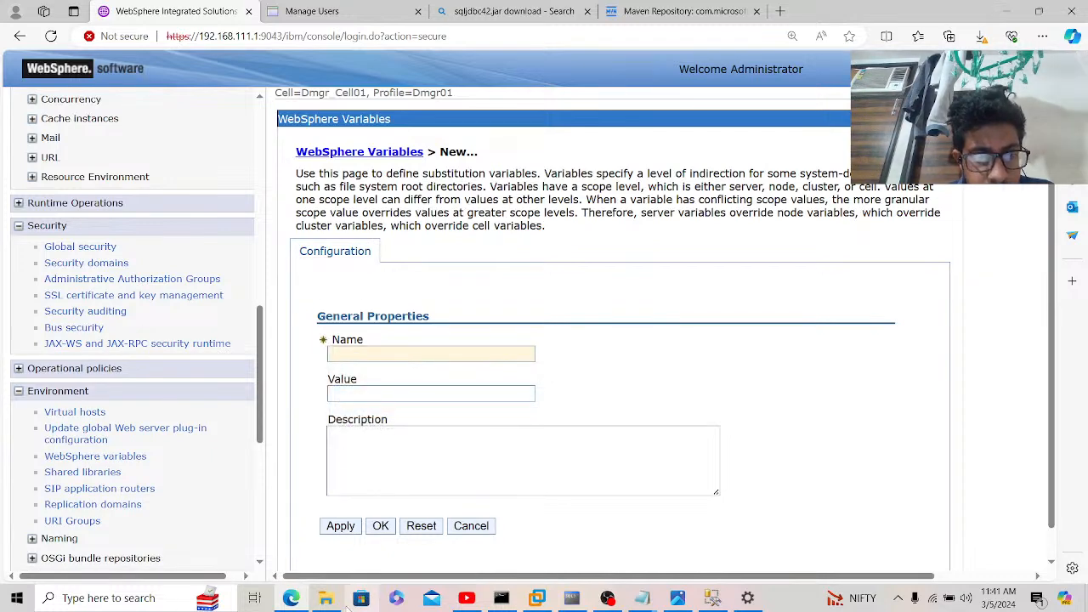
click(325, 597)
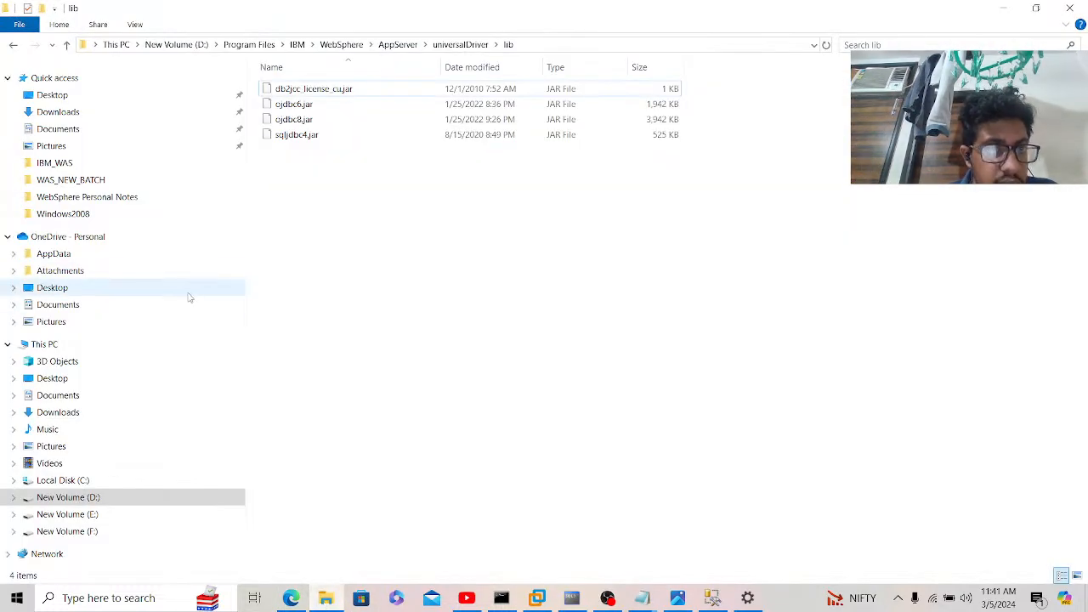
click(81, 499)
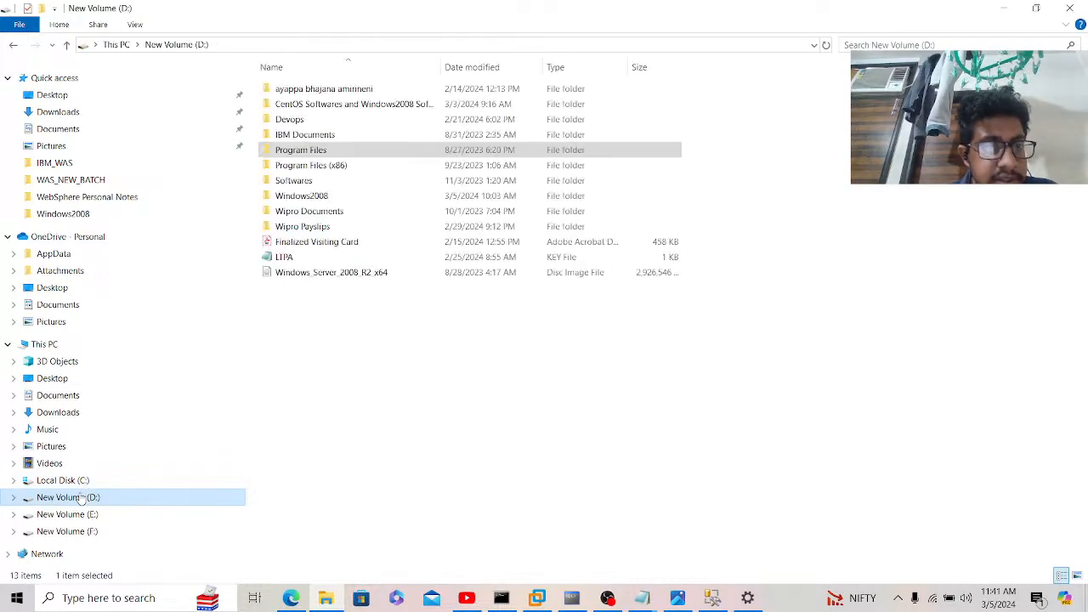
double_click(312, 182)
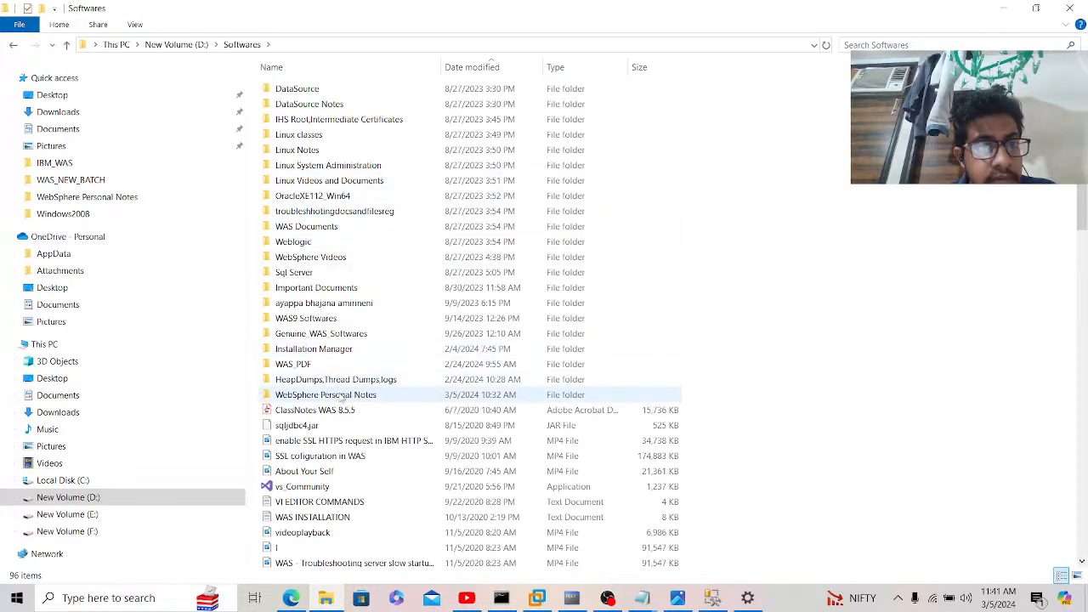
drag(343, 398, 31, 245)
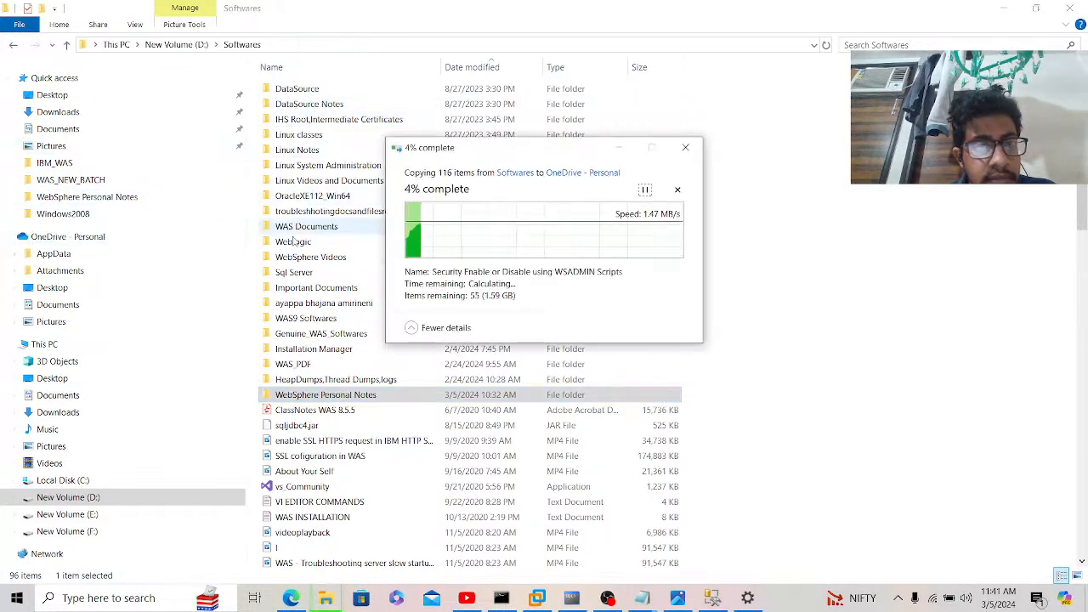
click(678, 191)
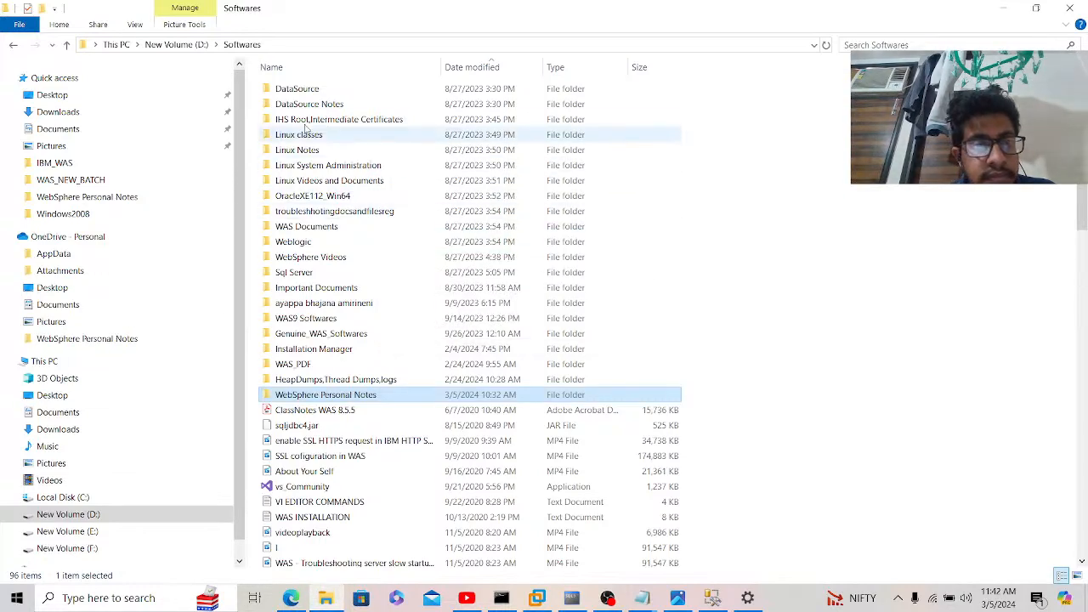
double_click(291, 107)
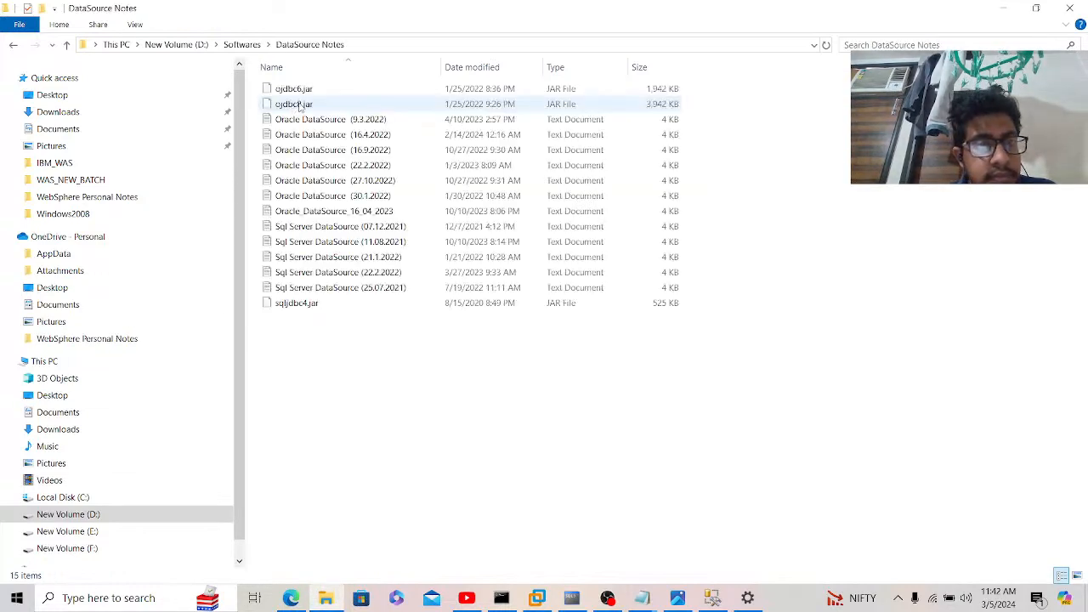
Step: Open the Sql Server DataSource (11.08.2021) notes and copy MSSQLSERVER_JDBC_DRIVER_PATH
double_click(308, 243)
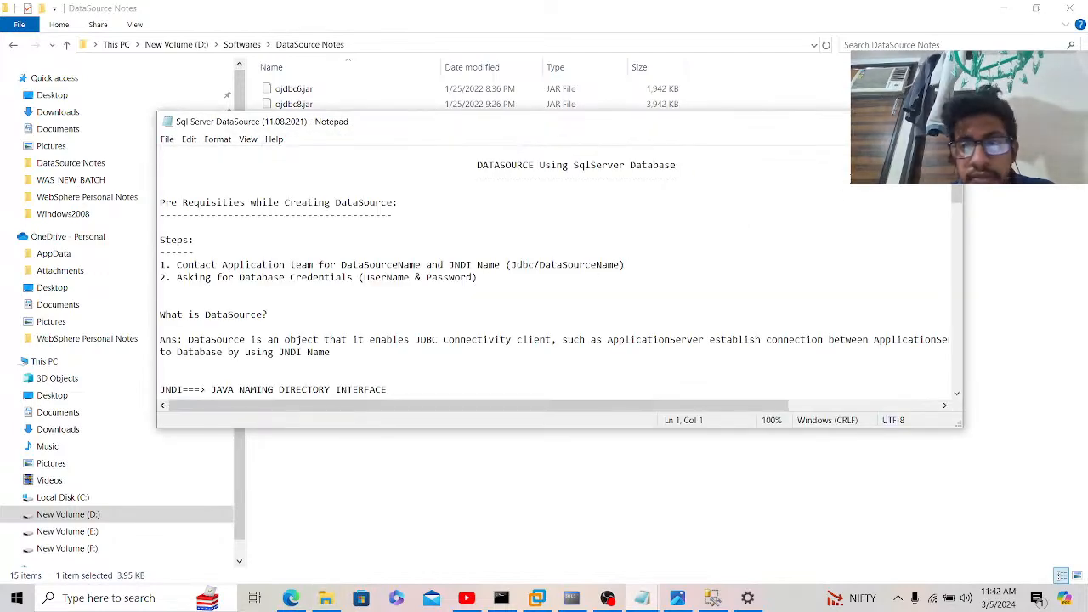
click(911, 122)
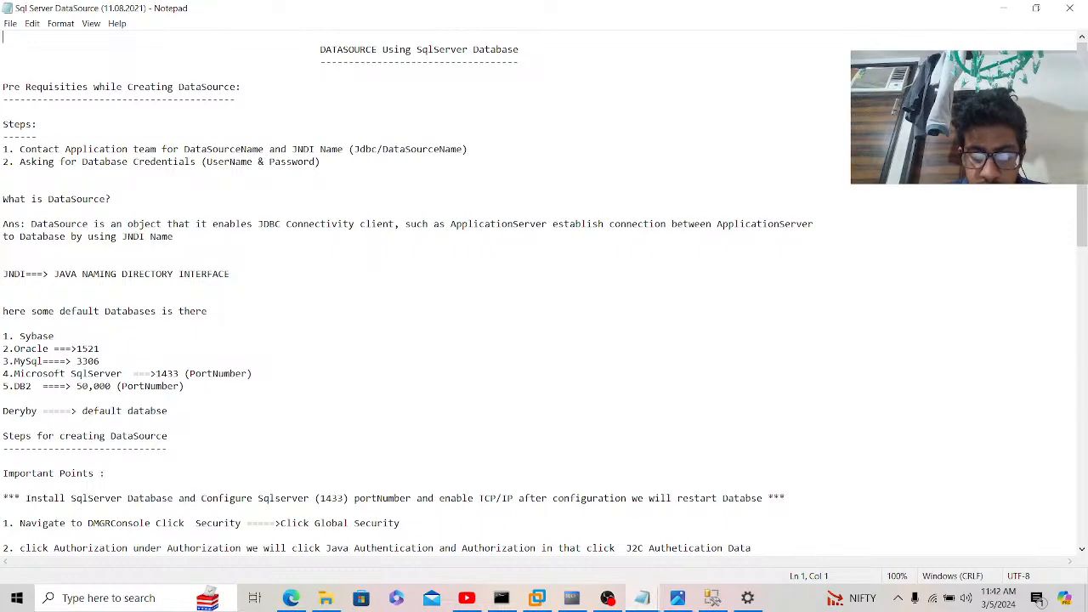
key(ctrl+plus)
key(ctrl+plus)
key(ctrl+plus)
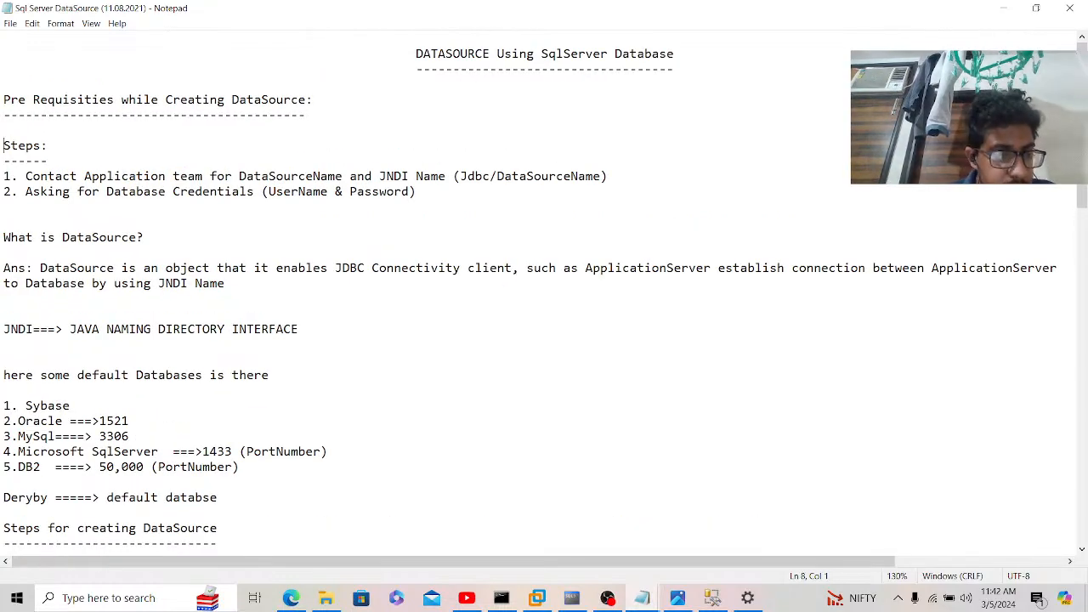
key(Down)
key(Down)
key(Down)
key(Down)
key(Down)
key(Down)
key(Down)
key(Down)
key(Down)
key(Down)
key(Down)
key(Down)
key(Down)
key(Down)
key(Down)
key(Down)
key(Down)
key(Down)
key(Down)
key(Down)
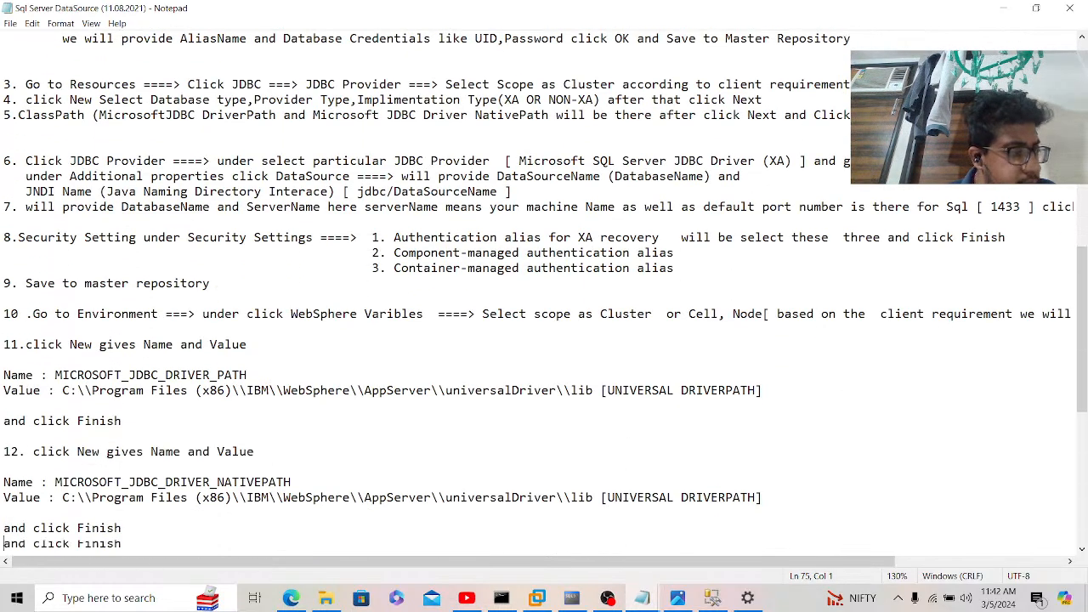
key(Down)
key(Down)
key(Down)
key(Down)
key(Down)
key(Down)
key(Down)
key(Down)
key(Down)
key(Down)
key(Down)
key(Down)
key(Down)
key(Down)
key(Down)
key(Down)
key(Down)
key(Down)
key(Down)
key(Down)
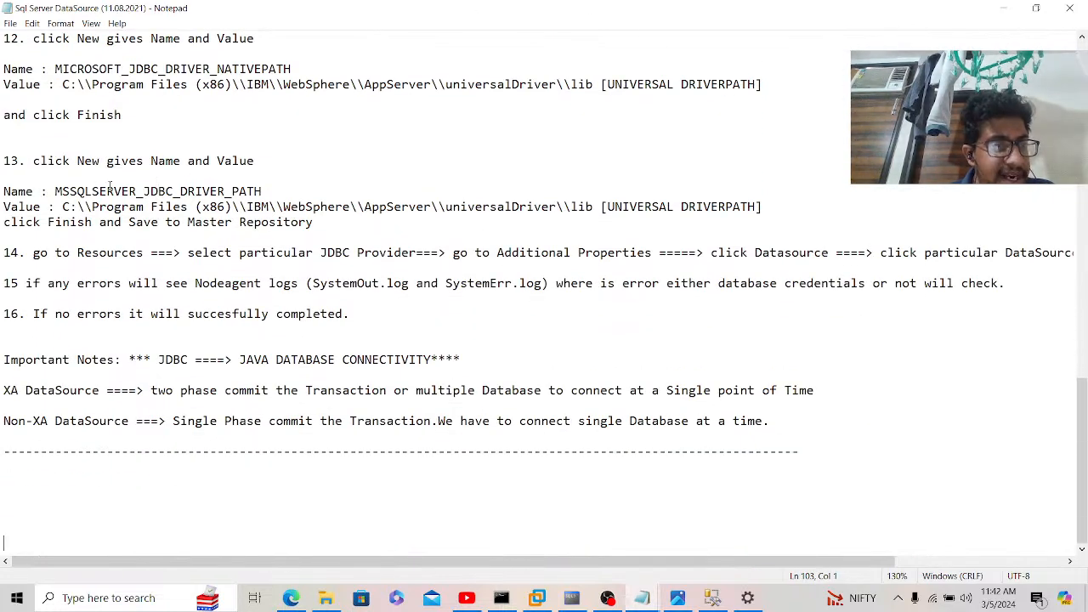
drag(57, 192, 263, 192)
key(ctrl+c)
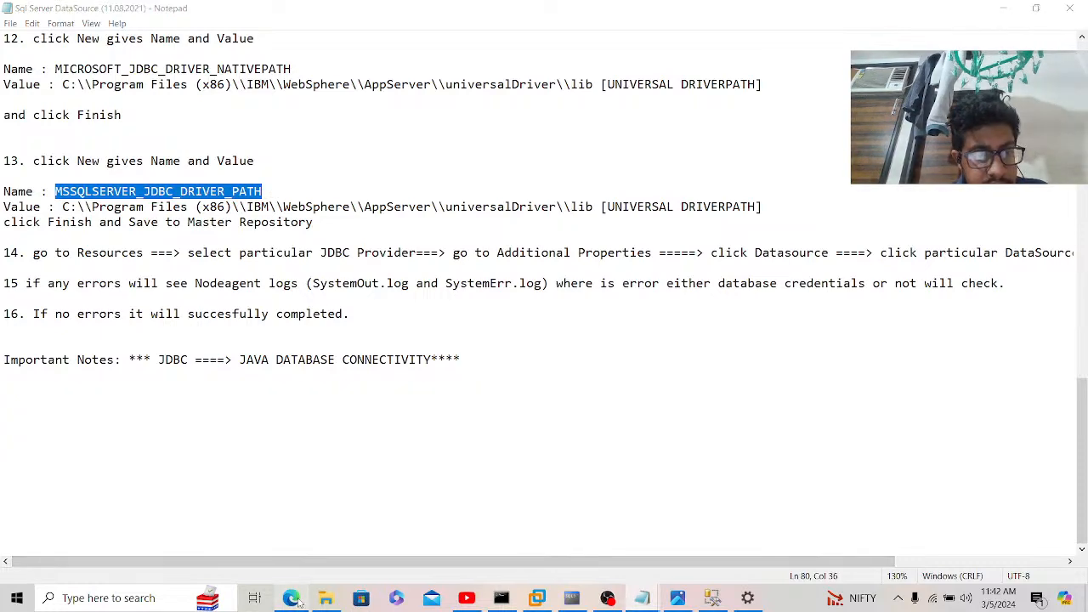
key(alt+Tab)
Step: Paste MSSQLSERVER_JDBC_DRIVER_PATH into the new variable's Name field
click(392, 356)
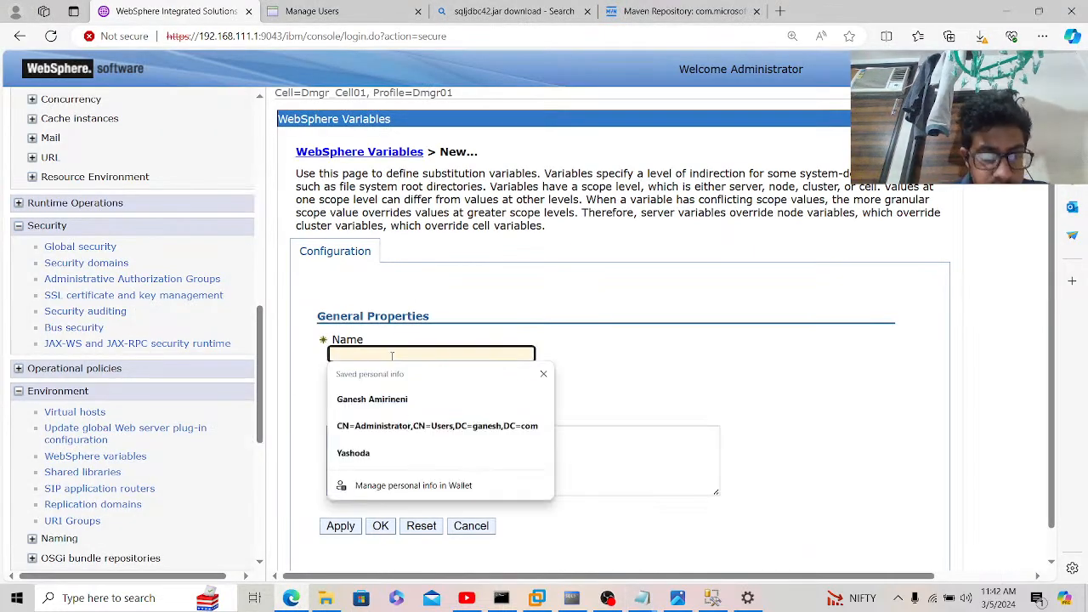
key(ctrl+v)
click(394, 388)
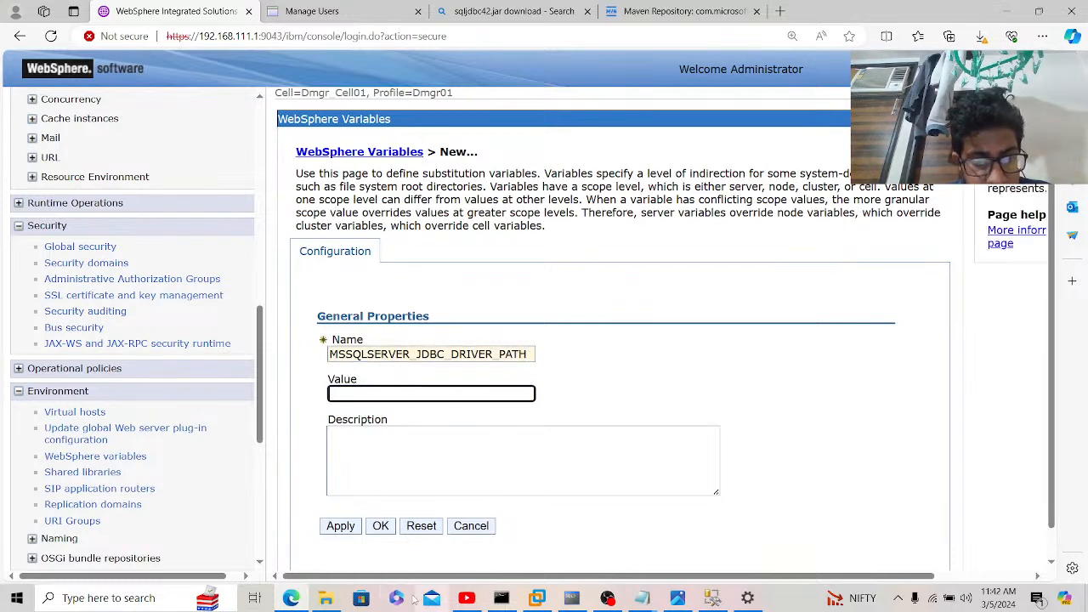
click(325, 598)
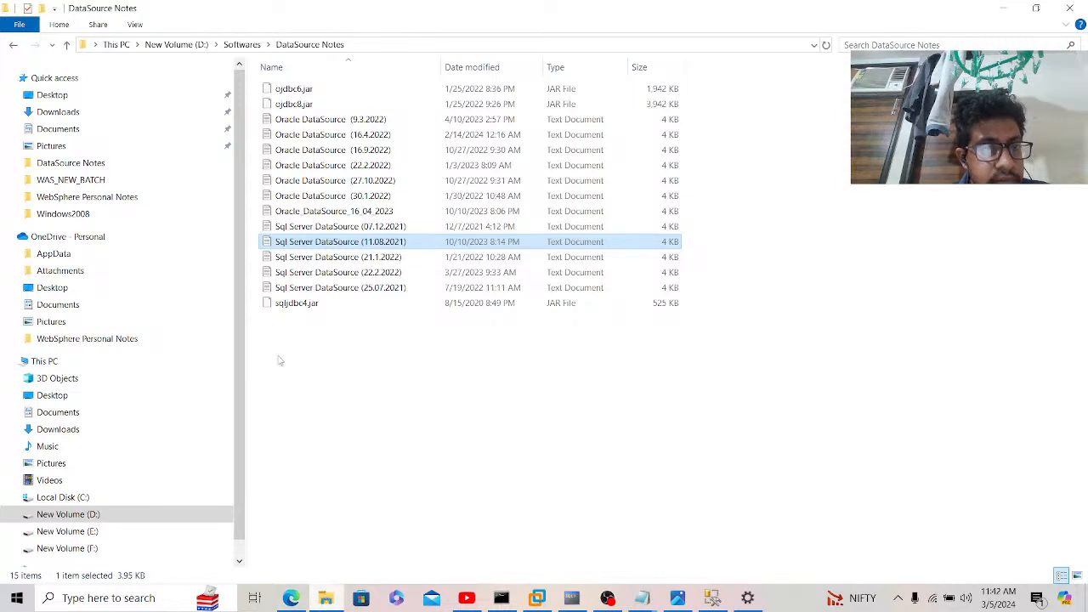
Step: Navigate File Explorer to D:\Program Files\IBM\WebSphere\AppServer
click(178, 44)
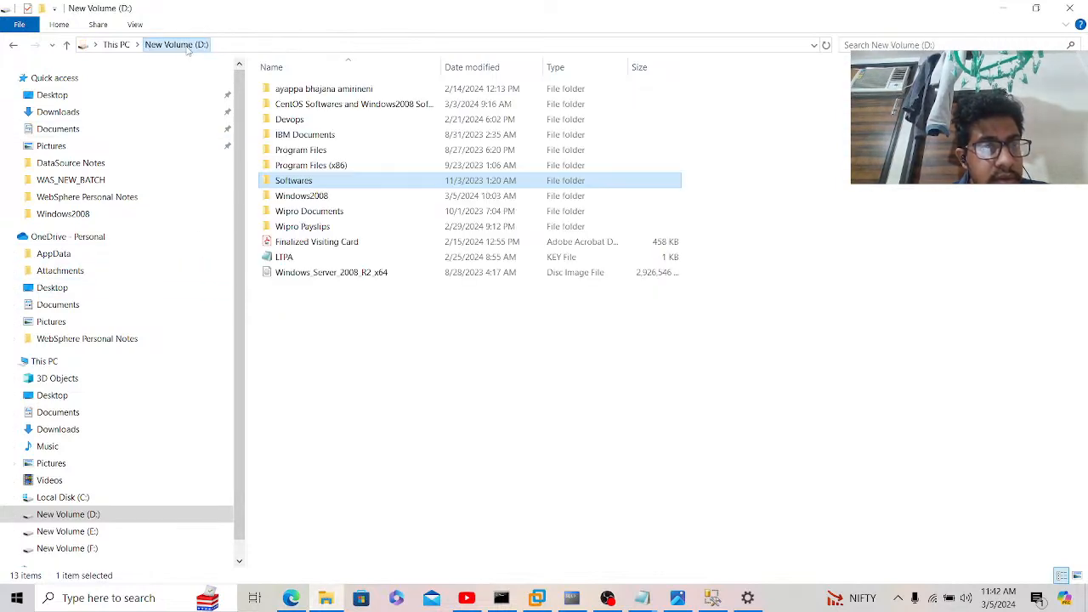
double_click(315, 164)
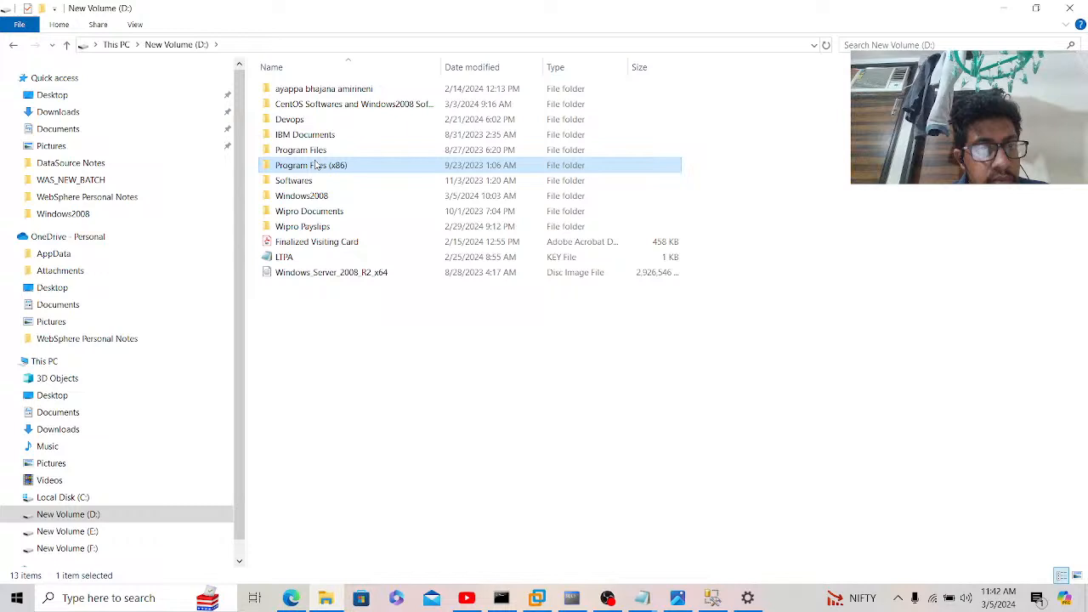
click(193, 45)
double_click(308, 153)
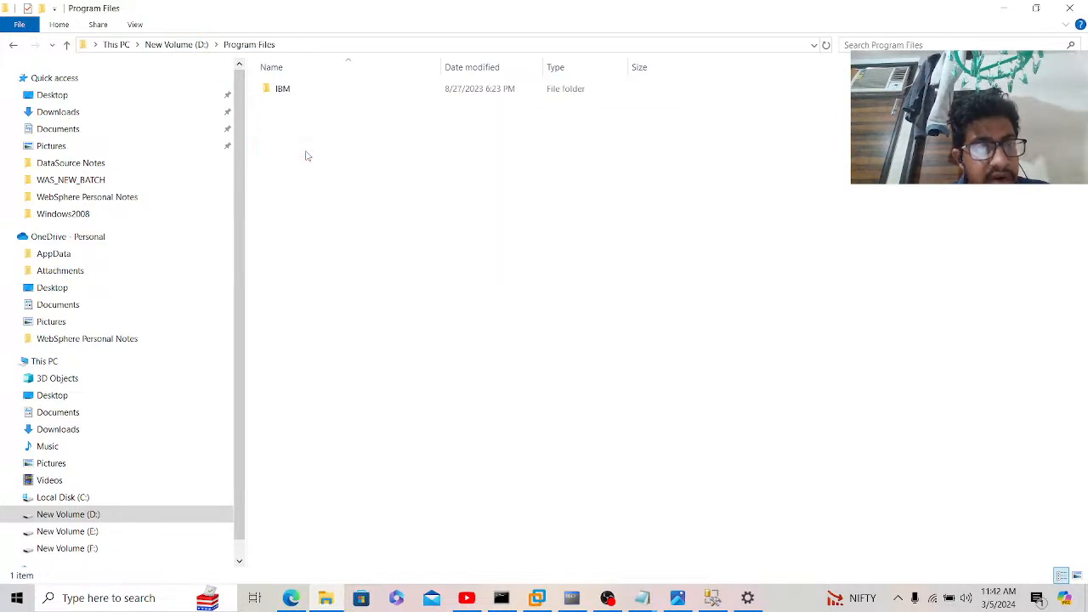
double_click(289, 97)
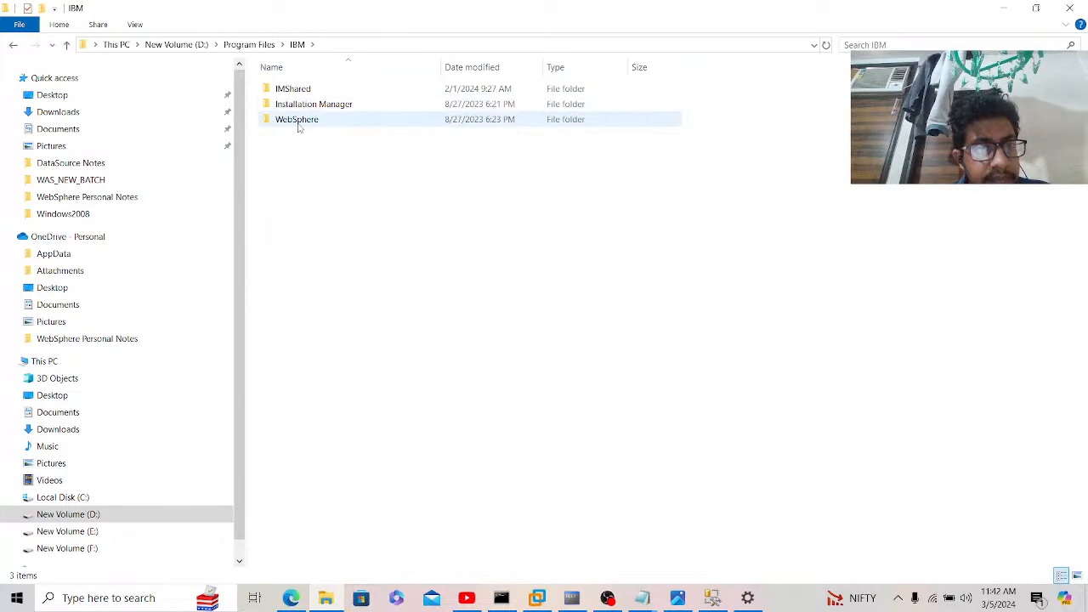
double_click(298, 121)
click(296, 91)
double_click(297, 92)
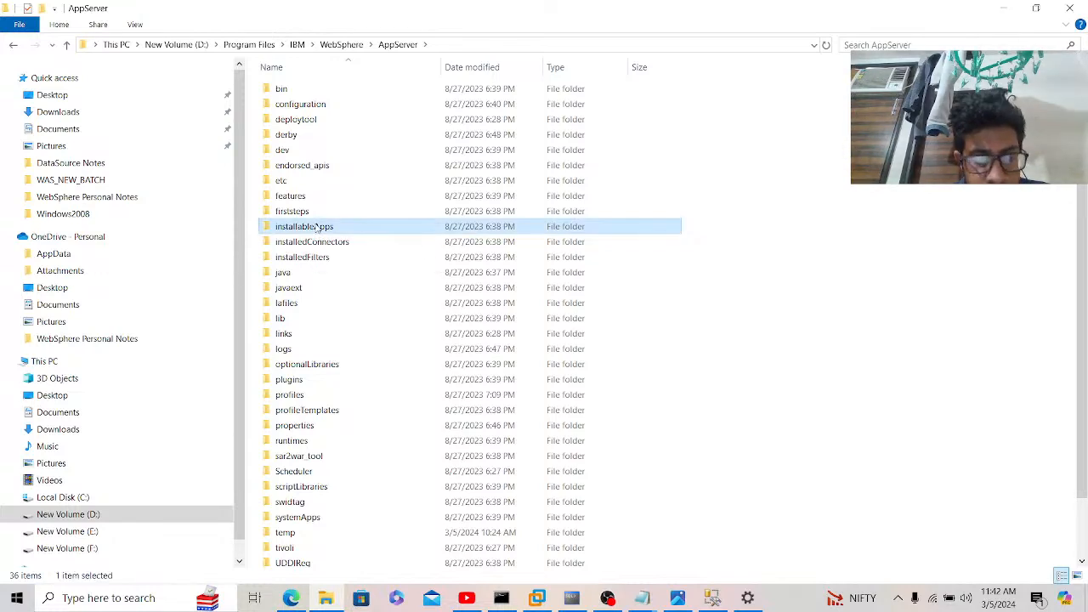
Step: Open universalDriver\lib and paste its folder path into the variable's Value
key(l)
key(i)
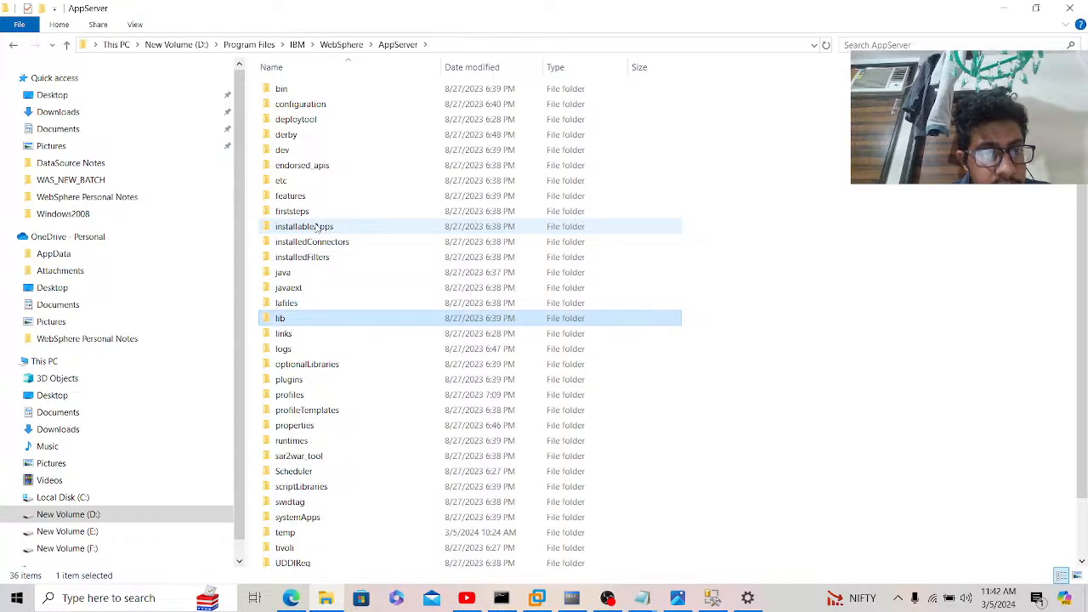
key(Return)
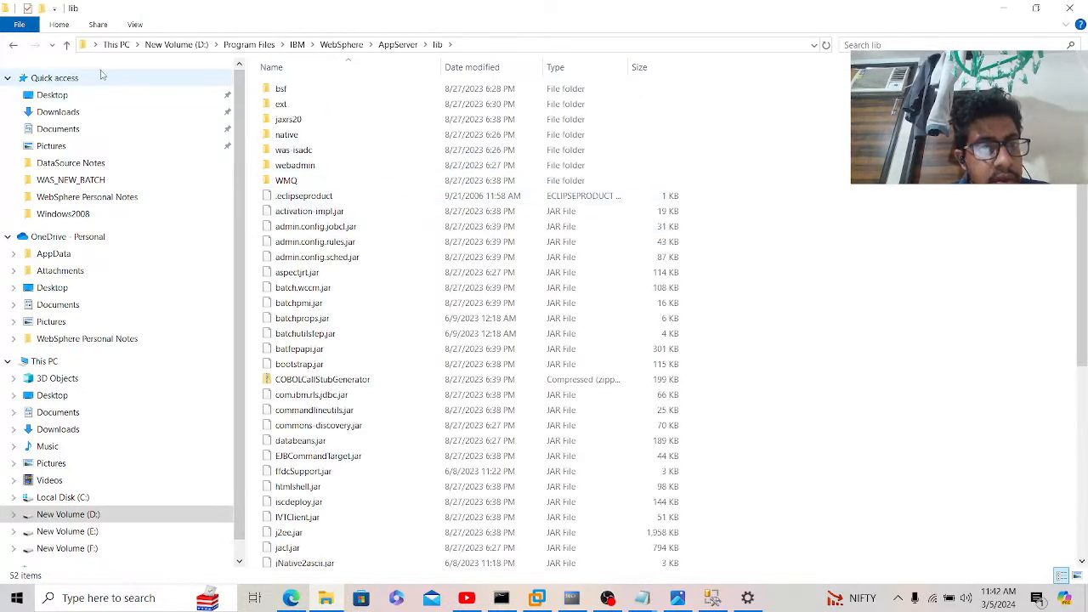
click(12, 44)
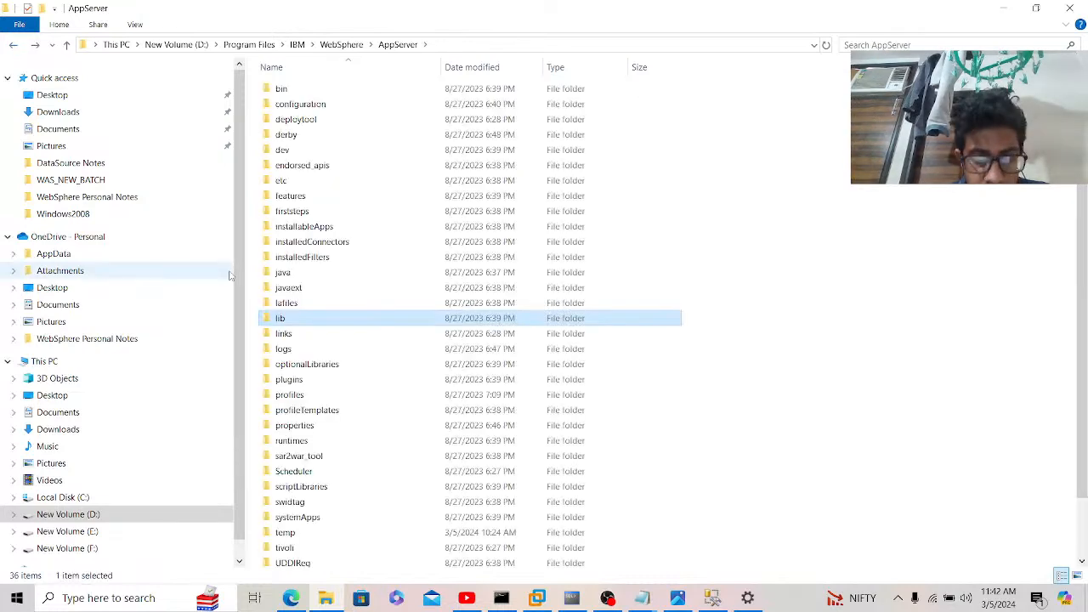
key(u)
key(Down)
key(Down)
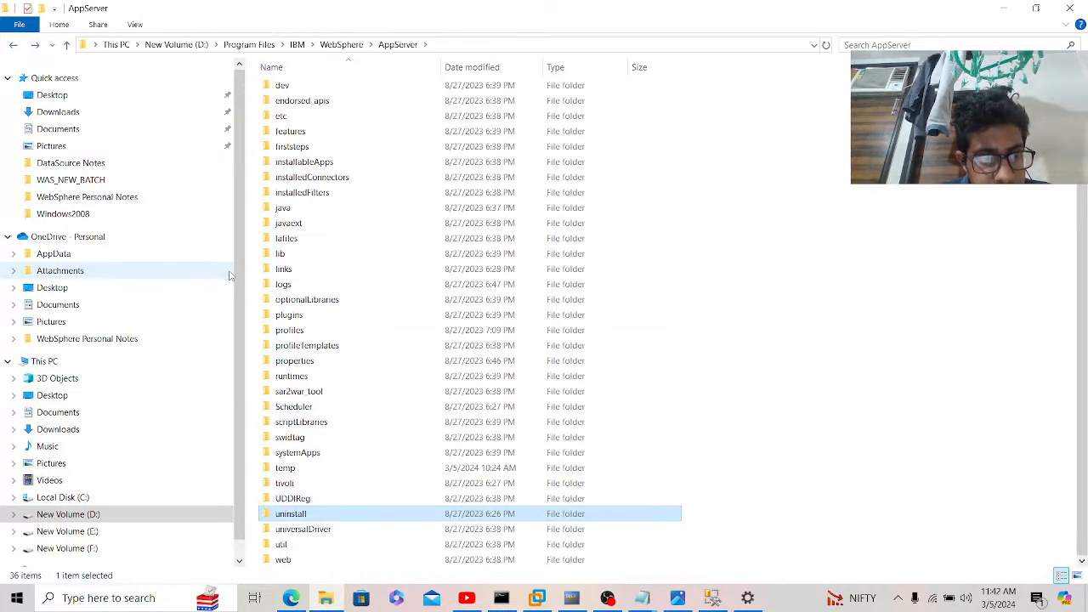
key(Return)
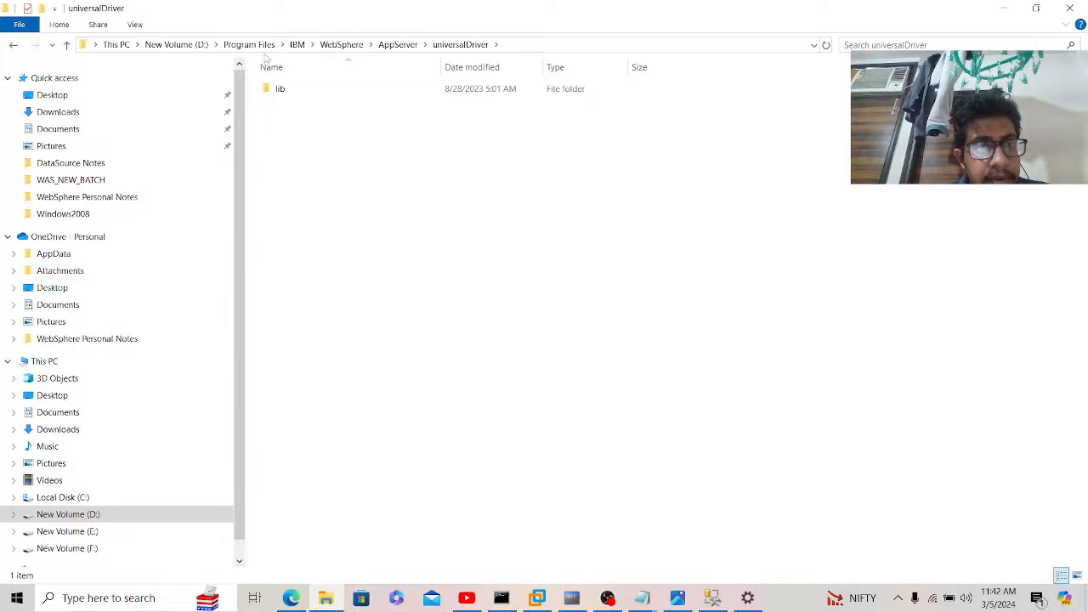
double_click(284, 90)
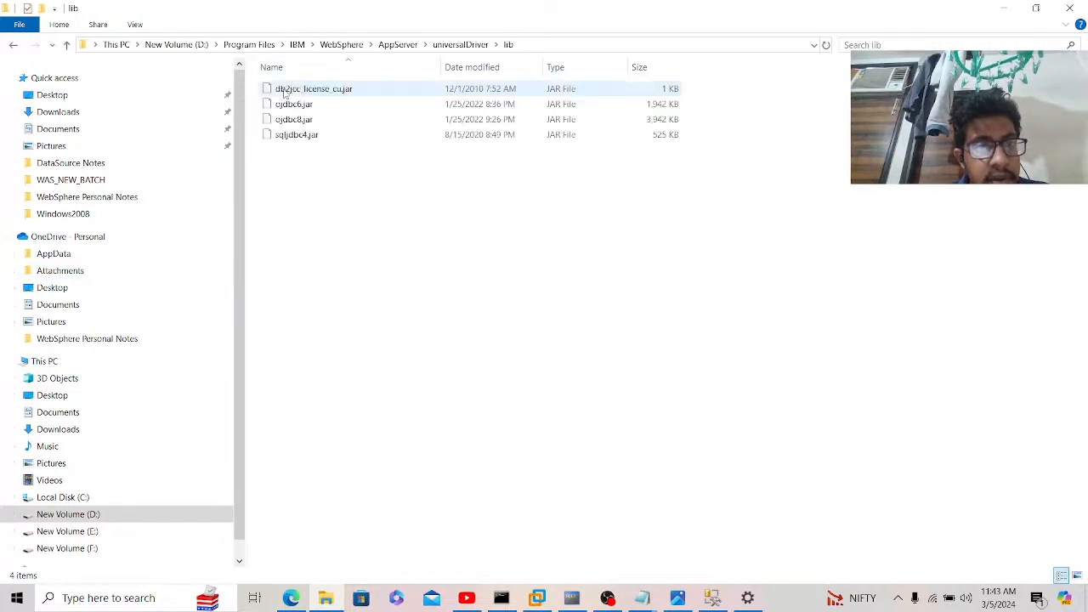
click(524, 49)
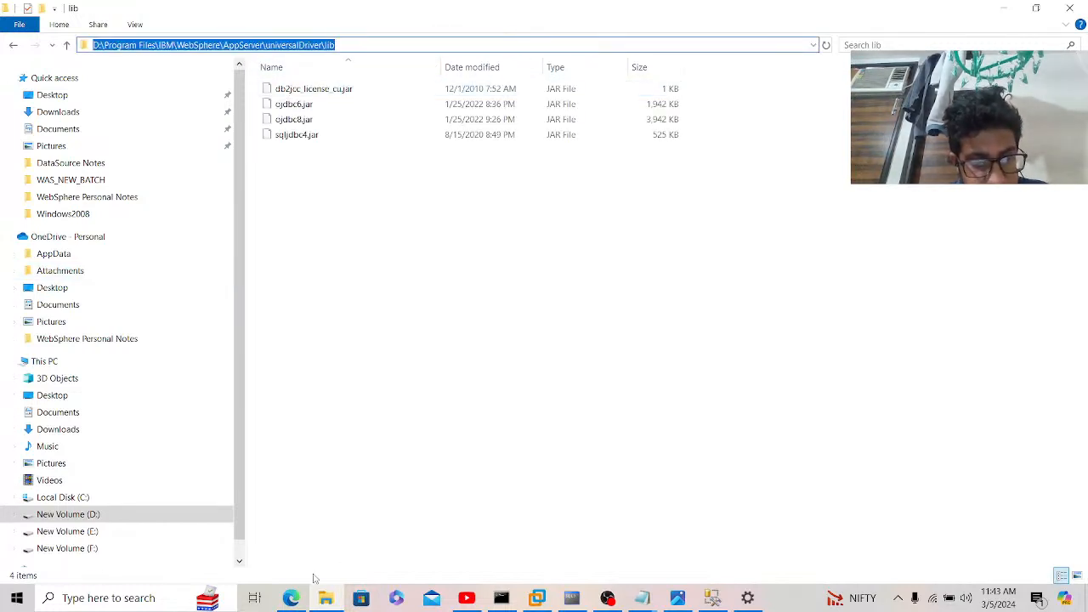
click(291, 597)
key(ctrl+v)
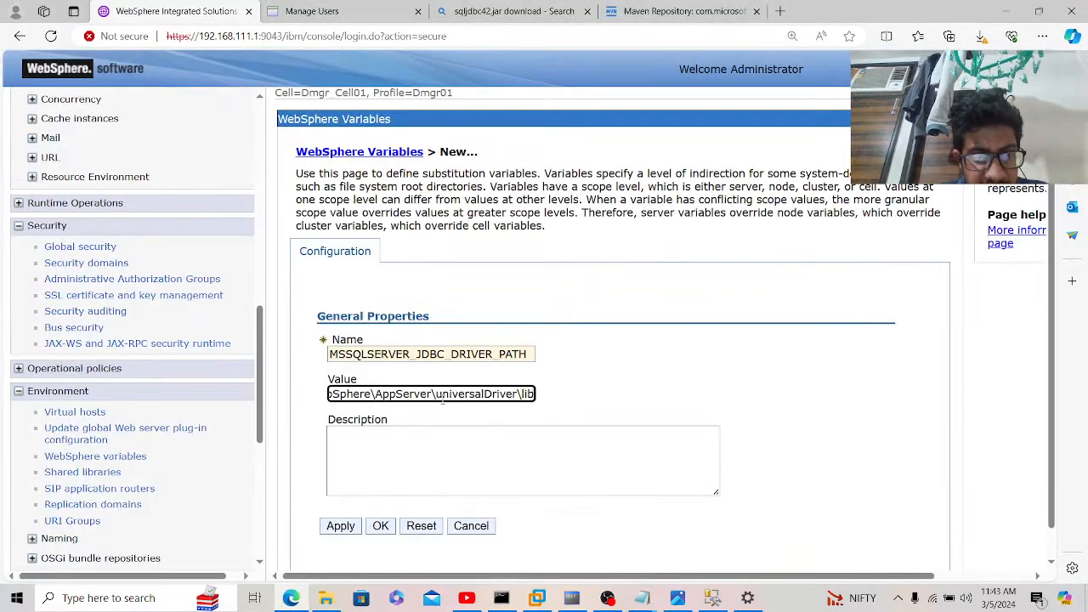
Step: Apply MSSQLSERVER_JDBC_DRIVER_PATH, save to master configuration, and scroll navigation to System administration
click(340, 527)
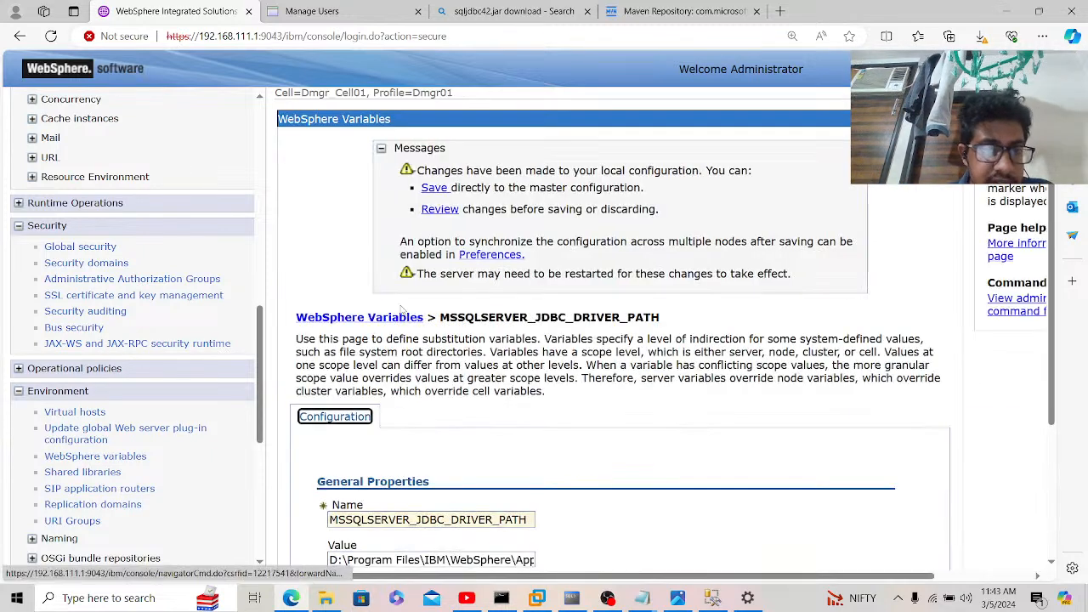
click(428, 192)
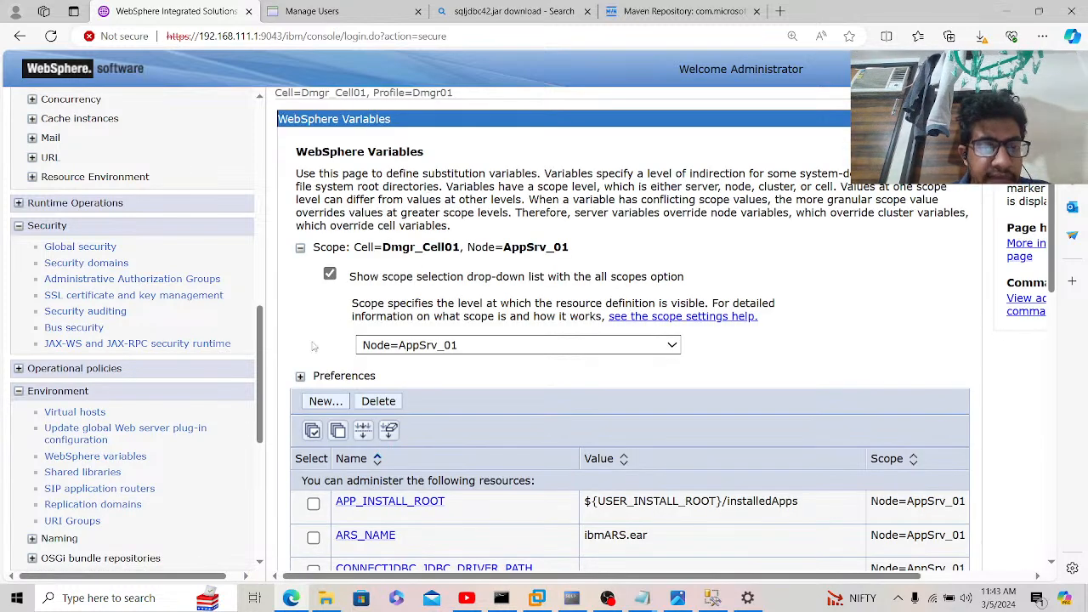
drag(261, 360, 285, 548)
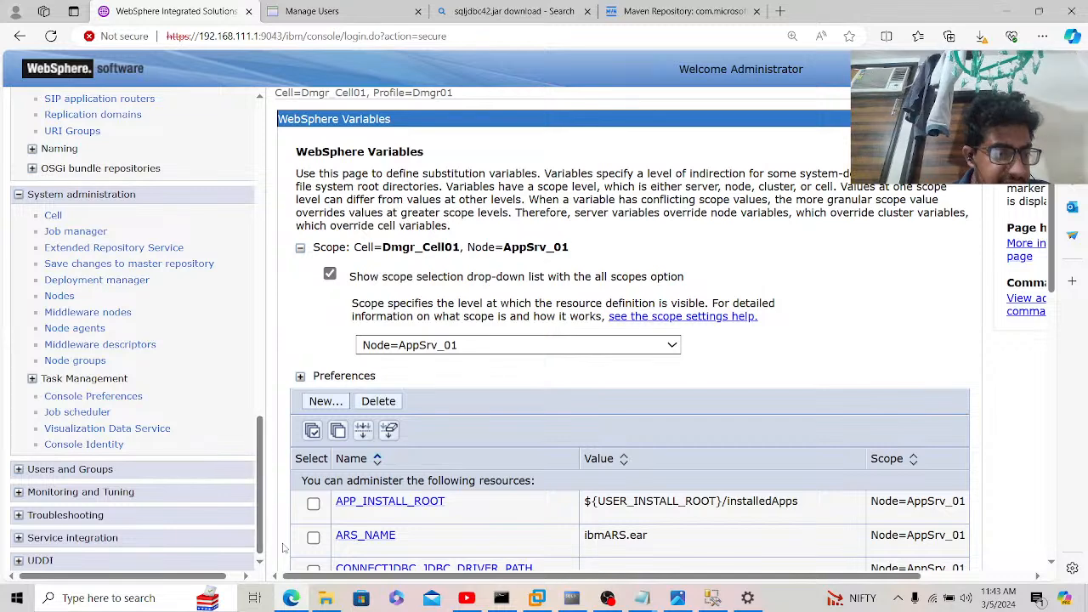
Step: From the Node agents list, select the AppSrv_01 node agent and restart all servers on its node
click(75, 329)
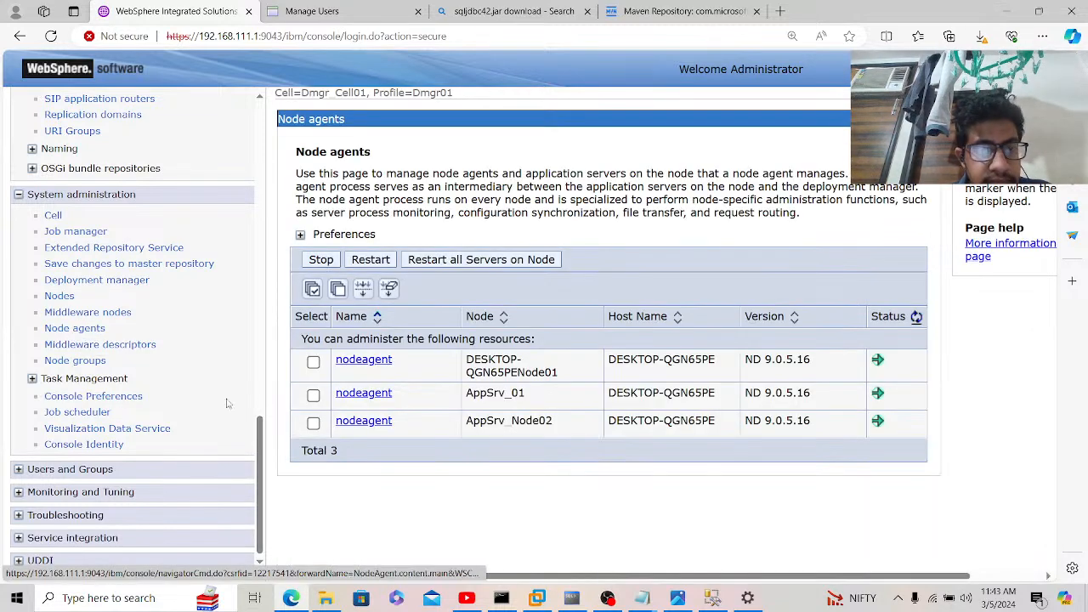
click(313, 396)
click(468, 260)
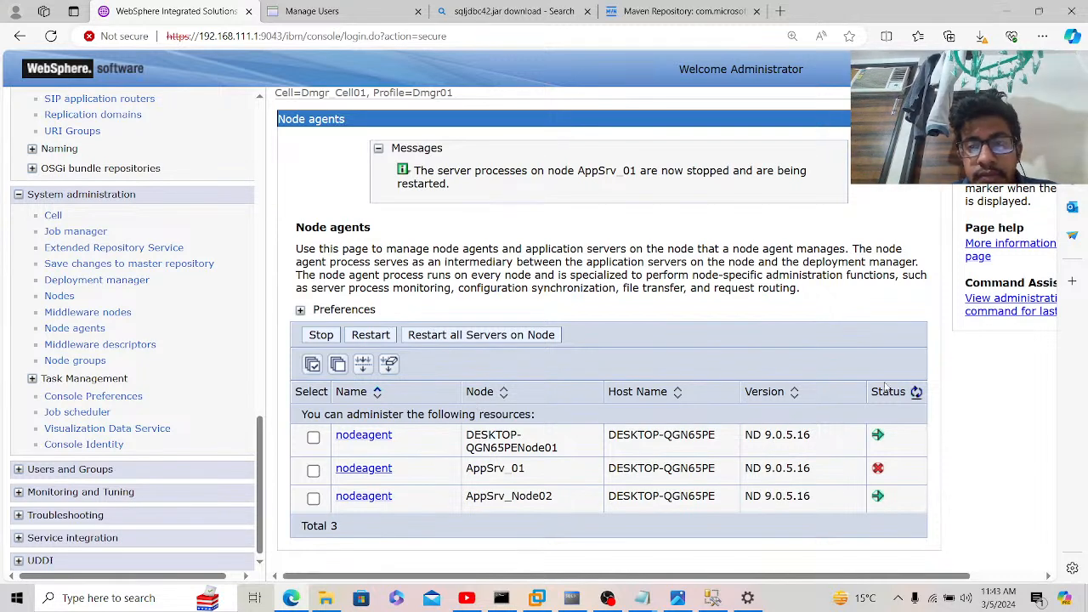
Step: Refresh the node agents' status repeatedly until AppSrv_01's node agent shows as running again
click(916, 392)
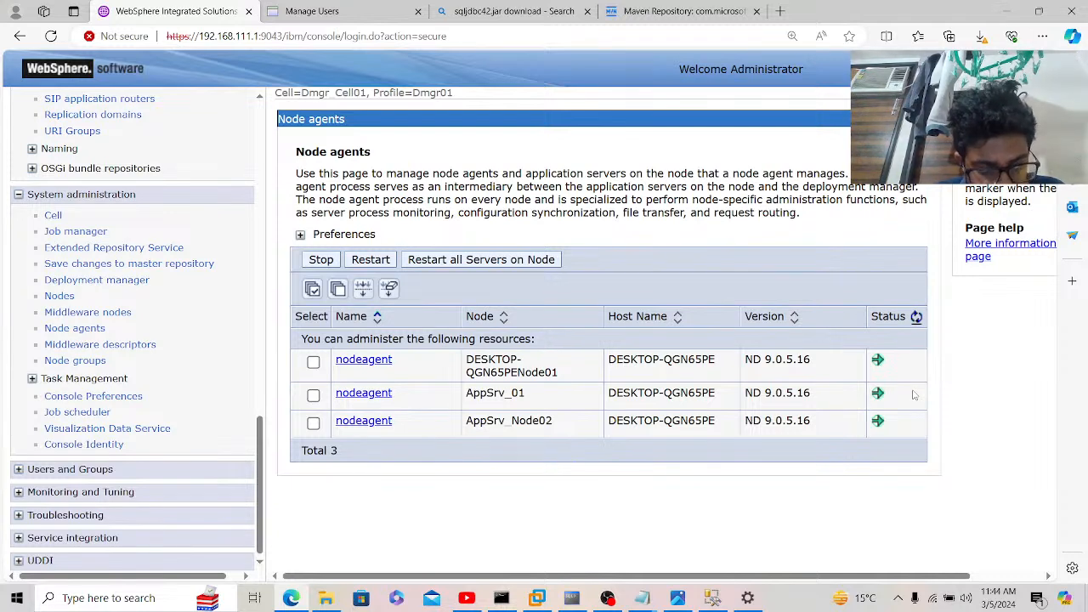
click(914, 324)
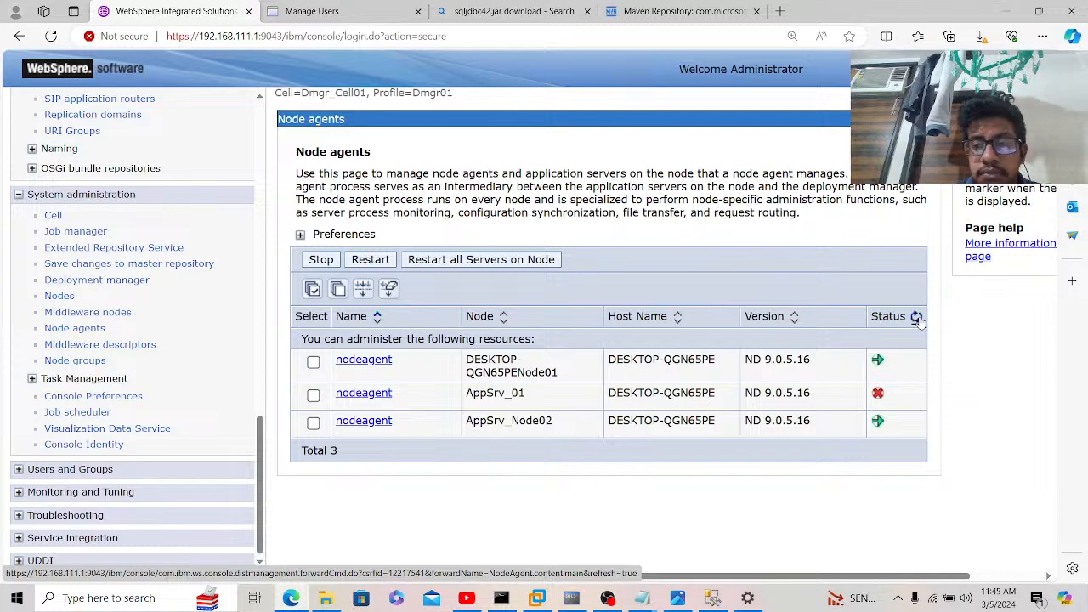
click(916, 317)
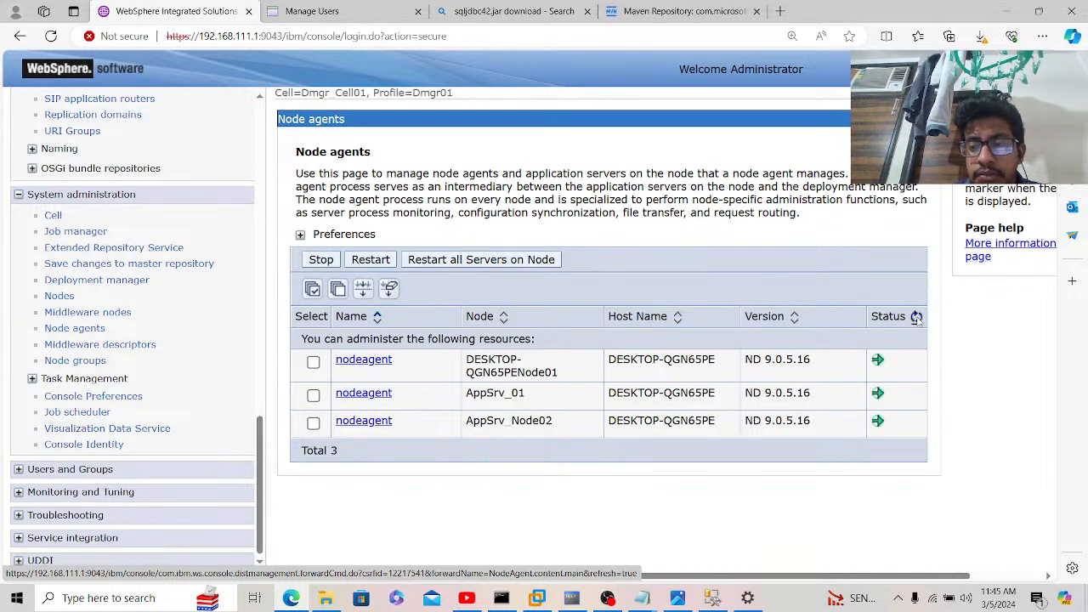
click(916, 317)
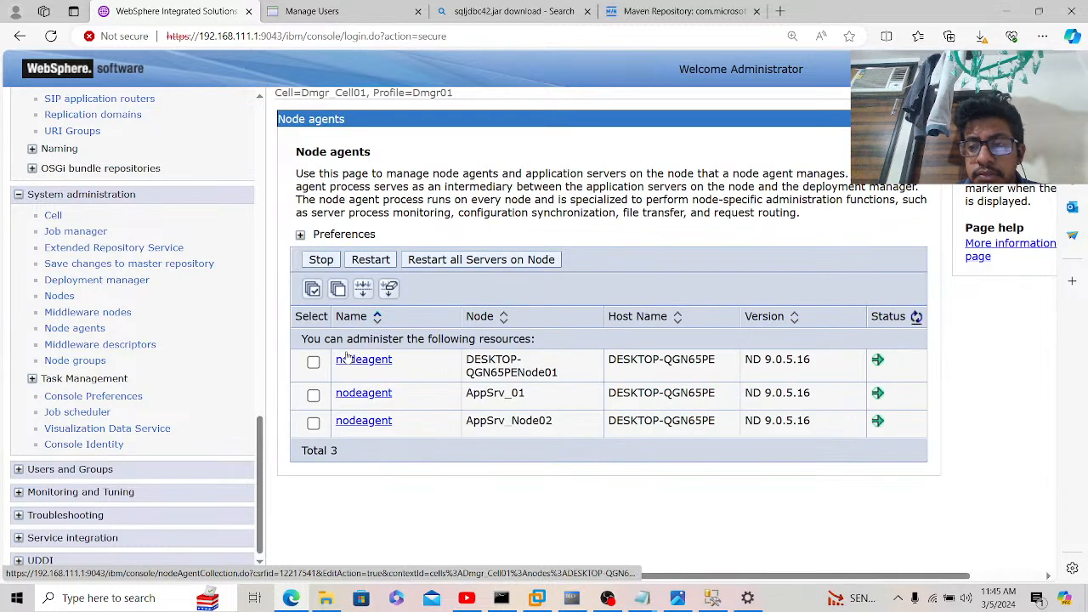
drag(260, 439, 260, 242)
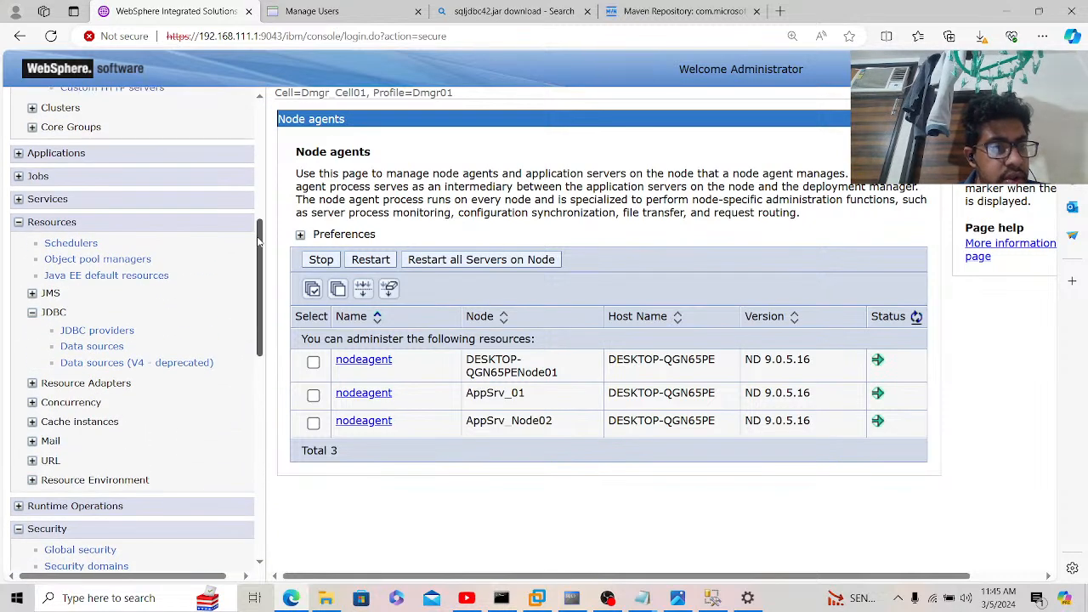
Step: Test the Ganesh data source under Microsoft SQL Server JDBC Driver, then view Downloads in File Explorer
click(123, 331)
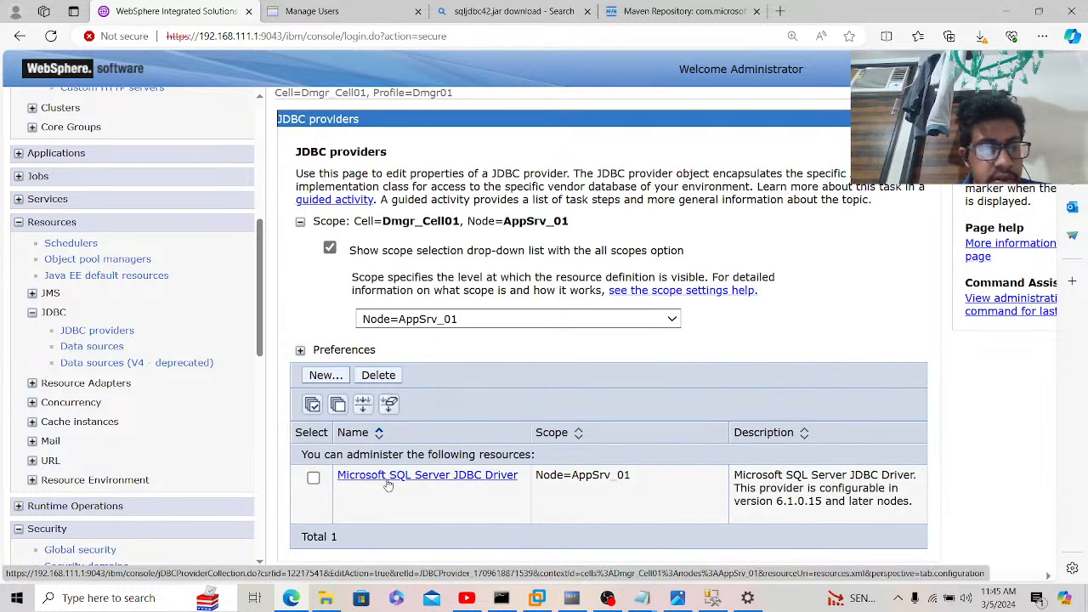
click(387, 481)
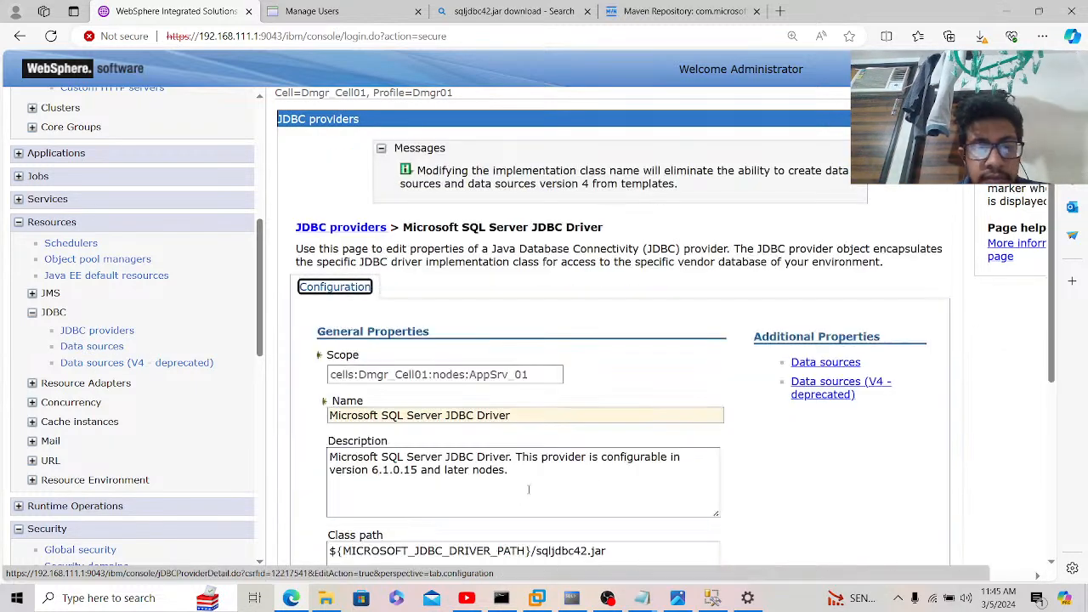
click(822, 363)
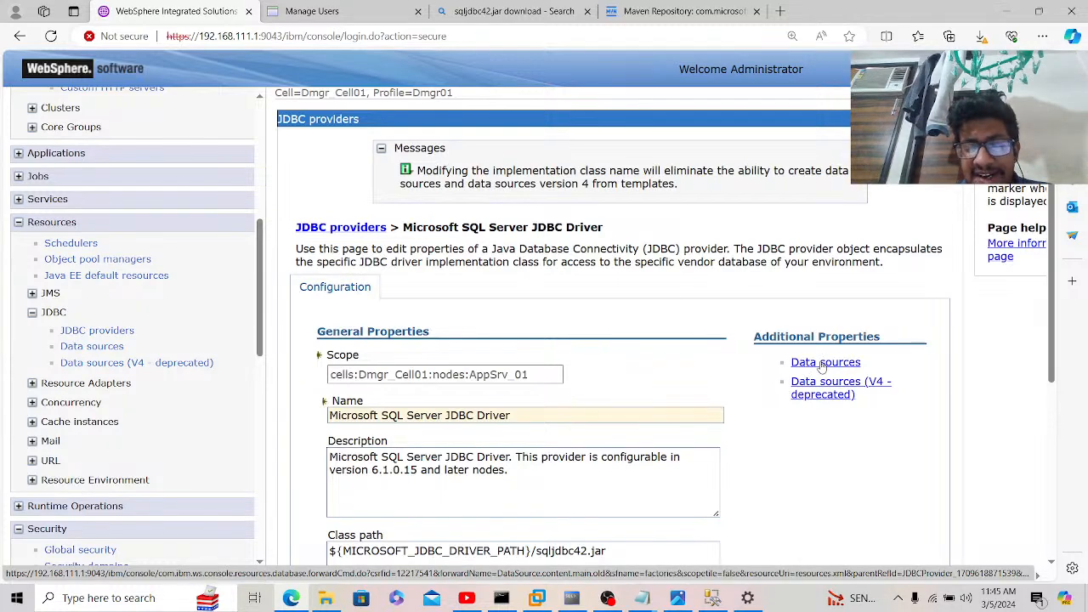
click(313, 350)
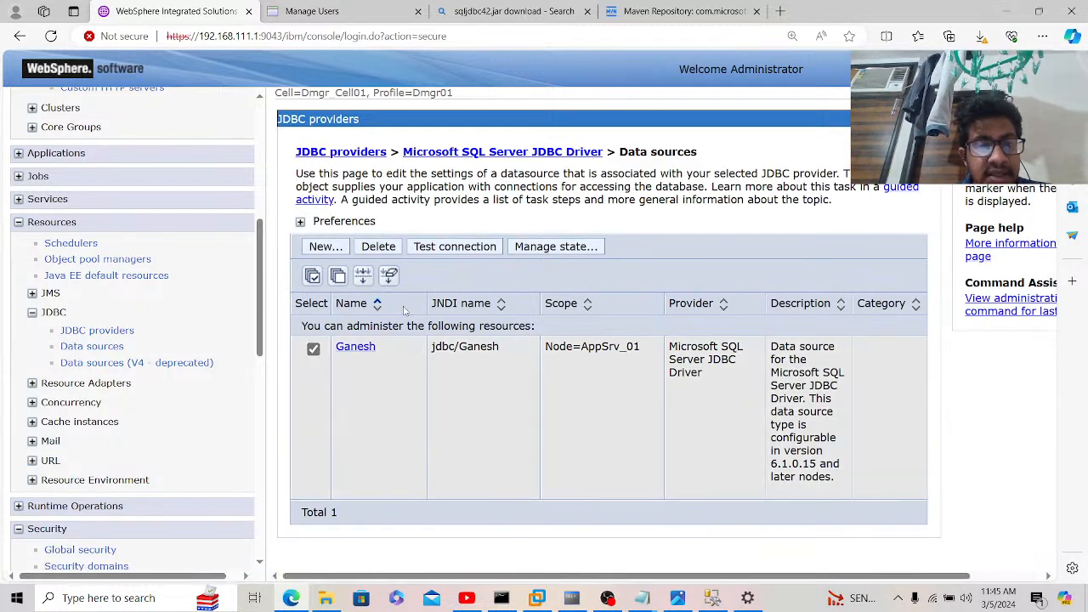
click(466, 251)
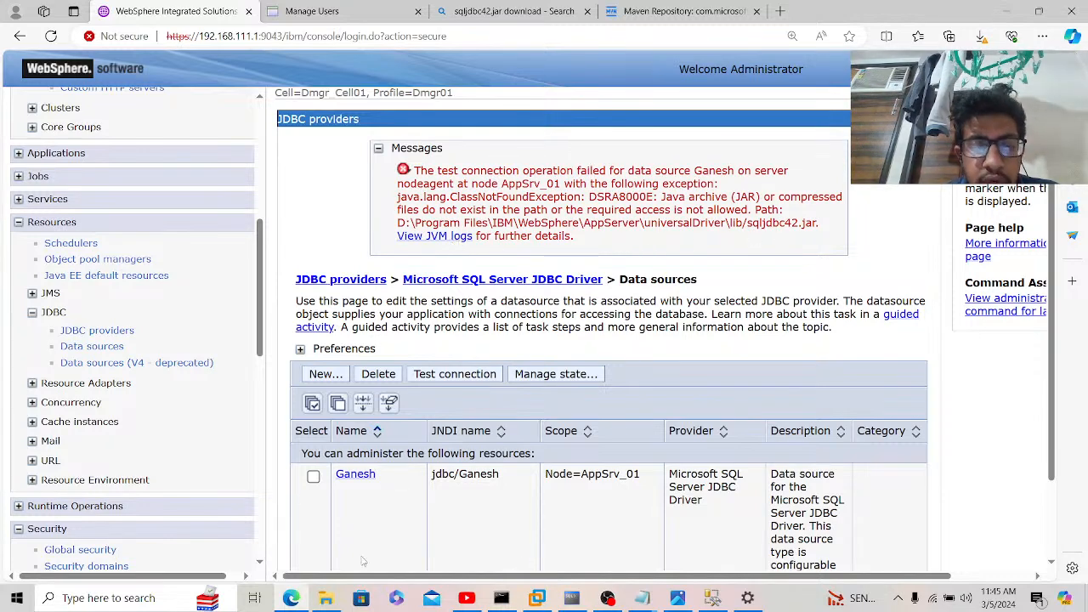
click(325, 599)
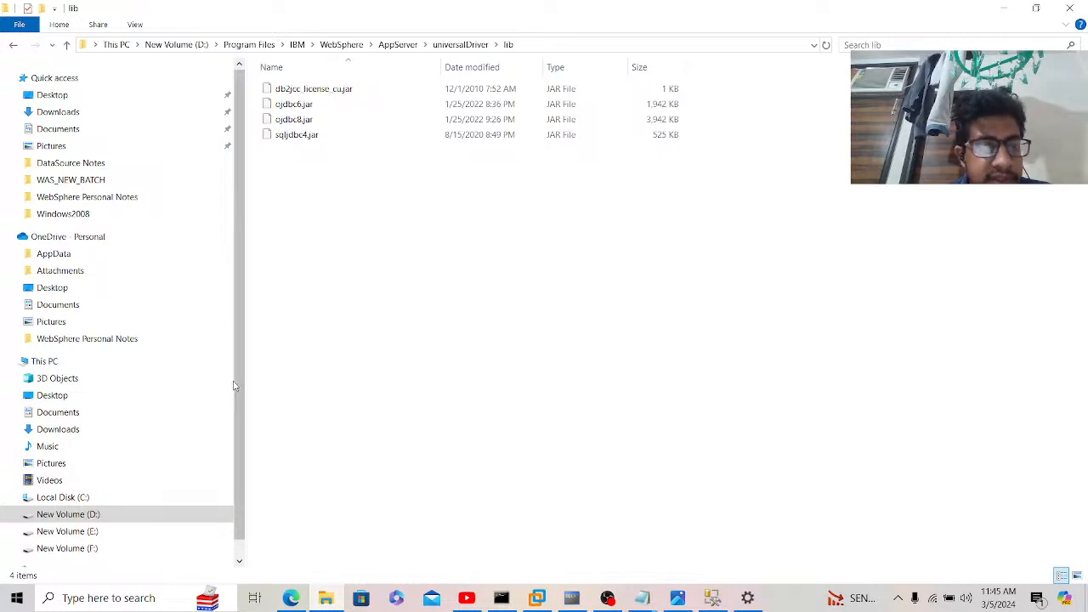
click(48, 118)
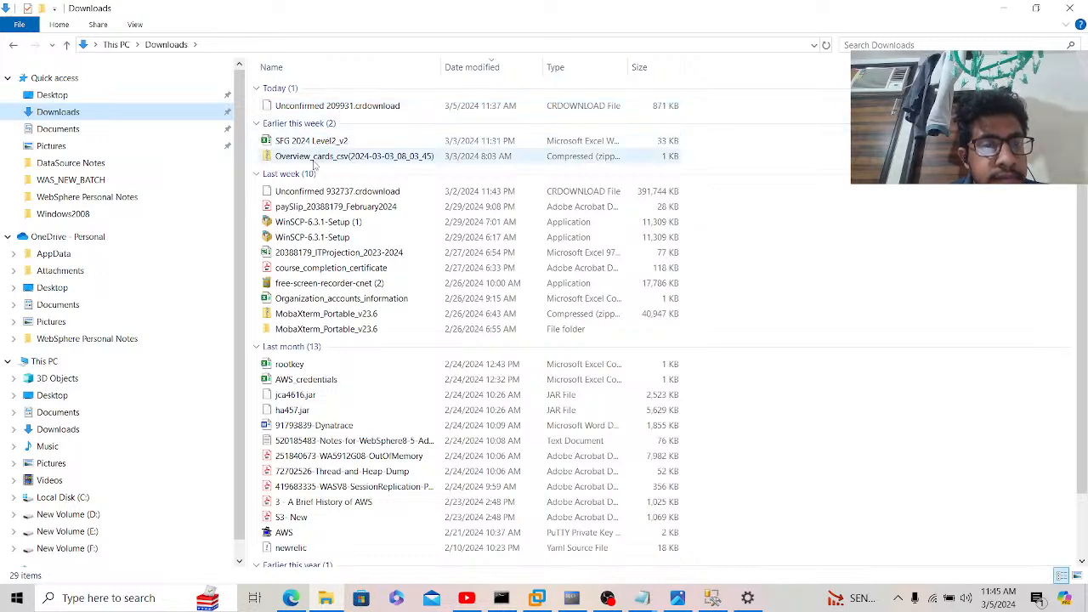
Step: Keep the downloaded sqljdbc42 jar from Edge's downloads list despite the warning
click(290, 598)
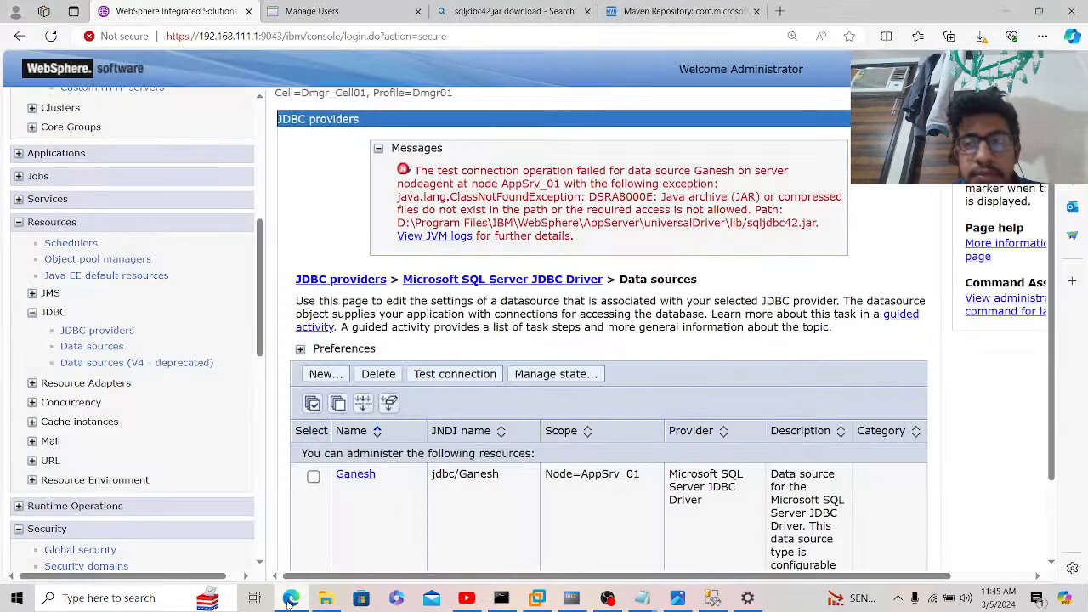
mouse_move(325, 597)
click(980, 36)
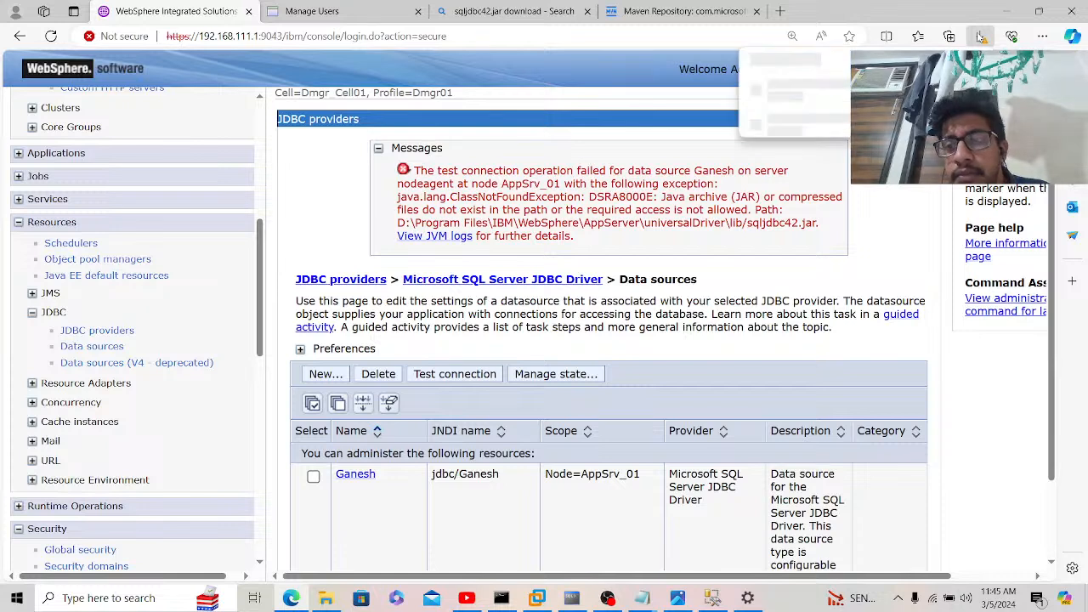
click(816, 119)
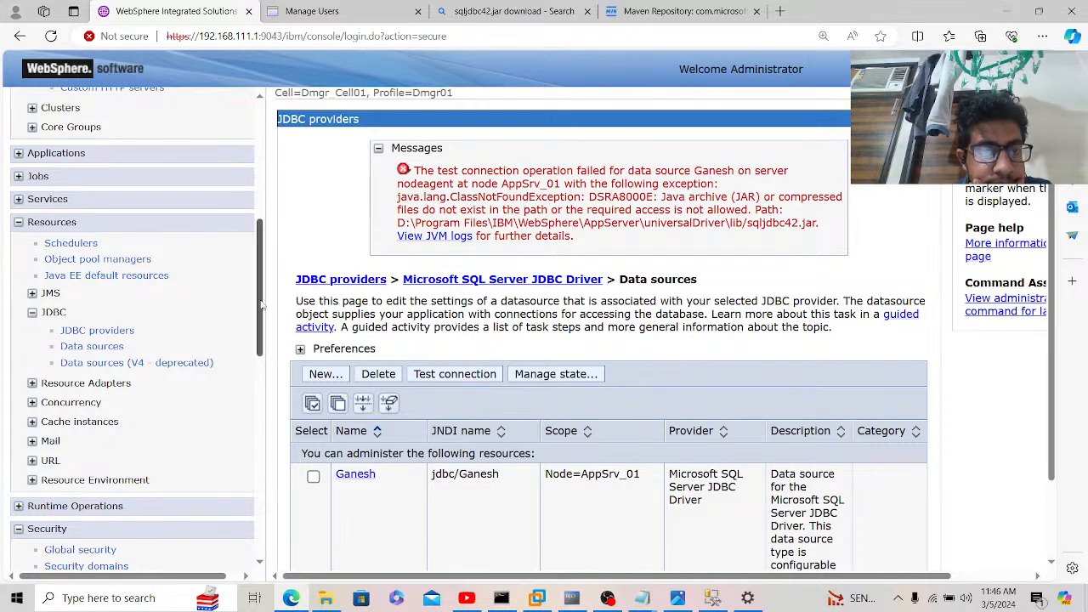
drag(261, 301, 263, 376)
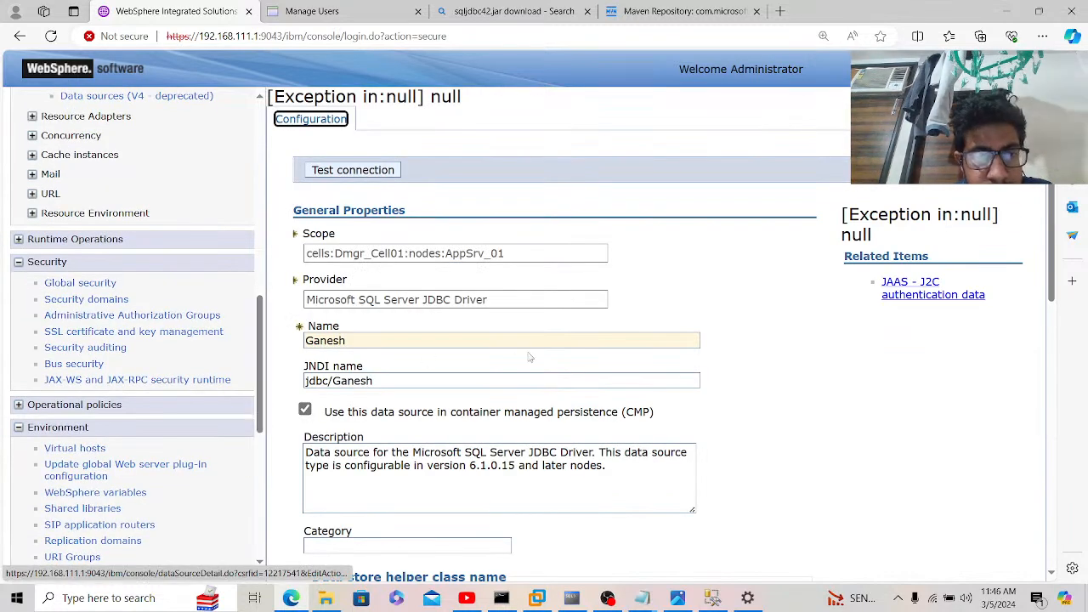
Step: Page to the second WebSphere variables page and review MICROSOFT_JDBC_DRIVER_PATH's universalDriver\lib value
click(548, 408)
scroll(548, 408, down, 5)
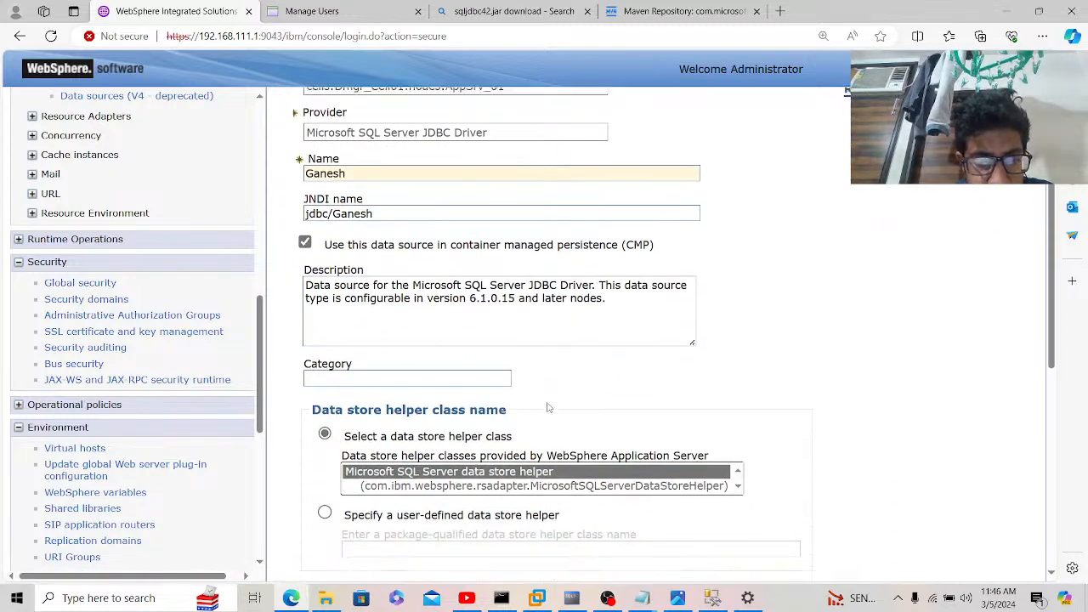
scroll(549, 408, down, 2)
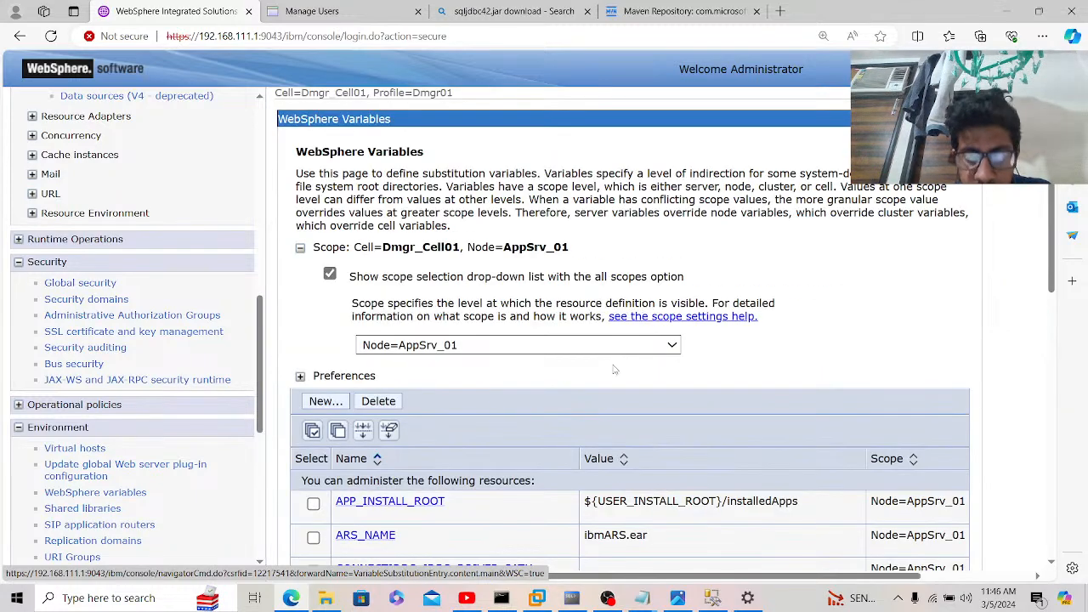
scroll(614, 369, down, 4)
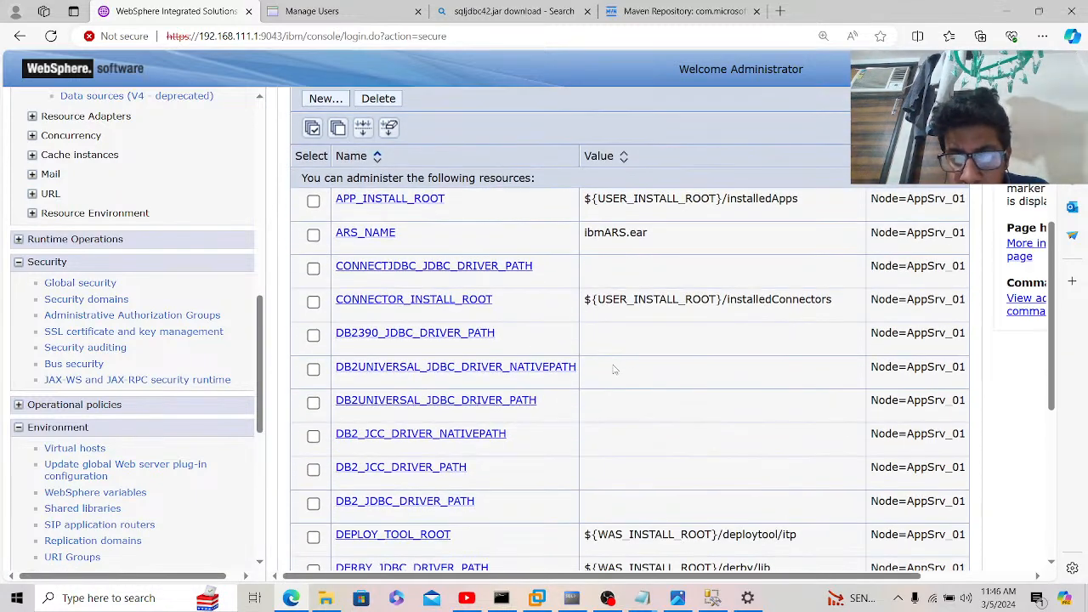
scroll(615, 369, down, 4)
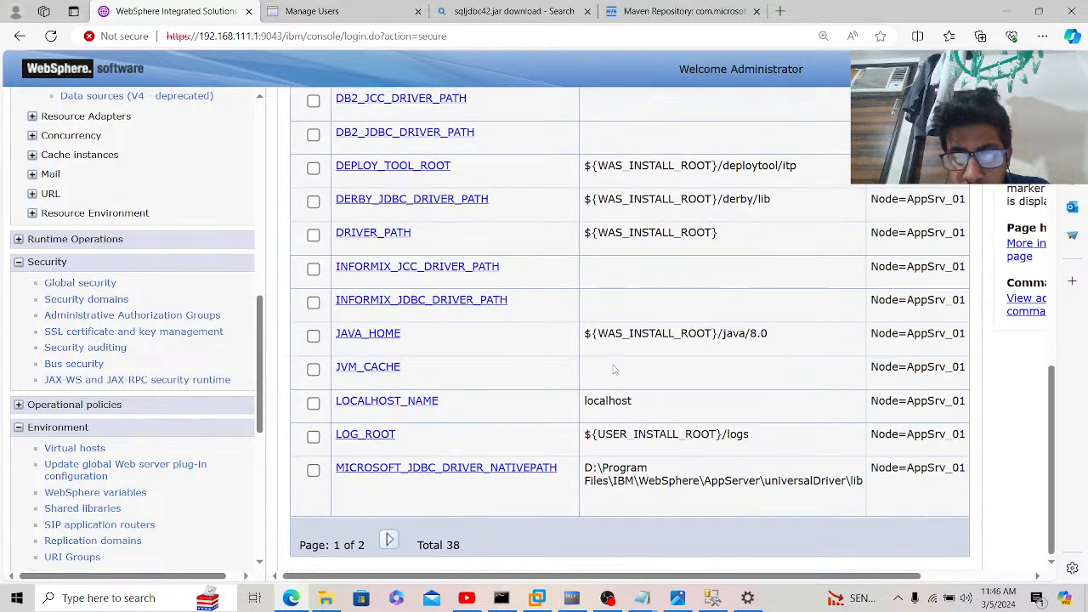
click(388, 539)
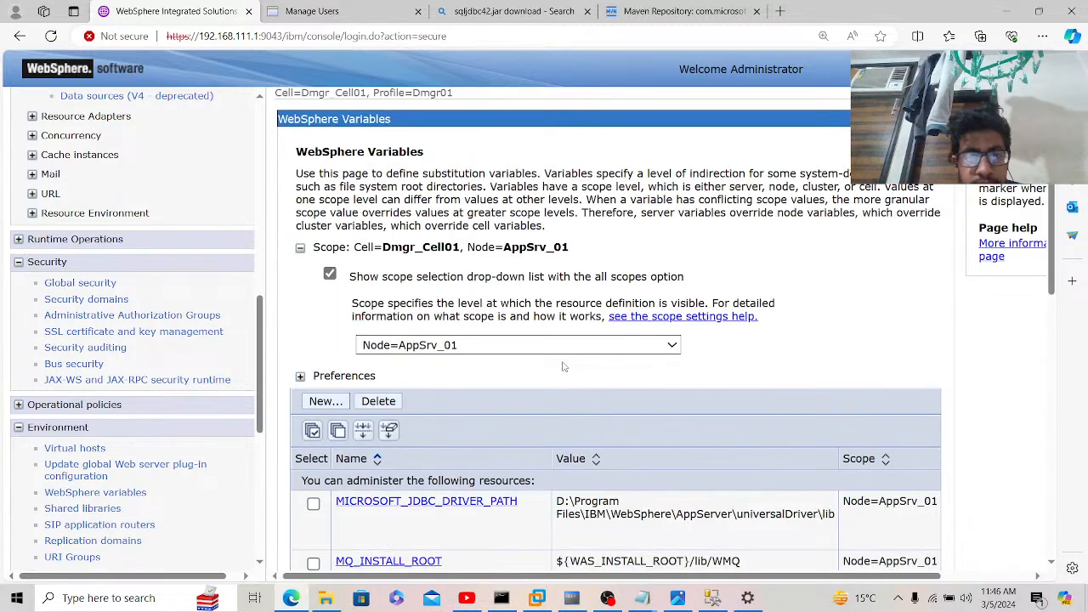
scroll(564, 371, down, 3)
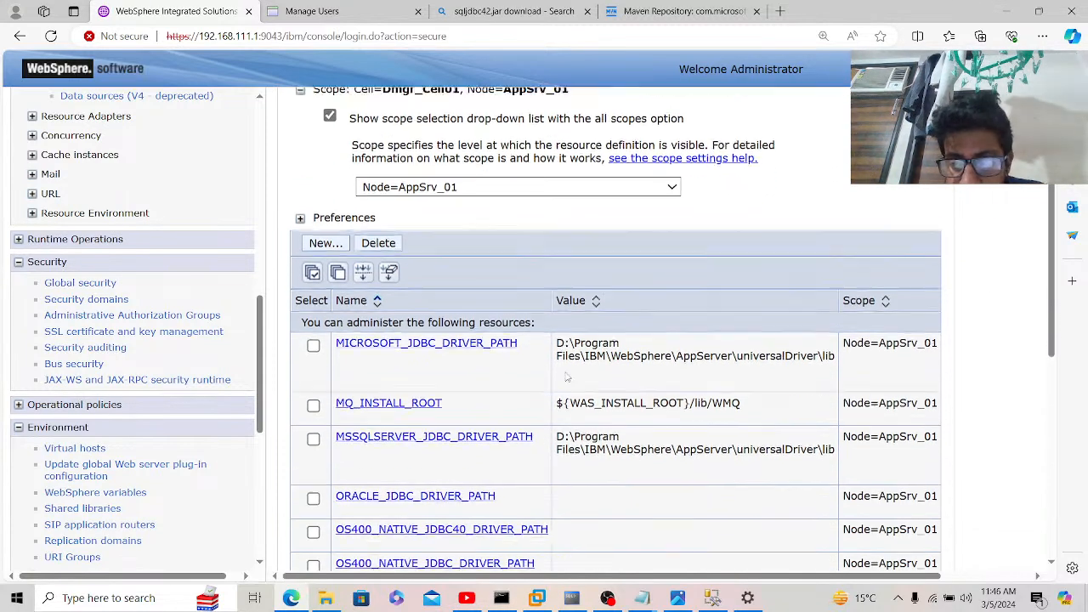
scroll(567, 377, down, 1)
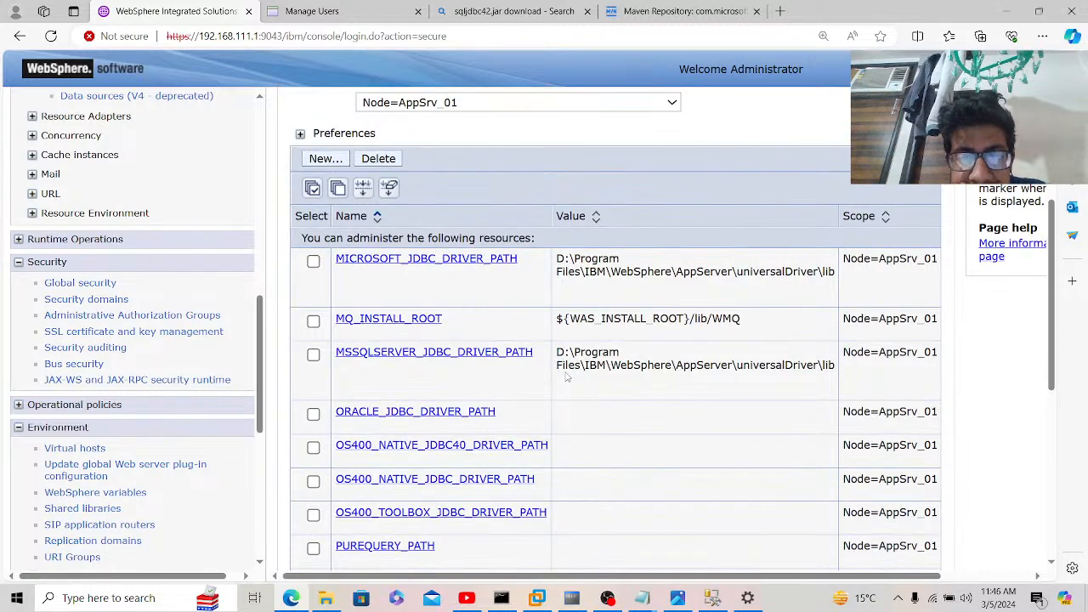
scroll(567, 377, down, 2)
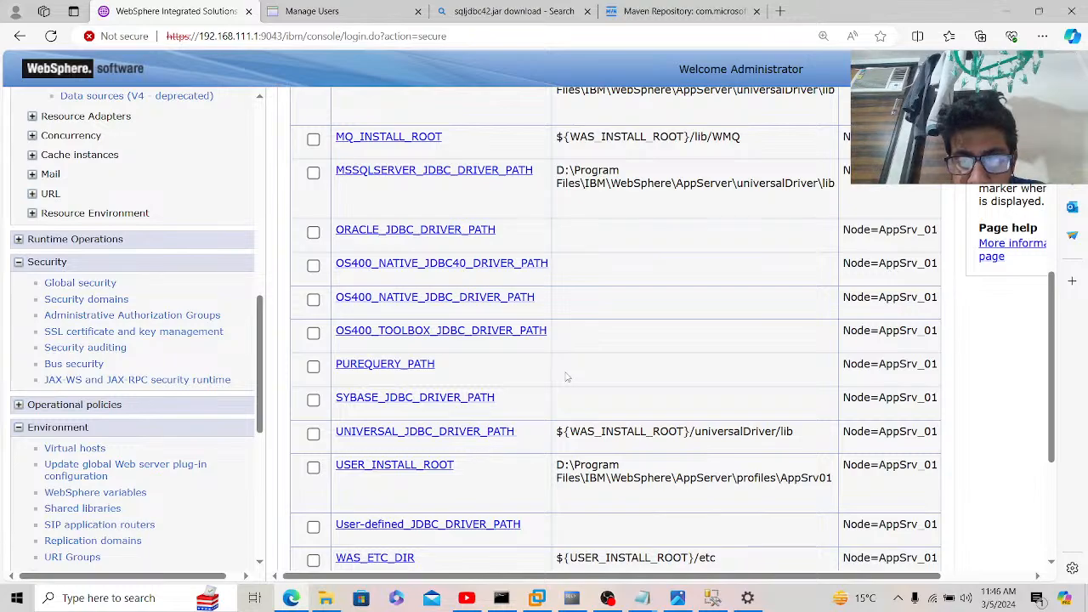
scroll(567, 377, down, 2)
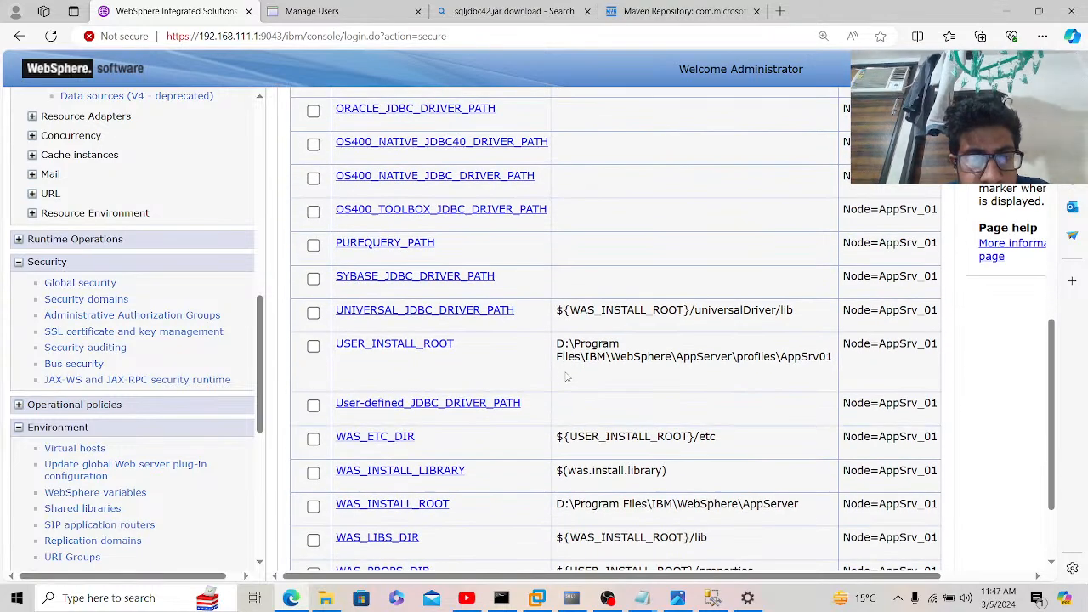
scroll(567, 377, down, 1)
scroll(567, 376, up, 3)
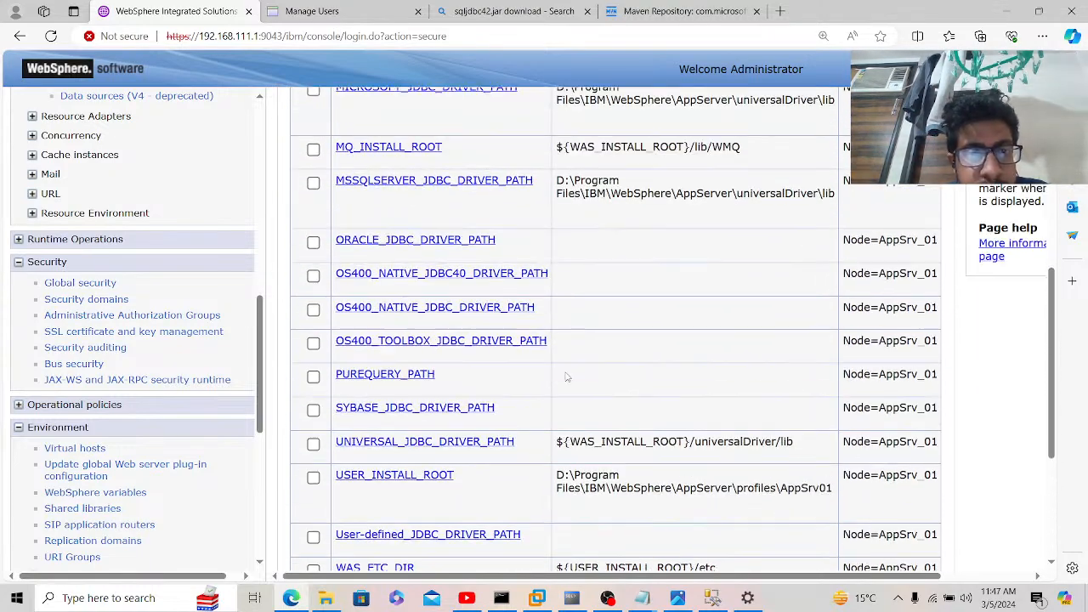
scroll(567, 377, up, 1)
scroll(567, 377, up, 3)
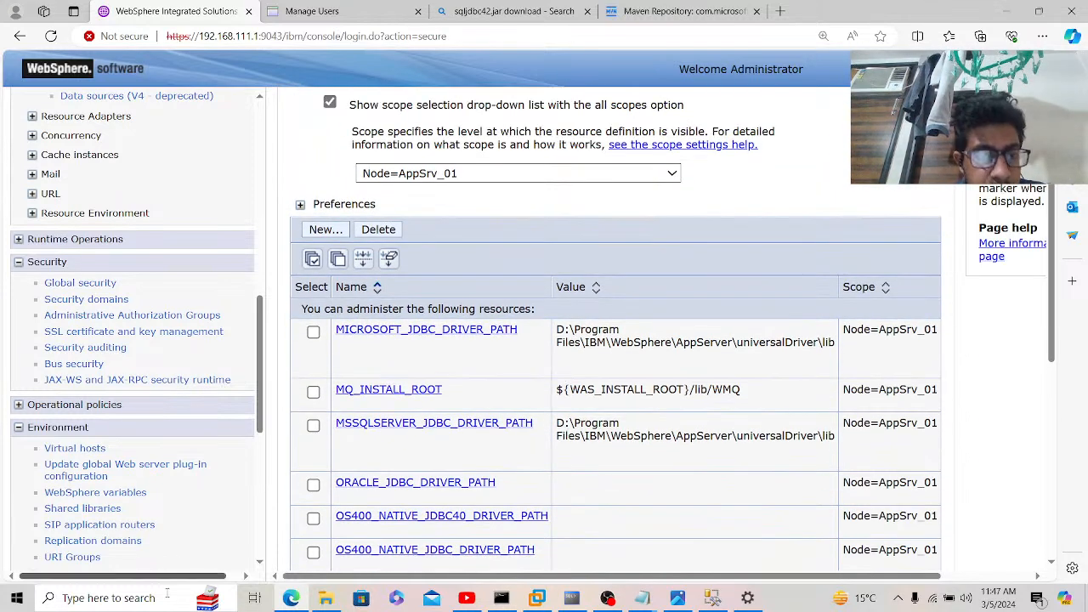
Step: Rename the downloaded sqljdbc42-6.0.8112.jar to sqljdbc42.jar
click(318, 601)
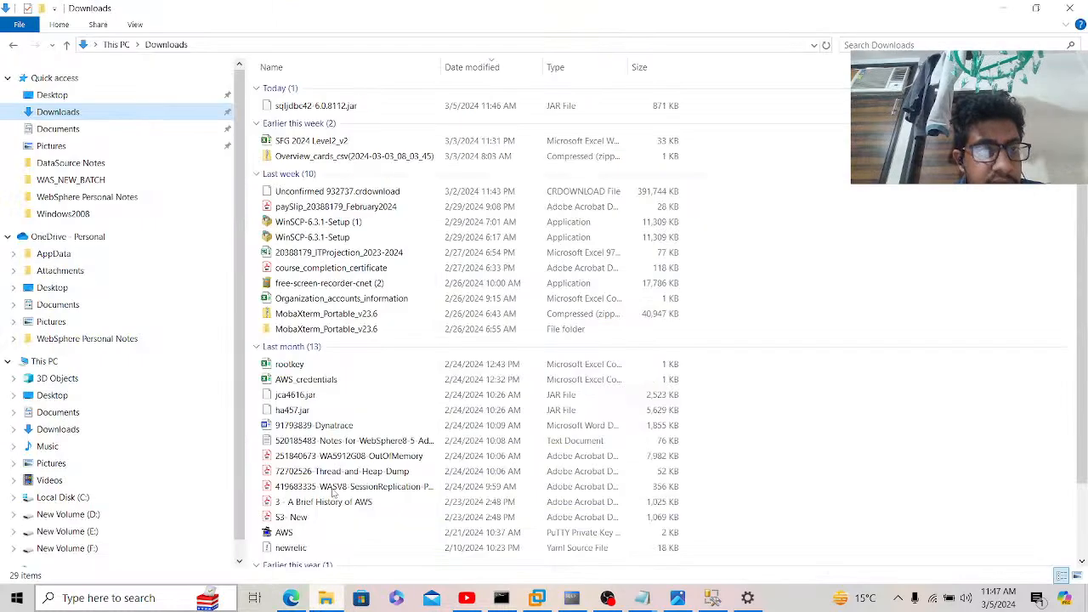
click(361, 107)
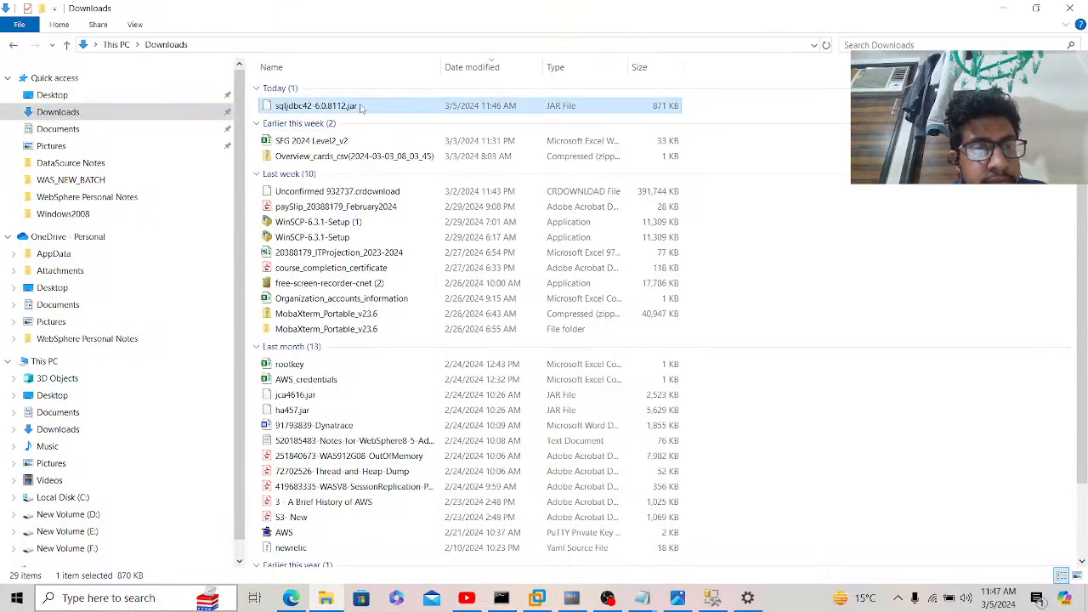
right_click(361, 108)
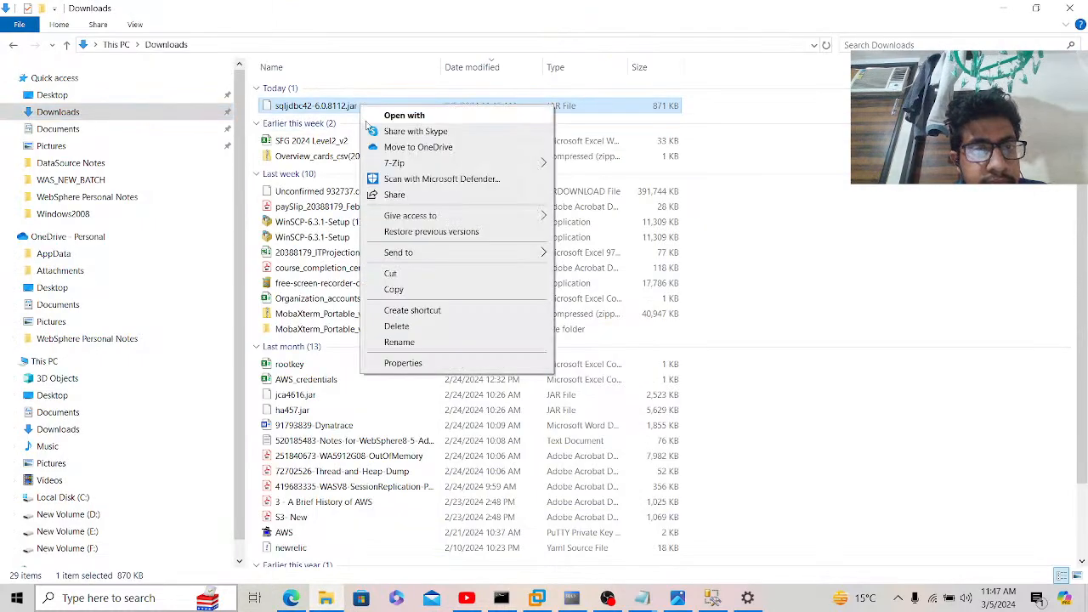
click(427, 343)
click(344, 106)
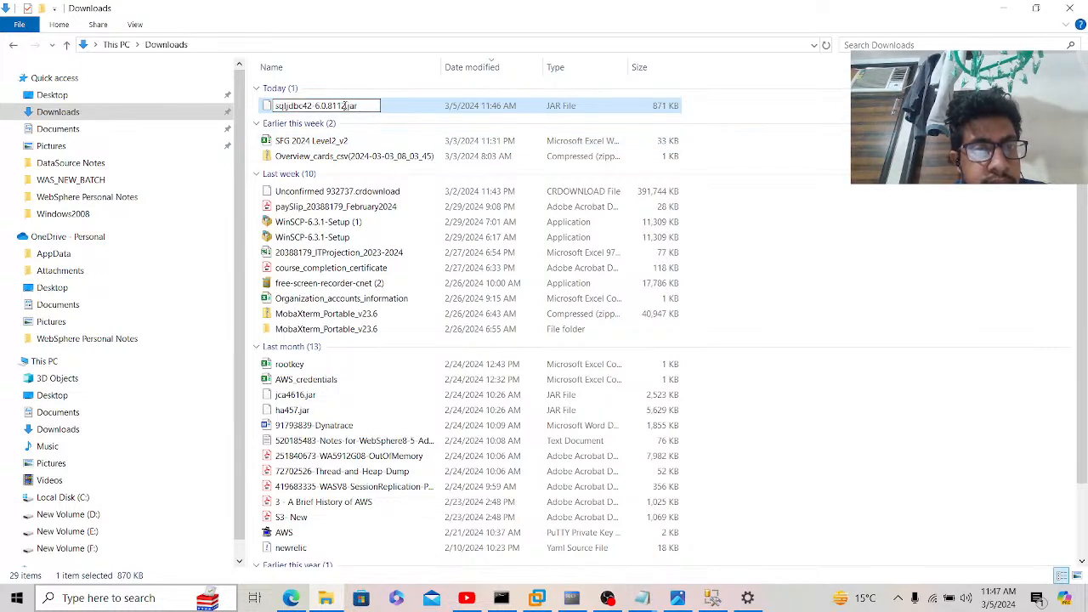
key(BackSpace)
key(BackSpace)
key(BackSpace)
key(BackSpace)
key(BackSpace)
key(BackSpace)
key(BackSpace)
key(BackSpace)
key(BackSpace)
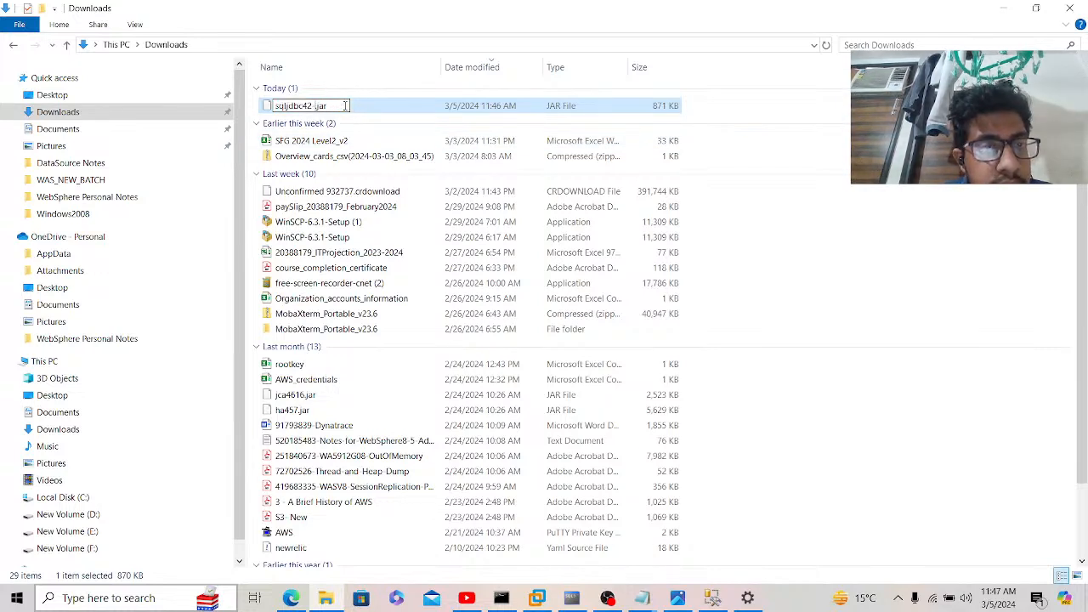
Step: Sort the Downloads files by name, leaving sqljdbc42.jar's name unchanged
click(395, 68)
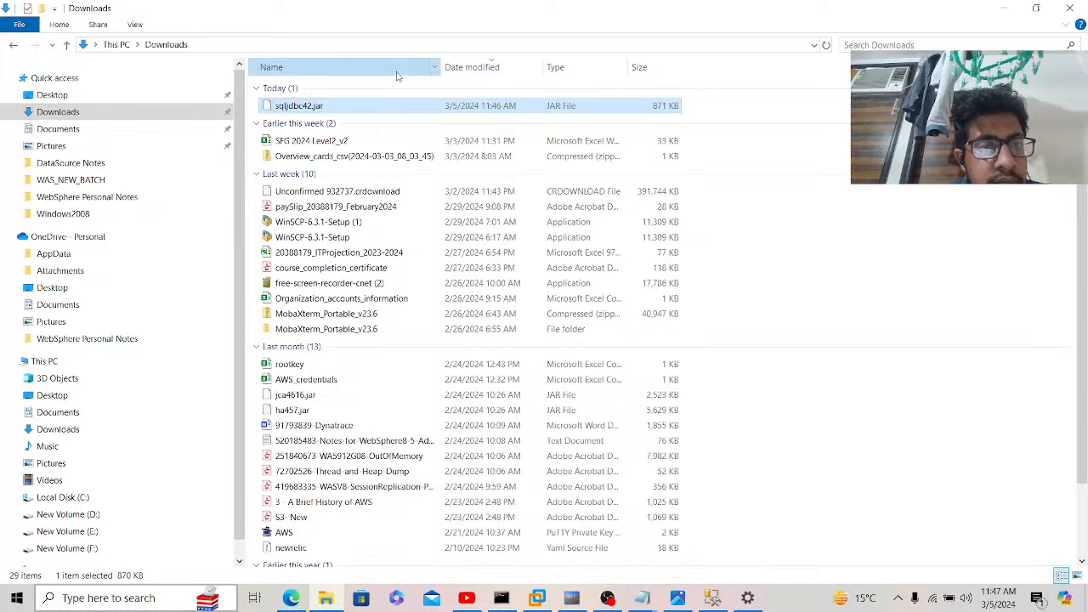
key(F2)
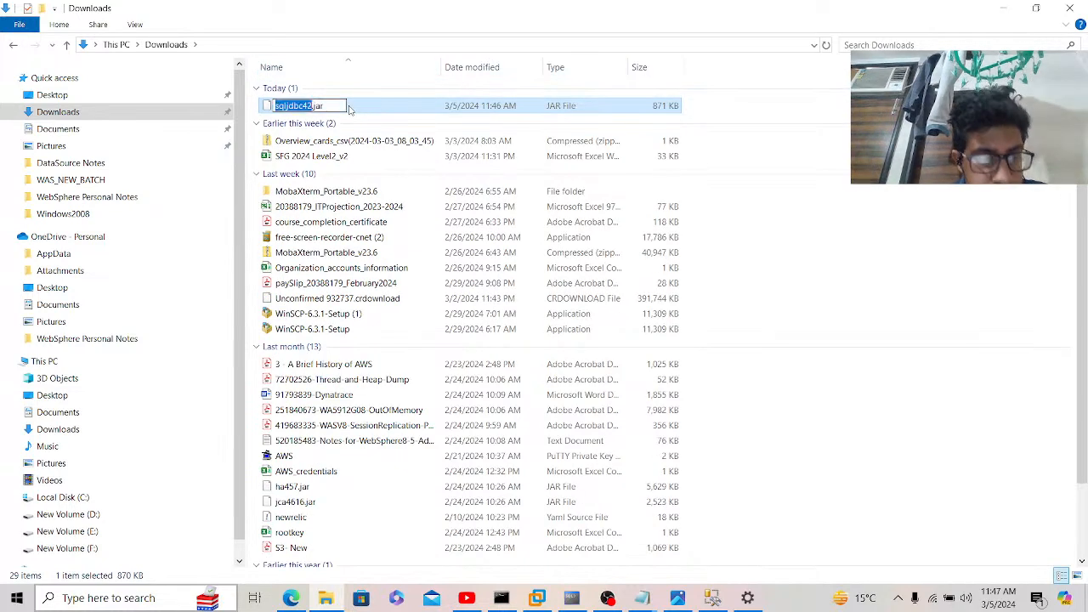
click(364, 110)
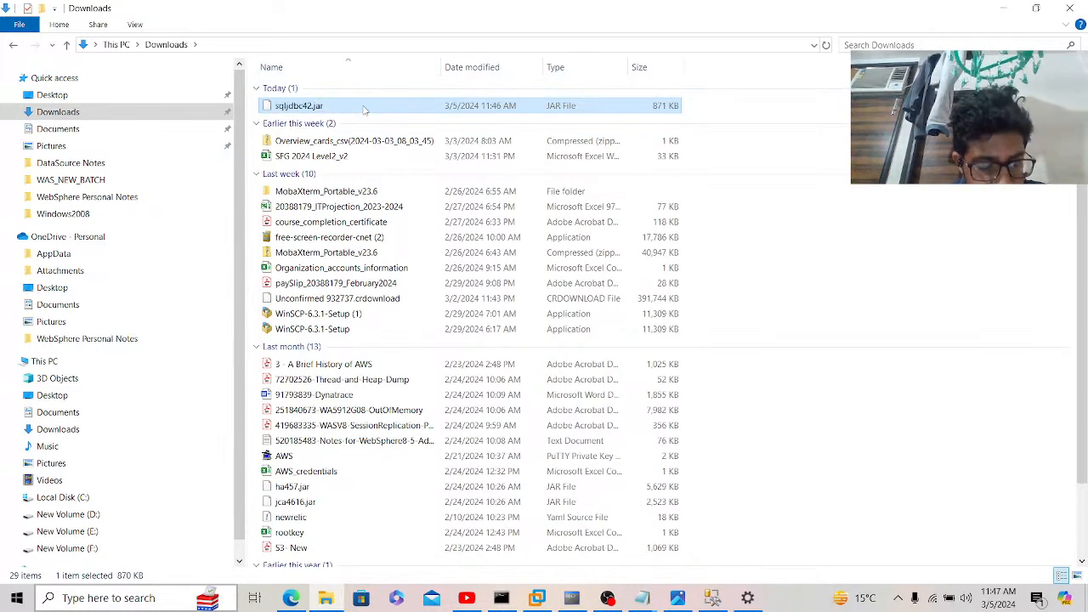
Step: Browse to D:\Program Files\IBM\WebSphere\AppServer\universalDriver\lib in File Explorer
click(61, 517)
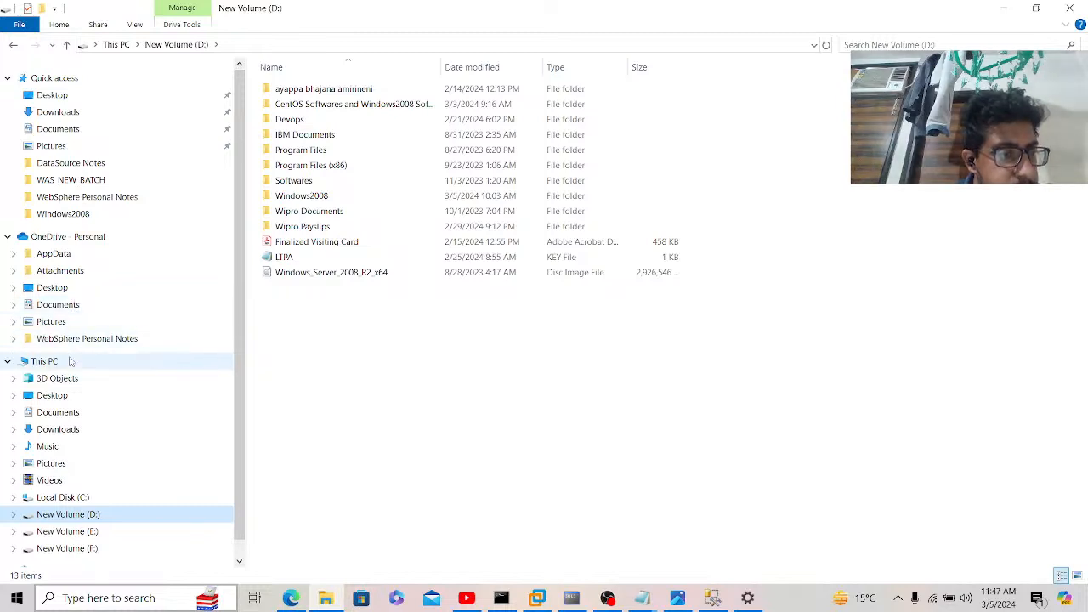
double_click(293, 150)
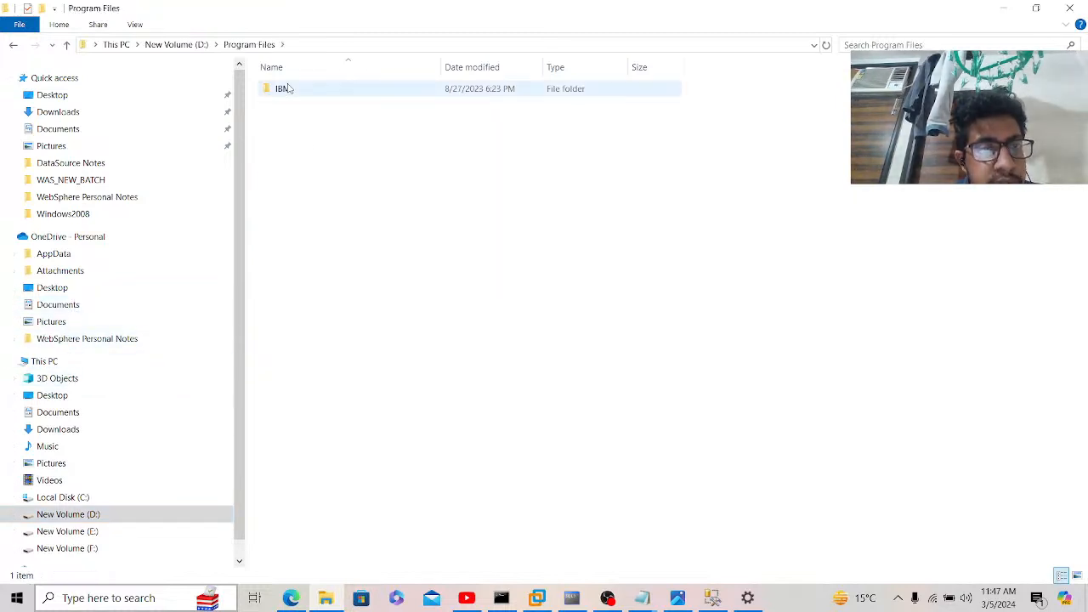
double_click(290, 88)
double_click(298, 121)
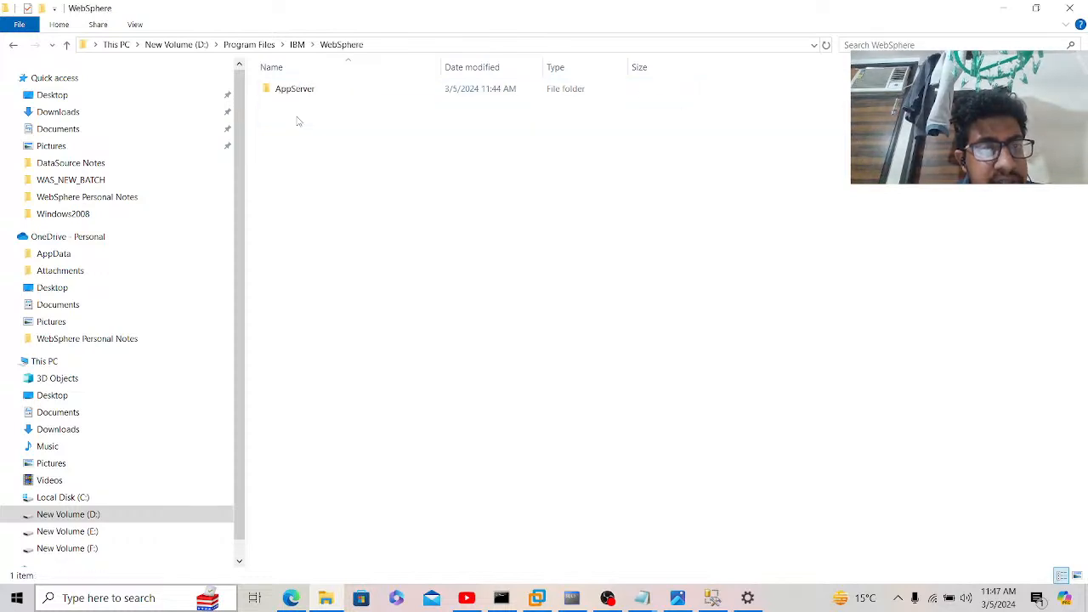
double_click(297, 90)
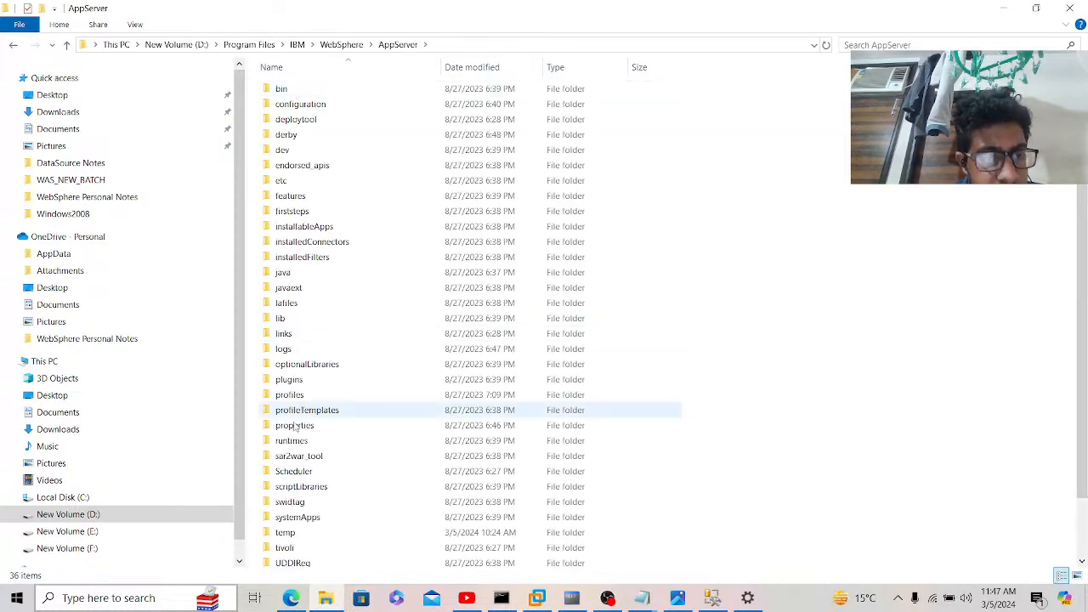
click(299, 459)
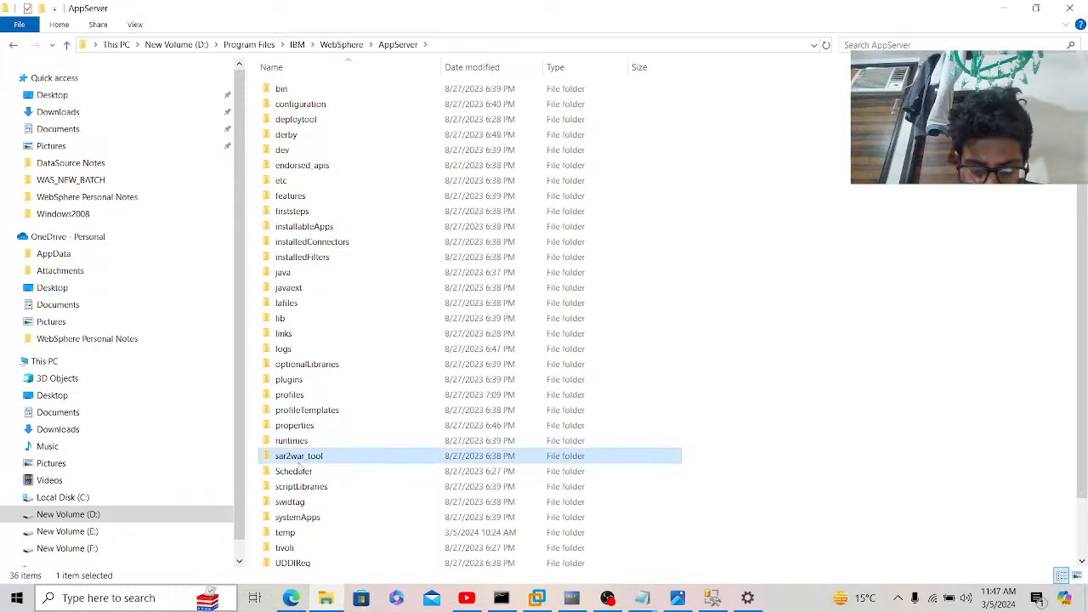
key(Down)
key(Down)
key(Down)
key(Down)
key(Down)
key(Down)
key(Down)
key(Down)
key(Down)
key(Down)
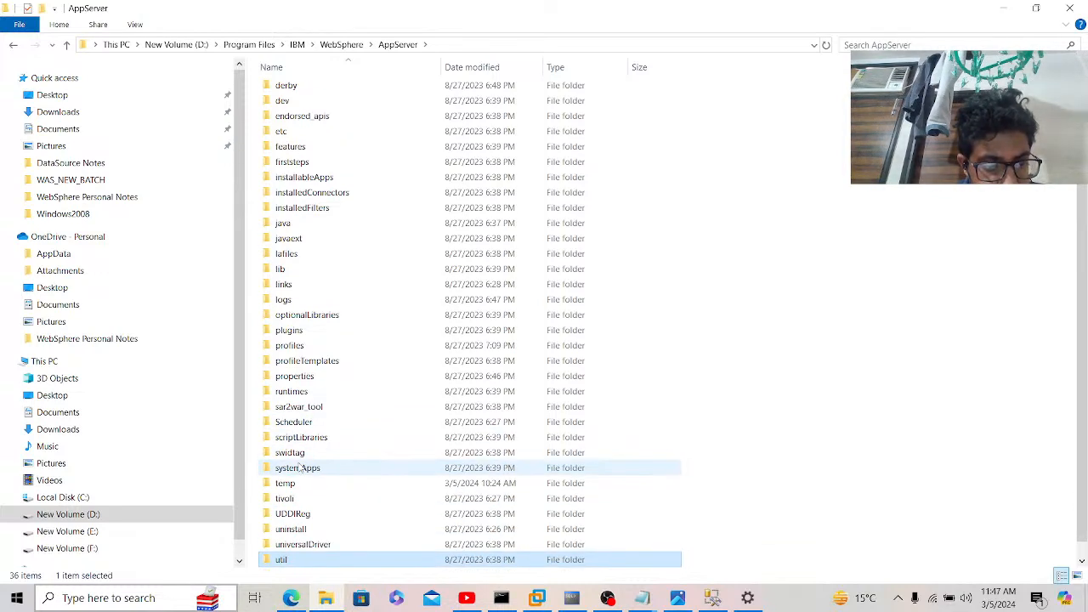
double_click(303, 544)
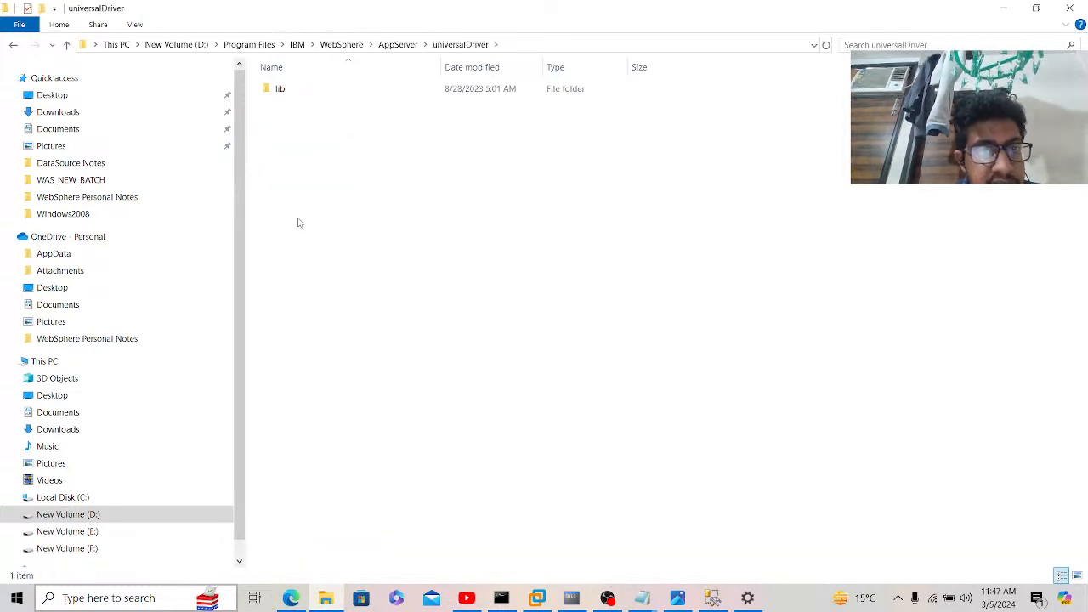
double_click(284, 96)
Step: Paste sqljdbc42.jar into the lib folder and copy the folder's path
key(ctrl+v)
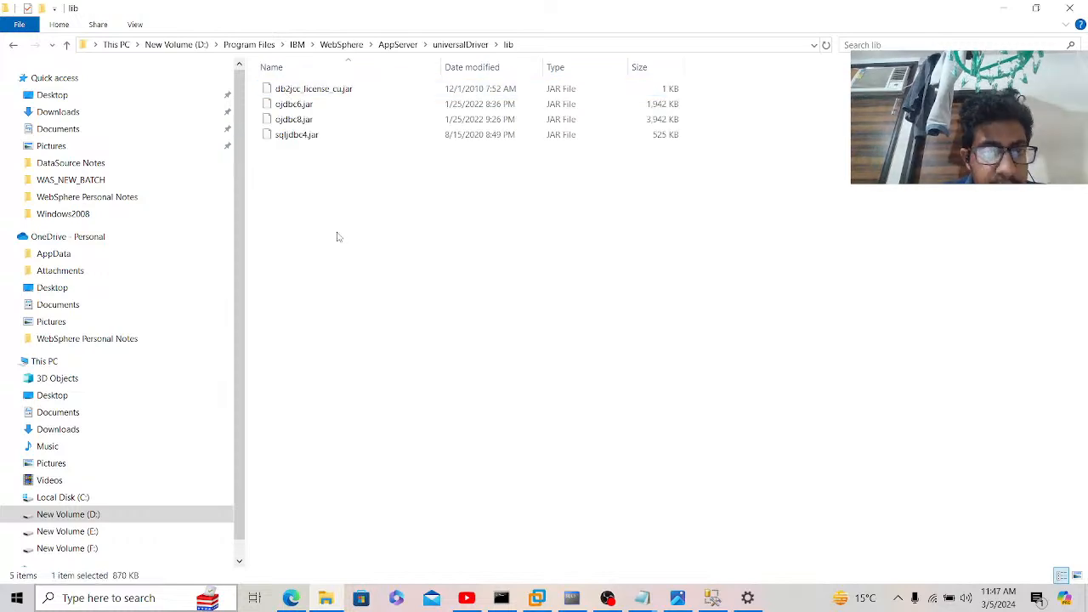
click(572, 45)
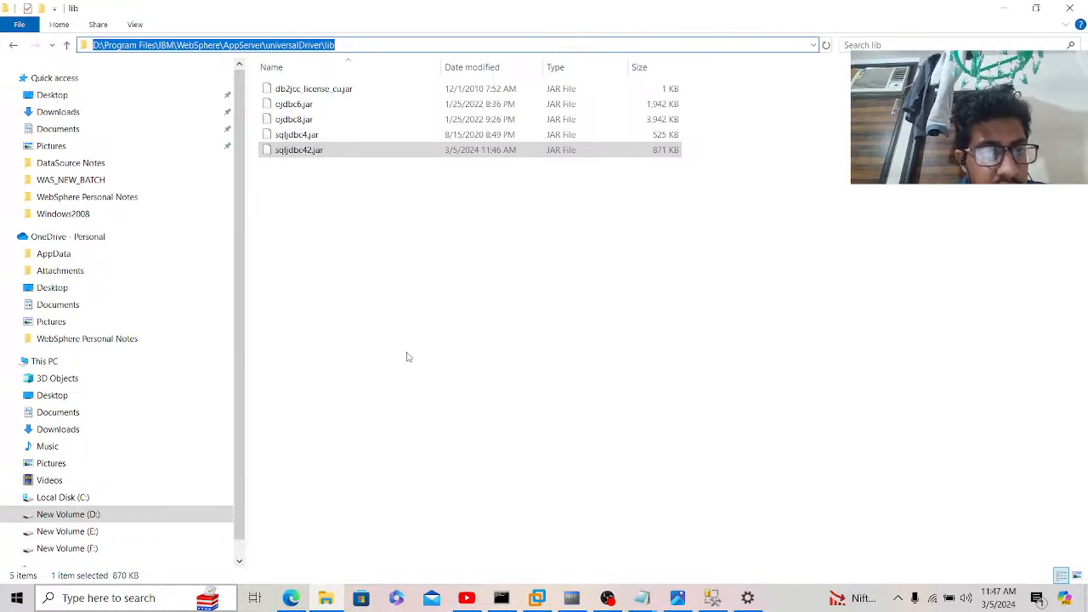
click(291, 598)
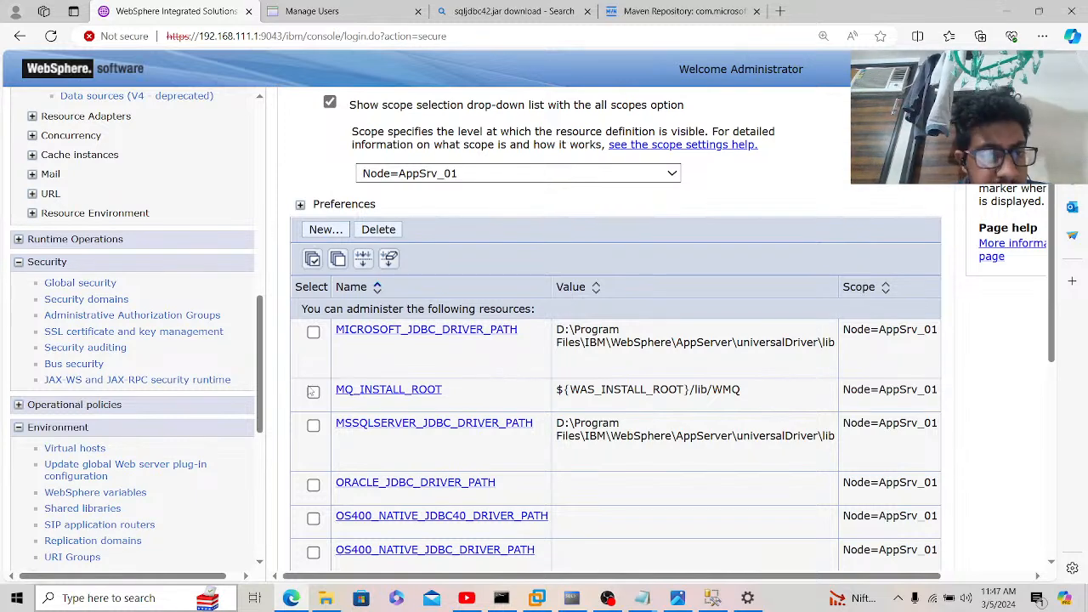
Step: On the Node agents page, select AppSrv_01's node agent and restart all servers on its node
drag(263, 388, 242, 520)
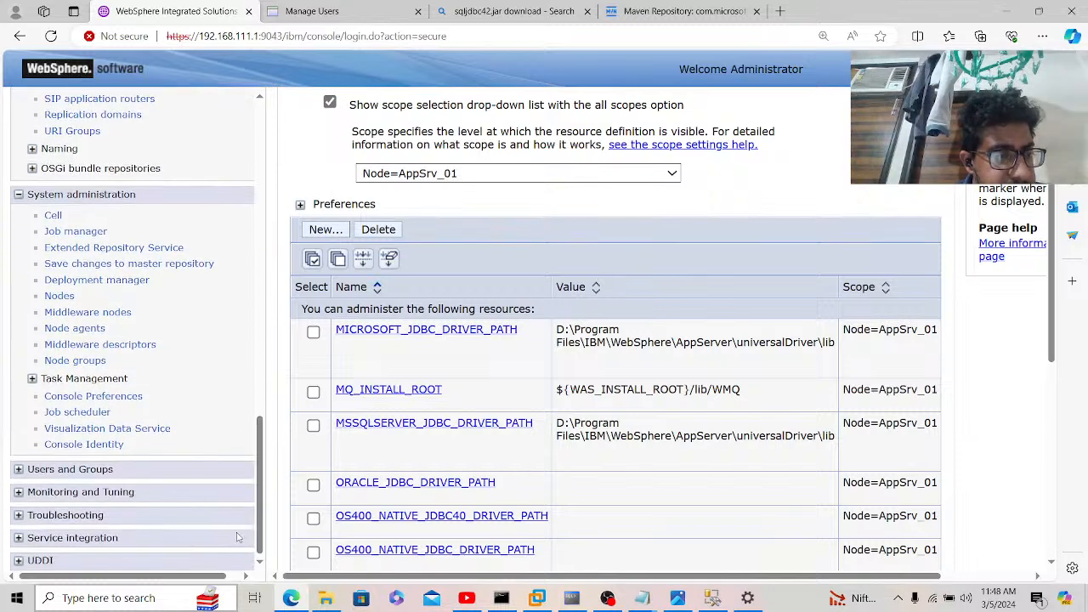
click(74, 328)
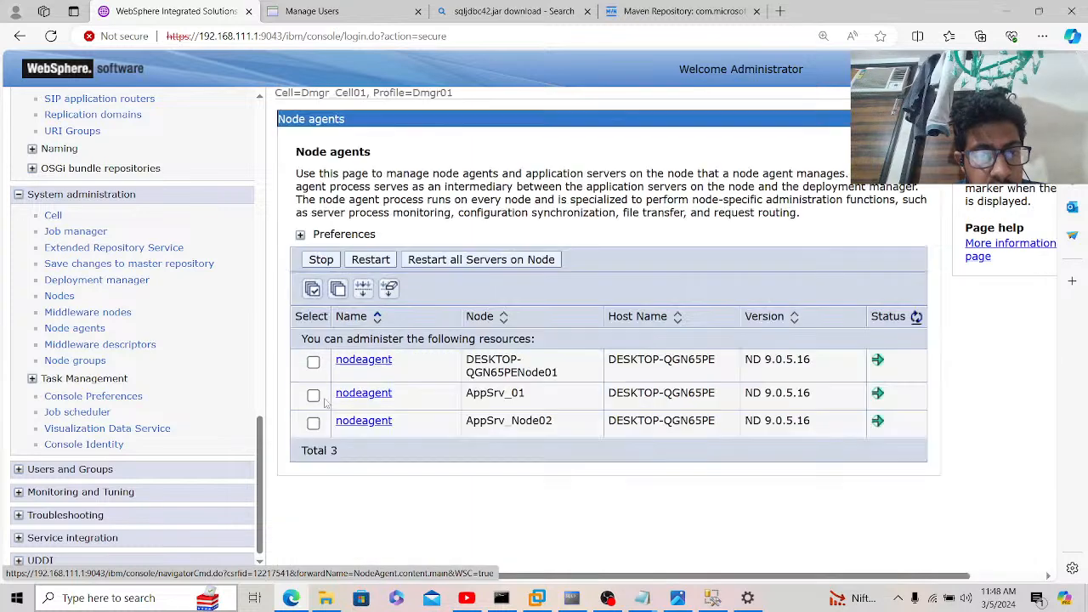
click(312, 395)
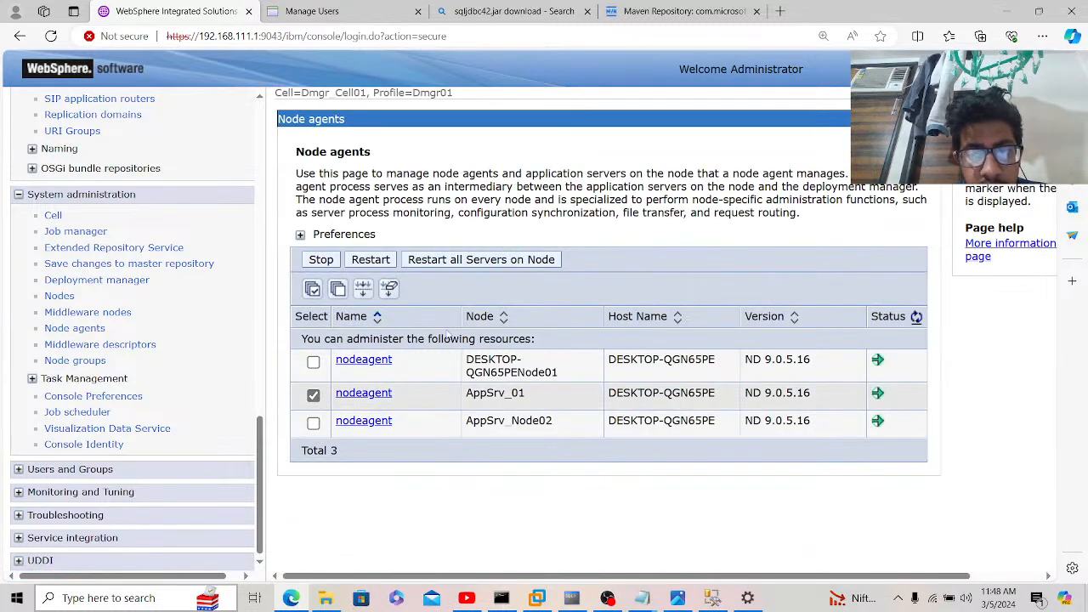
click(452, 265)
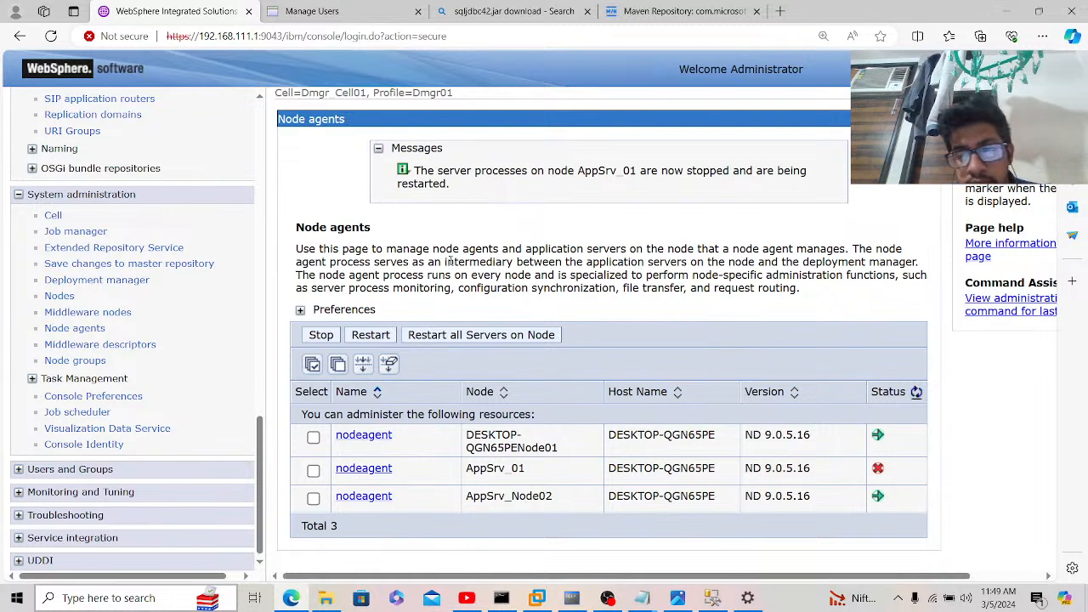
Step: Refresh the node agent status twice until AppSrv_01 reports running again
click(917, 392)
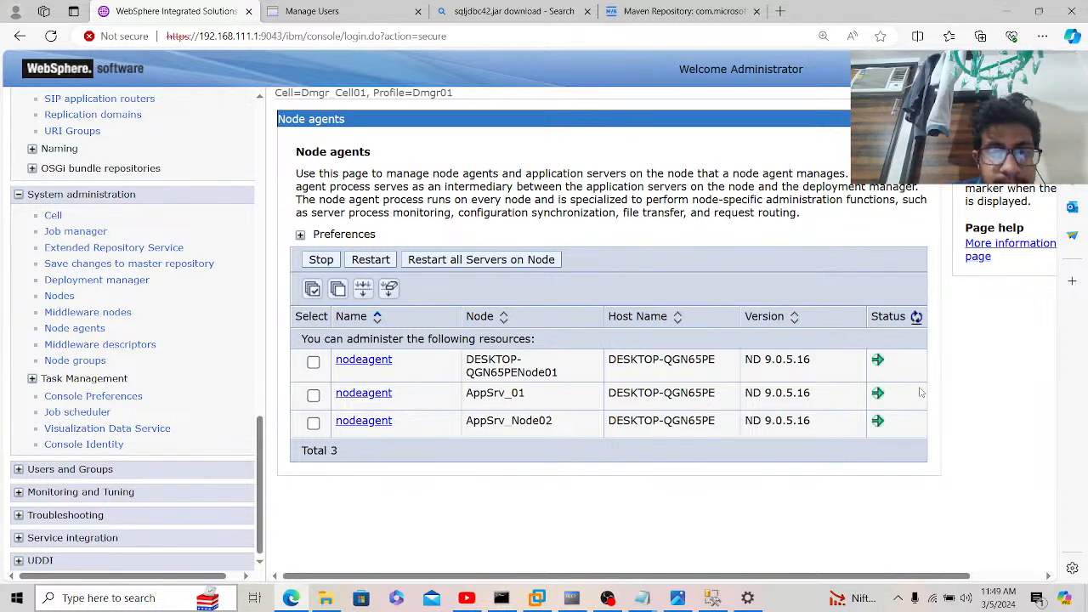
click(915, 318)
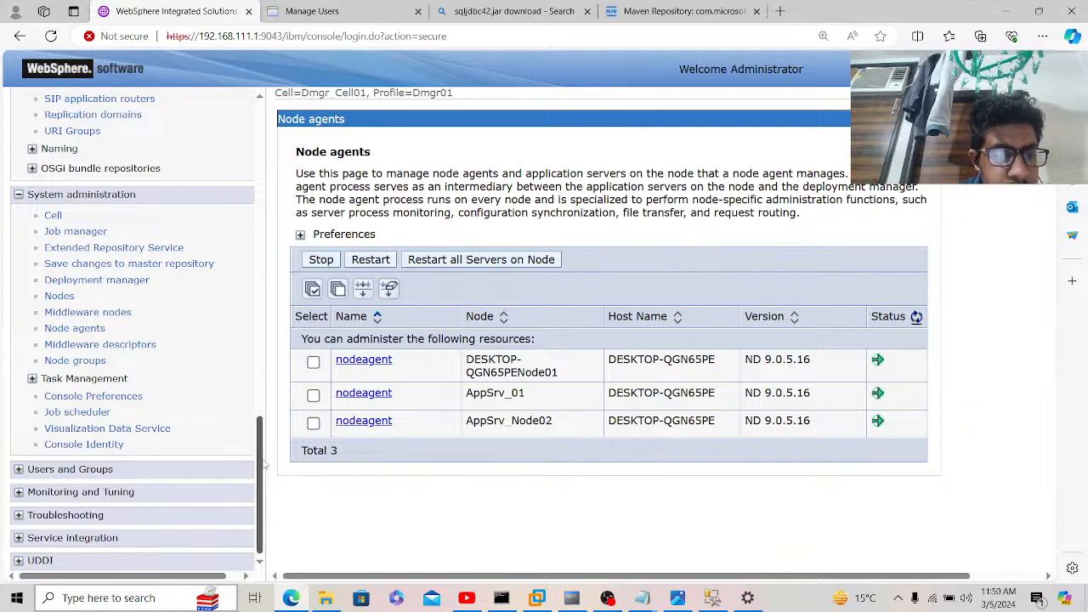
drag(263, 463, 242, 265)
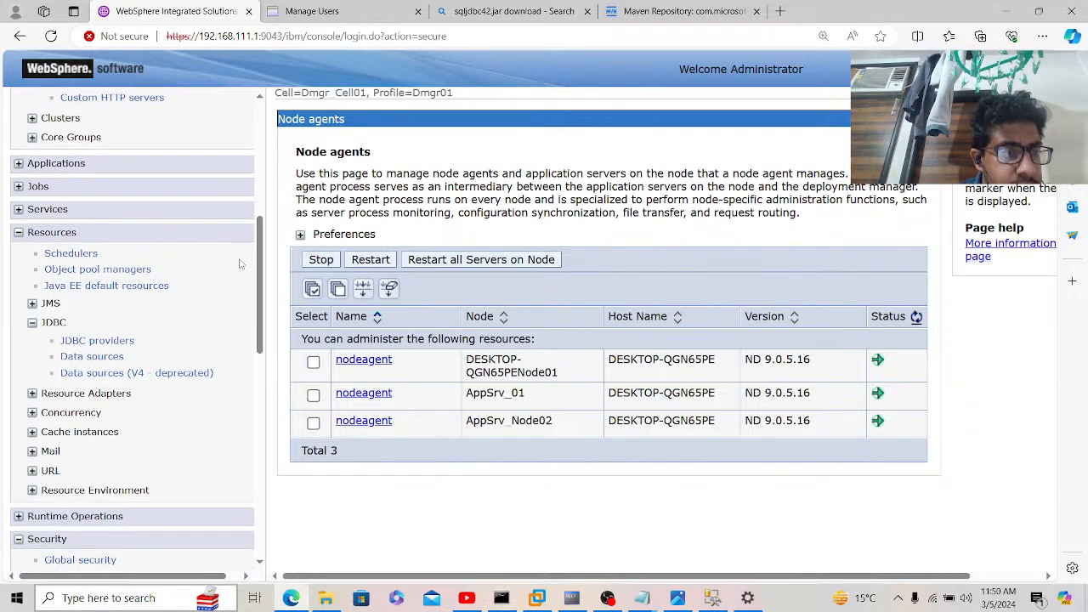
Step: Select the Ganesh data source under Microsoft SQL Server JDBC Driver and run Test connection
click(102, 341)
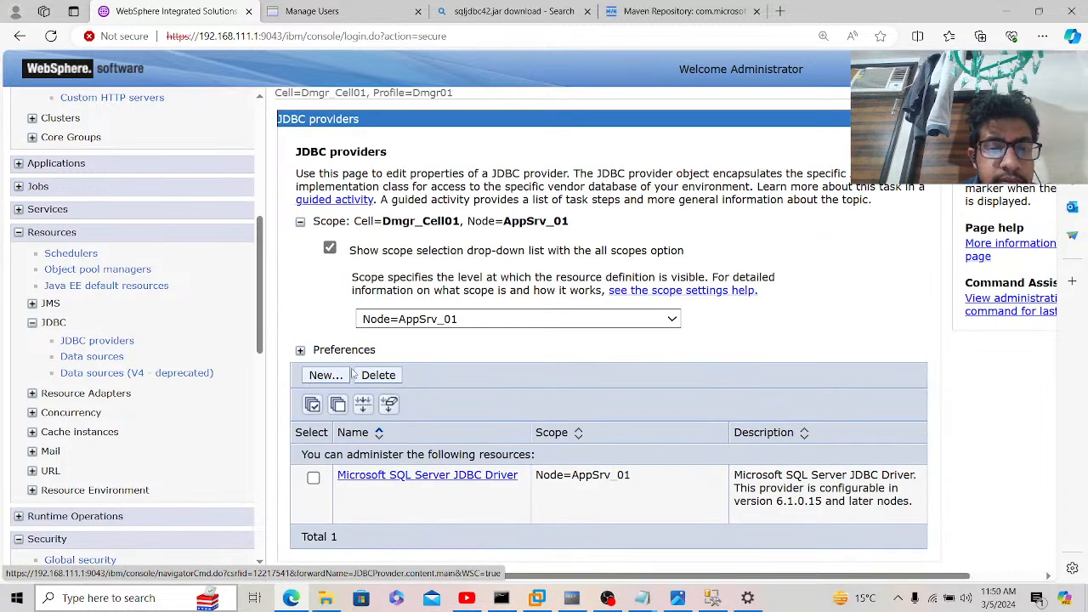
click(385, 481)
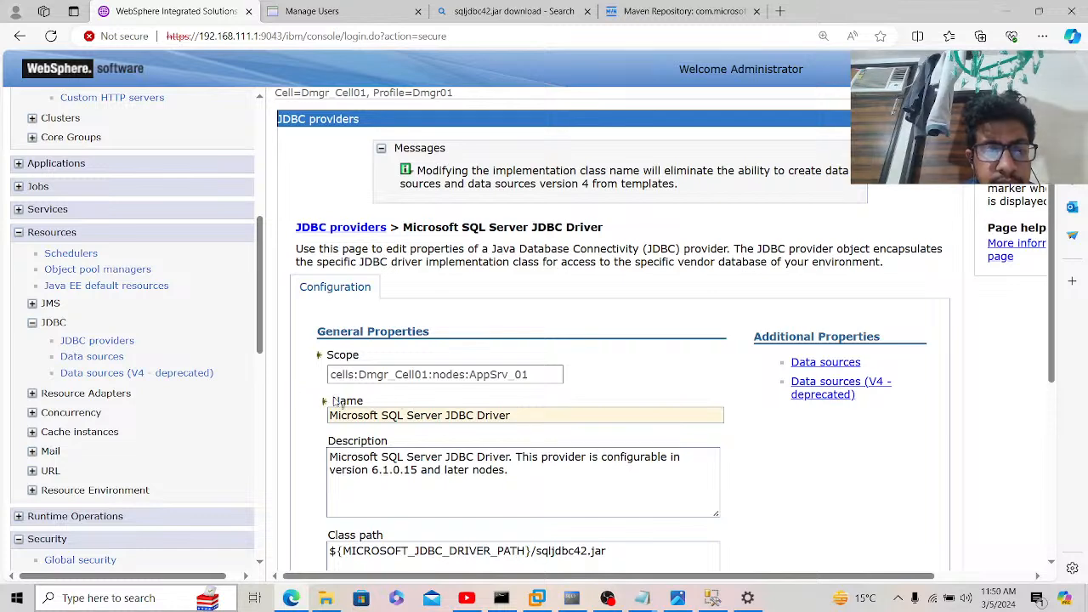
click(313, 350)
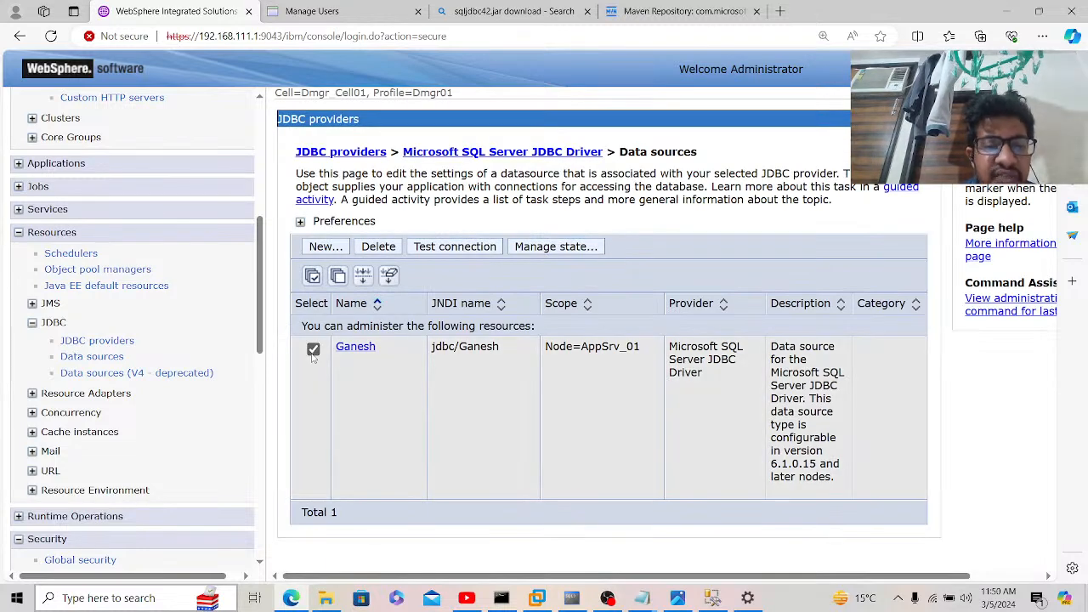
click(473, 252)
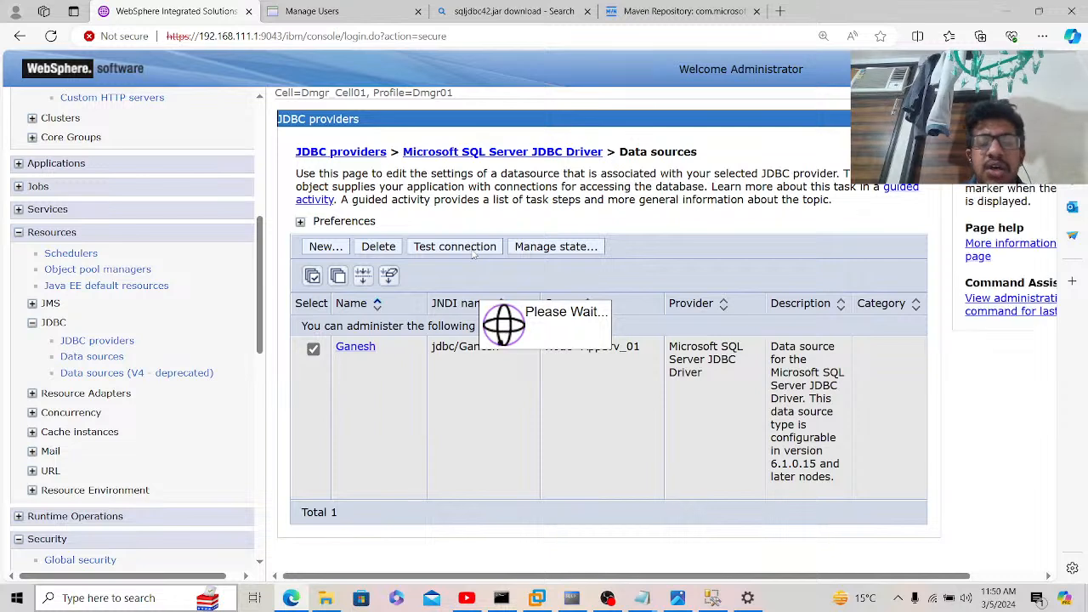
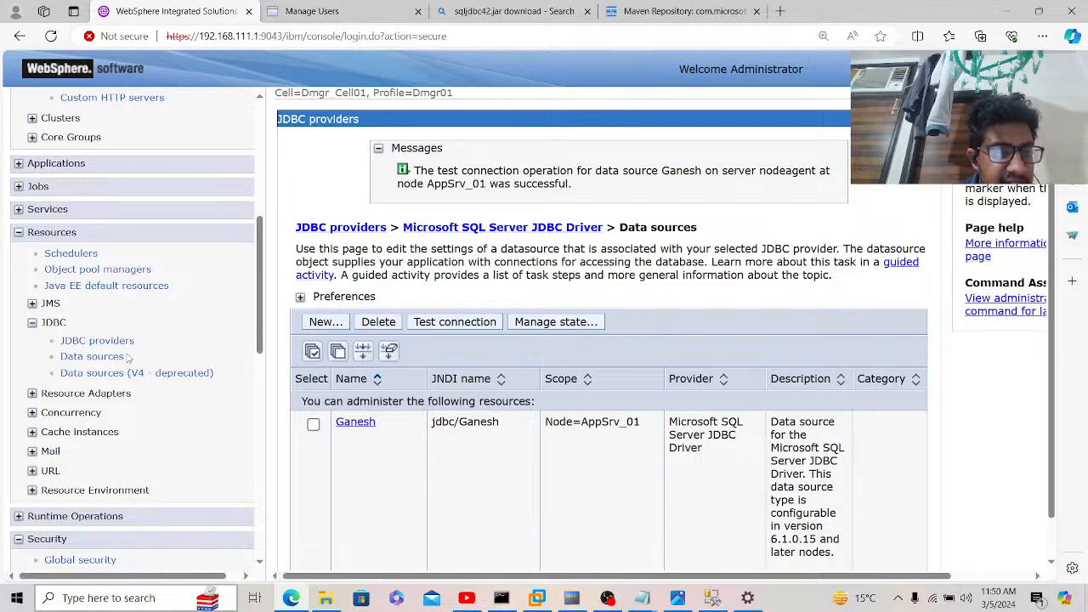
Step: Run Test connection on the GANESH data source, then follow the synchronize link in the messages
click(116, 361)
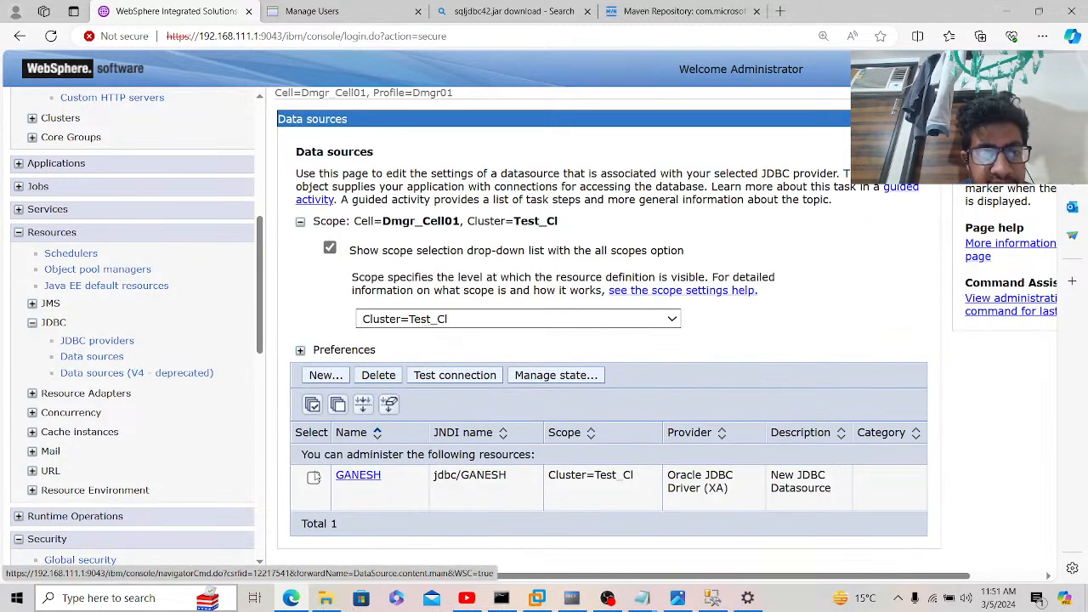
click(314, 478)
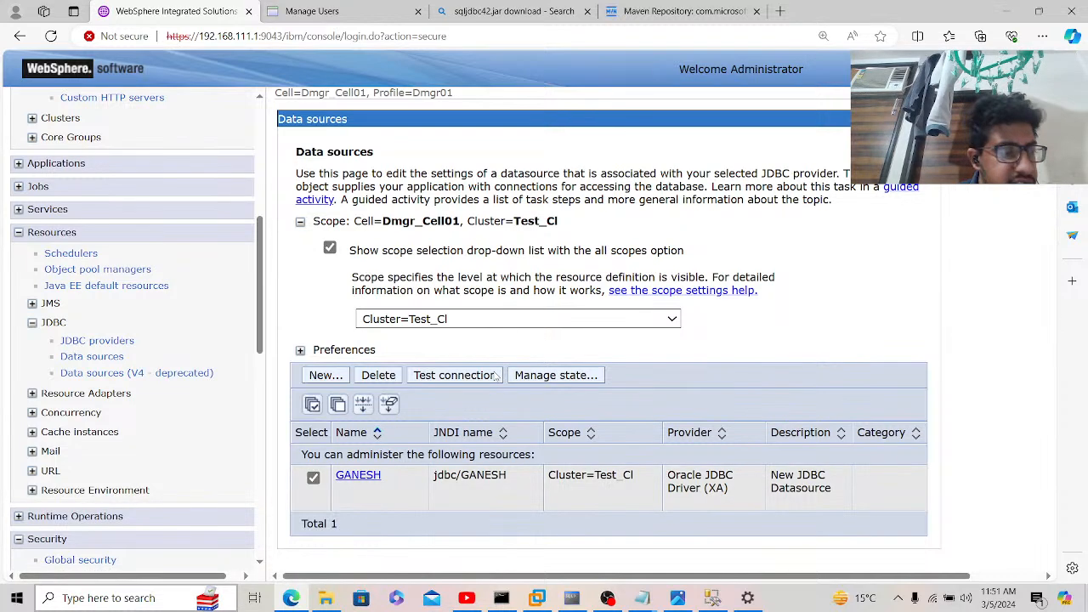
click(498, 375)
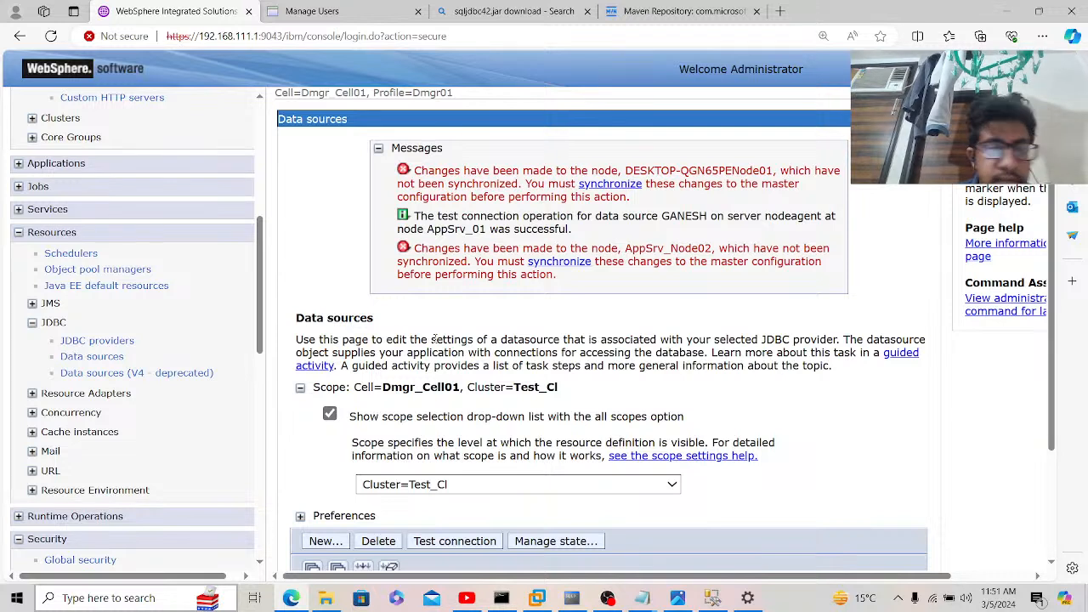
click(626, 185)
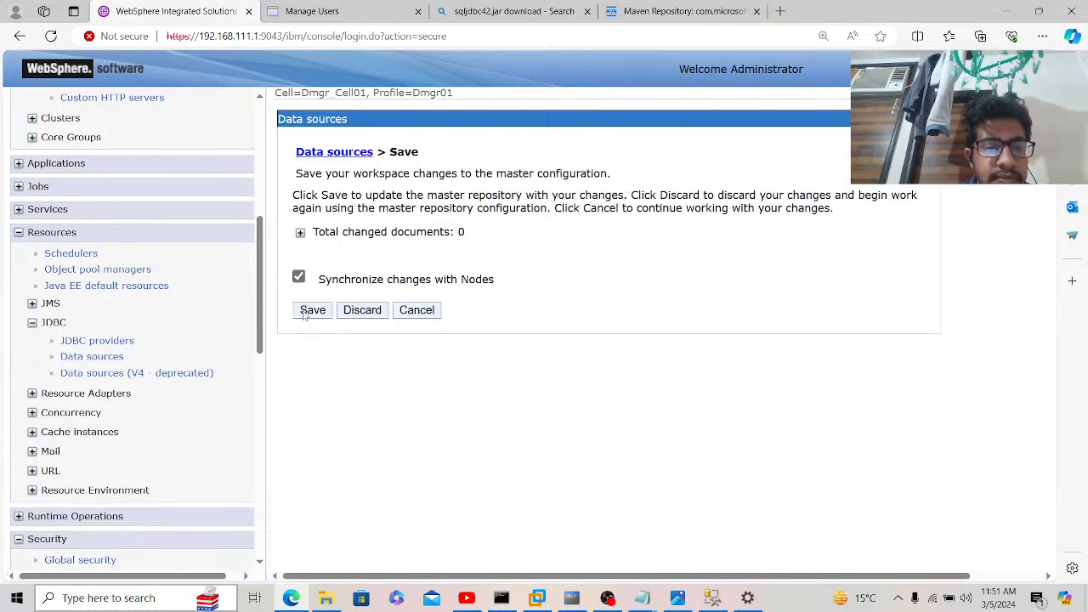
Step: Save changes to the master configuration with node synchronization, then retest the GANESH data source connection
click(311, 311)
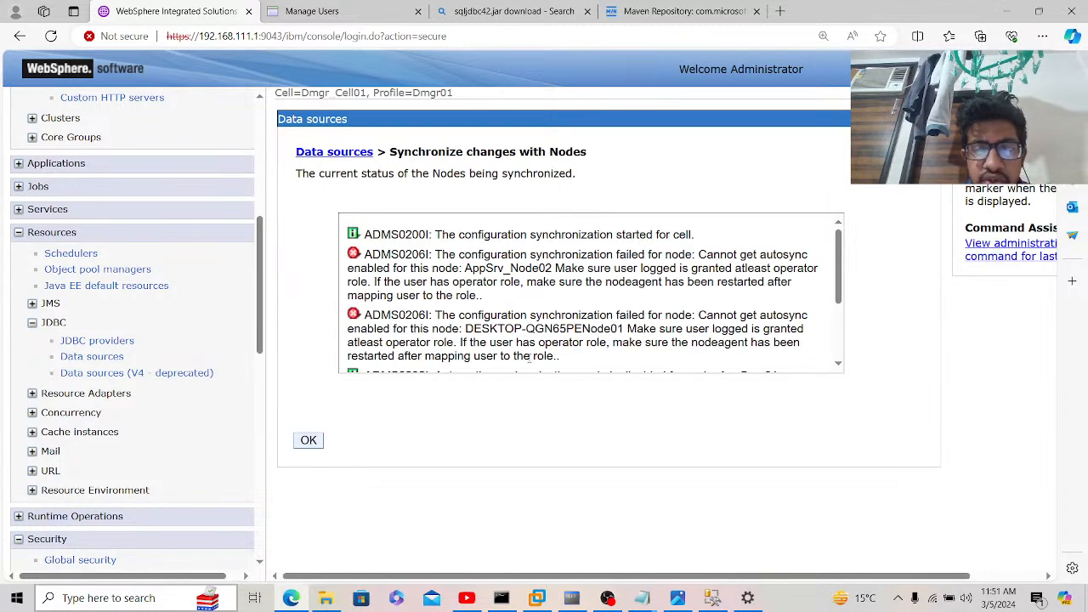
click(310, 441)
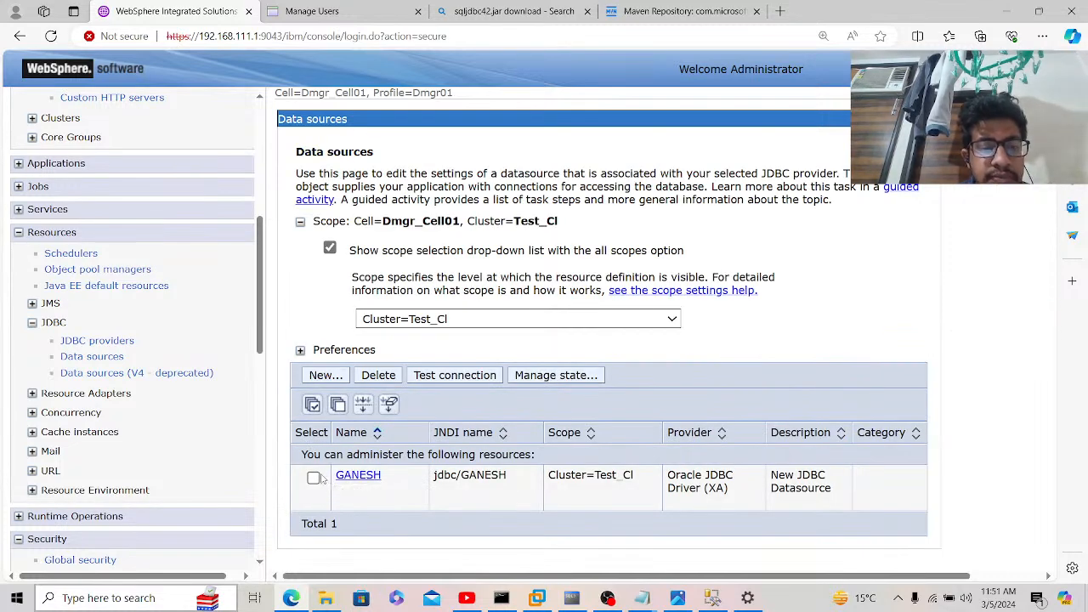
click(313, 477)
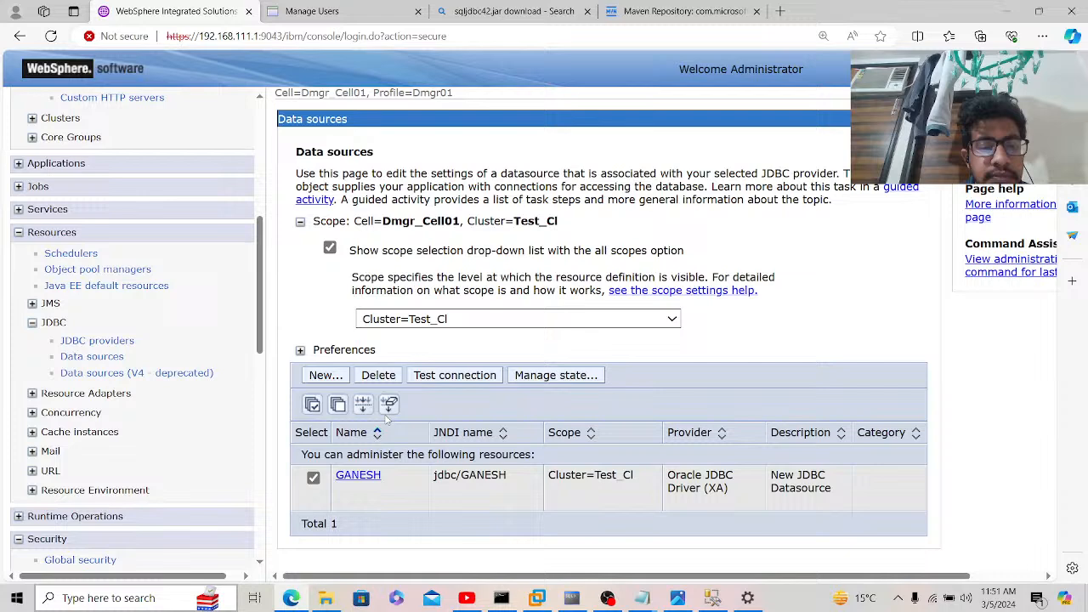
click(441, 380)
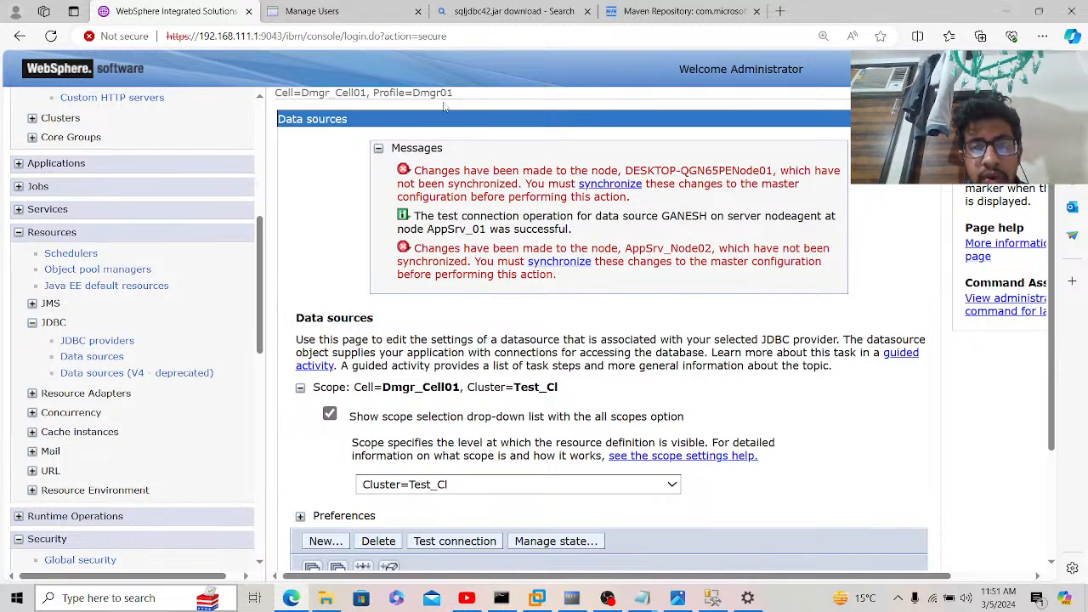
Step: Close the Maven Repository tab and the 'sqljdbc42.jar download' Bing search tab in Edge
click(676, 11)
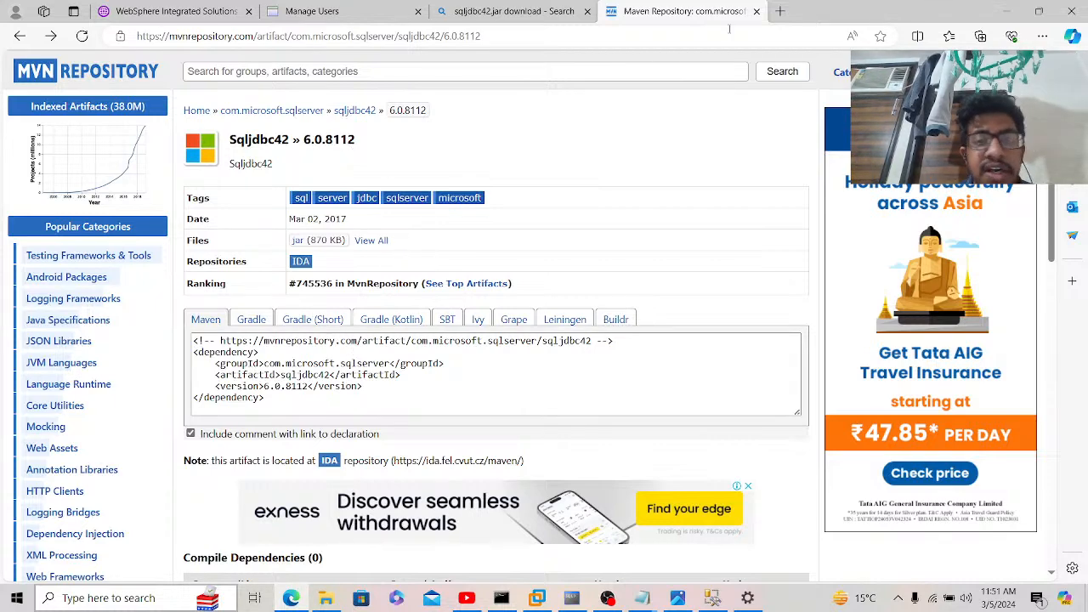
click(756, 11)
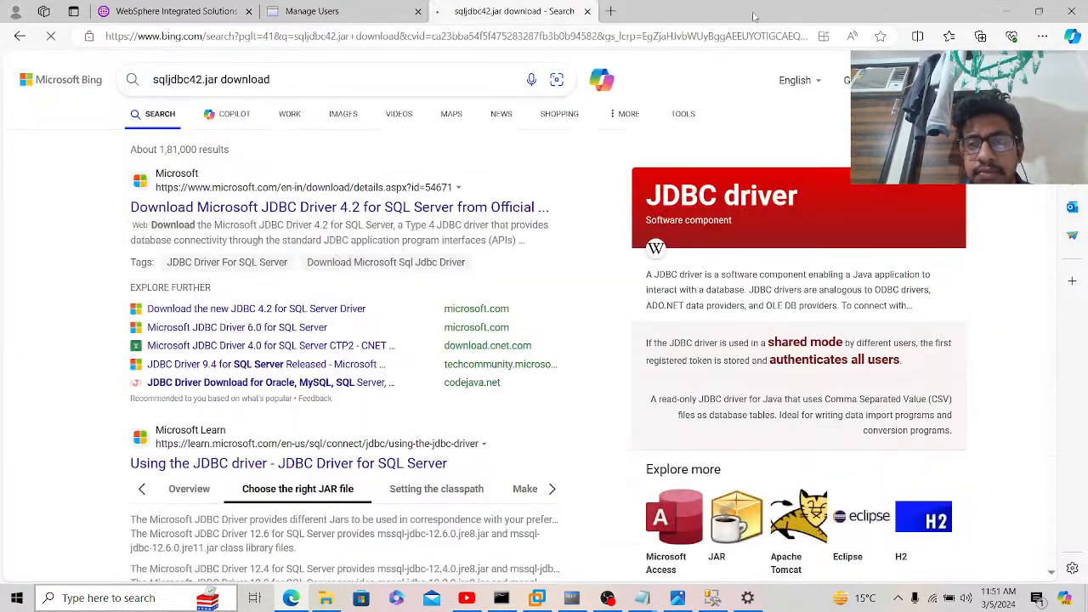
click(586, 11)
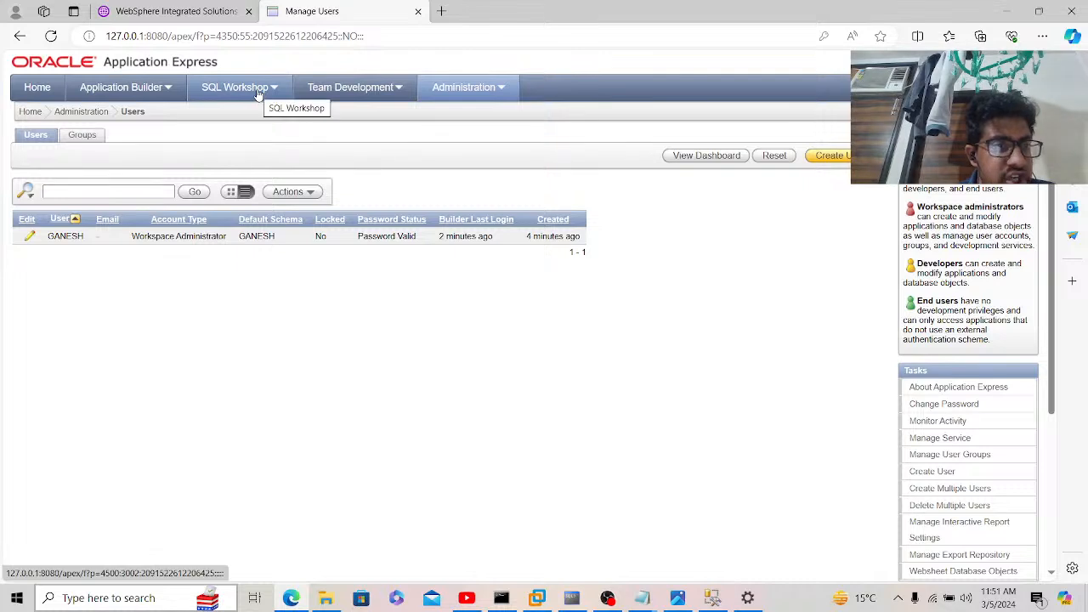
Step: Log in to the GANESH workspace and open Administration > Manage Users and Groups
click(442, 89)
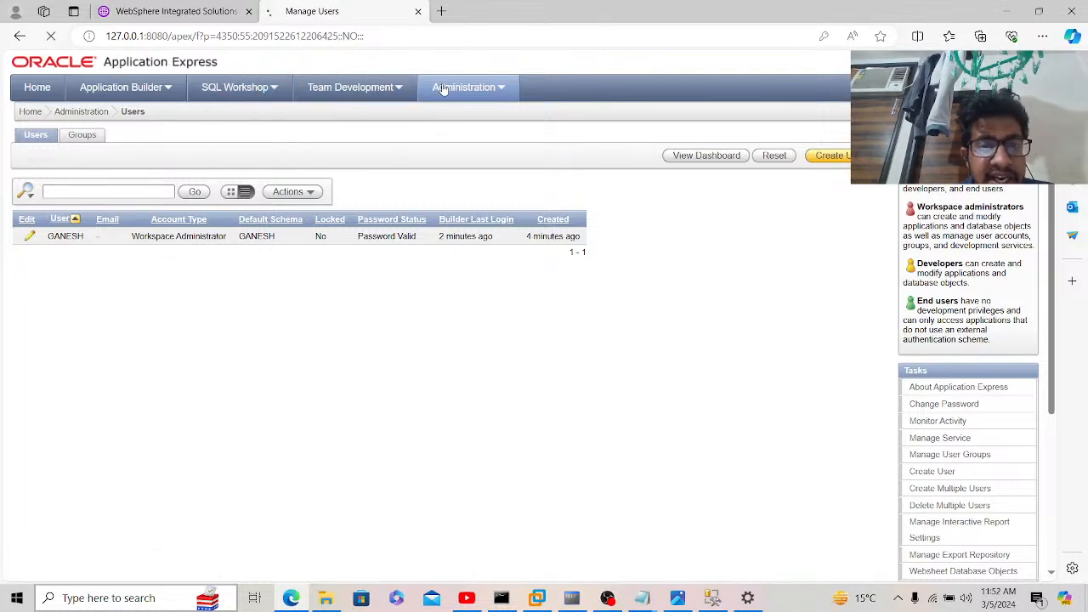
click(549, 189)
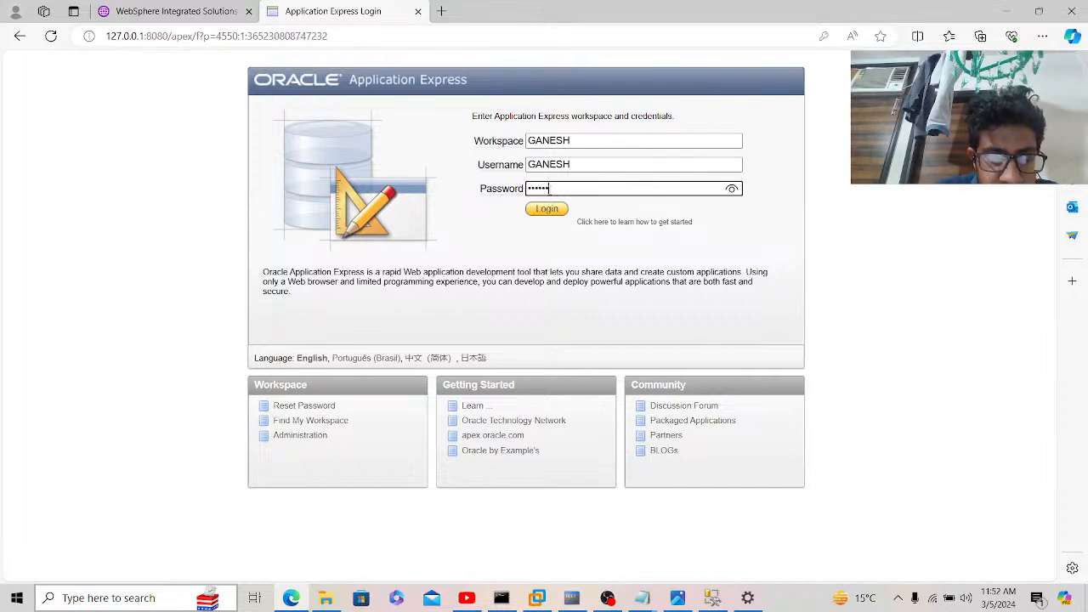
key(Return)
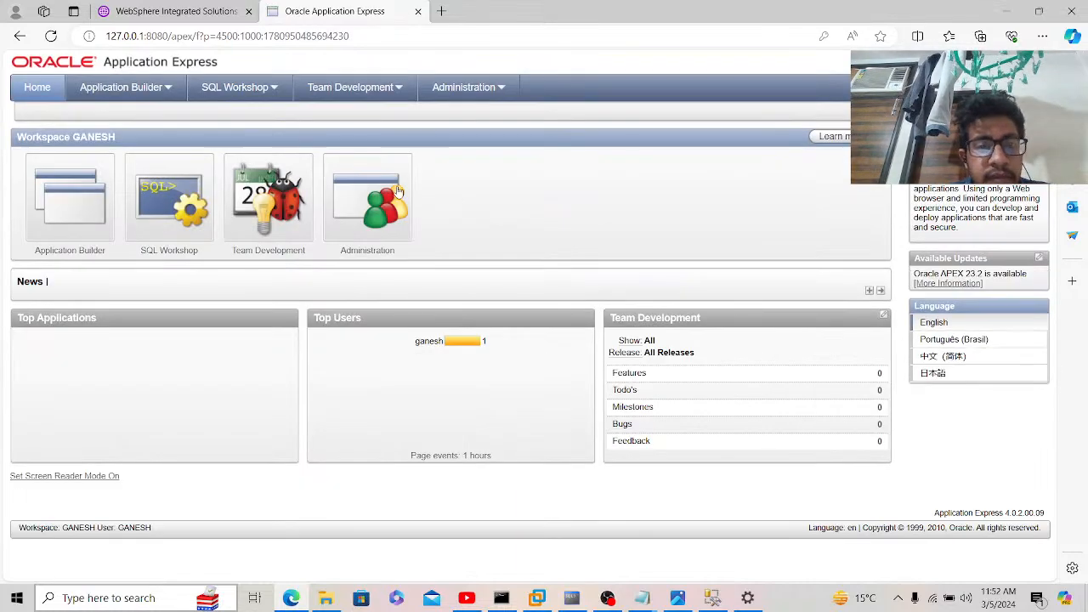
click(385, 190)
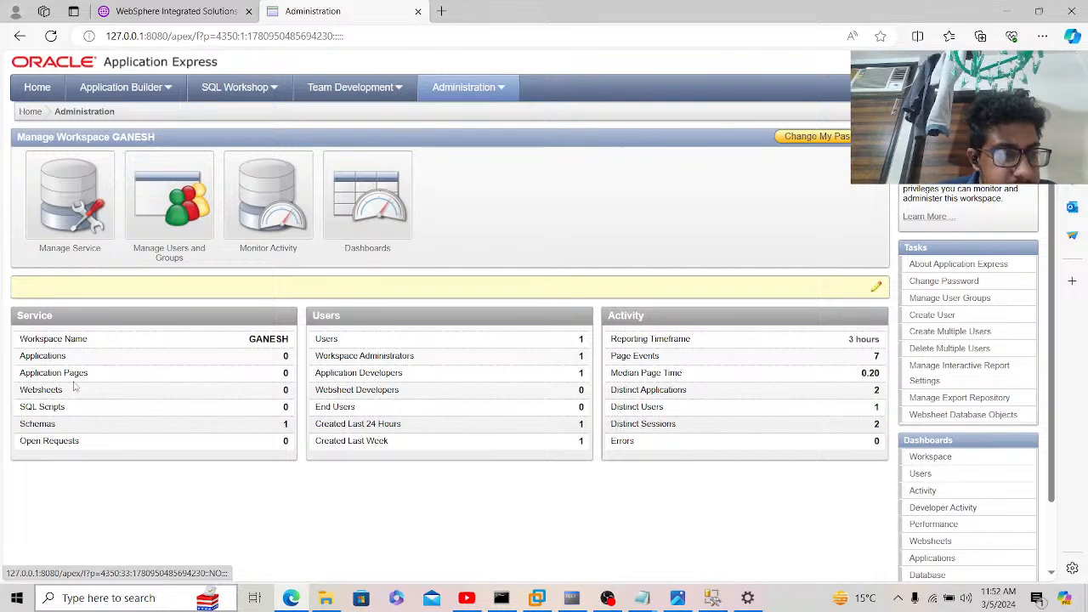
click(156, 219)
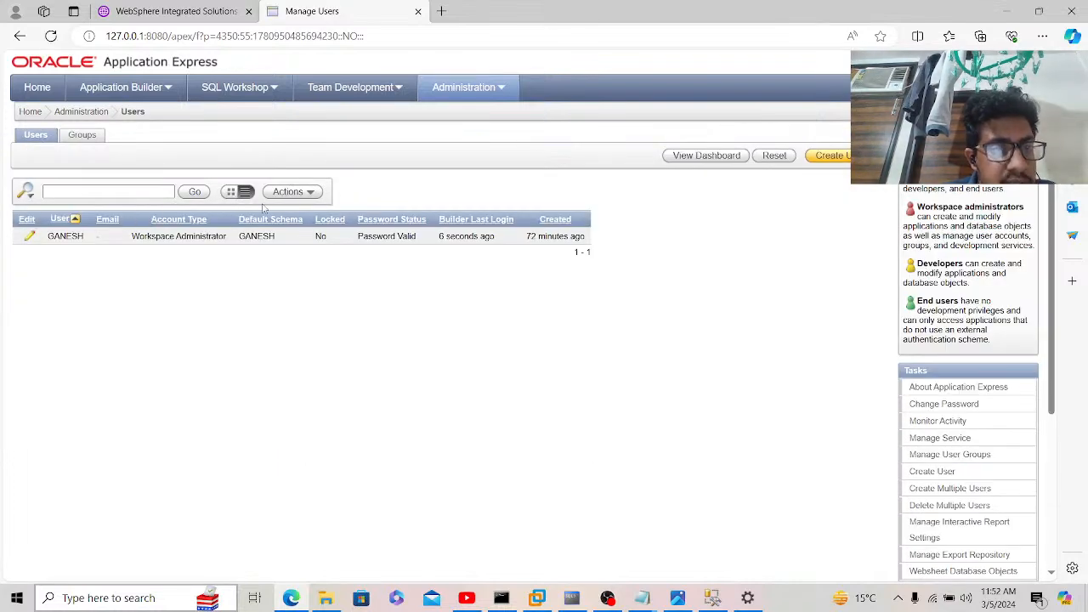
Step: Open and dismiss the User and Edit column sort and filter menus
click(58, 219)
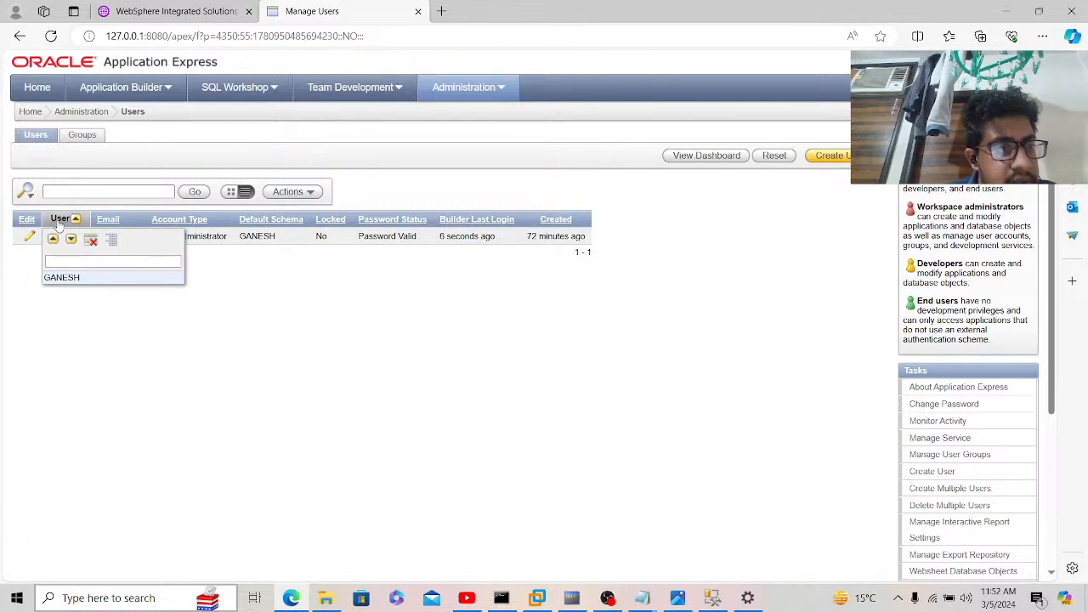
click(38, 137)
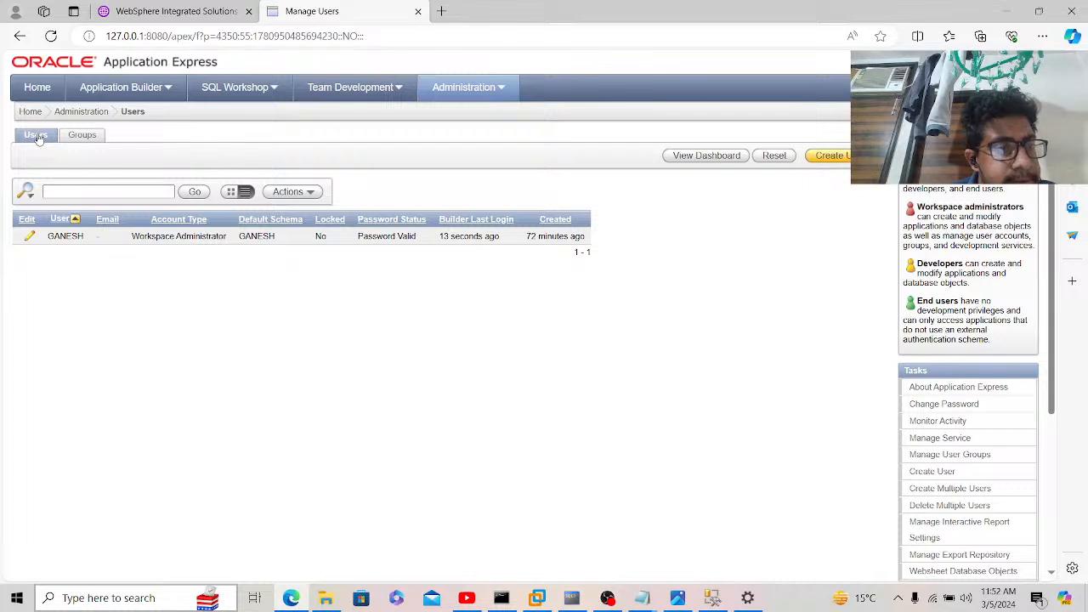
click(30, 221)
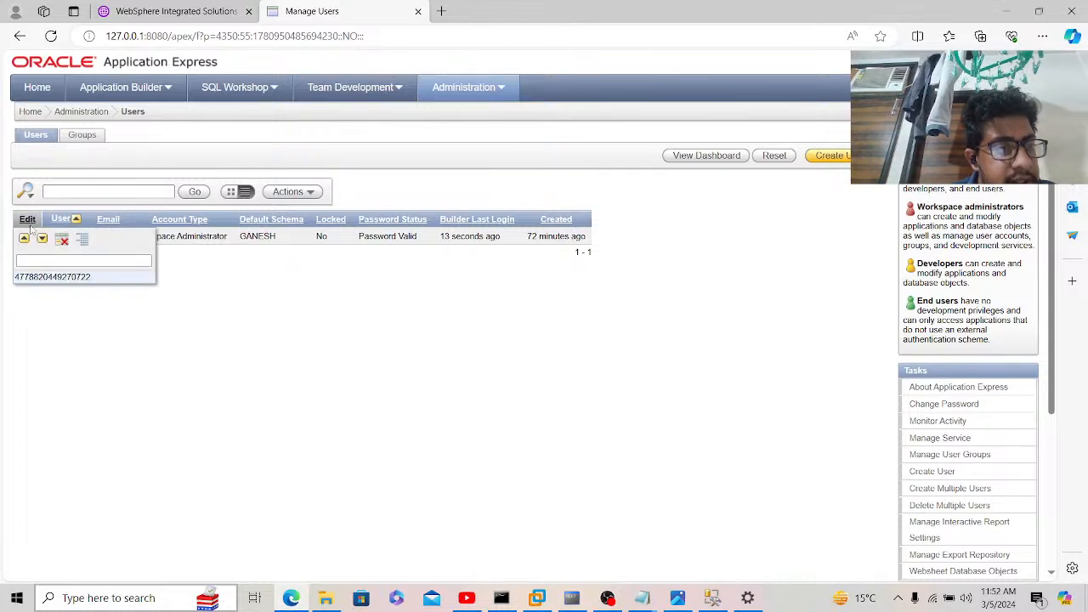
click(31, 315)
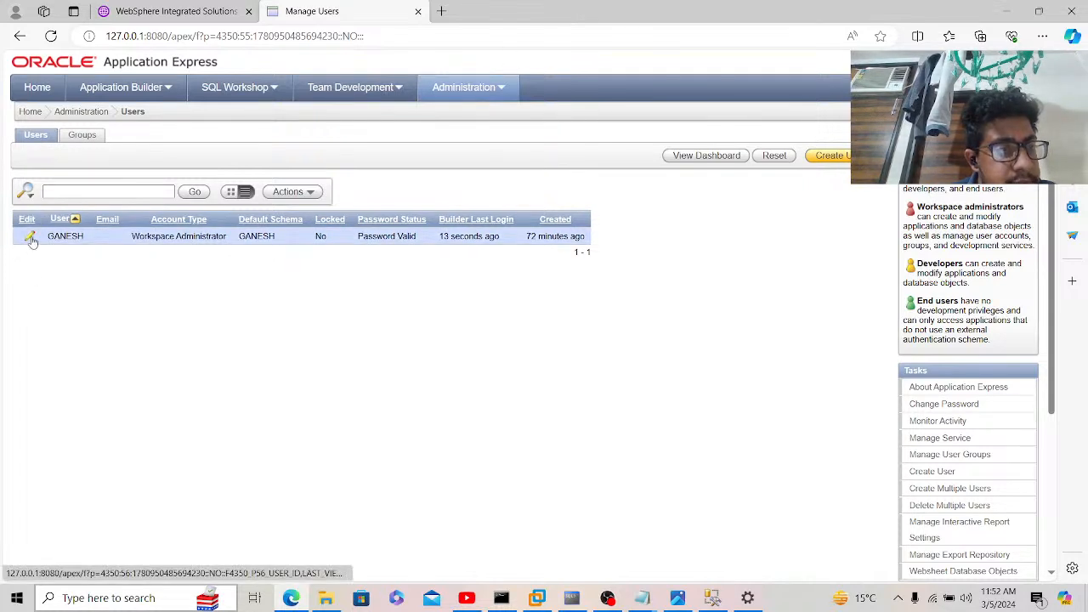
Step: Open GANESH's Edit User page and review its Account Privileges, User Groups, Password and Show All sections
click(30, 238)
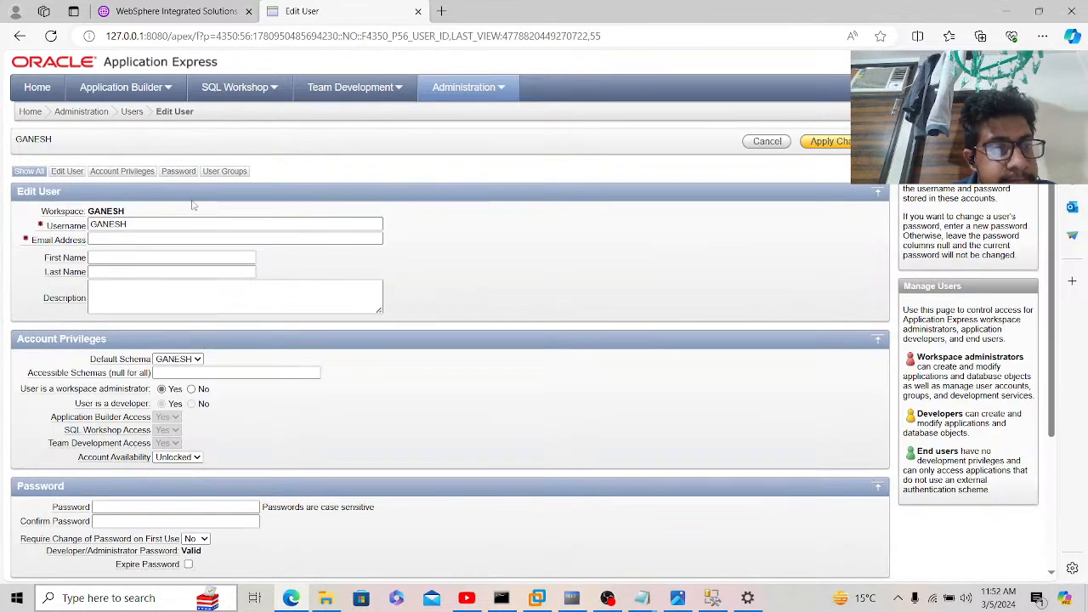
click(121, 171)
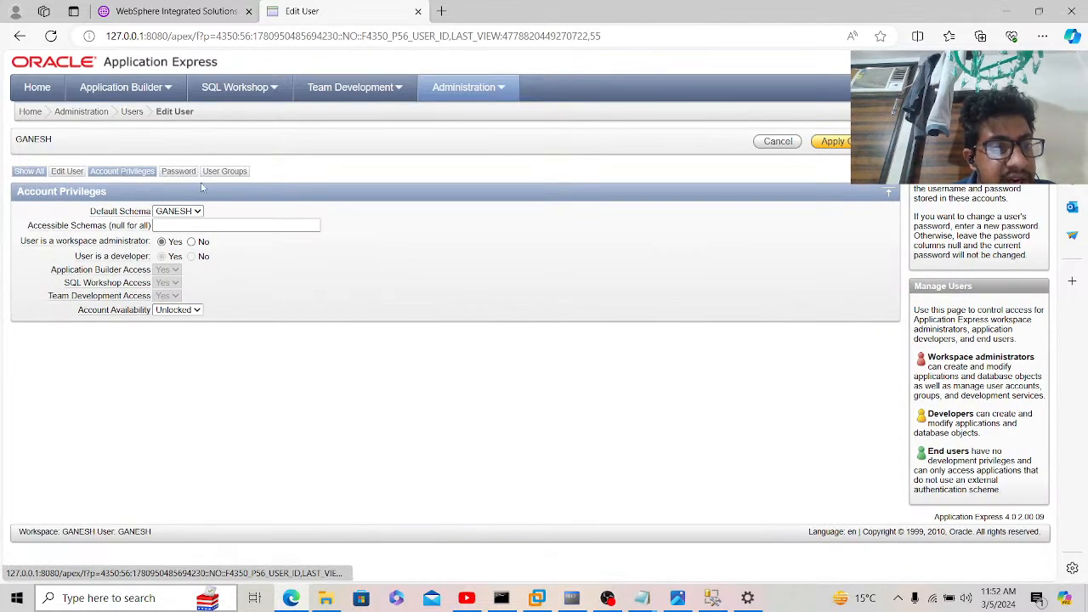
click(225, 172)
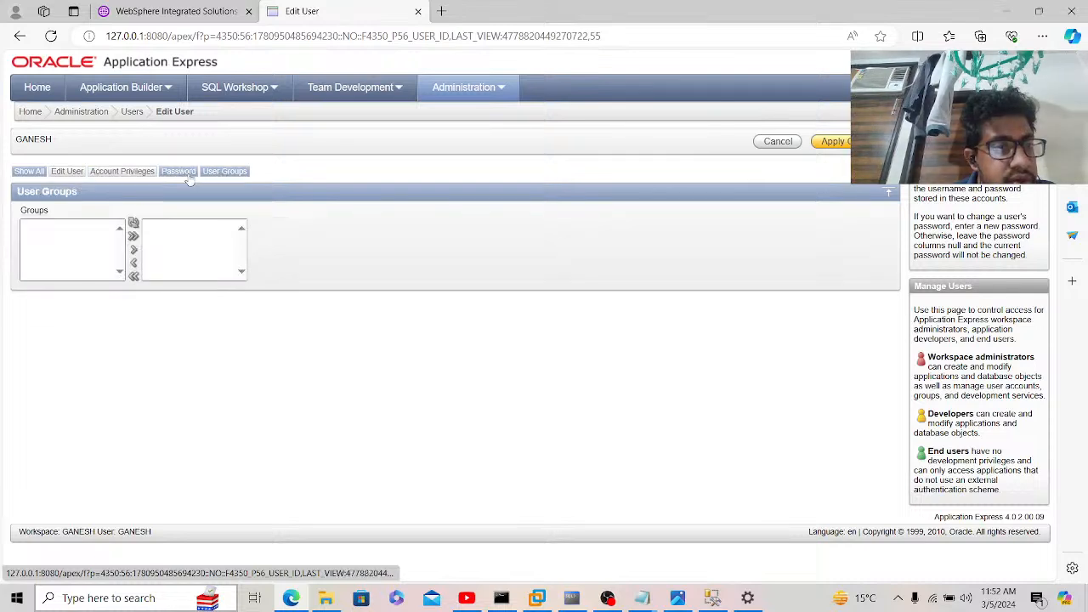
click(179, 172)
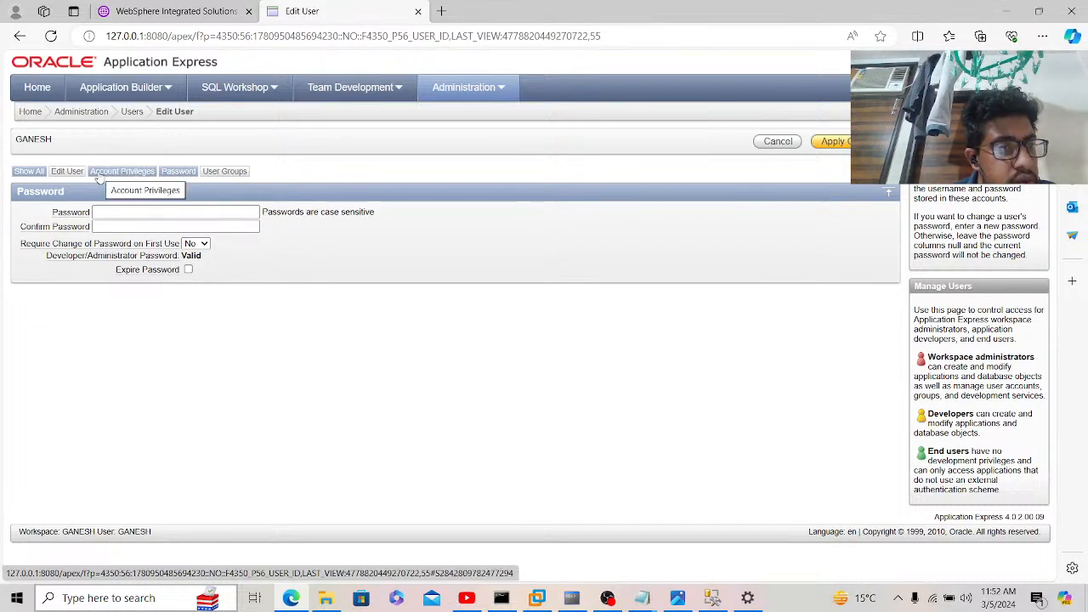
click(99, 173)
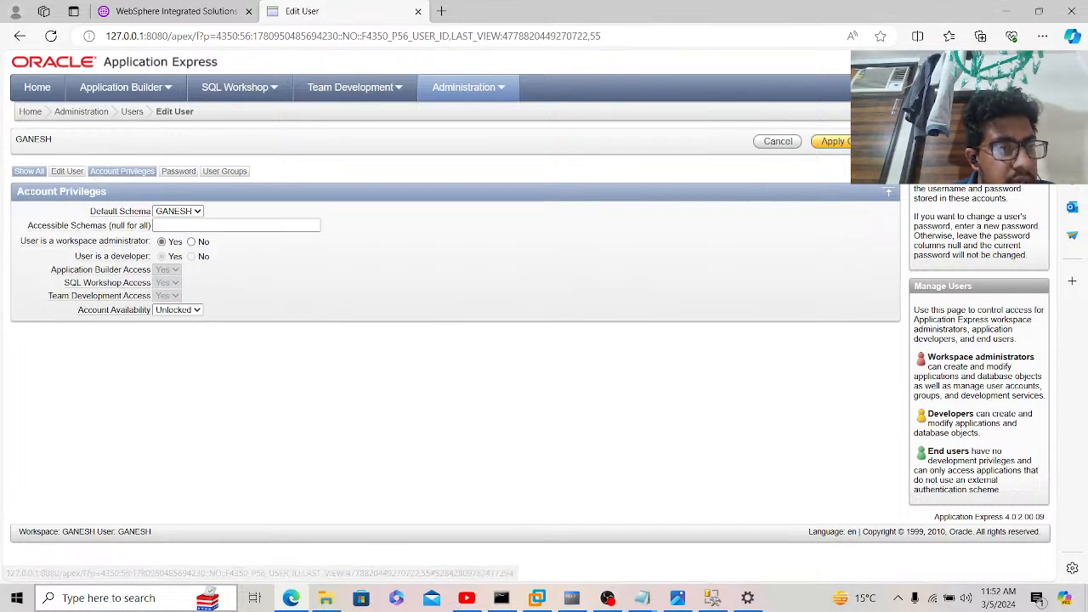
click(26, 174)
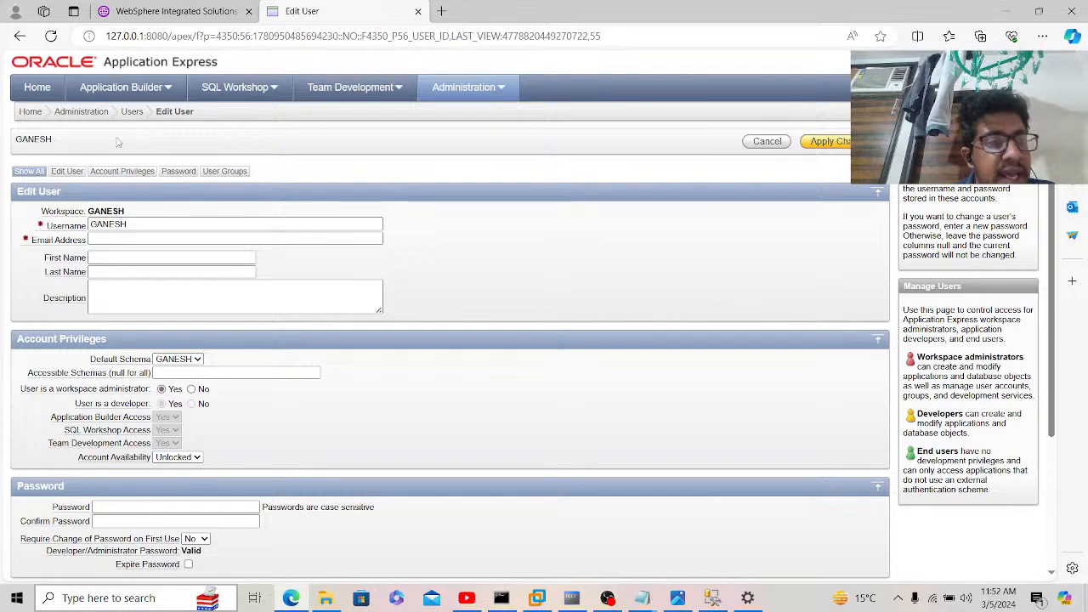
click(130, 95)
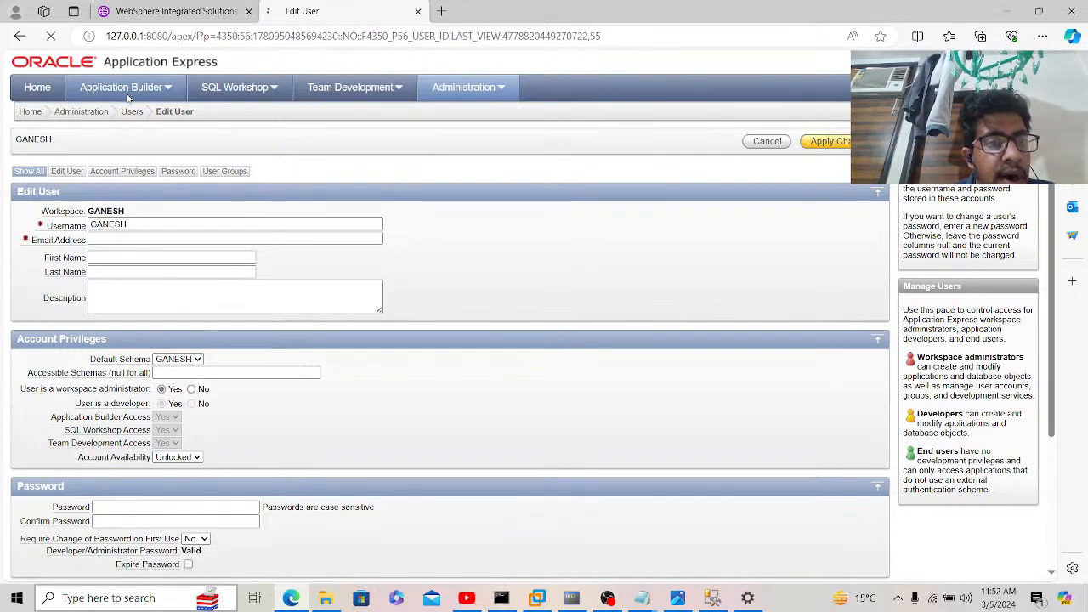
Step: View GANESH's recent page views under Administration activity monitoring, then return to the workspace home
click(37, 90)
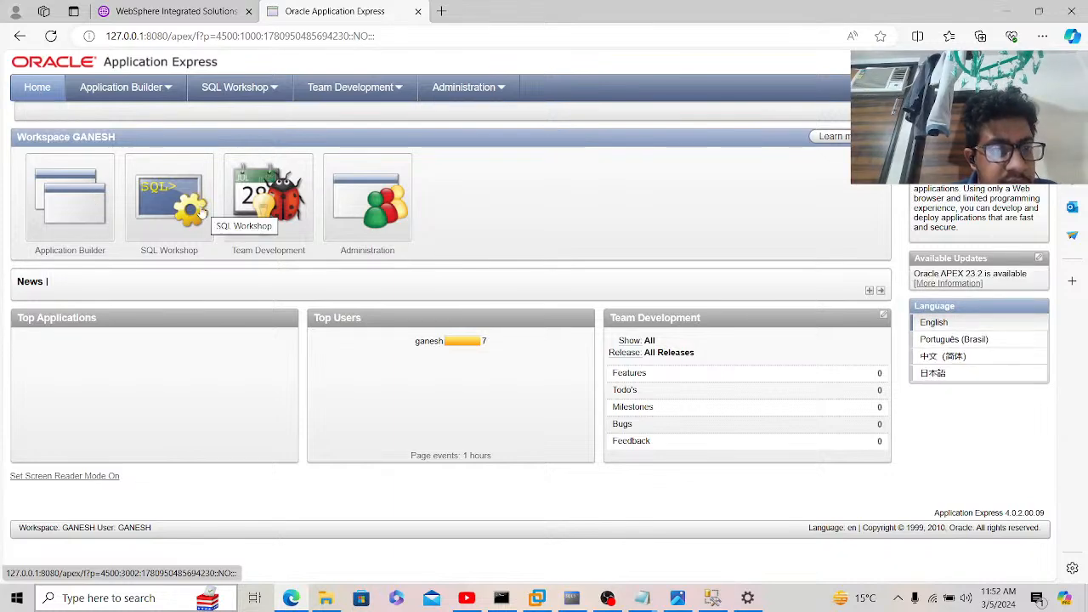
click(353, 214)
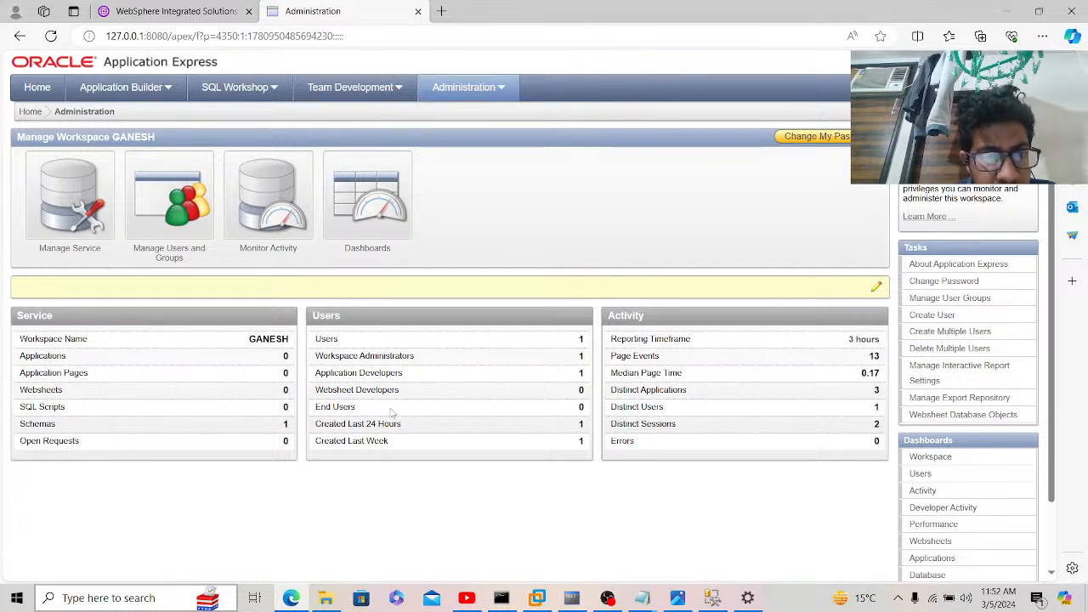
click(284, 217)
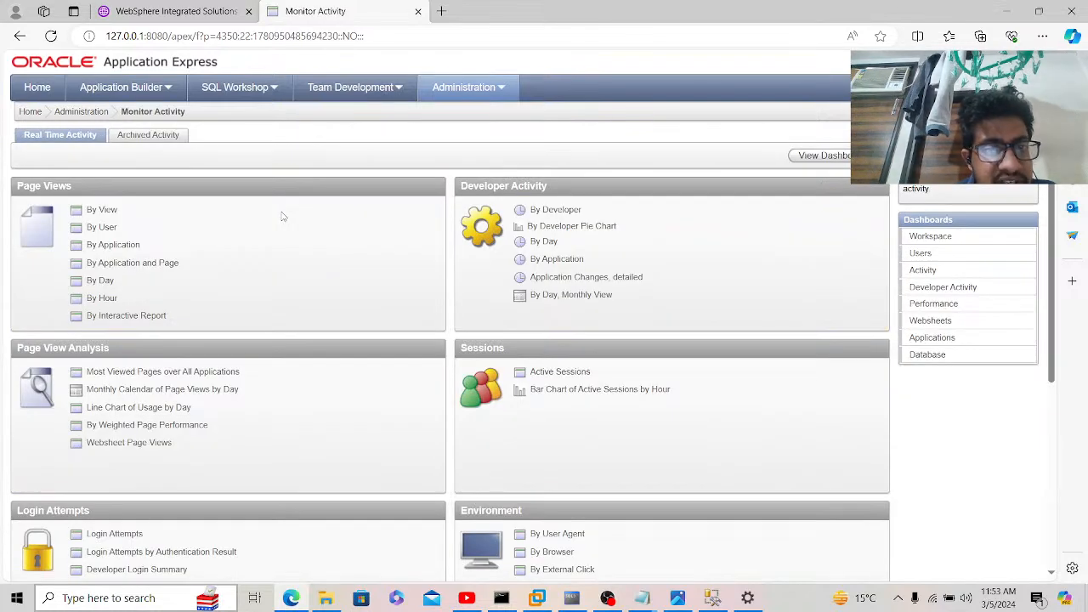
click(102, 228)
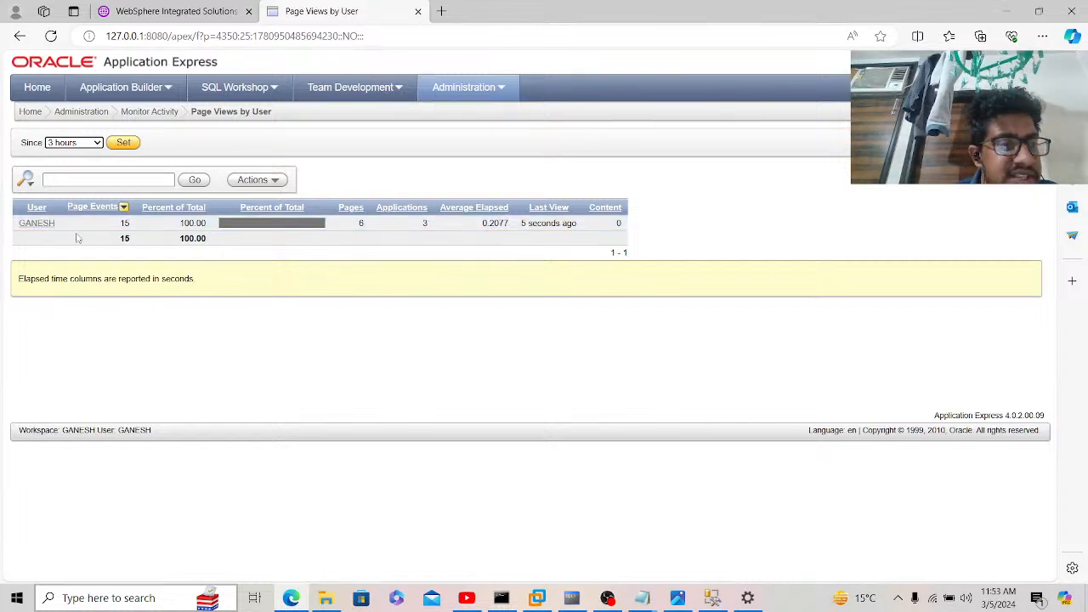
click(49, 223)
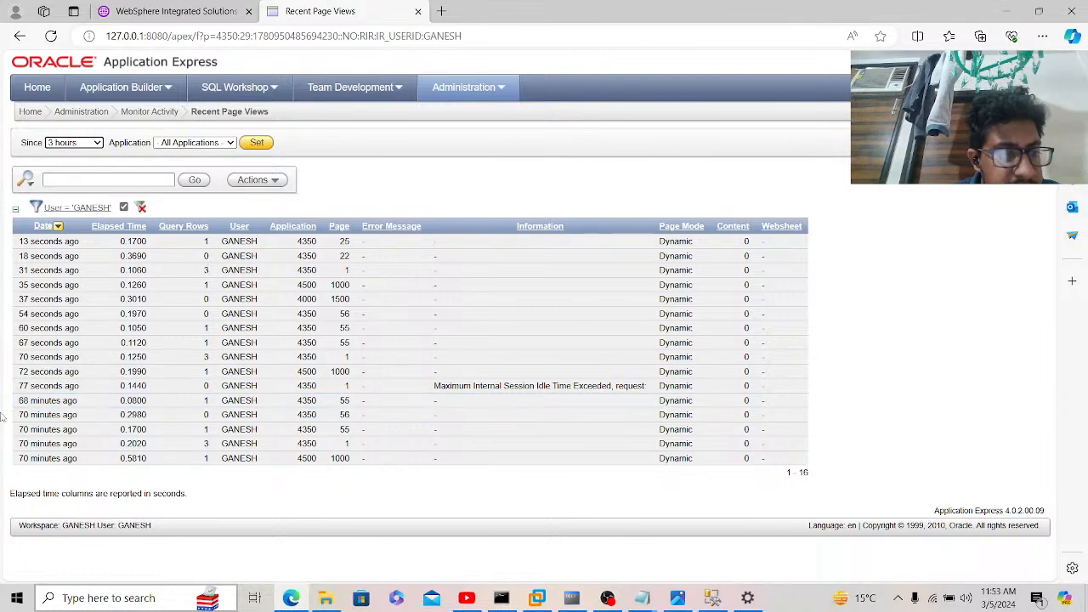
click(30, 112)
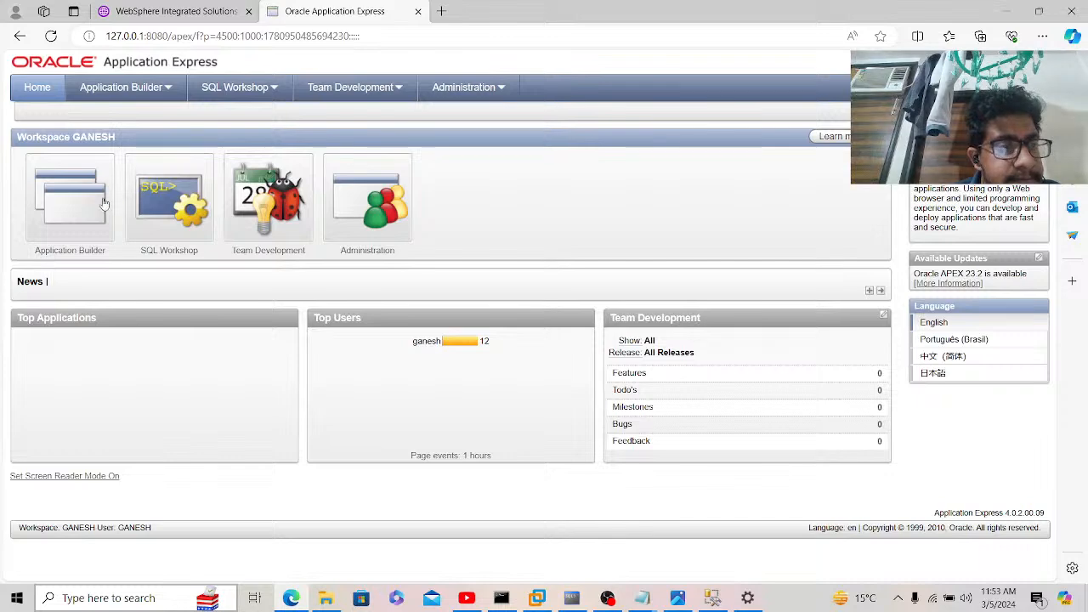
Step: Browse Application Builder, its Create page and SQL Workshop, then return home and open Administration
click(90, 205)
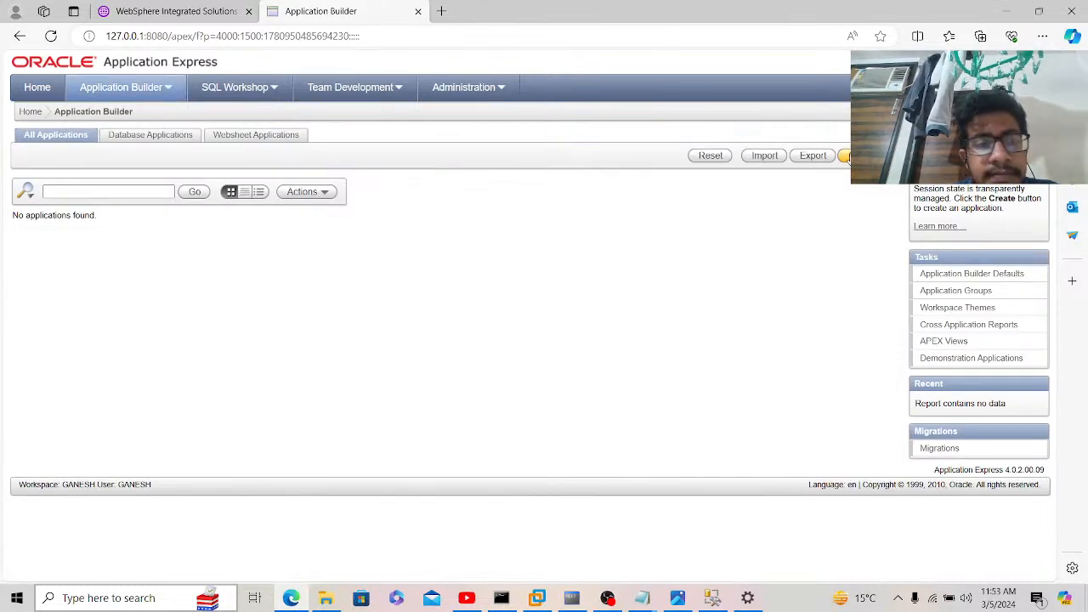
click(845, 155)
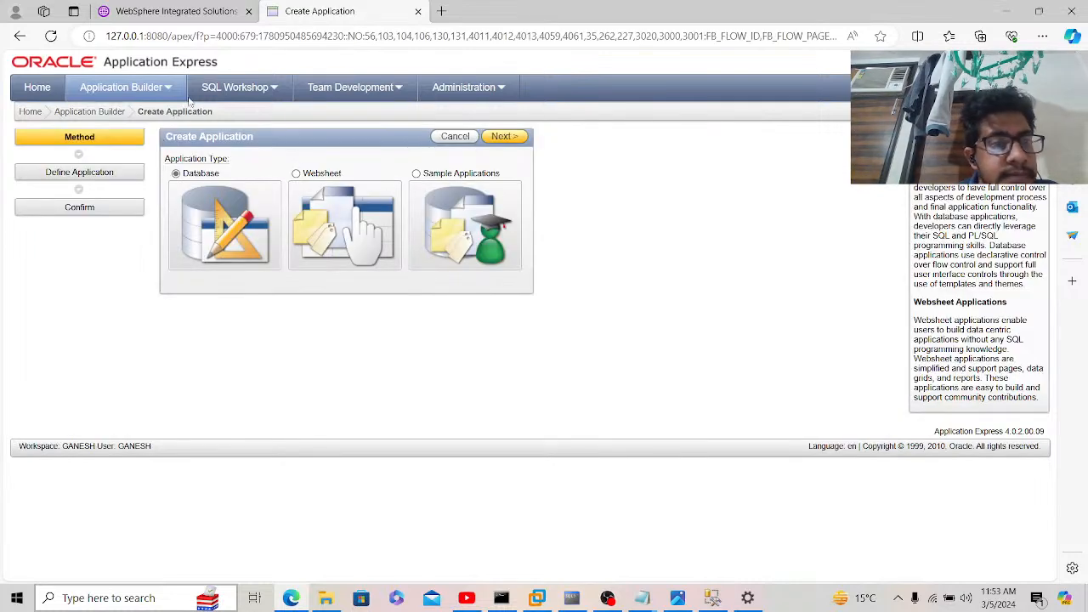
click(253, 89)
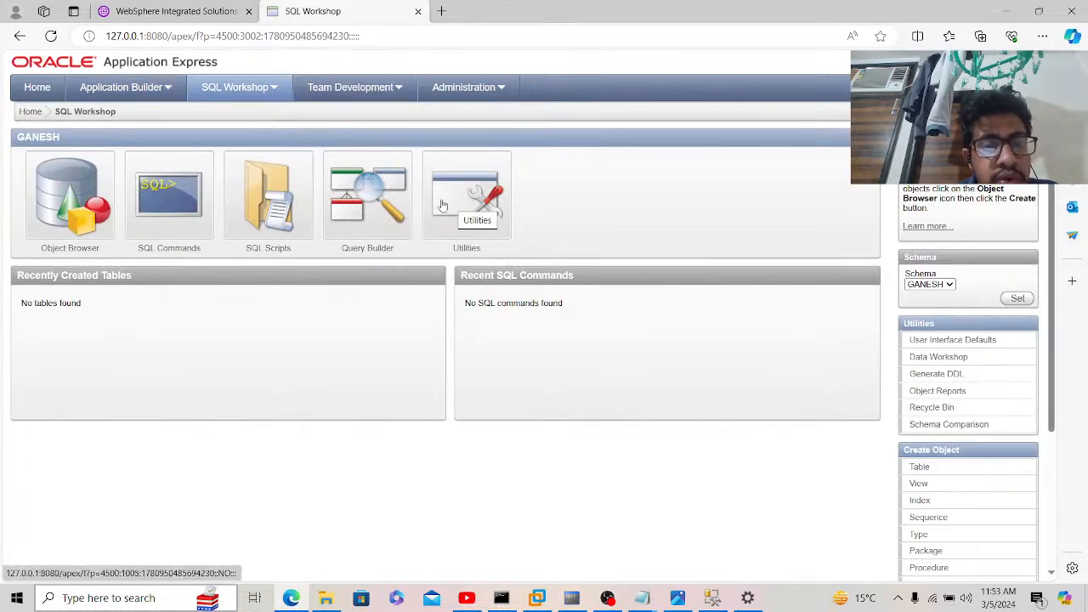
click(111, 92)
click(41, 92)
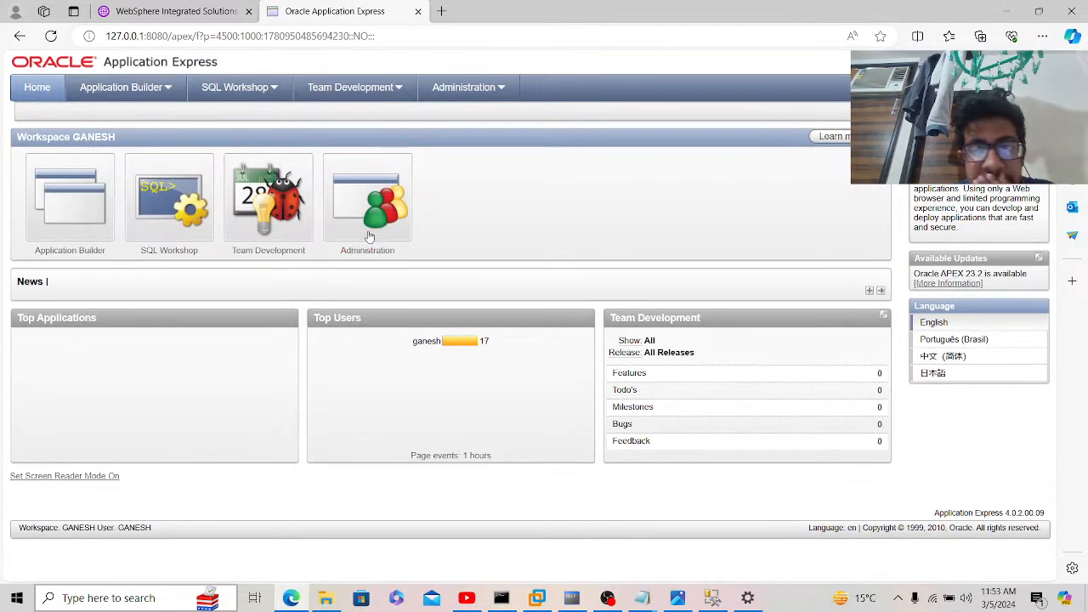
click(367, 204)
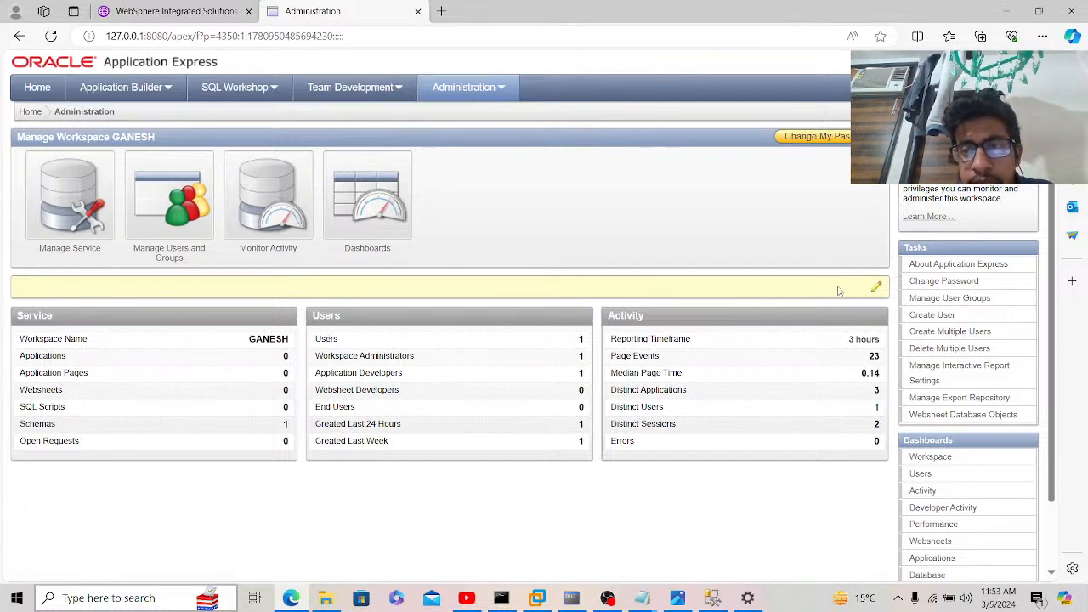
Step: Enter the current and new passwords in Change My Password, apply, and close the confirmation window
click(823, 138)
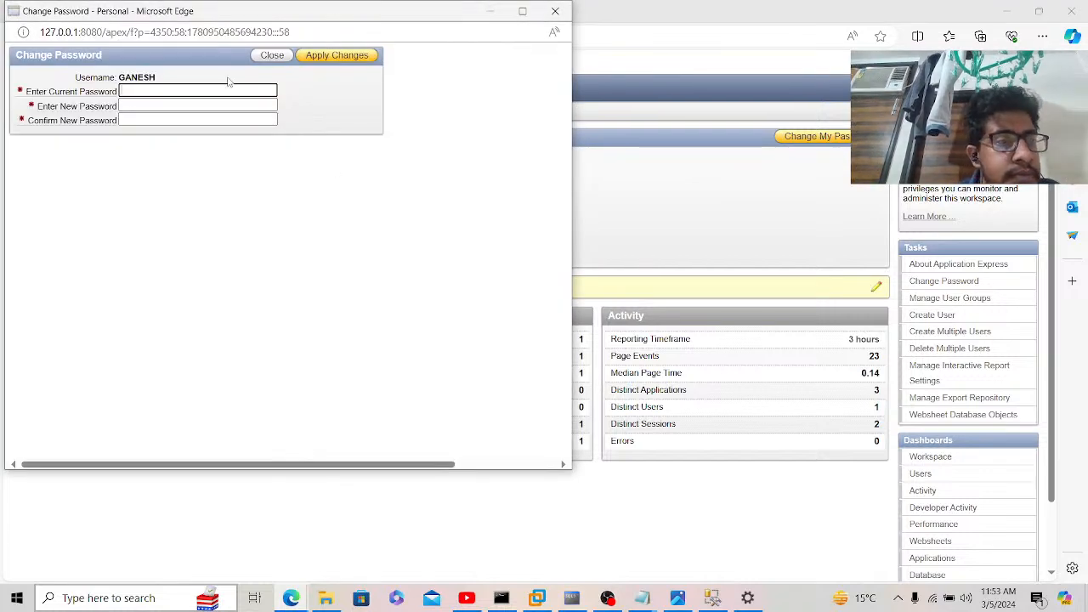
text(•••••)
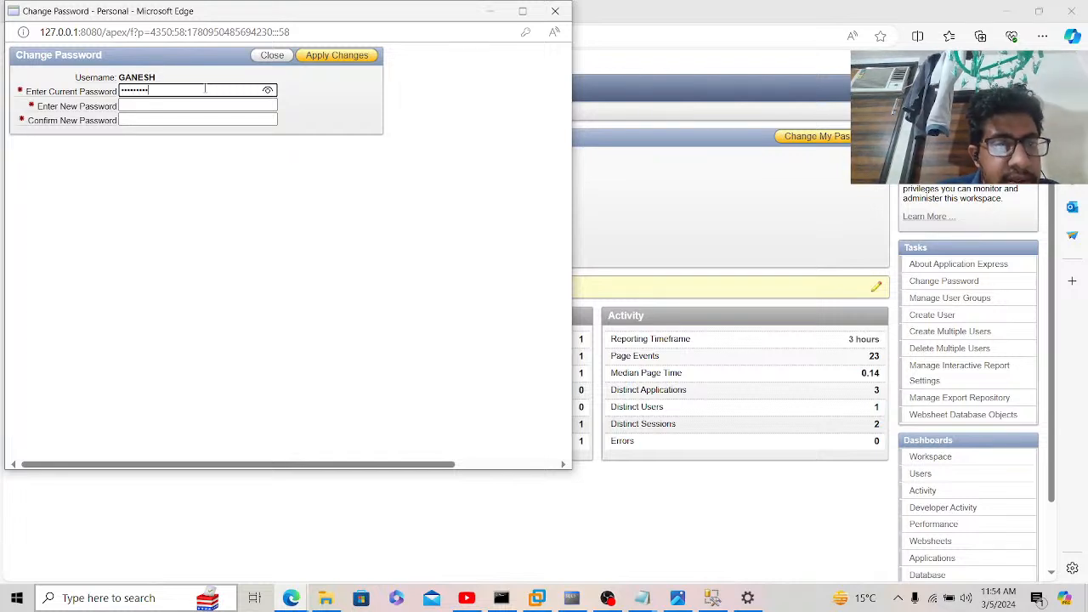
click(268, 91)
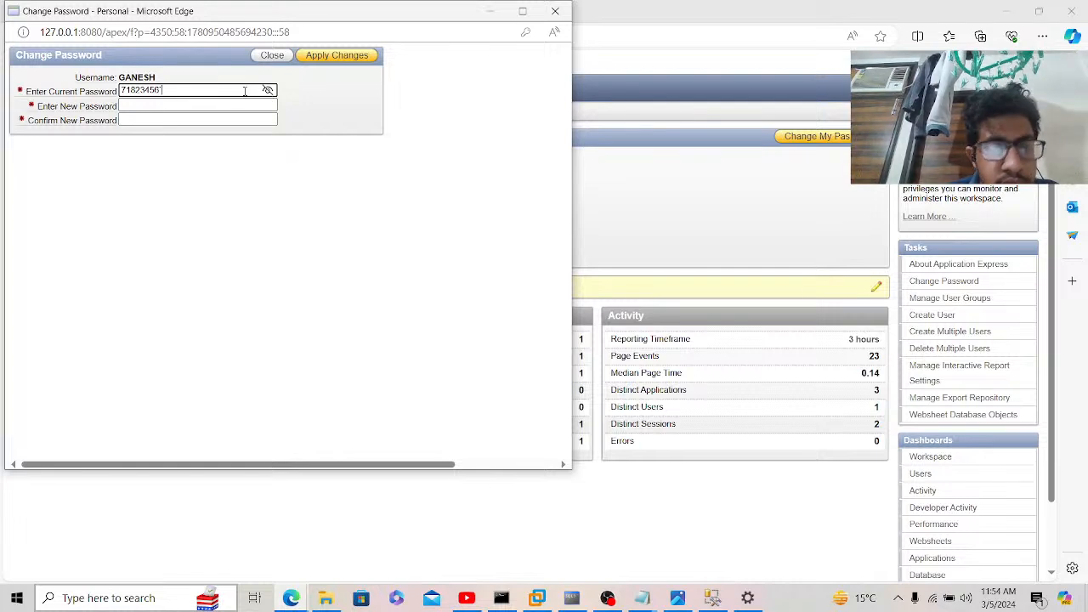
key(Tab)
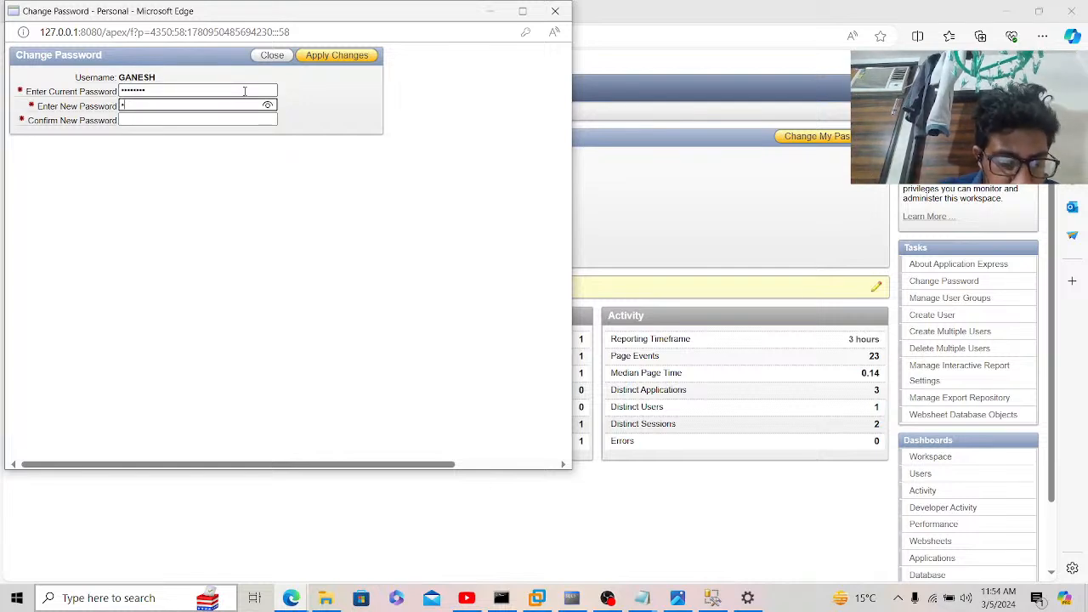
key(Tab)
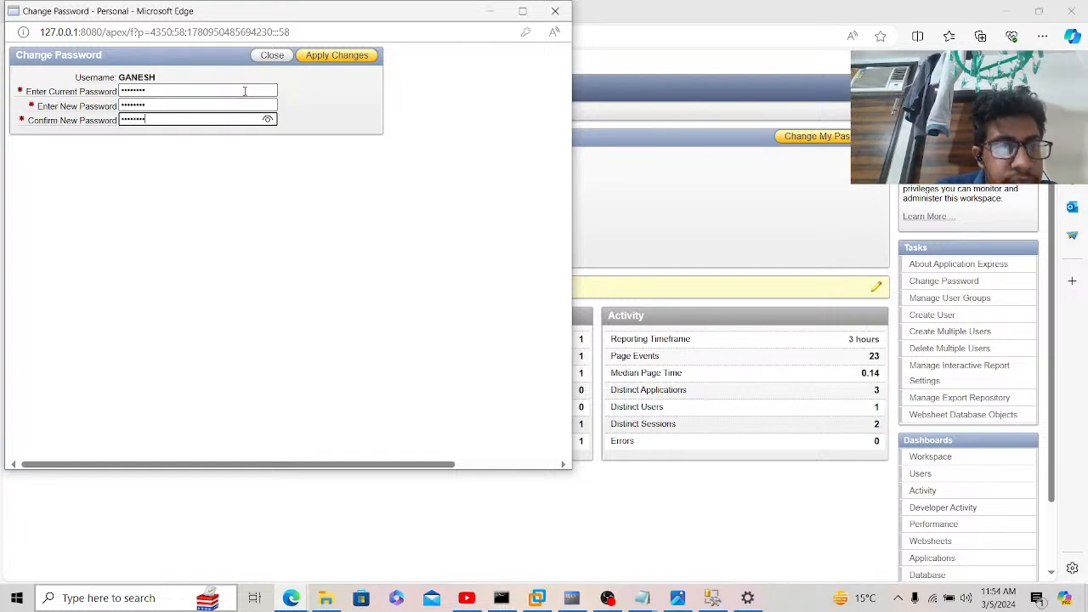
click(328, 58)
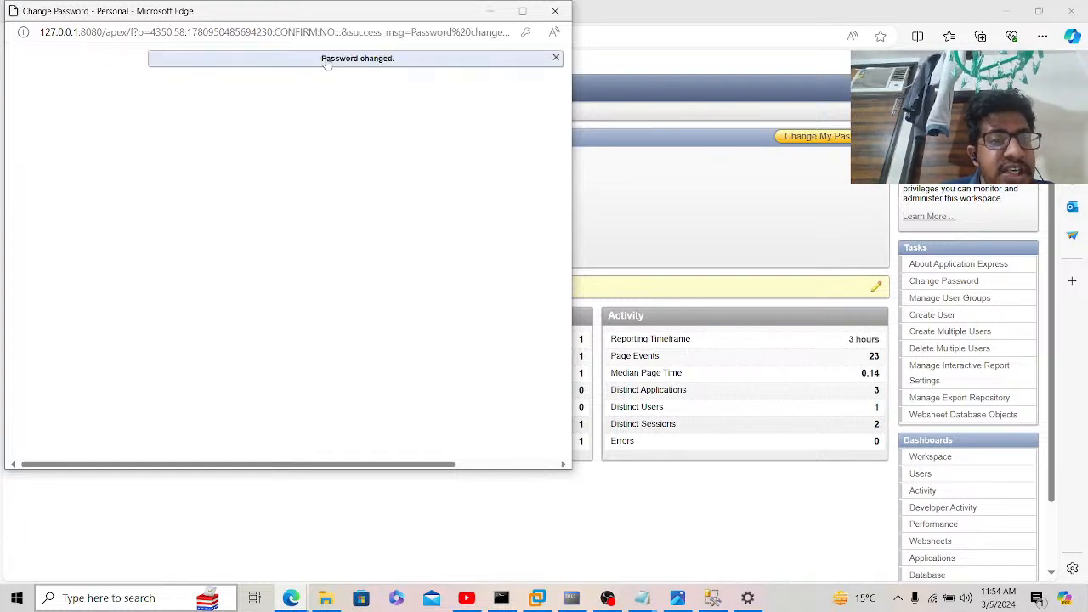
click(556, 11)
Step: Reconnect in Run SQL Command Line with 'connect GANESH' and the account password
click(572, 597)
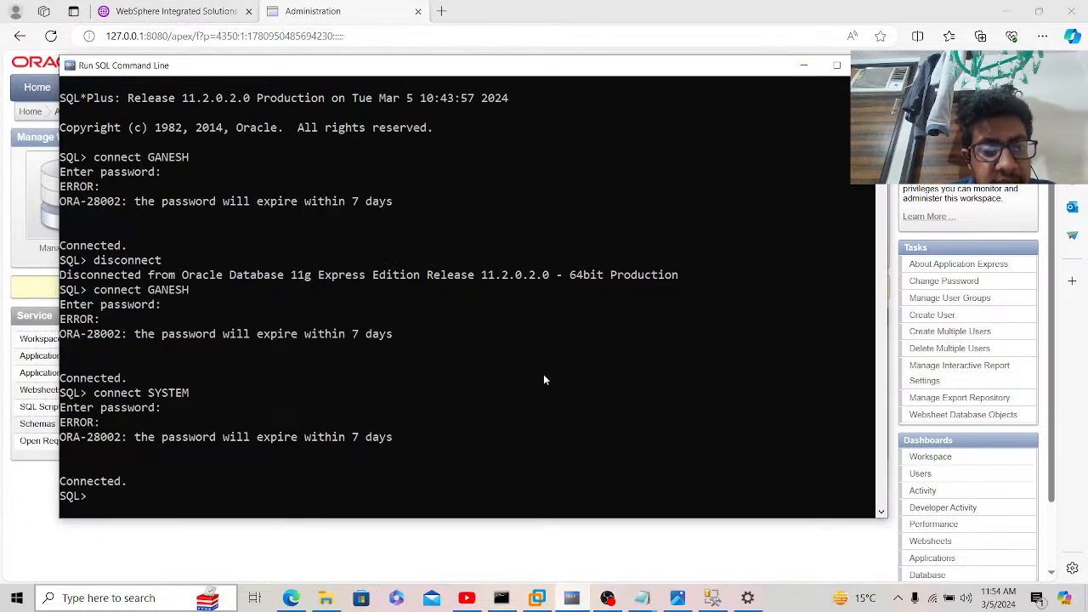
key(Up)
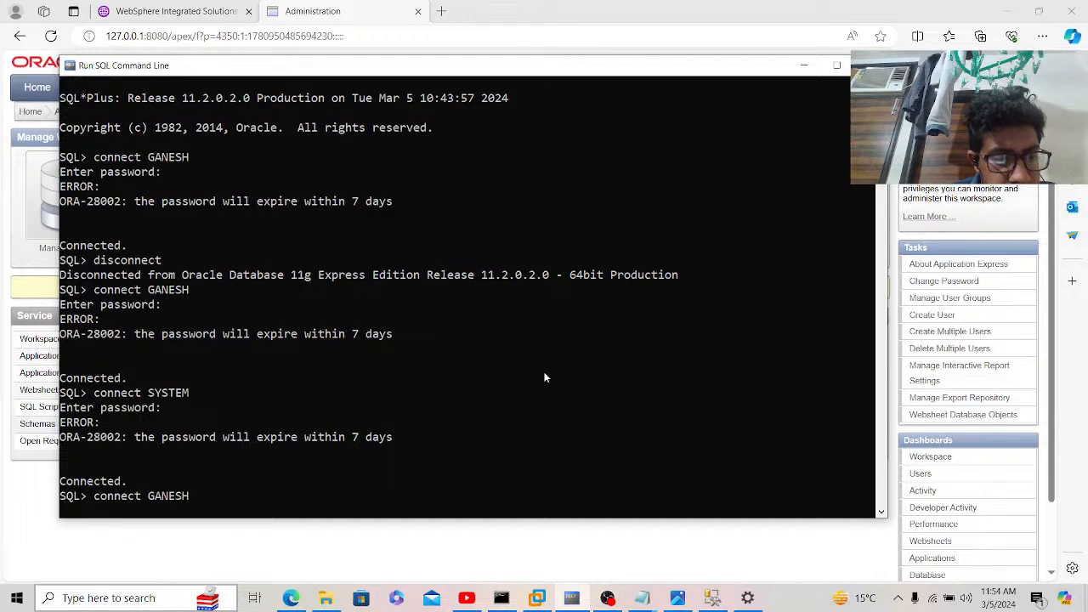
key(Return)
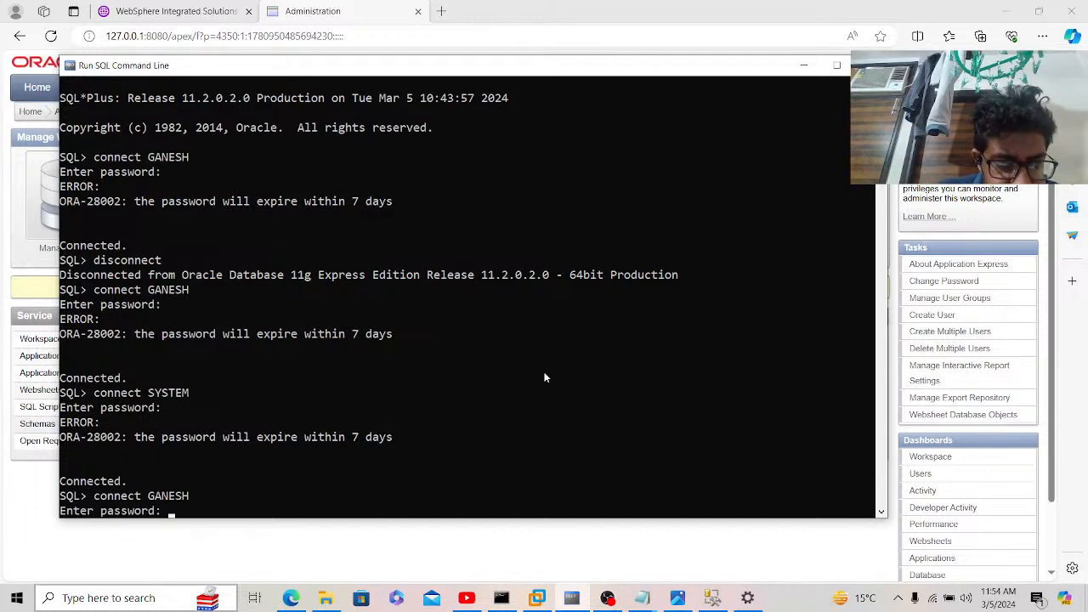
key(Return)
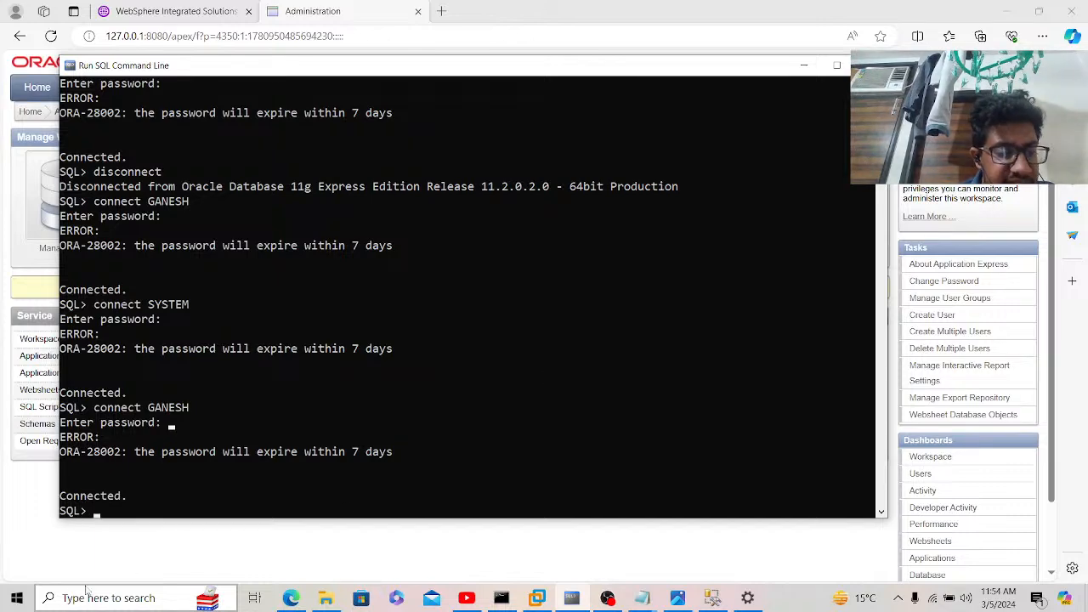
click(28, 607)
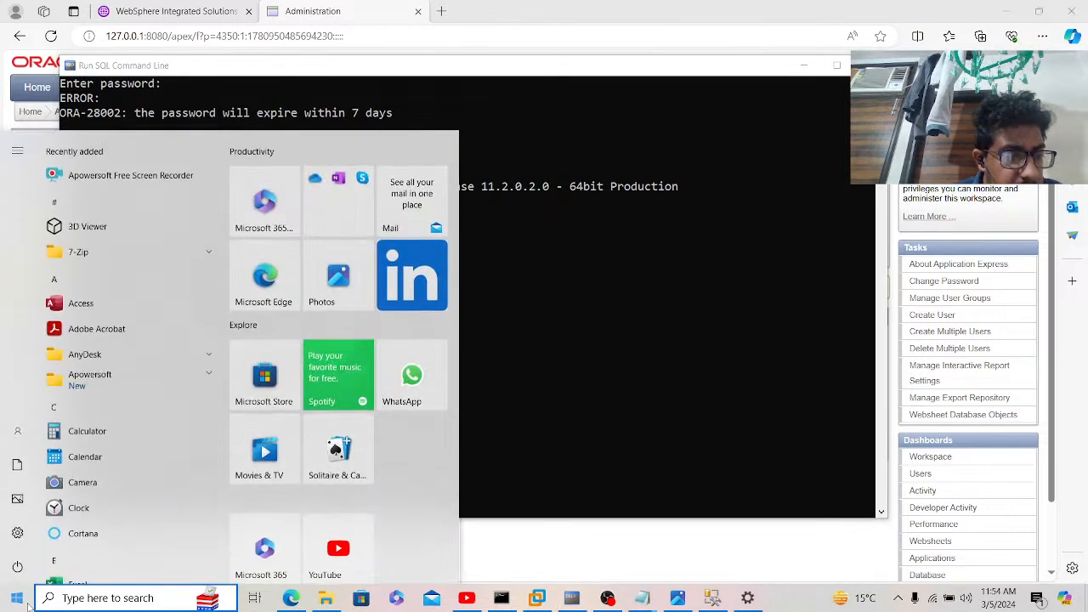
Step: Run Stop Database from the Oracle Database 11g Express Edition Start menu folder
click(52, 281)
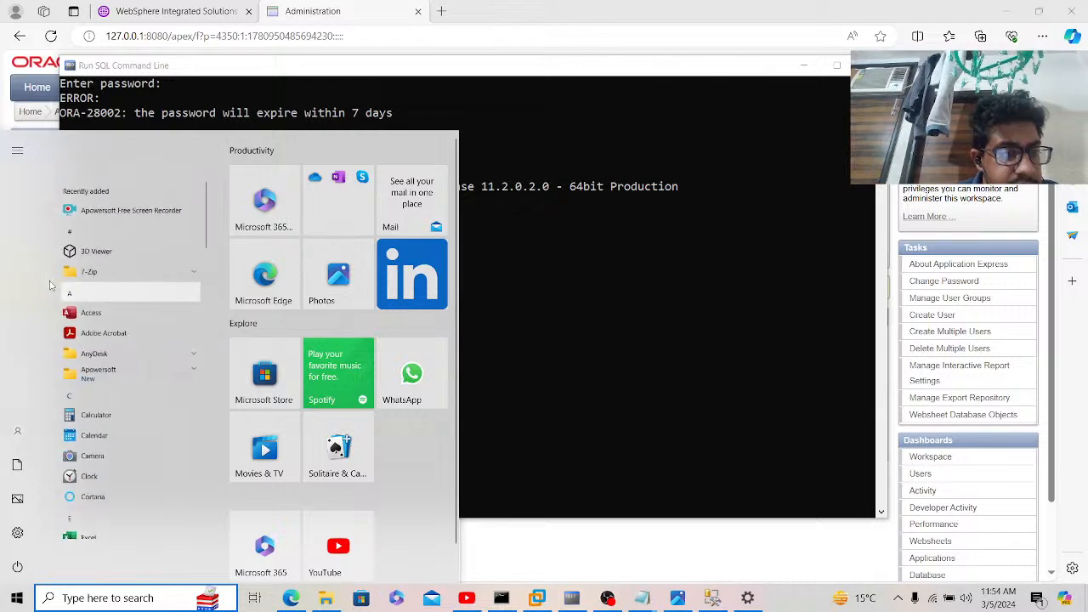
click(113, 377)
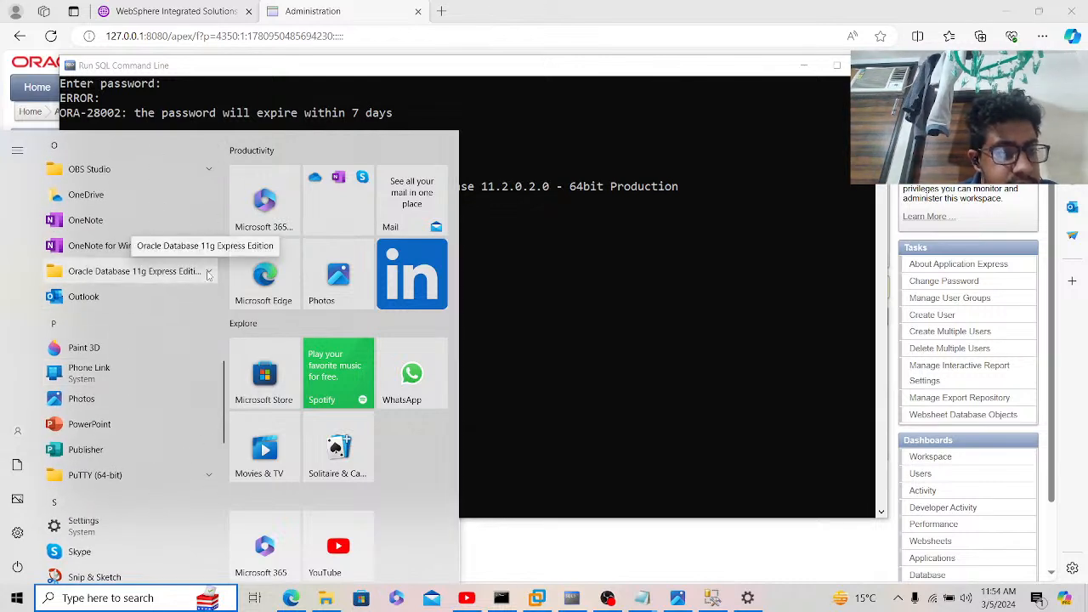
click(204, 272)
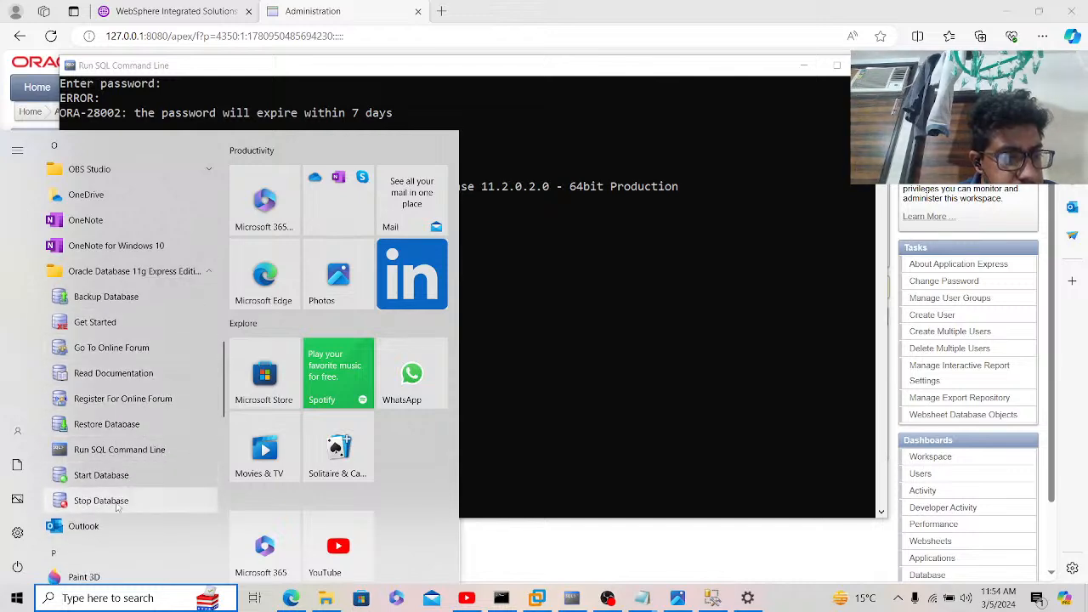
click(100, 501)
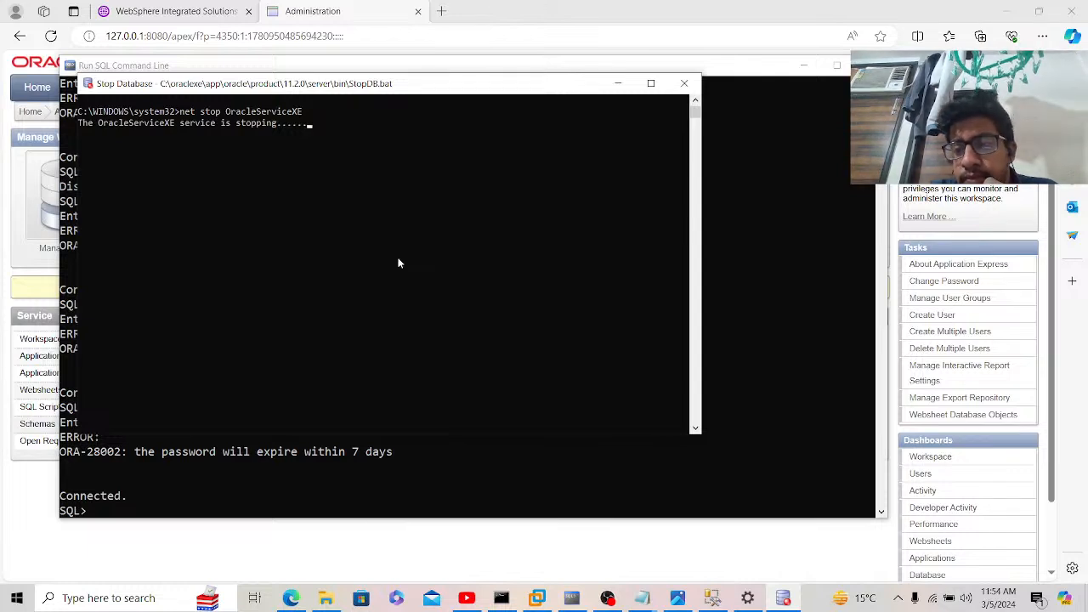
Step: Start the Oracle database service with 'net start OracleServiceXE' in the Stop Database console
click(932, 316)
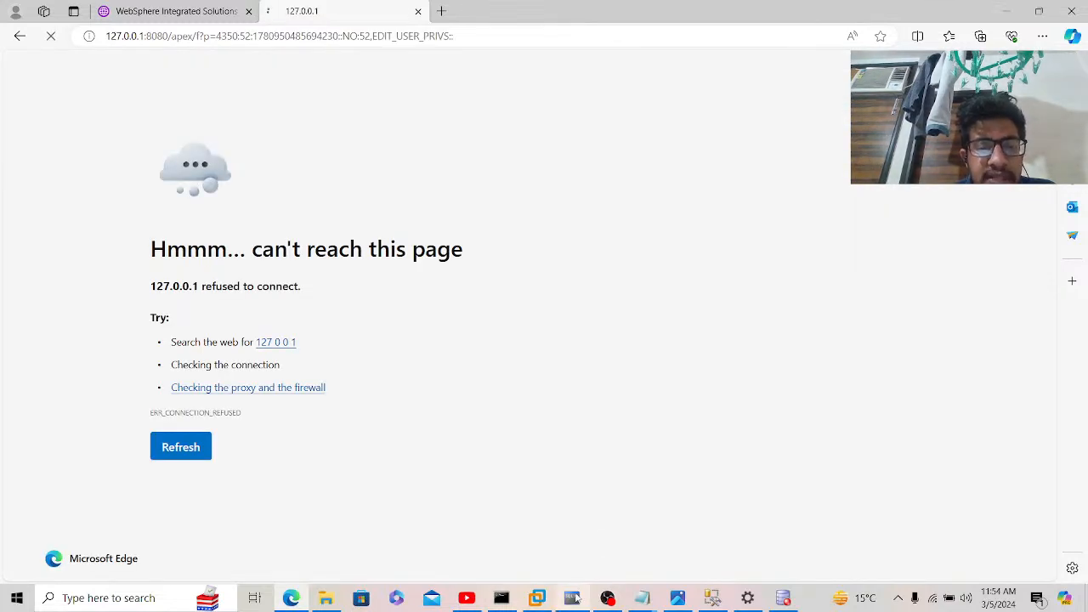
click(575, 599)
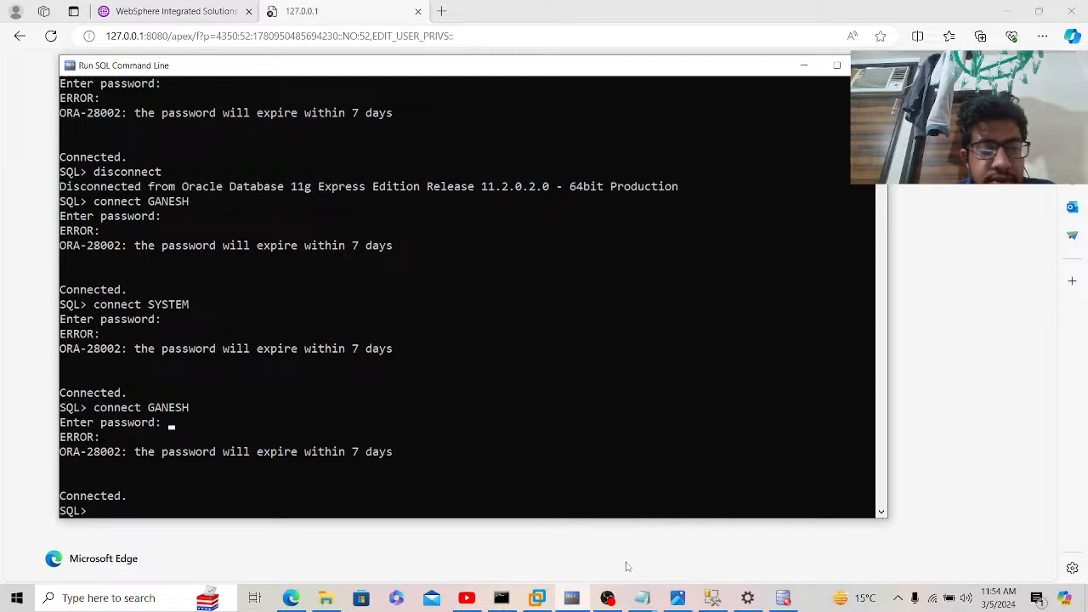
click(783, 600)
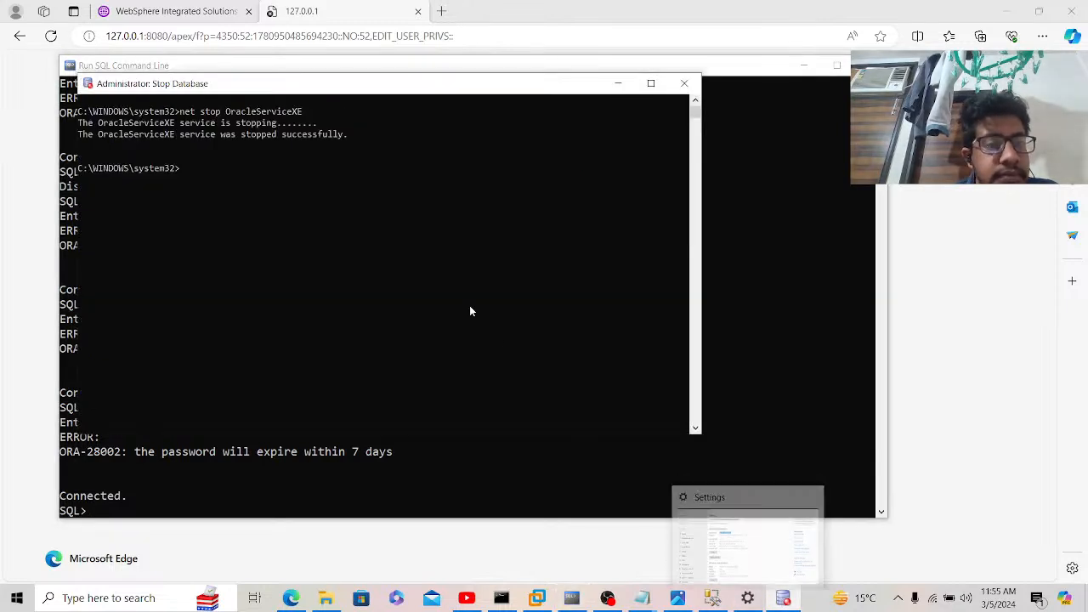
text(net)
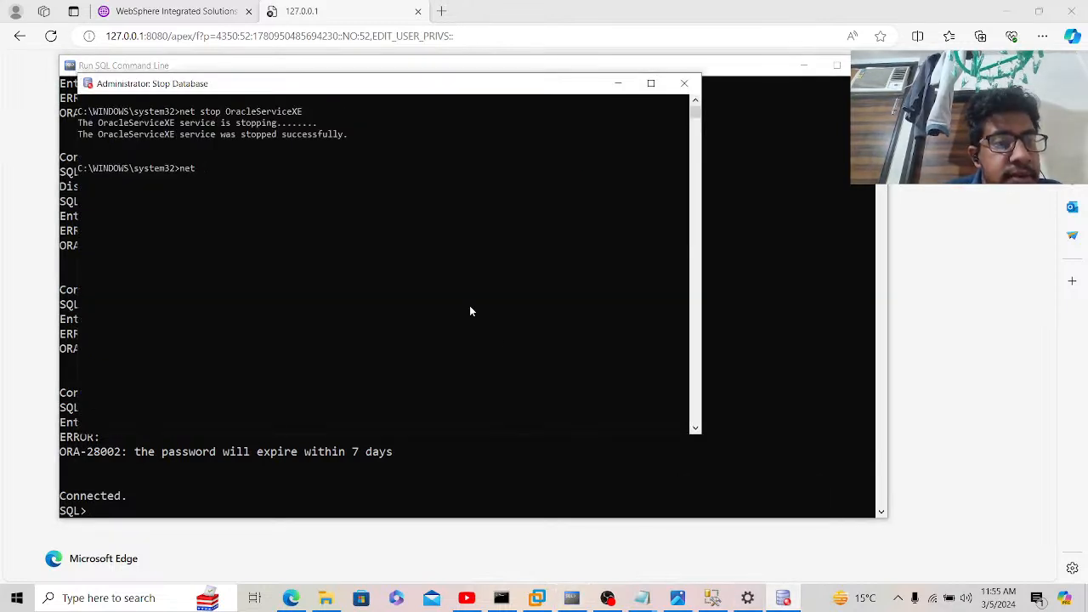
text( sta)
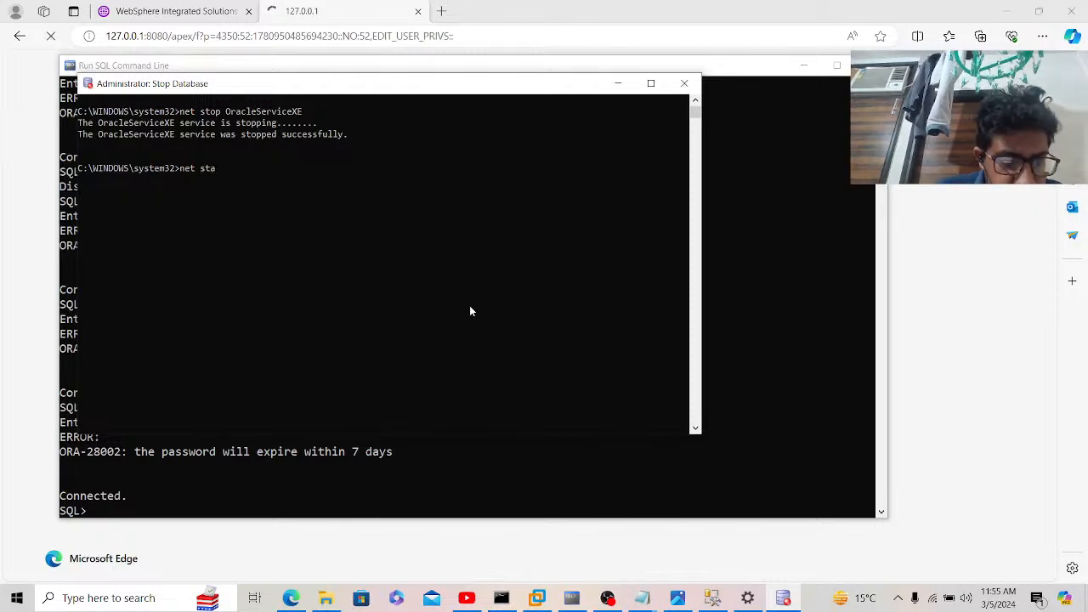
text(rt Orac)
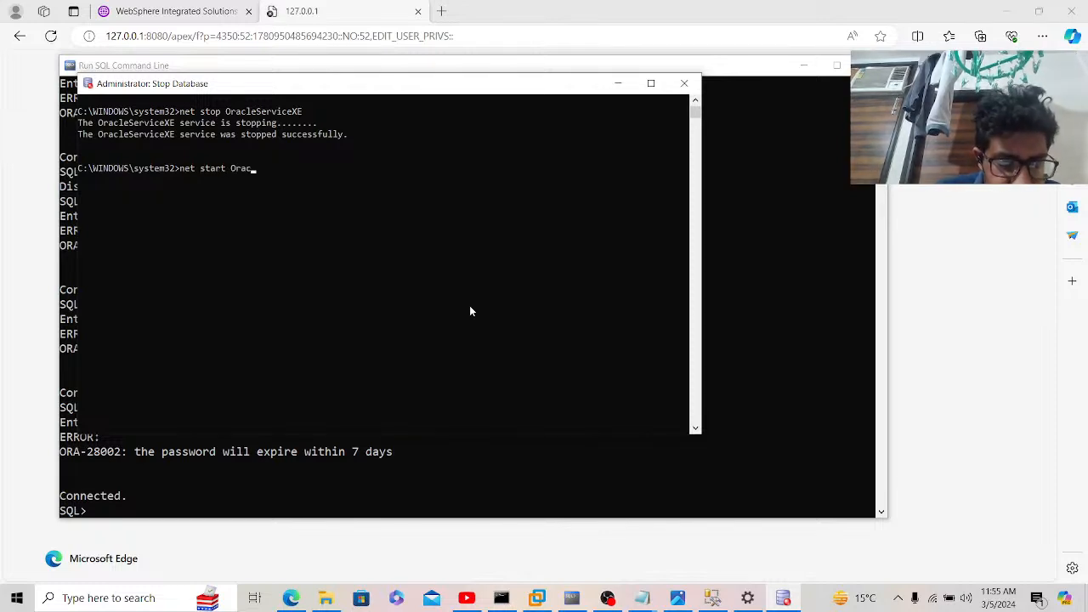
text(leS)
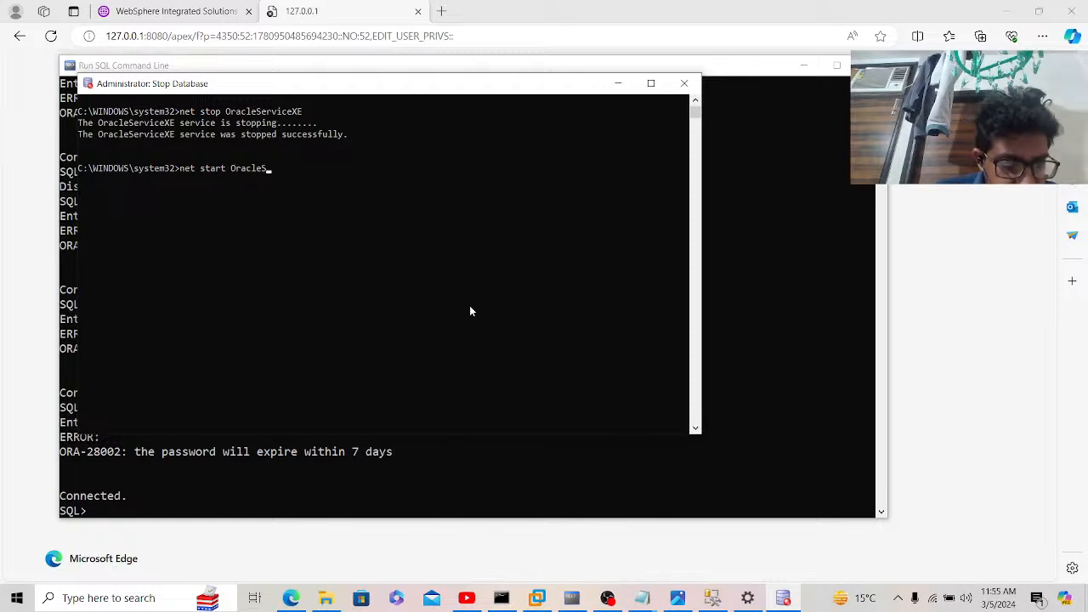
text(ervice)
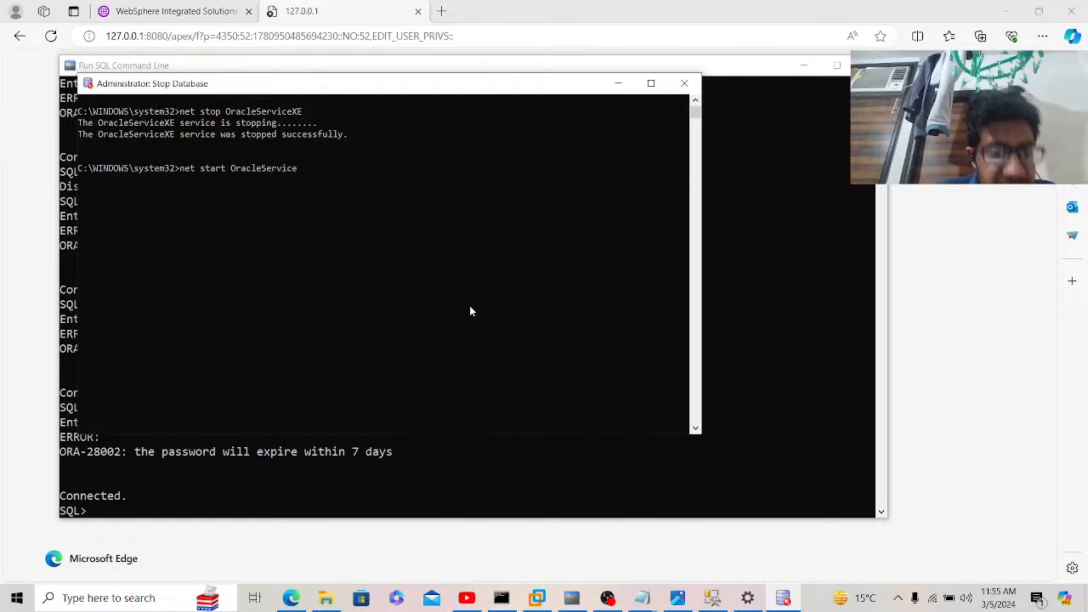
text(XE)
key(Return)
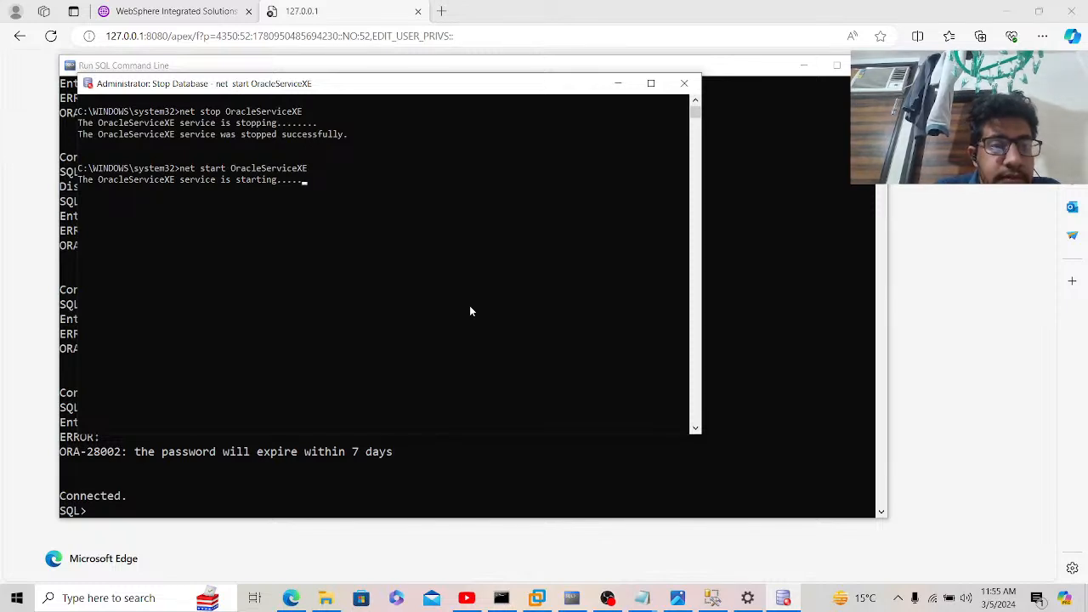
Step: Close the Stop Database console and the Run SQL Command Line window
ctrl+scroll(470, 311, up, 4)
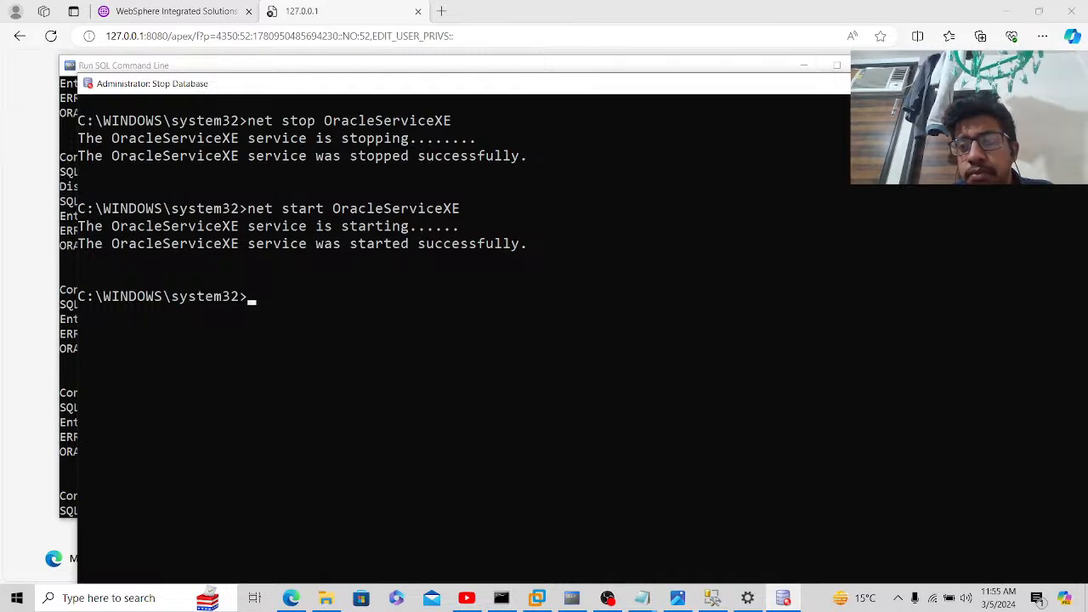
drag(996, 87, 834, 120)
click(928, 115)
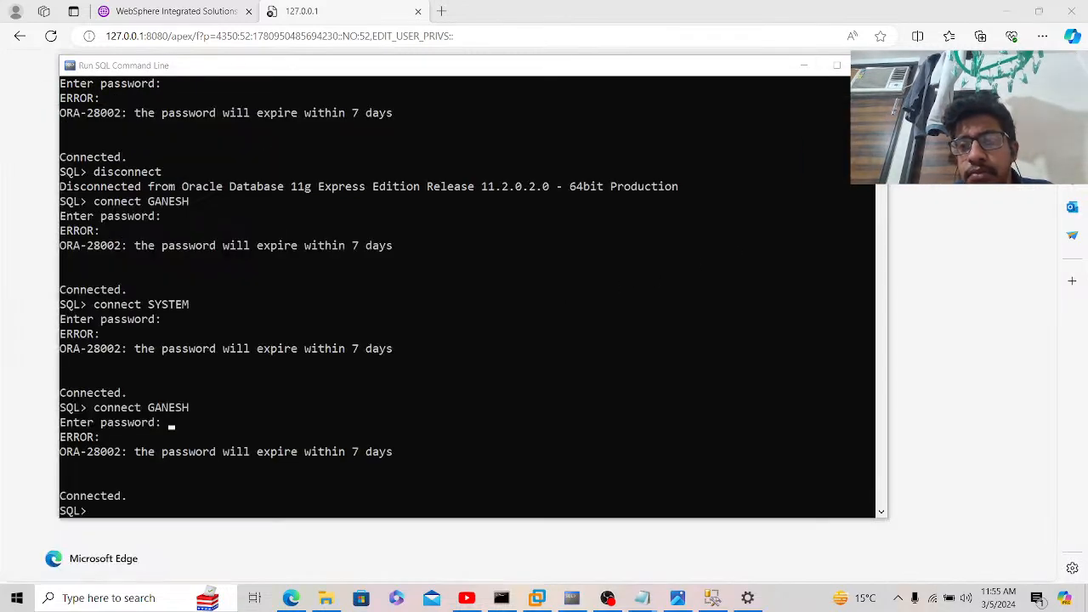
click(870, 65)
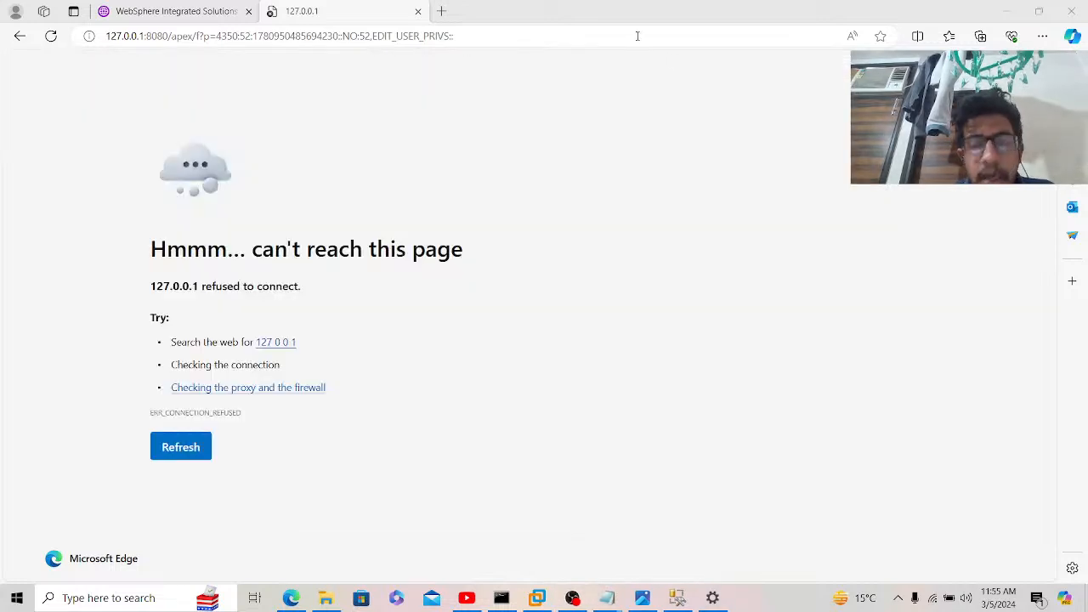
Step: Reload the local APEX page in Edge so the GANESH Create User form loads again
click(637, 36)
key(Return)
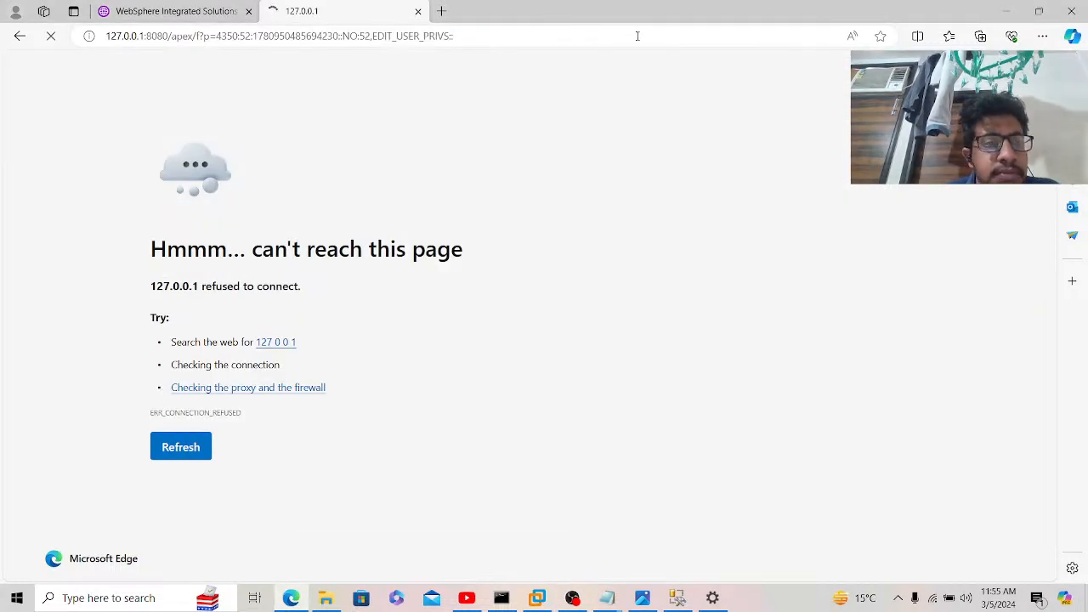
click(238, 12)
click(272, 14)
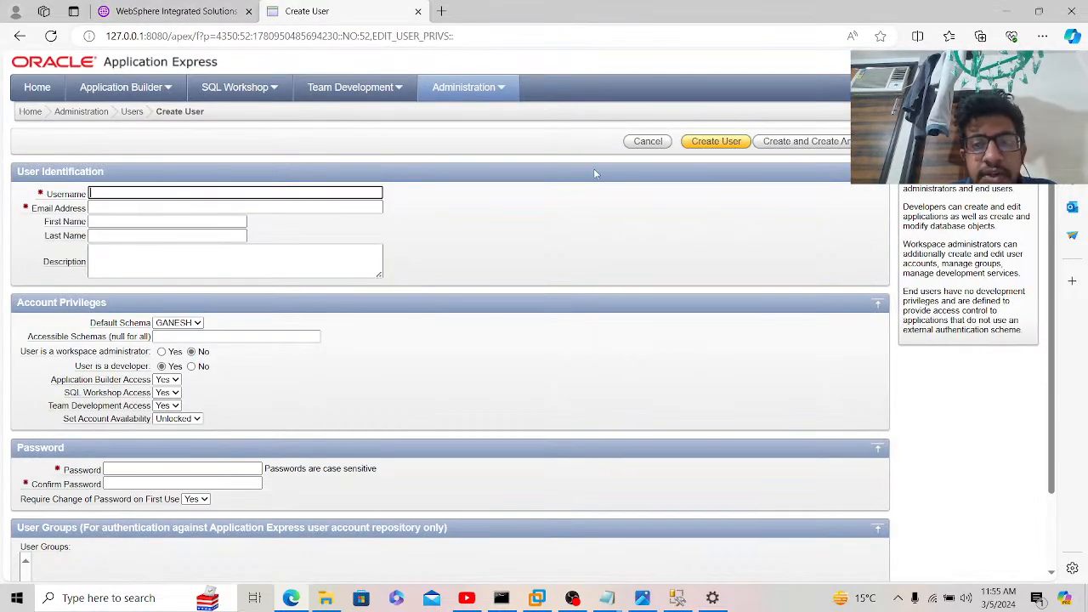
Step: Submit the empty form once, then enter the new user's username and e-mail address
click(719, 142)
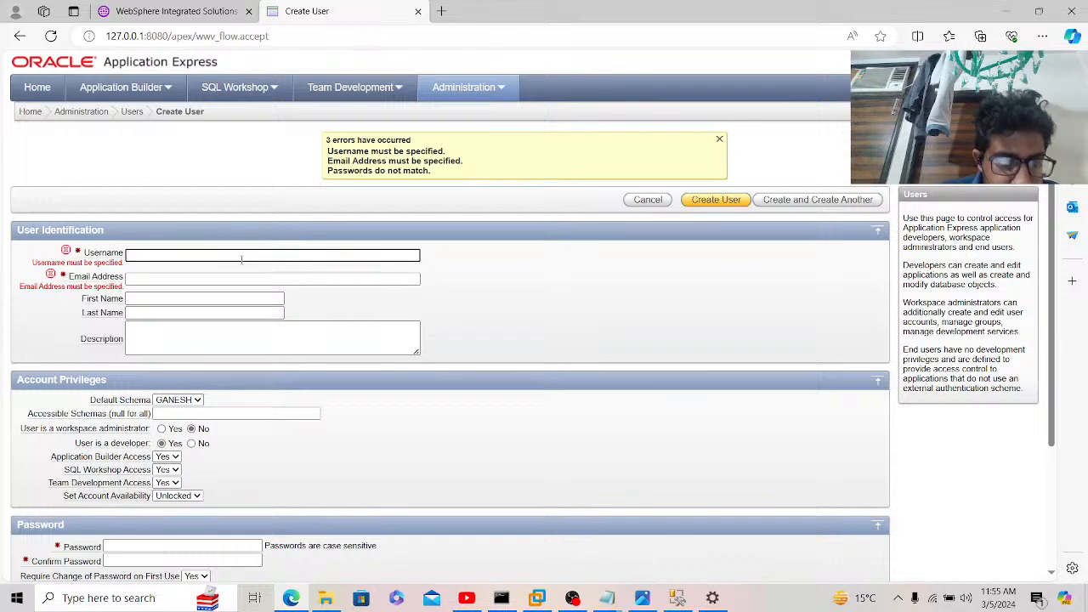
text(Aminneni)
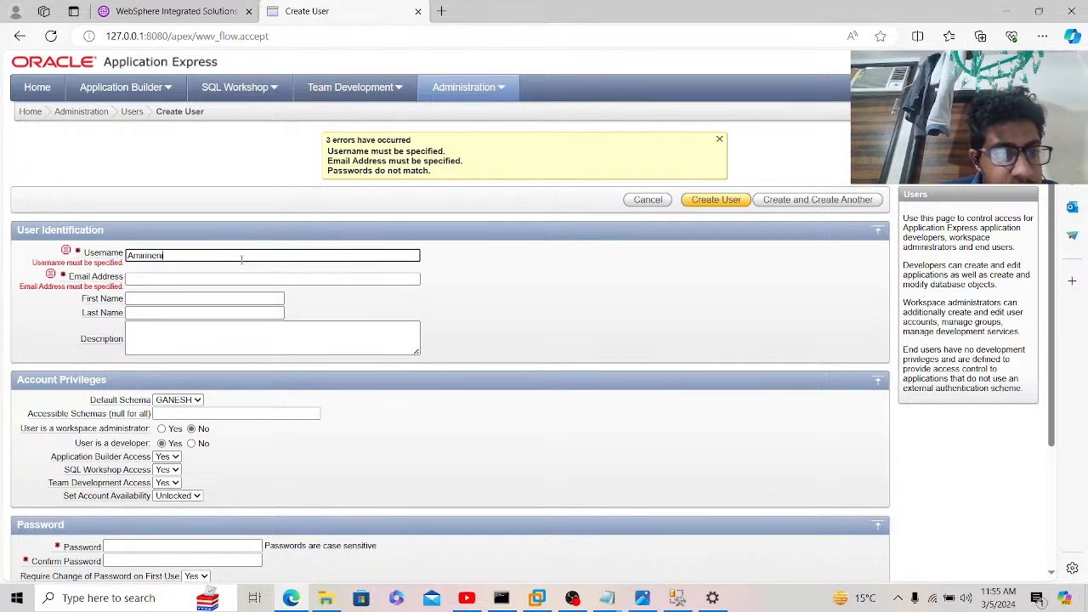
key(Tab)
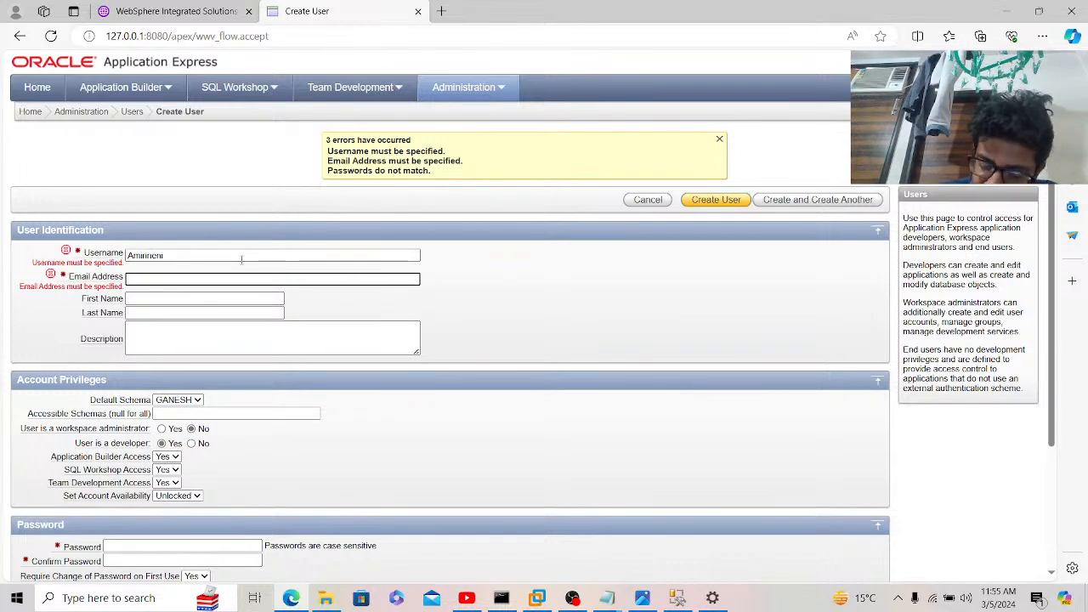
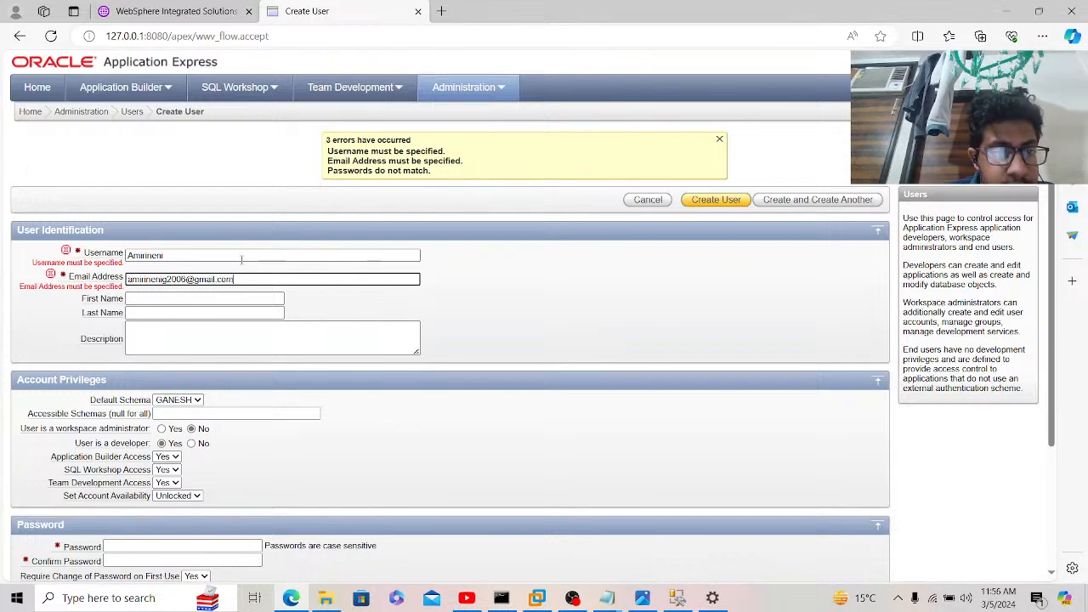
key(Tab)
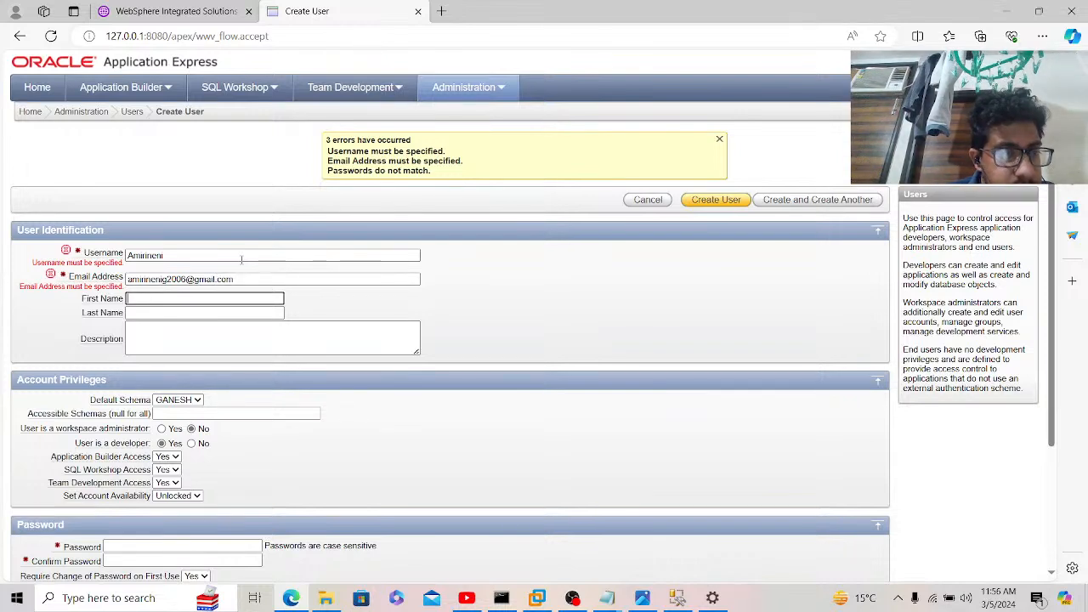
Step: Leave GANESH selected as the new user's default schema
key(Tab)
key(Tab)
key(Tab)
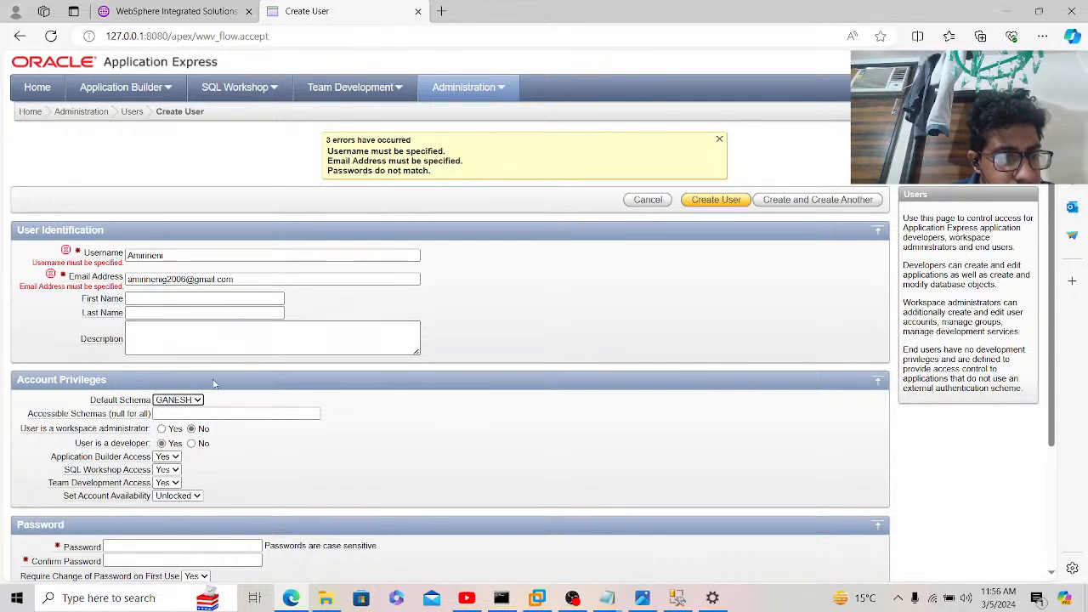
click(193, 401)
click(194, 408)
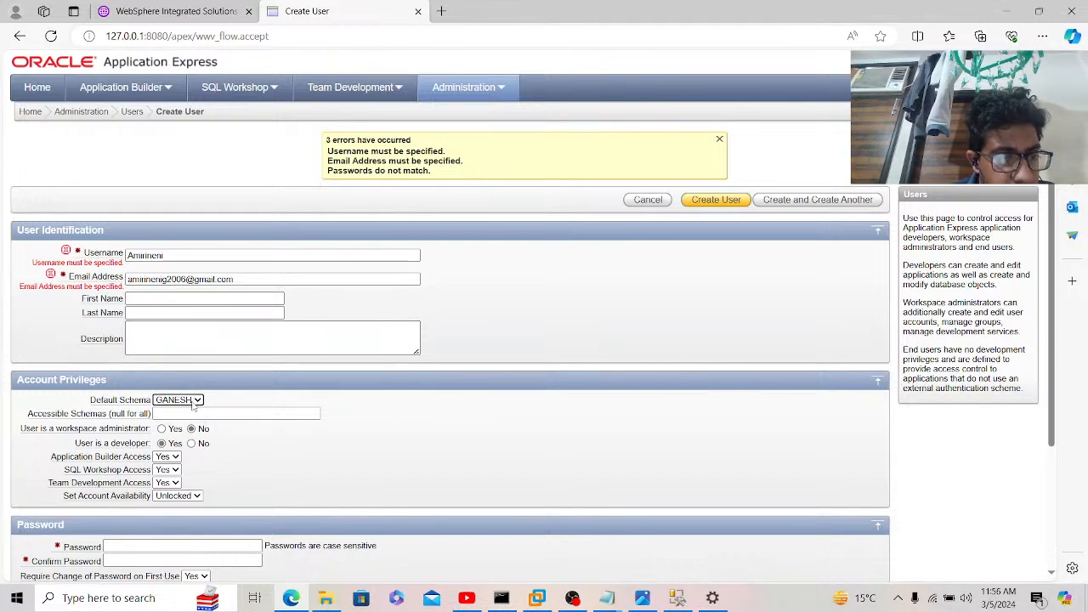
click(265, 459)
scroll(265, 459, down, 2)
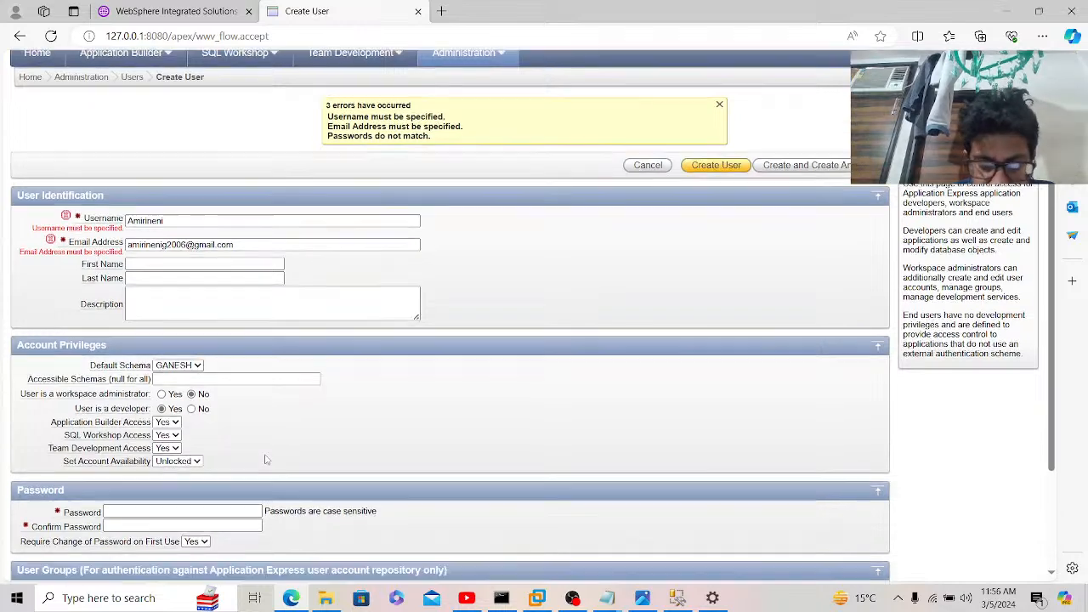
Step: Enter and confirm the new user's password, retyping after a mistyped first attempt
click(216, 380)
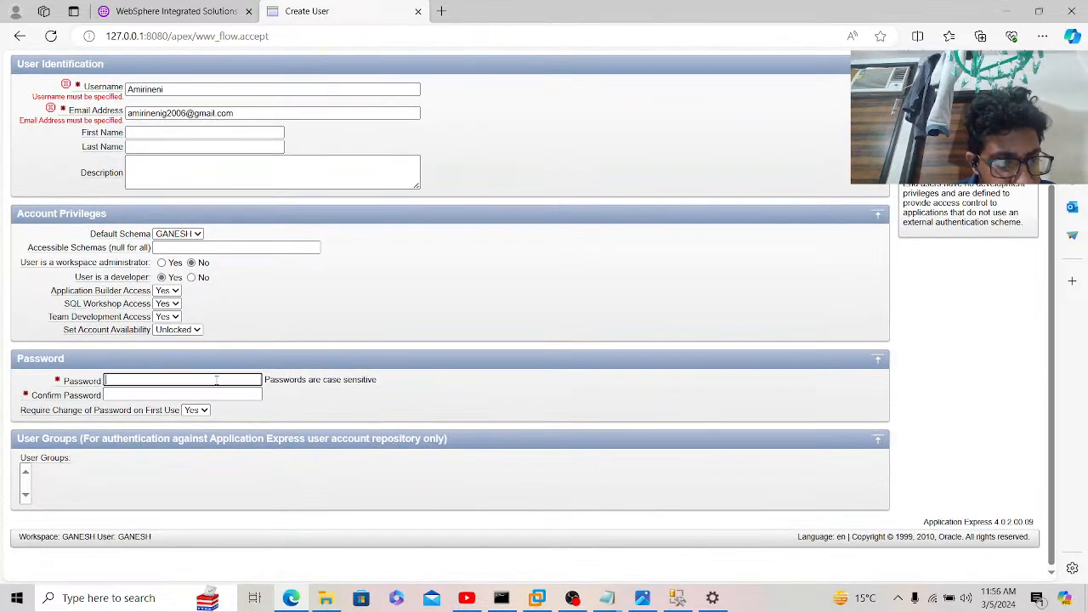
text(••••)
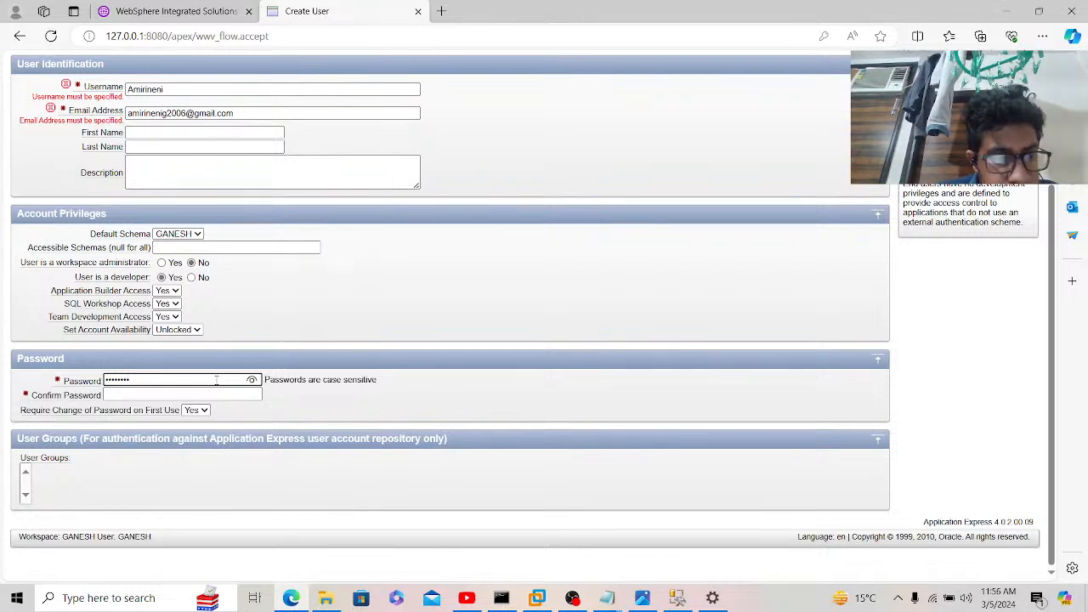
key(ctrl+a)
key(BackSpace)
text(•••)
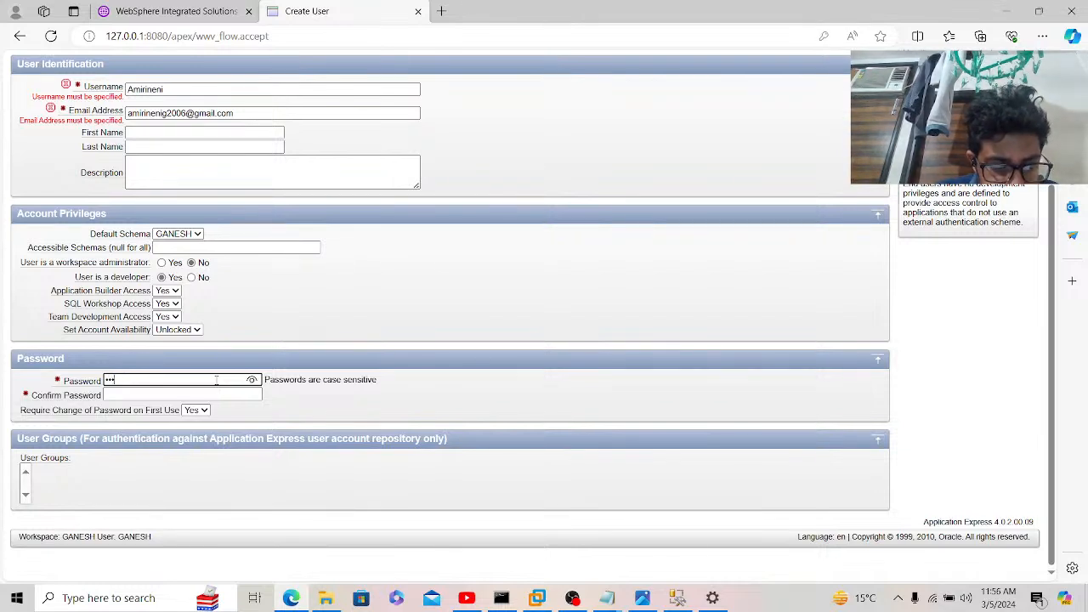
text(•••)
key(Tab)
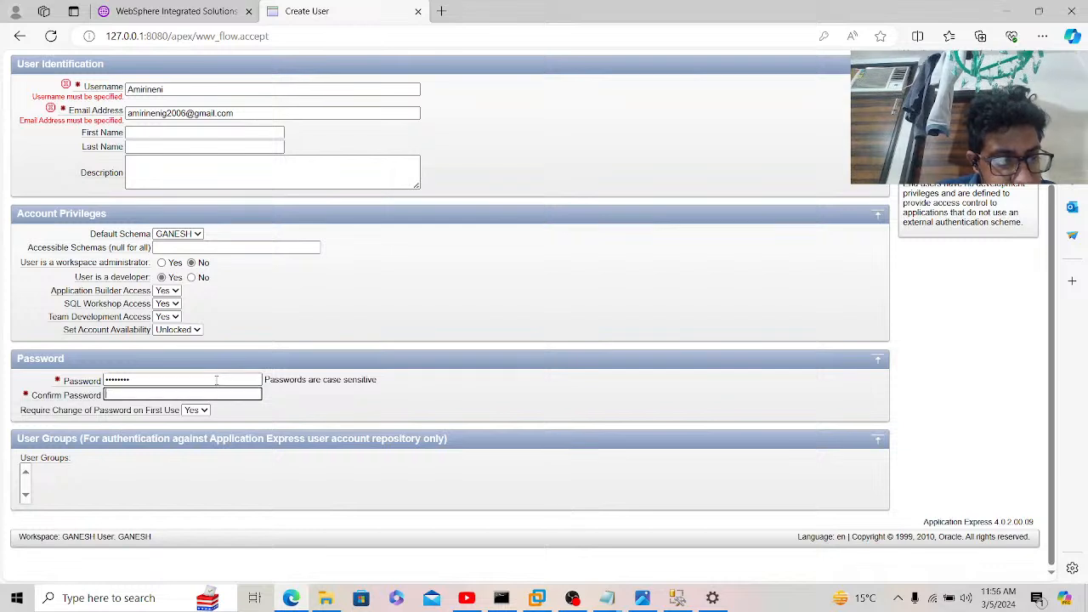
text(•••••••)
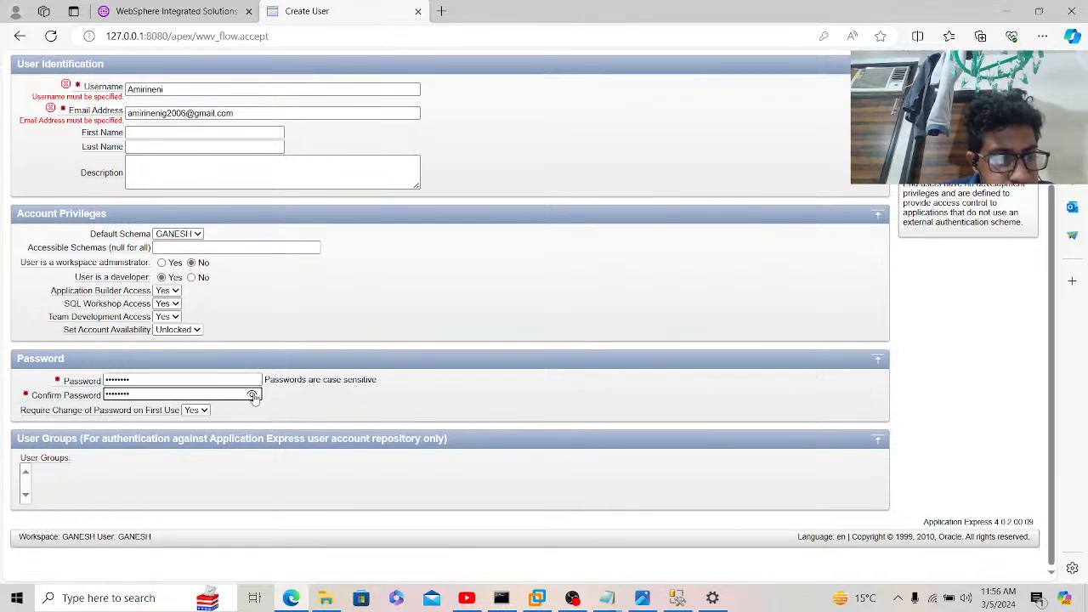
click(252, 396)
click(253, 395)
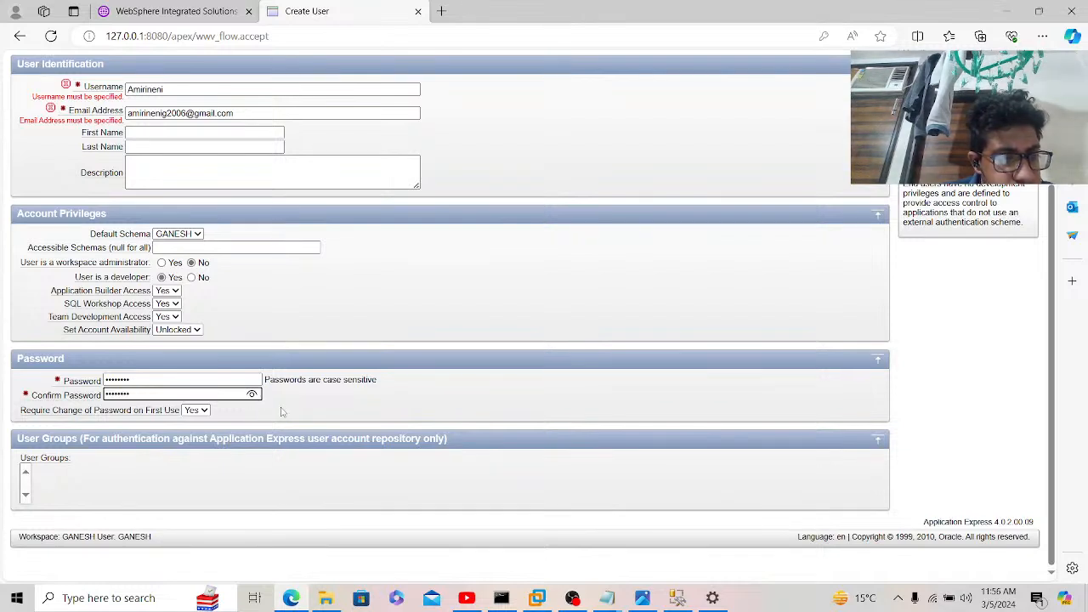
Step: Set Require Change of Password on First Use to No and create the user
click(197, 411)
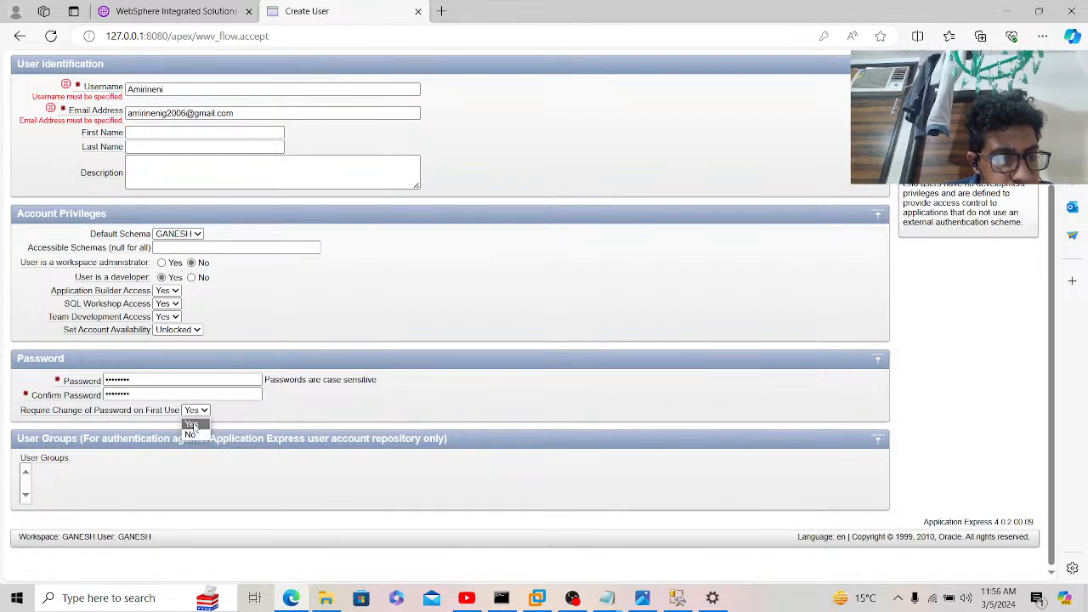
click(192, 435)
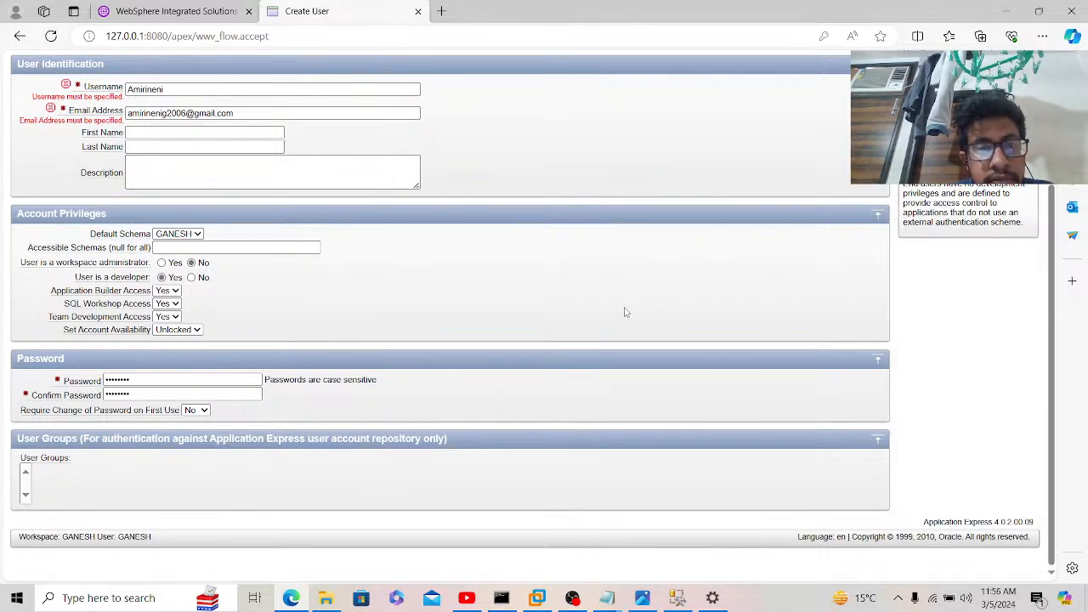
scroll(624, 313, up, 3)
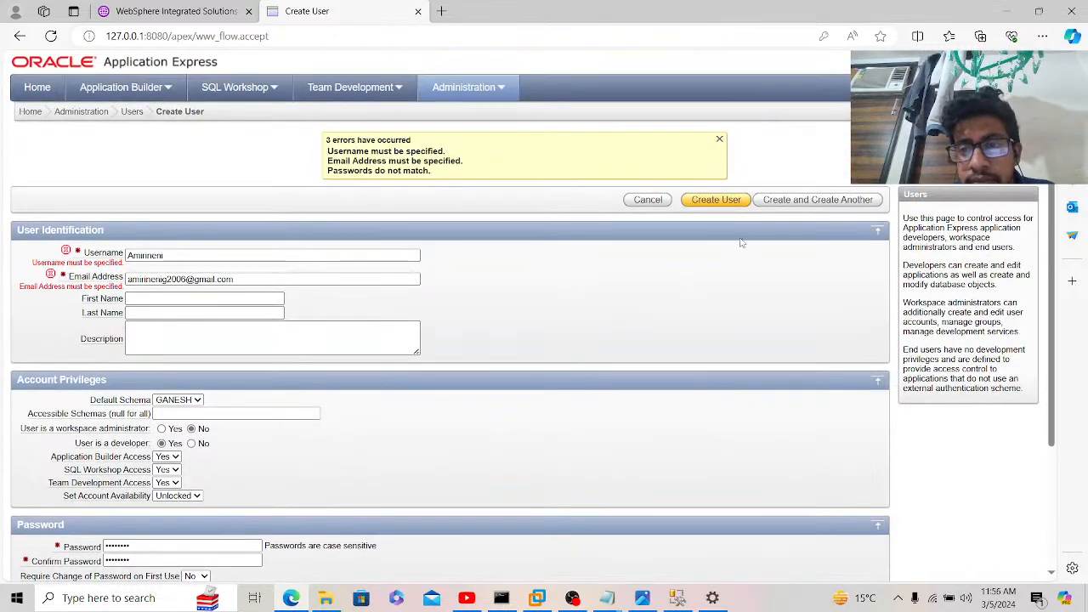
click(714, 201)
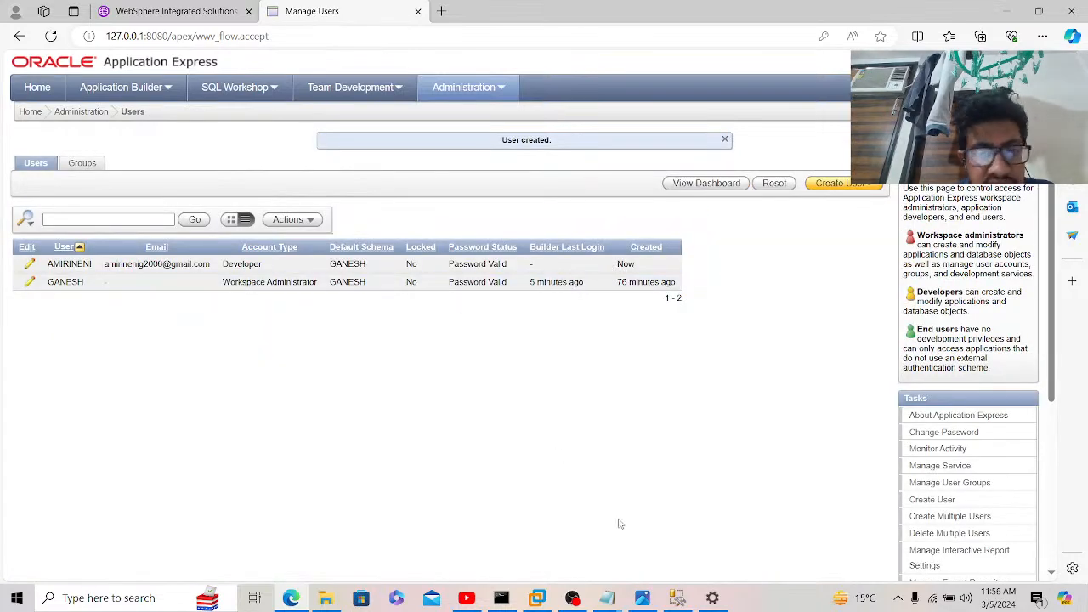
click(507, 599)
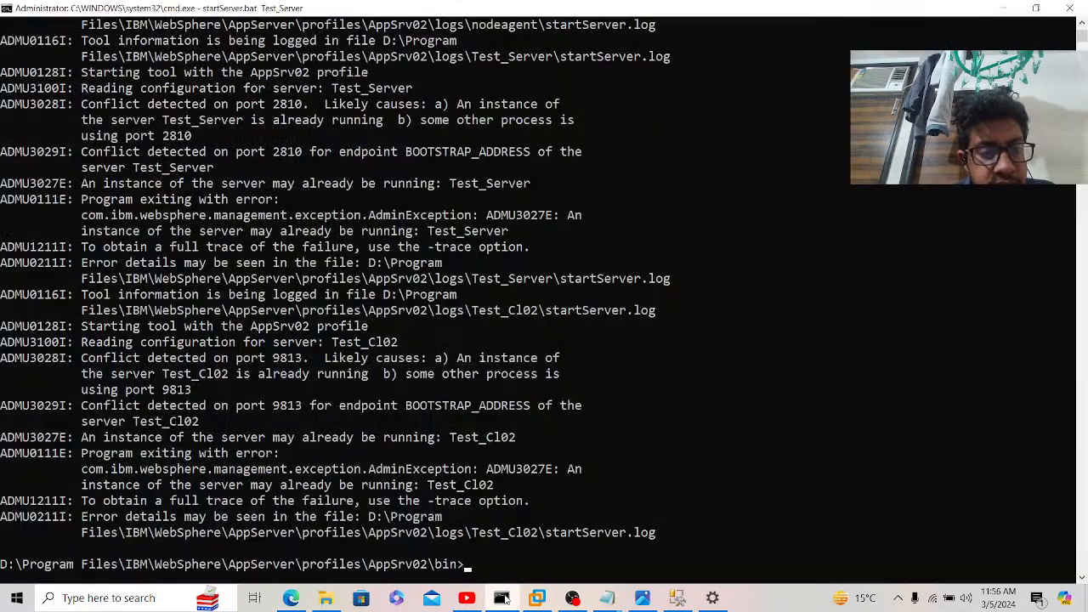
click(507, 599)
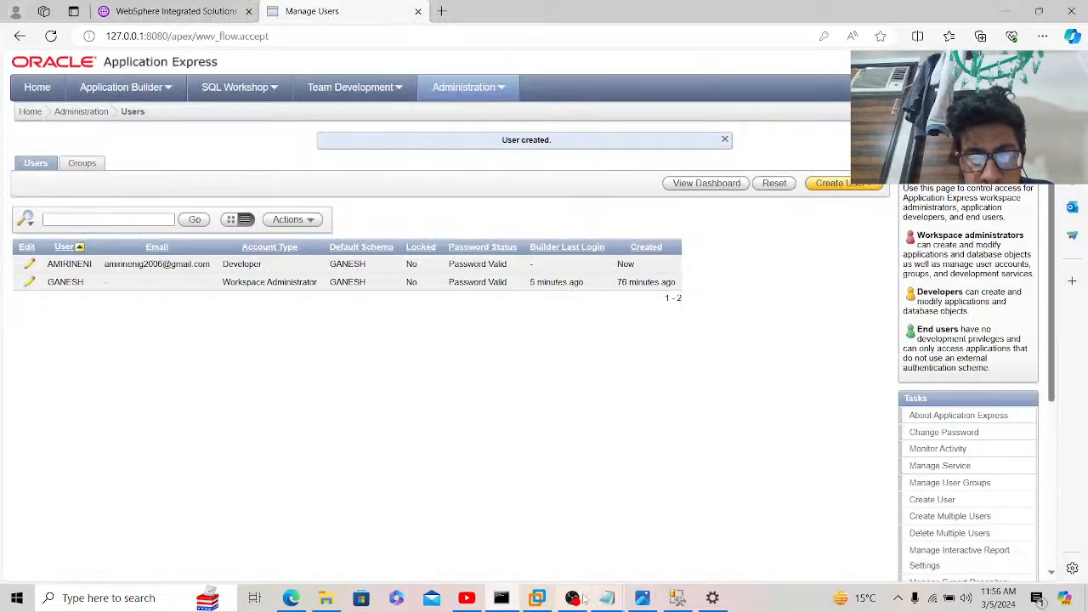
Step: Launch Run SQL Command Line from the Start menu's Oracle Database 11g folder
click(26, 599)
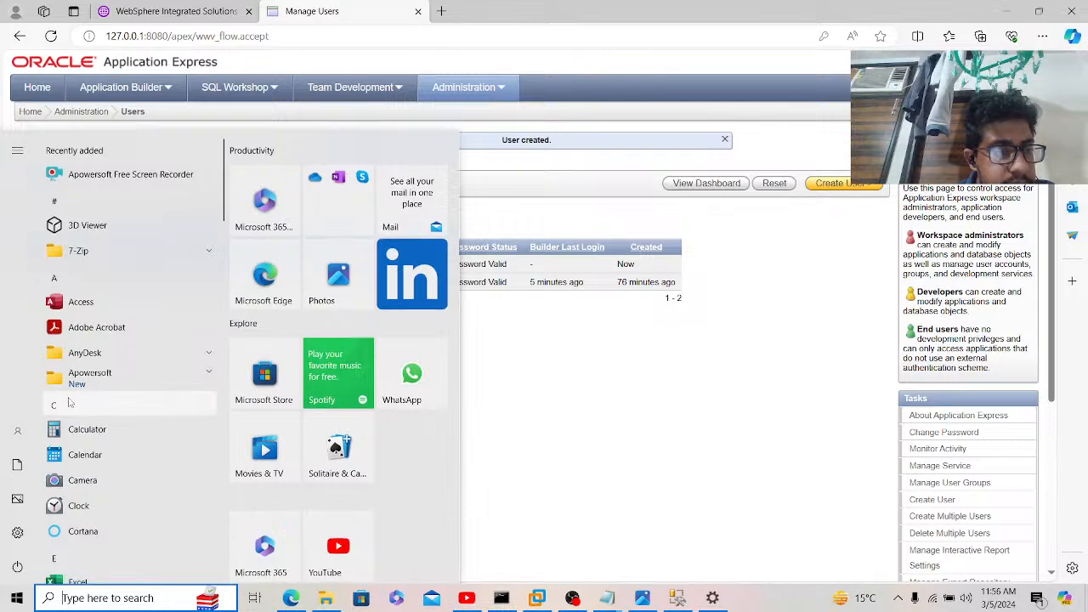
click(68, 402)
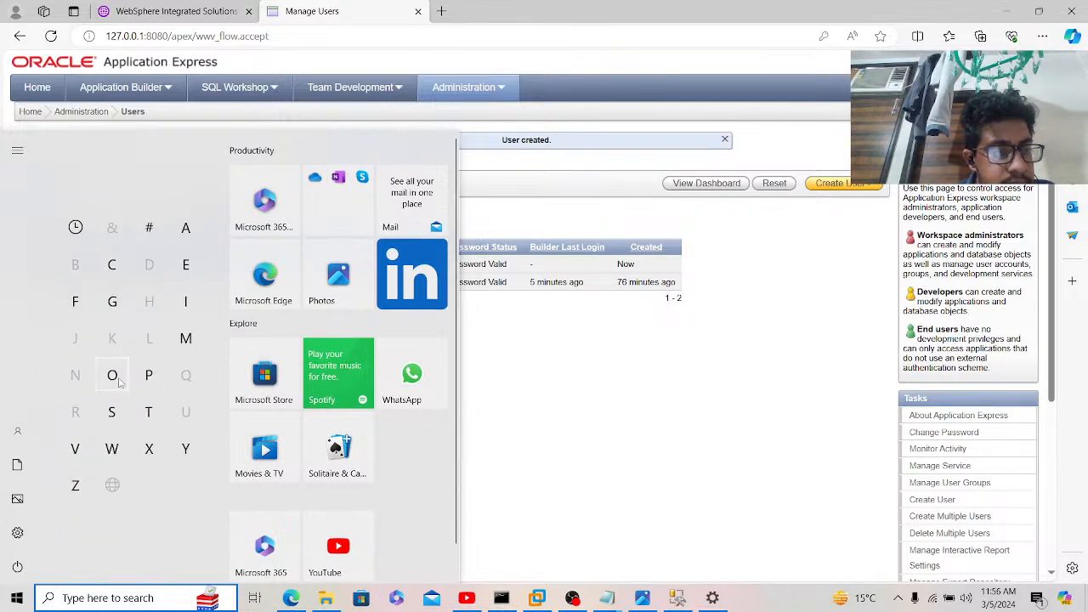
click(113, 381)
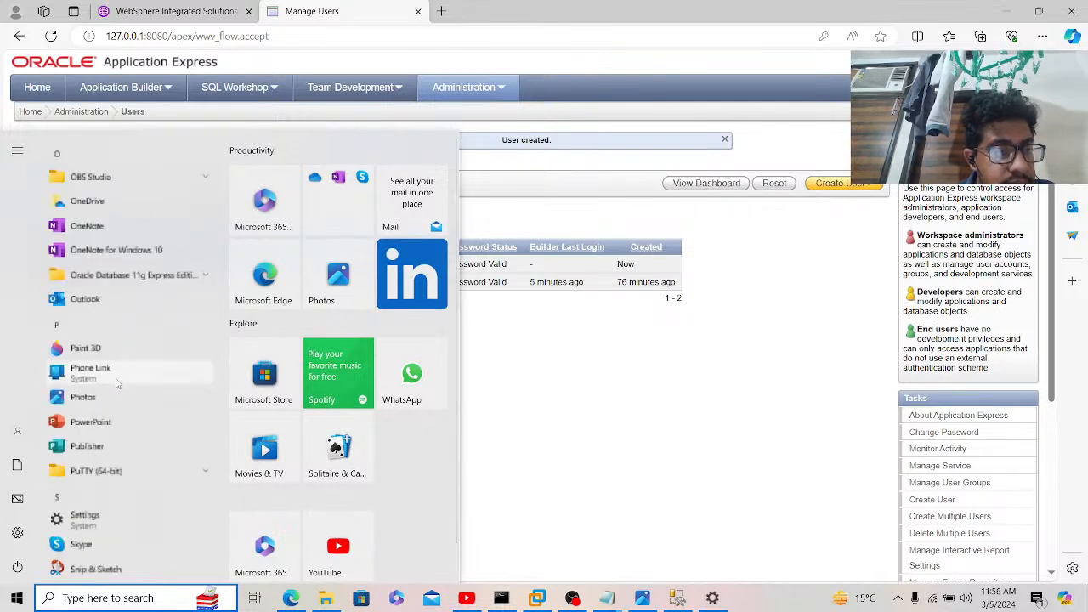
click(208, 284)
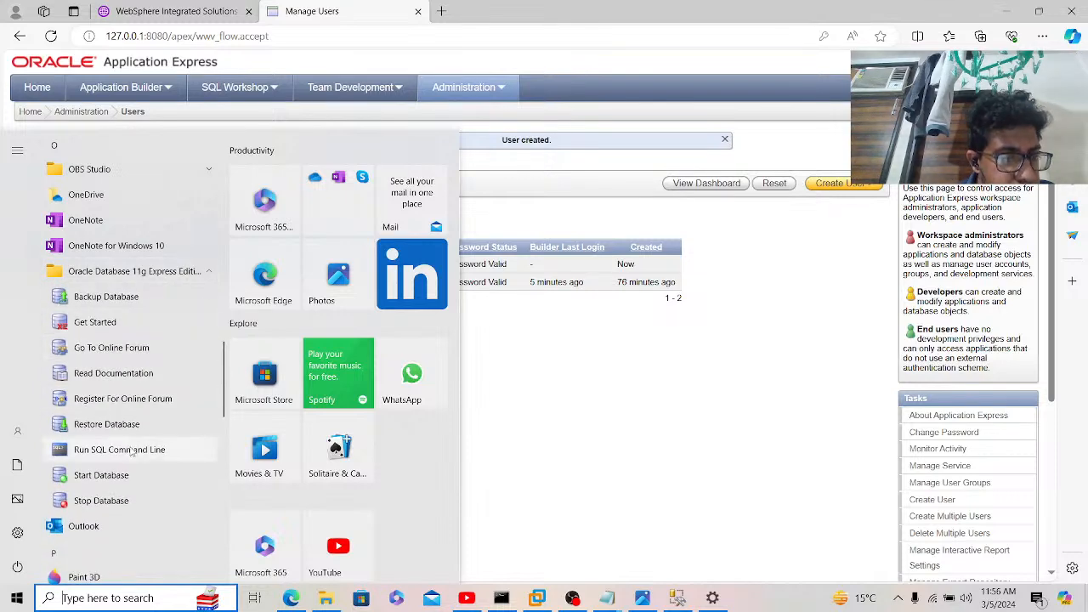
click(119, 447)
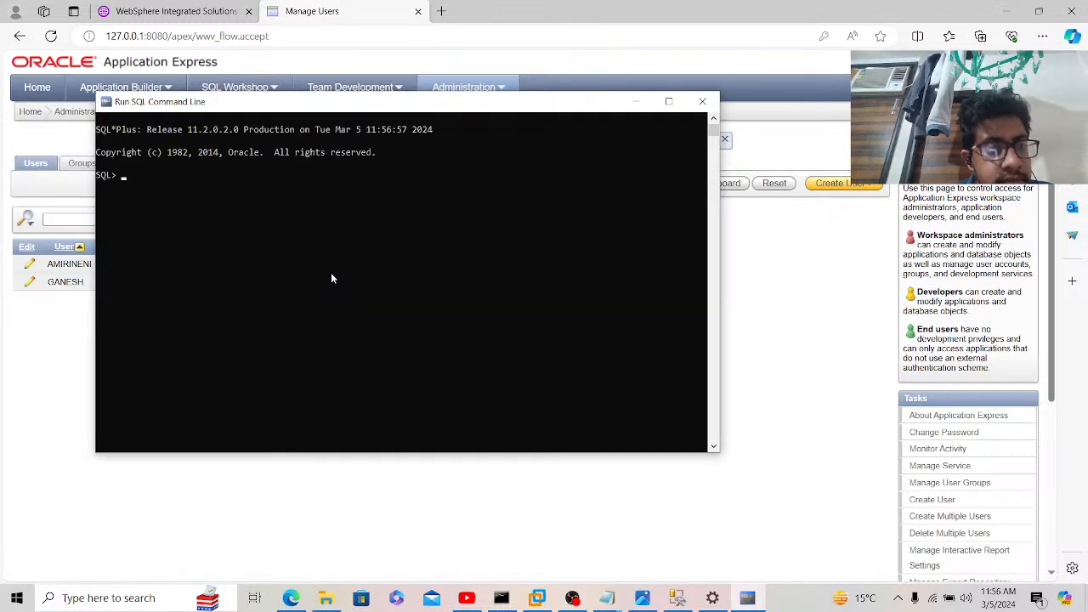
Step: Try 'connect' as the new APEX user twice, both refused with ORA-01017, then close SQL*Plus
text(connect)
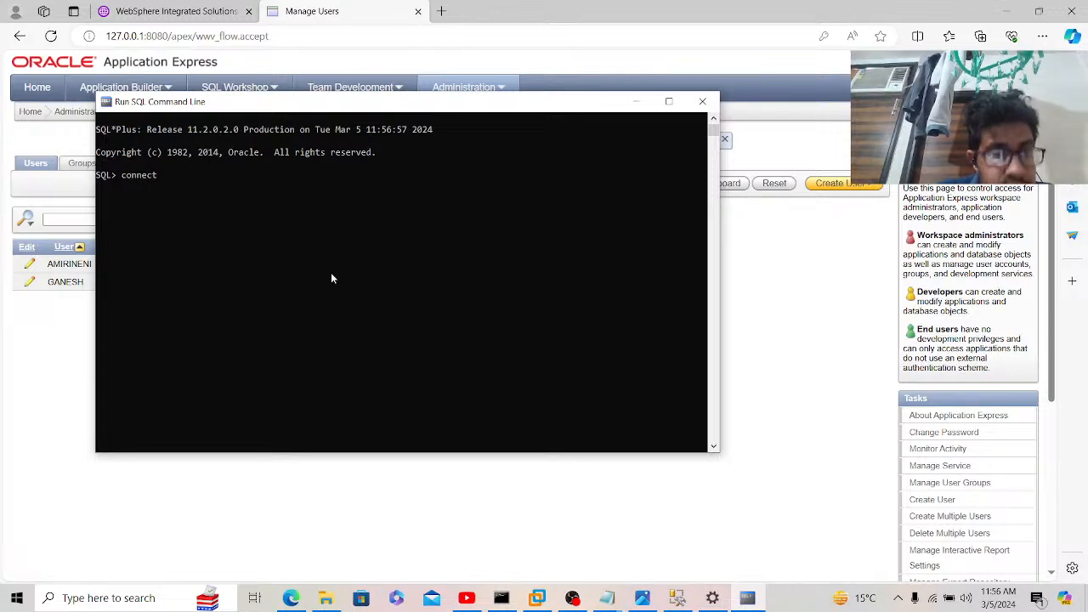
text( AMIRINENI)
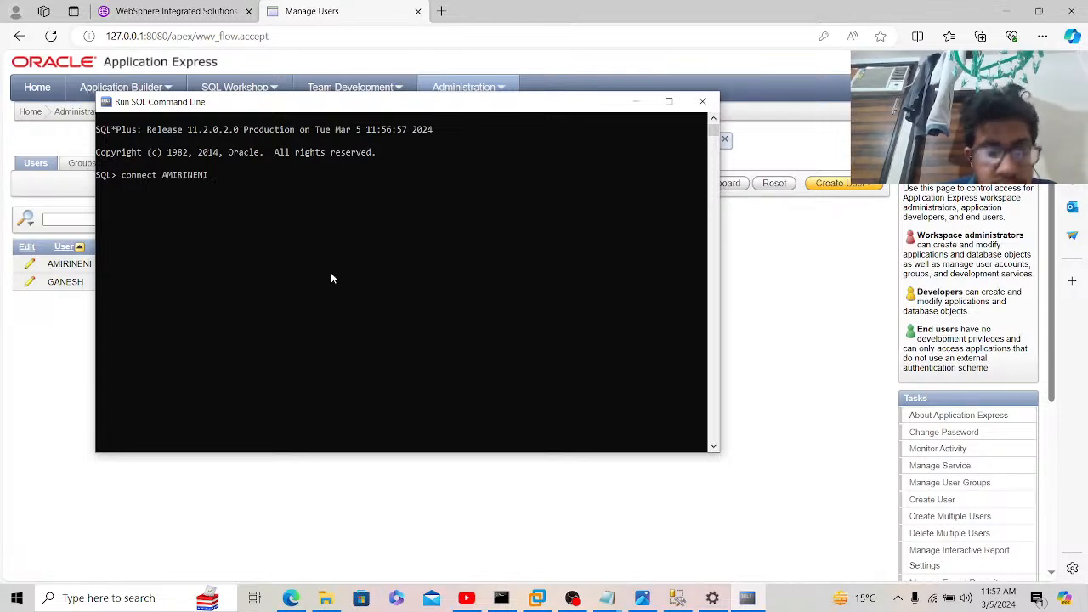
key(Return)
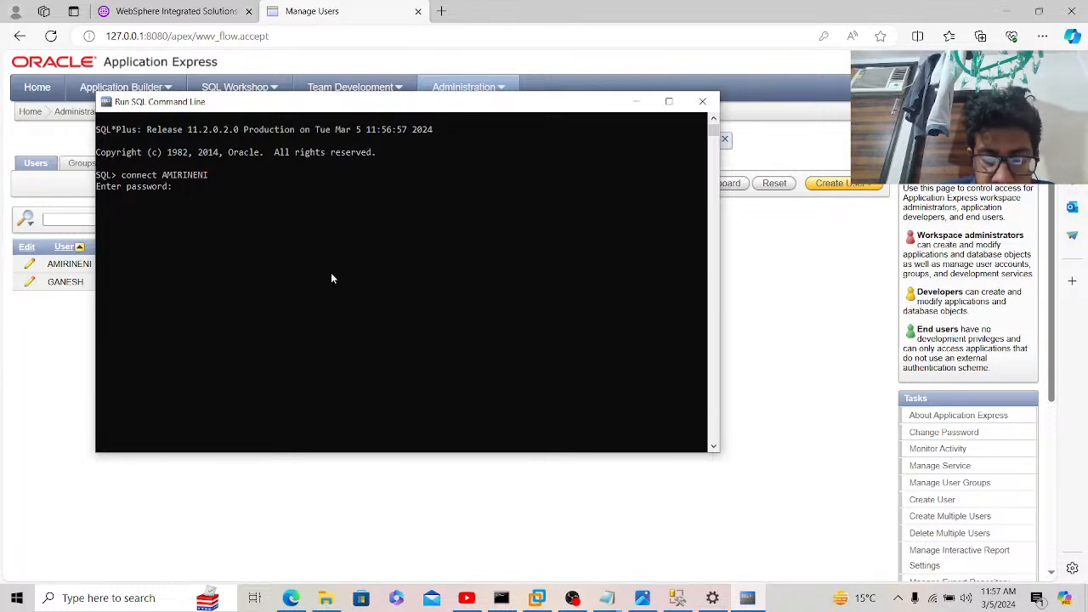
key(Return)
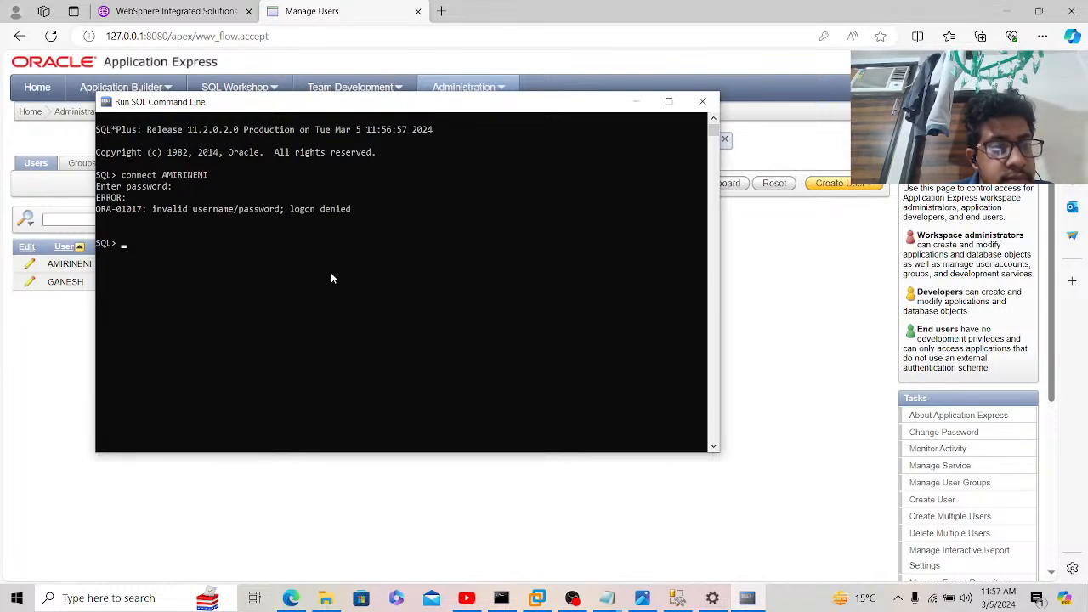
key(Up)
key(Return)
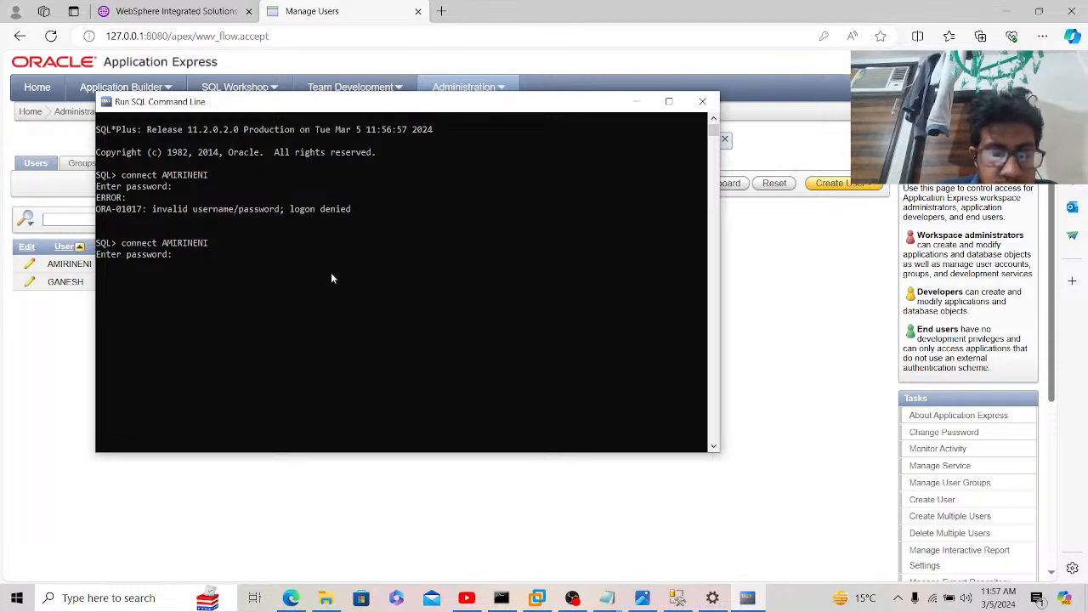
key(Return)
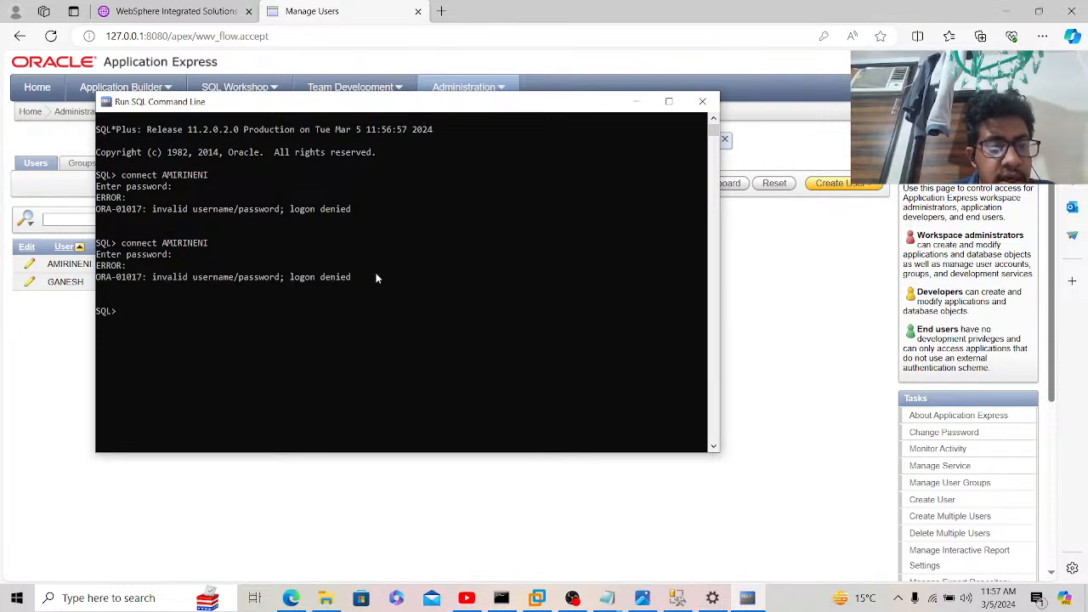
click(702, 102)
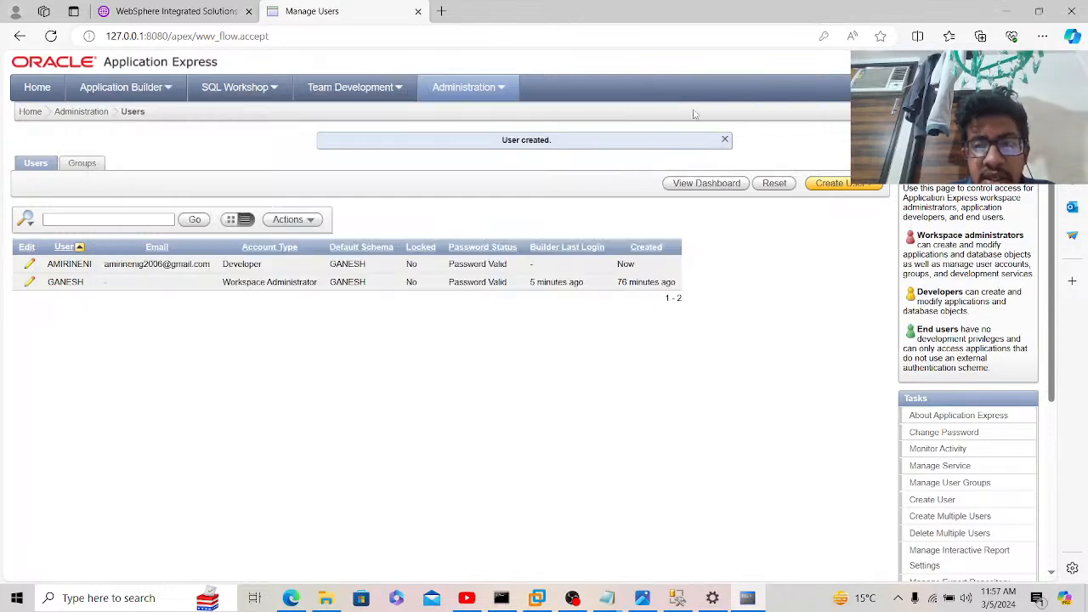
Step: View the workspace users dashboard, log out of APEX, and close the Application Express tab
click(705, 184)
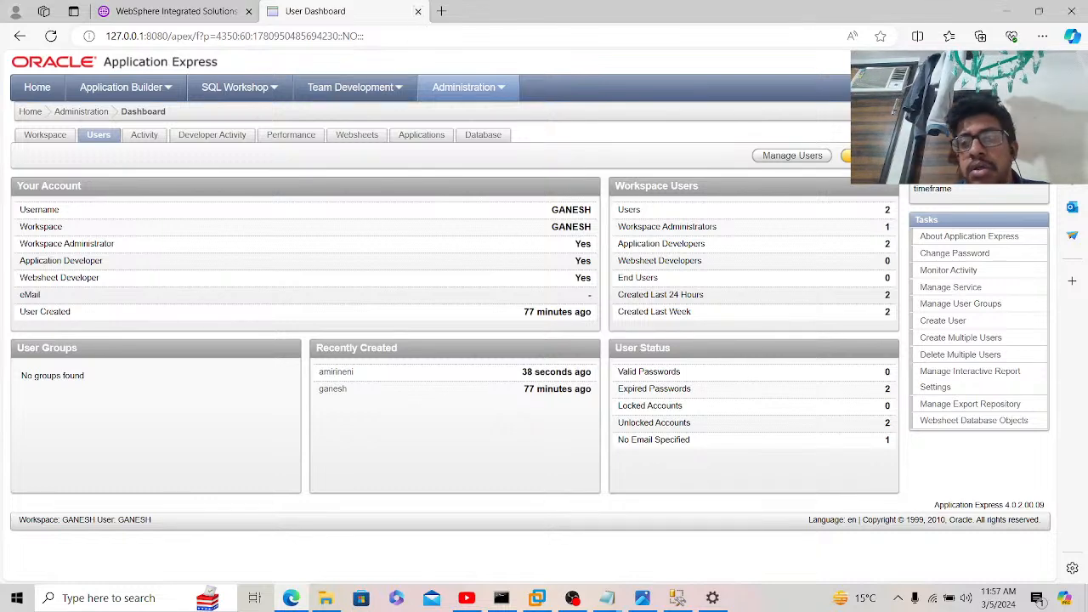
click(1032, 62)
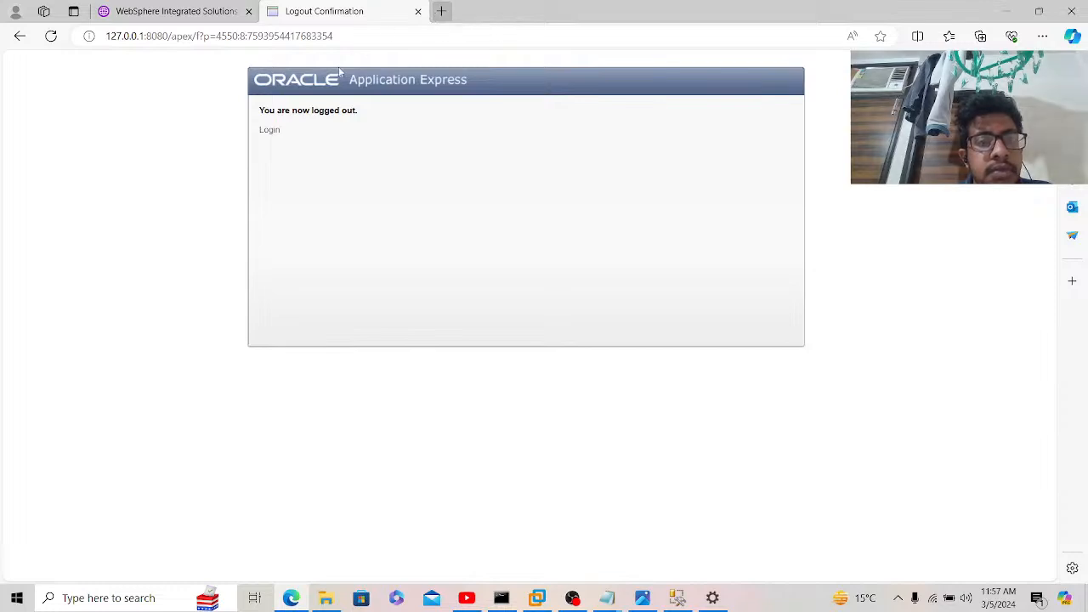
click(269, 131)
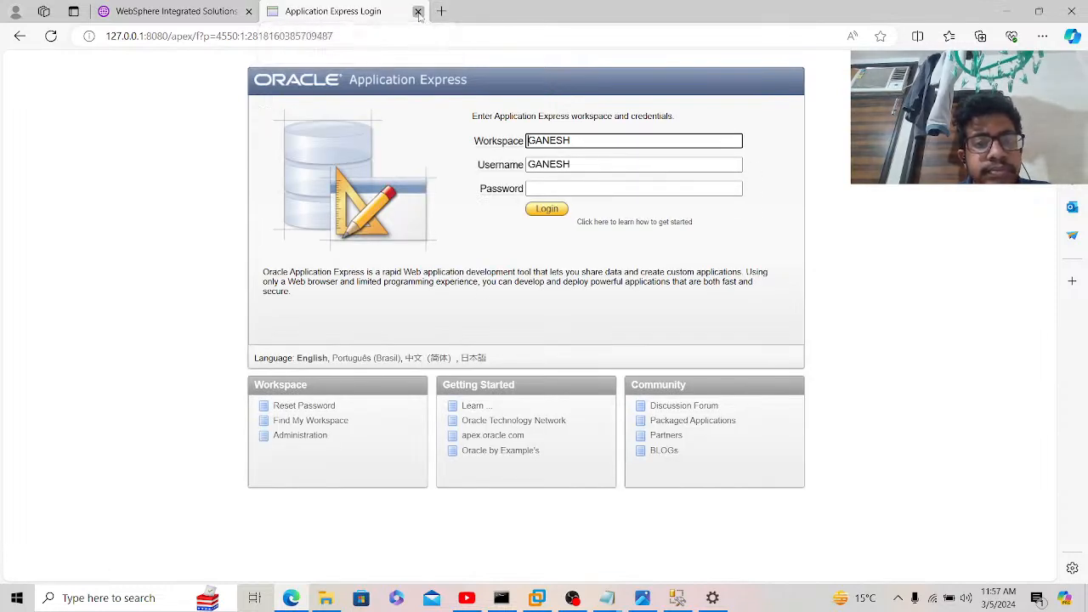
click(418, 11)
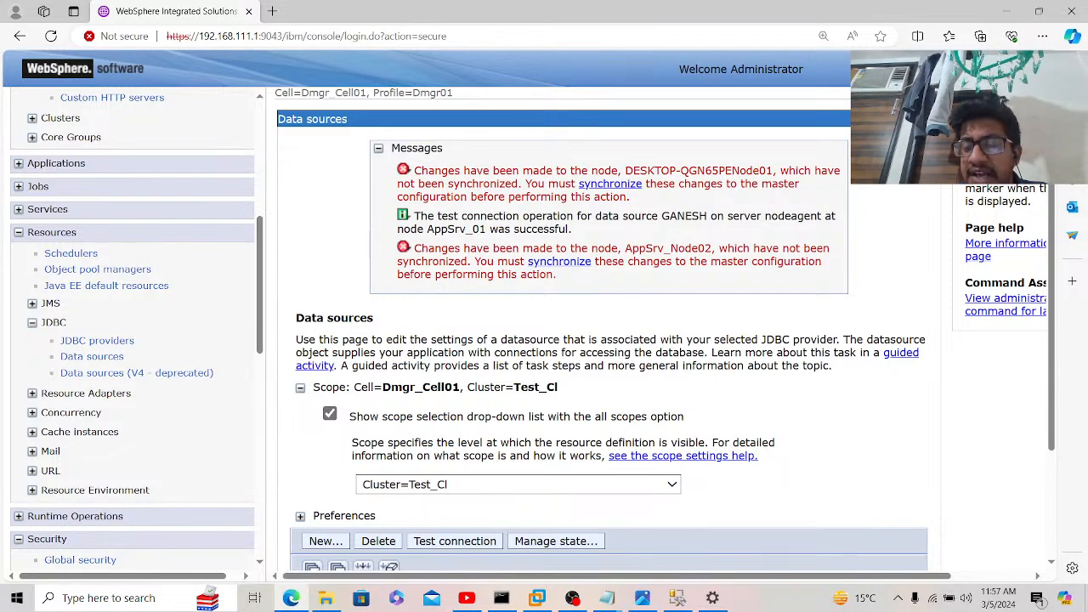
Step: Reload the WebSphere console, close Settings, and close SSMS without saving the query
key(F5)
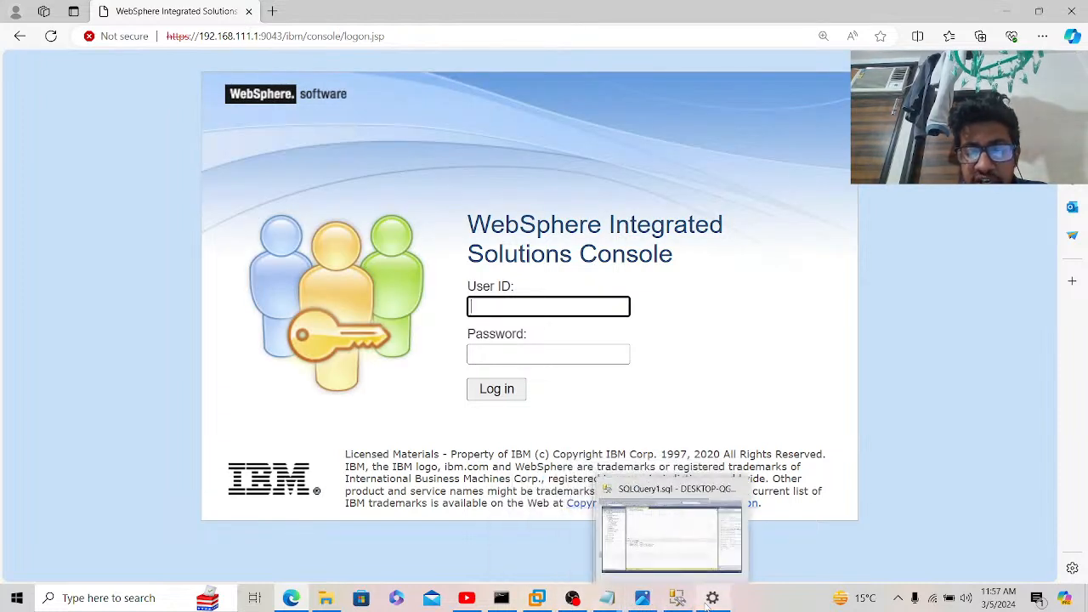
click(731, 567)
click(1071, 11)
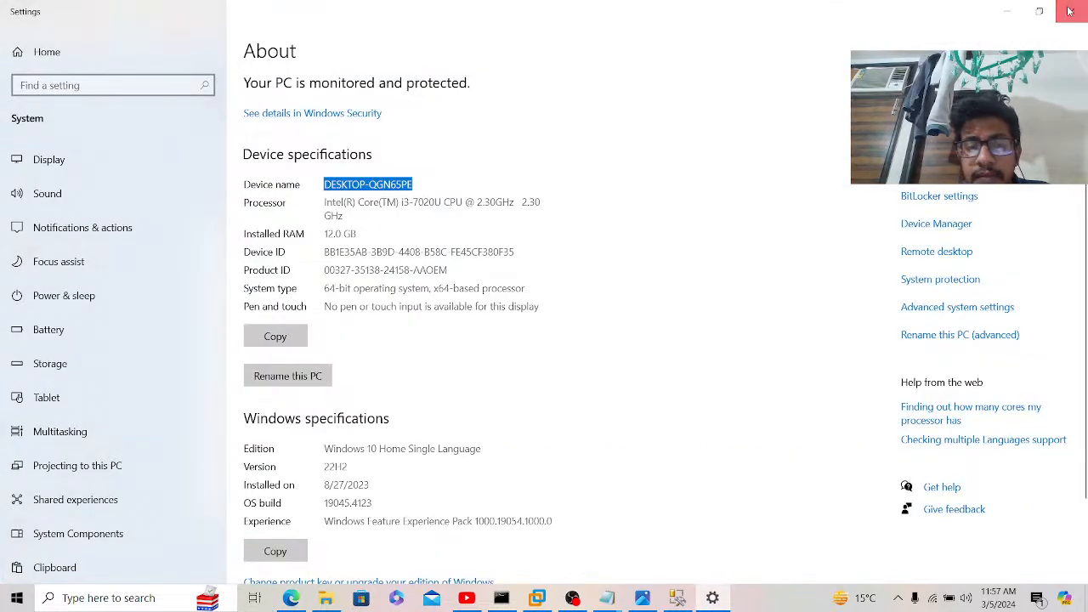
click(677, 598)
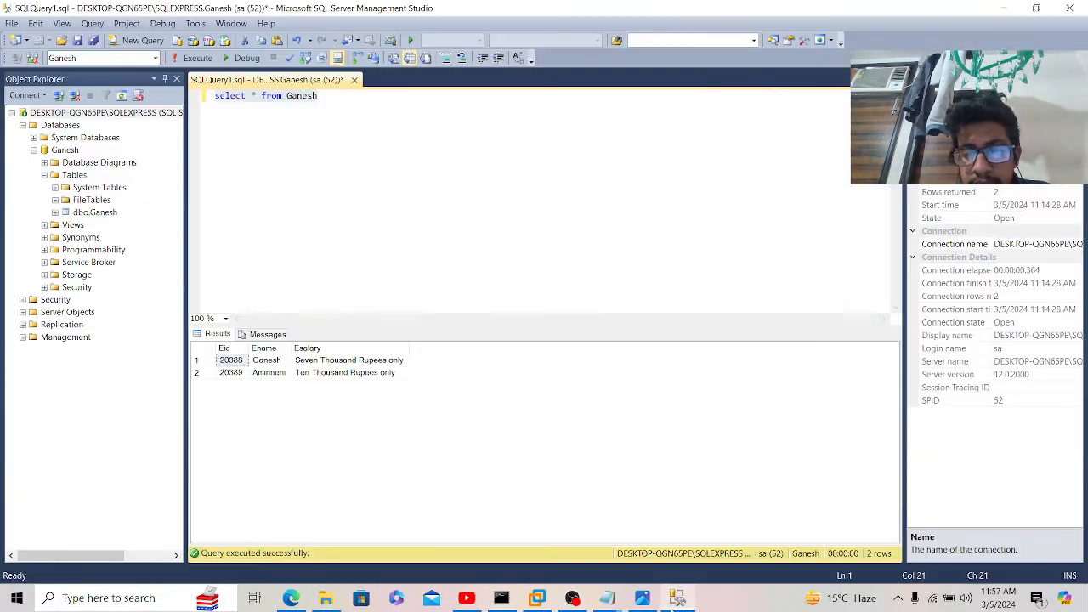
click(1070, 7)
click(606, 390)
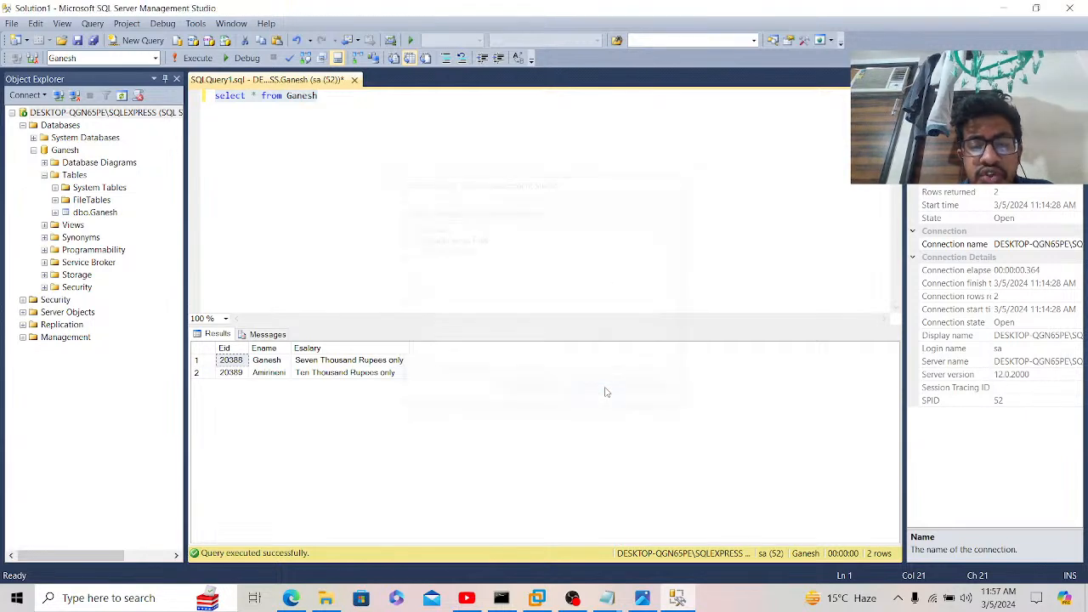
Step: Close the architecture diagram and the Sql Server and Oracle DataSource Notepad notes
click(642, 597)
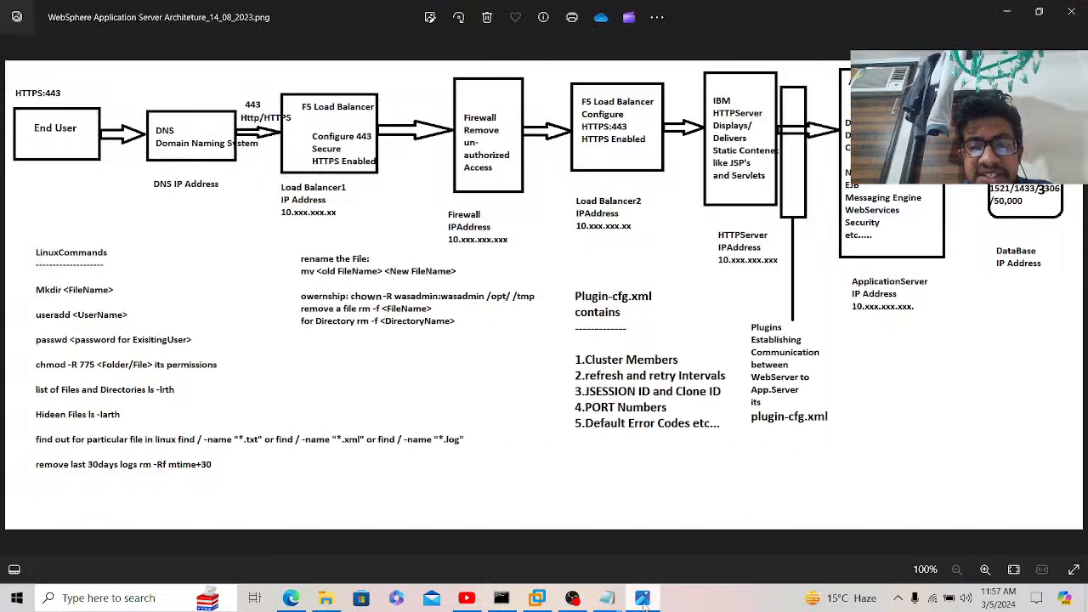
click(1073, 12)
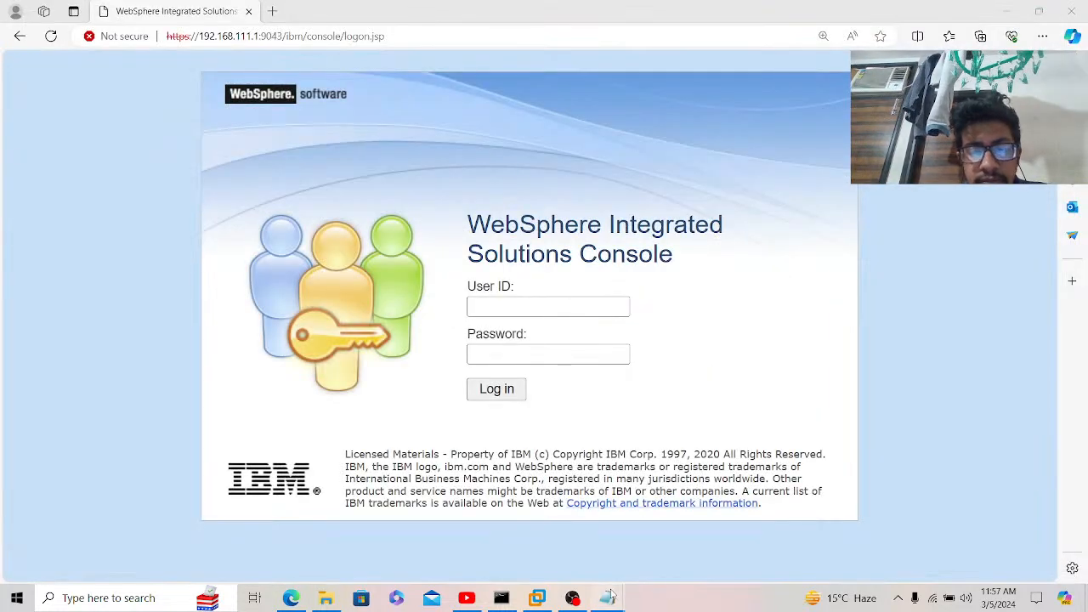
mouse_move(608, 595)
click(716, 532)
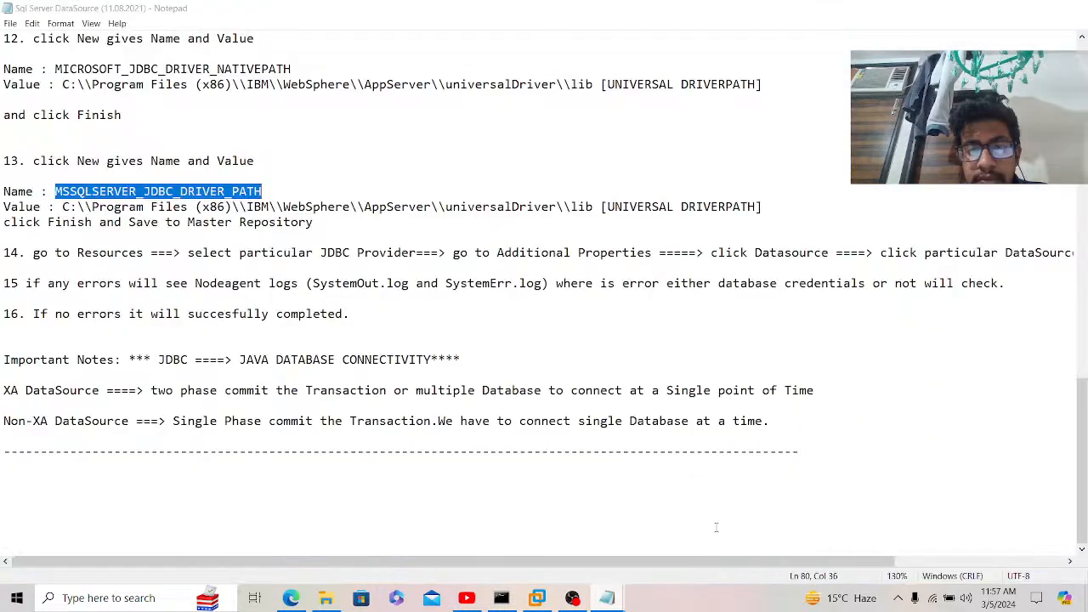
click(1073, 11)
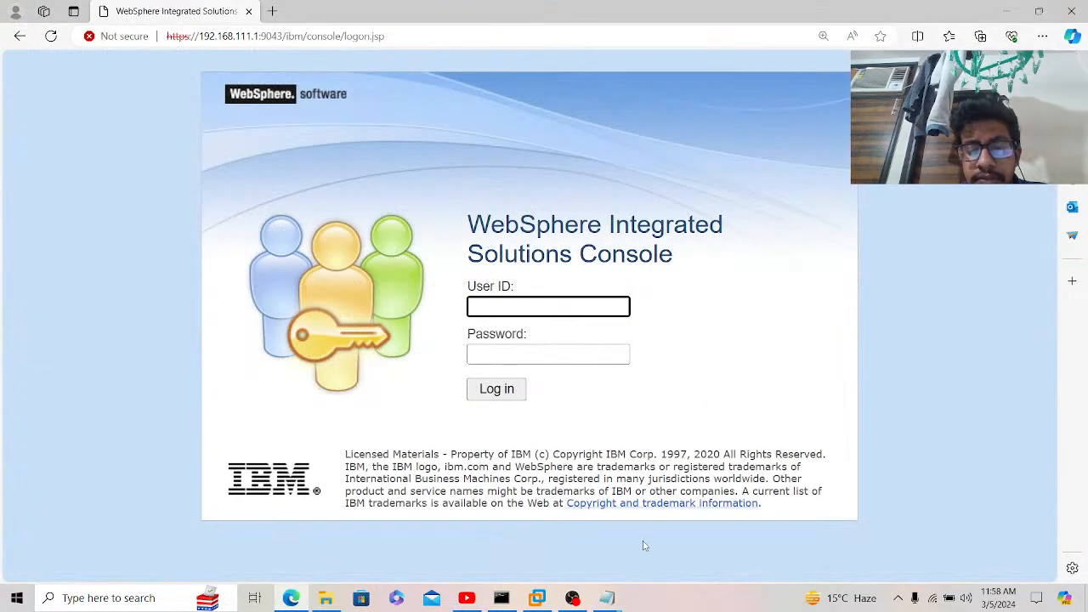
mouse_move(623, 594)
click(680, 544)
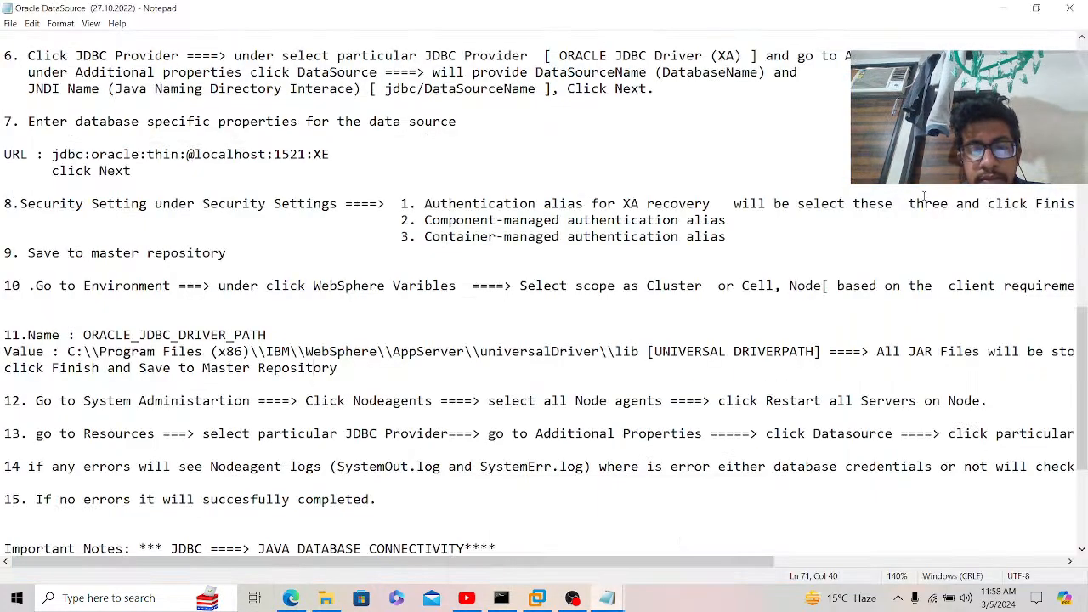
click(1073, 8)
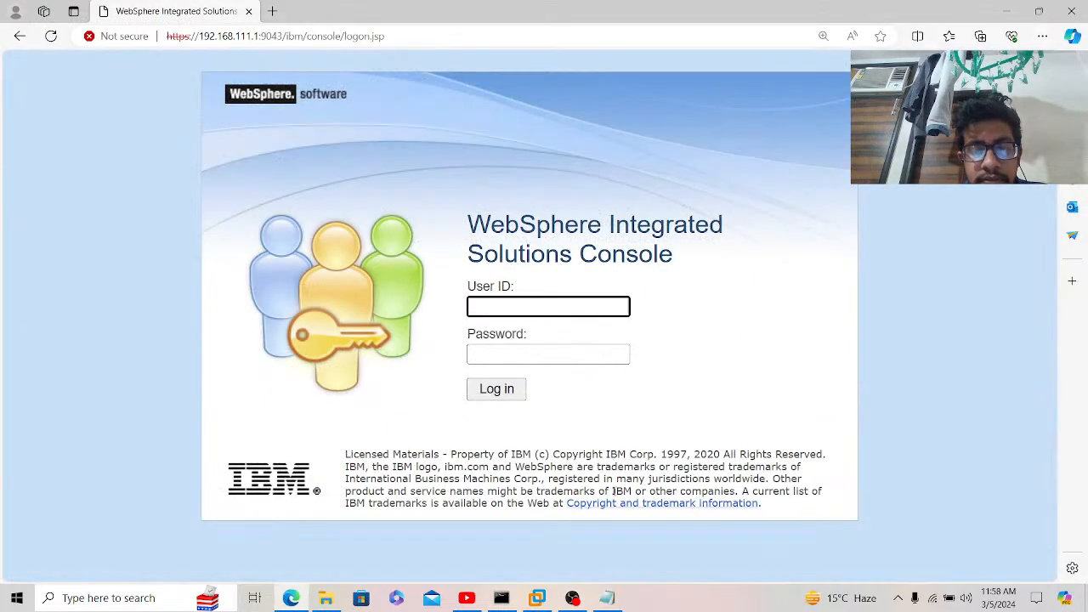
Step: Save the DataSource_05.03.2024 notes with Ctrl+S and close Notepad
click(607, 598)
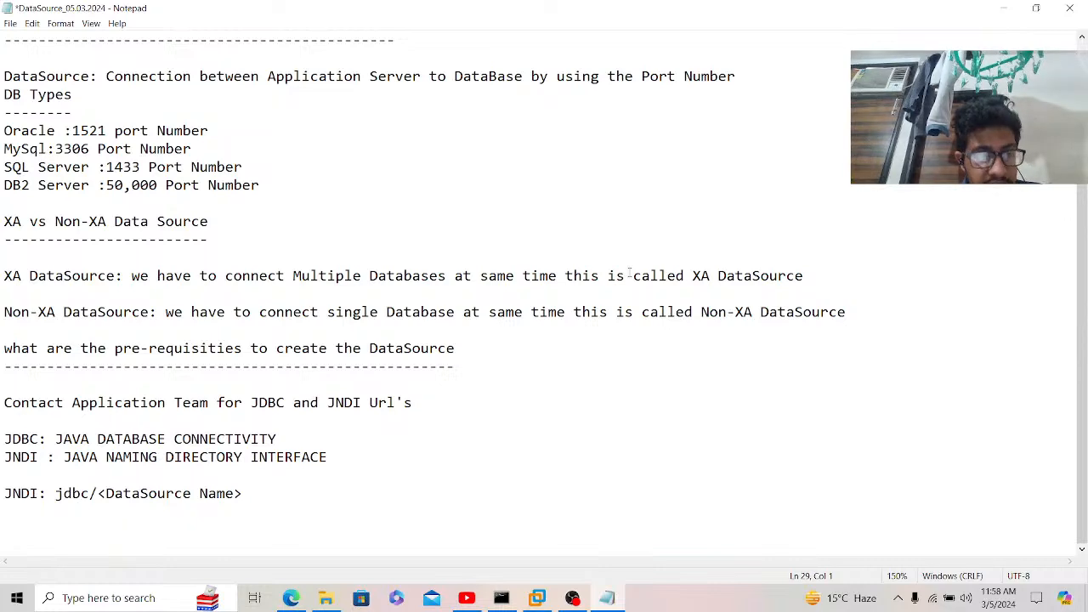
key(ctrl+a)
click(545, 329)
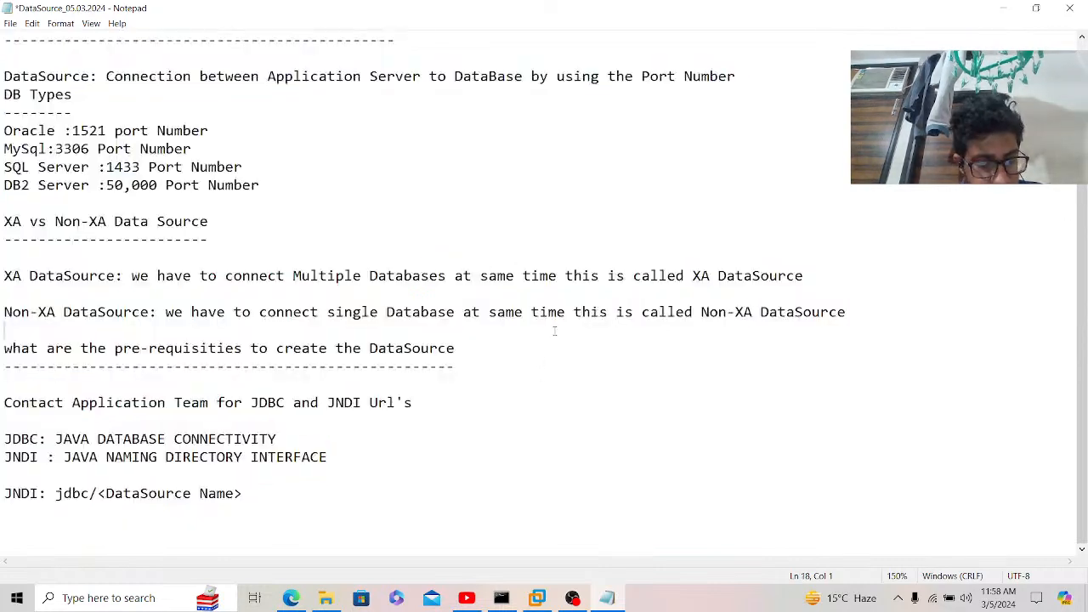
key(ctrl+s)
click(1079, 8)
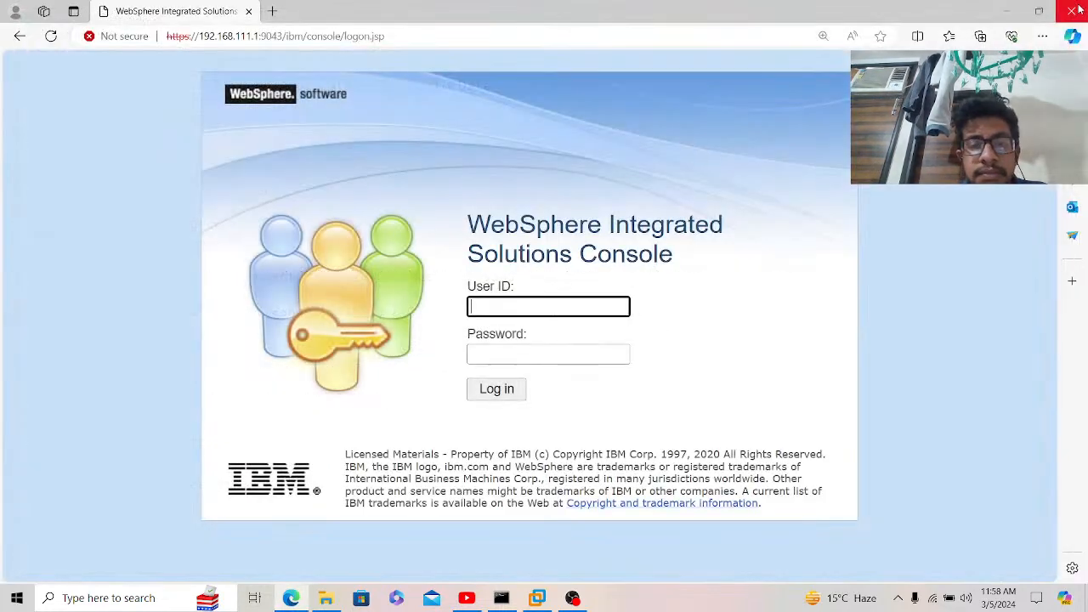
Step: Close Edge, then close VMware Workstation, powering off the Windows_2008 VM
click(249, 12)
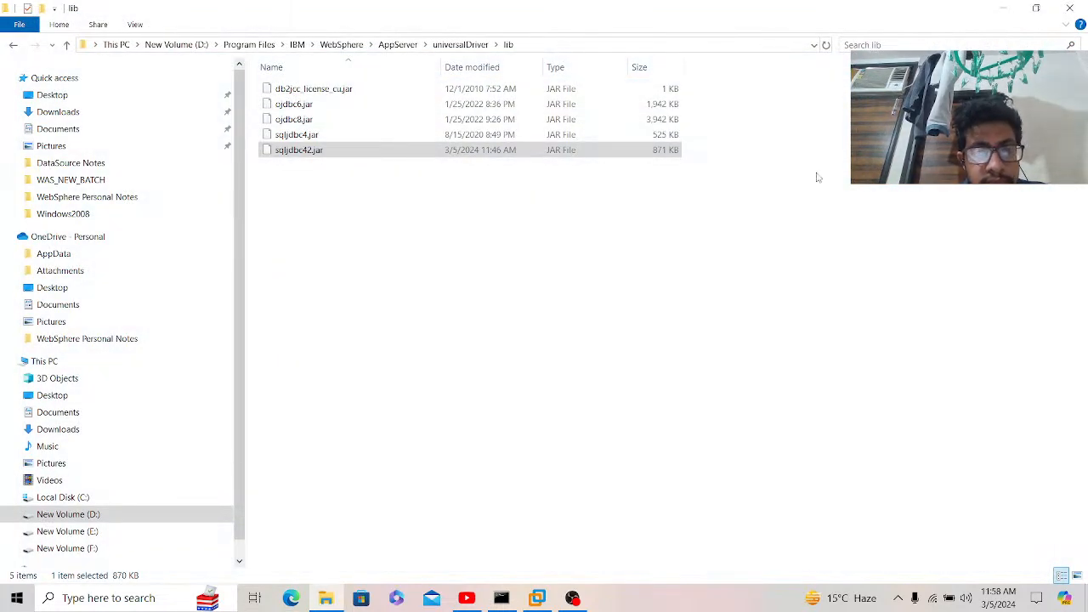
click(538, 598)
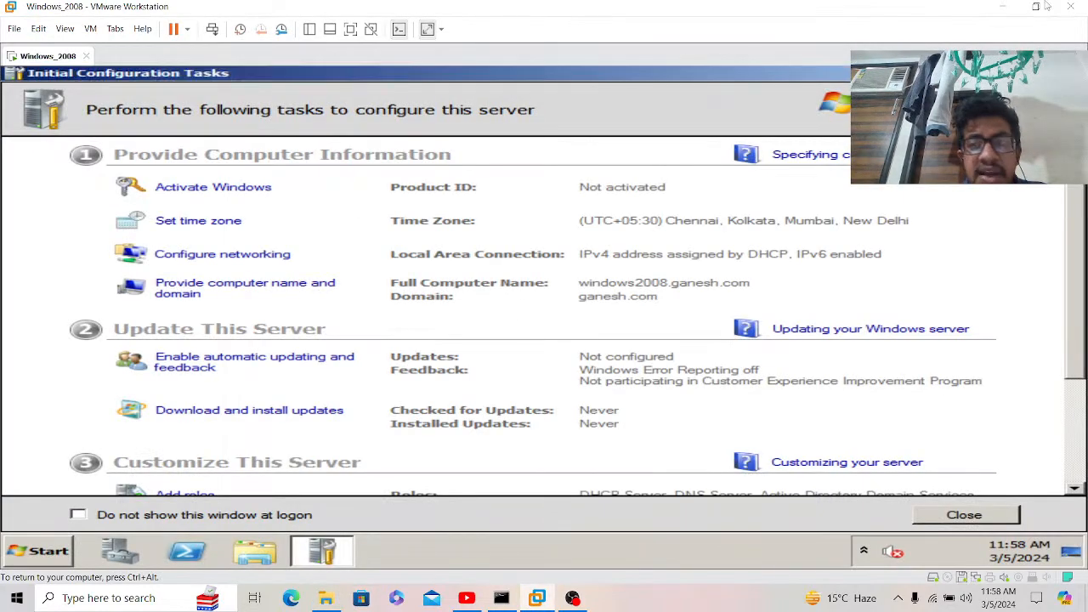
click(1073, 9)
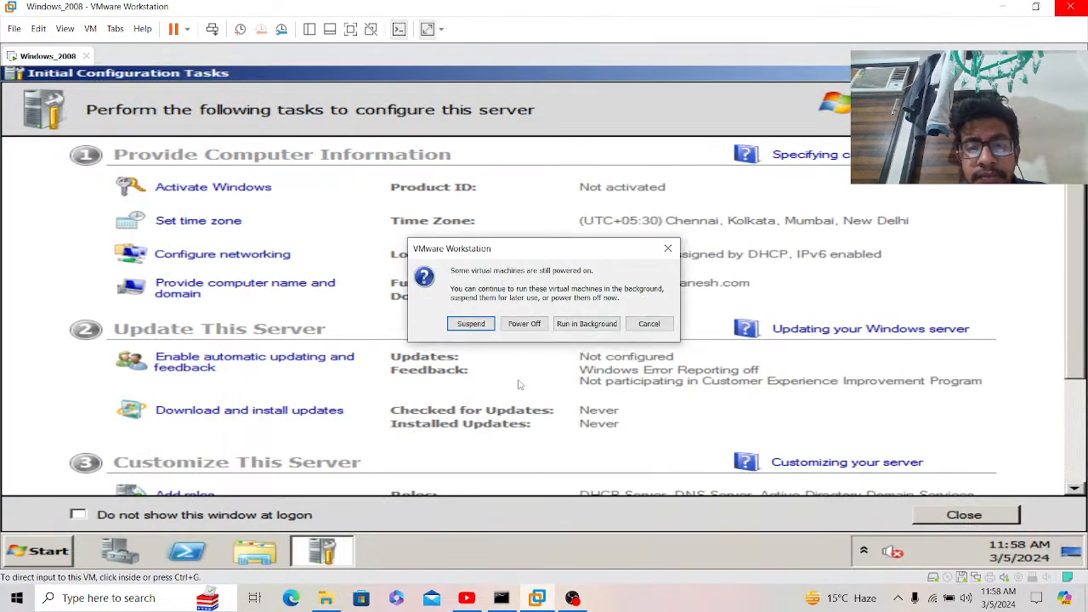
click(524, 324)
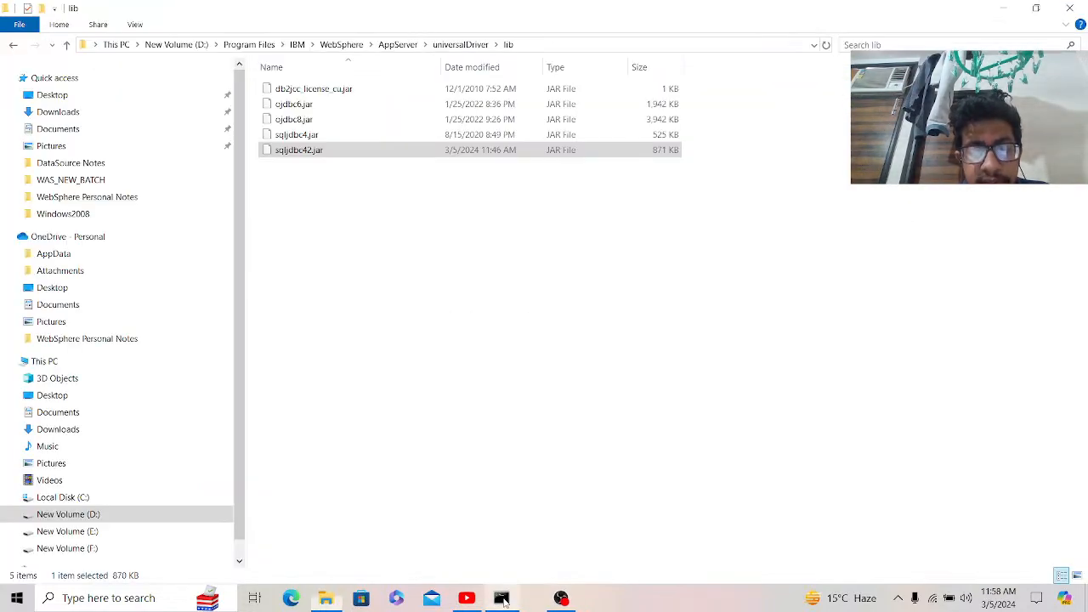
Step: Close the Command Prompt and File Explorer windows
click(502, 598)
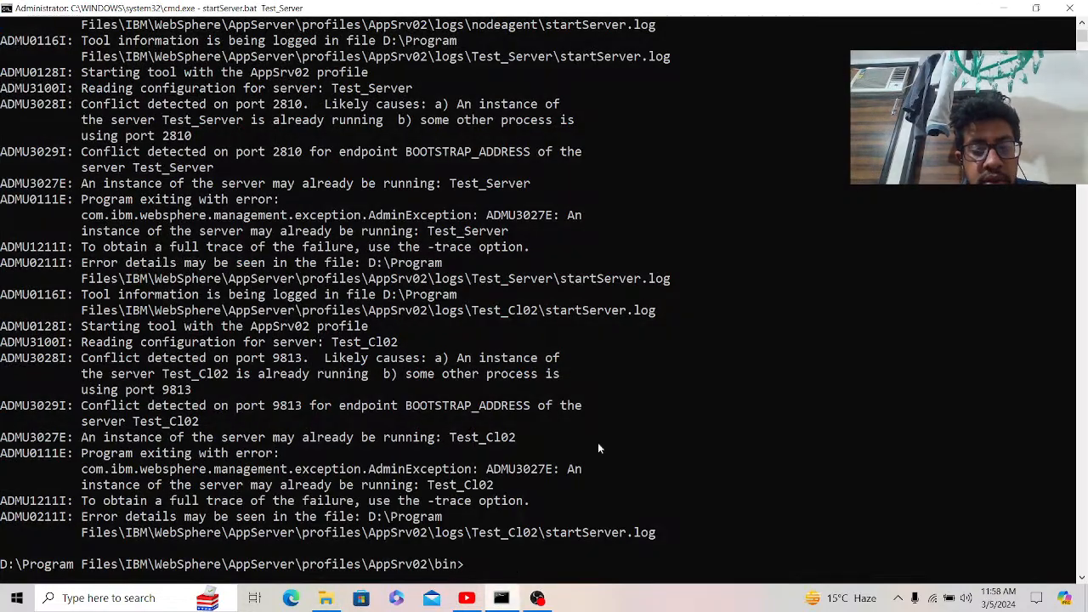
click(1076, 10)
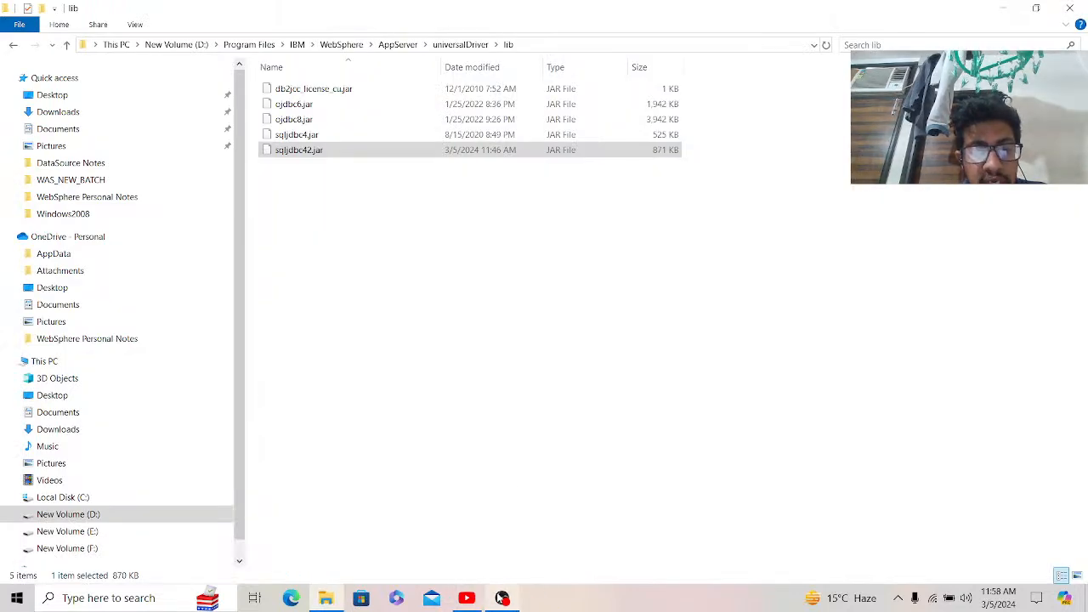
click(1069, 11)
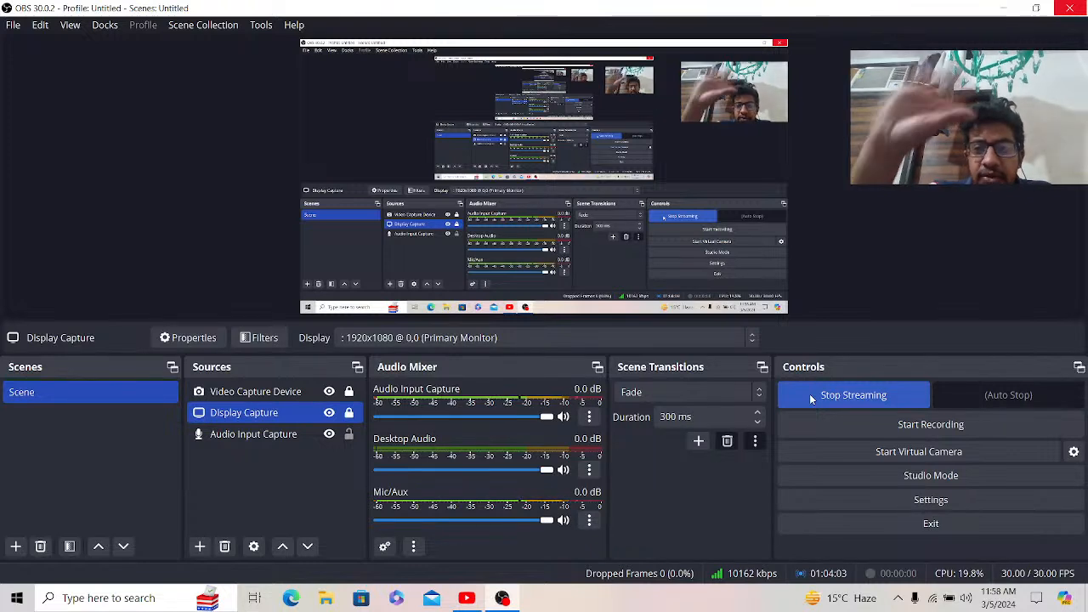
Step: Choose Stop Streaming in the OBS Controls dock
click(811, 395)
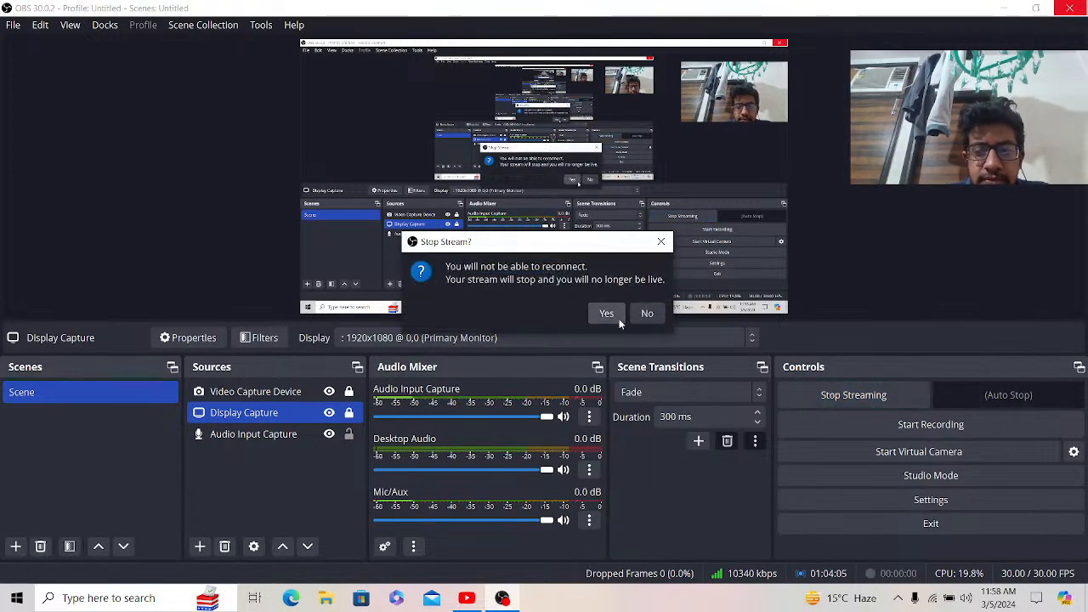